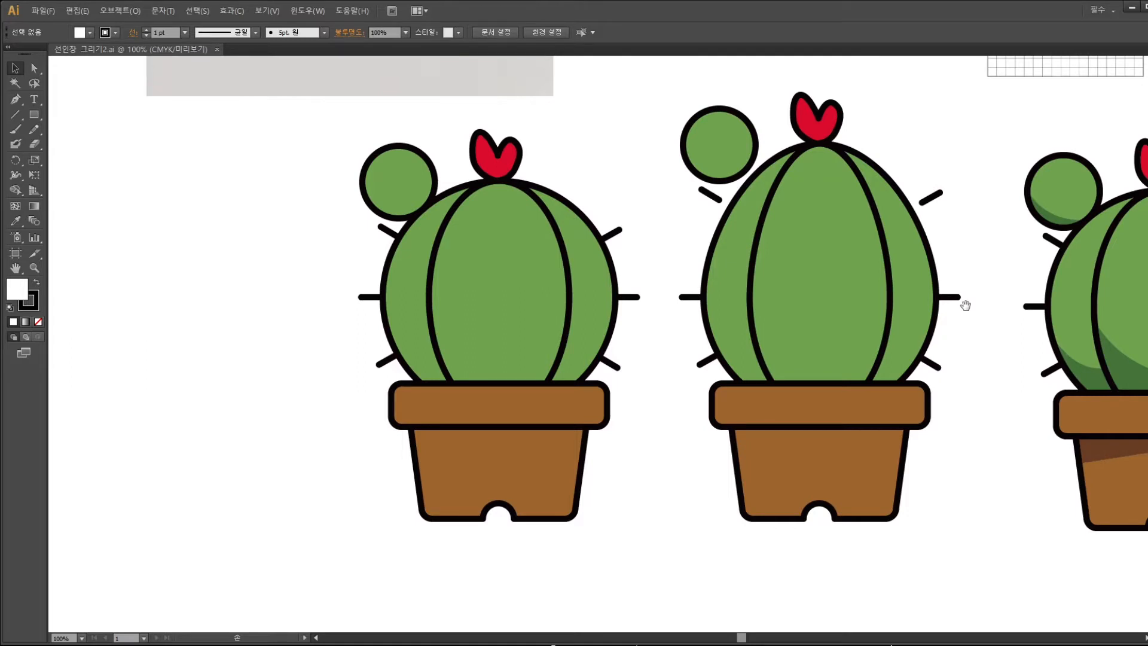
Look over the three potted cactus drawings and the rabbit character artwork, and inspect the paths of the shaded cactus
{"action": "left_click_drag", "start_coordinate": [738, 251], "coordinate": [554, 296]}
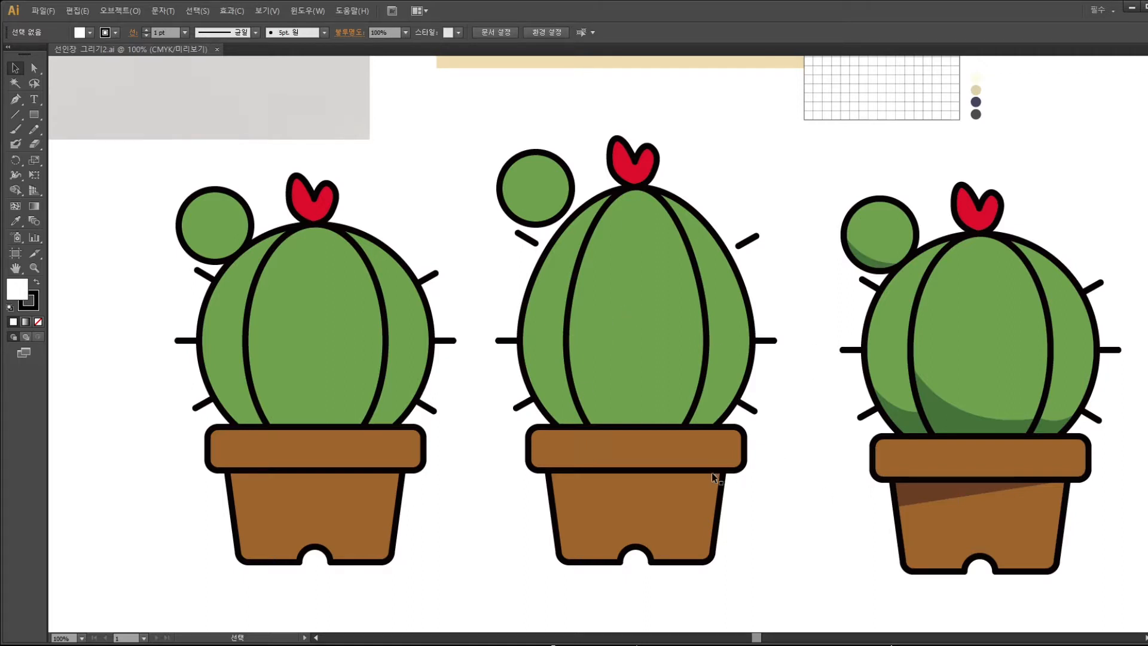
{"action": "left_click_drag", "start_coordinate": [711, 472], "coordinate": [823, 450]}
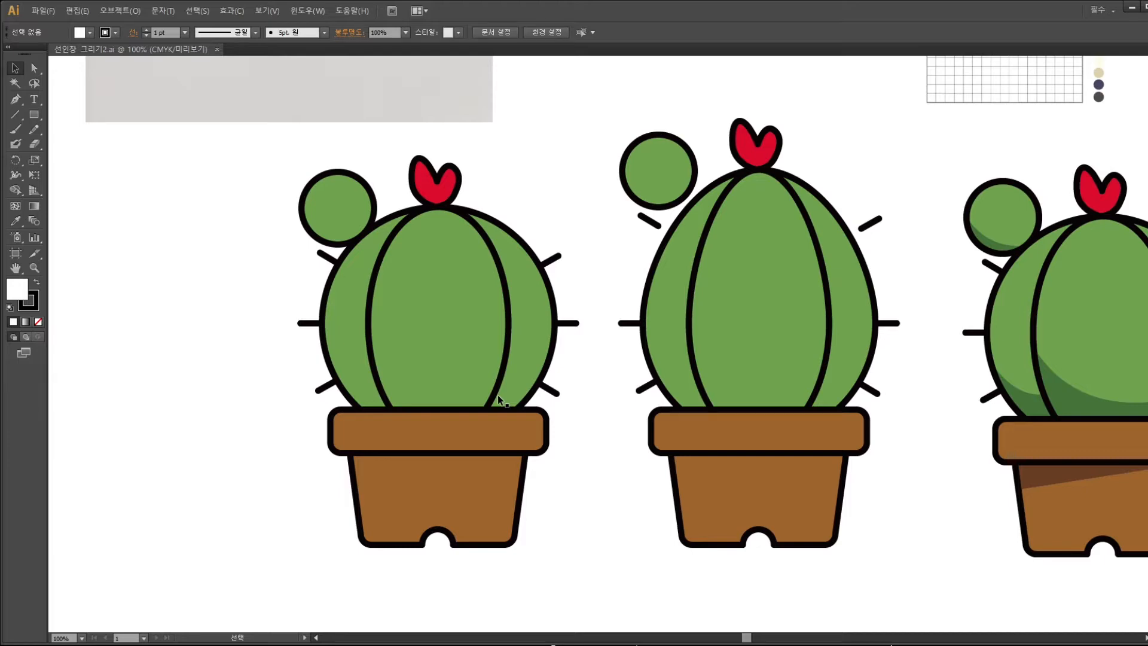
{"action": "left_click_drag", "start_coordinate": [474, 173], "coordinate": [581, 486]}
{"action": "left_click_drag", "start_coordinate": [577, 419], "coordinate": [595, 529]}
{"action": "left_click_drag", "start_coordinate": [536, 464], "coordinate": [259, 154]}
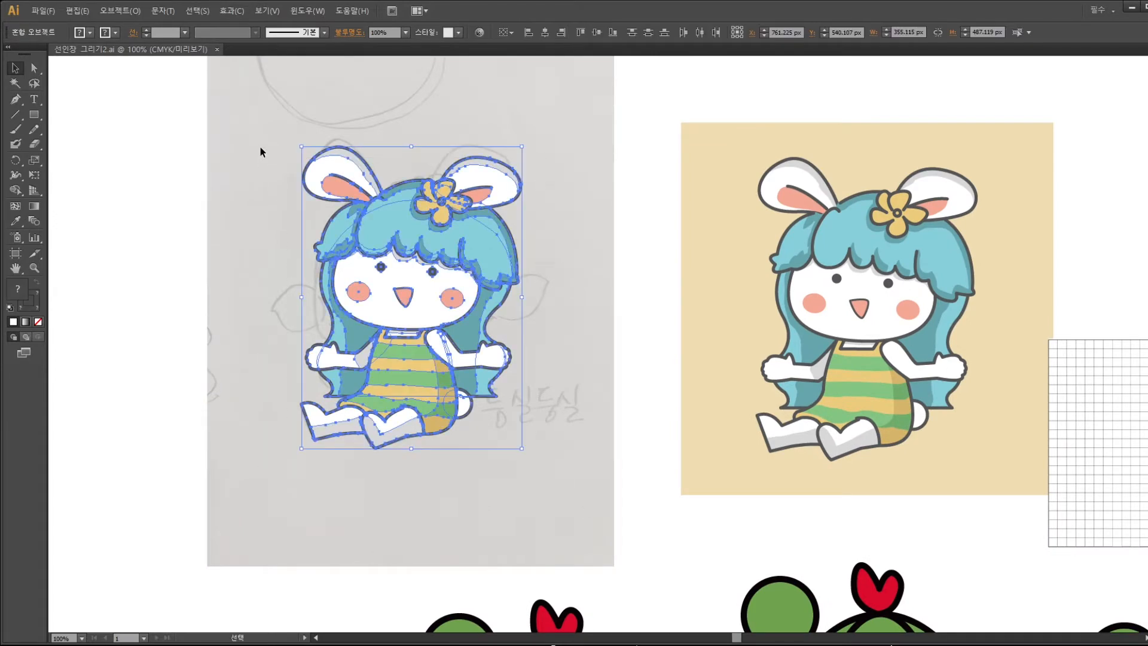
{"action": "left_click", "coordinate": [576, 481]}
{"action": "left_click_drag", "start_coordinate": [587, 477], "coordinate": [459, 477]}
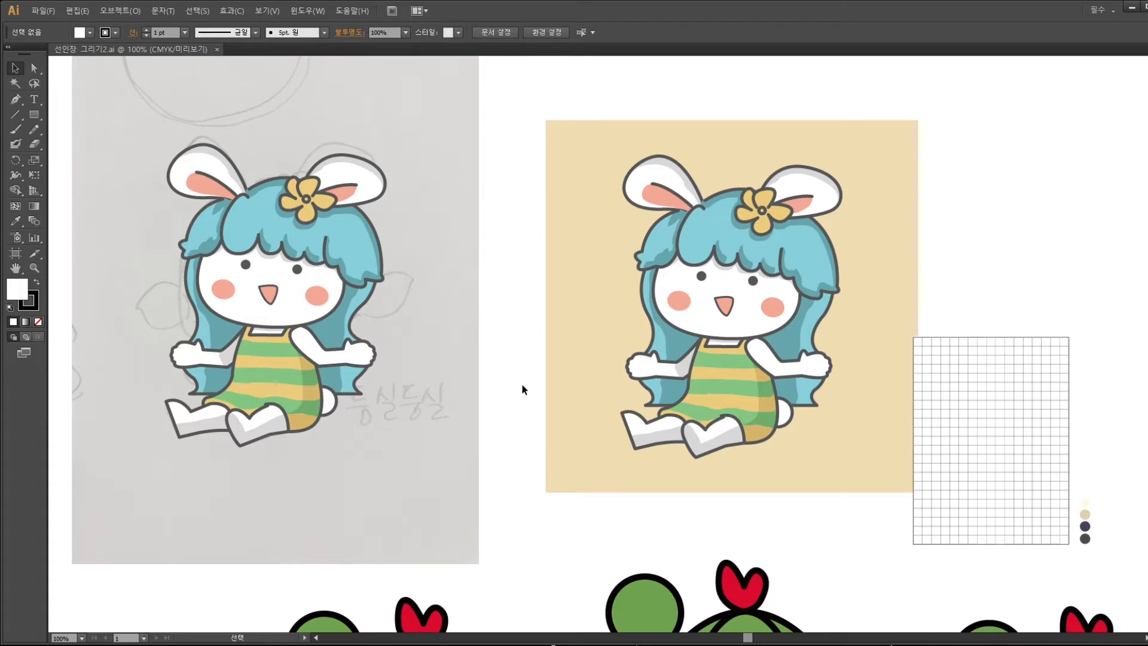
{"action": "left_click_drag", "start_coordinate": [478, 519], "coordinate": [524, 180]}
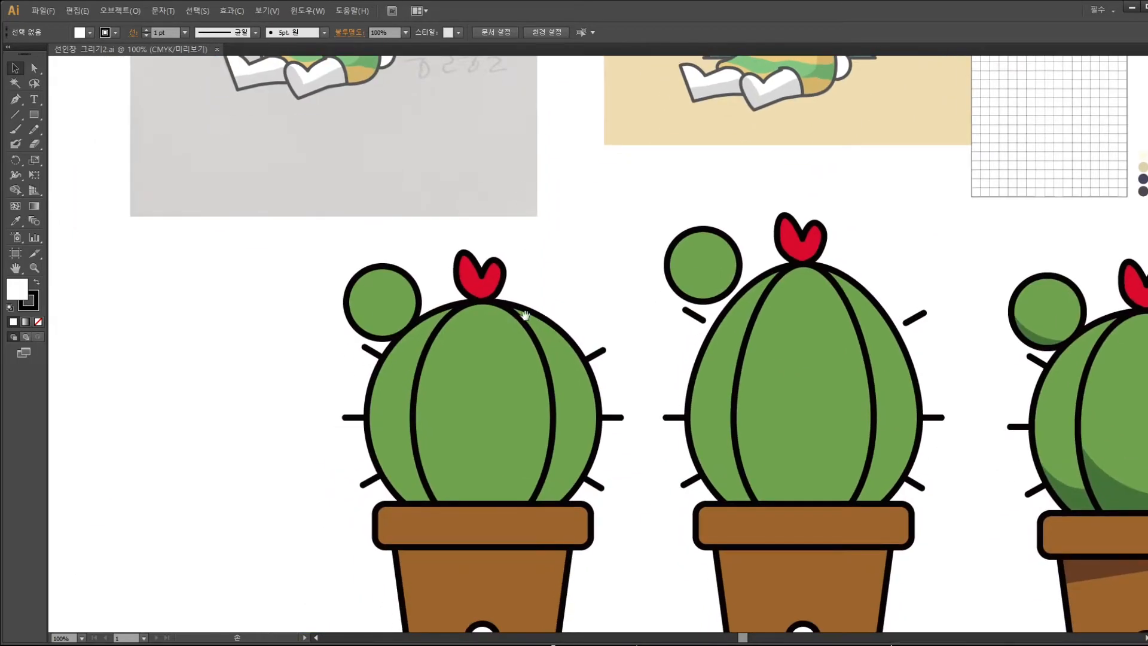
{"action": "left_click_drag", "start_coordinate": [524, 315], "coordinate": [582, 233]}
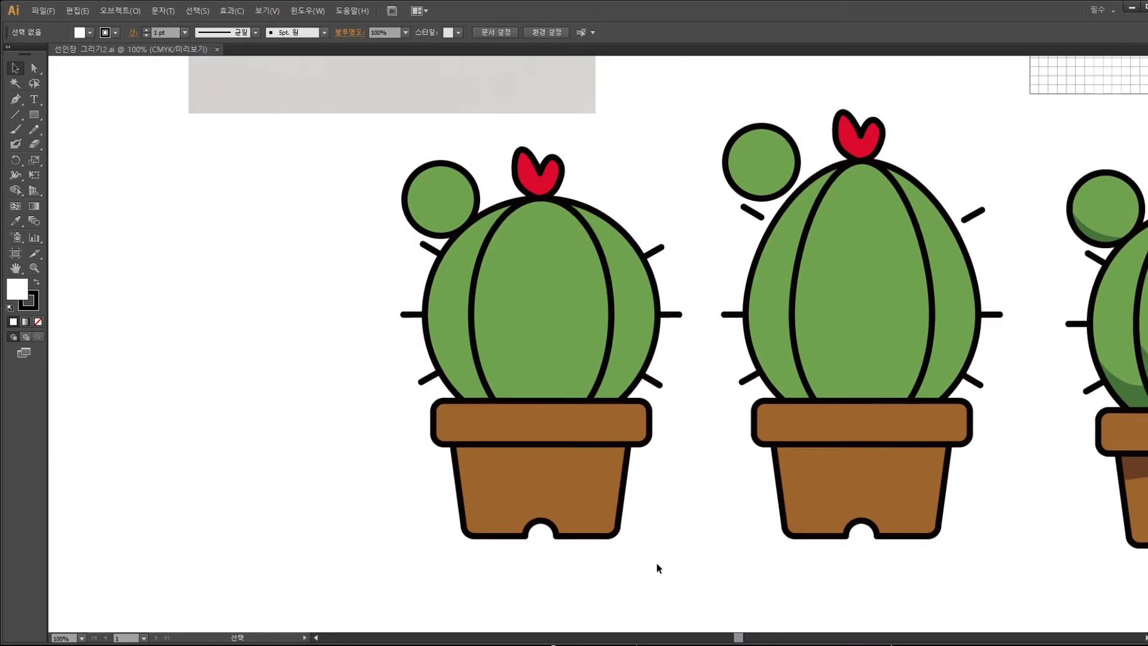
{"action": "key", "text": "space"}
{"action": "left_click_drag", "start_coordinate": [716, 495], "coordinate": [502, 489]}
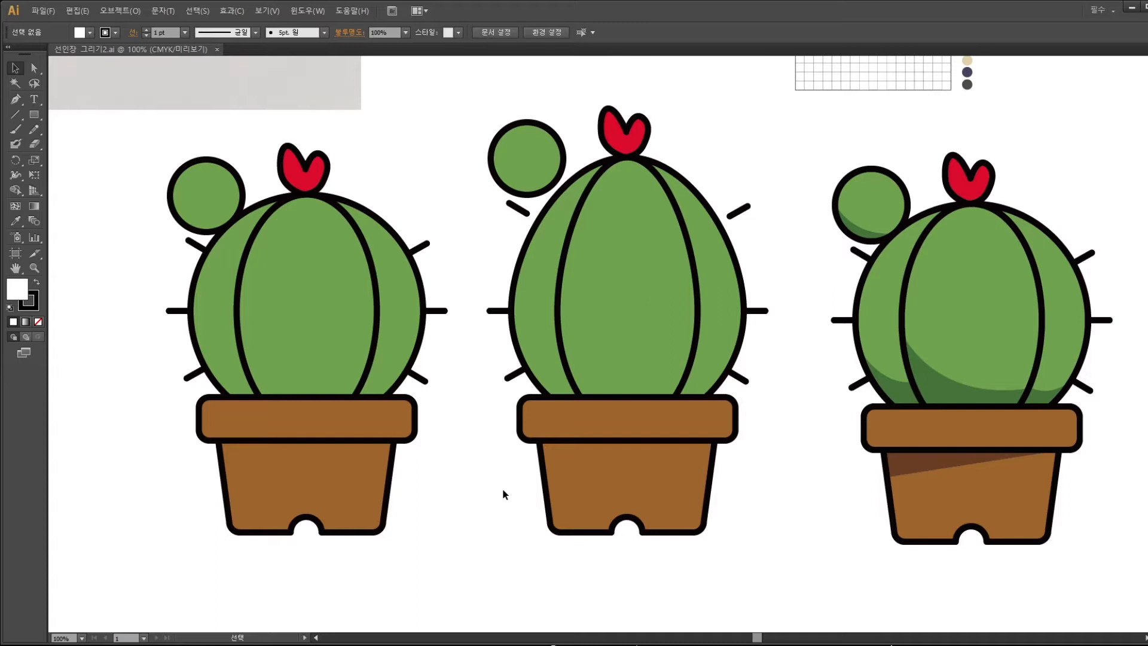
{"action": "left_click_drag", "start_coordinate": [526, 440], "coordinate": [650, 419]}
{"action": "key", "text": "space"}
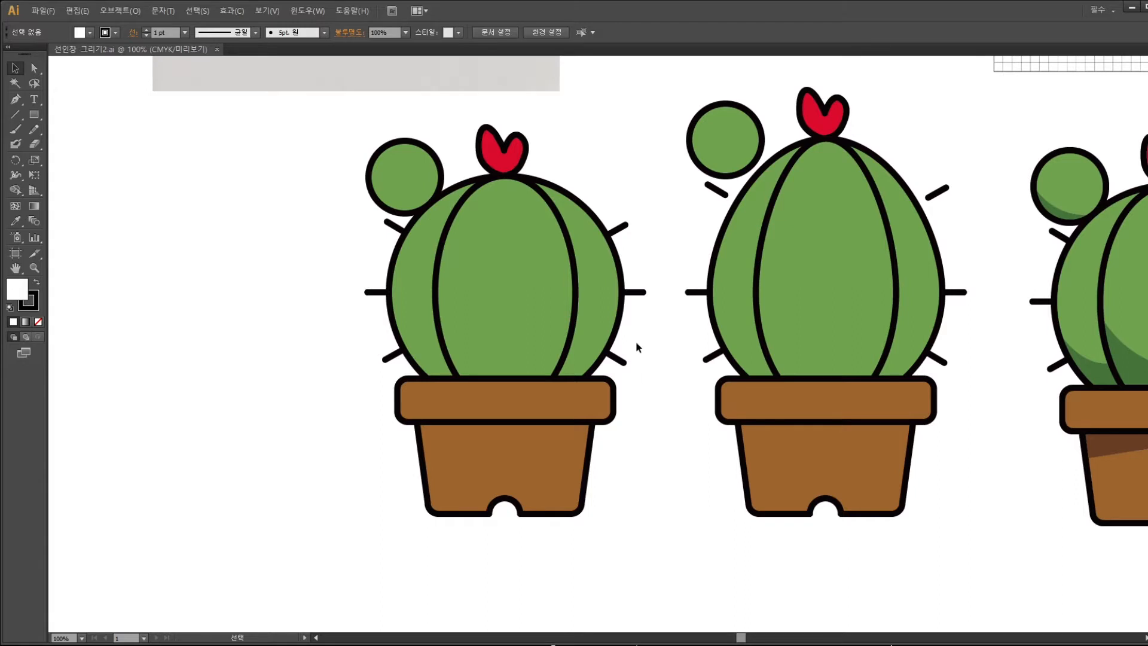
{"action": "left_click_drag", "start_coordinate": [645, 366], "coordinate": [661, 440]}
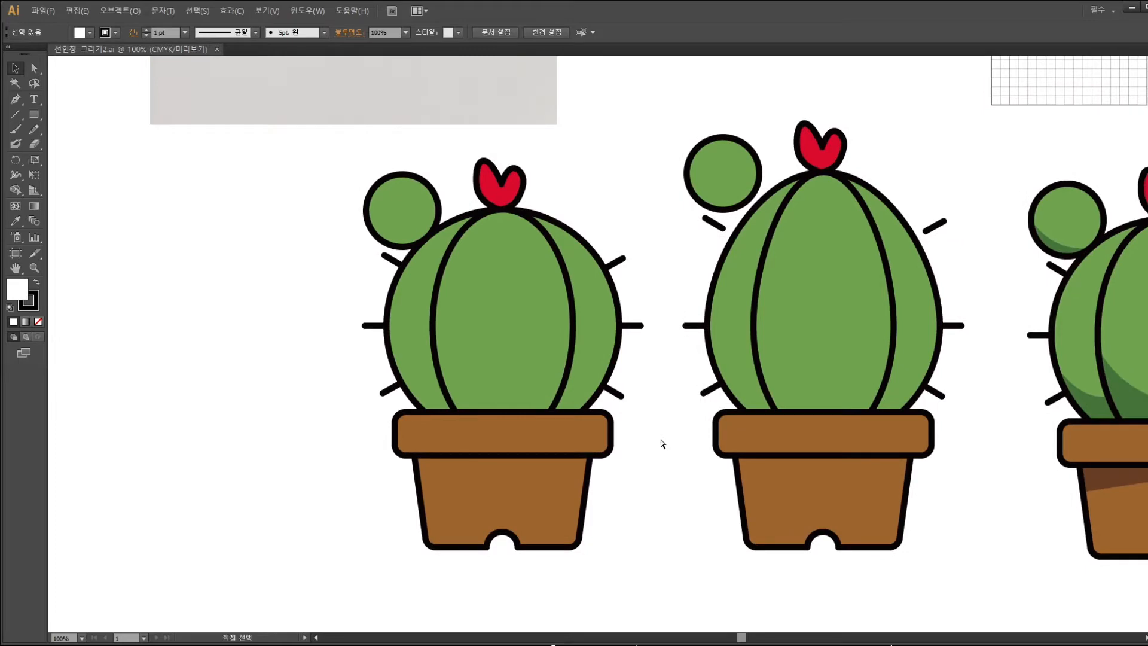
{"action": "key", "text": "ctrl+minus"}
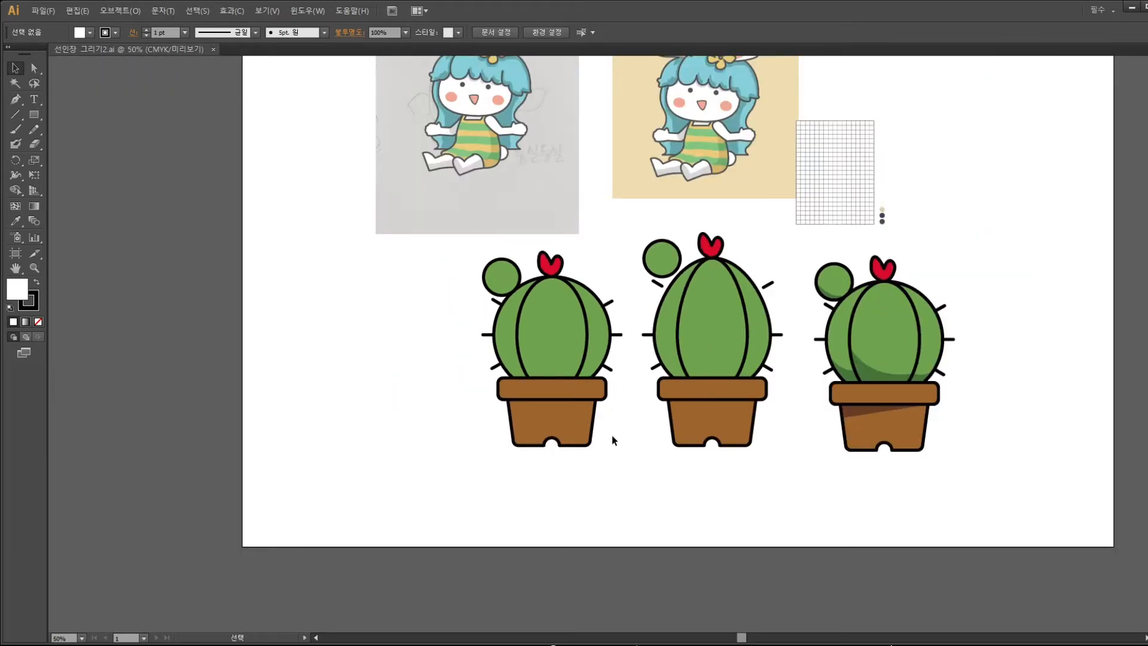
{"action": "left_click_drag", "start_coordinate": [622, 440], "coordinate": [467, 452]}
{"action": "left_click_drag", "start_coordinate": [774, 500], "coordinate": [623, 270]}
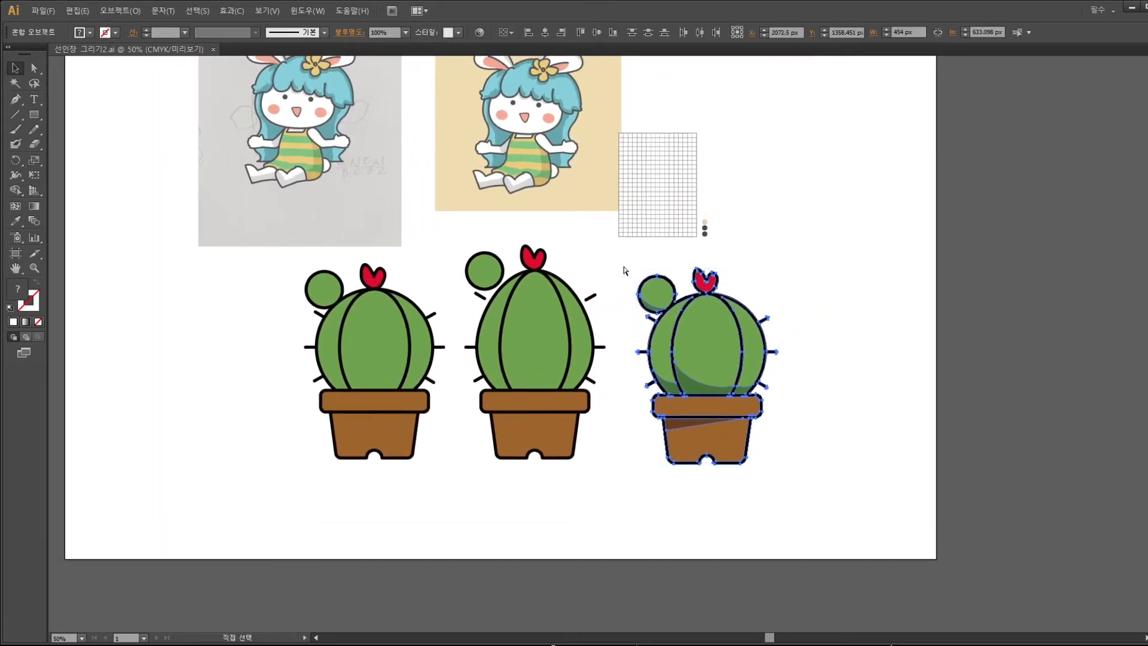
{"action": "key", "text": "ctrl+plus"}
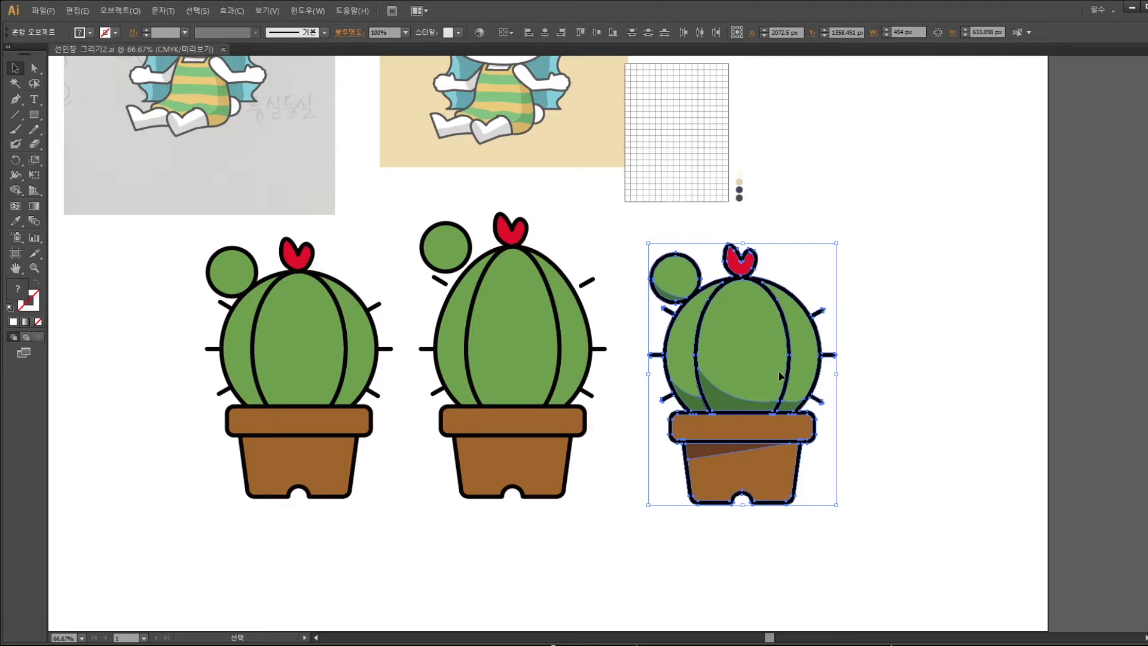
{"action": "mouse_move", "coordinate": [778, 376]}
{"action": "left_mouse_down"}
{"action": "mouse_move", "coordinate": [622, 383]}
{"action": "mouse_move", "coordinate": [757, 389]}
{"action": "mouse_move", "coordinate": [742, 401]}
{"action": "mouse_move", "coordinate": [761, 388]}
{"action": "left_mouse_up"}
{"action": "left_click", "coordinate": [623, 271]}
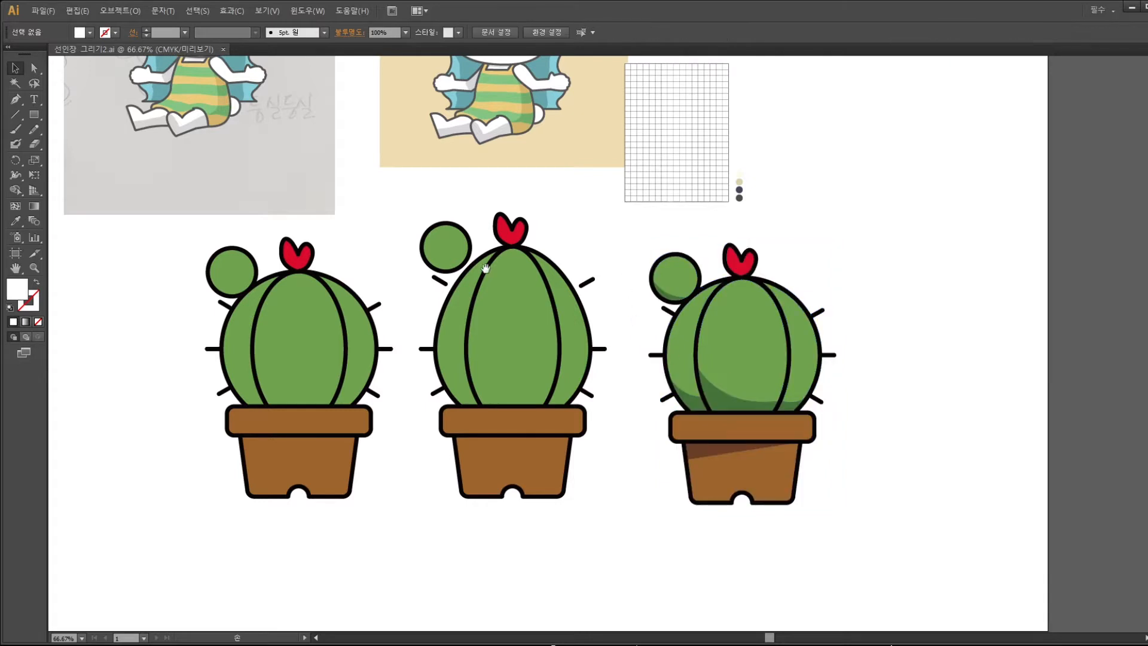
{"action": "left_click_drag", "start_coordinate": [484, 269], "coordinate": [540, 348]}
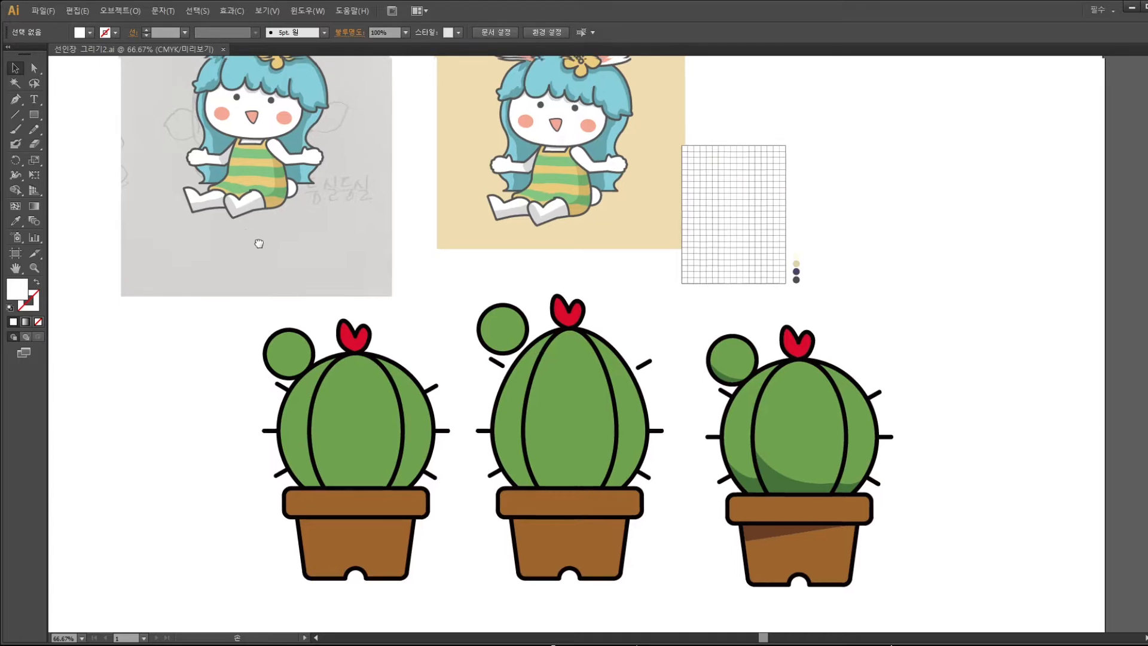
Try moving the rabbit character off the pencil sketch beneath it, and undo the moves
{"action": "scroll", "coordinate": [522, 436], "scroll_direction": "up", "scroll_amount": 1}
{"action": "scroll", "coordinate": [526, 439], "scroll_direction": "up", "scroll_amount": 1}
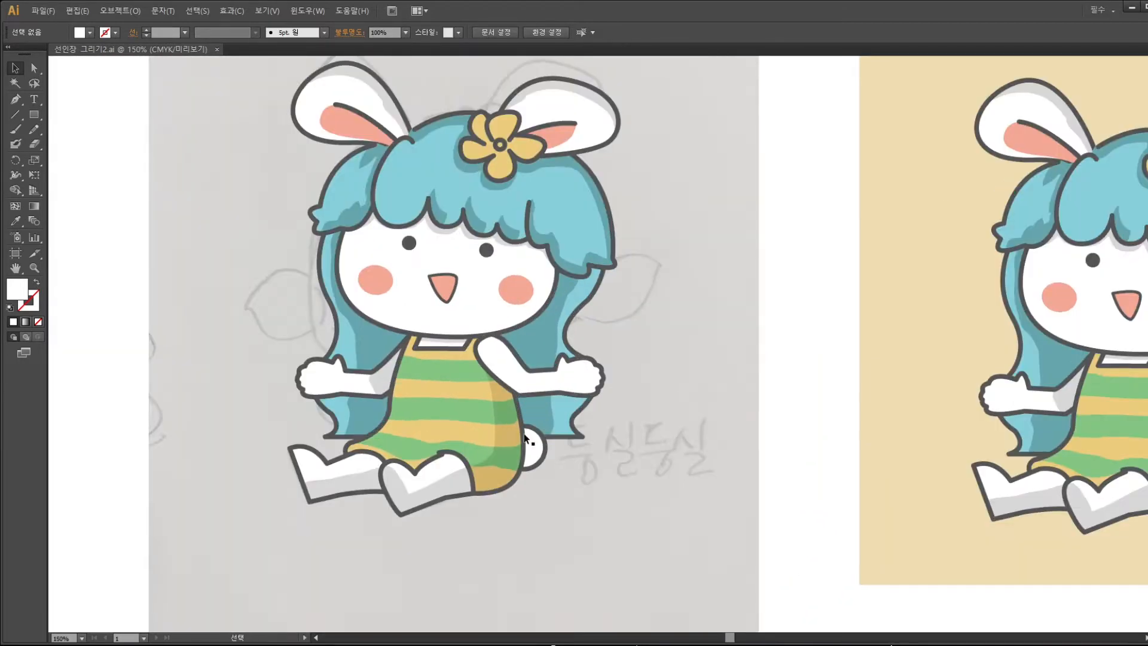
{"action": "left_click_drag", "start_coordinate": [669, 579], "coordinate": [280, 84]}
{"action": "mouse_move", "coordinate": [598, 234]}
{"action": "left_mouse_down"}
{"action": "mouse_move", "coordinate": [261, 248]}
{"action": "mouse_move", "coordinate": [271, 248]}
{"action": "left_mouse_up"}
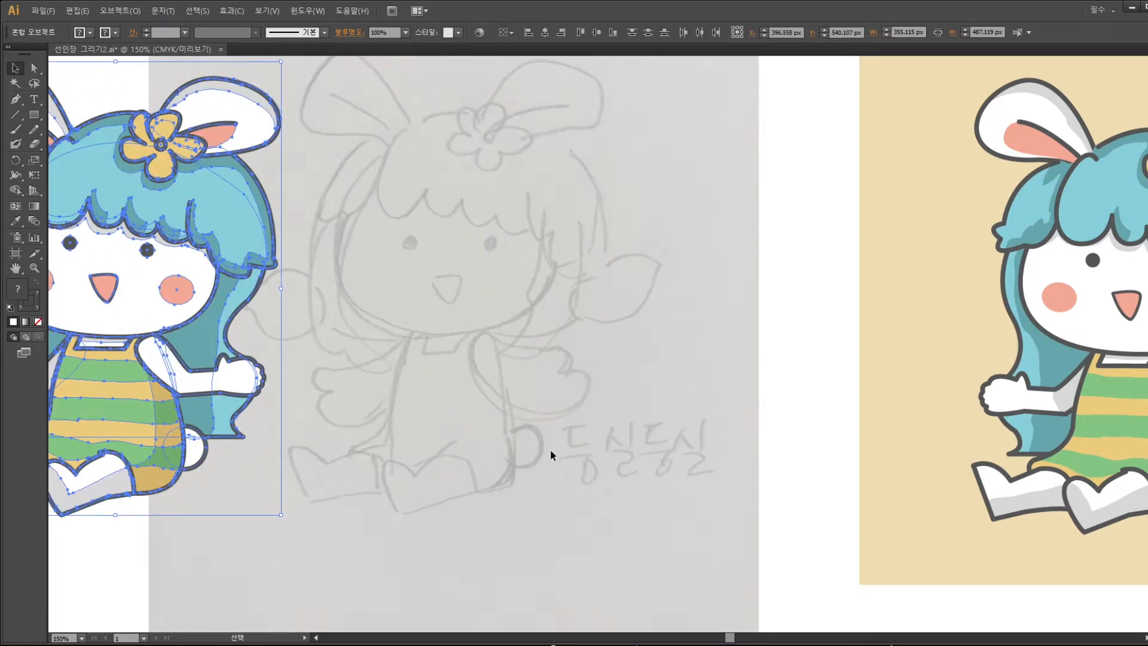
{"action": "key", "text": "a"}
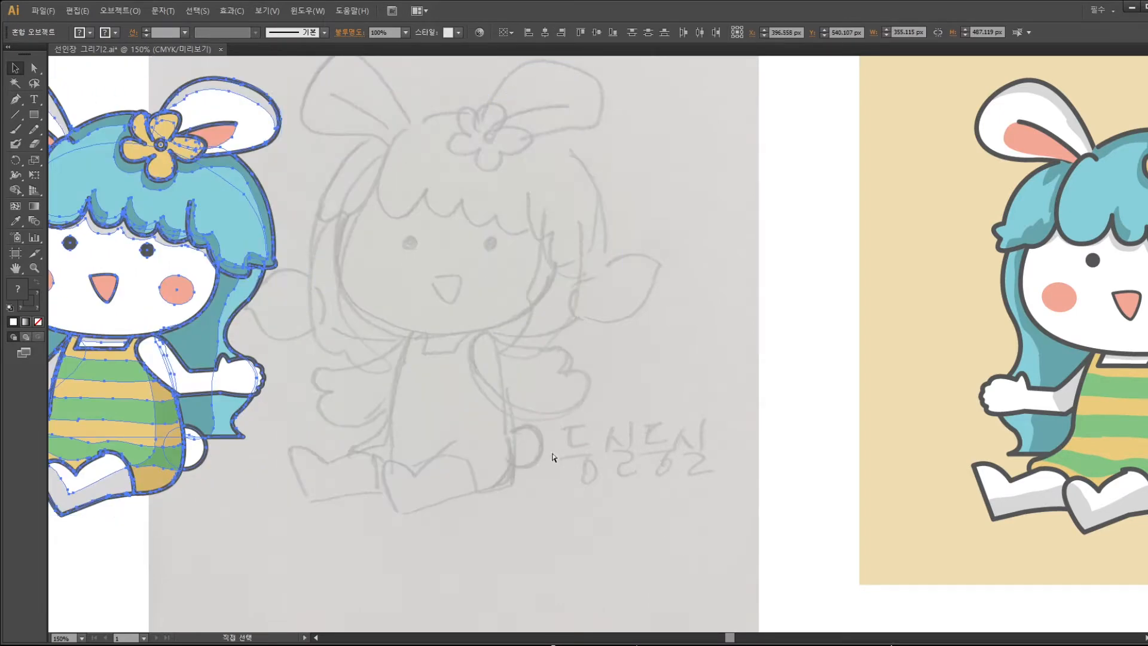
{"action": "key", "text": "v"}
{"action": "key", "text": "ctrl+z"}
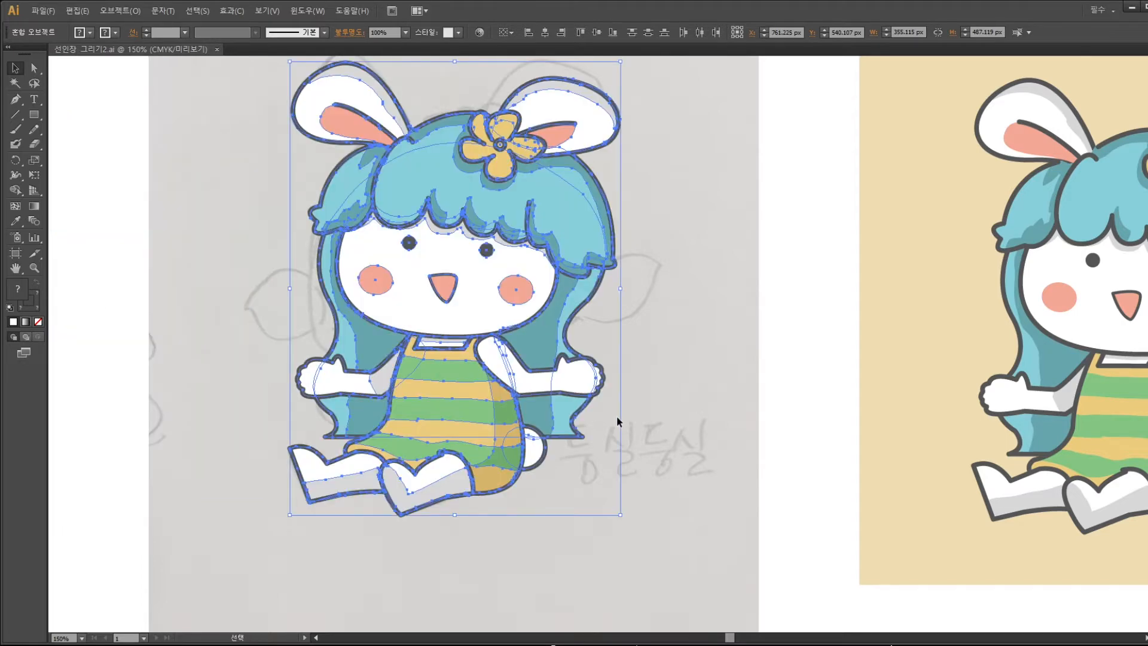
{"action": "scroll", "coordinate": [625, 491], "scroll_direction": "up", "scroll_amount": 2}
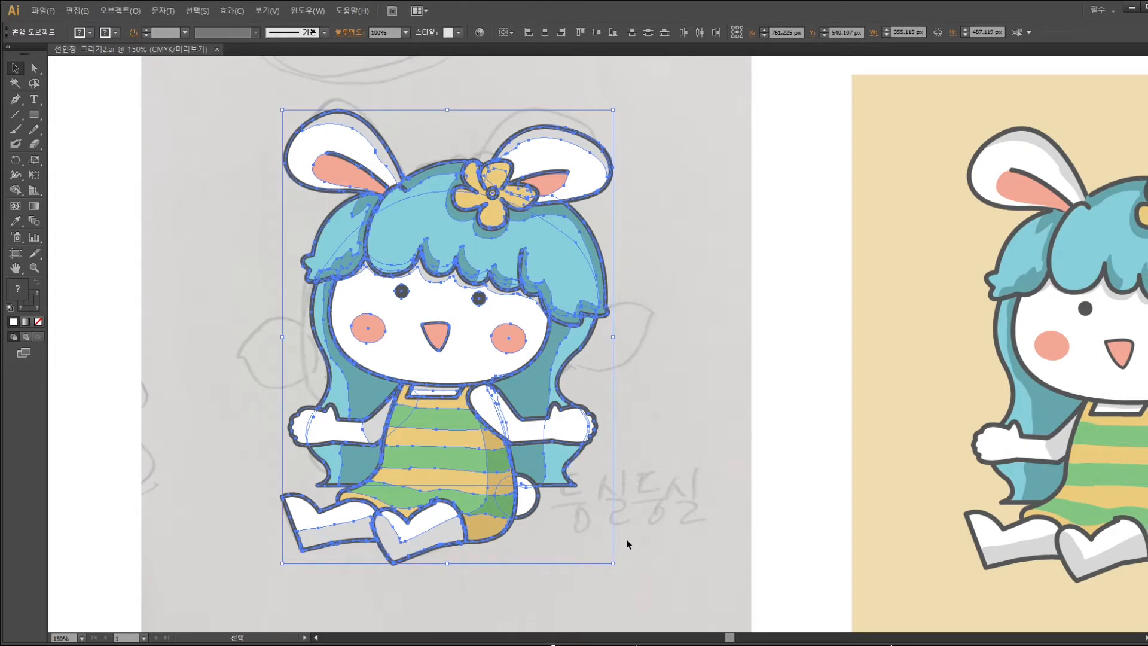
{"action": "left_click_drag", "start_coordinate": [569, 431], "coordinate": [336, 430]}
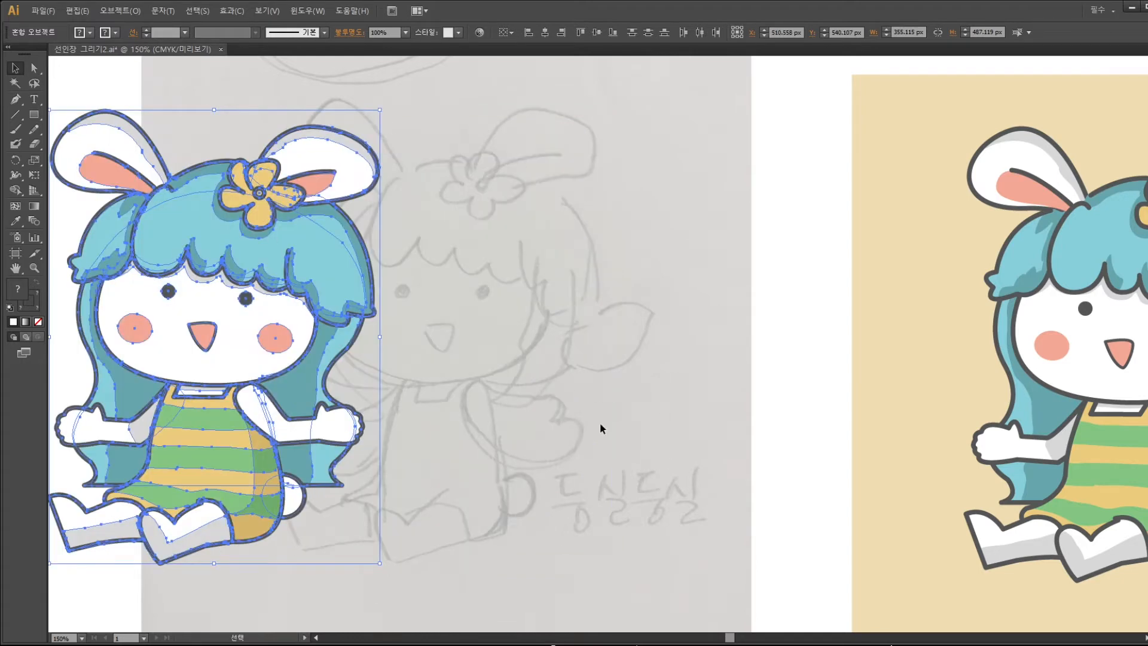
{"action": "key", "text": "ctrl+z"}
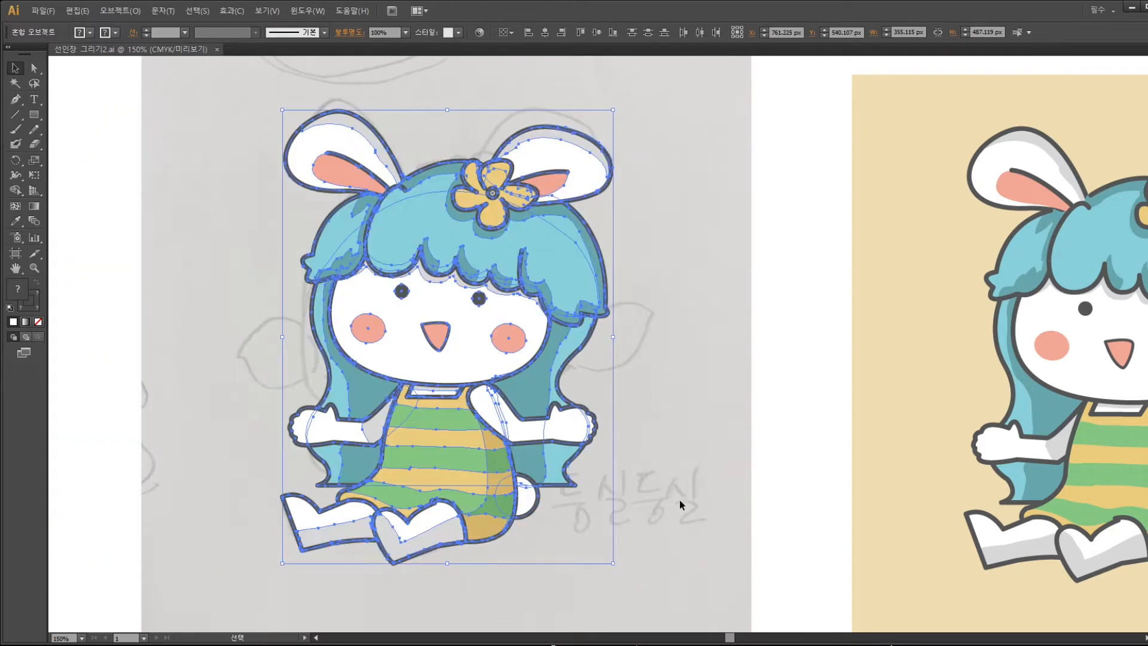
{"action": "left_click", "coordinate": [679, 502]}
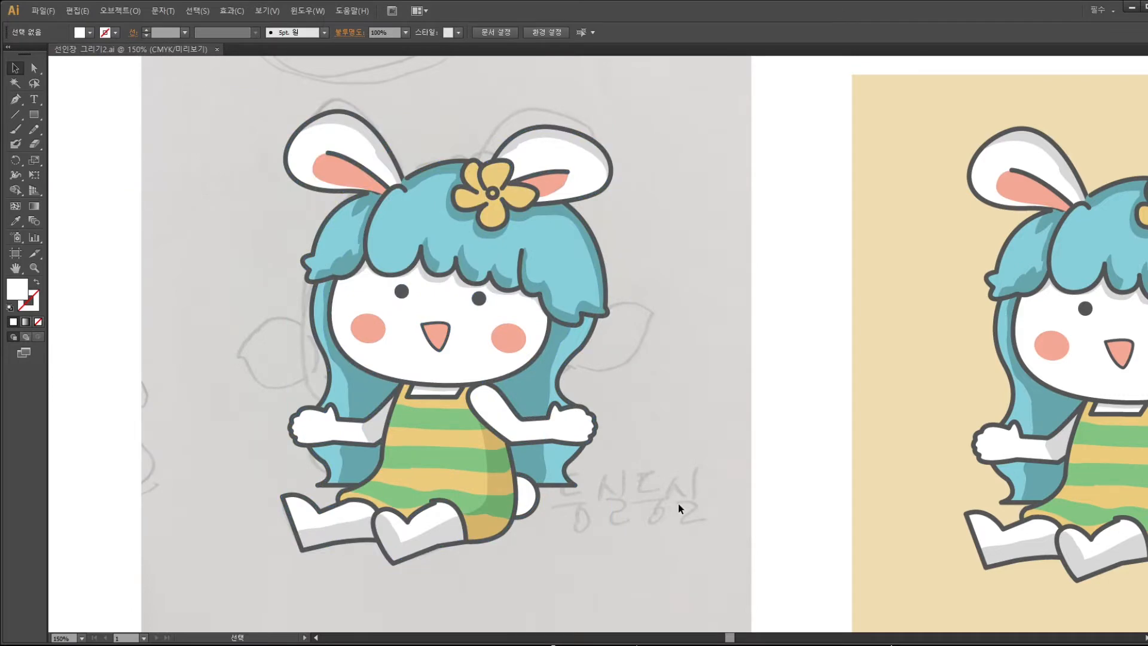
Examine the round unshaded cactus and the paths that make up its body, spines, flower and pot
{"action": "left_click_drag", "start_coordinate": [640, 559], "coordinate": [646, 291]}
{"action": "left_click_drag", "start_coordinate": [677, 538], "coordinate": [627, 299]}
{"action": "left_click_drag", "start_coordinate": [658, 454], "coordinate": [504, 318]}
{"action": "key", "text": "ctrl+minus"}
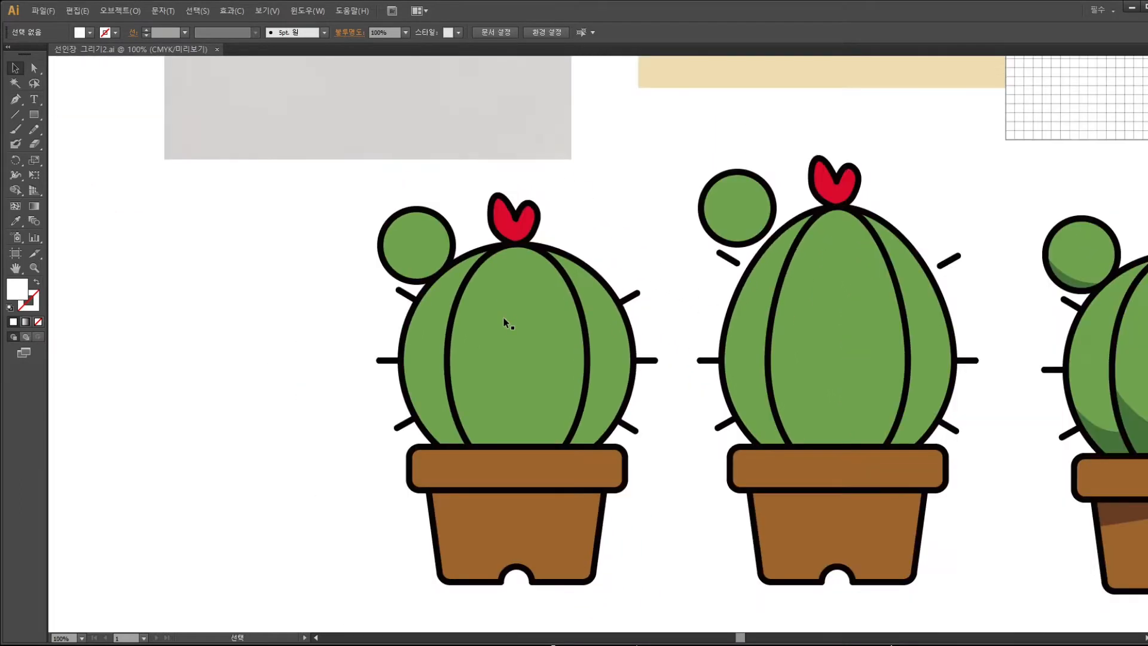
{"action": "left_click_drag", "start_coordinate": [362, 205], "coordinate": [663, 602]}
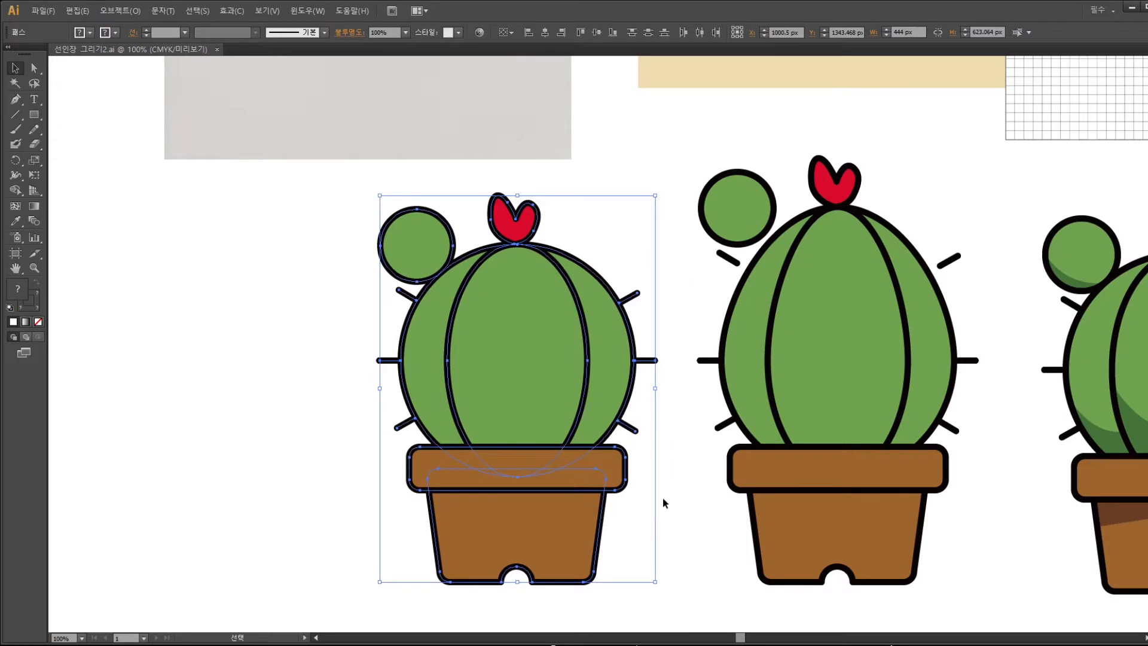
{"action": "key", "text": "ctrl+minus"}
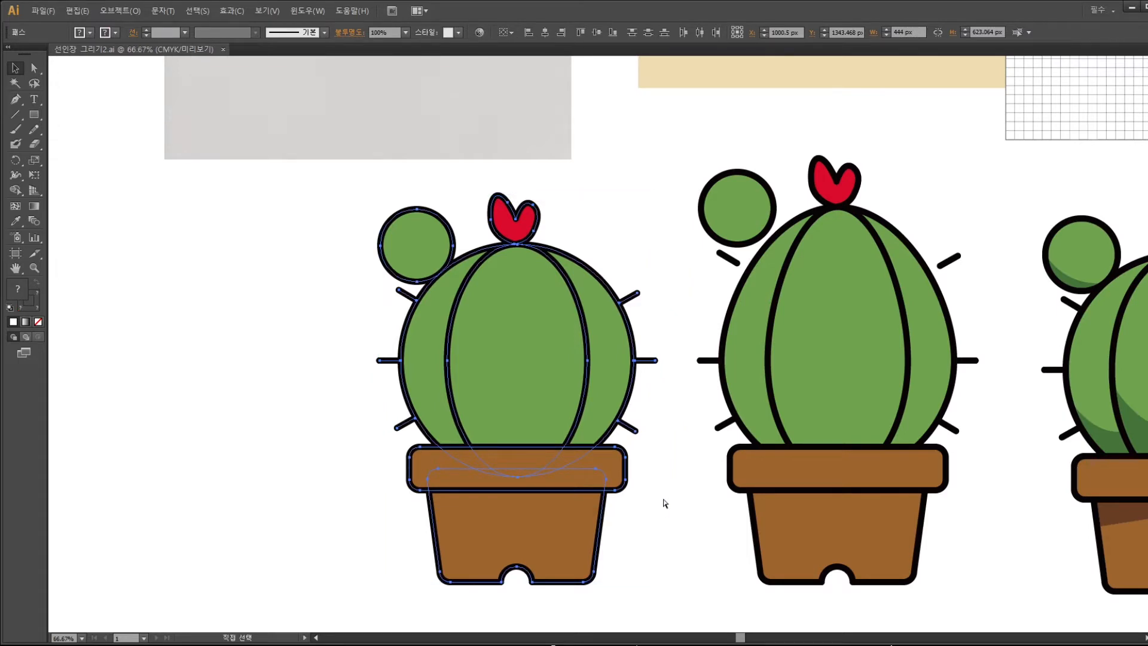
{"action": "left_click_drag", "start_coordinate": [661, 544], "coordinate": [414, 260]}
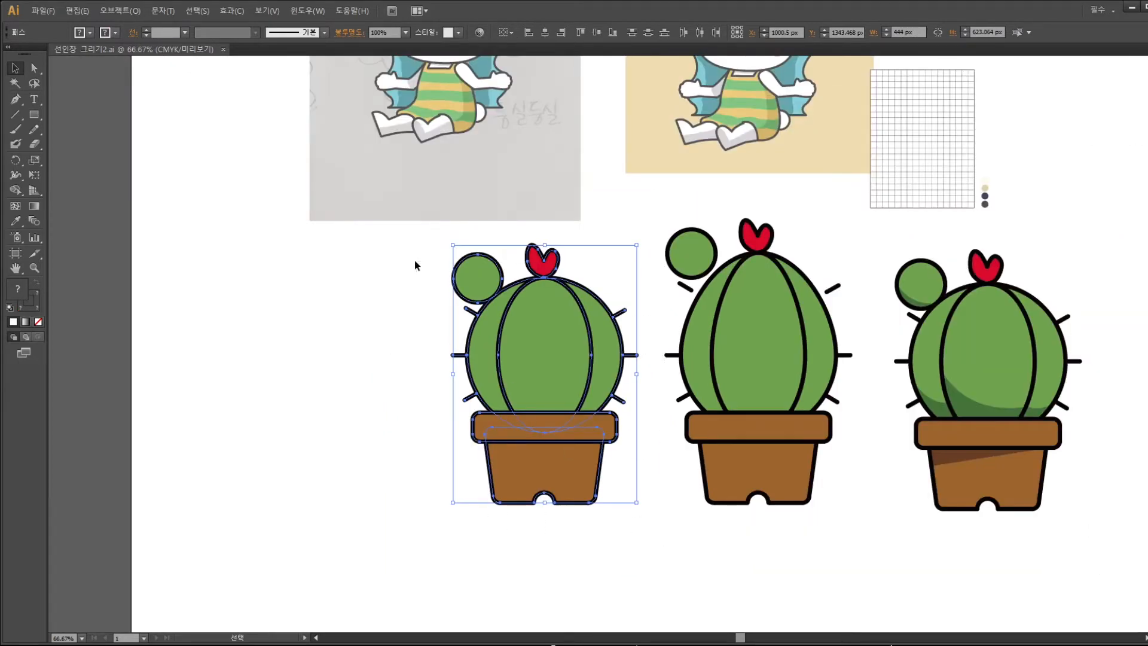
{"action": "left_click_drag", "start_coordinate": [676, 279], "coordinate": [573, 284]}
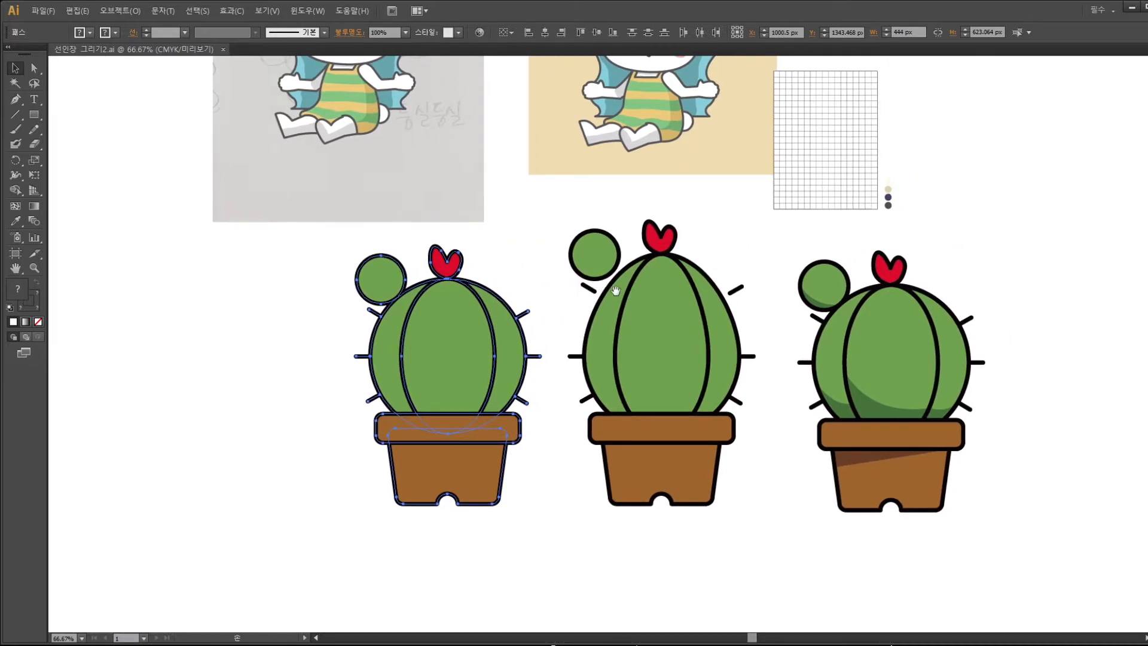
Move the shaded cactus to the start of the row, on the left side of the two unshaded cacti
{"action": "left_click_drag", "start_coordinate": [615, 333], "coordinate": [487, 323]}
{"action": "left_click_drag", "start_coordinate": [651, 230], "coordinate": [874, 524]}
{"action": "left_click_drag", "start_coordinate": [753, 427], "coordinate": [182, 428]}
{"action": "left_click", "coordinate": [286, 520]}
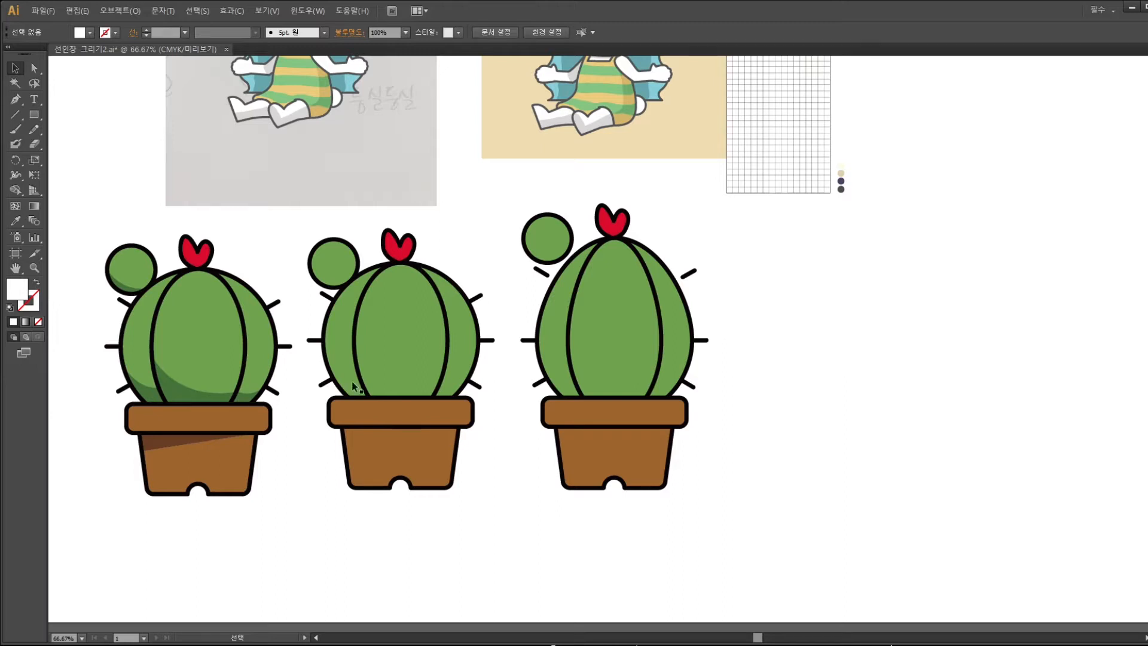
Nudge the shaded cactus slightly upward to bring it closer to level with the unshaded cacti
{"action": "left_click_drag", "start_coordinate": [492, 372], "coordinate": [587, 416]}
{"action": "left_click_drag", "start_coordinate": [558, 538], "coordinate": [385, 261]}
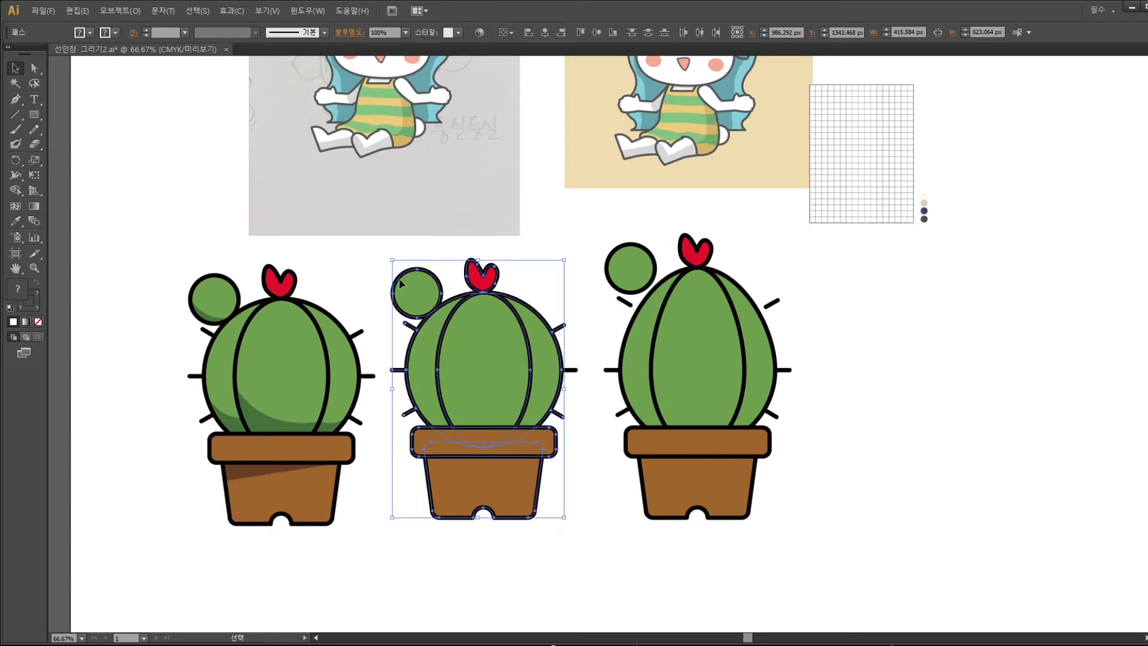
{"action": "key", "text": "ctrl+plus"}
{"action": "left_click_drag", "start_coordinate": [251, 518], "coordinate": [466, 453]}
{"action": "left_click_drag", "start_coordinate": [449, 608], "coordinate": [170, 199]}
{"action": "left_click_drag", "start_coordinate": [315, 299], "coordinate": [313, 298]}
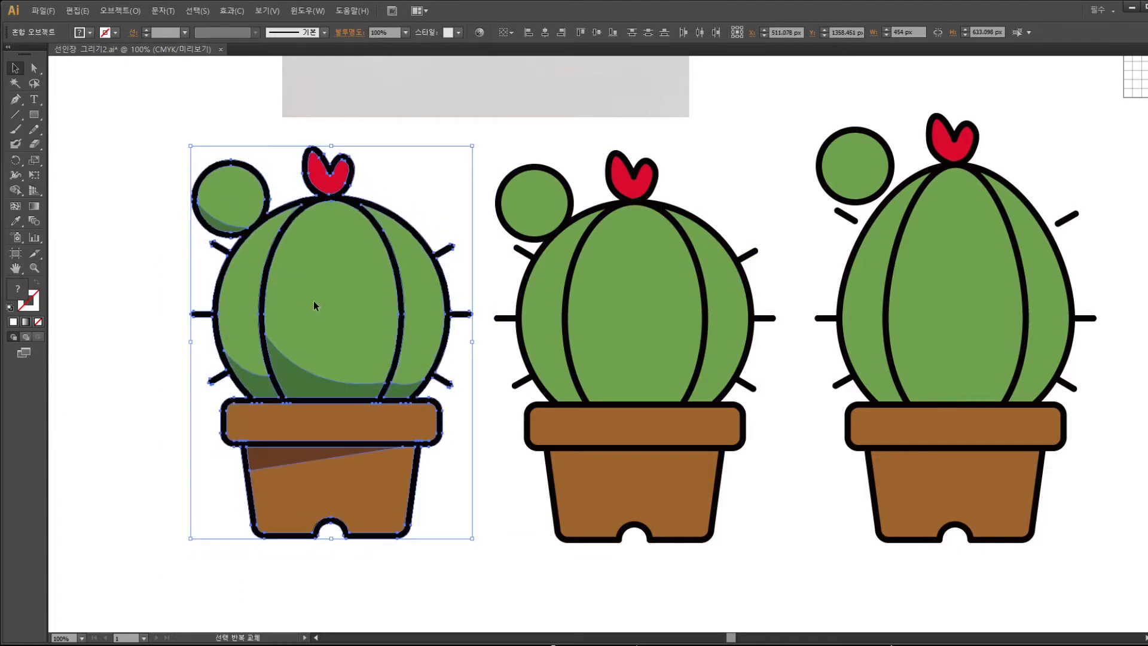
{"action": "left_click", "coordinate": [504, 510]}
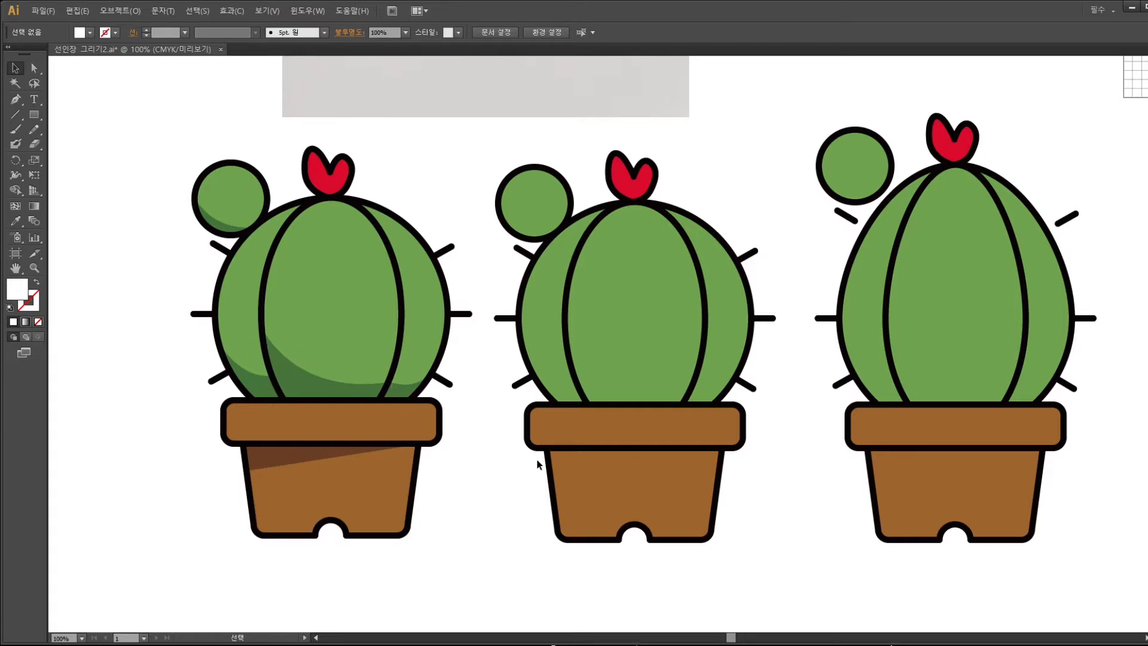
Draw a tall rounded rectangle about 236 by 480 px beside the egg-shaped cactus and give it that cactus's unfilled black 10 pt line style
{"action": "left_click_drag", "start_coordinate": [583, 415], "coordinate": [229, 430]}
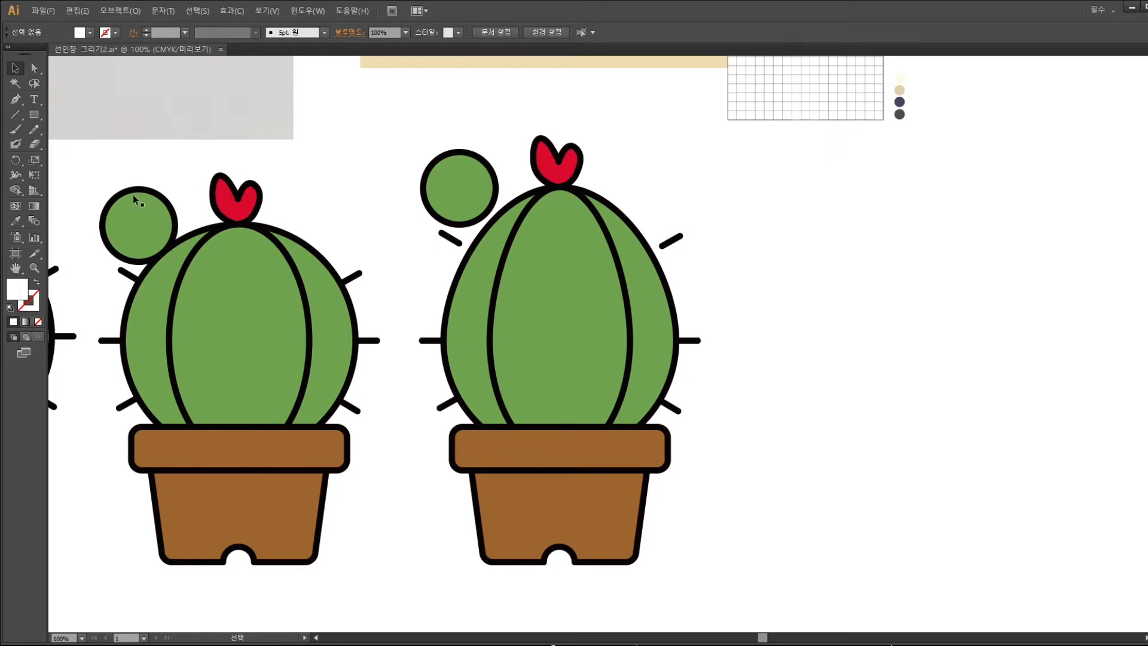
{"action": "left_click", "coordinate": [34, 115]}
{"action": "left_click_drag", "start_coordinate": [804, 210], "coordinate": [435, 244]}
{"action": "left_click_drag", "start_coordinate": [405, 200], "coordinate": [551, 498]}
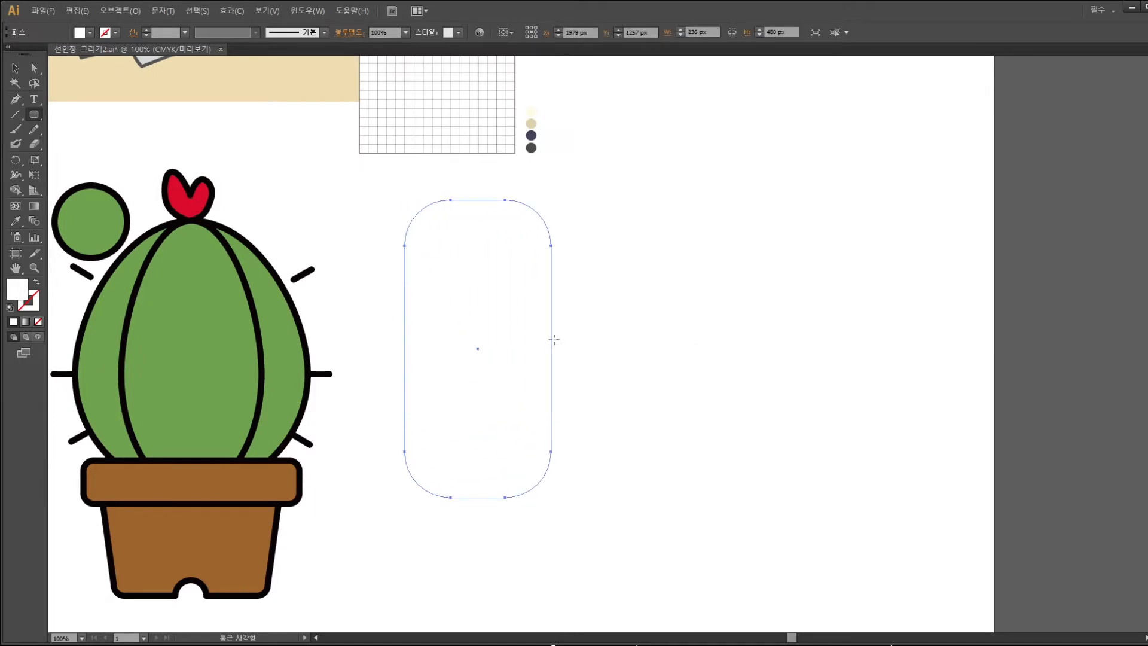
{"action": "left_click", "coordinate": [15, 222]}
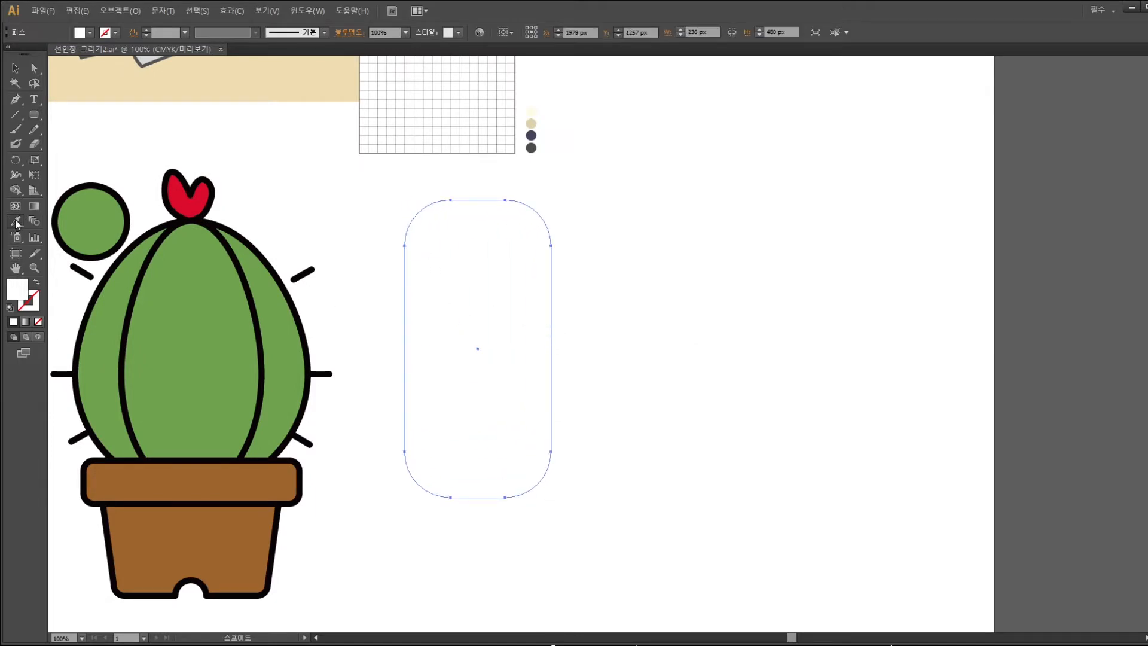
{"action": "left_click", "coordinate": [236, 252]}
Draw a smaller upright rounded rectangle right of the tall one, and a horizontal one about 174 by 92 px connecting the two
{"action": "left_click", "coordinate": [34, 114]}
{"action": "left_click_drag", "start_coordinate": [573, 214], "coordinate": [655, 354]}
{"action": "left_click_drag", "start_coordinate": [529, 303], "coordinate": [639, 360]}
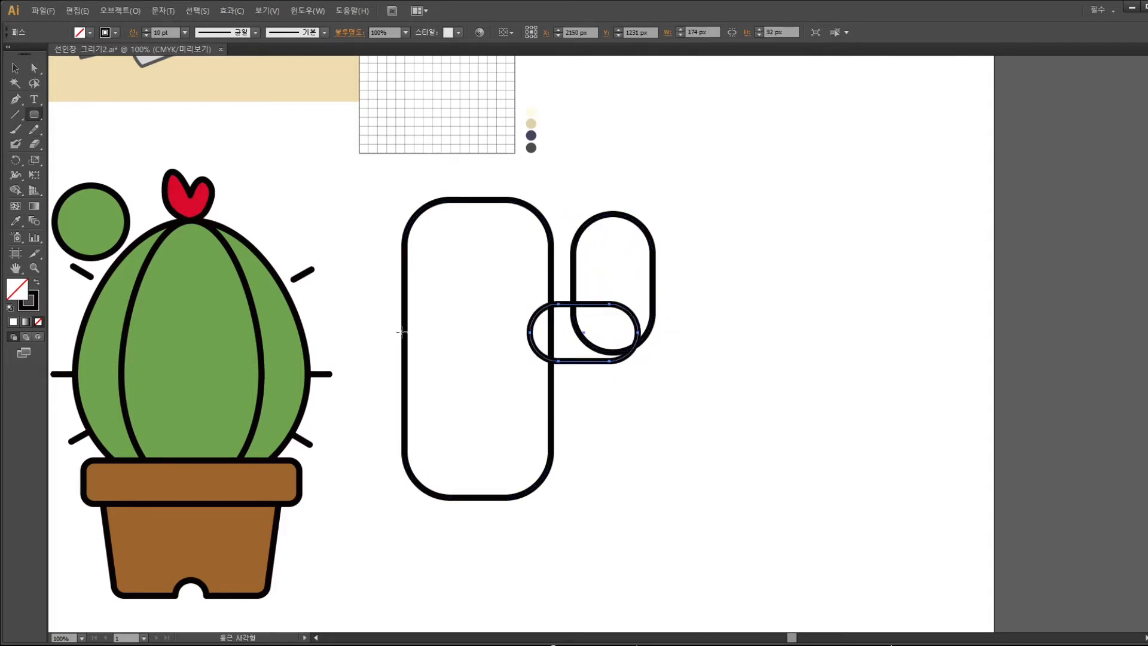
Draw a small upright rounded rectangle left of the tall one, and a horizontal one about 162 by 105 px connecting the two
{"action": "left_click_drag", "start_coordinate": [344, 236], "coordinate": [386, 314]}
{"action": "key", "text": "ctrl+z"}
{"action": "left_click_drag", "start_coordinate": [329, 218], "coordinate": [391, 314]}
{"action": "left_click_drag", "start_coordinate": [338, 279], "coordinate": [438, 344]}
{"action": "left_click_drag", "start_coordinate": [491, 497], "coordinate": [660, 475]}
{"action": "left_click_drag", "start_coordinate": [775, 348], "coordinate": [666, 422]}
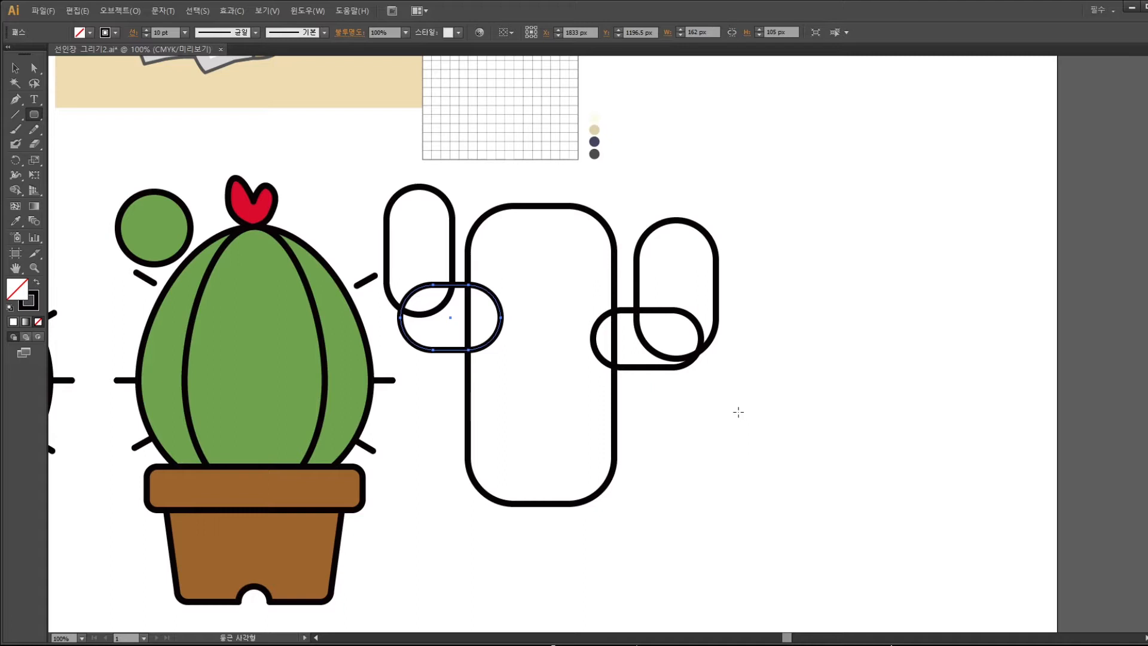
Enlarge the artboard downward and to the left to make empty space below the row of cacti
{"action": "key", "text": "v"}
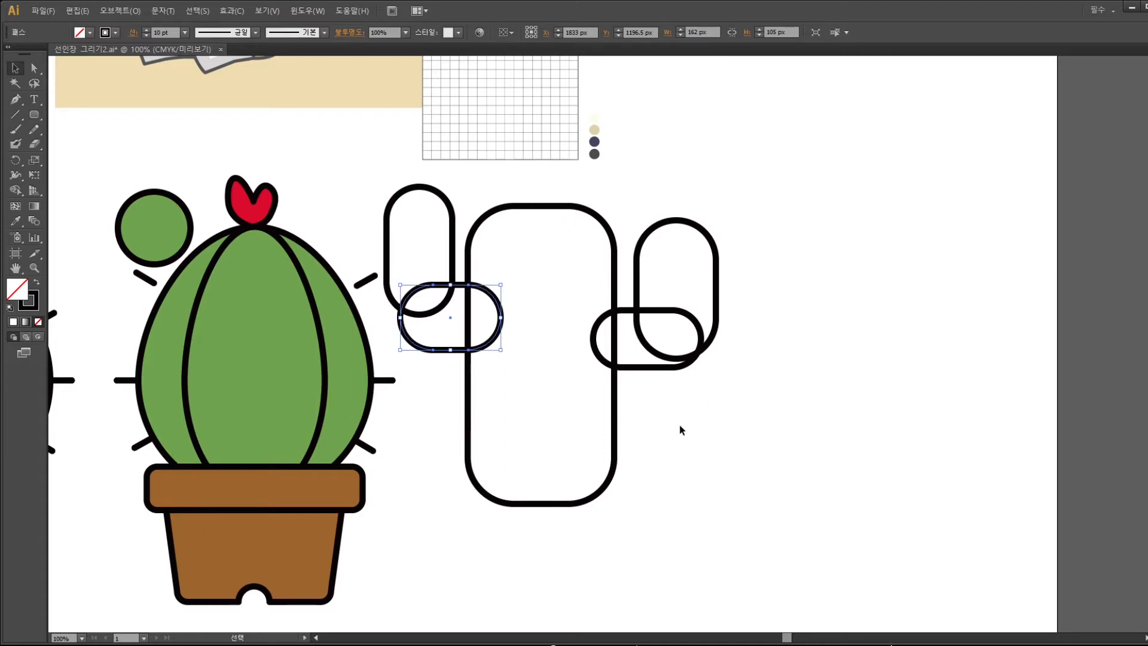
{"action": "left_click_drag", "start_coordinate": [411, 424], "coordinate": [449, 382]}
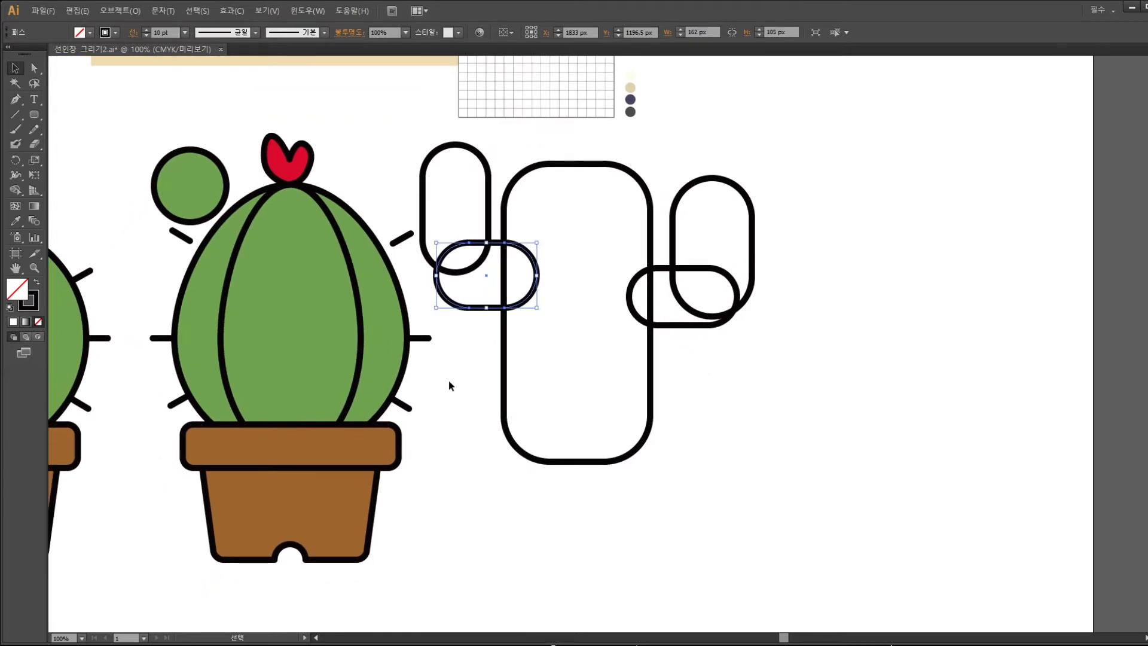
{"action": "left_click_drag", "start_coordinate": [517, 444], "coordinate": [579, 474]}
{"action": "left_click", "coordinate": [418, 433]}
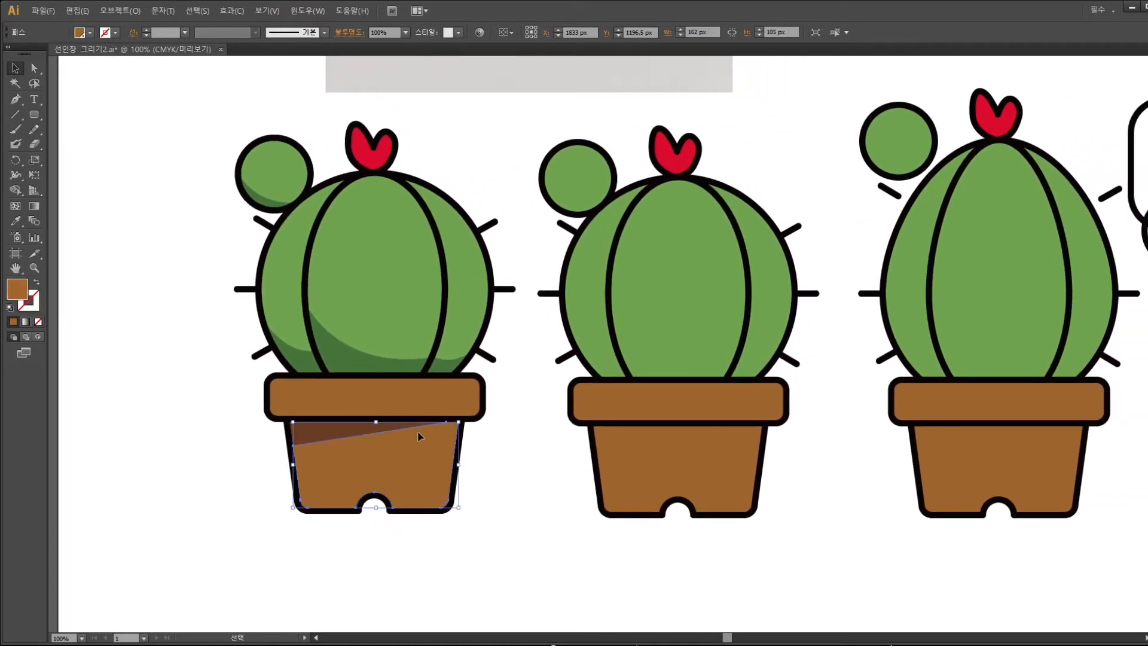
{"action": "mouse_move", "coordinate": [486, 533]}
{"action": "left_mouse_down"}
{"action": "mouse_move", "coordinate": [225, 179]}
{"action": "mouse_move", "coordinate": [206, 133]}
{"action": "left_mouse_up"}
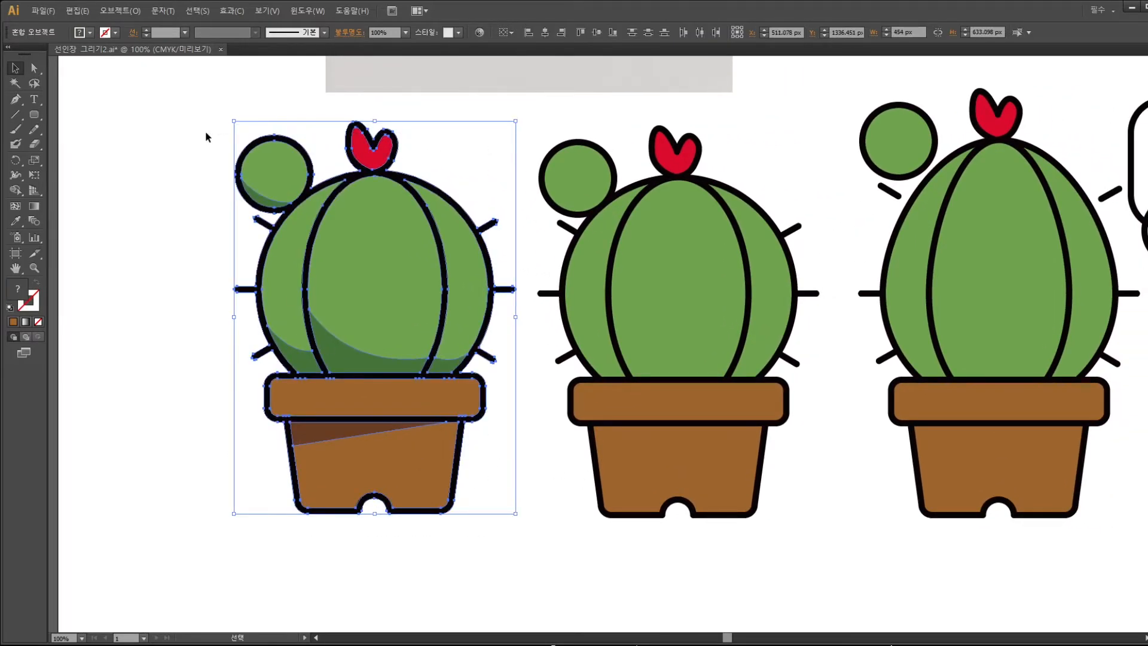
{"action": "key", "text": "ctrl+minus"}
{"action": "key", "text": "ctrl+minus"}
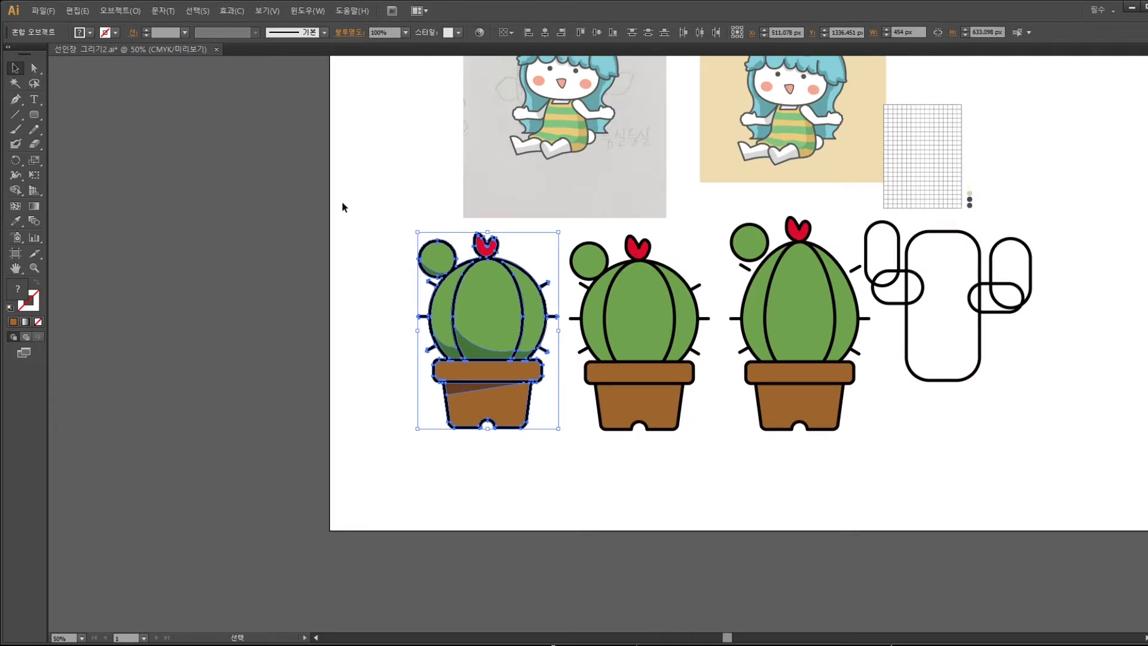
{"action": "key", "text": "shift+o"}
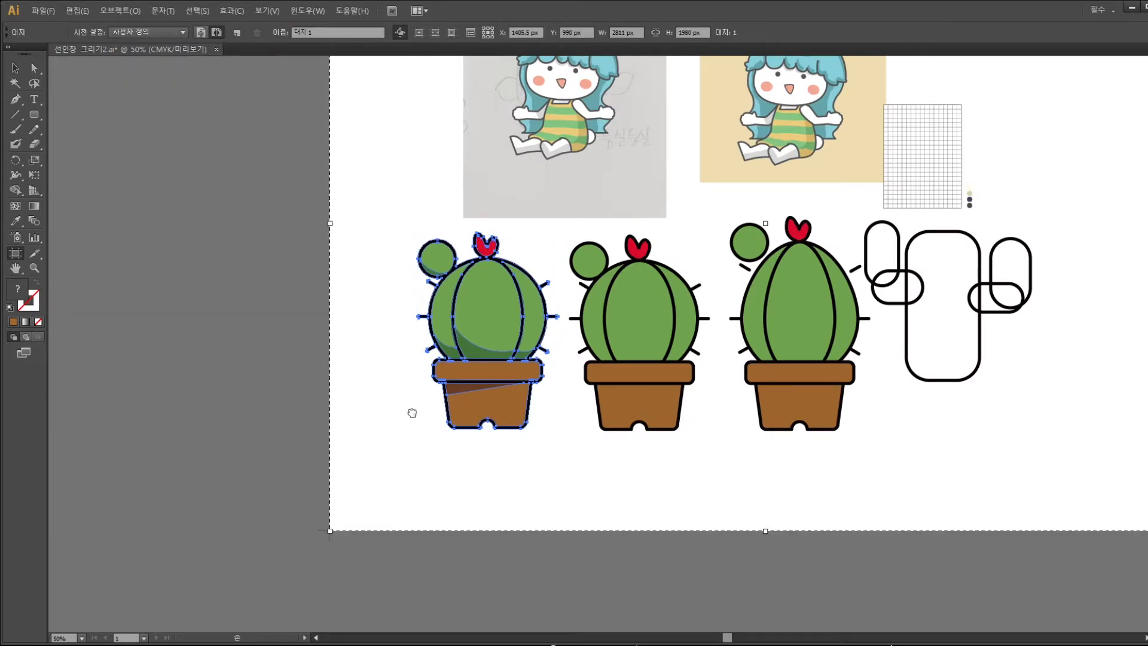
{"action": "scroll", "coordinate": [410, 410], "scroll_direction": "down", "scroll_amount": 5}
{"action": "left_click_drag", "start_coordinate": [255, 206], "coordinate": [78, 625]}
{"action": "left_click", "coordinate": [15, 68]}
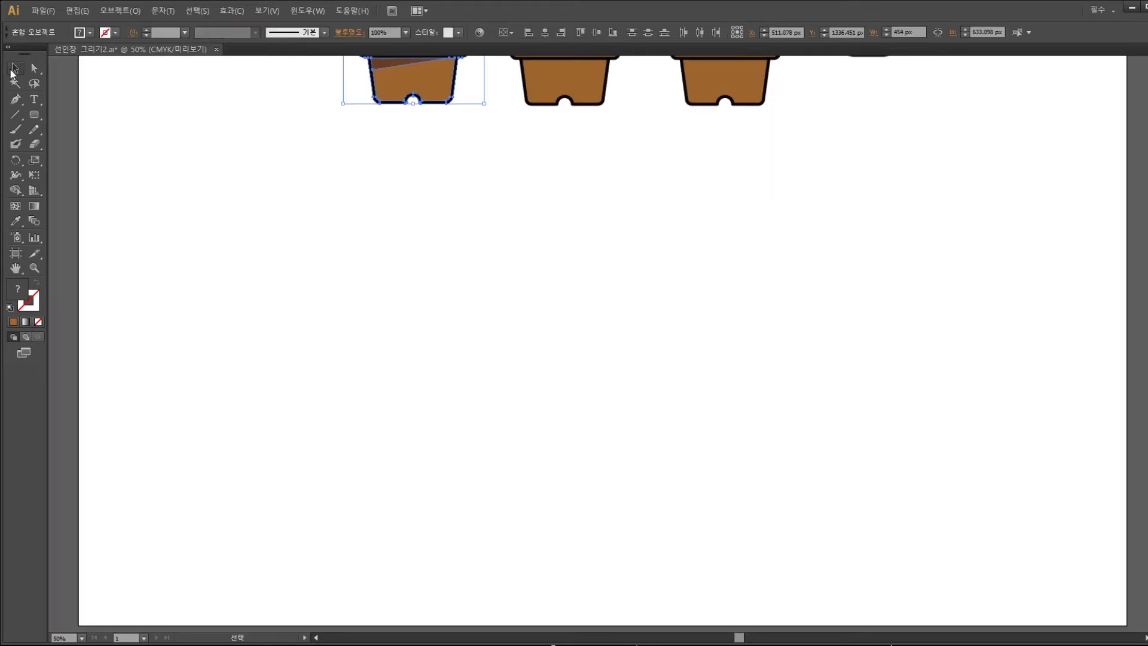
Place a copy of the unshaded round cactus in the empty area below the row
{"action": "left_click", "coordinate": [360, 188]}
{"action": "left_click_drag", "start_coordinate": [360, 188], "coordinate": [321, 400]}
{"action": "left_click_drag", "start_coordinate": [554, 378], "coordinate": [415, 136]}
{"action": "left_click_drag", "start_coordinate": [501, 196], "coordinate": [315, 429]}
{"action": "left_click", "coordinate": [403, 429]}
{"action": "left_click_drag", "start_coordinate": [473, 458], "coordinate": [584, 323]}
{"action": "key", "text": "ctrl+plus"}
{"action": "key", "text": "ctrl+plus"}
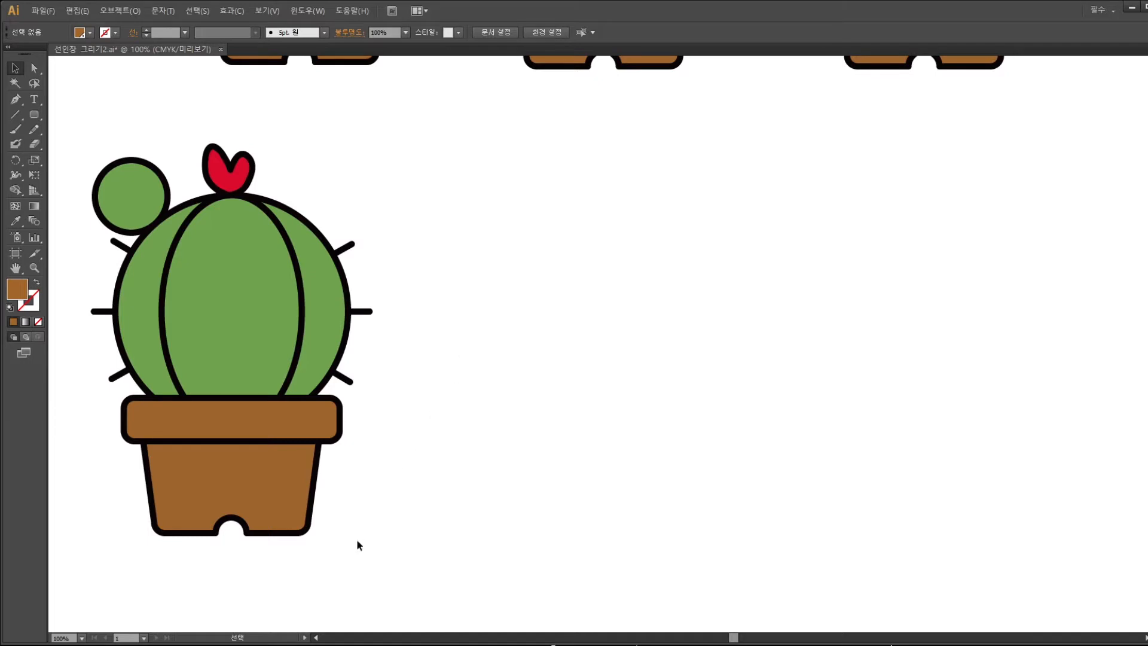
Select the copied cactus's inner oval outline and move the stroke settings out beside the artwork
{"action": "left_click", "coordinate": [303, 317]}
{"action": "left_click_drag", "start_coordinate": [306, 310], "coordinate": [681, 390]}
{"action": "key", "text": "a"}
{"action": "key", "text": "ctrl+plus"}
{"action": "key", "text": "v"}
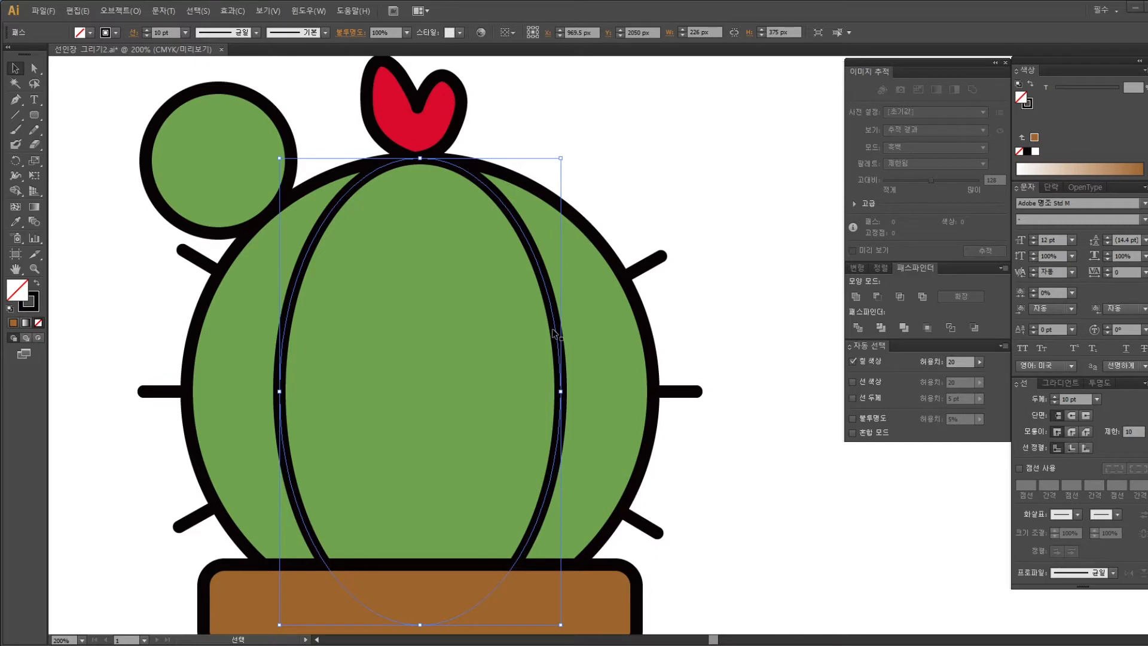
{"action": "mouse_move", "coordinate": [1129, 388]}
{"action": "left_mouse_down"}
{"action": "mouse_move", "coordinate": [1115, 397]}
{"action": "mouse_move", "coordinate": [745, 292]}
{"action": "mouse_move", "coordinate": [754, 227]}
{"action": "left_mouse_up"}
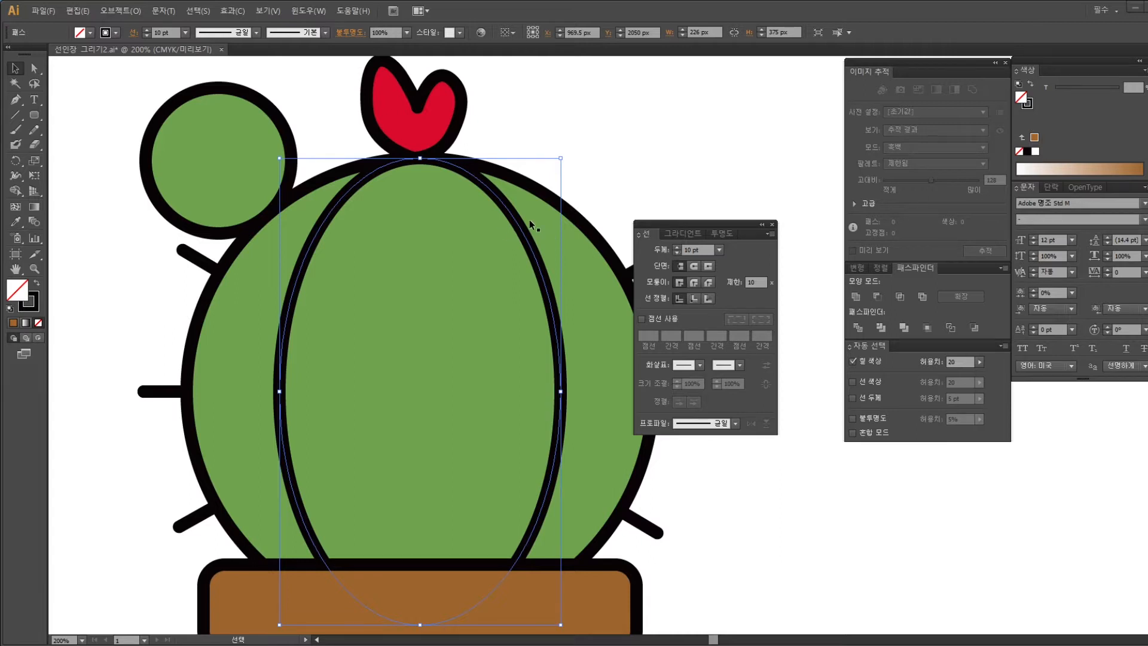
{"action": "left_click_drag", "start_coordinate": [693, 222], "coordinate": [728, 220]}
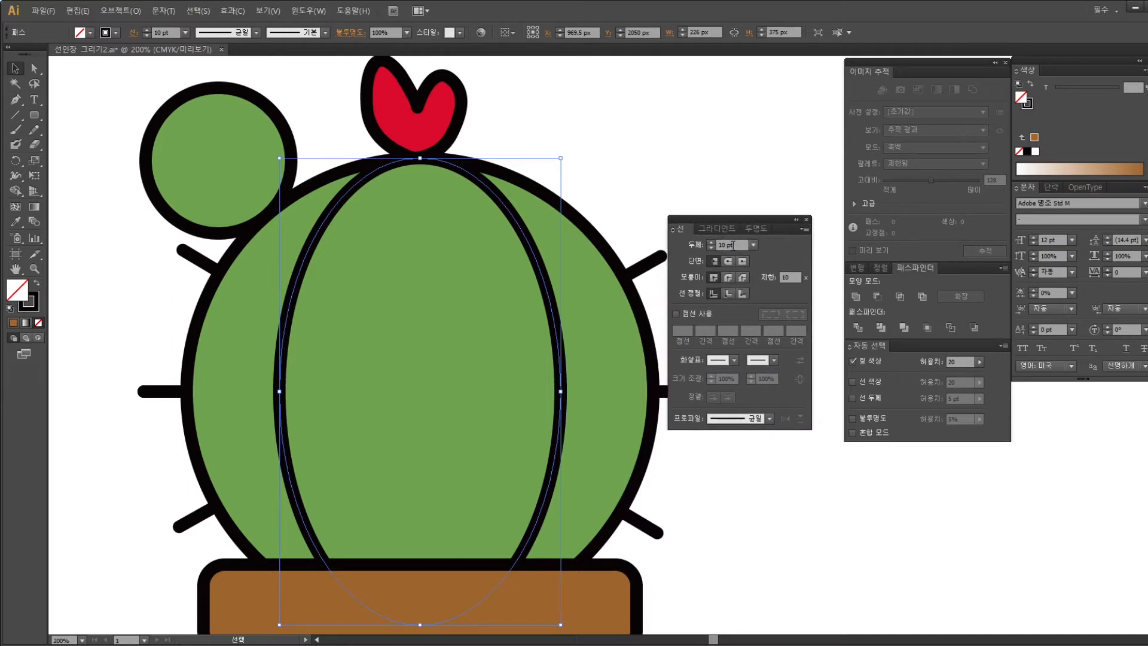
{"action": "mouse_move", "coordinate": [714, 219]}
{"action": "left_mouse_down"}
{"action": "mouse_move", "coordinate": [738, 242]}
{"action": "mouse_move", "coordinate": [1024, 378]}
{"action": "mouse_move", "coordinate": [736, 265]}
{"action": "mouse_move", "coordinate": [709, 232]}
{"action": "left_mouse_up"}
{"action": "key", "text": "ctrl+minus"}
{"action": "mouse_move", "coordinate": [594, 242]}
{"action": "left_mouse_down"}
{"action": "mouse_move", "coordinate": [590, 221]}
{"action": "mouse_move", "coordinate": [717, 246]}
{"action": "mouse_move", "coordinate": [687, 257]}
{"action": "mouse_move", "coordinate": [732, 222]}
{"action": "left_mouse_up"}
Duplicate the whole round cactus with its pot horizontally to the right of the original
{"action": "left_click_drag", "start_coordinate": [545, 291], "coordinate": [364, 211]}
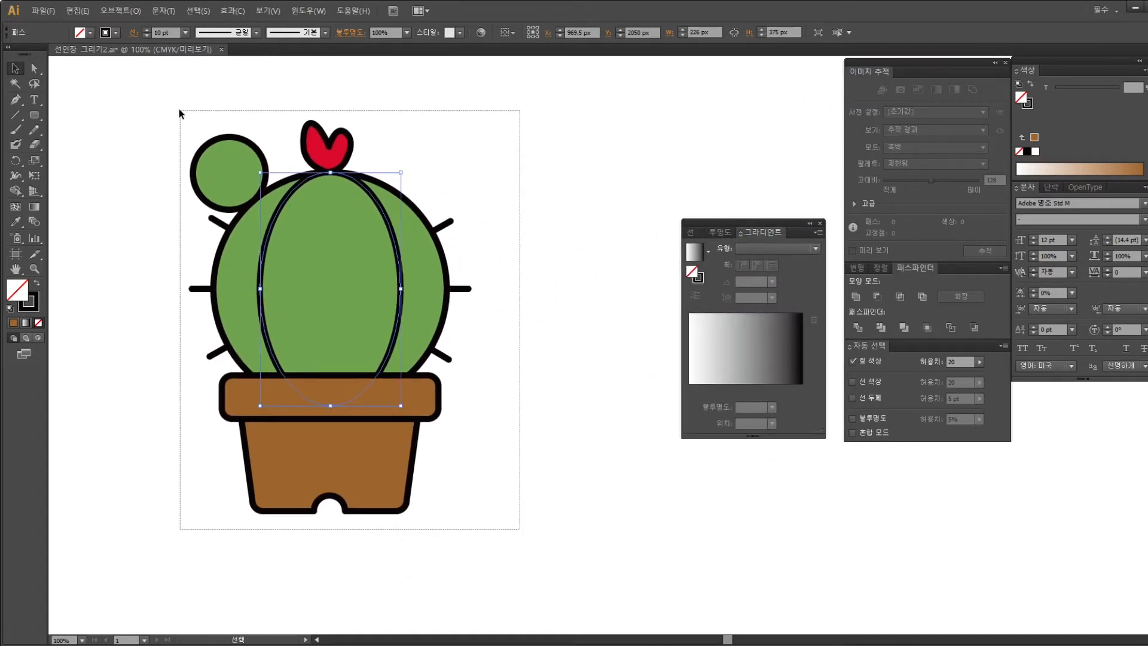
{"action": "left_click_drag", "start_coordinate": [179, 113], "coordinate": [479, 520]}
{"action": "left_click_drag", "start_coordinate": [281, 198], "coordinate": [433, 189]}
{"action": "left_click", "coordinate": [568, 146]}
Set the stroke weight of the inner oval on the duplicated cactus to 30 pt
{"action": "left_click", "coordinate": [518, 183]}
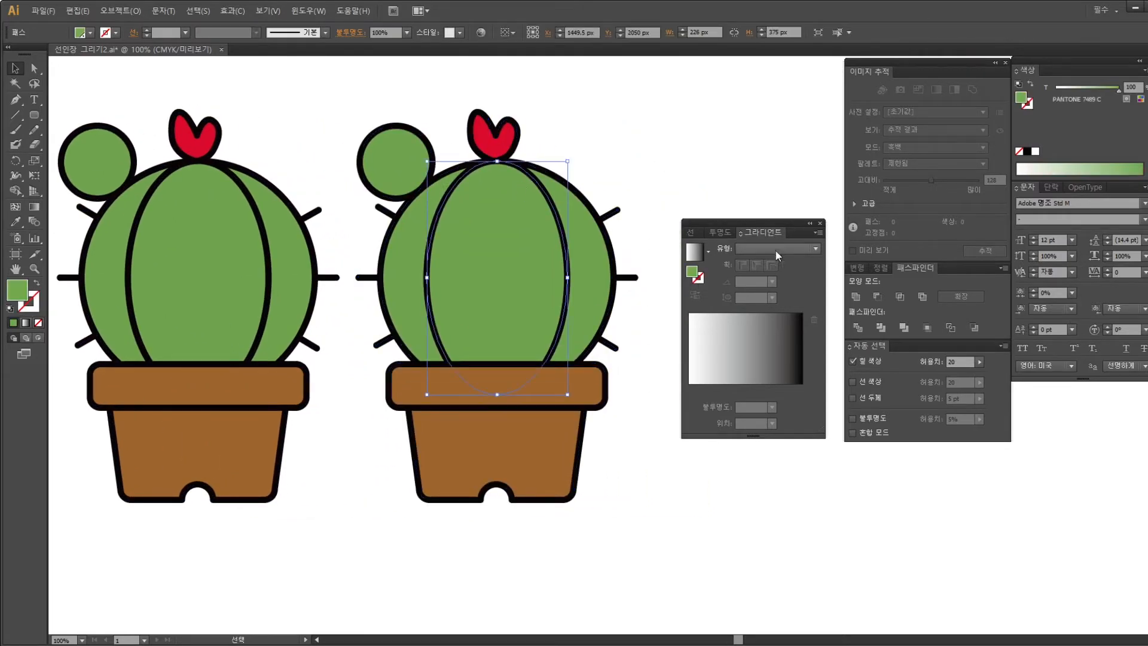
{"action": "left_click", "coordinate": [694, 231]}
{"action": "type", "text": "4"}
{"action": "key", "text": "Return"}
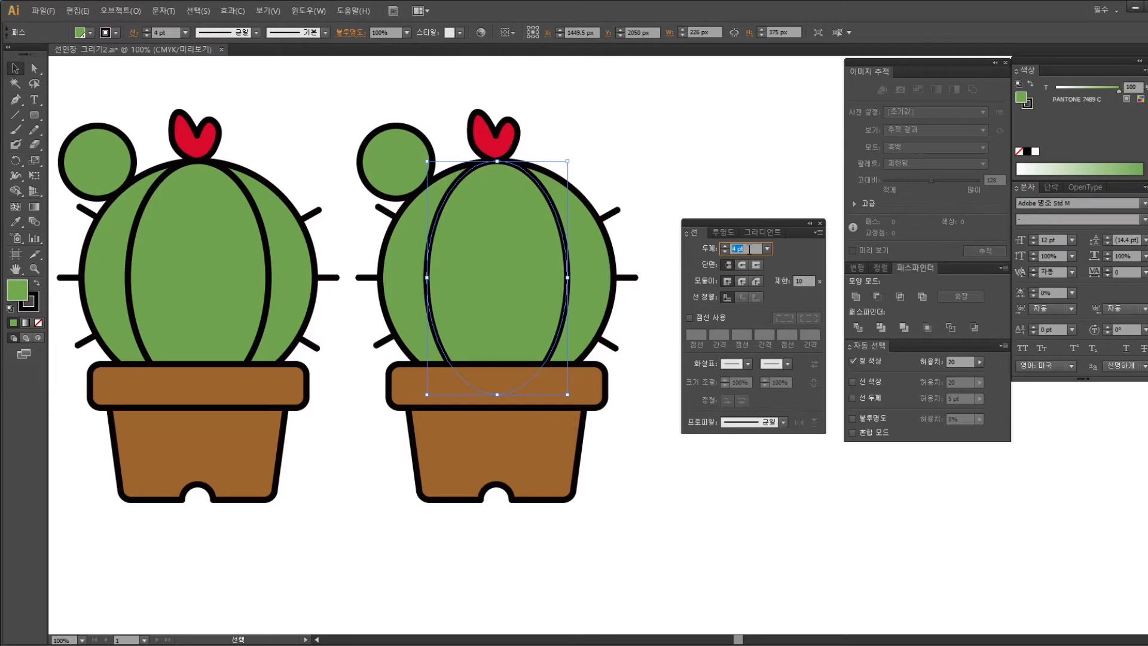
{"action": "key", "text": "Up"}
{"action": "key", "text": "Up"}
{"action": "key", "text": "Up"}
{"action": "key", "text": "Up"}
{"action": "key", "text": "Up"}
{"action": "key", "text": "Up"}
{"action": "key", "text": "Up"}
{"action": "key", "text": "Up"}
{"action": "key", "text": "Up"}
{"action": "key", "text": "Up"}
{"action": "key", "text": "Up"}
{"action": "key", "text": "Up"}
{"action": "key", "text": "Up"}
{"action": "key", "text": "Up"}
{"action": "key", "text": "Up"}
{"action": "key", "text": "Up"}
{"action": "key", "text": "Up"}
{"action": "key", "text": "Up"}
{"action": "key", "text": "Up"}
{"action": "key", "text": "Up"}
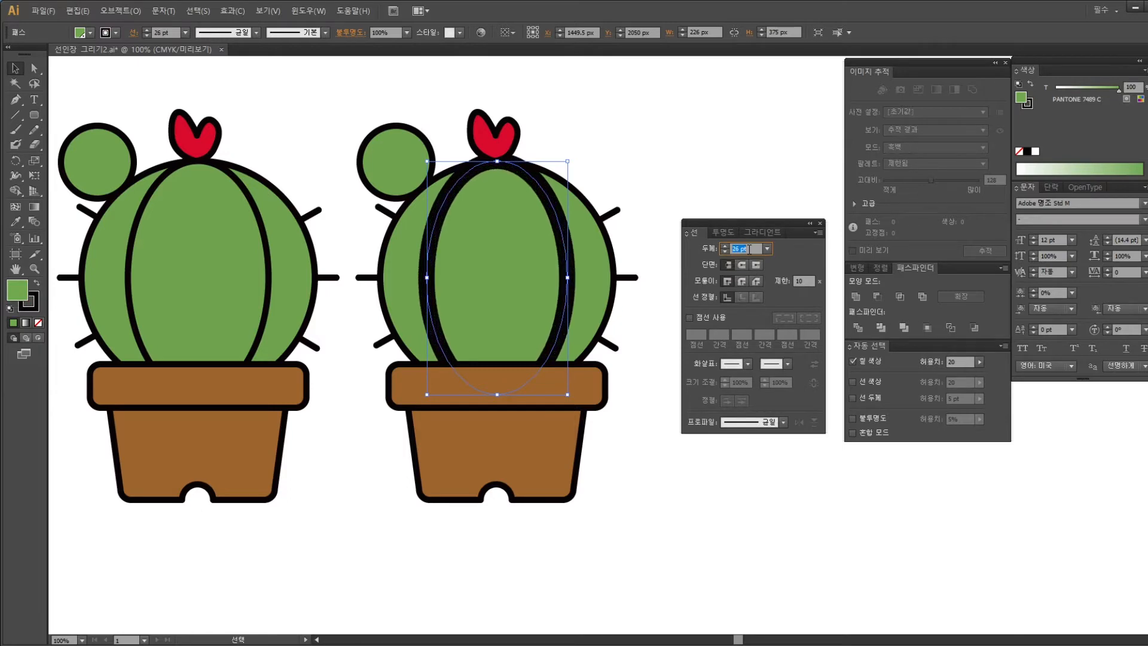
{"action": "key", "text": "Up"}
{"action": "key", "text": "Up"}
{"action": "left_click", "coordinate": [716, 180]}
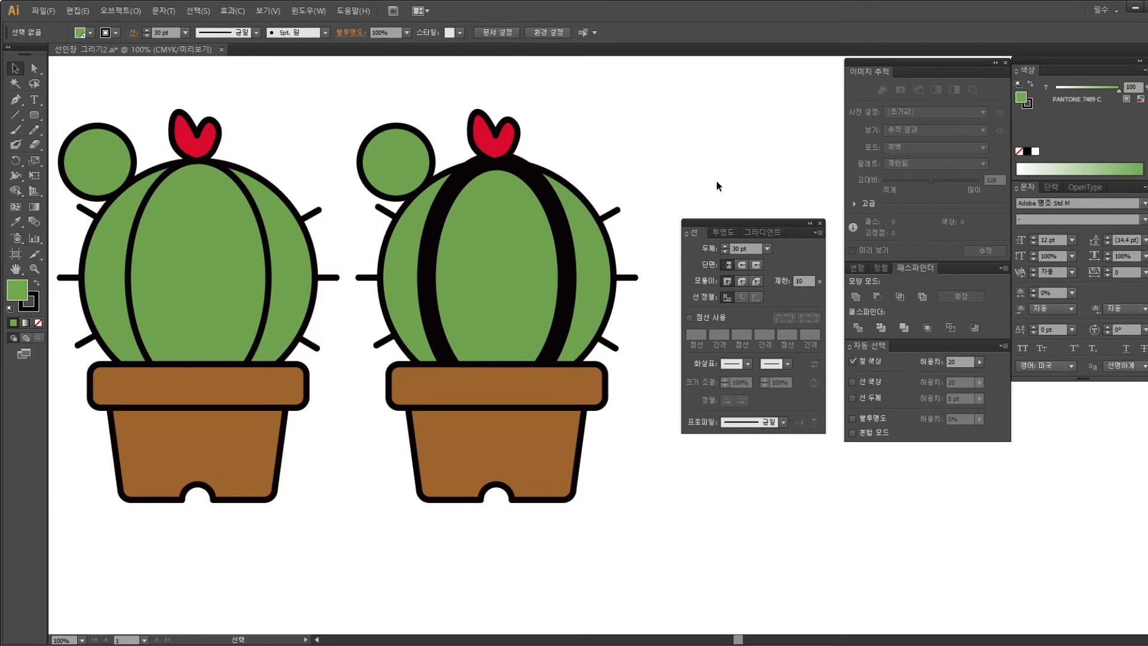
Set the stroke weight of the large body circle on the duplicated cactus to 30 pt
{"action": "left_click", "coordinate": [613, 246]}
{"action": "left_click", "coordinate": [767, 249]}
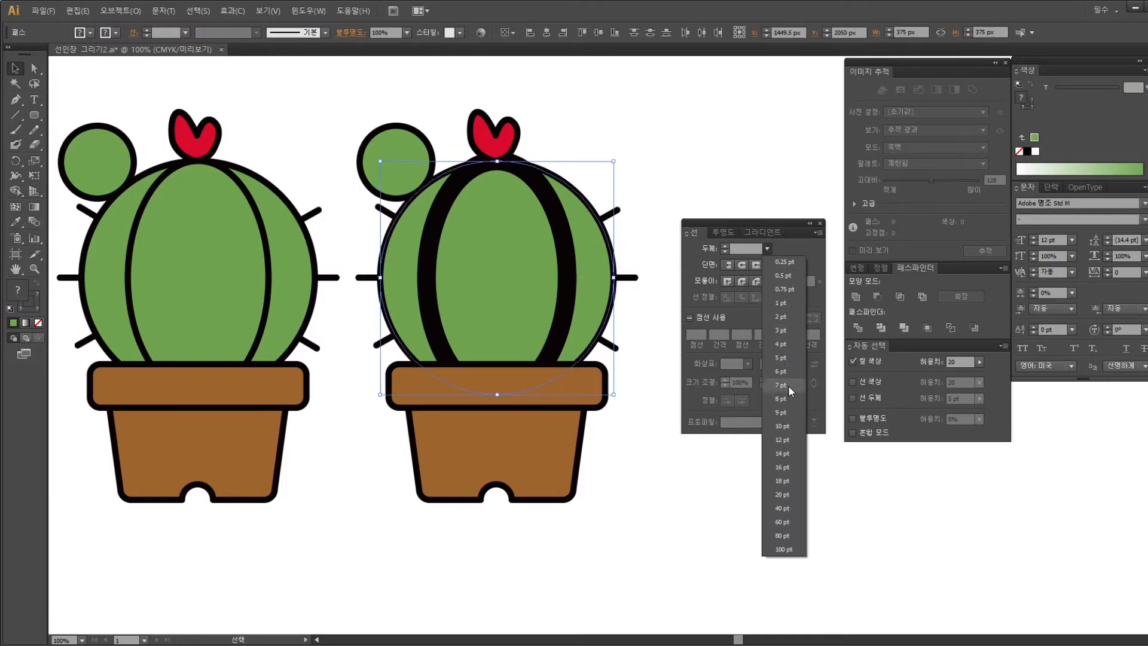
{"action": "left_click", "coordinate": [785, 493]}
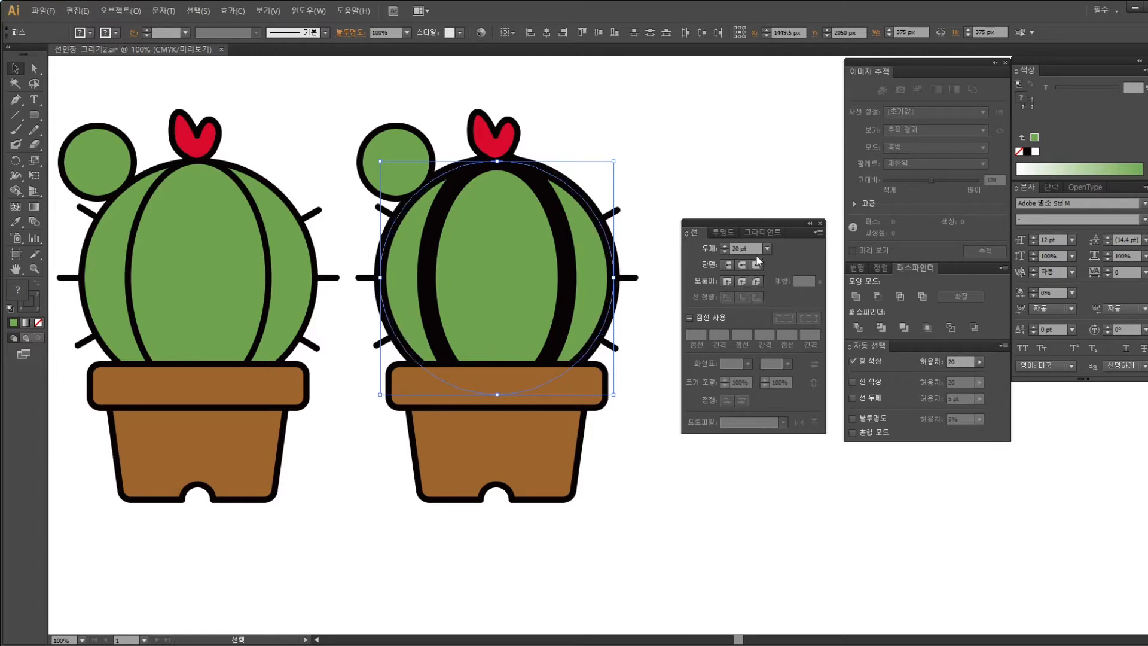
{"action": "type", "text": "30"}
{"action": "key", "text": "Return"}
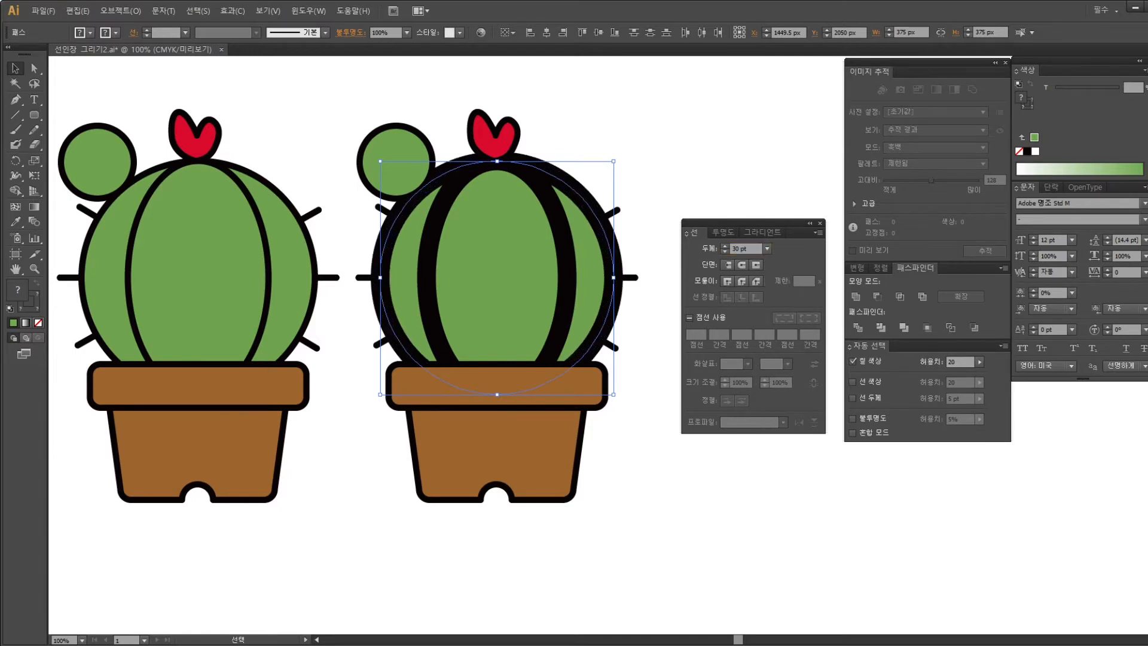
{"action": "left_click", "coordinate": [637, 141]}
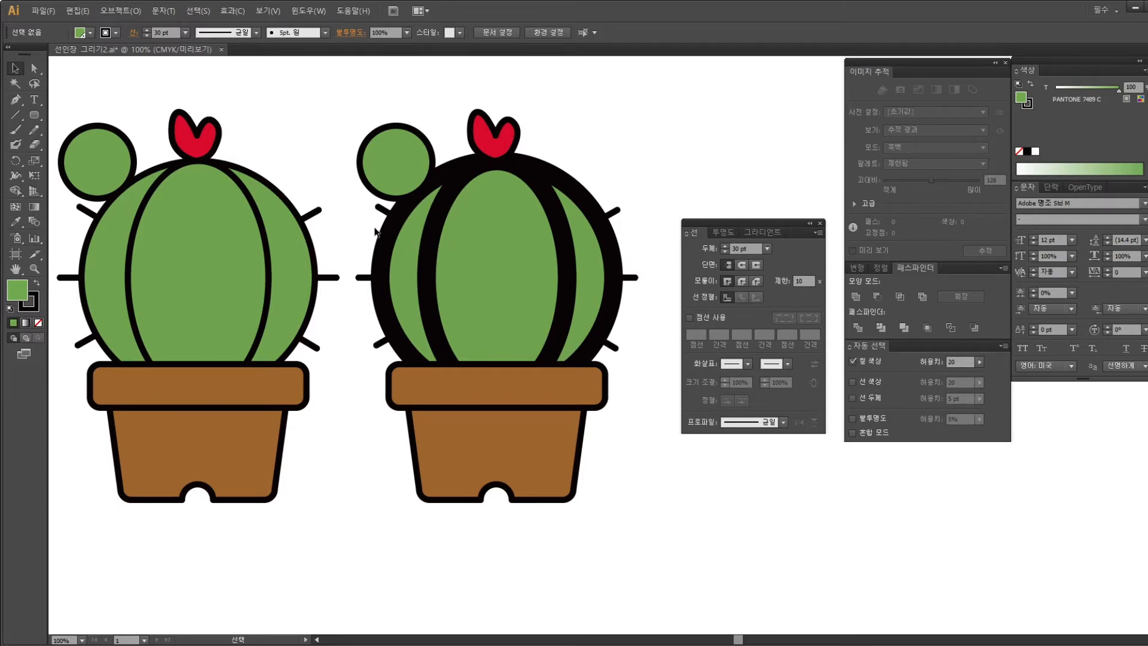
Set the outlines of the duplicate's small side circle and both pot parts to 30 pt
{"action": "left_click", "coordinate": [286, 203]}
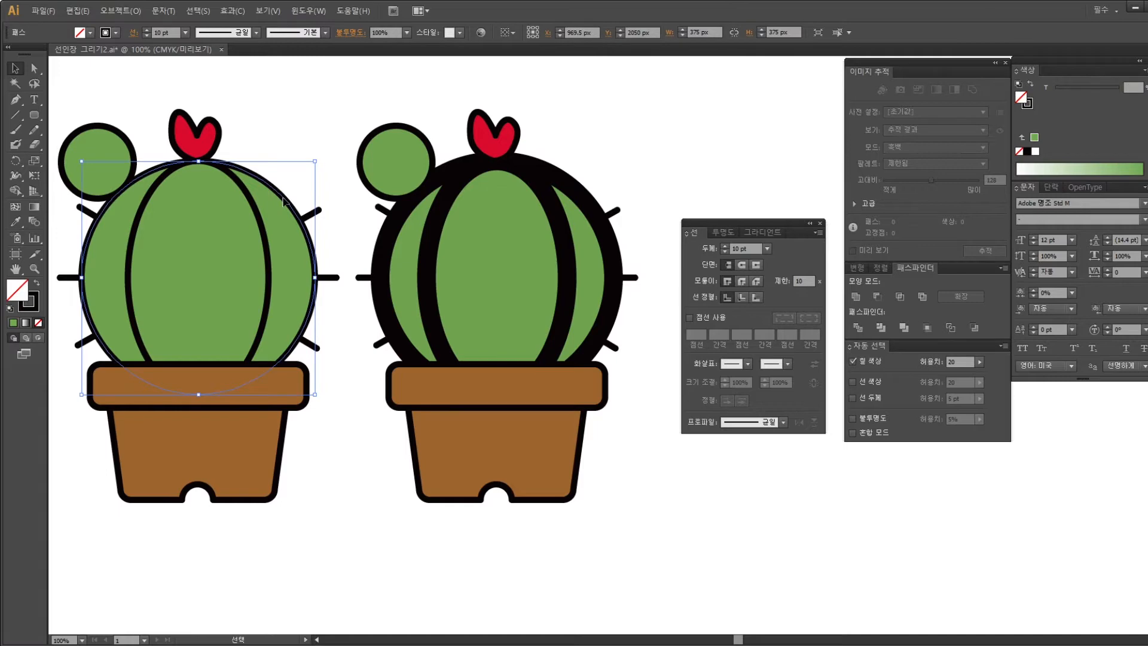
{"action": "left_click", "coordinate": [441, 207]}
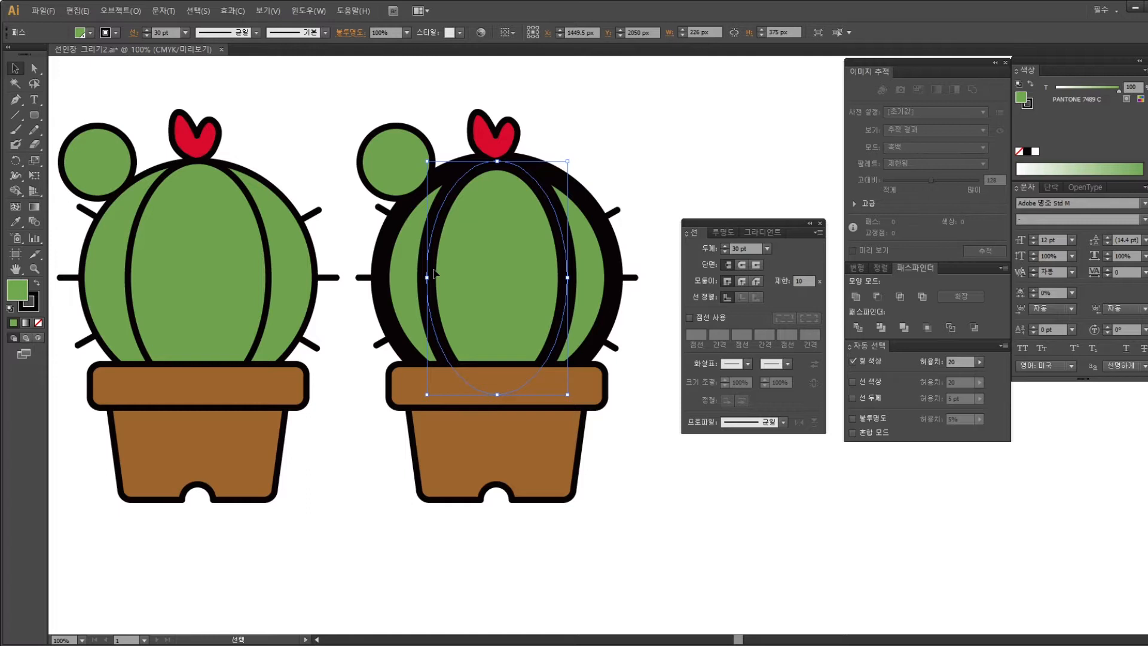
{"action": "left_click_drag", "start_coordinate": [355, 105], "coordinate": [400, 170]}
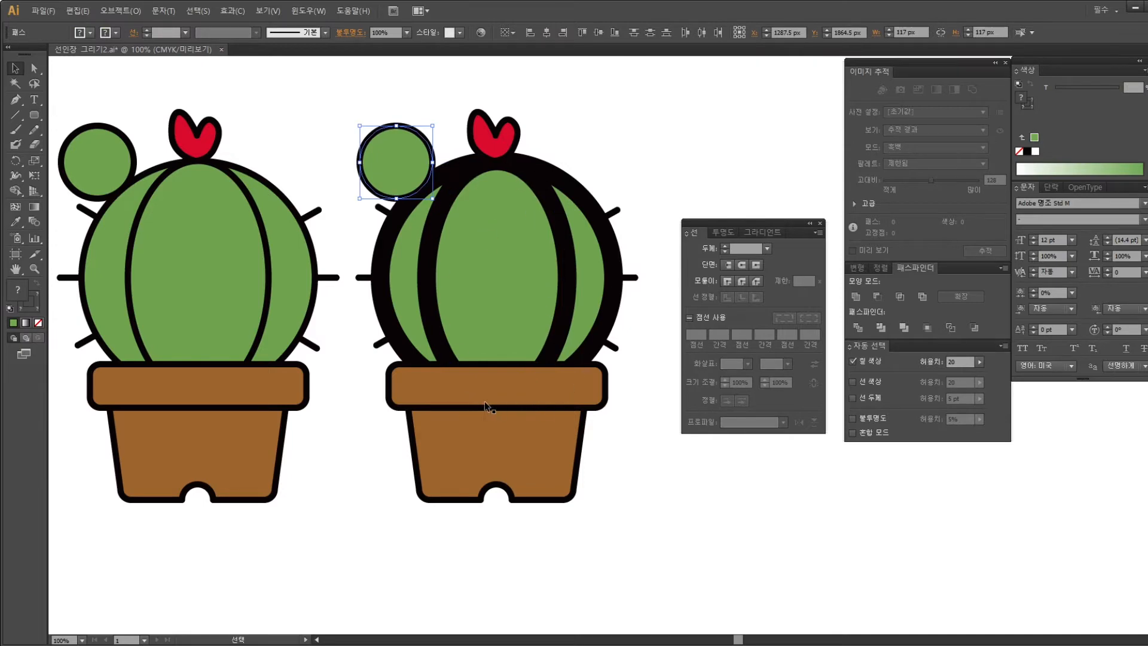
{"action": "left_click_drag", "start_coordinate": [627, 438], "coordinate": [552, 402]}
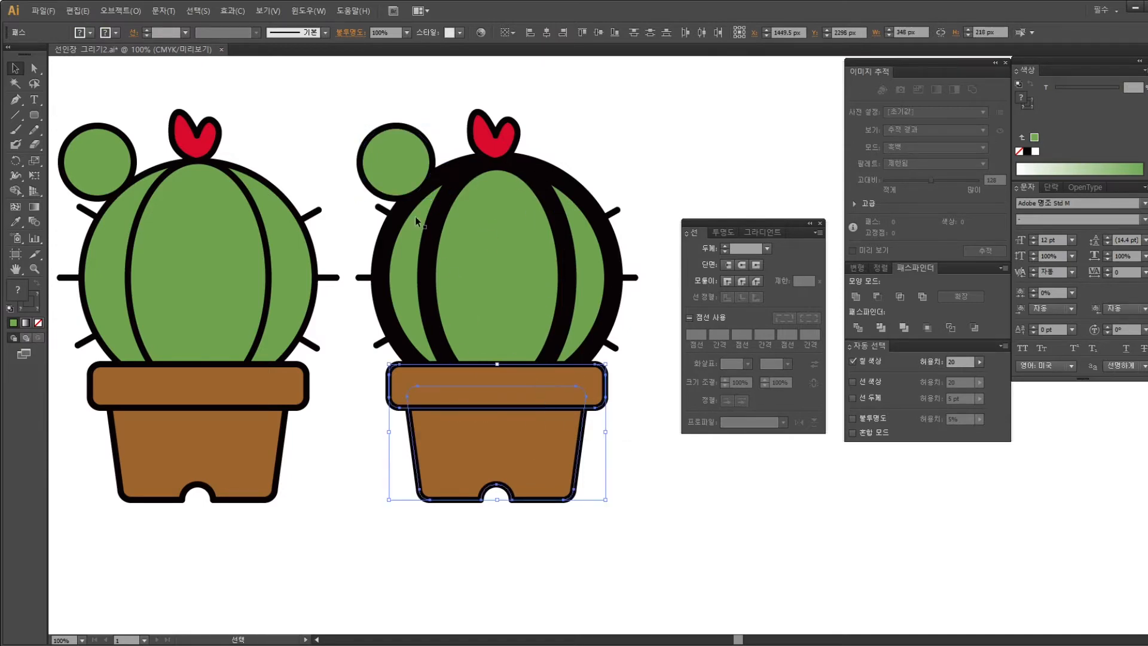
{"action": "left_click", "coordinate": [367, 146], "text": "shift"}
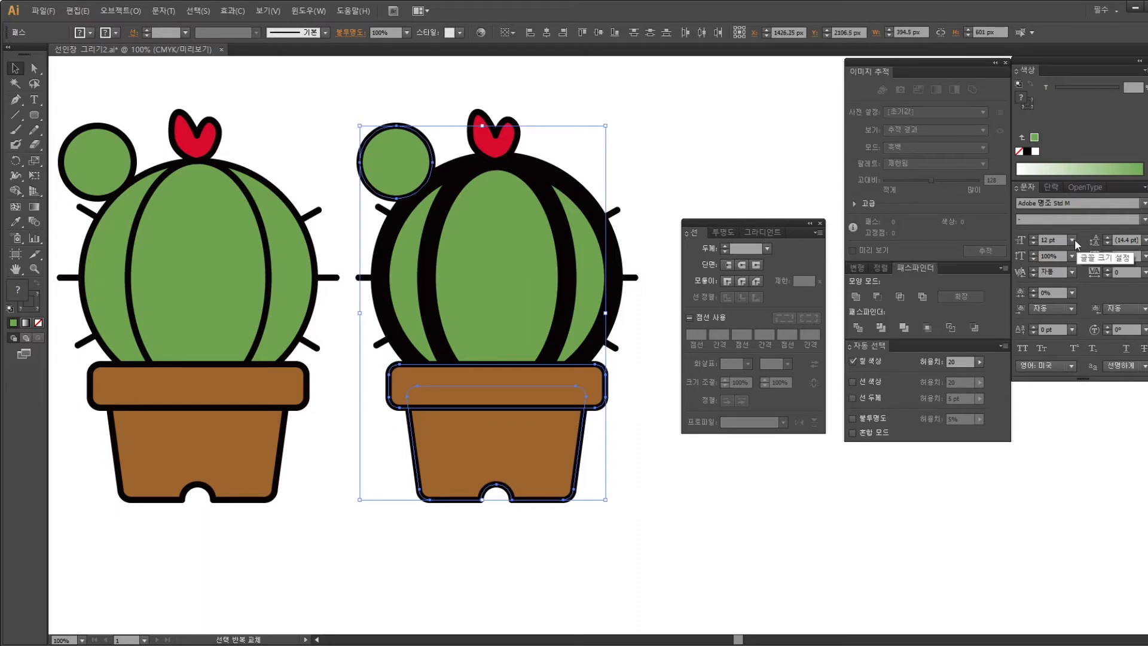
{"action": "left_click", "coordinate": [768, 247]}
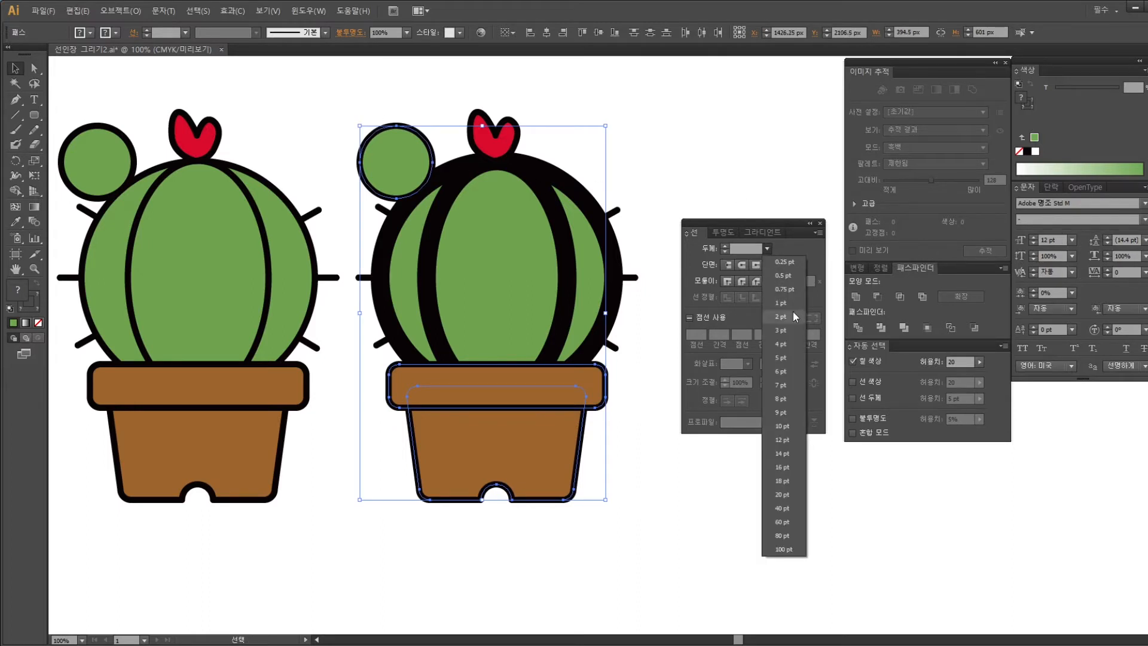
{"action": "left_click", "coordinate": [783, 494]}
{"action": "left_click", "coordinate": [752, 249]}
{"action": "type", "text": "30"}
{"action": "key", "text": "Return"}
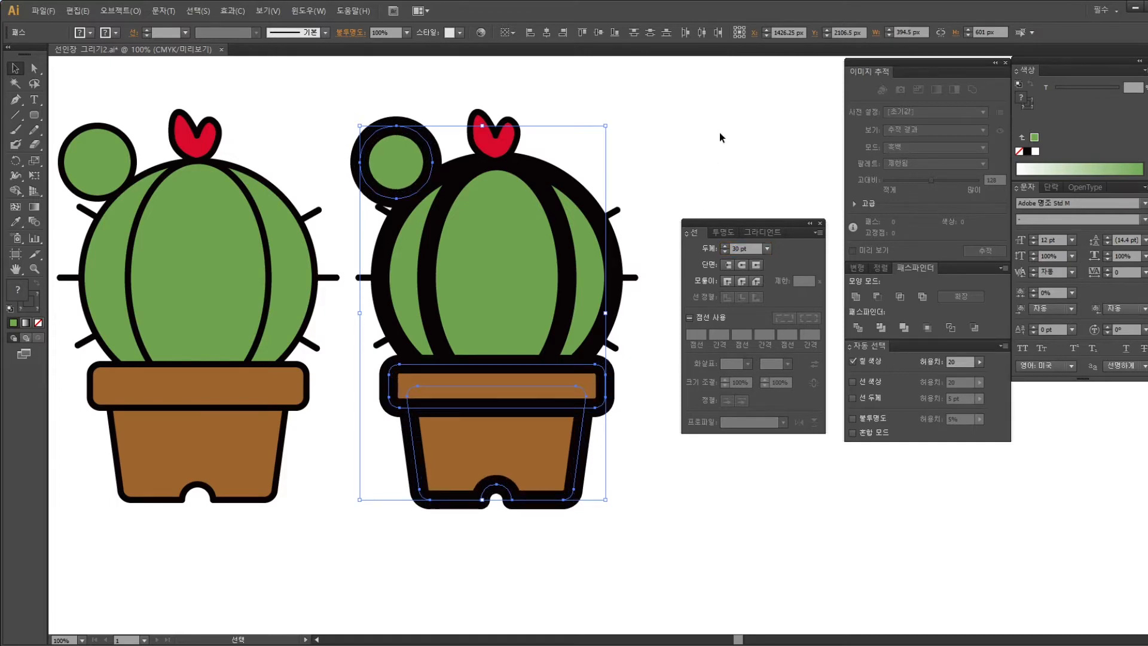
{"action": "left_click", "coordinate": [720, 133]}
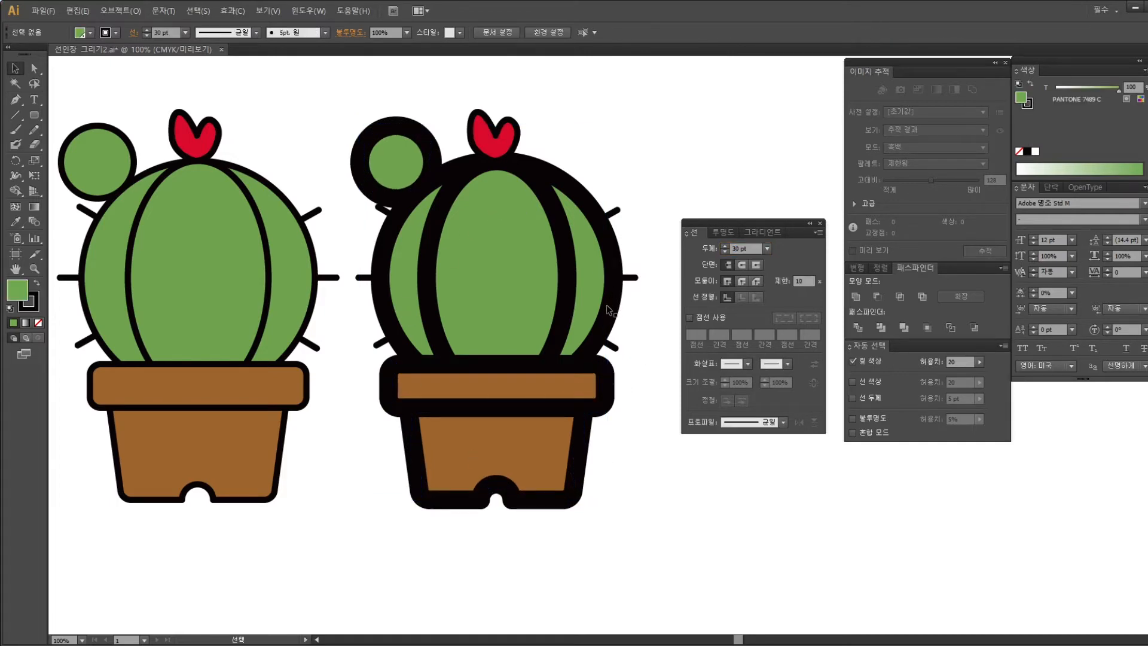
Delete the entire thick-outlined duplicate cactus
{"action": "left_click_drag", "start_coordinate": [518, 340], "coordinate": [569, 361]}
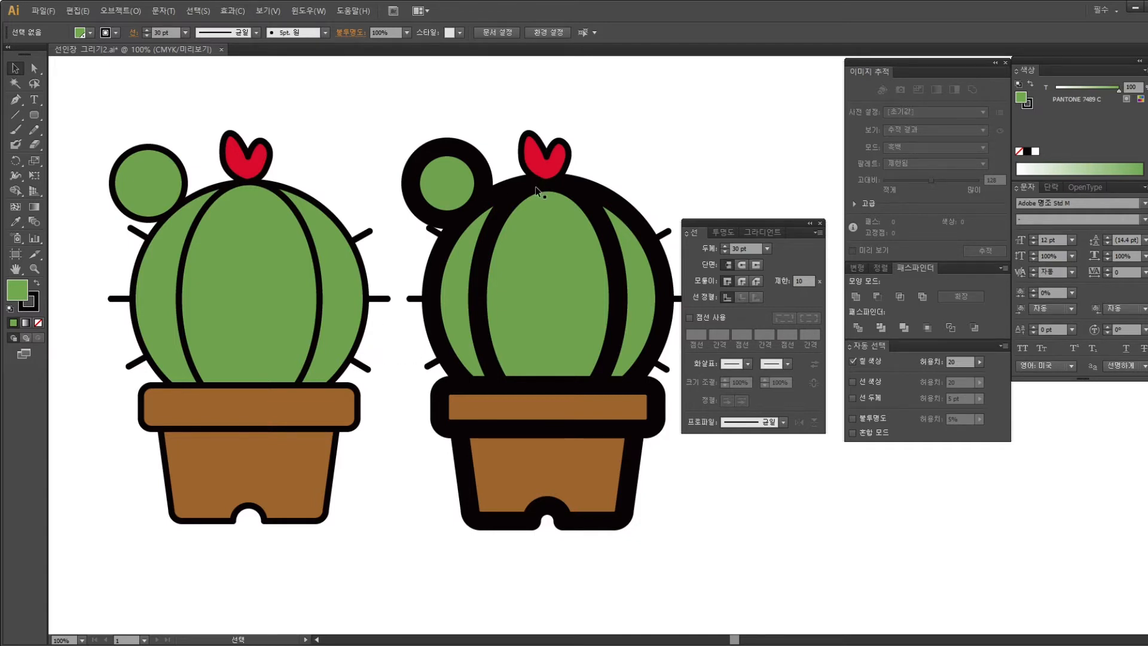
{"action": "left_click_drag", "start_coordinate": [450, 107], "coordinate": [699, 568]}
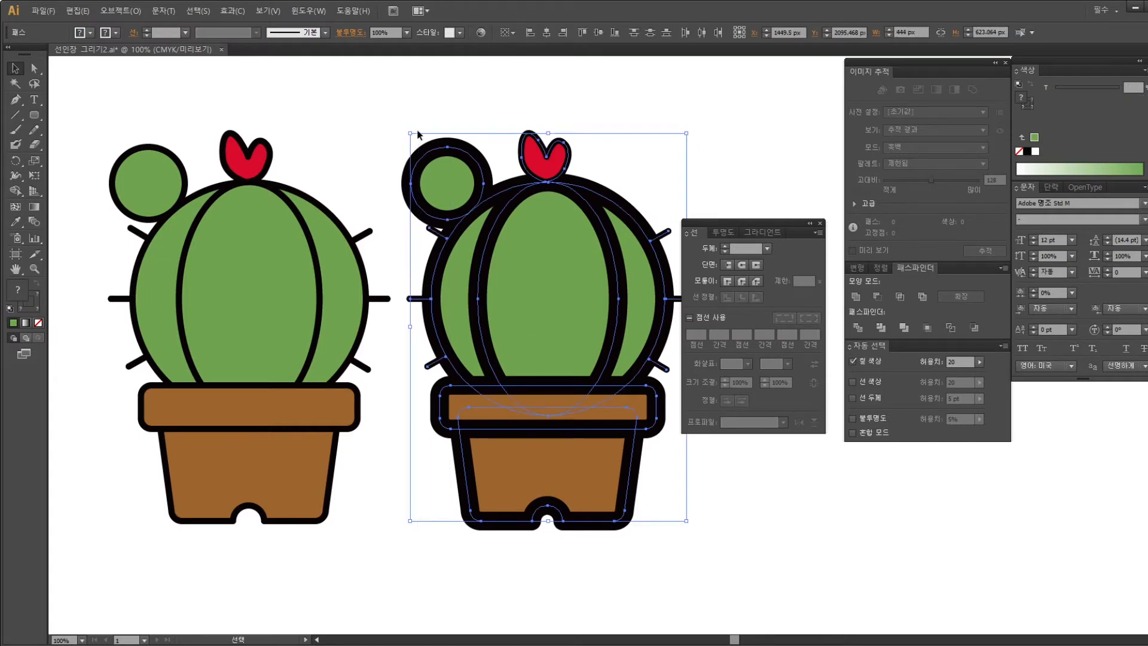
{"action": "key", "text": "Delete"}
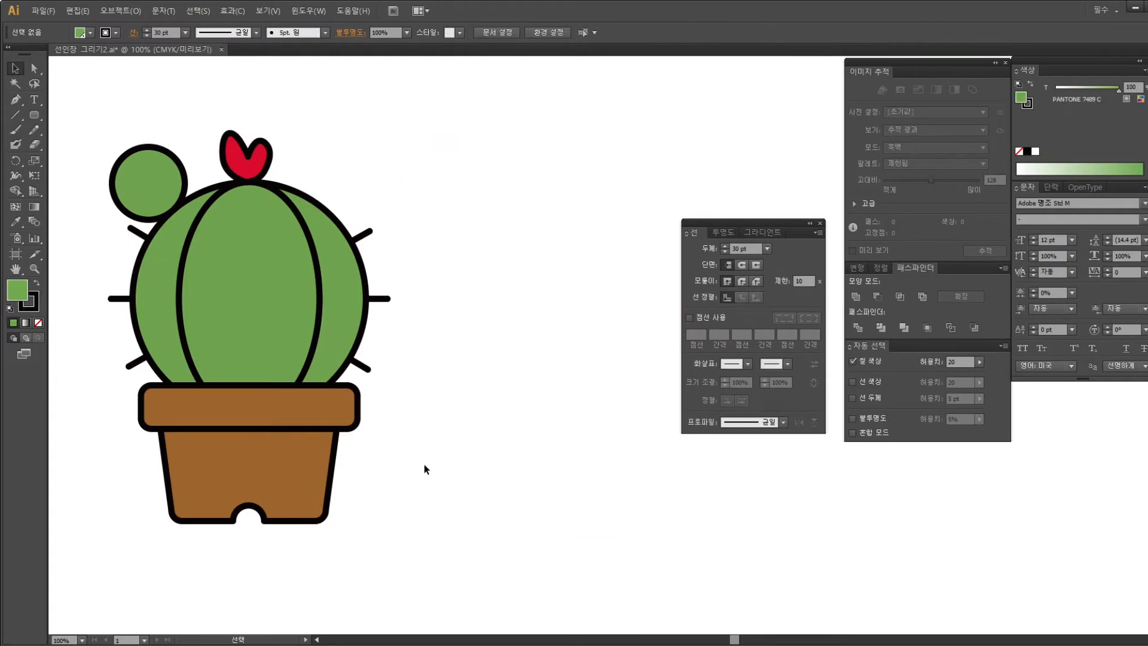
Copy only the two-part pot of the round cactus horizontally to its right
{"action": "left_click", "coordinate": [278, 431]}
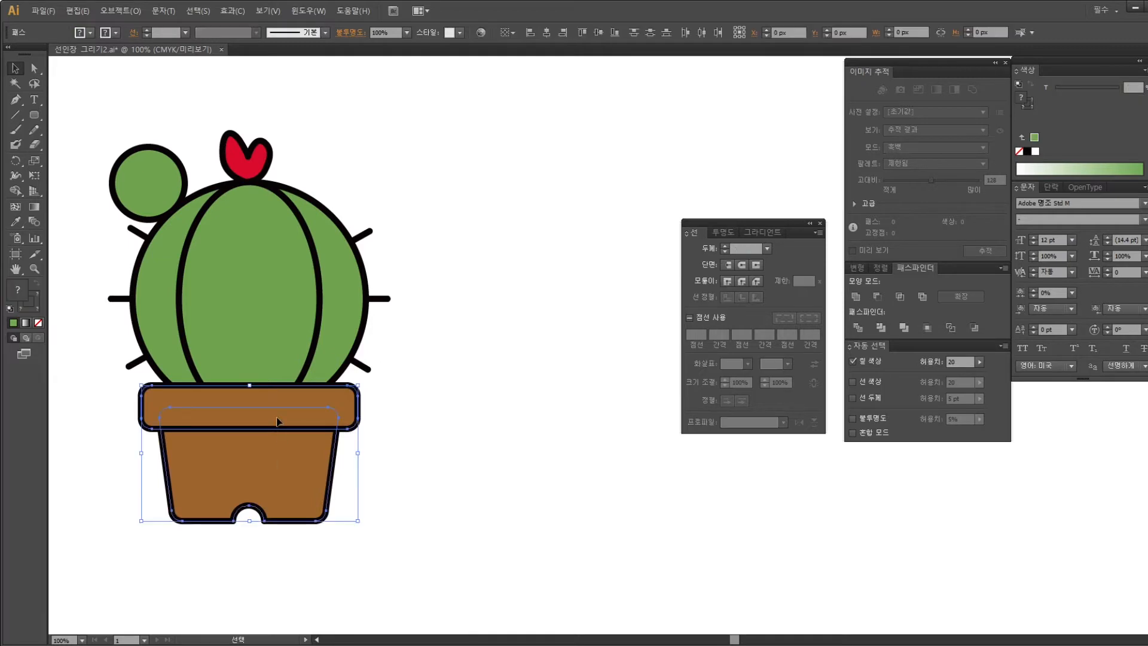
{"action": "left_click_drag", "start_coordinate": [251, 423], "coordinate": [551, 445]}
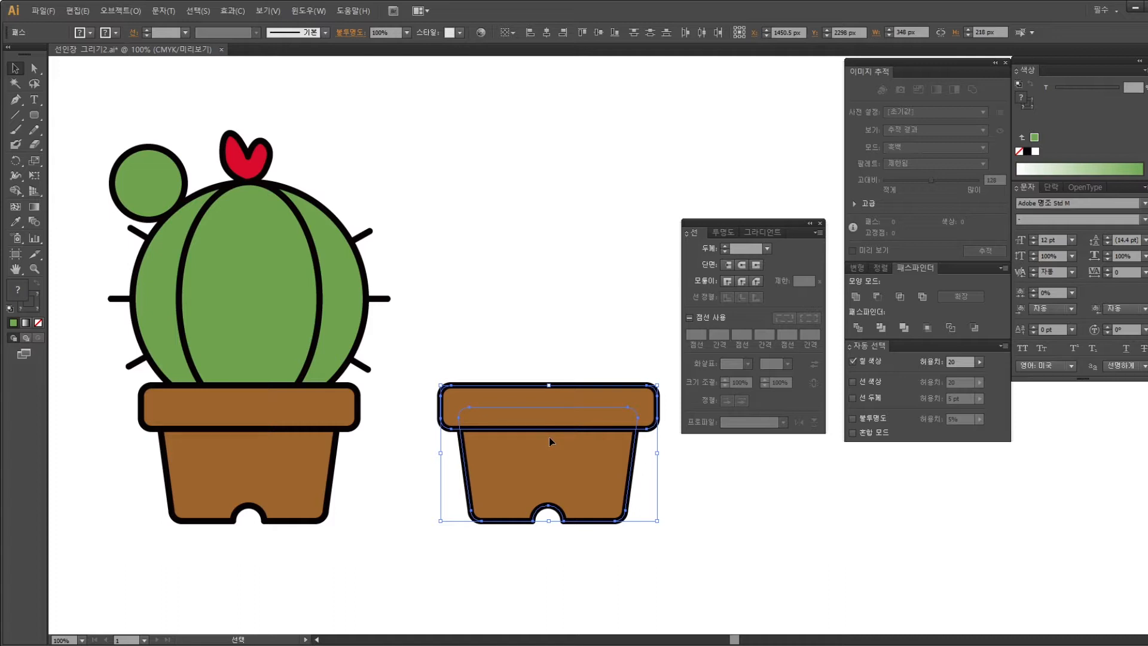
{"action": "left_click", "coordinate": [596, 314]}
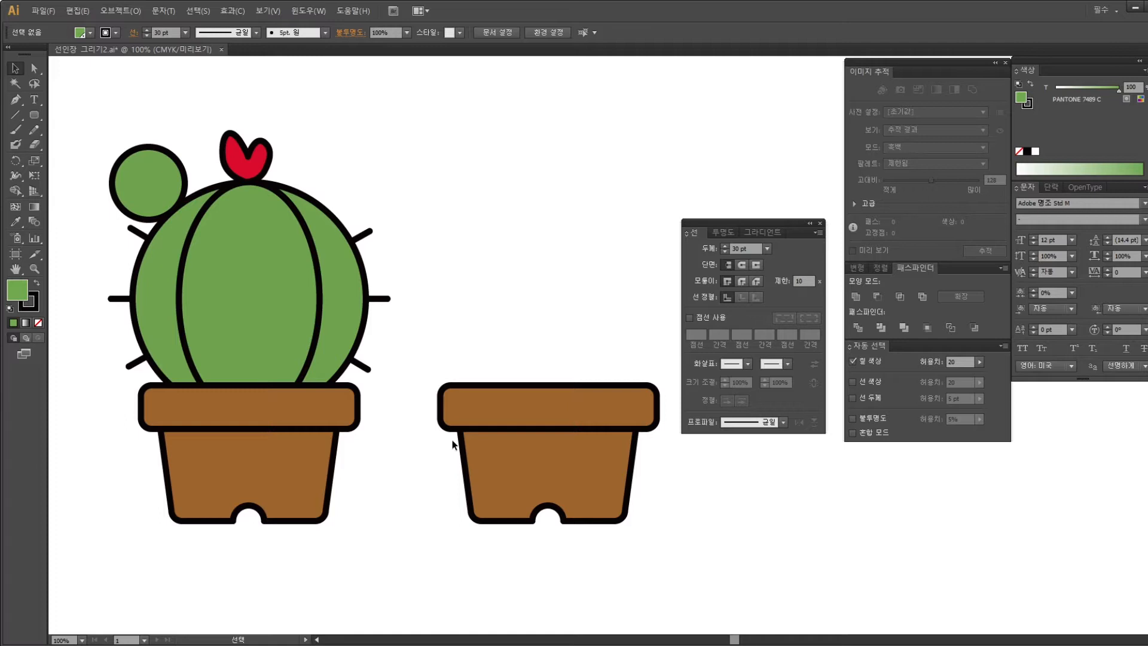
{"action": "left_click_drag", "start_coordinate": [640, 559], "coordinate": [496, 386]}
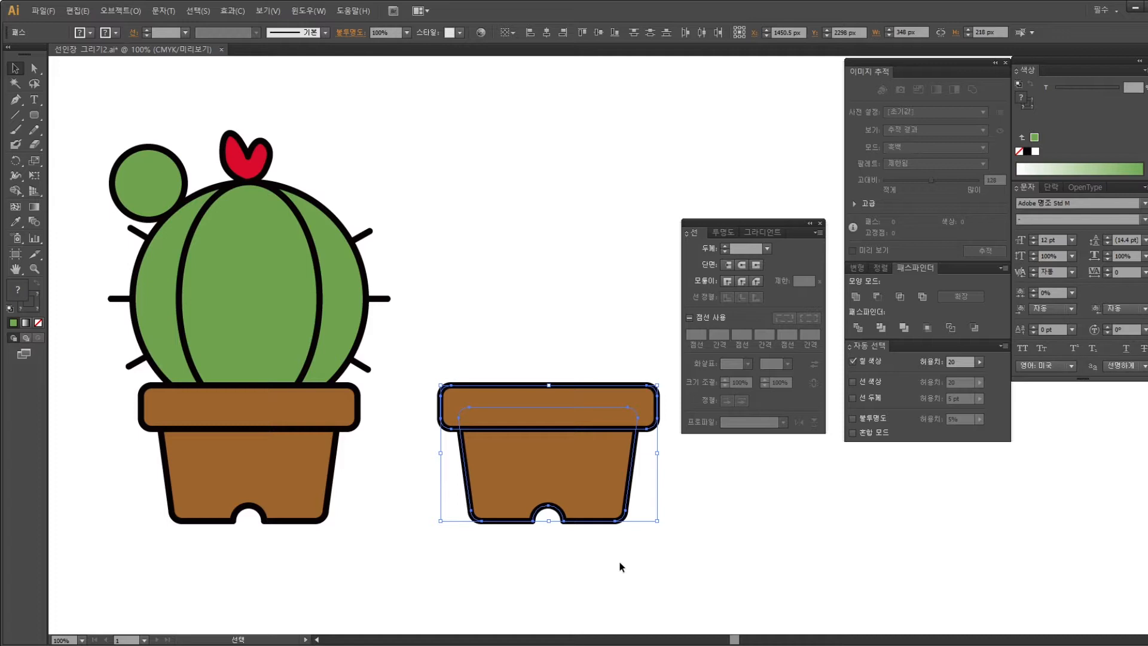
{"action": "left_click", "coordinate": [476, 340]}
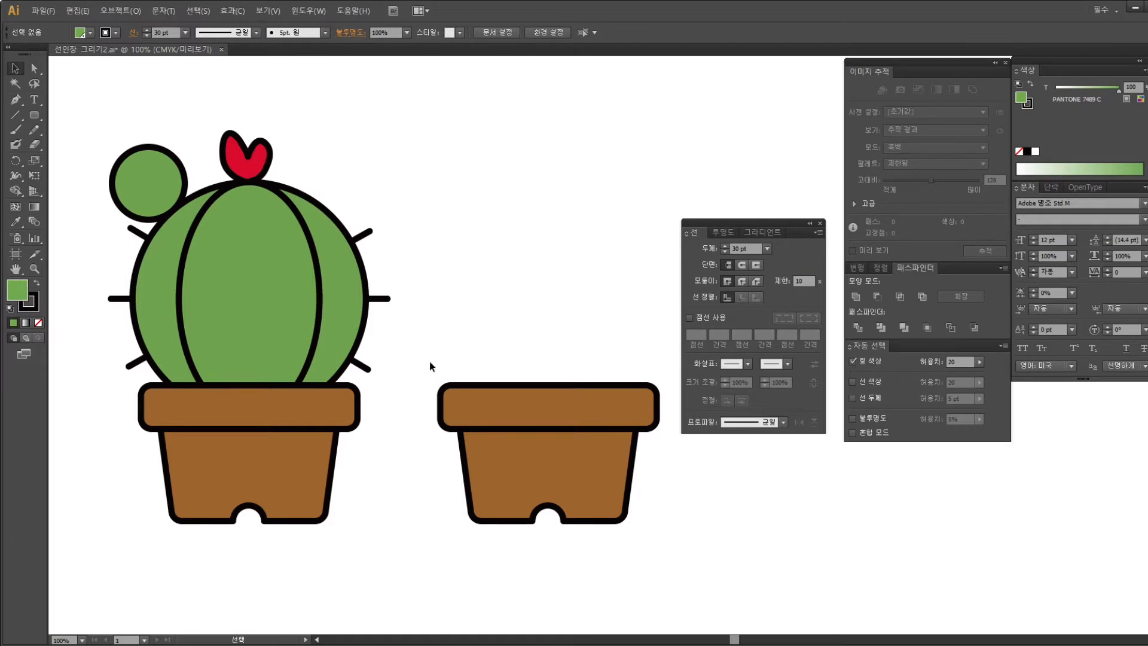
{"action": "left_click_drag", "start_coordinate": [413, 360], "coordinate": [696, 564]}
{"action": "key", "text": "ctrl+plus"}
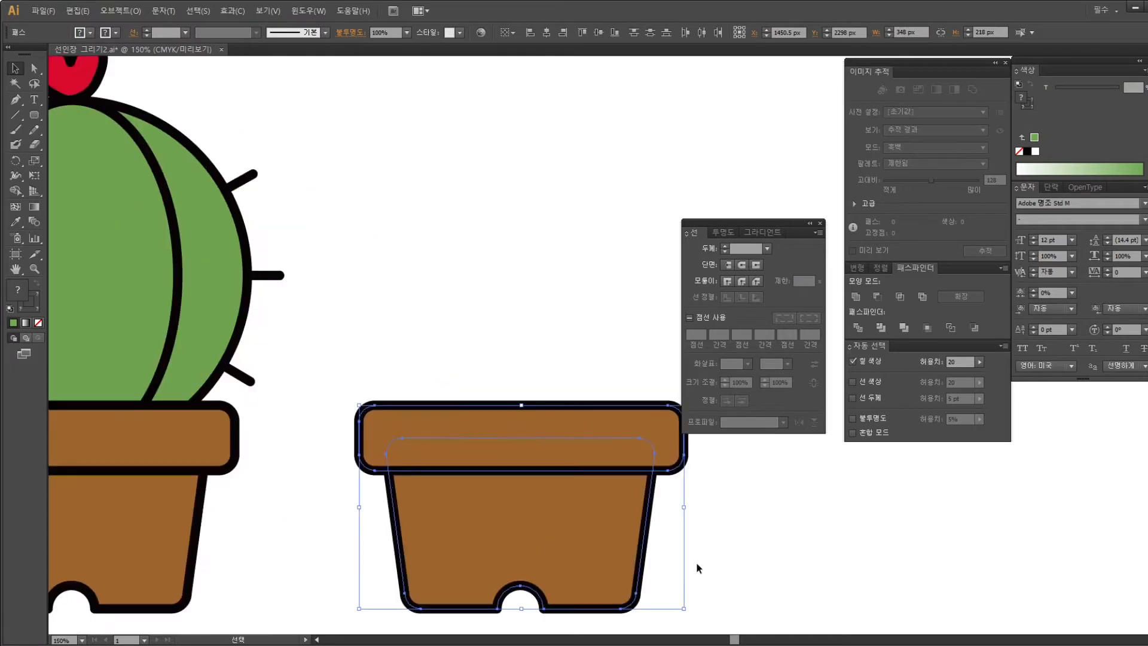
{"action": "left_click_drag", "start_coordinate": [593, 483], "coordinate": [681, 520]}
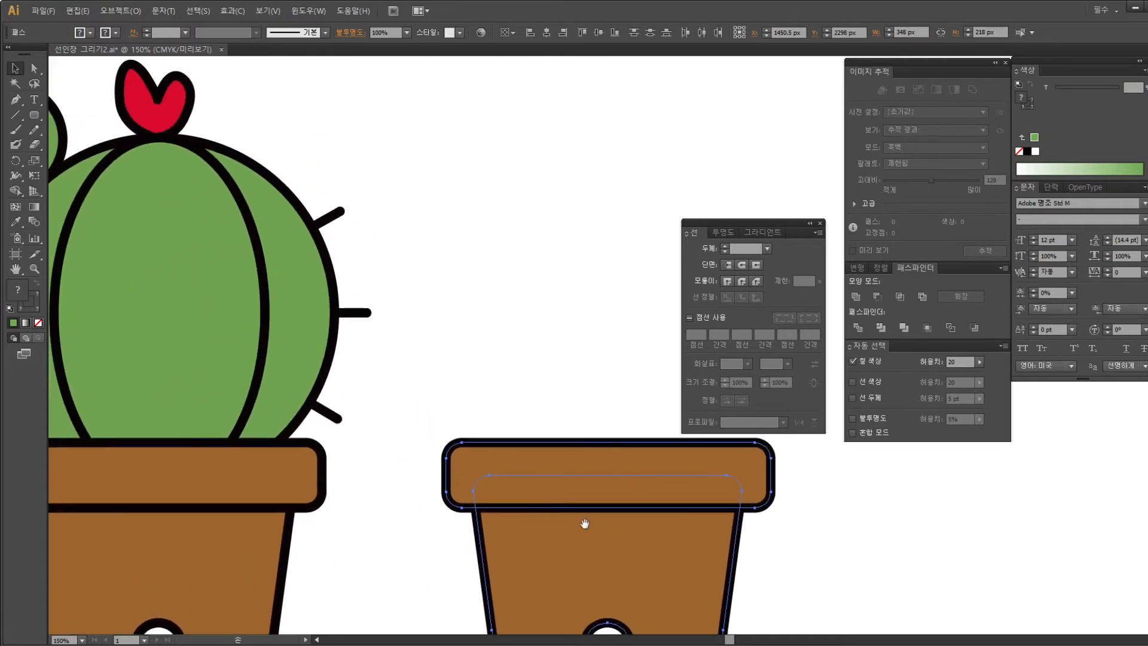
{"action": "left_click_drag", "start_coordinate": [468, 309], "coordinate": [684, 366]}
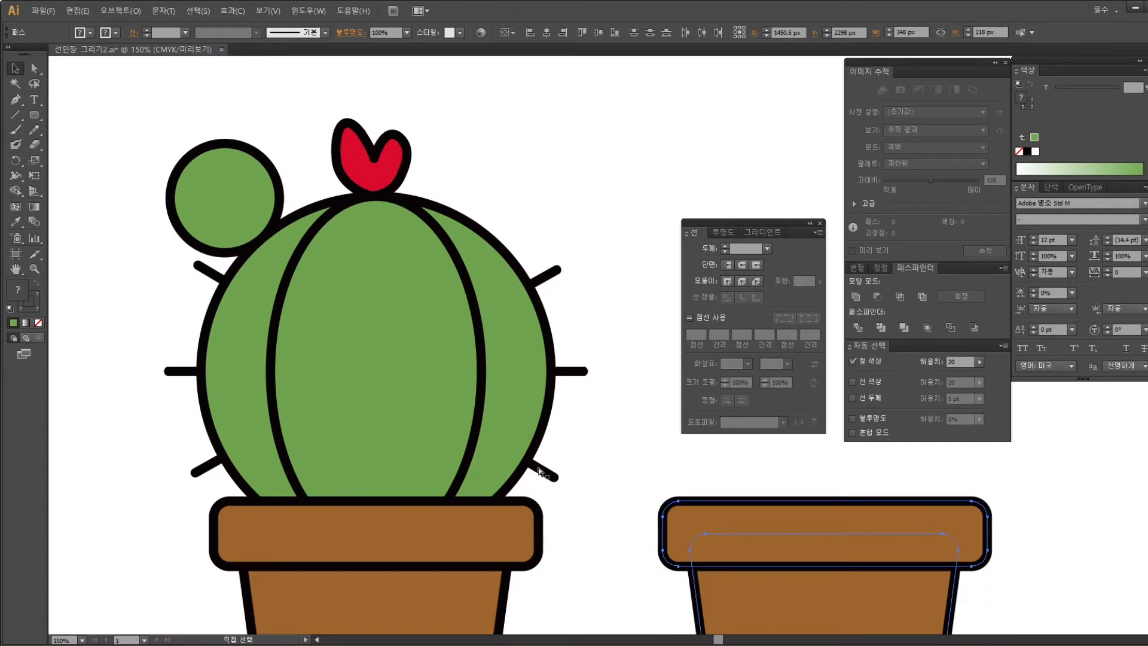
{"action": "key", "text": "ctrl+minus"}
{"action": "left_click_drag", "start_coordinate": [539, 465], "coordinate": [328, 486]}
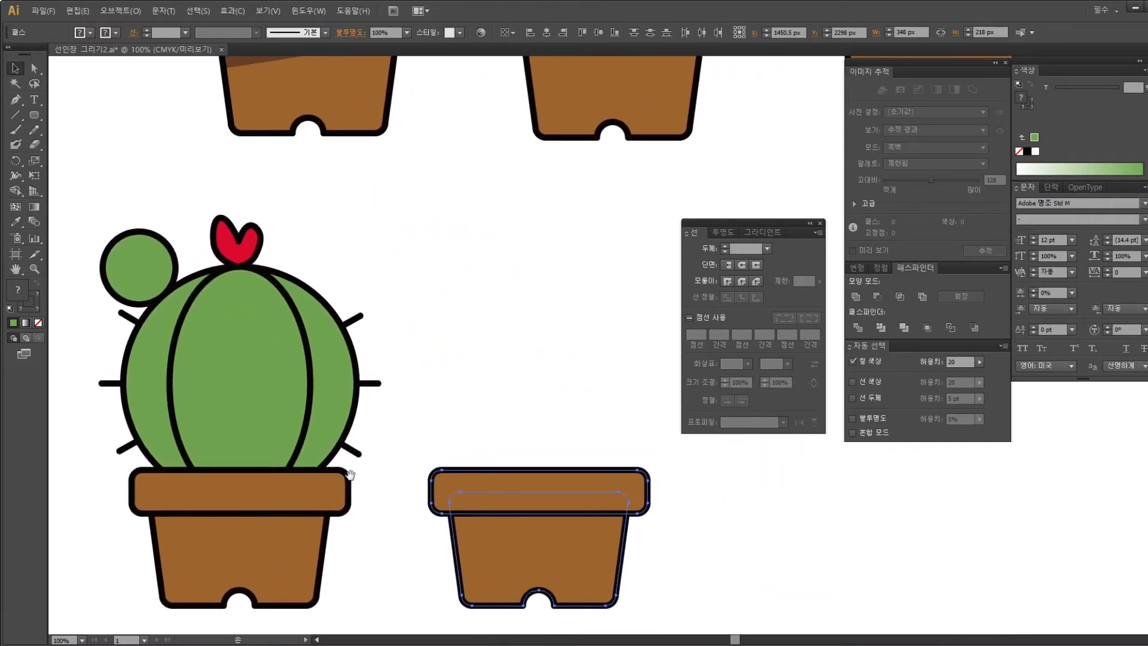
Examine the overlapping rounded-rectangle outlines beside the earlier cactus as reference for the new cactus body
{"action": "left_click", "coordinate": [34, 114]}
{"action": "left_click_drag", "start_coordinate": [522, 182], "coordinate": [106, 293]}
{"action": "left_click_drag", "start_coordinate": [485, 227], "coordinate": [190, 448]}
{"action": "left_click_drag", "start_coordinate": [416, 370], "coordinate": [387, 450]}
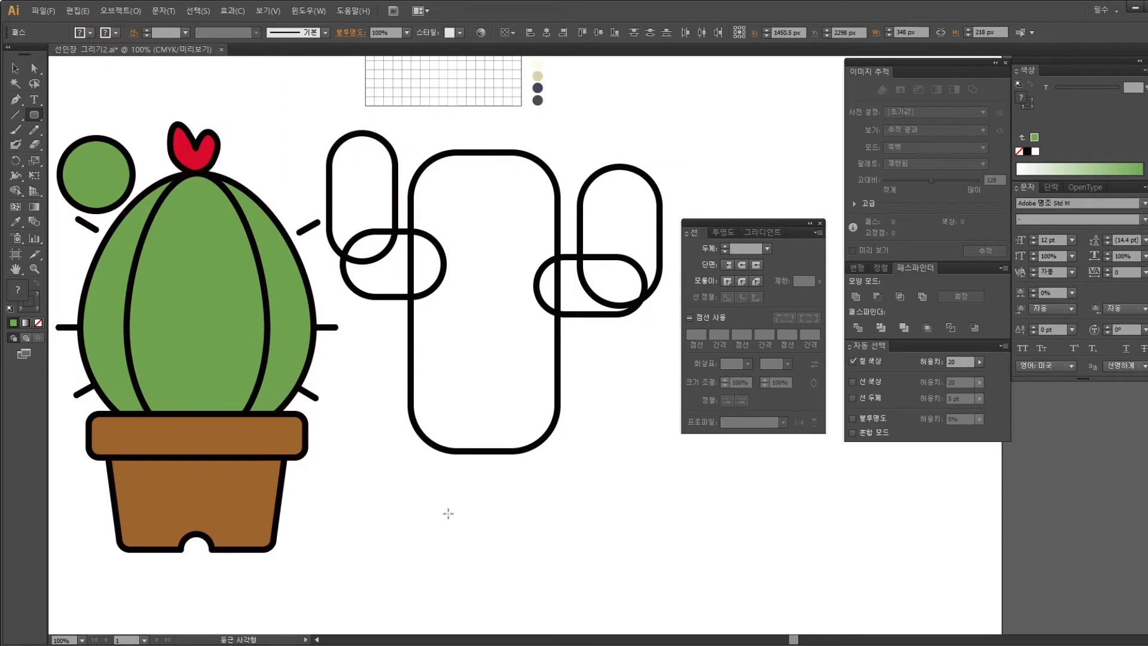
{"action": "left_click_drag", "start_coordinate": [356, 520], "coordinate": [606, 346]}
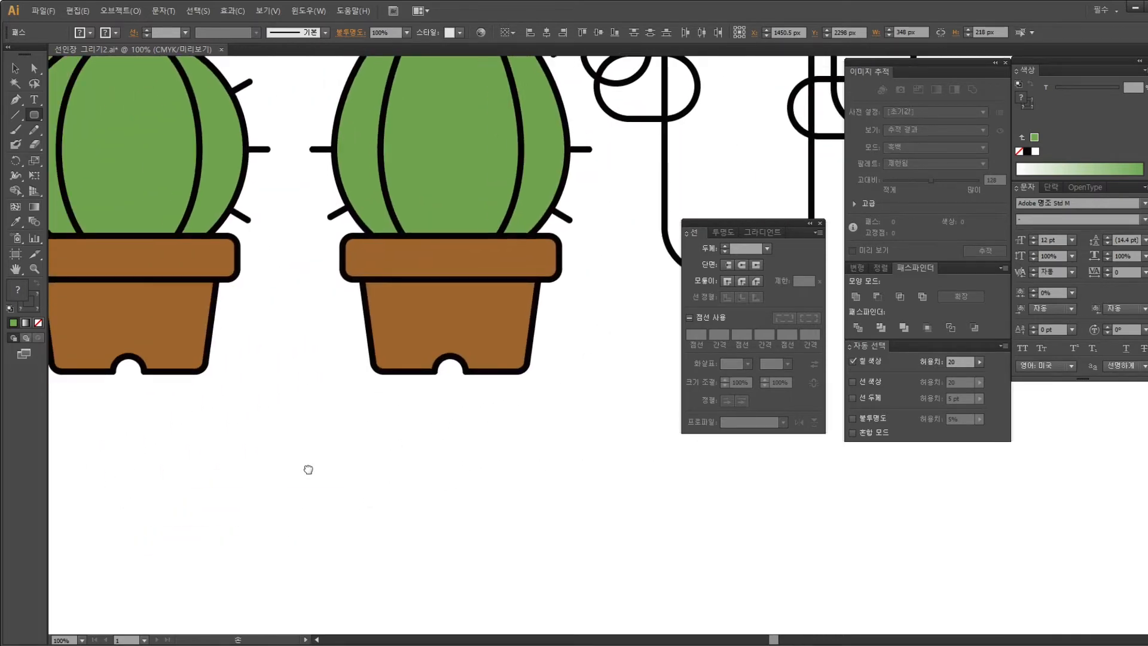
{"action": "left_click_drag", "start_coordinate": [307, 469], "coordinate": [520, 382]}
{"action": "left_click_drag", "start_coordinate": [441, 419], "coordinate": [546, 387]}
{"action": "left_click_drag", "start_coordinate": [445, 387], "coordinate": [464, 307]}
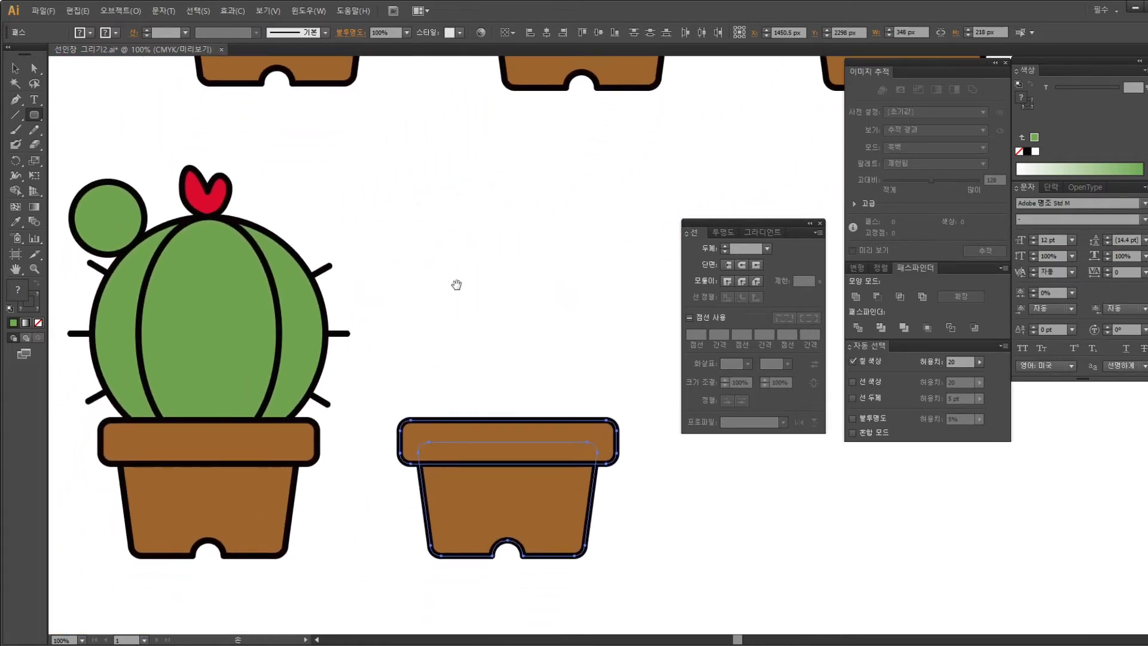
{"action": "mouse_move", "coordinate": [417, 171]}
{"action": "left_mouse_down"}
{"action": "mouse_move", "coordinate": [598, 462]}
{"action": "mouse_move", "coordinate": [576, 418]}
{"action": "mouse_move", "coordinate": [576, 450]}
{"action": "left_mouse_up"}
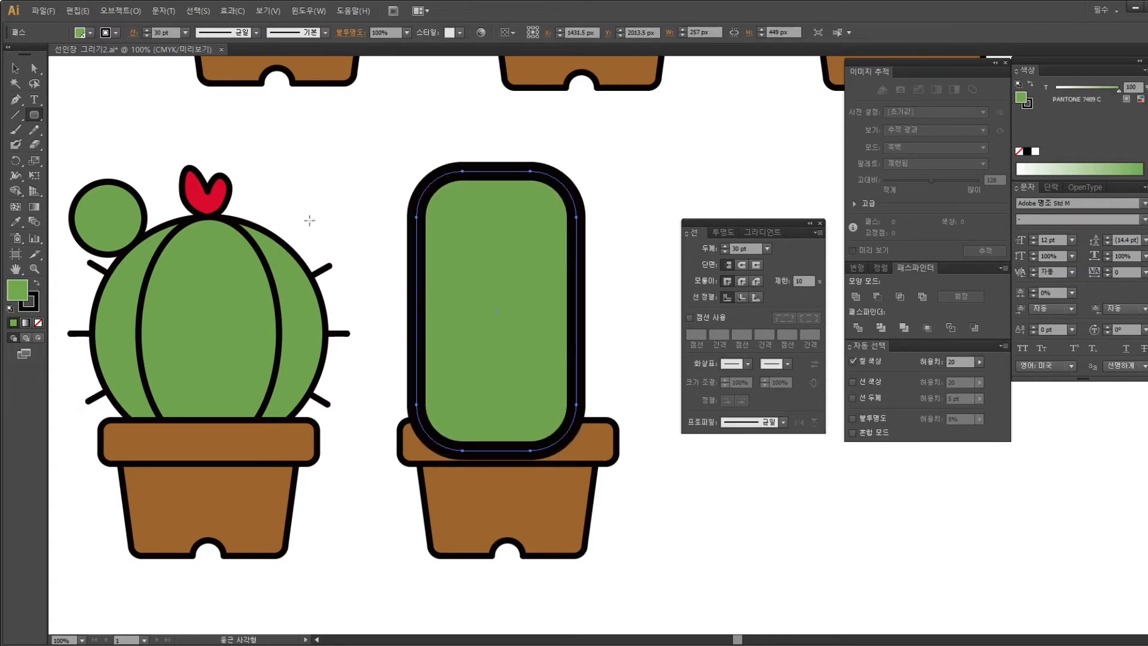
{"action": "key", "text": "ctrl+z"}
{"action": "left_click_drag", "start_coordinate": [31, 113], "coordinate": [110, 142]}
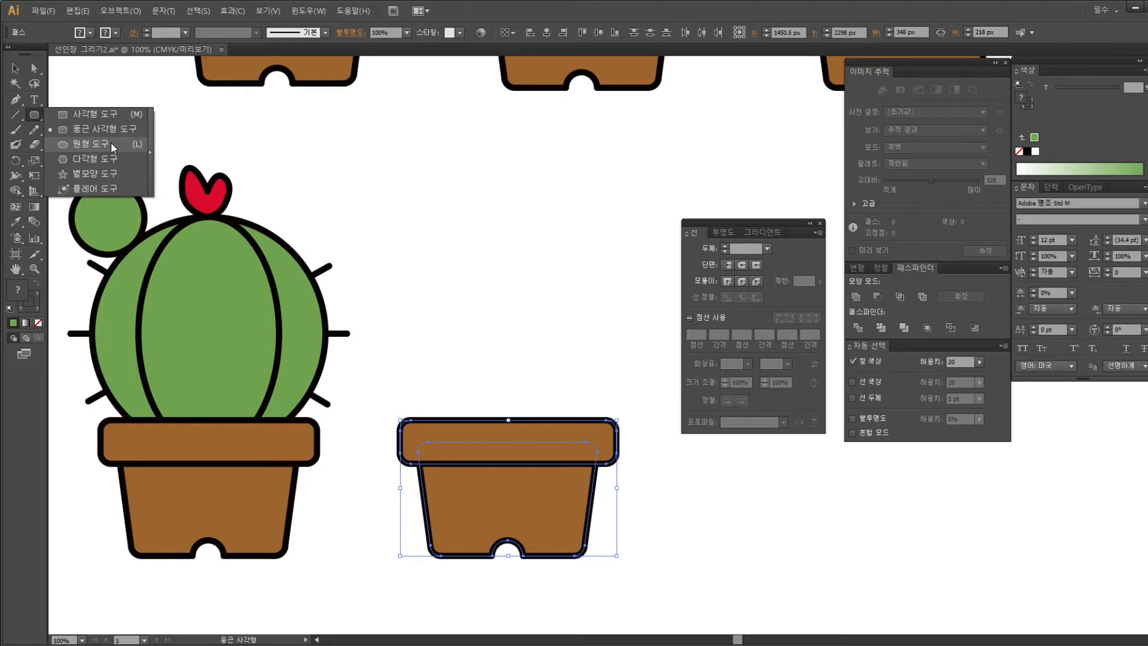
{"action": "left_click_drag", "start_coordinate": [110, 142], "coordinate": [110, 142]}
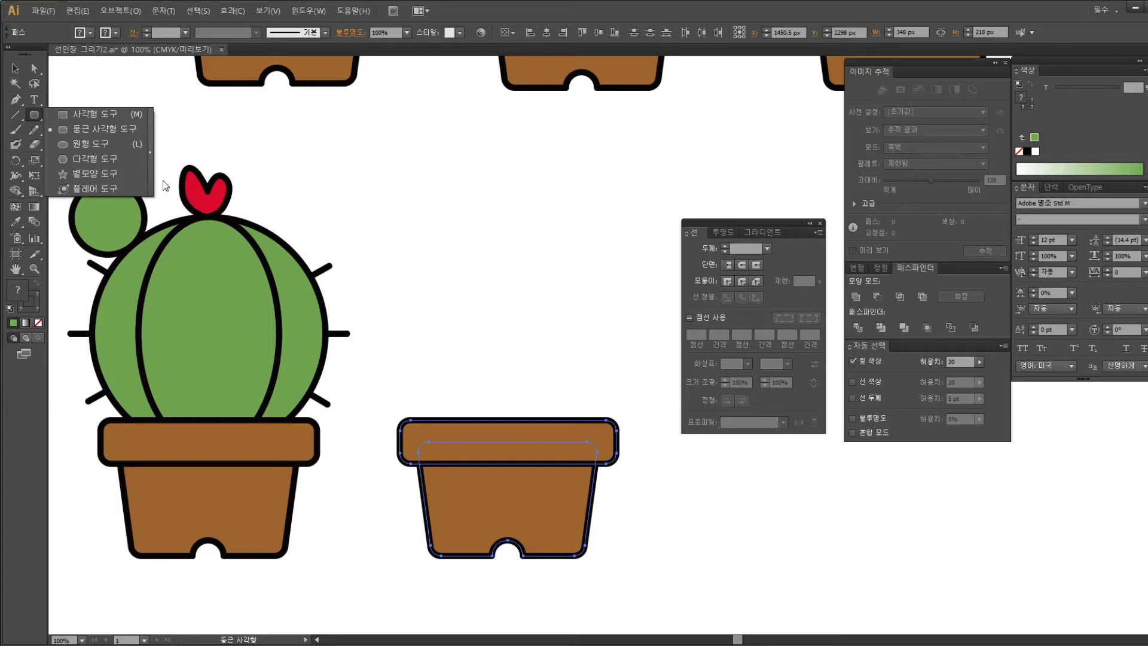
Draw an upright rounded rectangle about 240 by 450 px over the copied pot's rim, adjusting its corner radius while drawing
{"action": "left_click", "coordinate": [124, 127]}
{"action": "left_click_drag", "start_coordinate": [421, 169], "coordinate": [584, 440]}
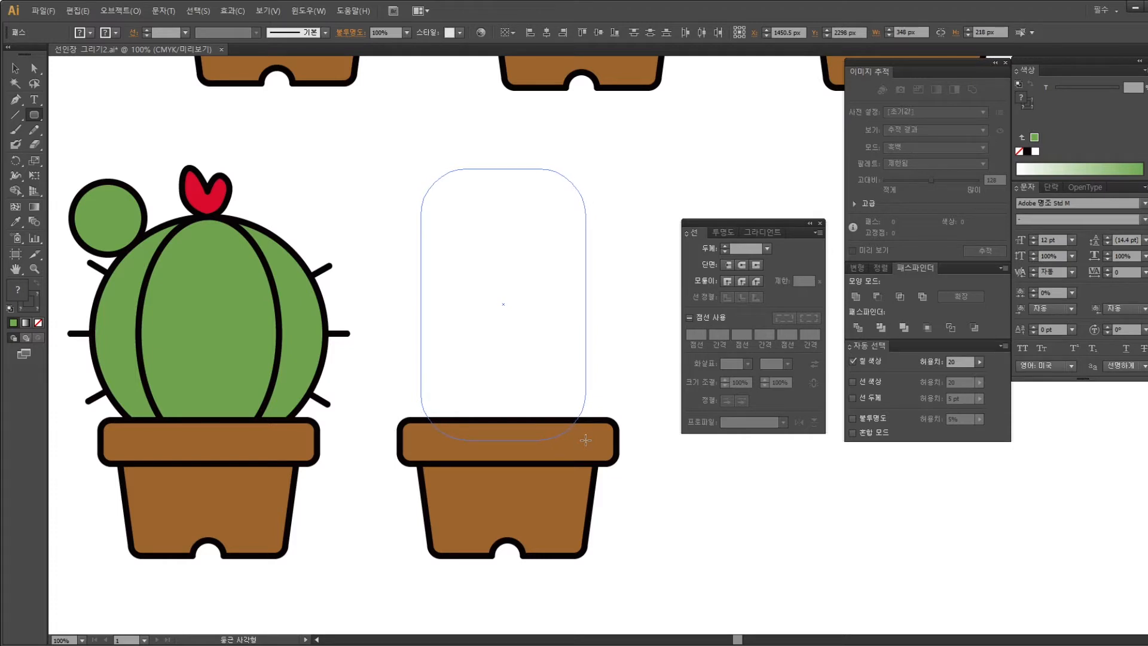
{"action": "key", "text": "Down"}
{"action": "key", "text": "Down"}
{"action": "key", "text": "Down"}
{"action": "key", "text": "Down"}
{"action": "key", "text": "Down"}
{"action": "key", "text": "Down"}
{"action": "key", "text": "Down"}
{"action": "key", "text": "Down"}
{"action": "key", "text": "Down"}
{"action": "key", "text": "Down"}
{"action": "key", "text": "Down"}
{"action": "key", "text": "Down"}
{"action": "key", "text": "Up"}
{"action": "key", "text": "Up"}
{"action": "key", "text": "Up"}
{"action": "key", "text": "Up"}
{"action": "key", "text": "Up"}
{"action": "key", "text": "Up"}
{"action": "key", "text": "Up"}
{"action": "key", "text": "Up"}
{"action": "key", "text": "Down"}
{"action": "mouse_move", "coordinate": [585, 440]}
{"action": "left_mouse_down"}
{"action": "mouse_move", "coordinate": [591, 453]}
{"action": "mouse_move", "coordinate": [553, 452]}
{"action": "mouse_move", "coordinate": [570, 448]}
{"action": "left_mouse_up"}
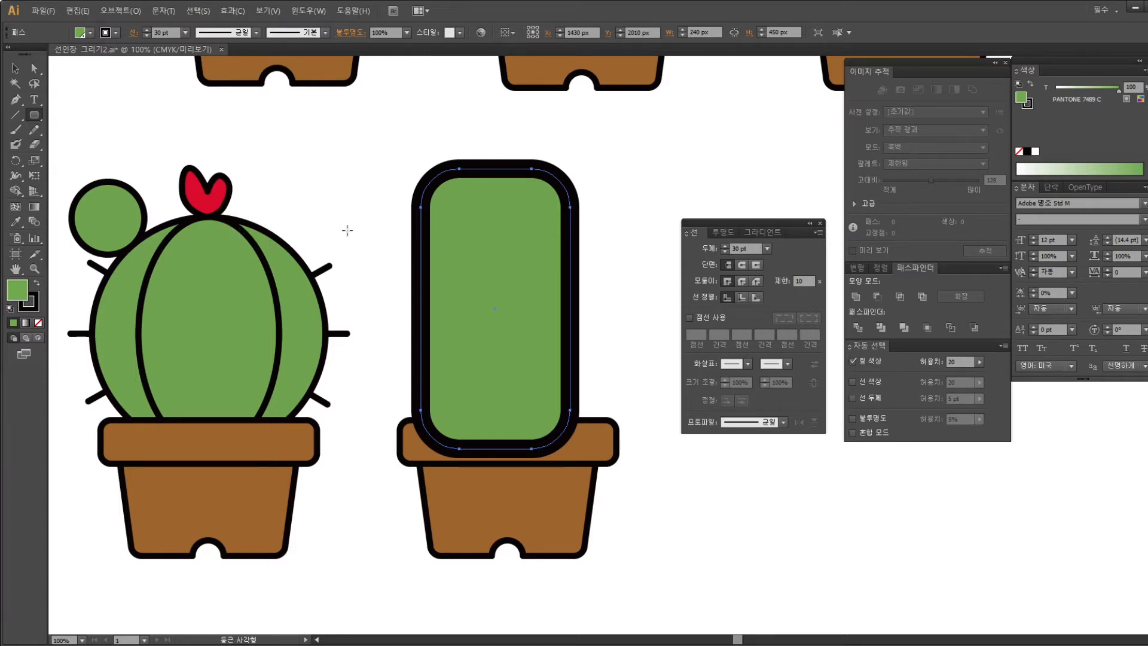
{"action": "left_click", "coordinate": [744, 248]}
{"action": "left_click", "coordinate": [19, 225]}
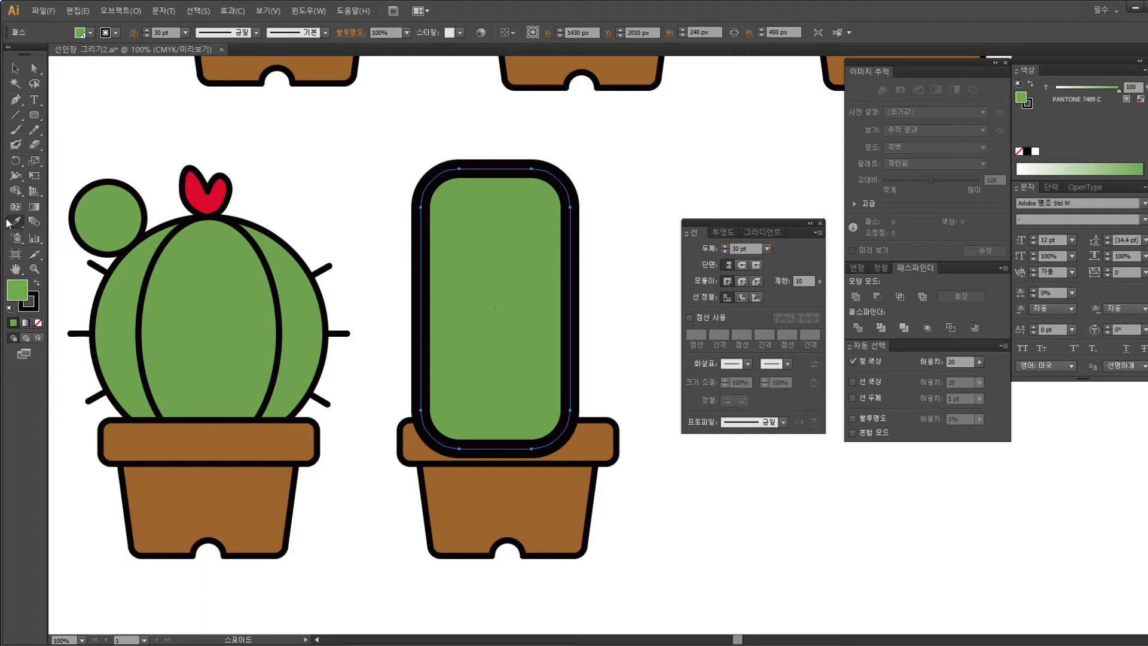
{"action": "left_click", "coordinate": [259, 241]}
{"action": "left_click", "coordinate": [261, 250]}
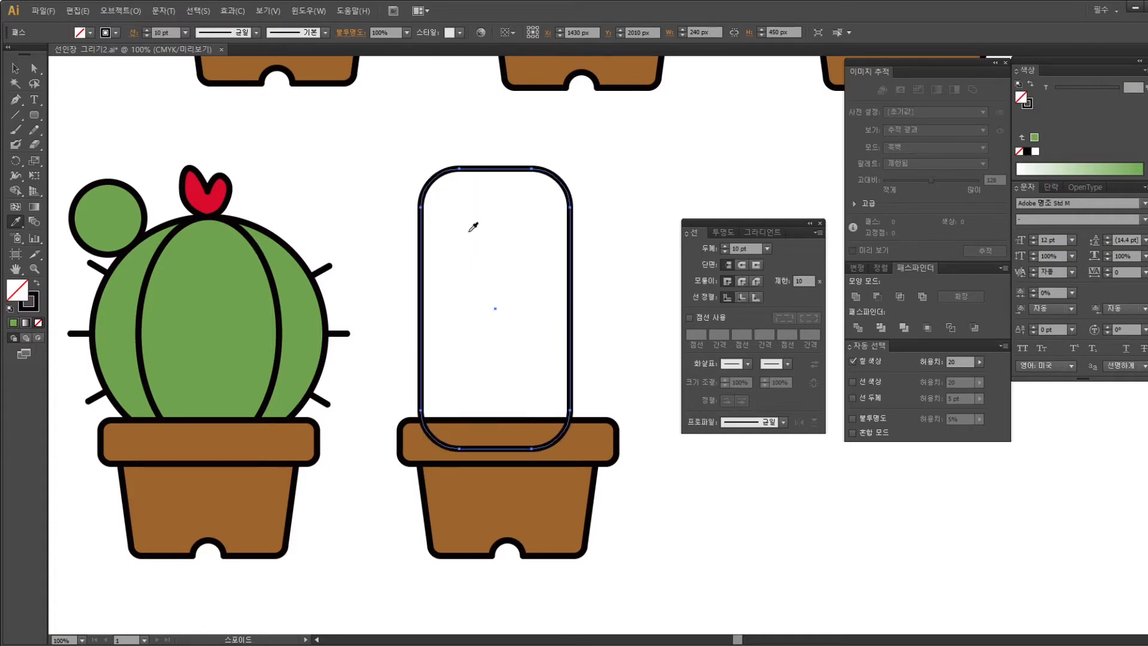
{"action": "key", "text": "v"}
{"action": "key", "text": "ctrl+z"}
{"action": "type", "text": "30"}
{"action": "key", "text": "Return"}
Set the stroke weight of the green rounded rectangle to 10 pt
{"action": "double_click", "coordinate": [750, 248]}
{"action": "type", "text": "10"}
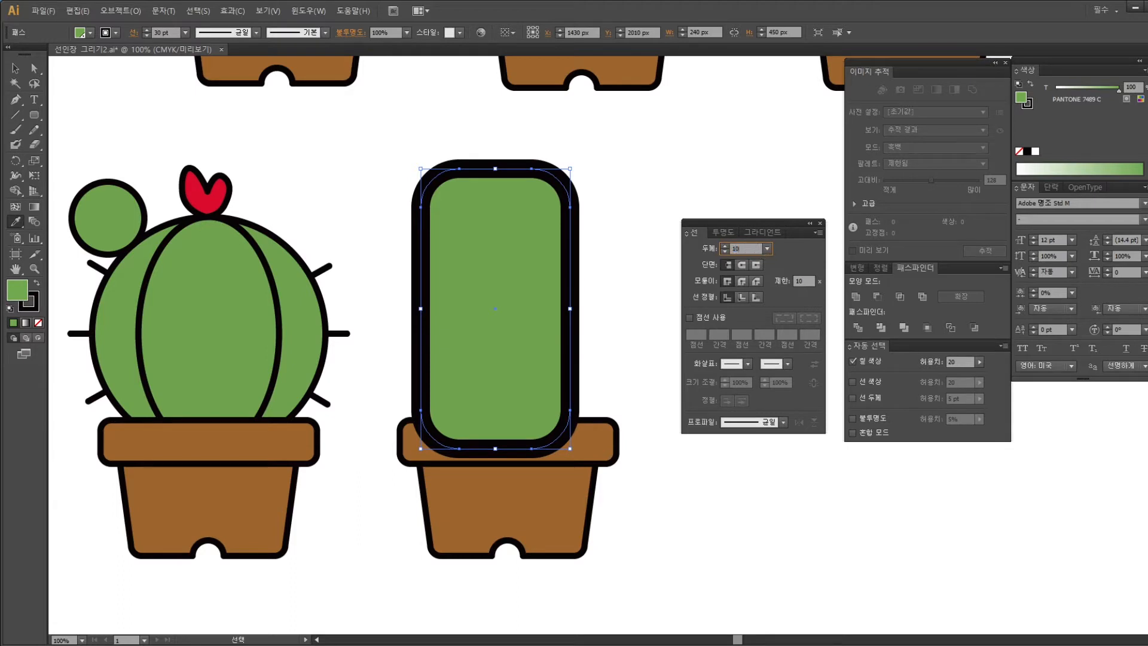
{"action": "key", "text": "Return"}
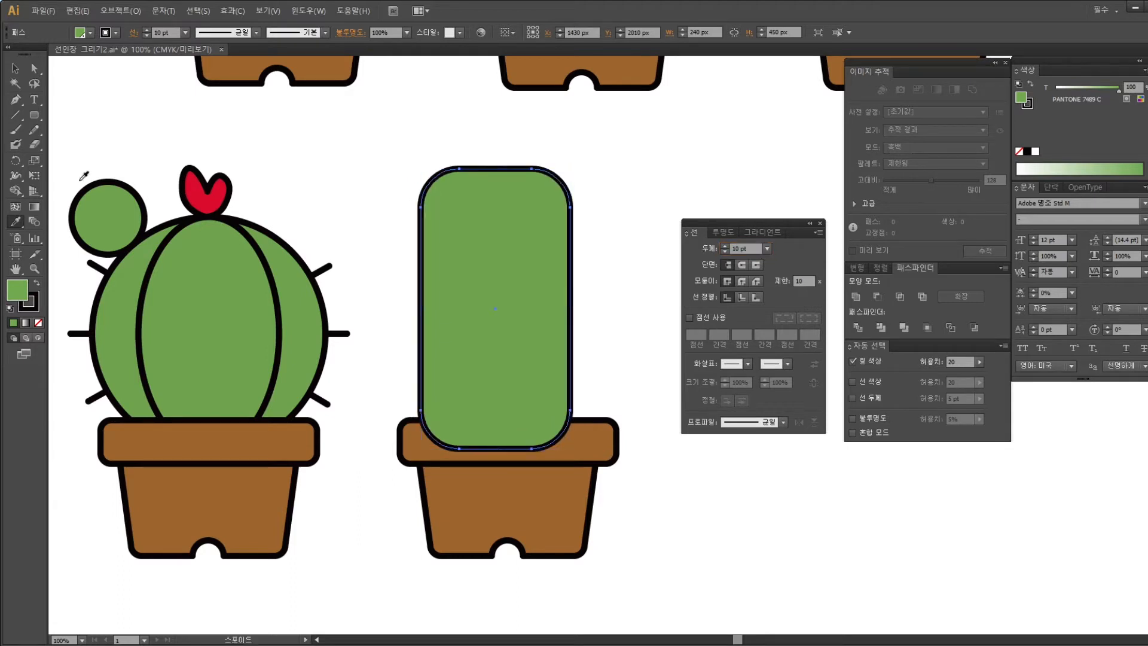
Move the green cactus body toward the pot's middle and align it with both pot parts on their horizontal centers
{"action": "left_click", "coordinate": [15, 68]}
{"action": "left_click_drag", "start_coordinate": [461, 258], "coordinate": [474, 259]}
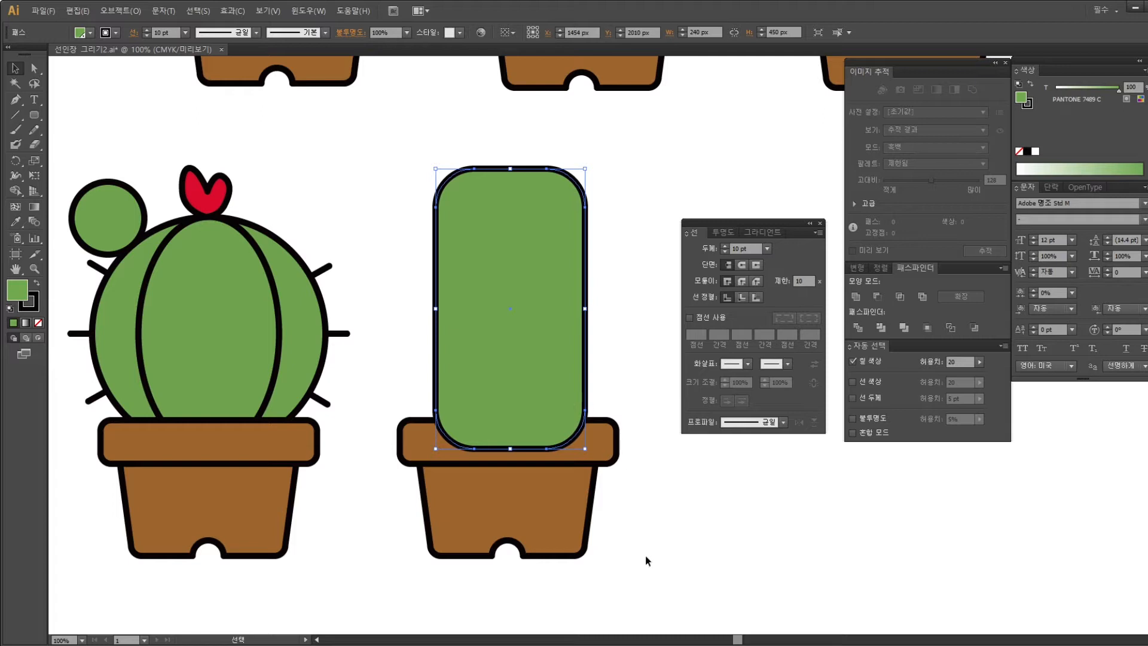
{"action": "left_click", "coordinate": [529, 391]}
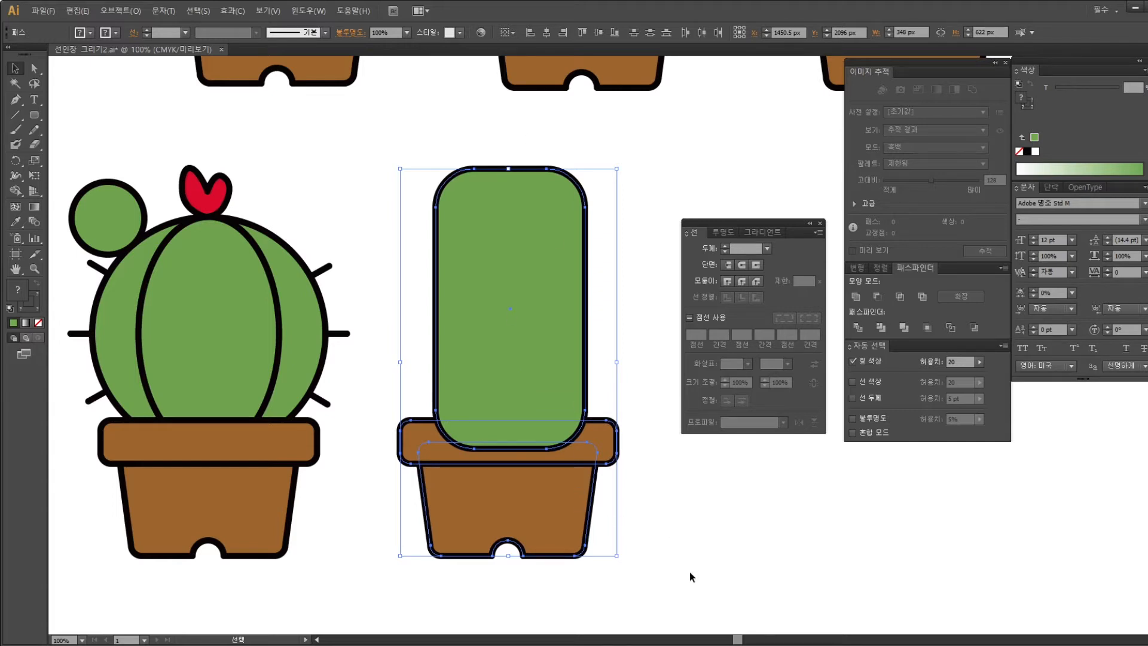
{"action": "left_click_drag", "start_coordinate": [658, 571], "coordinate": [396, 145]}
{"action": "left_click_drag", "start_coordinate": [682, 580], "coordinate": [395, 139]}
{"action": "key", "text": "ctrl+="}
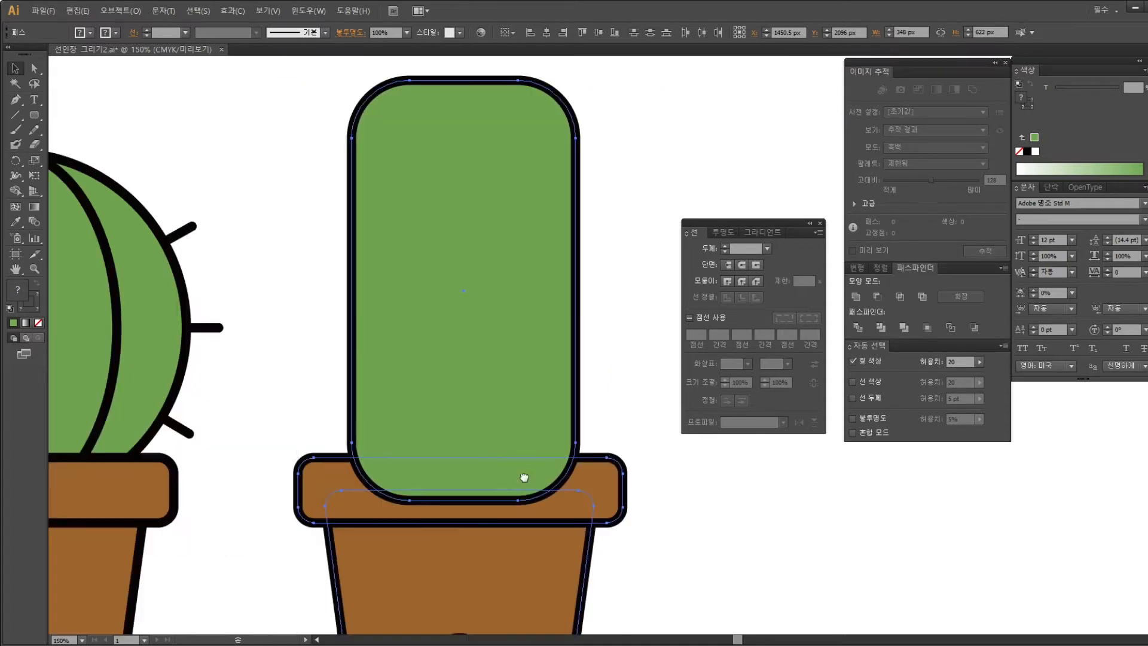
{"action": "left_click_drag", "start_coordinate": [525, 505], "coordinate": [528, 351]}
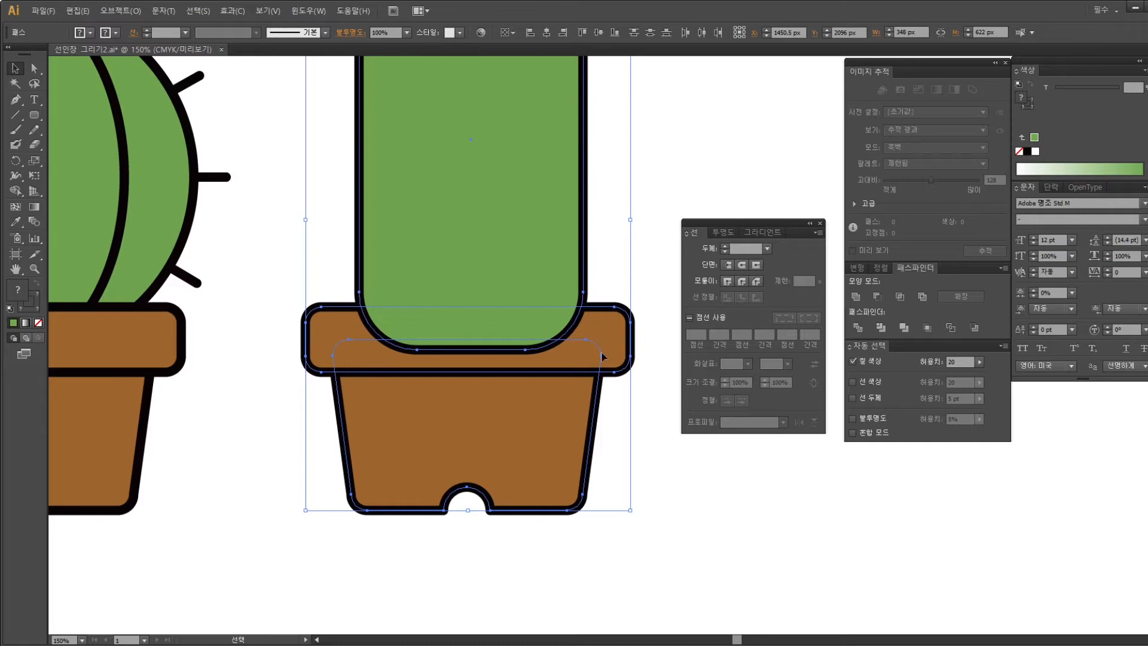
{"action": "key", "text": "space"}
{"action": "left_click_drag", "start_coordinate": [592, 314], "coordinate": [580, 398]}
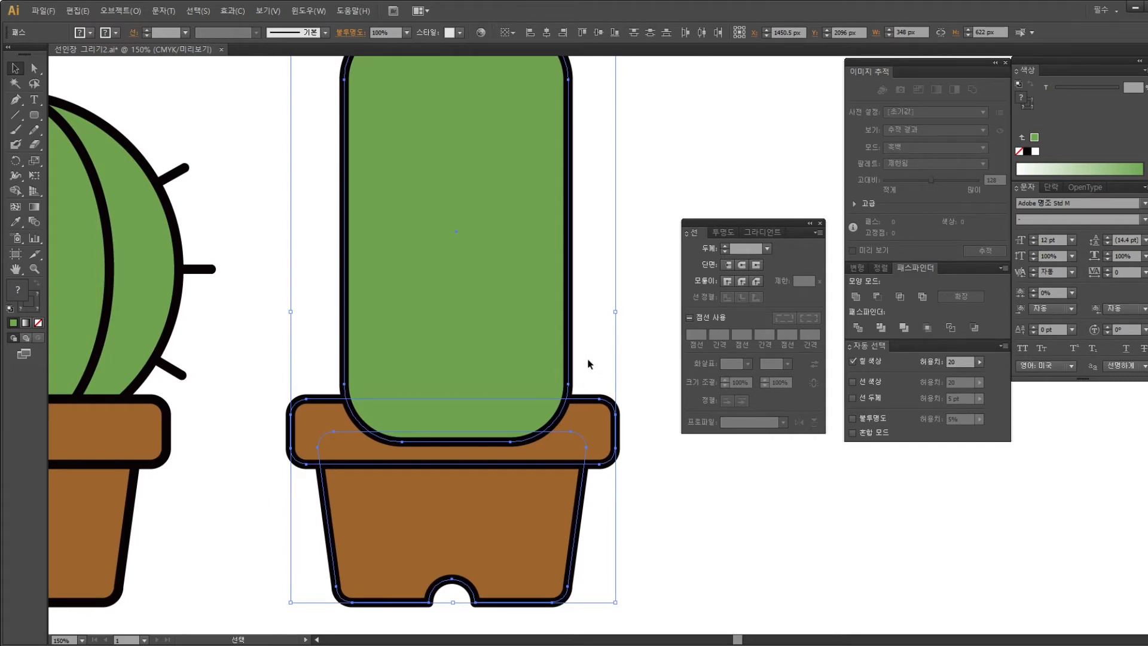
{"action": "left_click_drag", "start_coordinate": [692, 577], "coordinate": [269, 121]}
{"action": "left_click", "coordinate": [881, 268]}
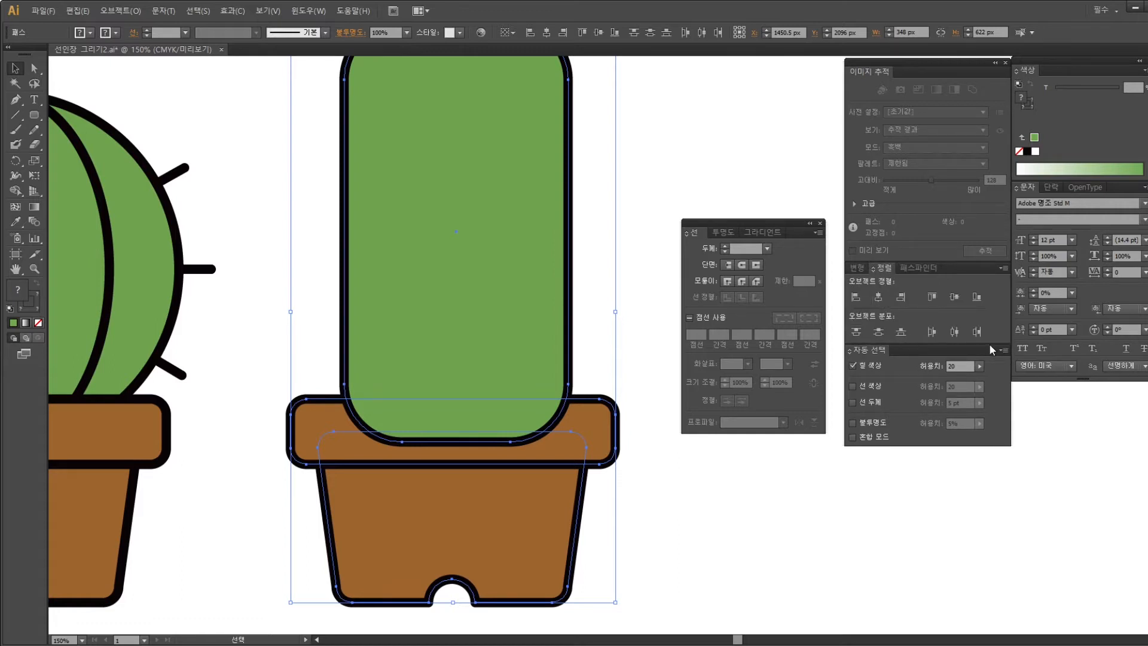
{"action": "left_click", "coordinate": [876, 296]}
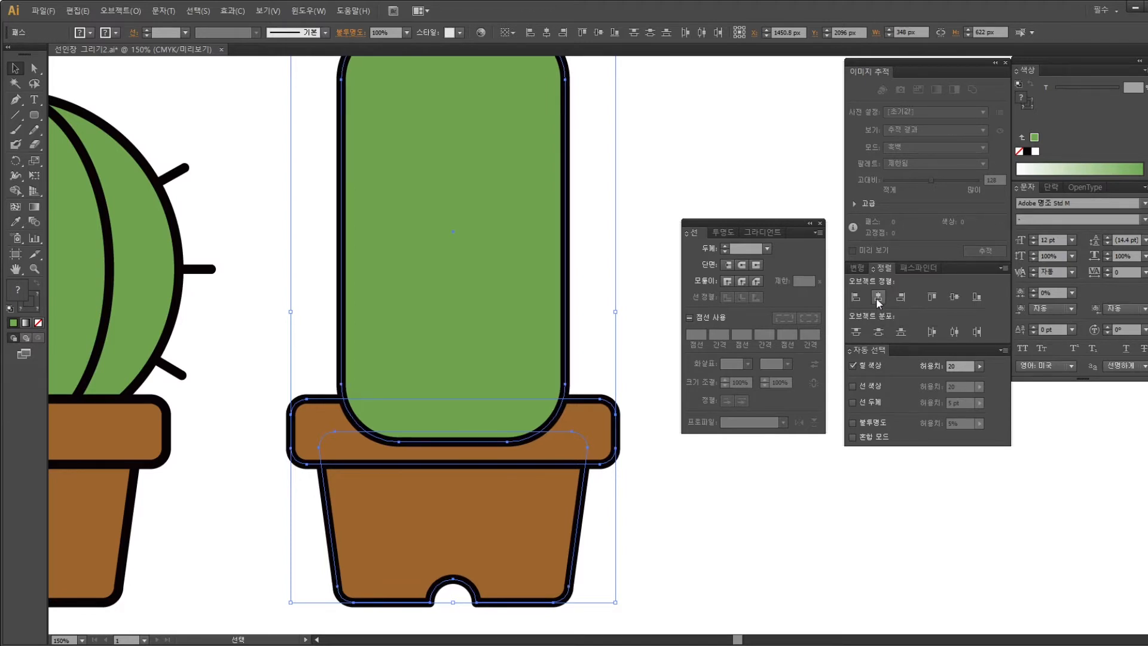
{"action": "left_click", "coordinate": [640, 255]}
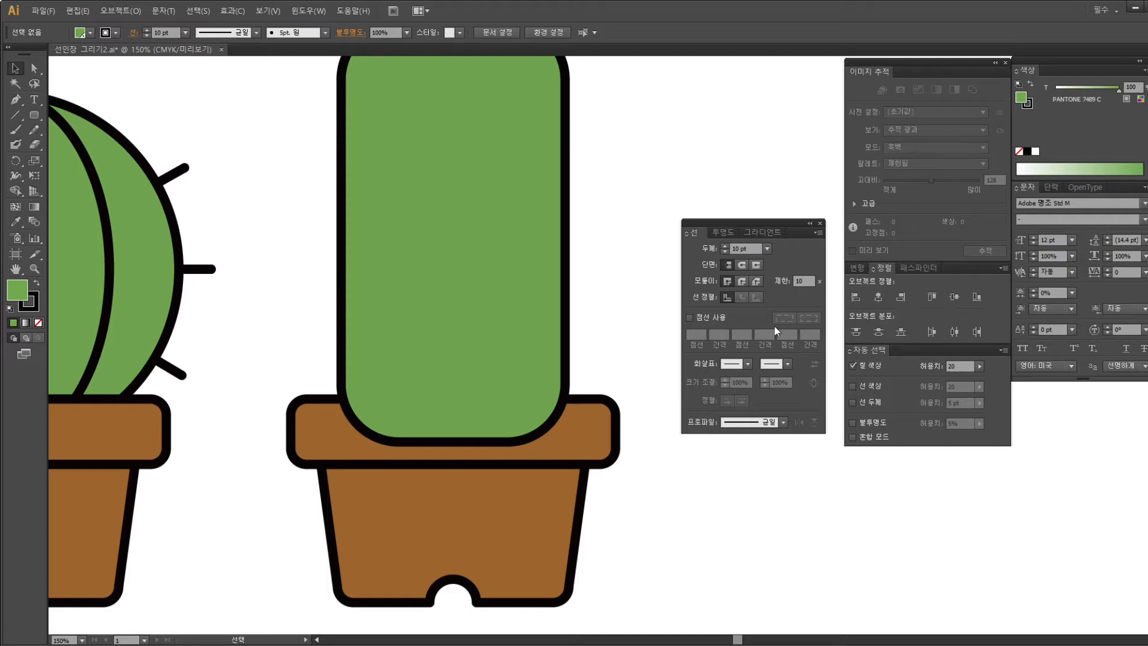
Arrange the green rounded-rectangle body behind the pot so the rim covers its lower end
{"action": "key", "text": "ctrl+1"}
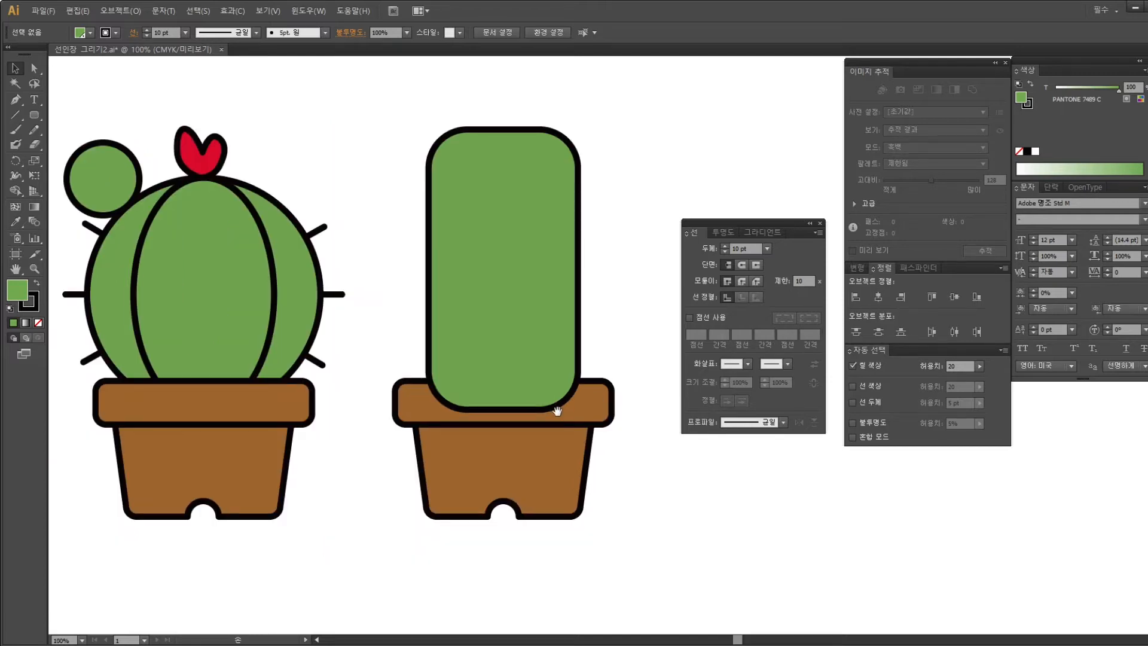
{"action": "left_click_drag", "start_coordinate": [556, 404], "coordinate": [515, 446]}
{"action": "left_click", "coordinate": [460, 356]}
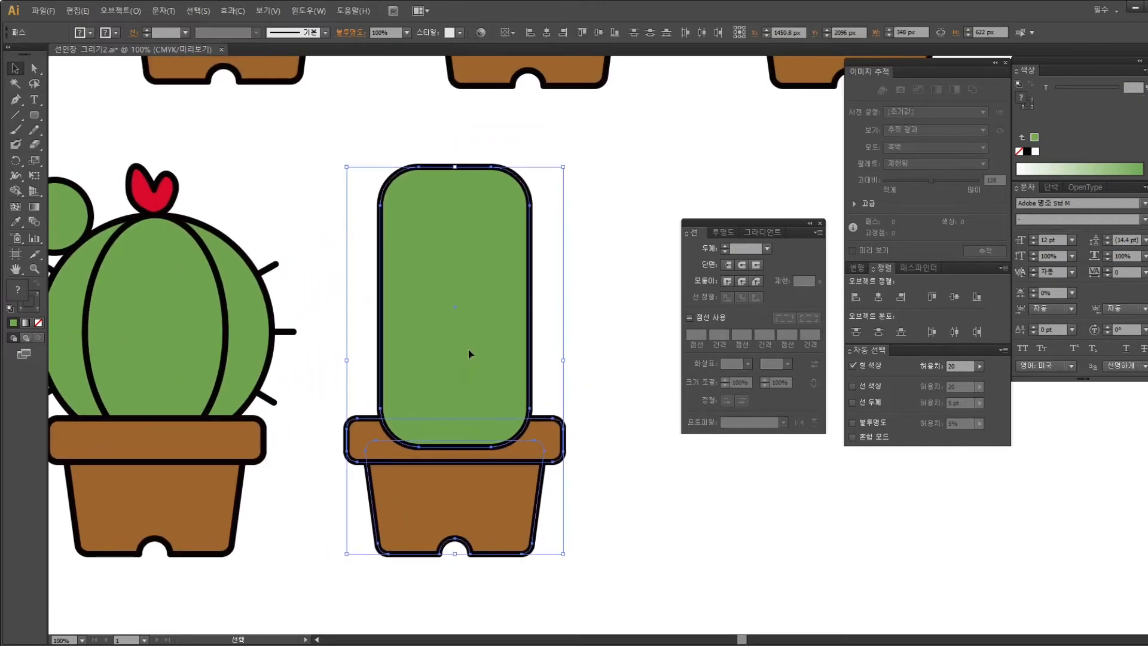
{"action": "left_click", "coordinate": [574, 376]}
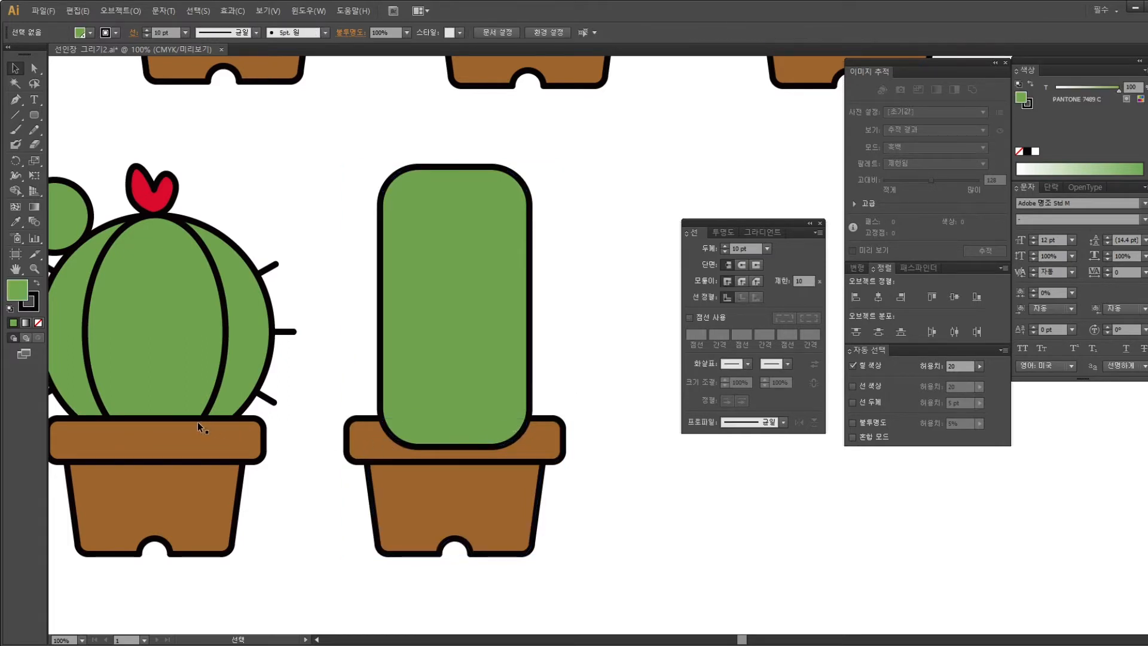
{"action": "left_click_drag", "start_coordinate": [482, 423], "coordinate": [517, 416]}
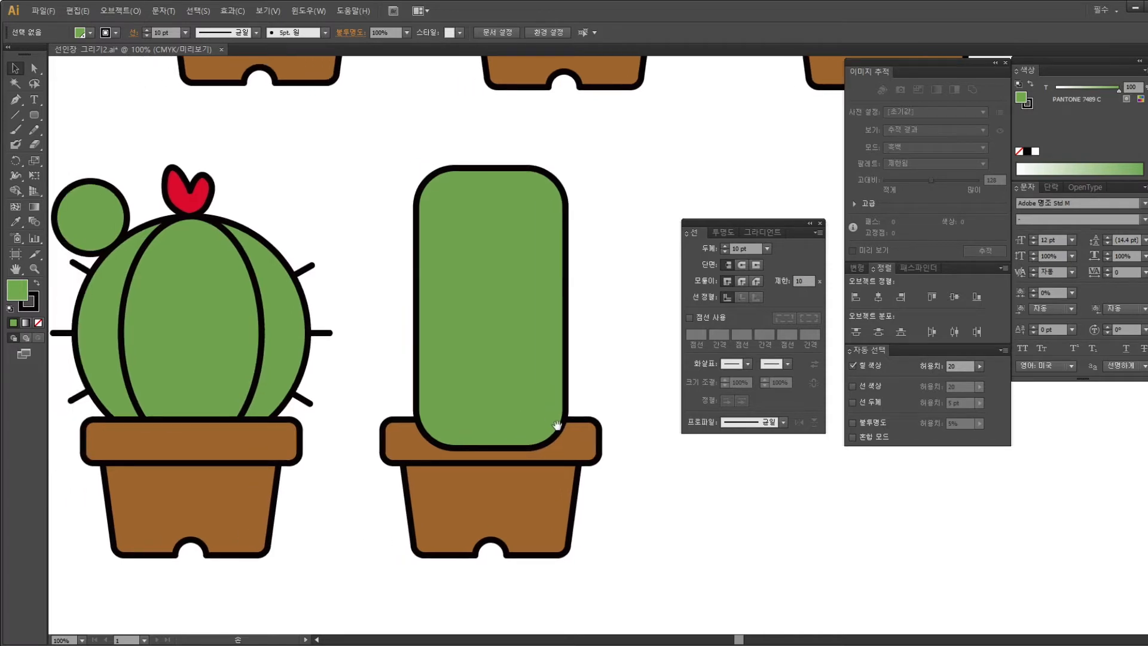
{"action": "left_click", "coordinate": [537, 338]}
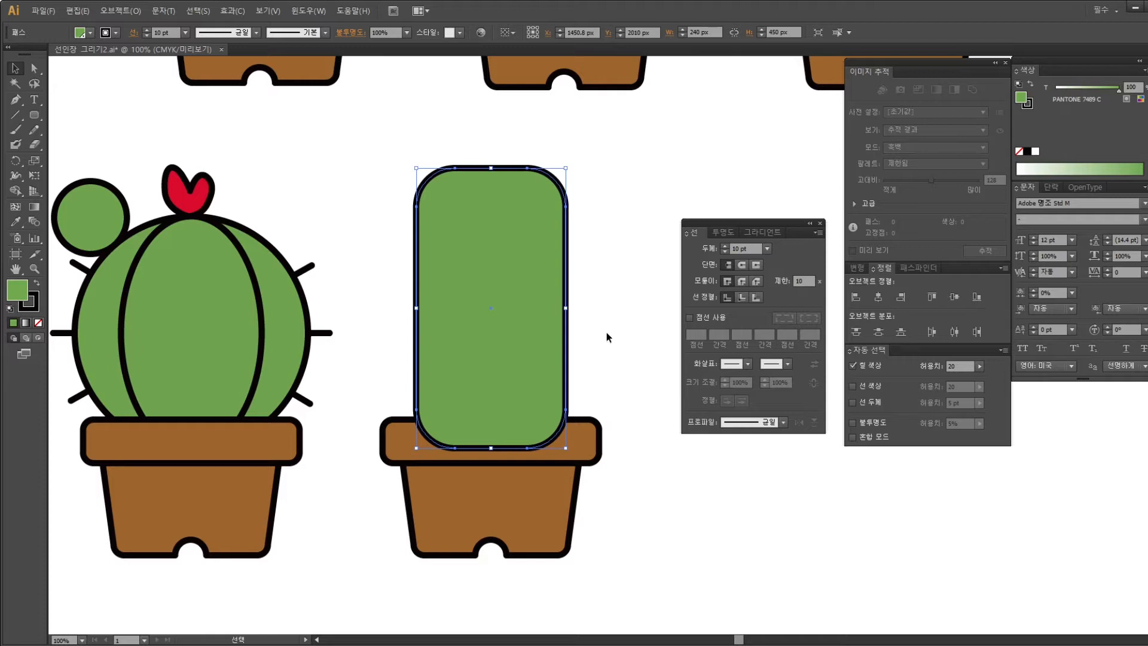
{"action": "key", "text": "a"}
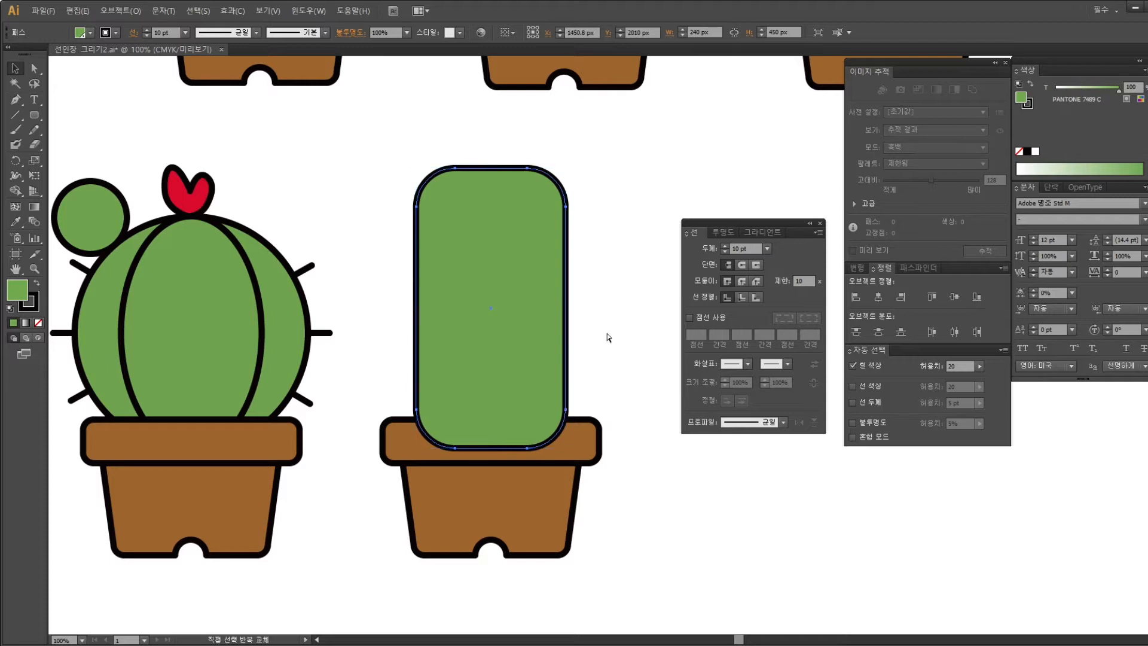
{"action": "key", "text": "ctrl+bracketleft"}
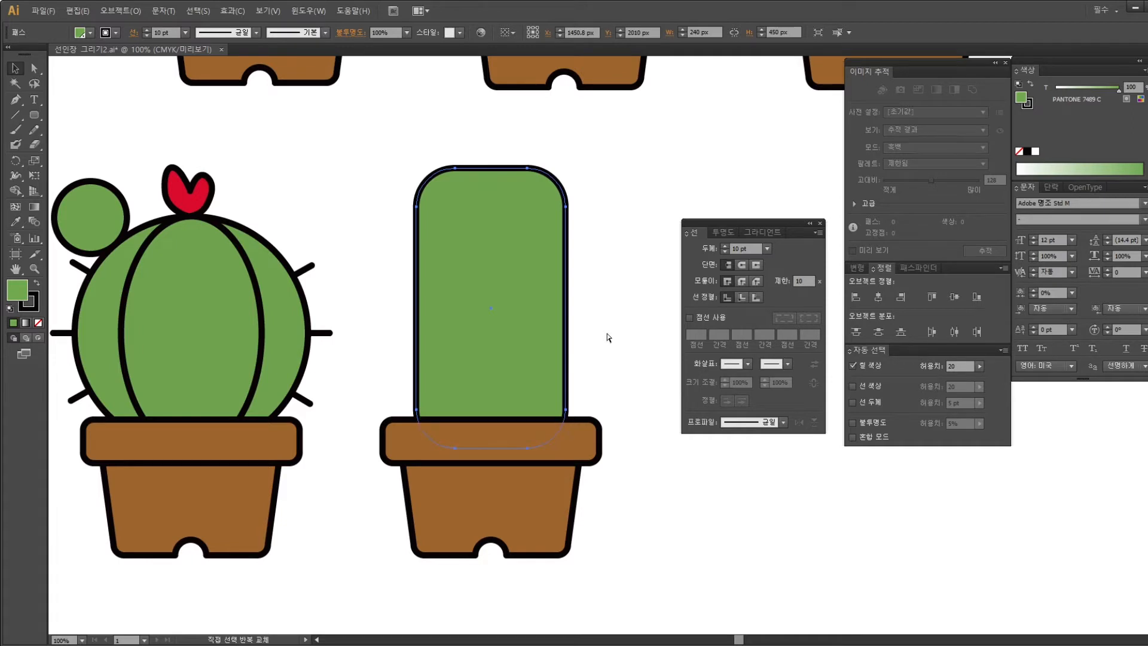
{"action": "key", "text": "v"}
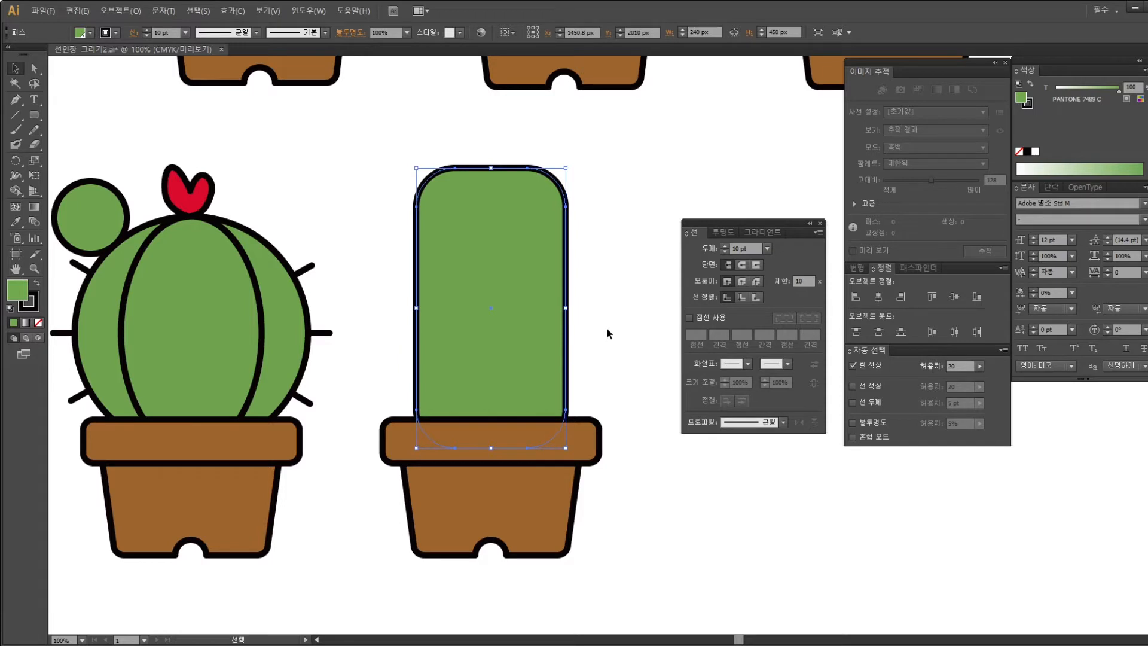
{"action": "left_click", "coordinate": [607, 330]}
{"action": "left_click_drag", "start_coordinate": [429, 305], "coordinate": [343, 351]}
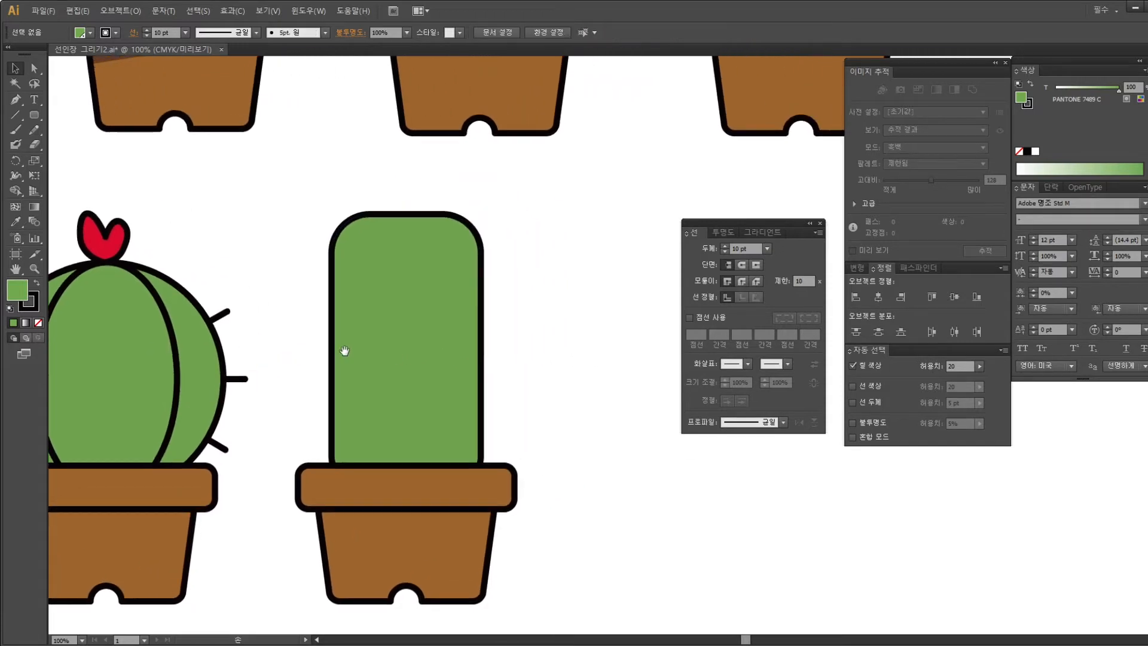
Add the text "ctrl+shift+ [" above the tall cactus and enlarge it to about 51.5 pt
{"action": "left_click", "coordinate": [37, 100]}
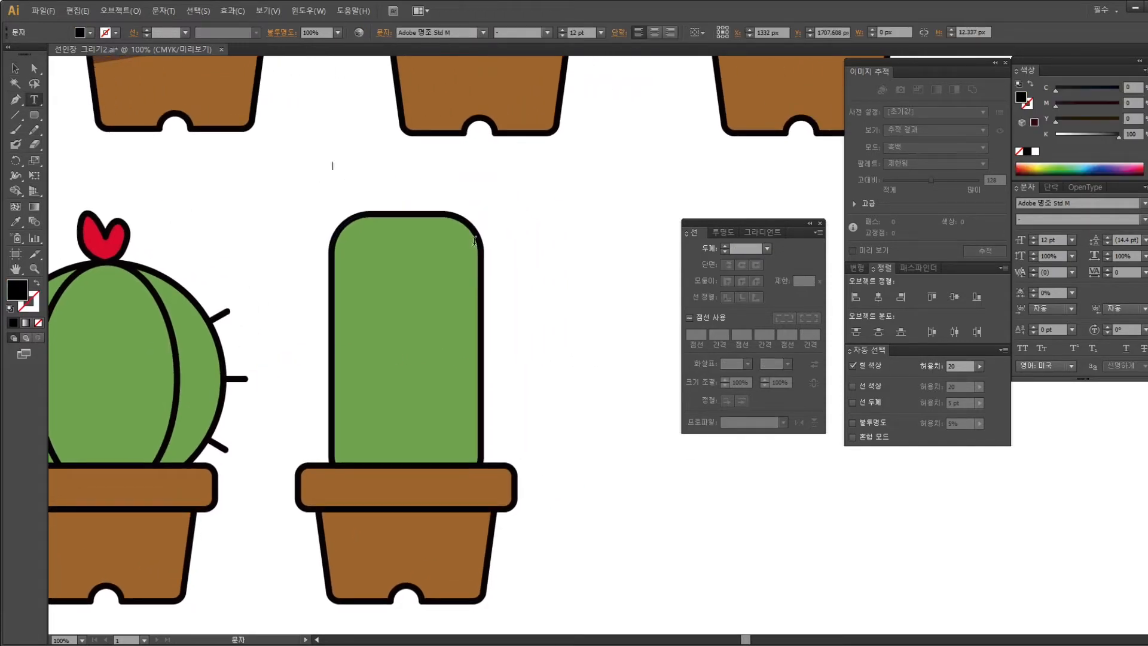
{"action": "type", "text": "ㅊ"}
{"action": "key", "text": "BackSpace"}
{"action": "key", "text": "BackSpace"}
{"action": "key", "text": "BackSpace"}
{"action": "type", "text": "ㅊ"}
{"action": "key", "text": "BackSpace"}
{"action": "type", "text": "crt"}
{"action": "type", "text": "l+"}
{"action": "type", "text": "shift"}
{"action": "key", "text": "Escape"}
{"action": "left_click_drag", "start_coordinate": [377, 171], "coordinate": [412, 174]}
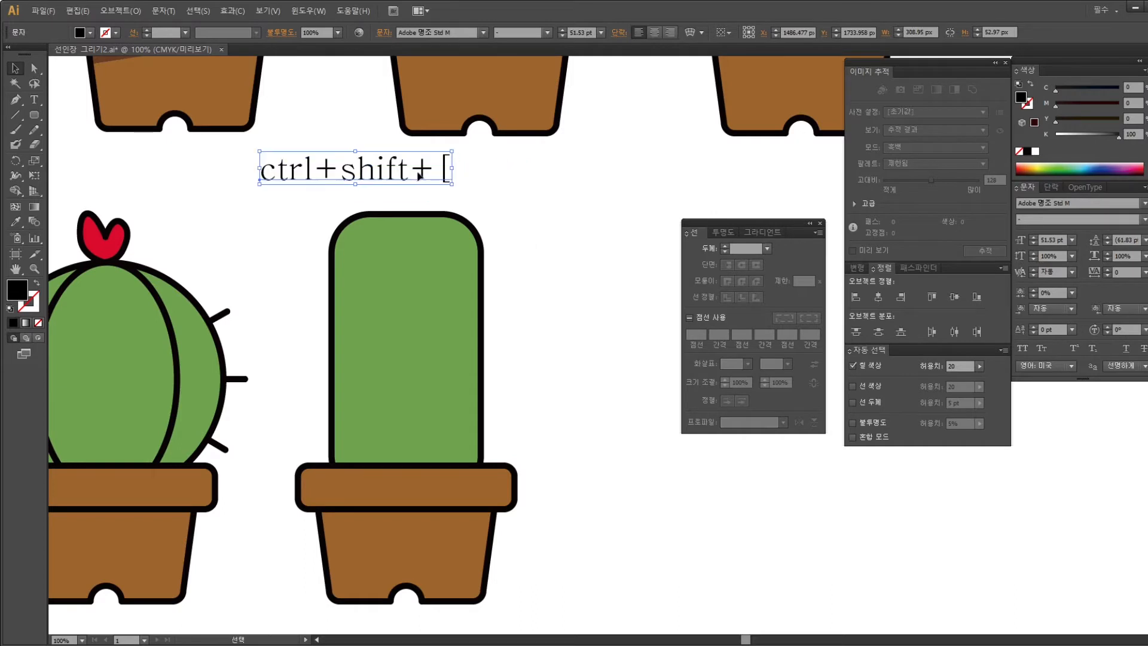
{"action": "right_click", "coordinate": [454, 277]}
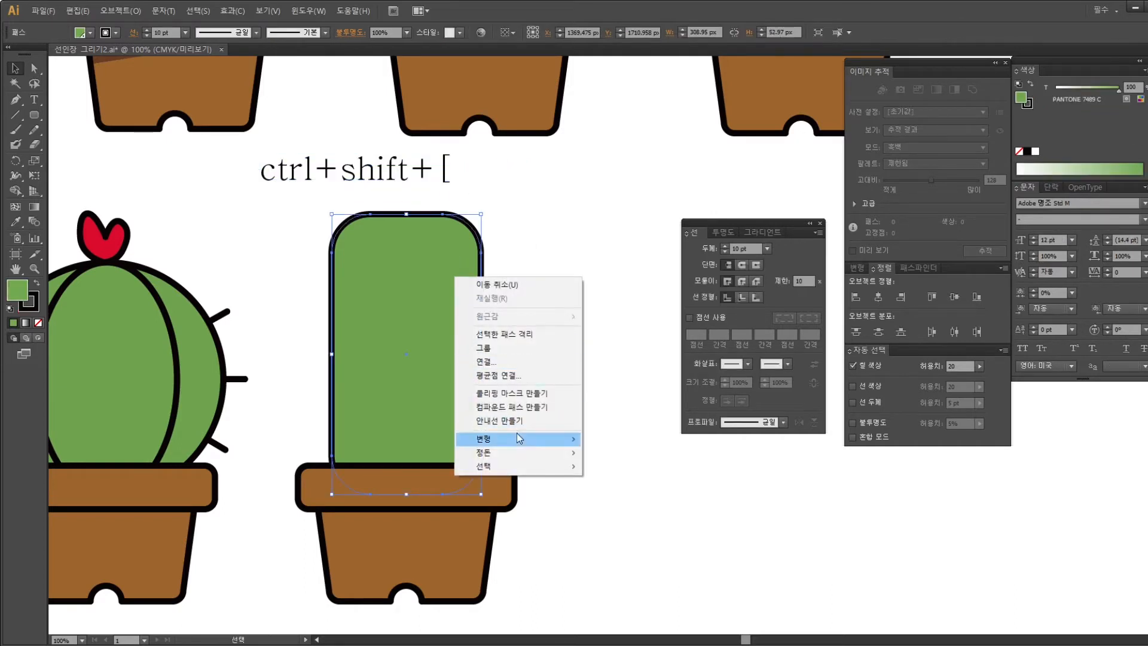
{"action": "mouse_move", "coordinate": [520, 440]}
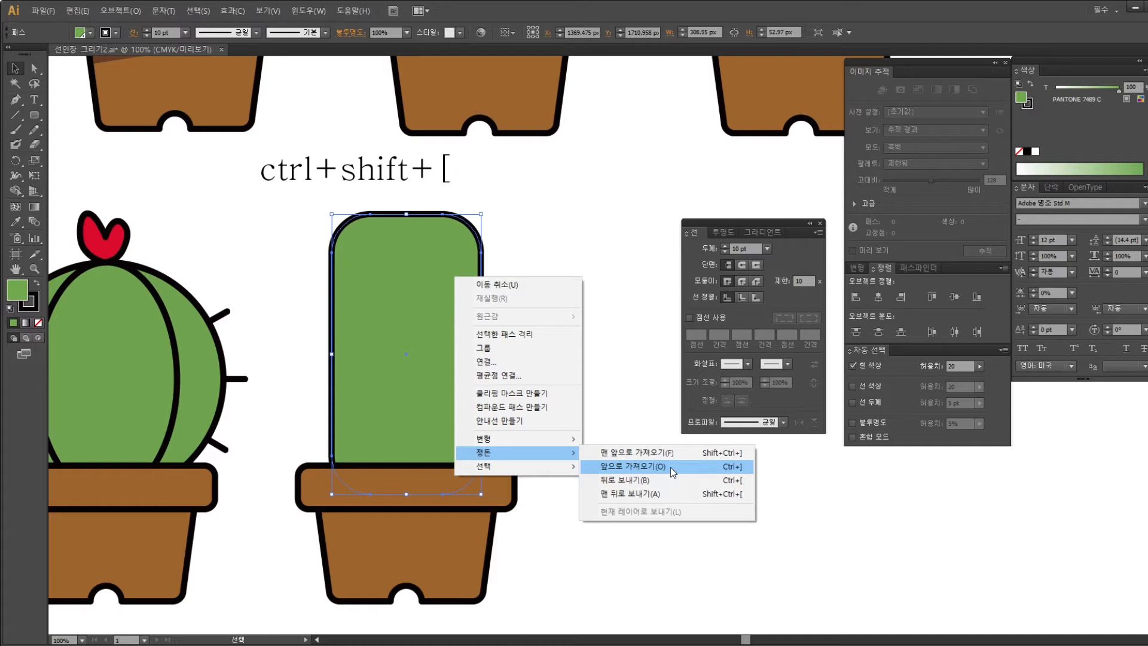
{"action": "left_click", "coordinate": [632, 418]}
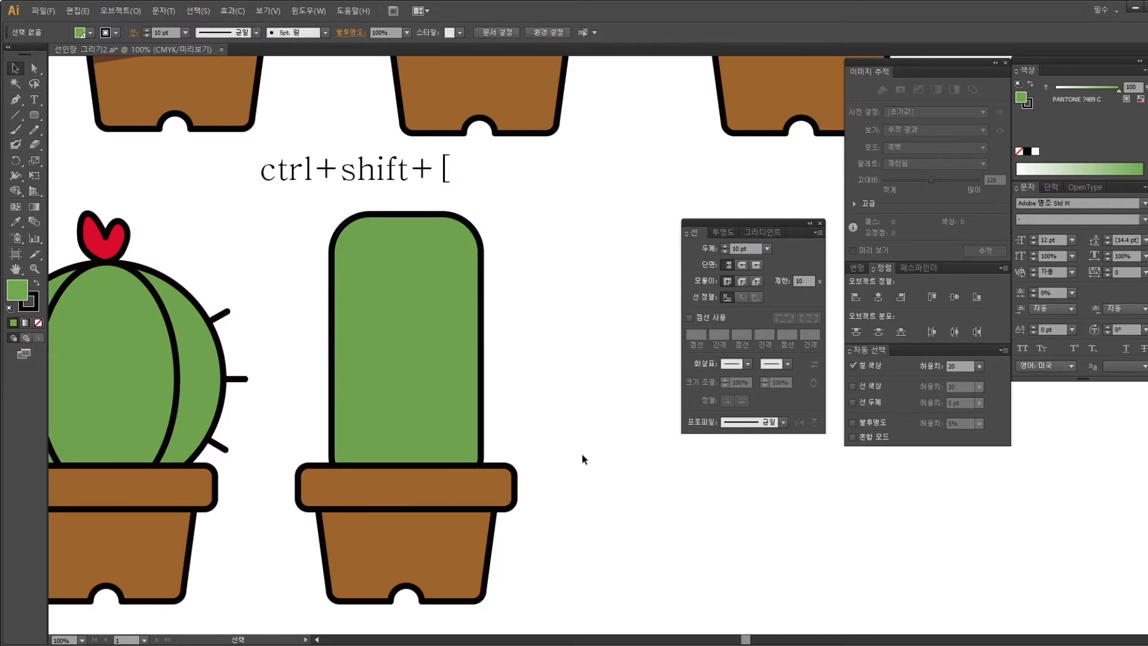
Shift the green cactus body slightly lower and send it to the back, behind the pot
{"action": "left_click", "coordinate": [452, 350]}
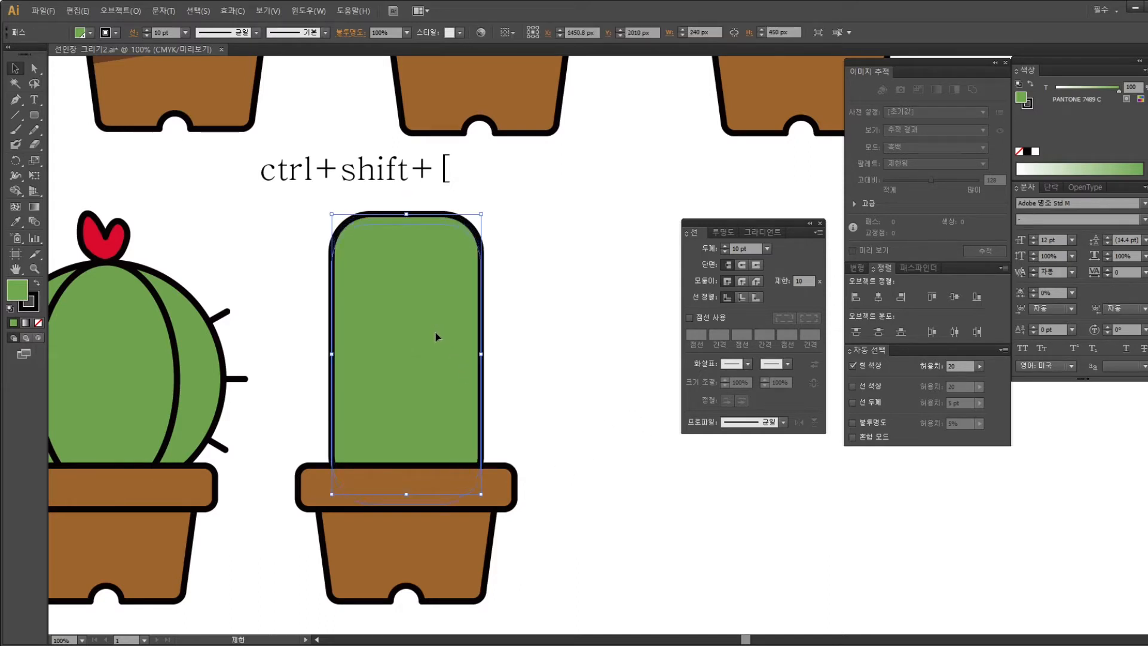
{"action": "key", "text": "ctrl+shift+bracketleft"}
Set the font of the "ctrl+shift+ [" text to 나눔바른고딕 and enlarge the text slightly
{"action": "left_click_drag", "start_coordinate": [472, 193], "coordinate": [267, 174]}
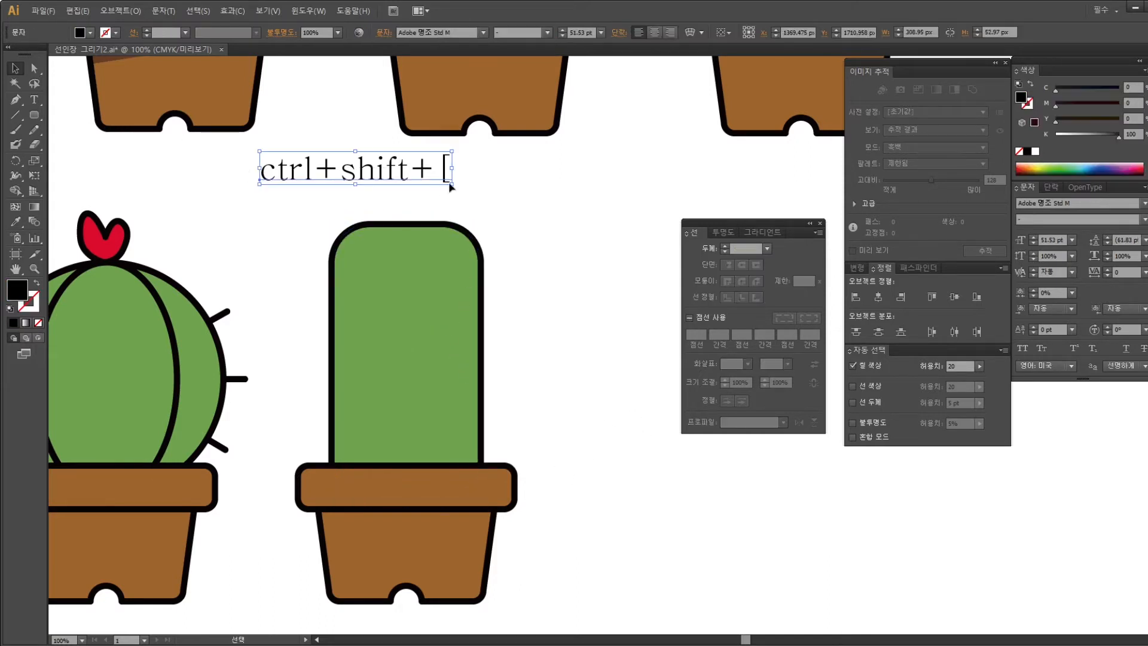
{"action": "key", "text": "ctrl+shift+period"}
{"action": "key", "text": "ctrl+shift+period"}
{"action": "left_click", "coordinate": [483, 33]}
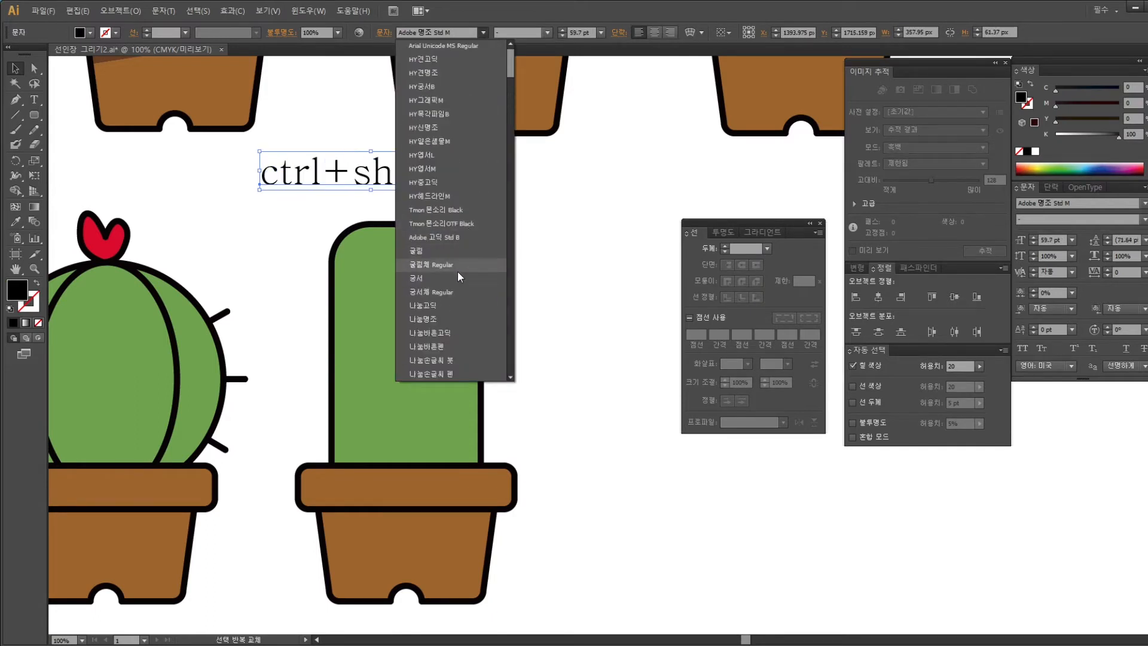
{"action": "left_click", "coordinate": [449, 332]}
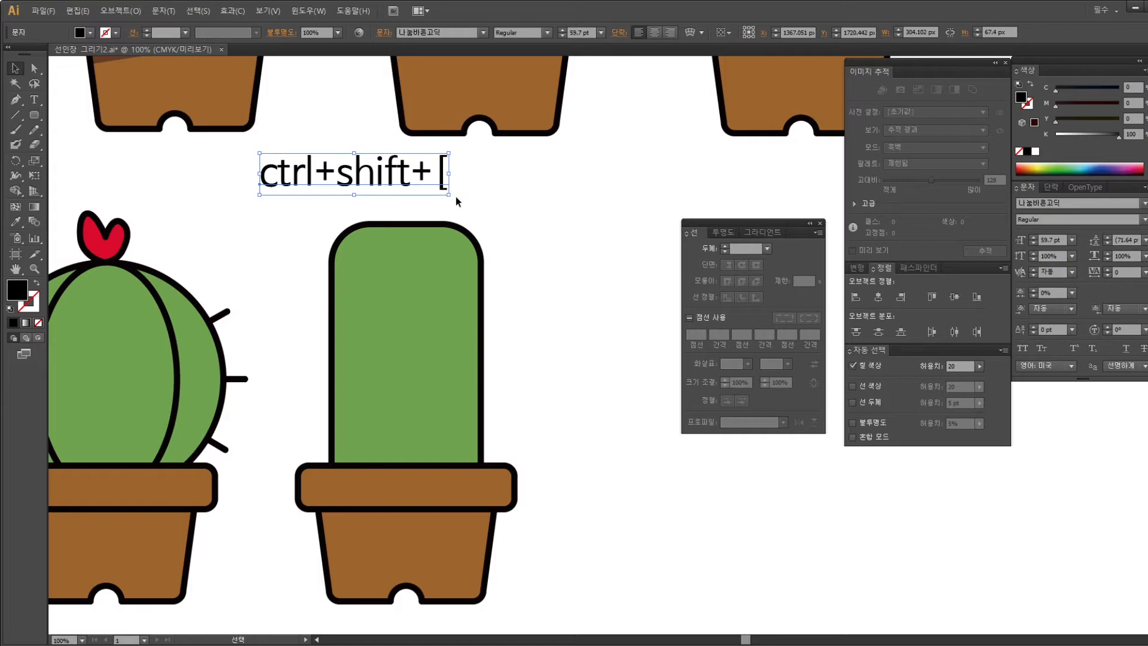
{"action": "left_click_drag", "start_coordinate": [449, 194], "coordinate": [466, 198]}
{"action": "left_click", "coordinate": [493, 202]}
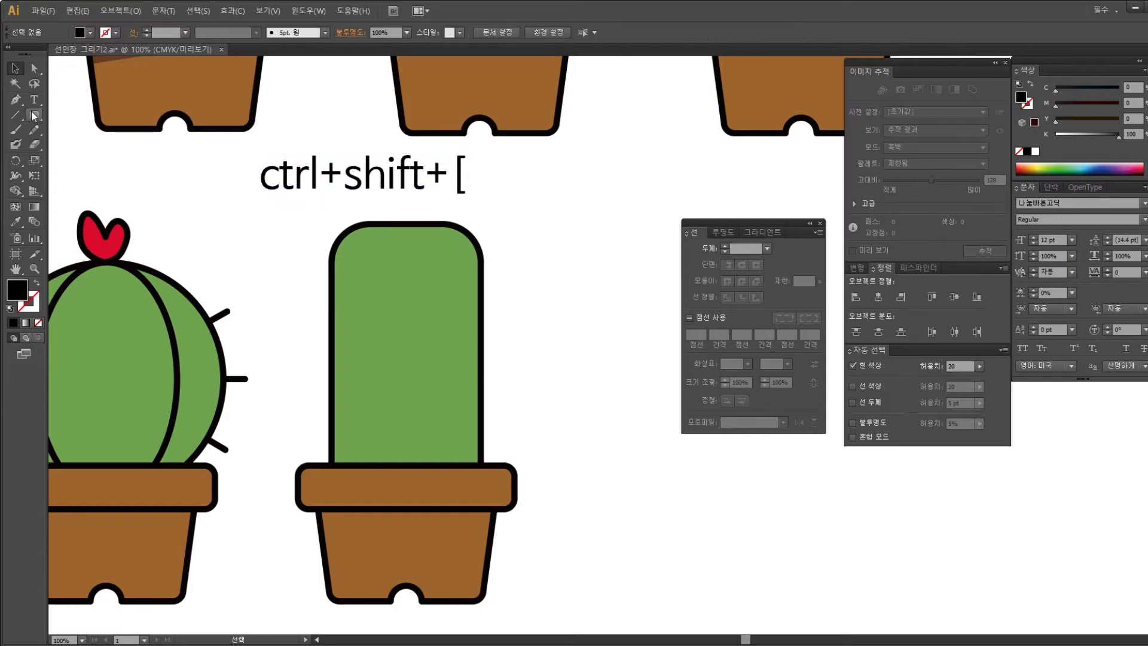
Draw a vertical line about 386 px long down the left part of the cactus body and sample the body's outline style onto it
{"action": "left_click_drag", "start_coordinate": [479, 273], "coordinate": [489, 233]}
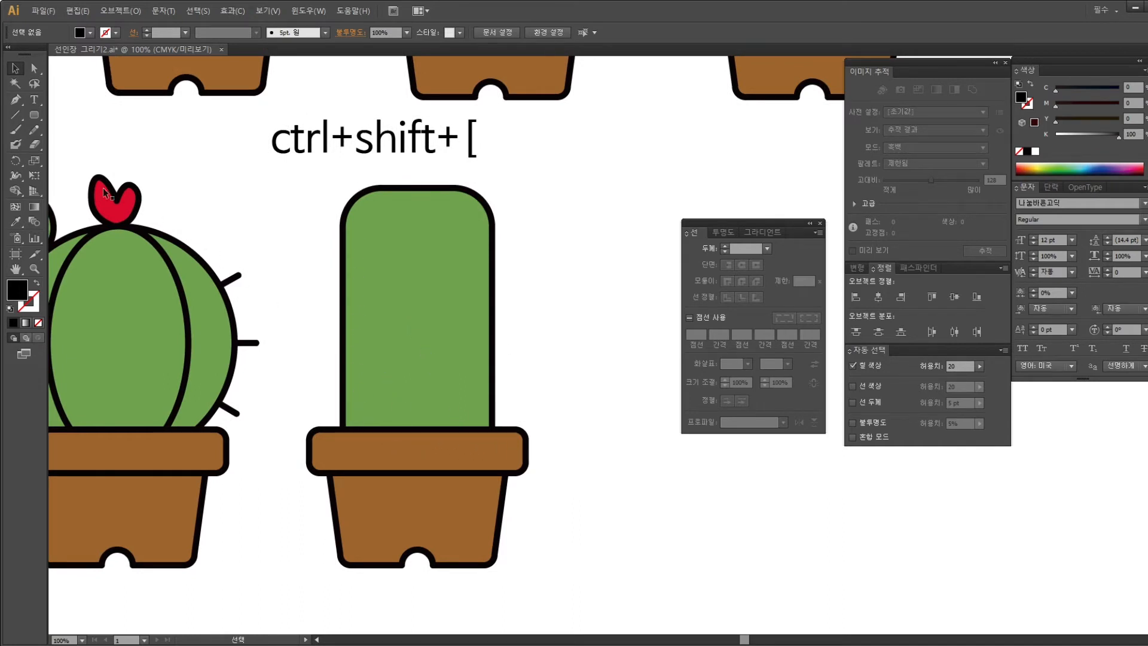
{"action": "left_click_drag", "start_coordinate": [417, 271], "coordinate": [460, 295]}
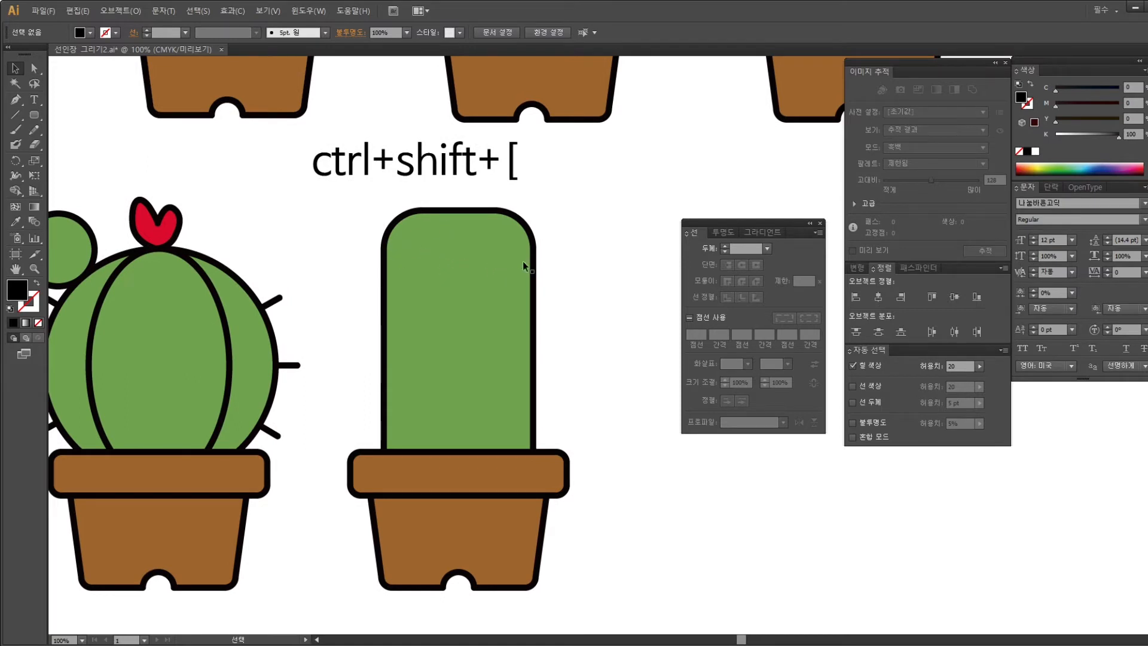
{"action": "left_click", "coordinate": [16, 114]}
{"action": "left_click_drag", "start_coordinate": [432, 211], "coordinate": [466, 454]}
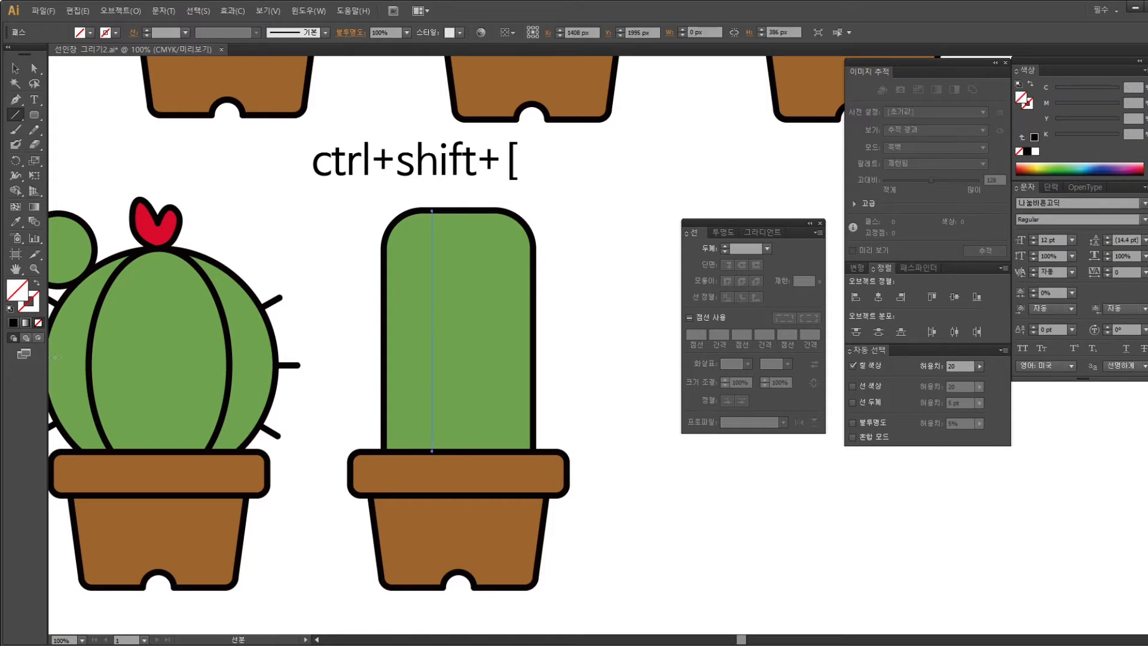
{"action": "left_click", "coordinate": [16, 221]}
{"action": "left_click", "coordinate": [387, 270]}
{"action": "left_click", "coordinate": [34, 68]}
{"action": "left_click", "coordinate": [345, 226]}
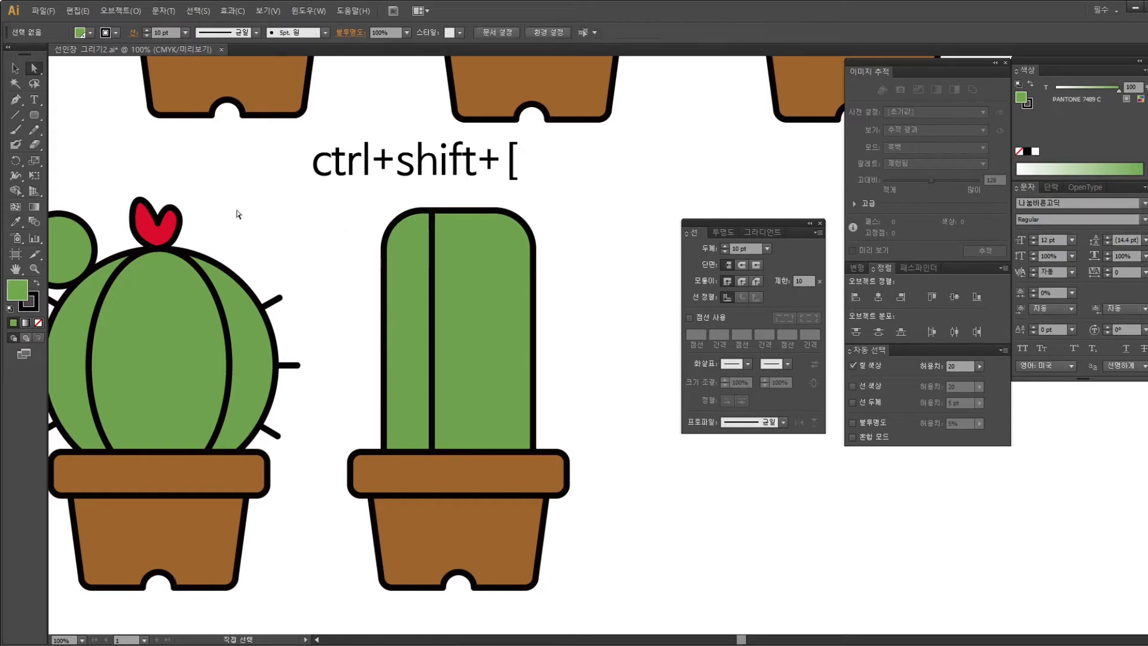
Try to draw a second line from the top edge down the right part of the cactus body
{"action": "left_click", "coordinate": [18, 118]}
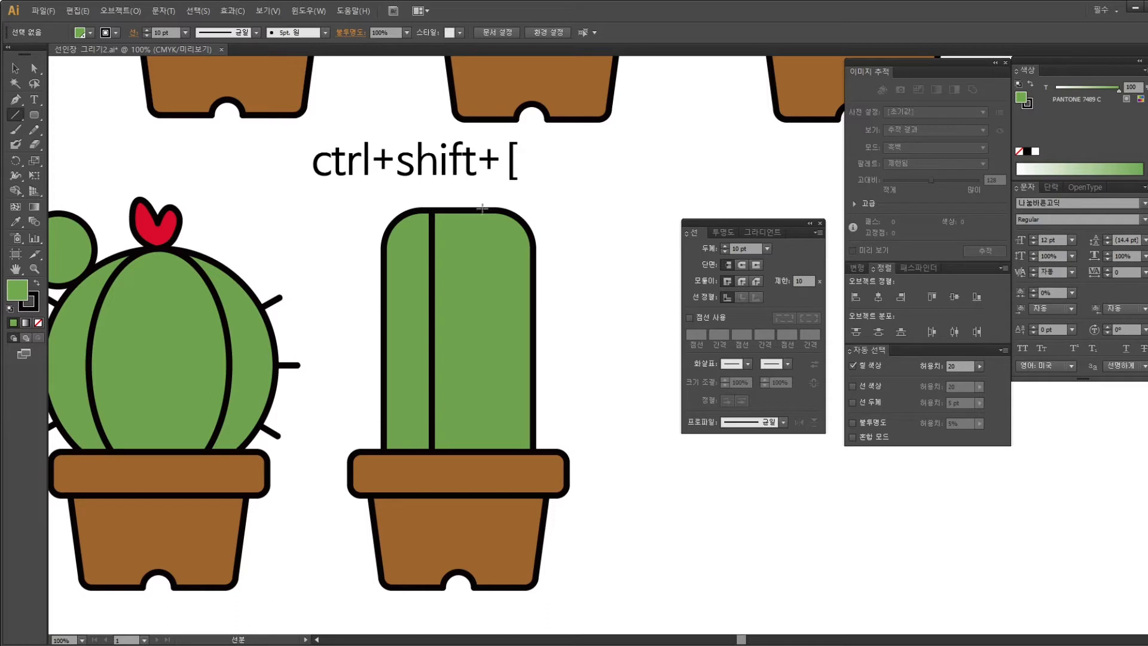
{"action": "left_click_drag", "start_coordinate": [484, 209], "coordinate": [492, 242]}
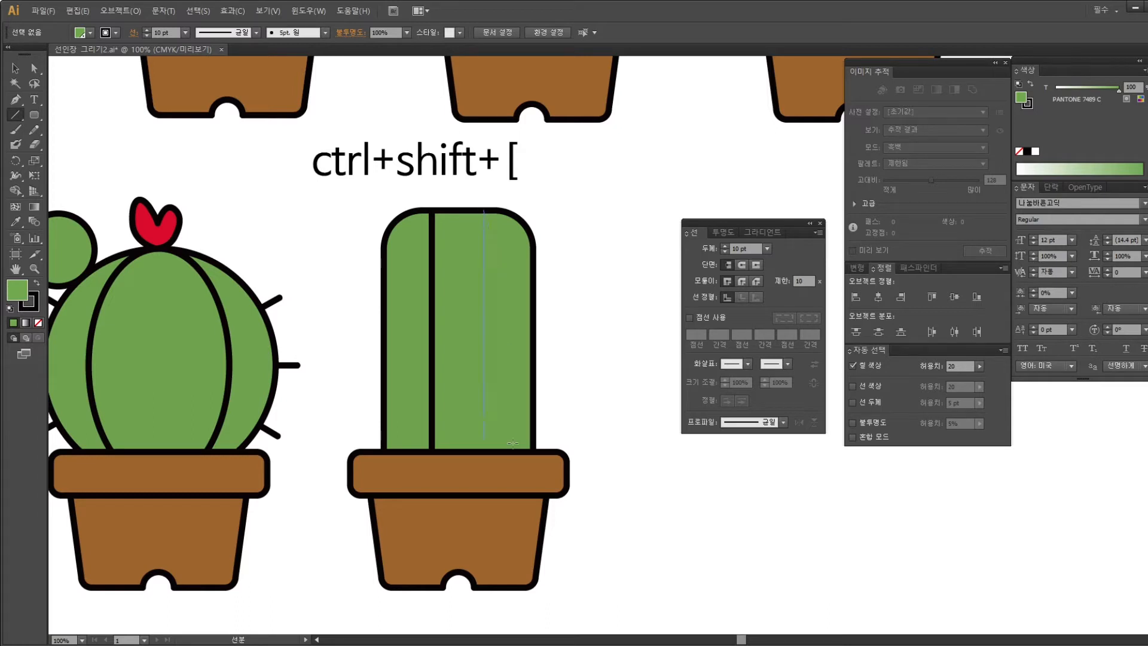
{"action": "left_click_drag", "start_coordinate": [510, 306], "coordinate": [507, 405]}
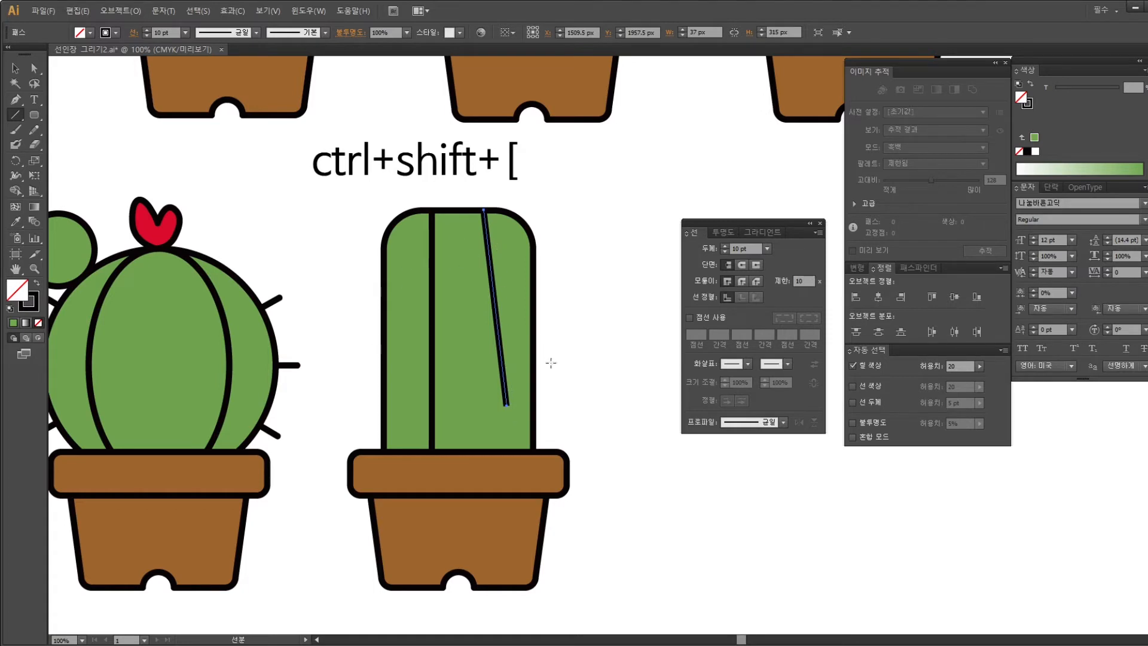
{"action": "key", "text": "ctrl"}
{"action": "key", "text": "ctrl+shift+bracketleft"}
{"action": "key", "text": "ctrl+shift+a"}
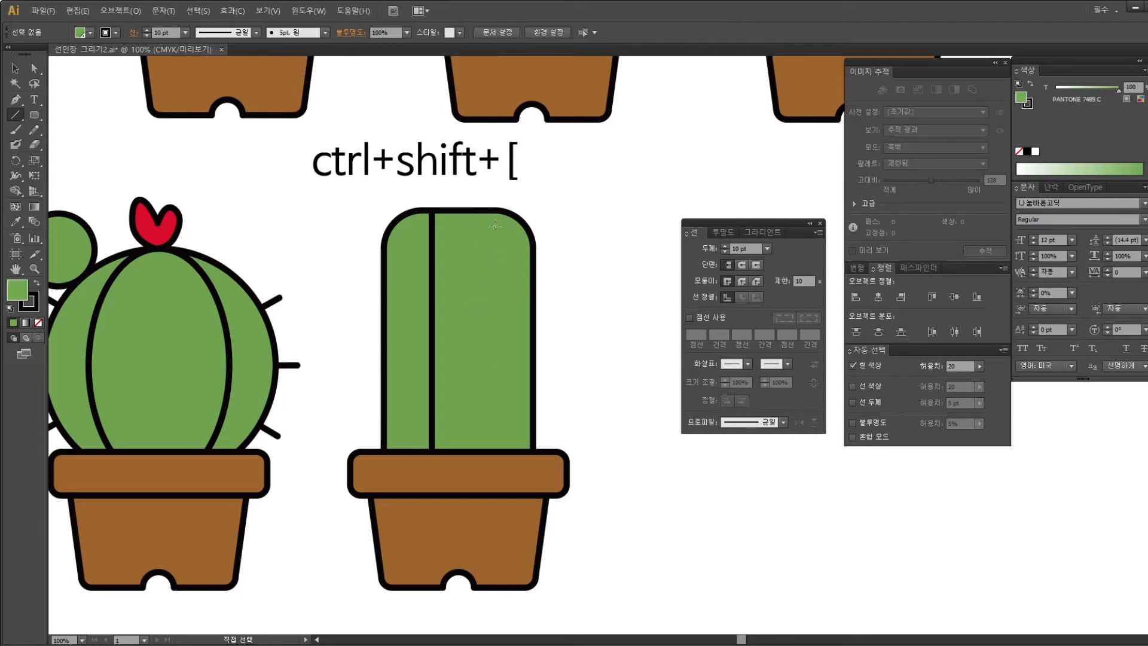
Draw a second vertical line about 388 px long down the right part of the cactus body, ending at the pot rim
{"action": "left_click_drag", "start_coordinate": [482, 210], "coordinate": [510, 268]}
{"action": "left_click_drag", "start_coordinate": [526, 416], "coordinate": [525, 416]}
{"action": "left_click_drag", "start_coordinate": [515, 266], "coordinate": [511, 376]}
{"action": "left_click_drag", "start_coordinate": [394, 318], "coordinate": [530, 405]}
{"action": "left_click_drag", "start_coordinate": [507, 446], "coordinate": [496, 452]}
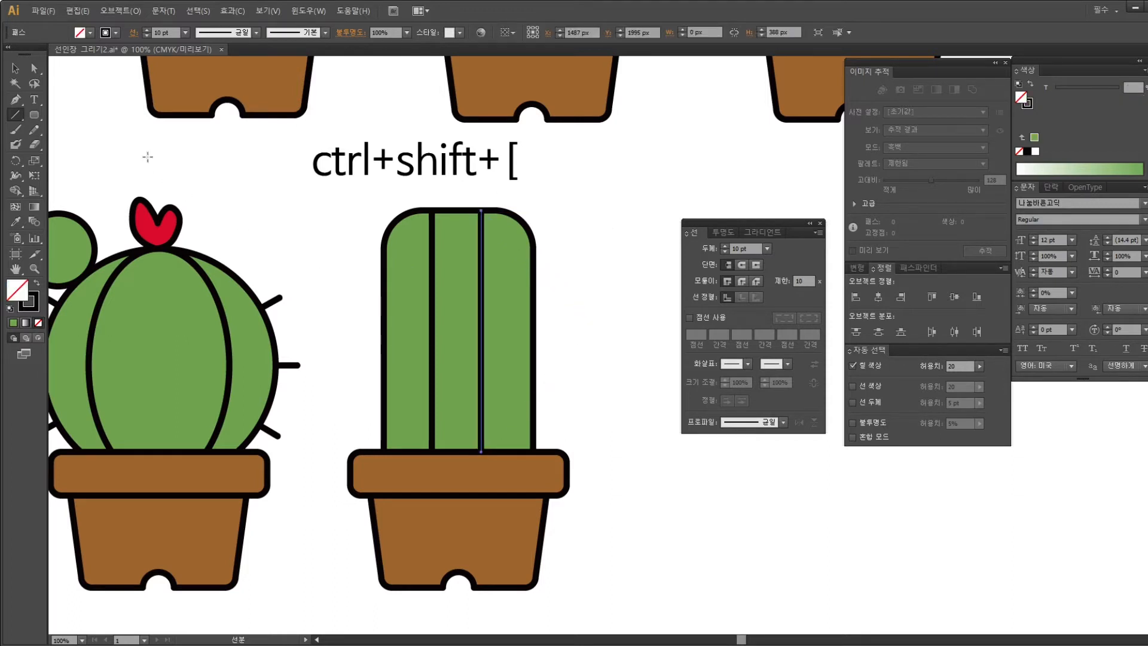
{"action": "left_click", "coordinate": [15, 68]}
{"action": "left_click", "coordinate": [343, 288]}
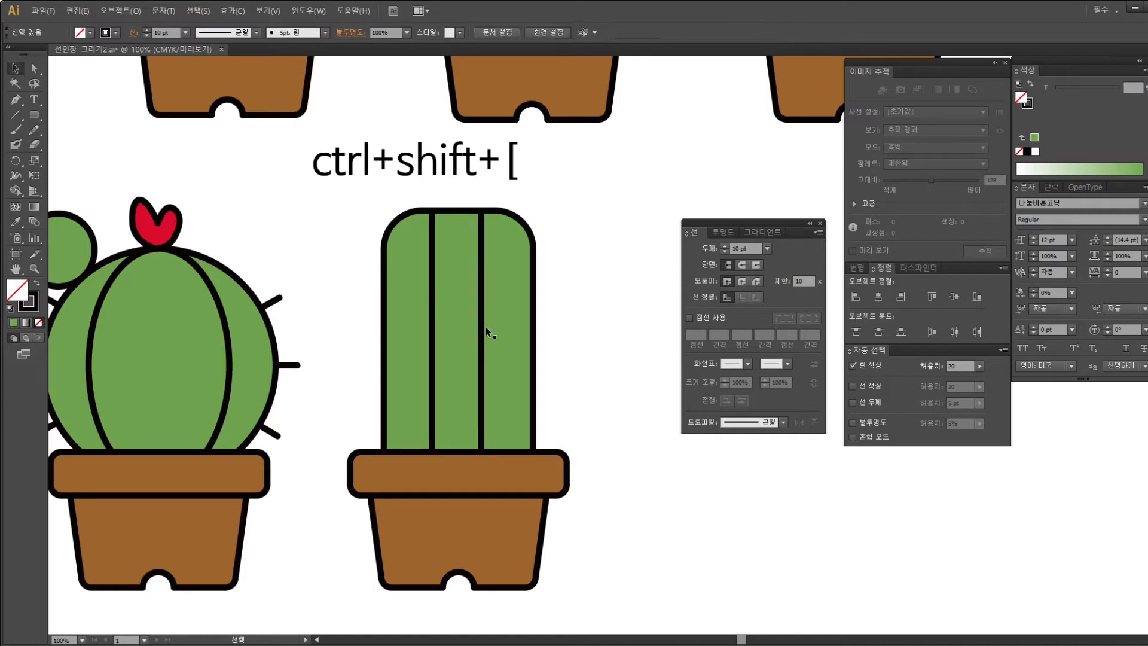
Nudge the right vertical line on the cactus body 6 px to the right
{"action": "left_click", "coordinate": [482, 307]}
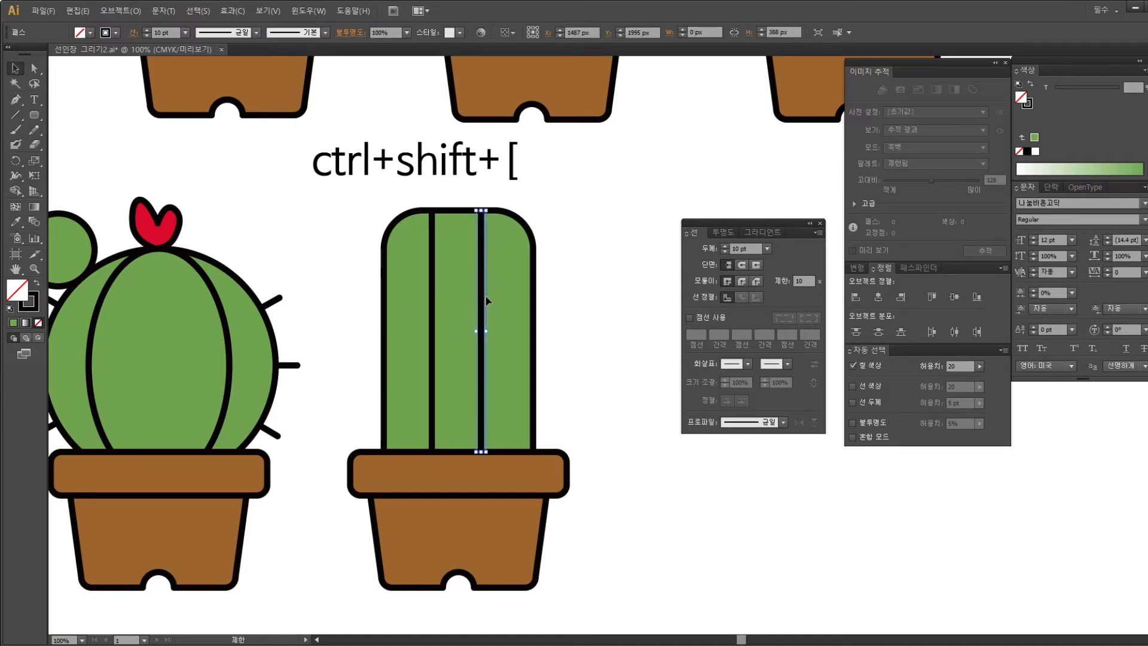
{"action": "key", "text": "Right"}
{"action": "key", "text": "Right"}
{"action": "key", "text": "Right"}
{"action": "key", "text": "Right"}
{"action": "key", "text": "Right"}
{"action": "key", "text": "Right"}
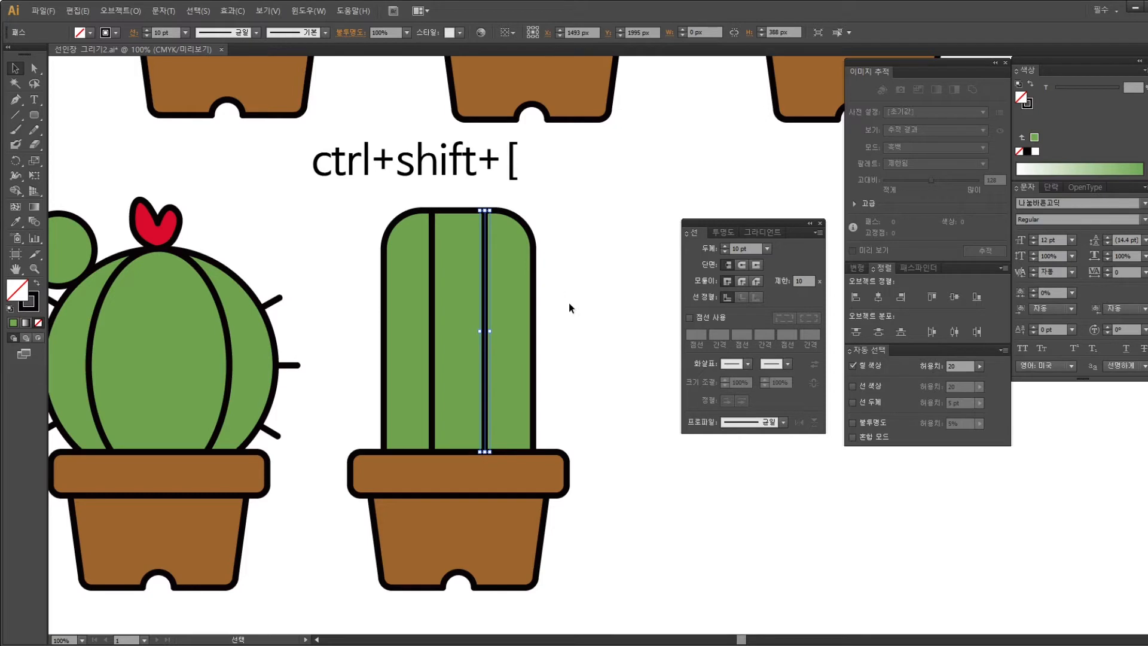
Group the two vertical lines on the cactus body, keeping the group in its original position
{"action": "left_click", "coordinate": [432, 258]}
{"action": "left_click", "coordinate": [485, 242], "text": "shift"}
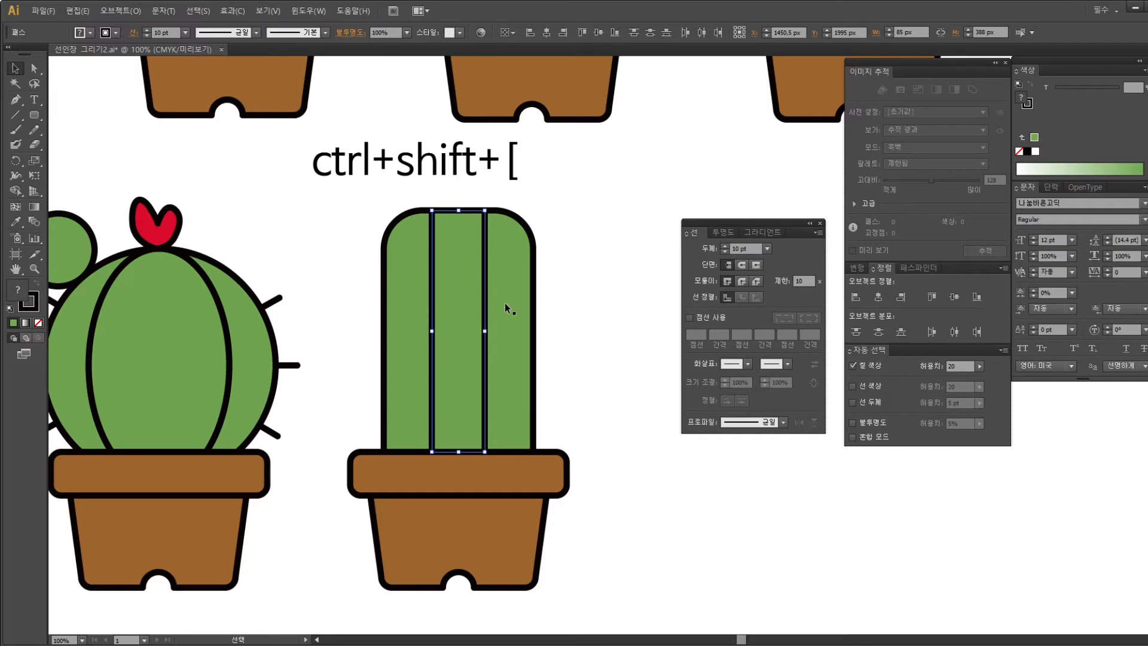
{"action": "key", "text": "a"}
{"action": "key", "text": "ctrl+g"}
{"action": "key", "text": "v"}
{"action": "left_click_drag", "start_coordinate": [486, 267], "coordinate": [564, 249]}
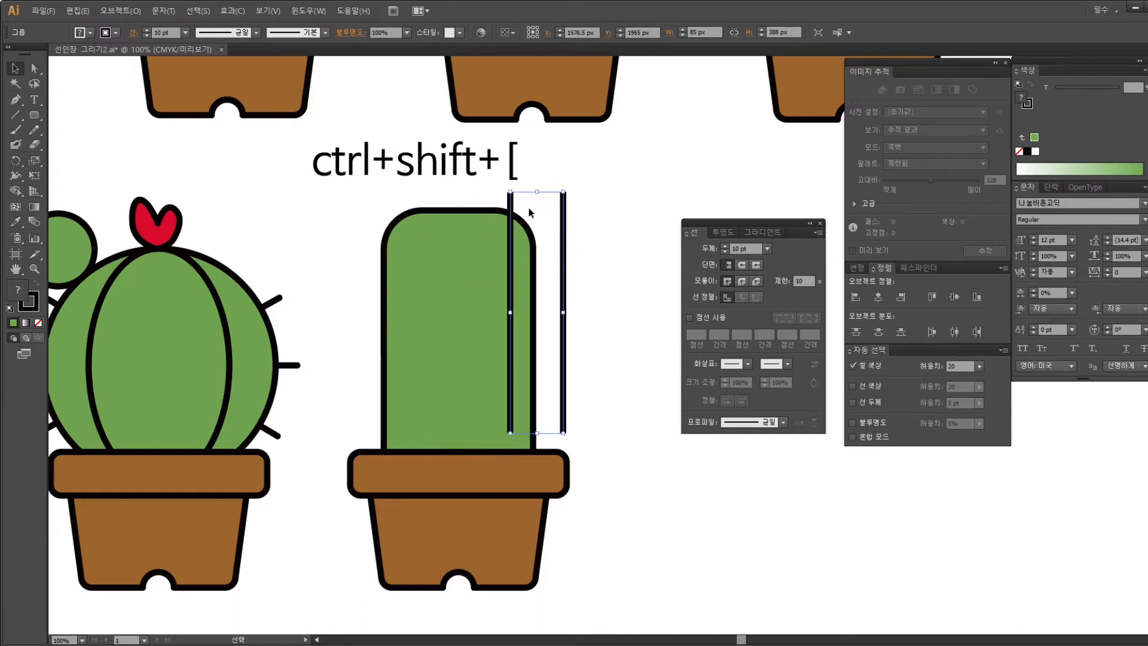
{"action": "key", "text": "ctrl+z"}
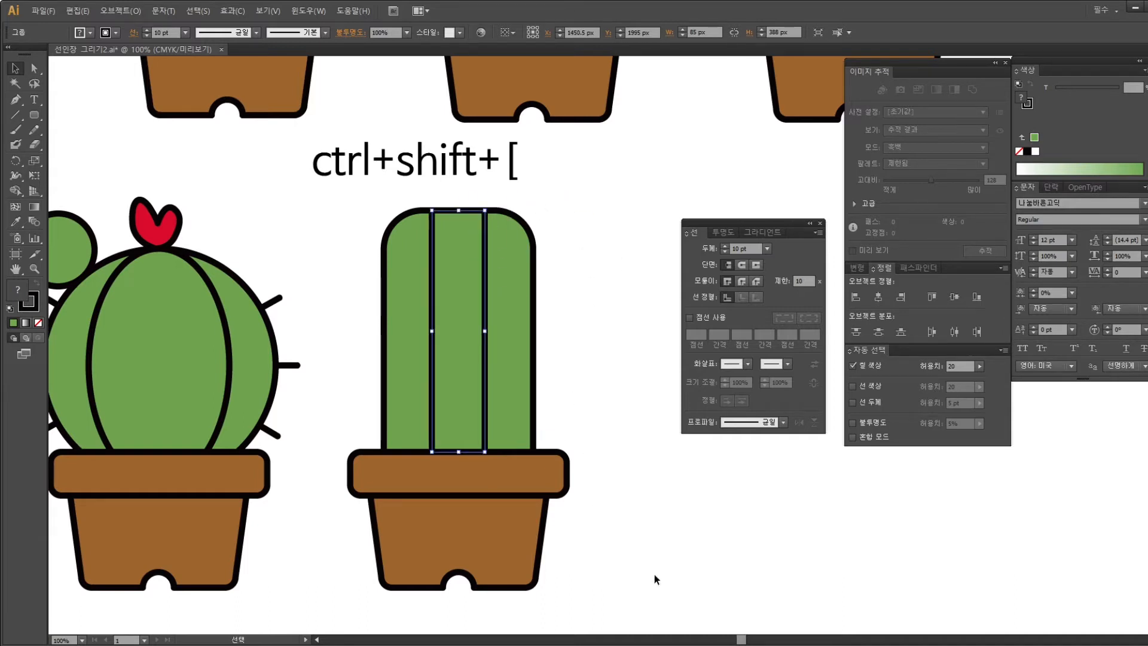
Align the line group, the cactus body and both pot parts on their horizontal centers
{"action": "left_click_drag", "start_coordinate": [608, 540], "coordinate": [327, 211]}
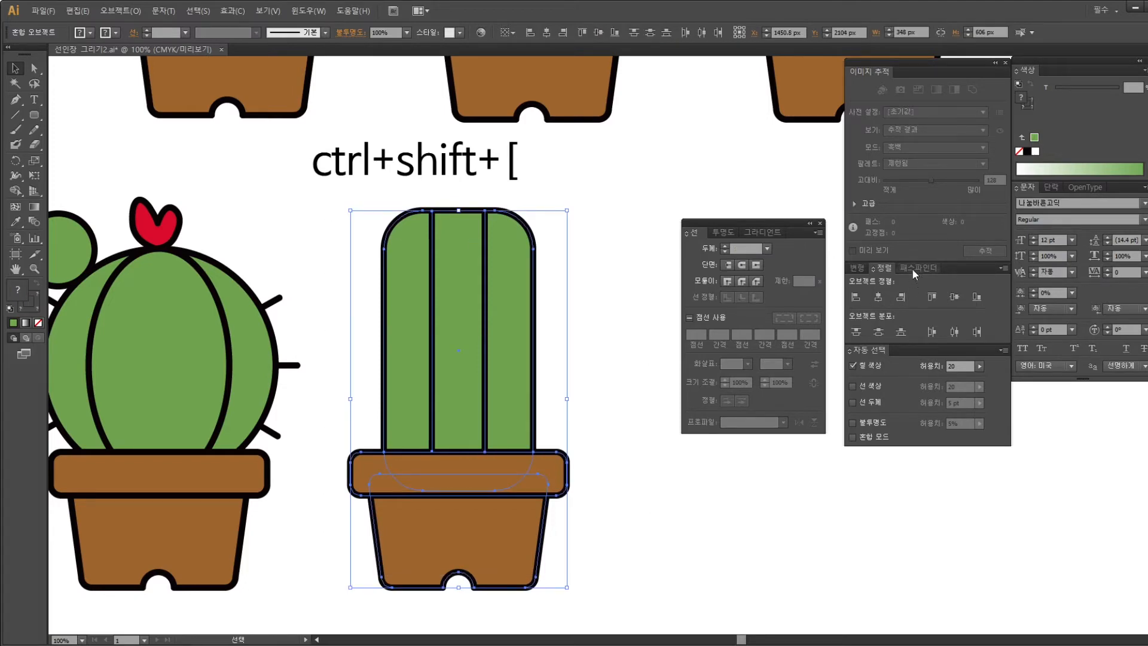
{"action": "left_click", "coordinate": [879, 297]}
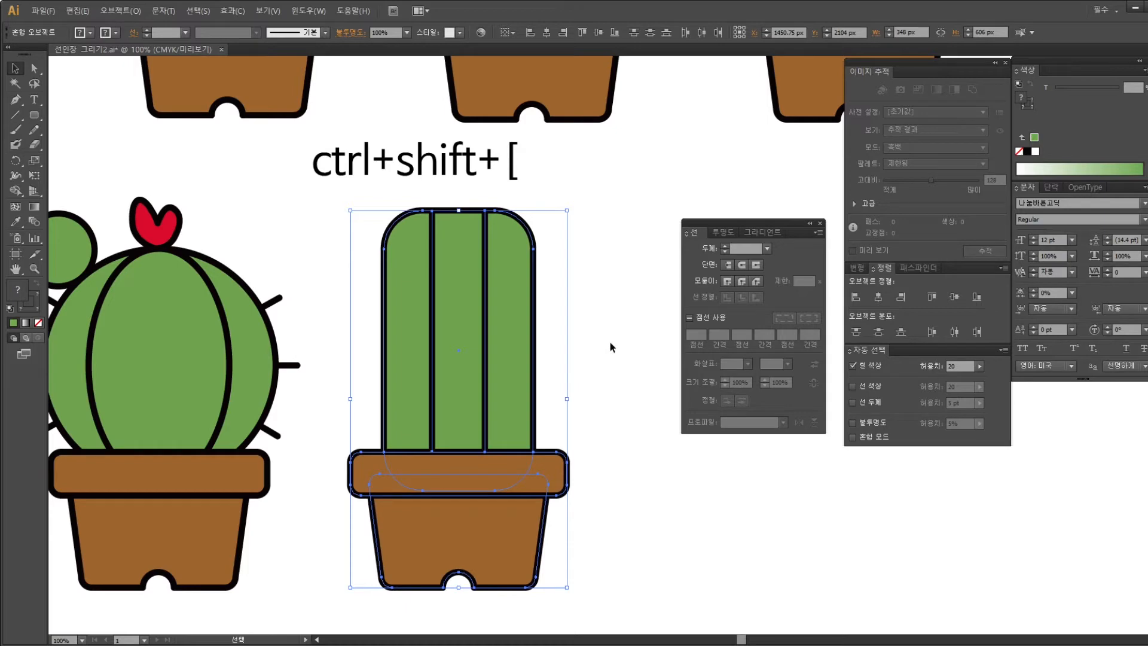
{"action": "left_click", "coordinate": [603, 378]}
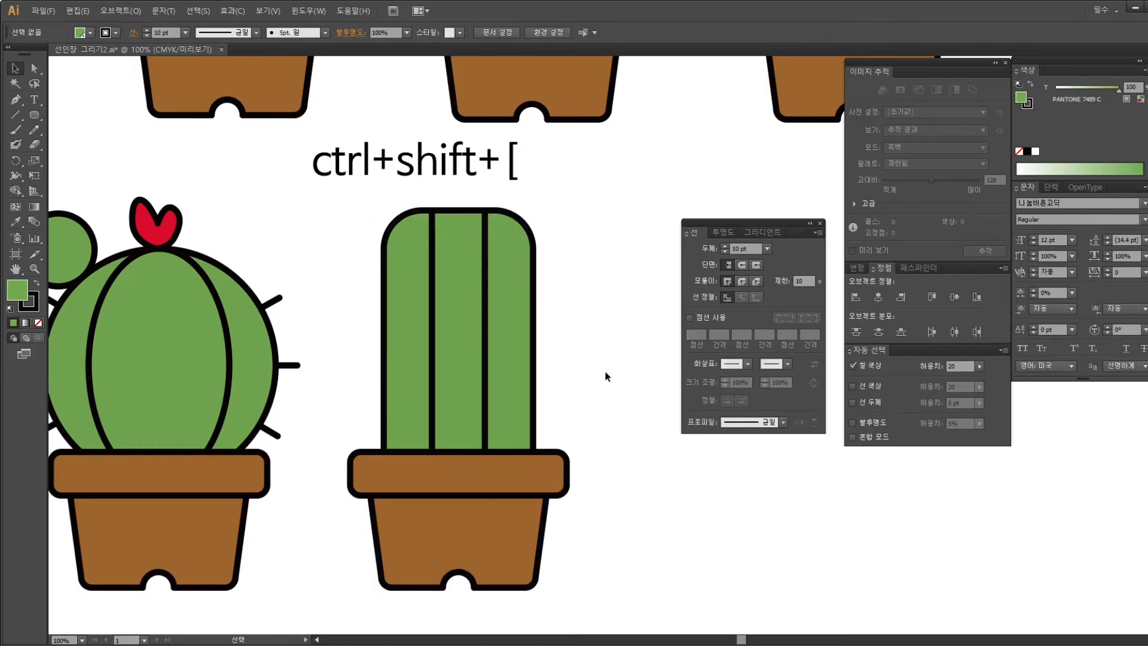
Draw an upright rounded rectangle about 84 by 201 px beside the cactus body's upper right, adjusting its corner radius
{"action": "left_click_drag", "start_coordinate": [520, 358], "coordinate": [599, 490]}
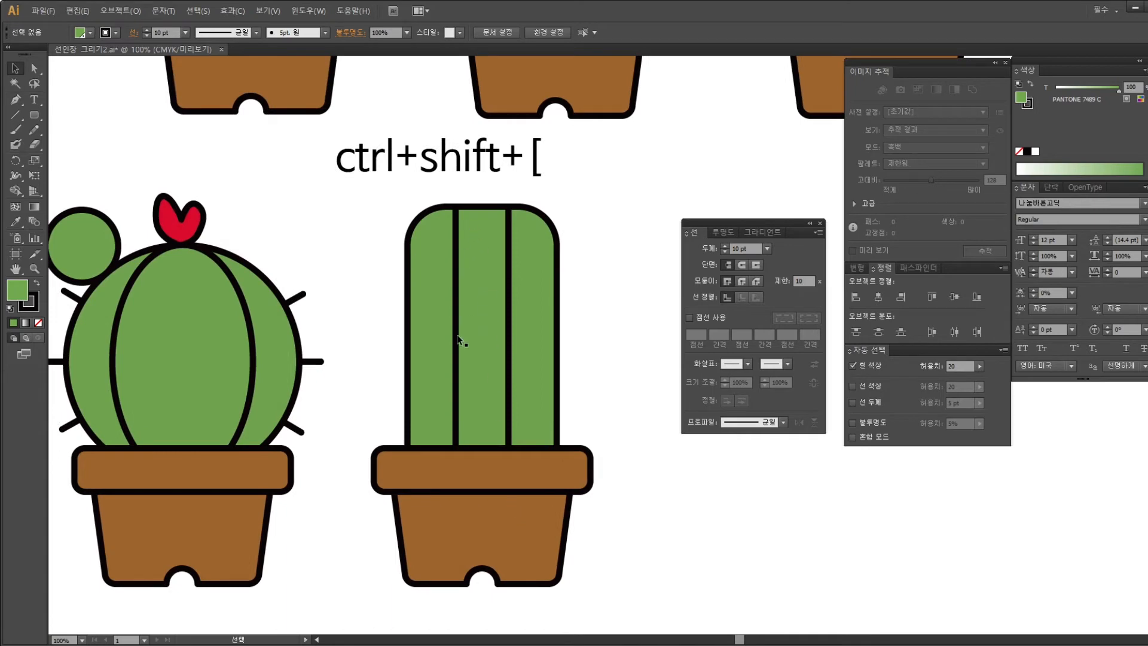
{"action": "key", "text": "space"}
{"action": "left_click_drag", "start_coordinate": [513, 361], "coordinate": [495, 378]}
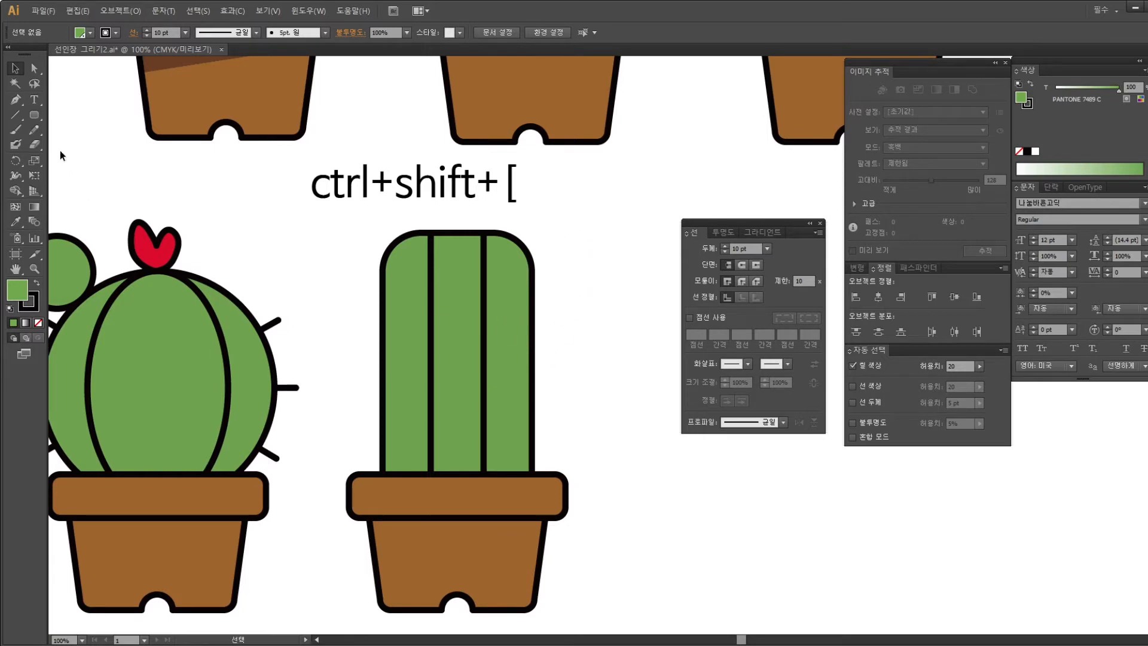
{"action": "left_click", "coordinate": [34, 114]}
{"action": "left_click_drag", "start_coordinate": [561, 230], "coordinate": [617, 360]}
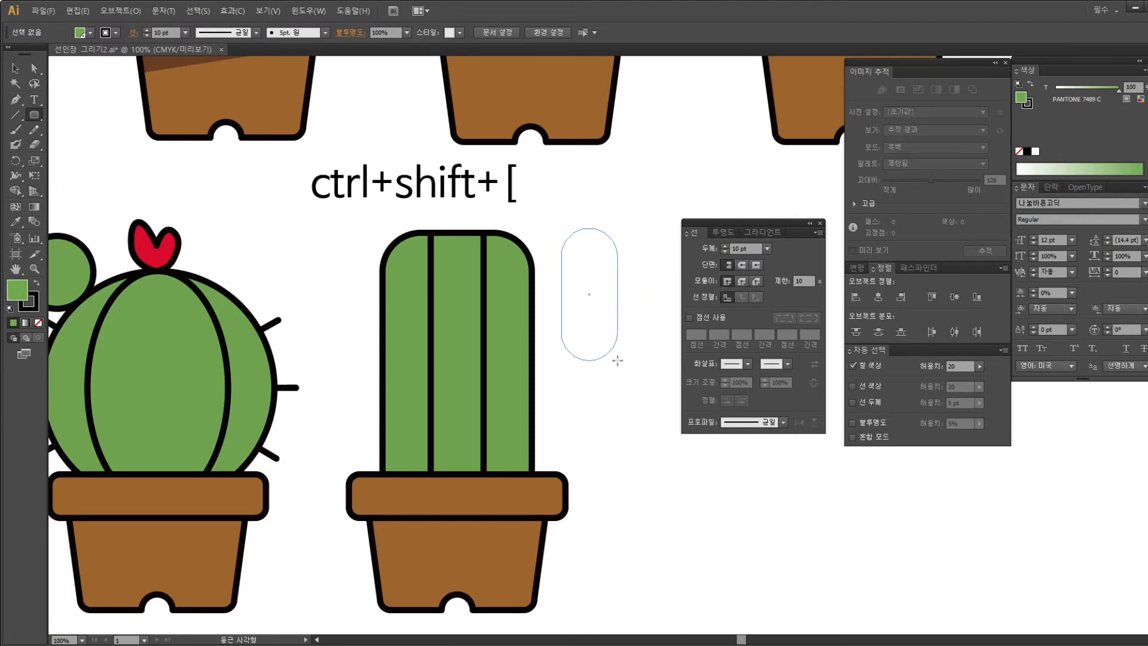
{"action": "mouse_move", "coordinate": [617, 360]}
{"action": "left_mouse_down"}
{"action": "mouse_move", "coordinate": [613, 342]}
{"action": "mouse_move", "coordinate": [615, 356]}
{"action": "left_mouse_up"}
{"action": "key", "text": "Down"}
{"action": "key", "text": "Down"}
{"action": "key", "text": "Down"}
{"action": "key", "text": "Down"}
{"action": "key", "text": "Down"}
{"action": "key", "text": "Down"}
{"action": "key", "text": "Up"}
{"action": "key", "text": "Up"}
{"action": "key", "text": "Up"}
{"action": "key", "text": "Up"}
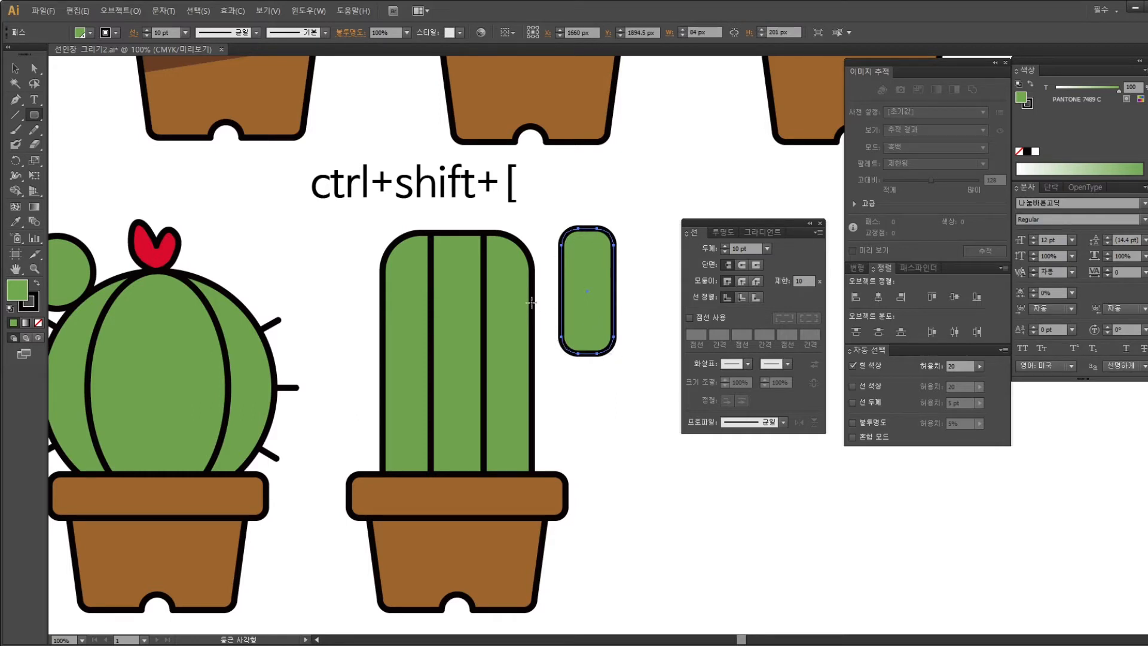
Draw a horizontal rounded rectangle about 95 by 62 px connecting the cactus body's right edge to the upright piece's lower end
{"action": "left_click_drag", "start_coordinate": [530, 307], "coordinate": [614, 354]}
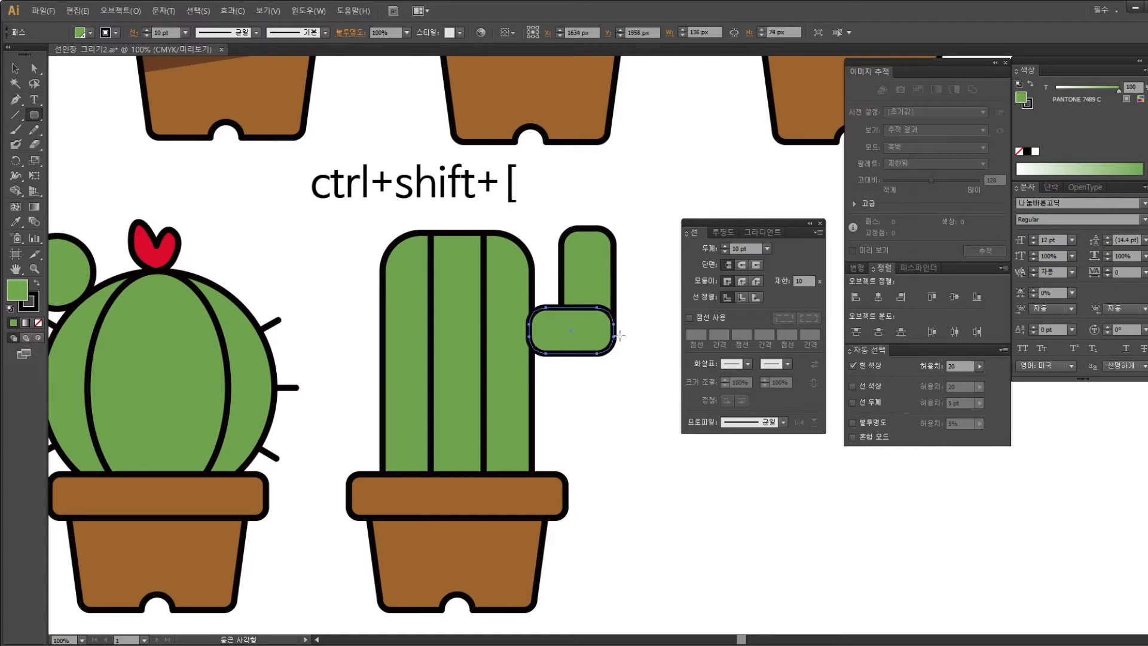
{"action": "key", "text": "ctrl+z"}
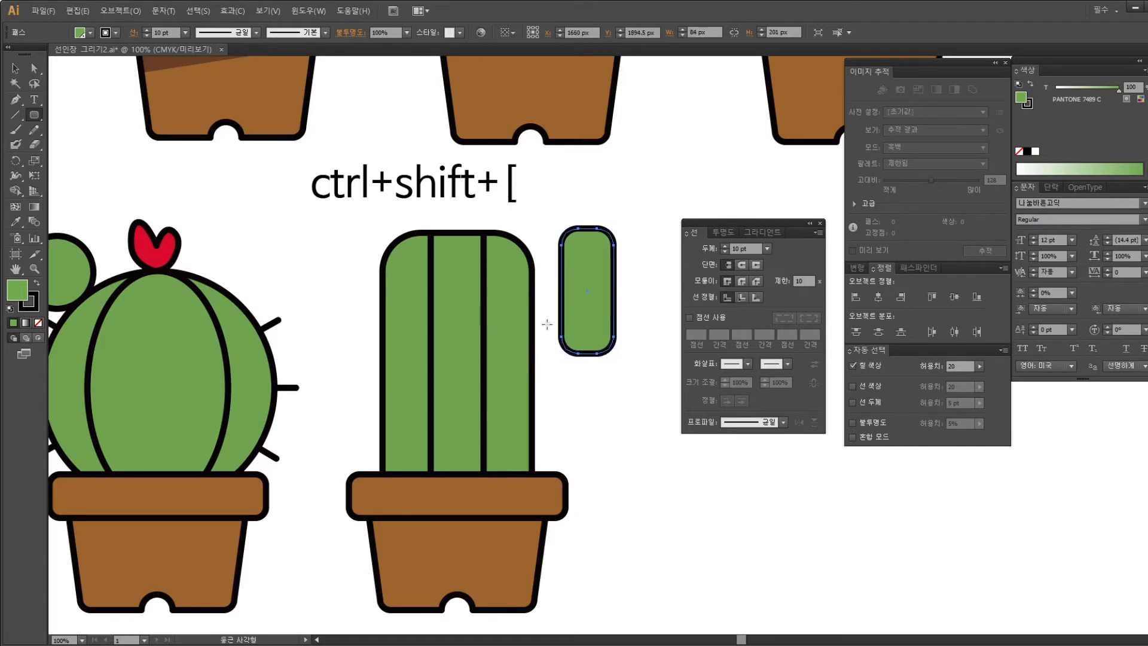
{"action": "left_click_drag", "start_coordinate": [532, 314], "coordinate": [590, 353]}
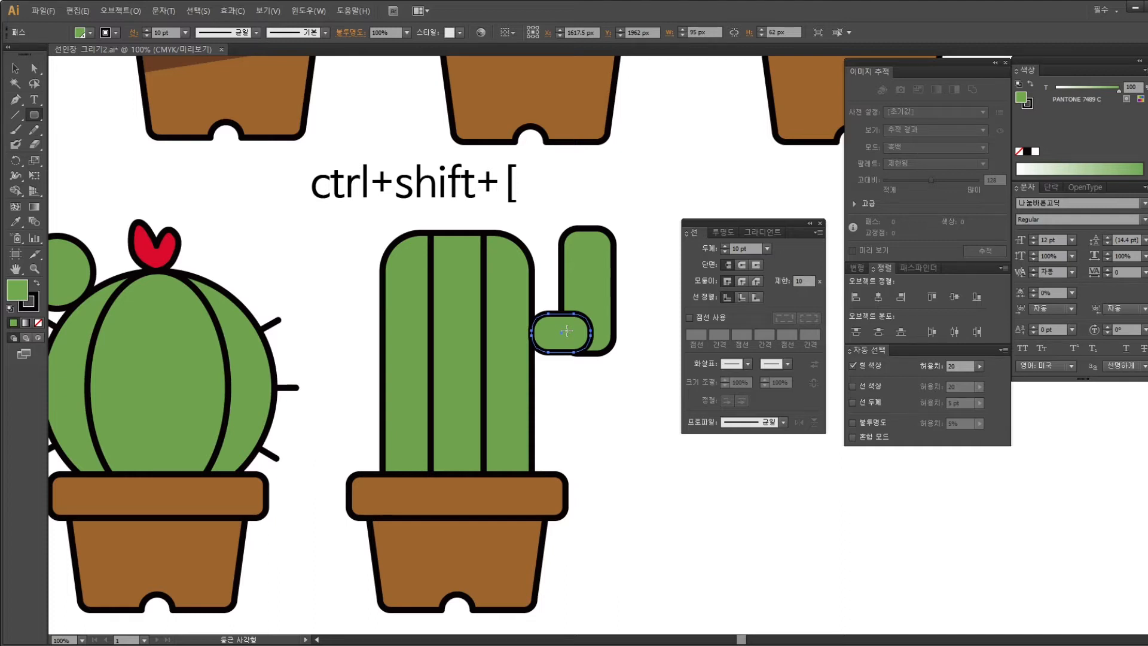
Remove the short horizontal rounded rectangle from the arm and select the remaining upright piece
{"action": "key", "text": "ctrl+shift+bracketleft"}
{"action": "left_click", "coordinate": [610, 286]}
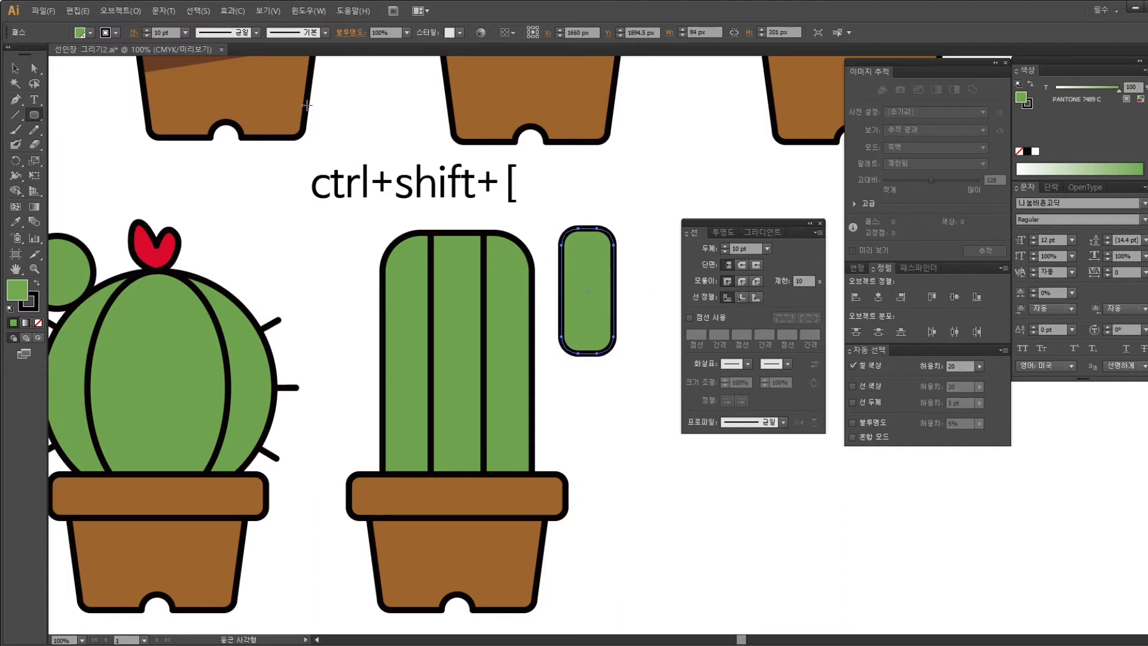
{"action": "left_click", "coordinate": [16, 67]}
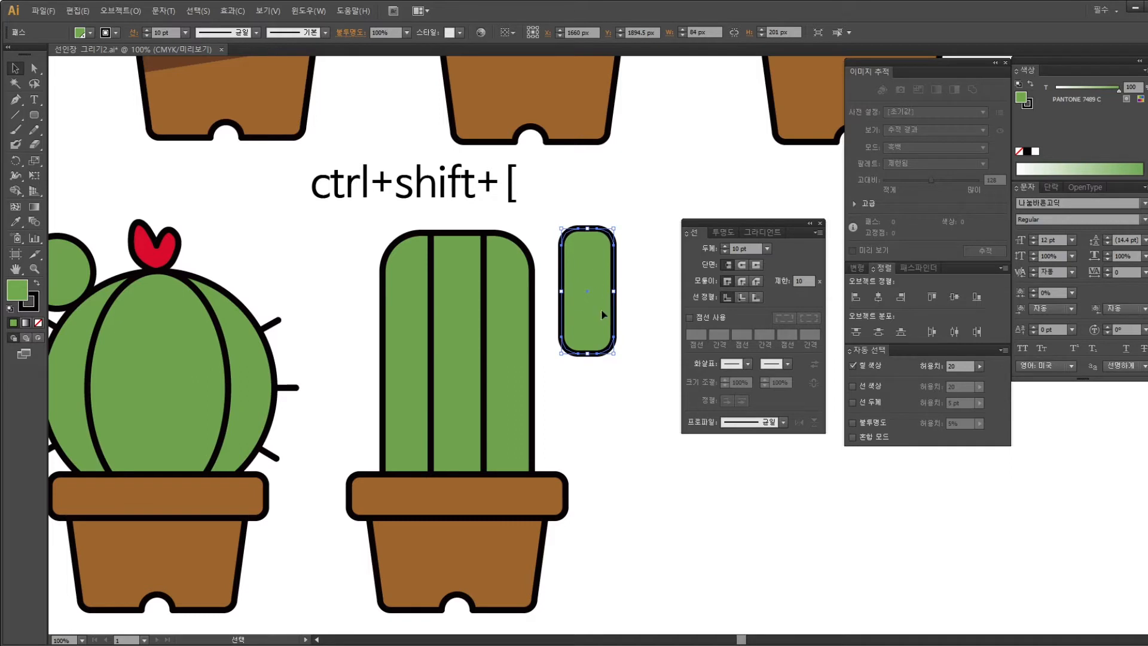
{"action": "key", "text": "alt"}
{"action": "key", "text": "alt"}
{"action": "left_click_drag", "start_coordinate": [594, 268], "coordinate": [535, 277]}
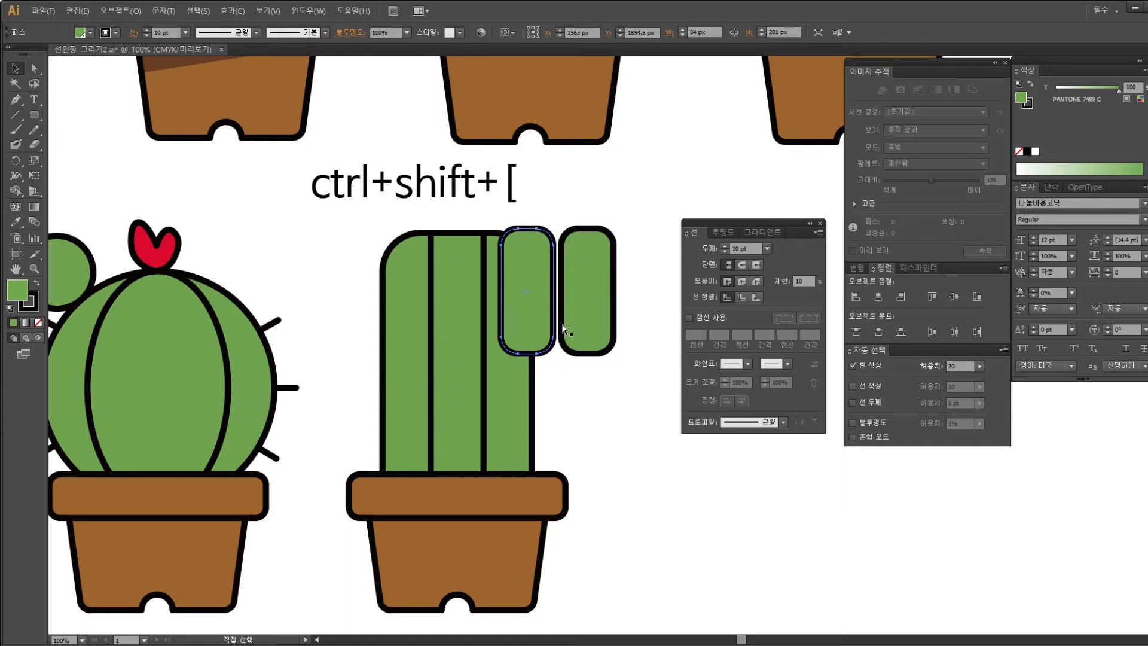
{"action": "key", "text": "ctrl+z"}
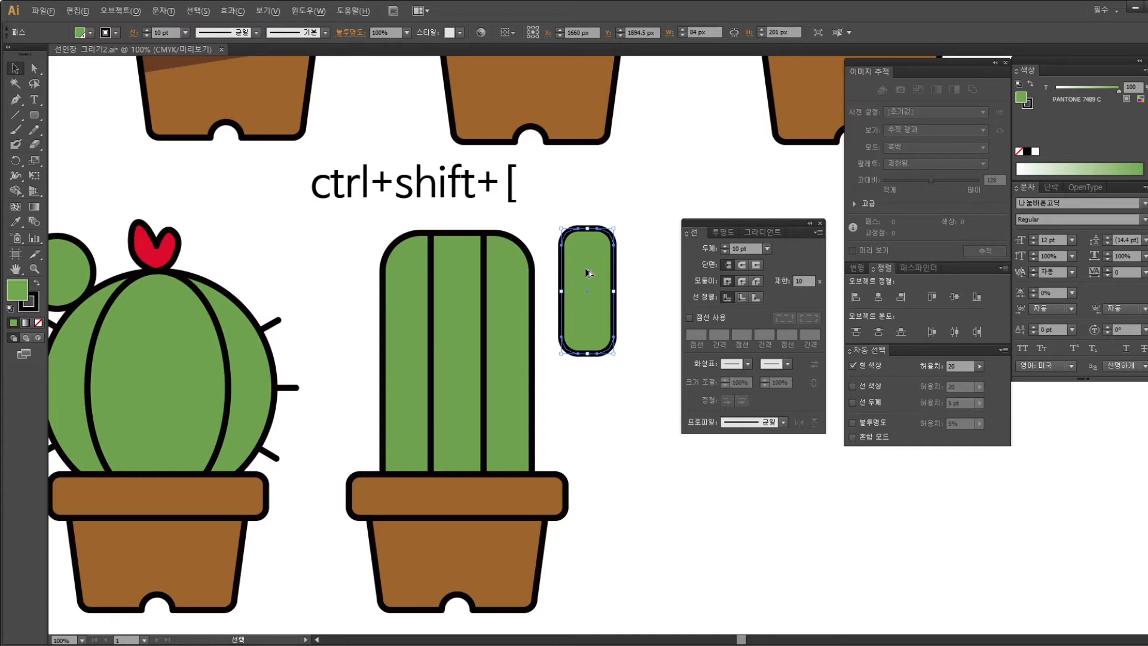
Duplicate the upright arm piece, rotate the copy 90 degrees and place it across the upright piece's lower end
{"action": "left_click_drag", "start_coordinate": [593, 258], "coordinate": [523, 260]}
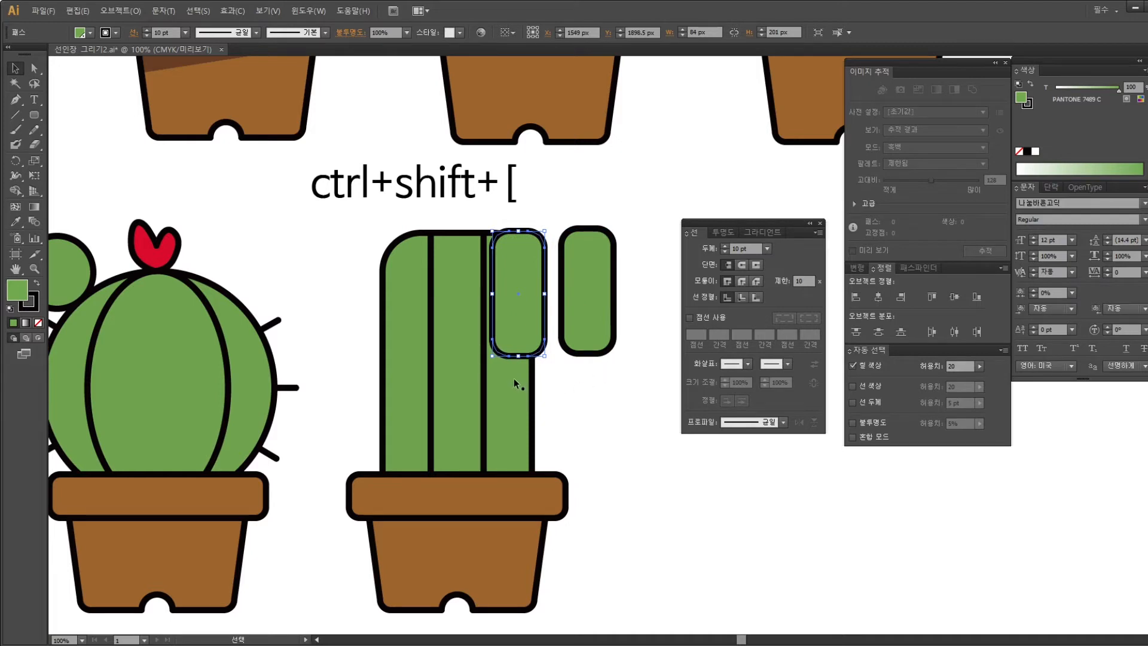
{"action": "left_click_drag", "start_coordinate": [542, 360], "coordinate": [594, 331]}
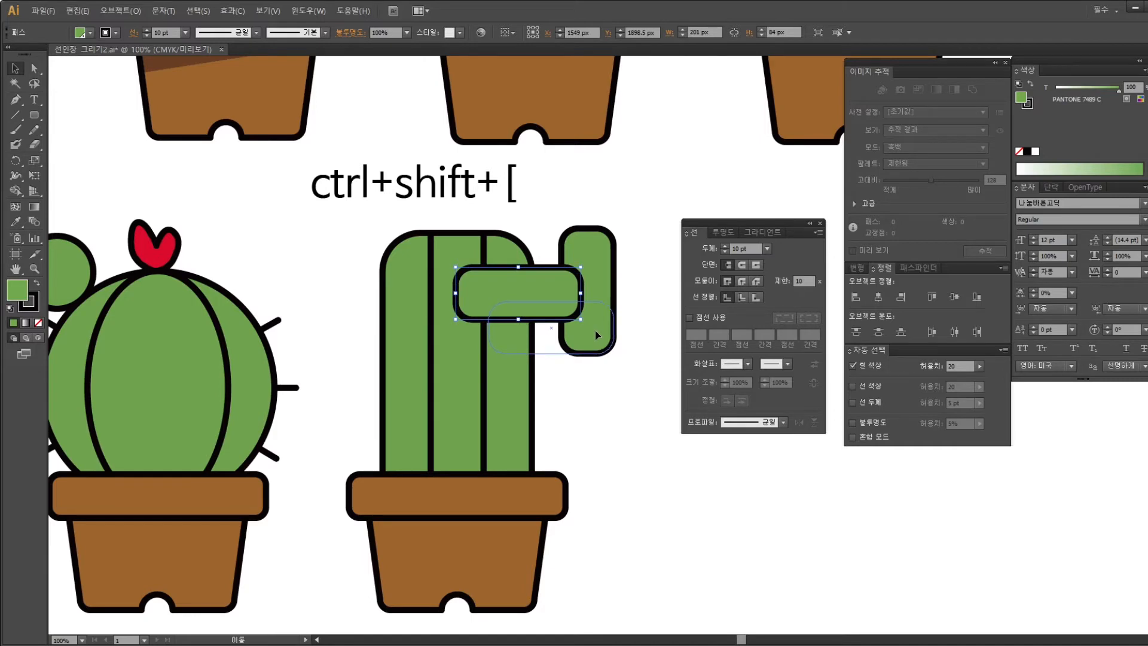
{"action": "left_click_drag", "start_coordinate": [596, 331], "coordinate": [596, 331]}
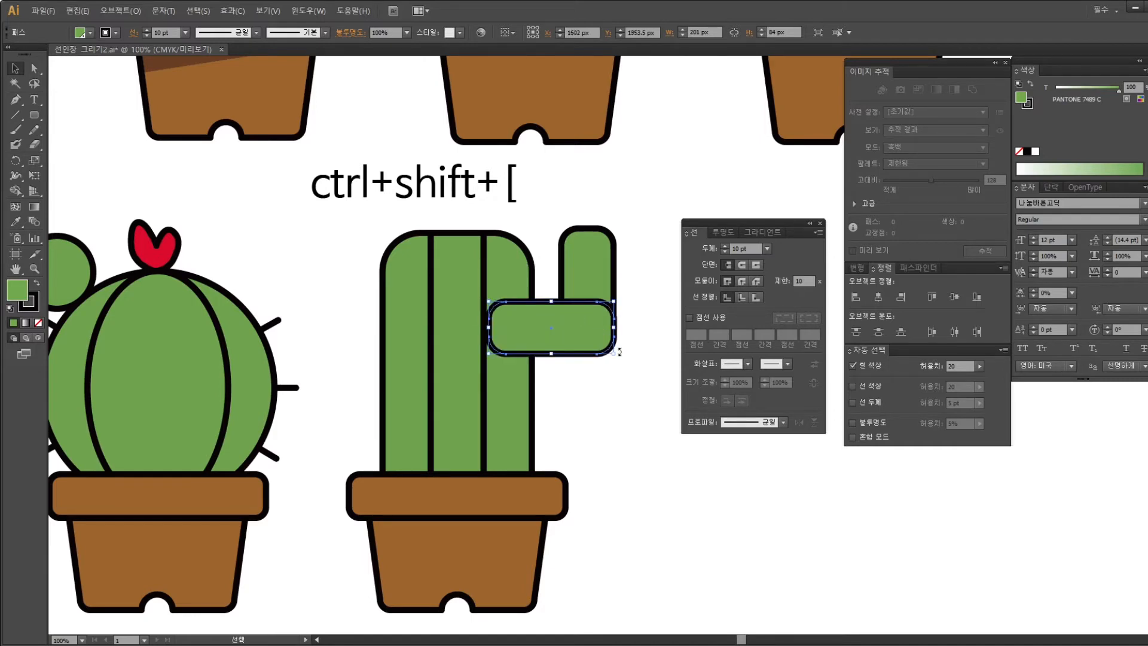
Align the two arm pieces on their right and bottom edges and send them behind the cactus body
{"action": "left_click_drag", "start_coordinate": [620, 416], "coordinate": [561, 251]}
{"action": "left_click", "coordinate": [614, 33]}
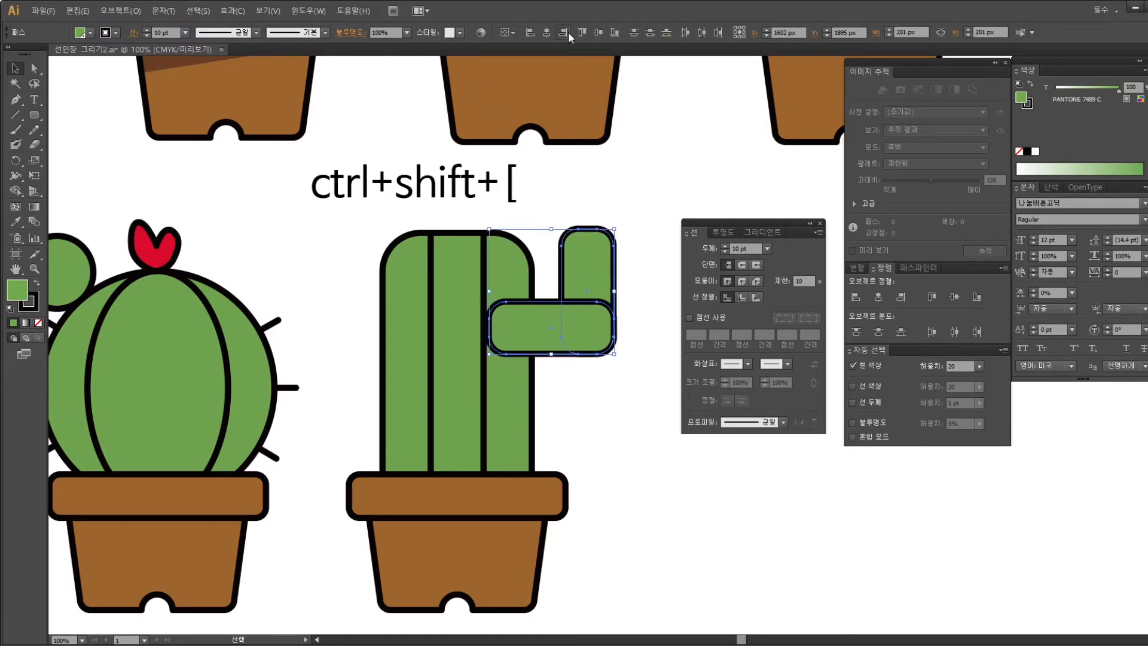
{"action": "left_click", "coordinate": [630, 457]}
{"action": "left_click", "coordinate": [595, 333]}
{"action": "key", "text": "ctrl+shift+bracketleft"}
{"action": "key", "text": "a"}
{"action": "key", "text": "ctrl+equal"}
{"action": "key", "text": "v"}
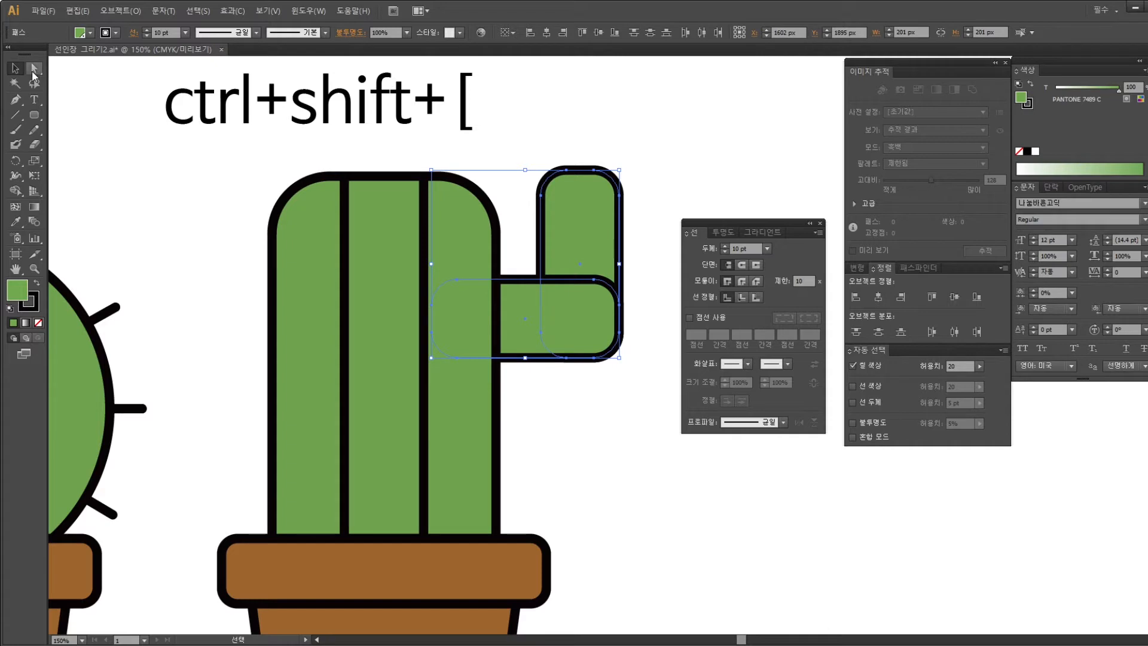
{"action": "left_click", "coordinate": [635, 399]}
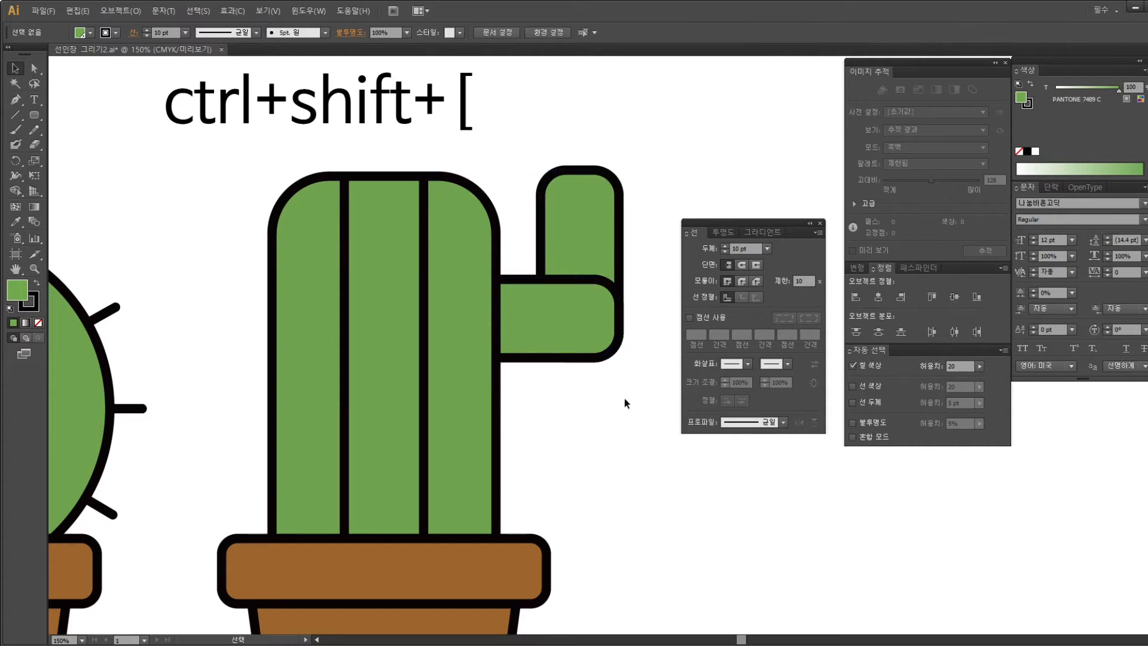
{"action": "left_click_drag", "start_coordinate": [616, 406], "coordinate": [564, 220]}
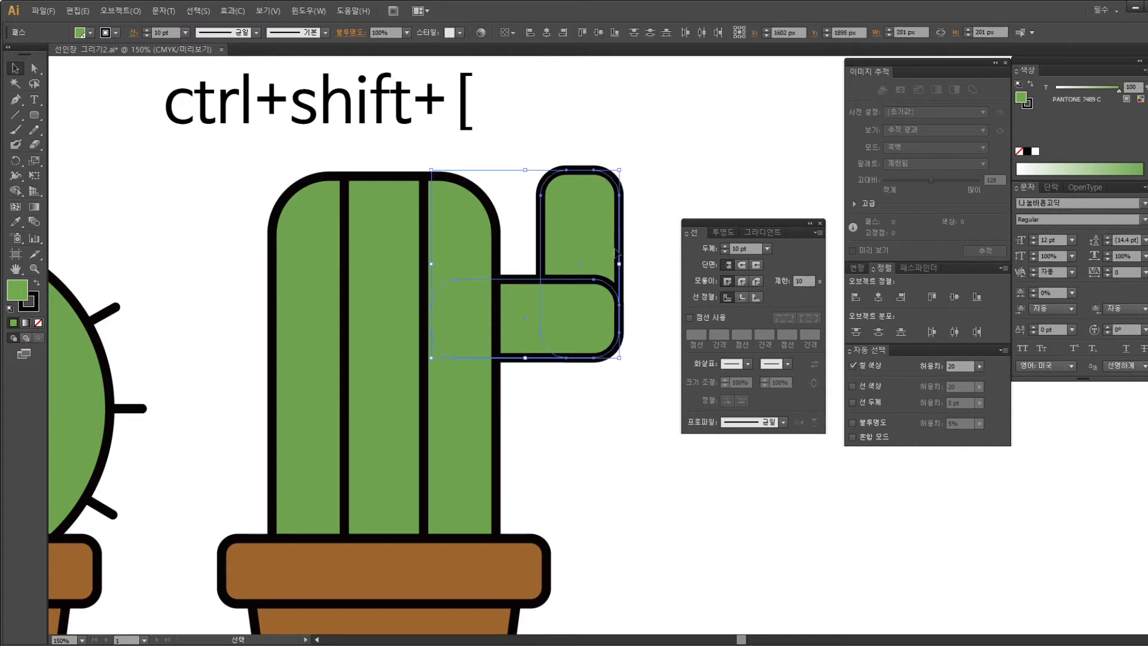
{"action": "key", "text": "ctrl+shift+bracketleft"}
{"action": "left_click", "coordinate": [610, 390]}
{"action": "left_click_drag", "start_coordinate": [615, 396], "coordinate": [540, 177]}
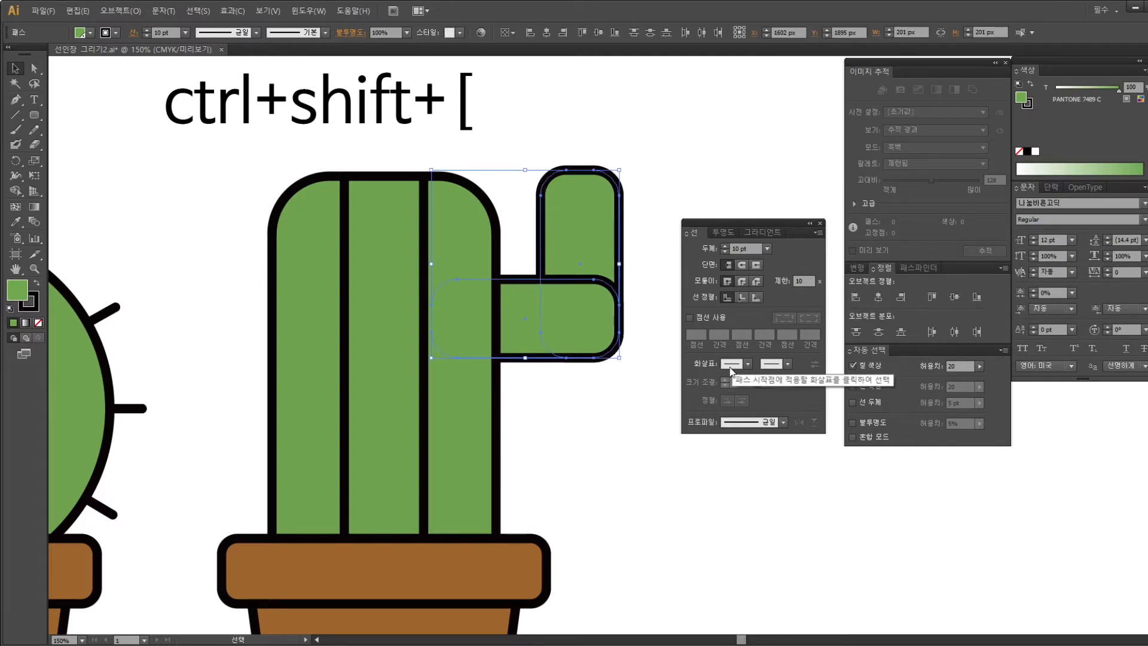
Shift the horizontal arm piece slightly up and right, and align both arm pieces on their right and bottom edges
{"action": "left_click", "coordinate": [589, 427]}
{"action": "left_click_drag", "start_coordinate": [547, 322], "coordinate": [557, 324]}
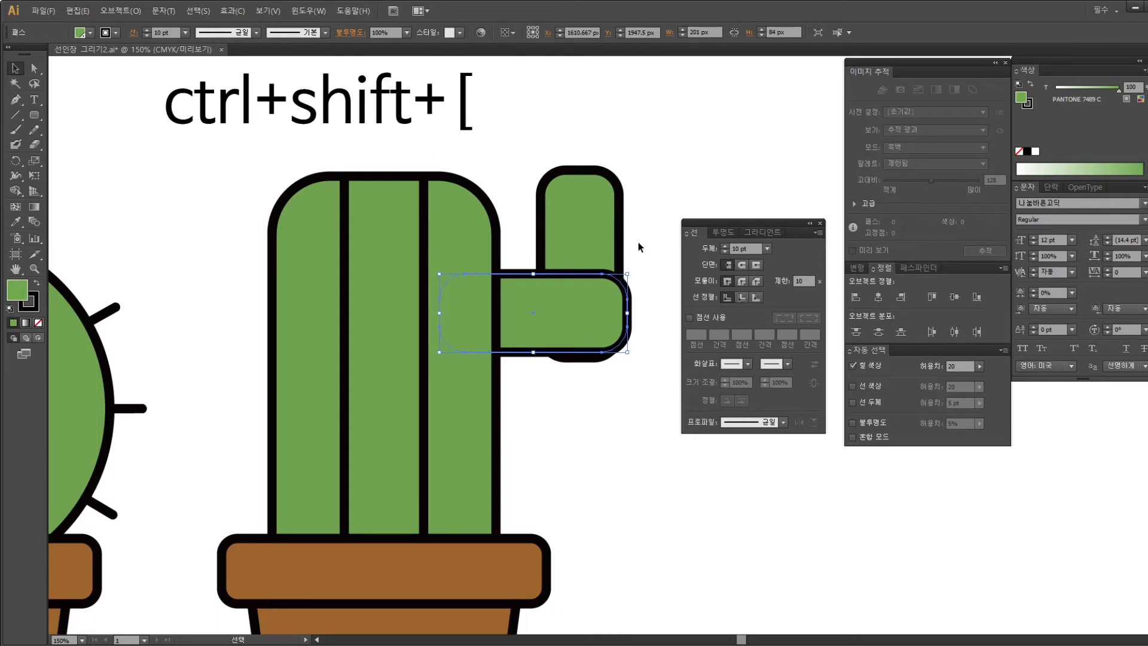
{"action": "left_click", "coordinate": [631, 259]}
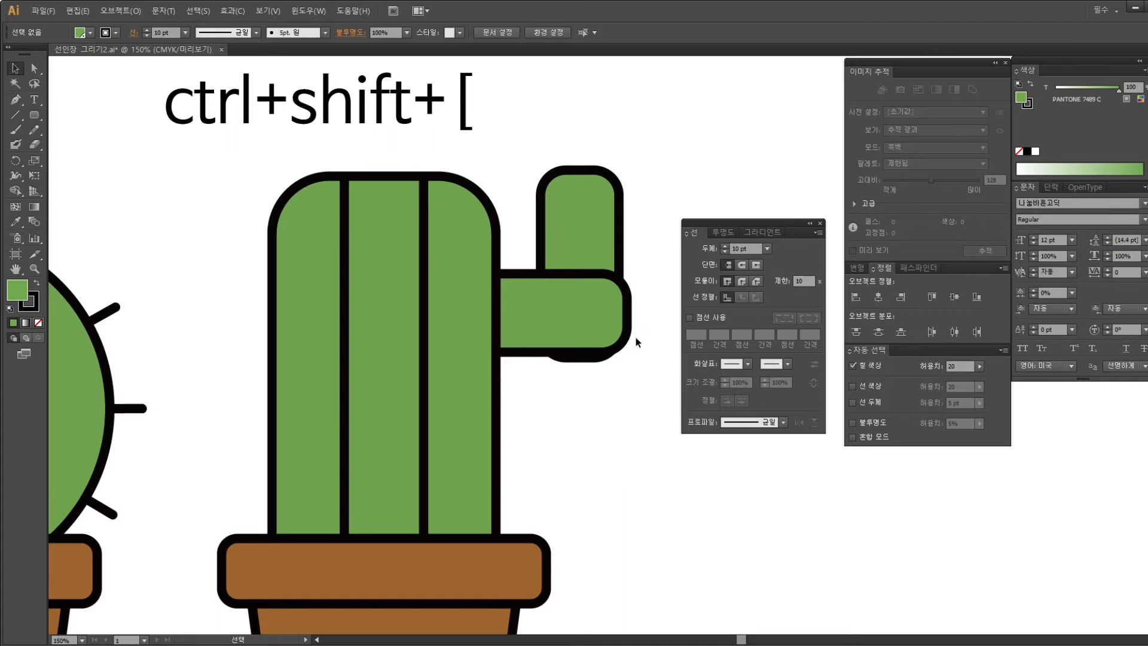
{"action": "left_click_drag", "start_coordinate": [637, 395], "coordinate": [536, 132]}
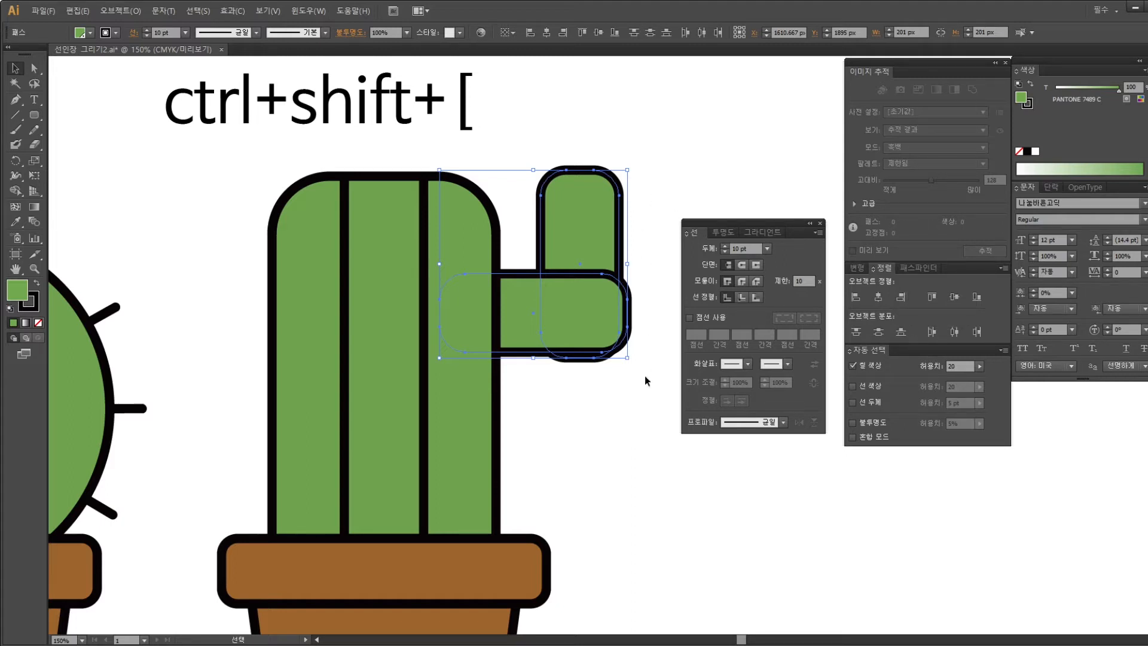
{"action": "left_click", "coordinate": [901, 297]}
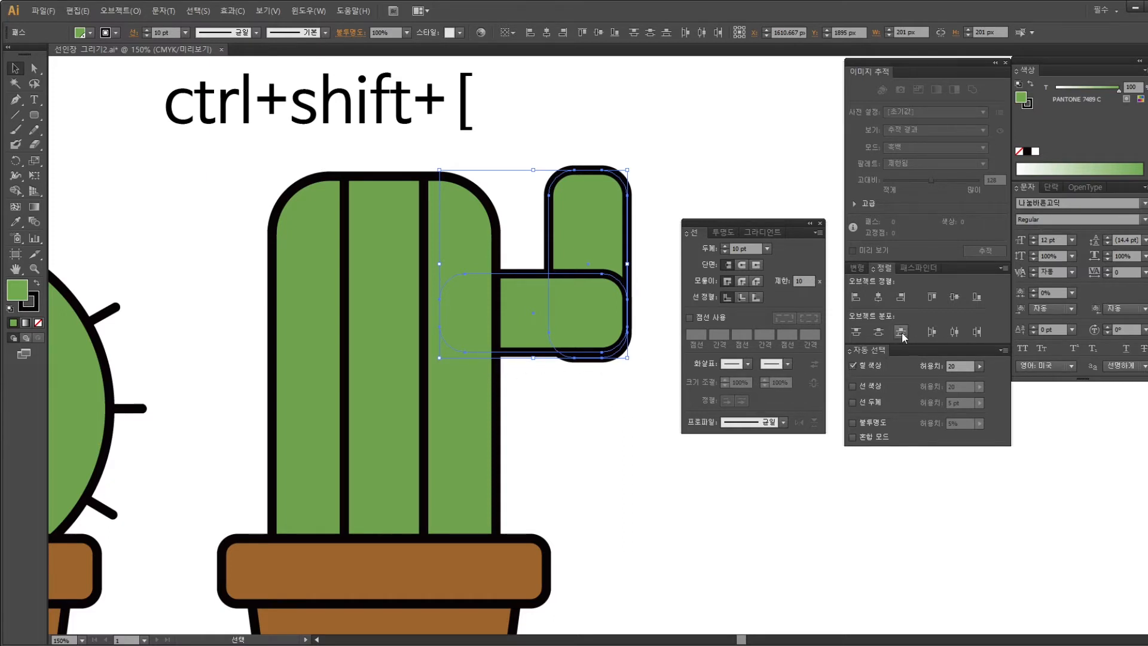
{"action": "left_click", "coordinate": [976, 299]}
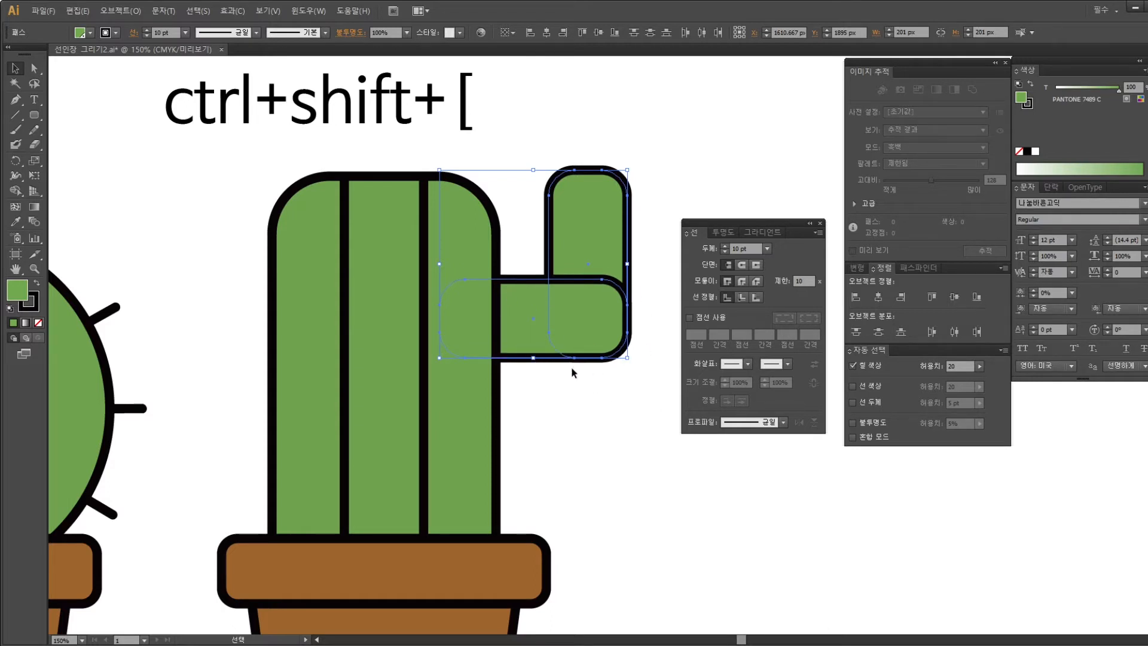
Examine up close how the two arm pieces' outlines overlap at the arm's lower outer corner
{"action": "key", "text": "a"}
{"action": "key", "text": "ctrl+plus"}
{"action": "key", "text": "ctrl+plus"}
{"action": "key", "text": "ctrl+plus"}
{"action": "key", "text": "ctrl+plus"}
{"action": "key", "text": "ctrl+plus"}
{"action": "key", "text": "ctrl+plus"}
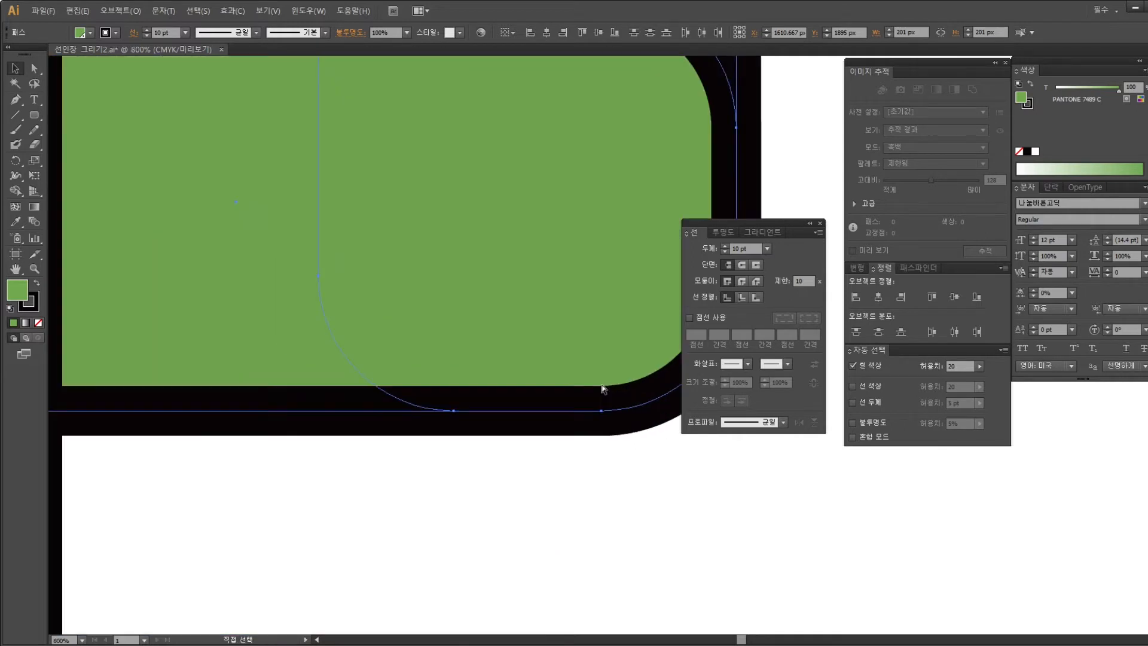
{"action": "scroll", "coordinate": [525, 374], "scroll_direction": "right", "scroll_amount": 5}
{"action": "scroll", "coordinate": [428, 448], "scroll_direction": "up", "scroll_amount": 3}
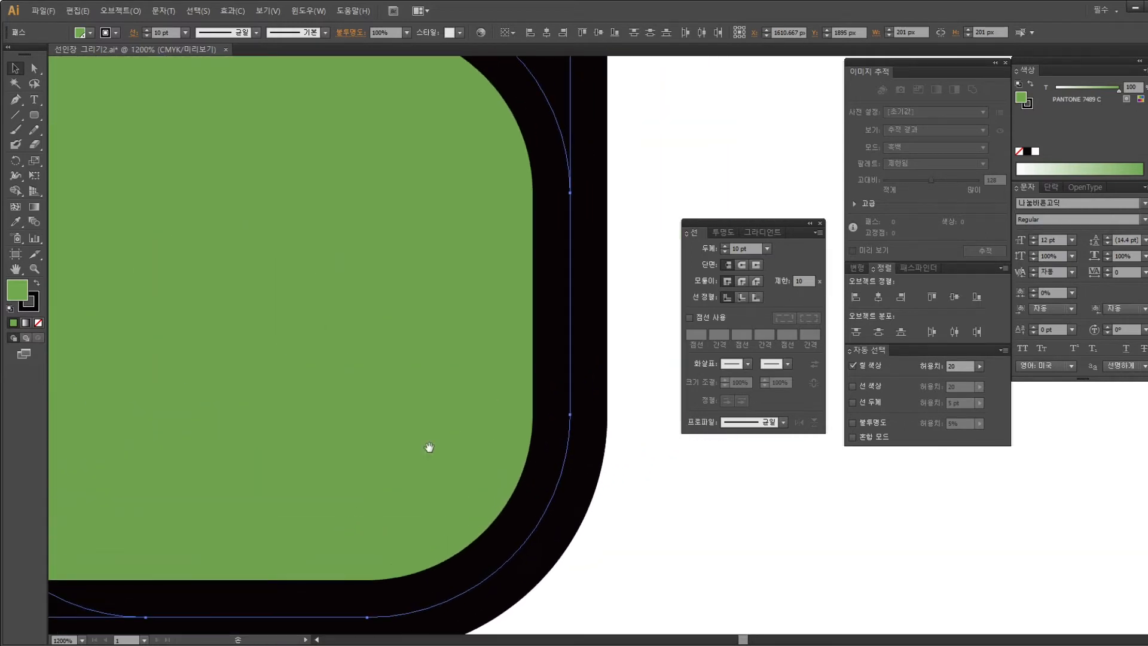
{"action": "scroll", "coordinate": [520, 479], "scroll_direction": "left", "scroll_amount": 4}
{"action": "scroll", "coordinate": [520, 478], "scroll_direction": "down", "scroll_amount": 3}
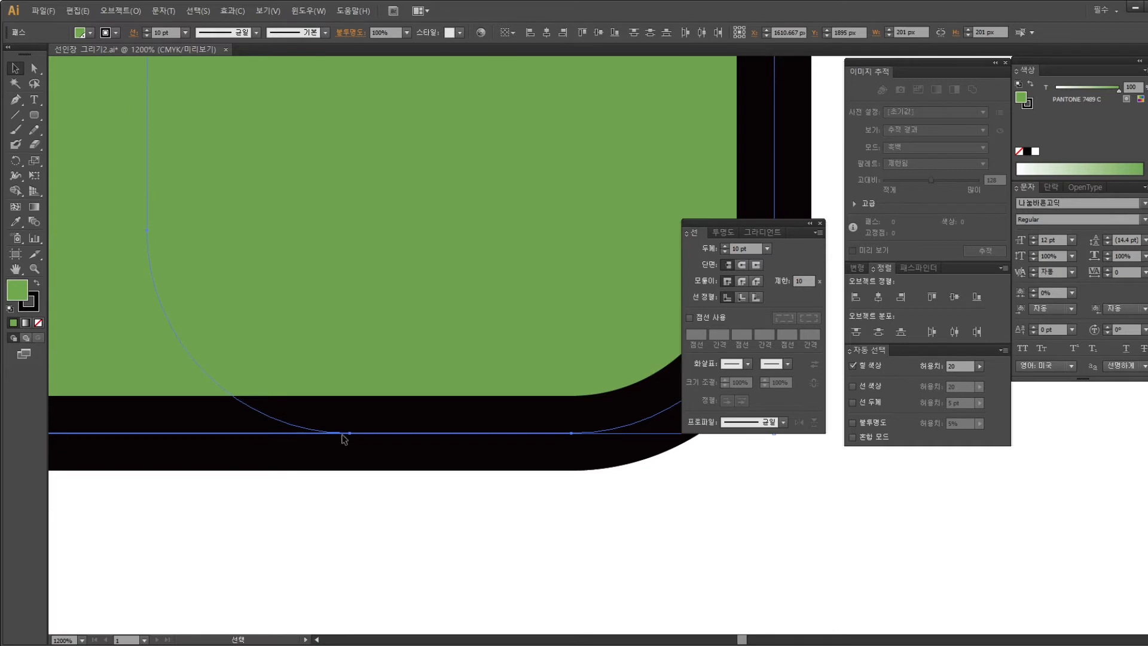
{"action": "key", "text": "ctrl+minus"}
{"action": "key", "text": "ctrl+minus"}
{"action": "key", "text": "ctrl+minus"}
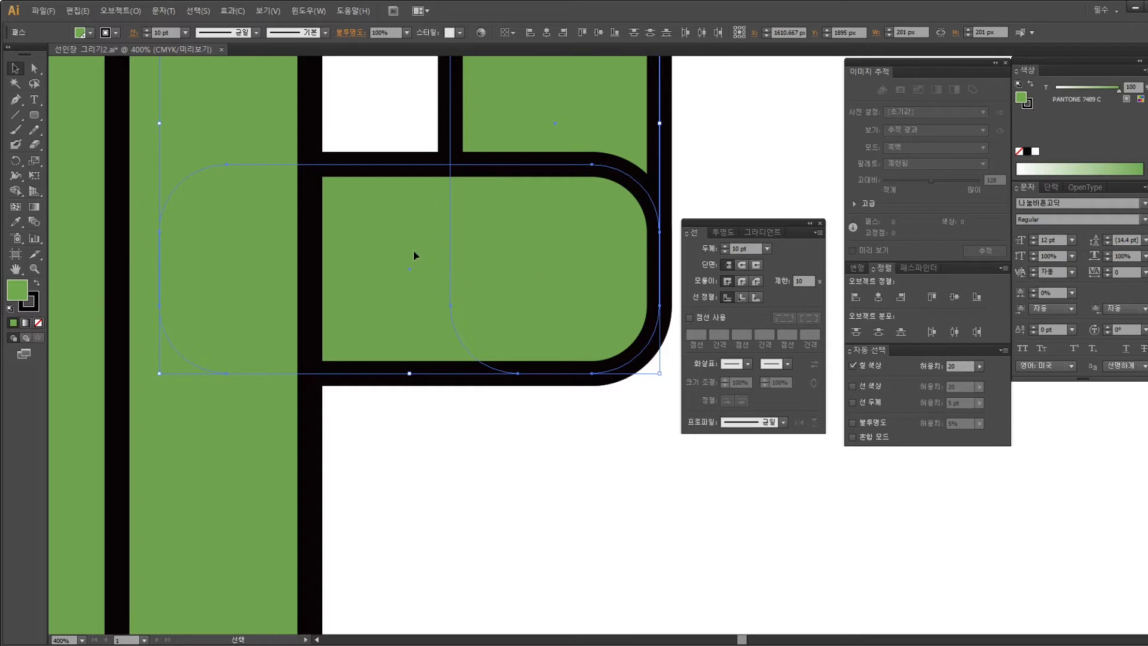
{"action": "scroll", "coordinate": [556, 335], "scroll_direction": "up", "scroll_amount": 3}
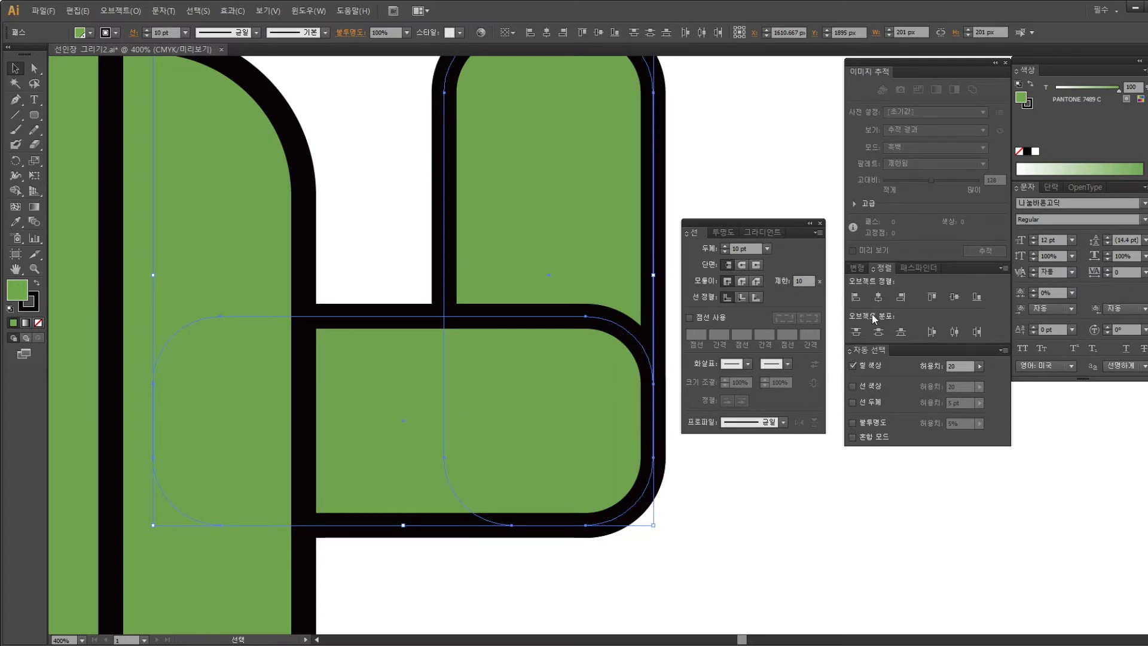
Merge the two arm pieces into one L-shaped arm with Pathfinder Unite, keeping it behind the cactus body
{"action": "left_click", "coordinate": [912, 268]}
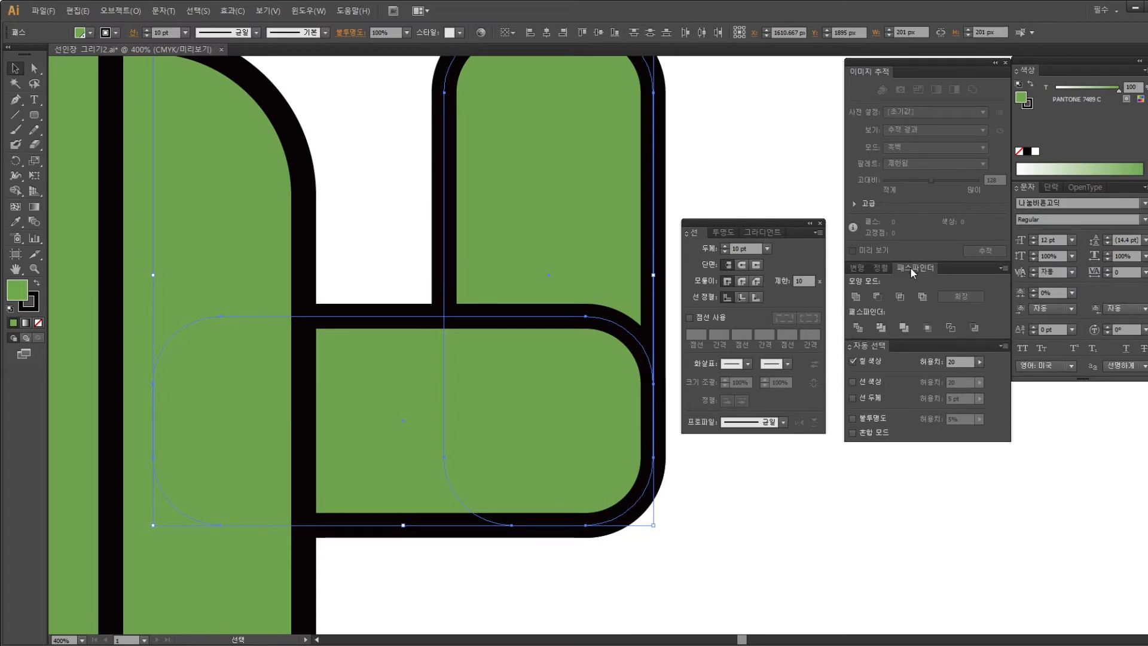
{"action": "left_click", "coordinate": [855, 297]}
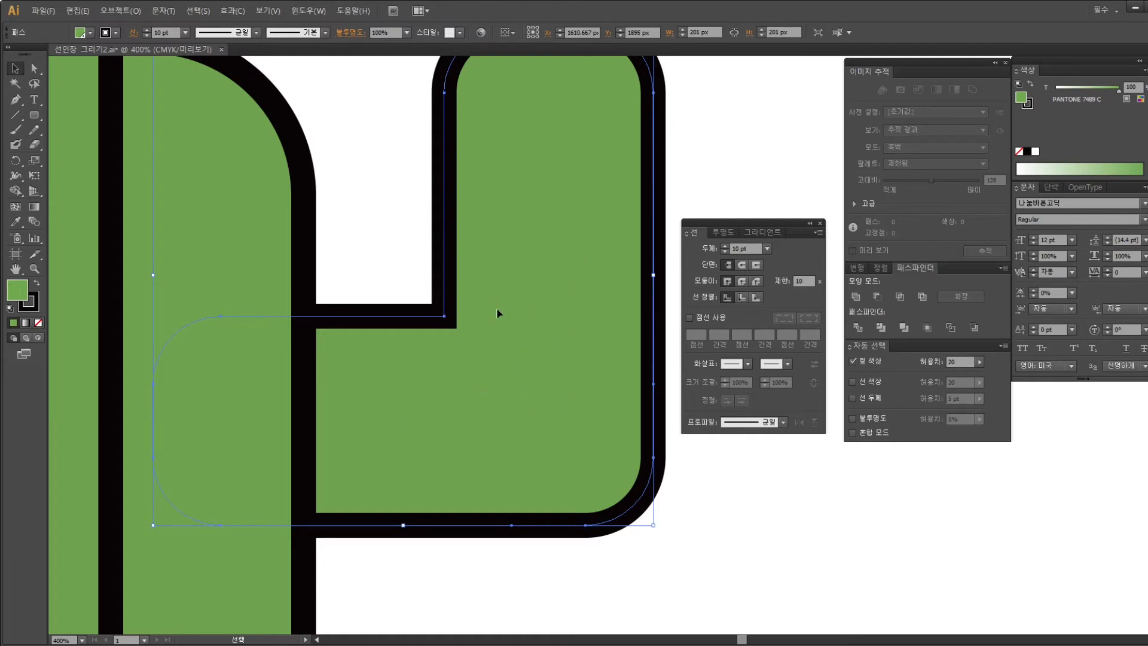
{"action": "key", "text": "ctrl+shift+bracketleft"}
{"action": "key", "text": "ctrl+minus"}
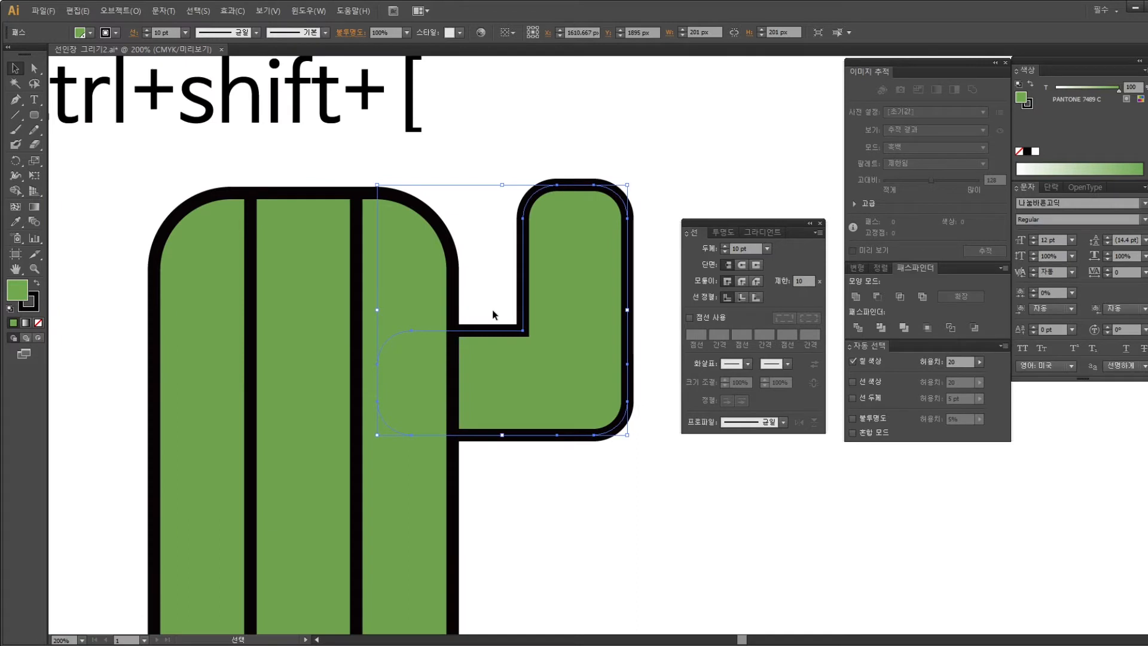
Give the merged arm's outline a round cap and a round corner join
{"action": "key", "text": "a"}
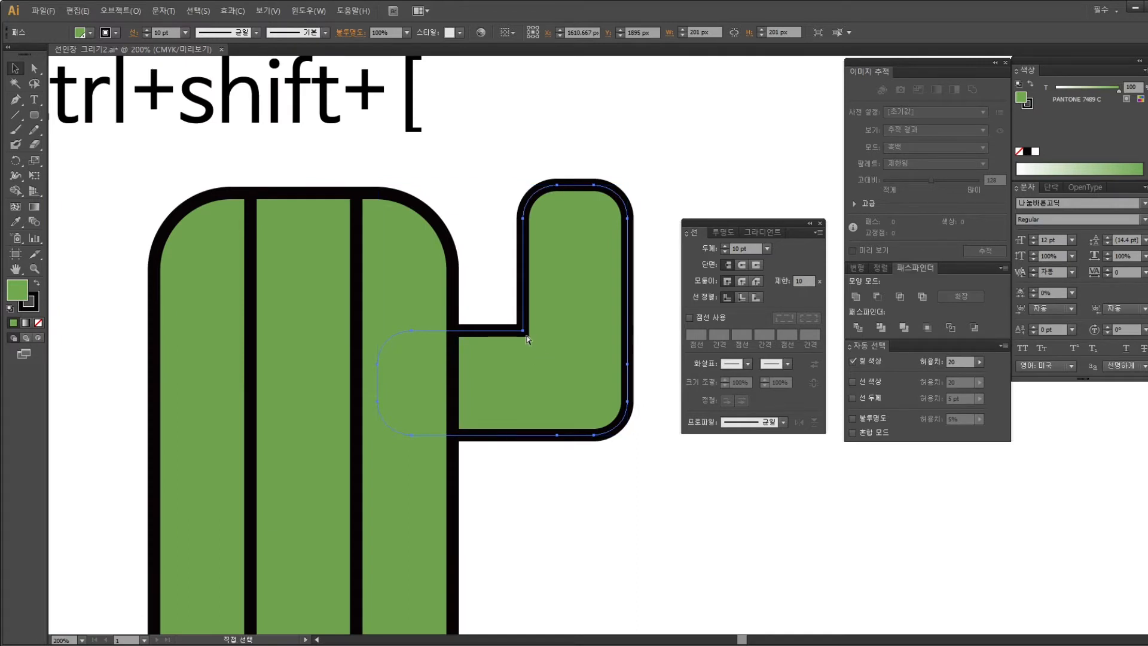
{"action": "key", "text": "ctrl+plus"}
{"action": "key", "text": "ctrl+plus"}
{"action": "key", "text": "v"}
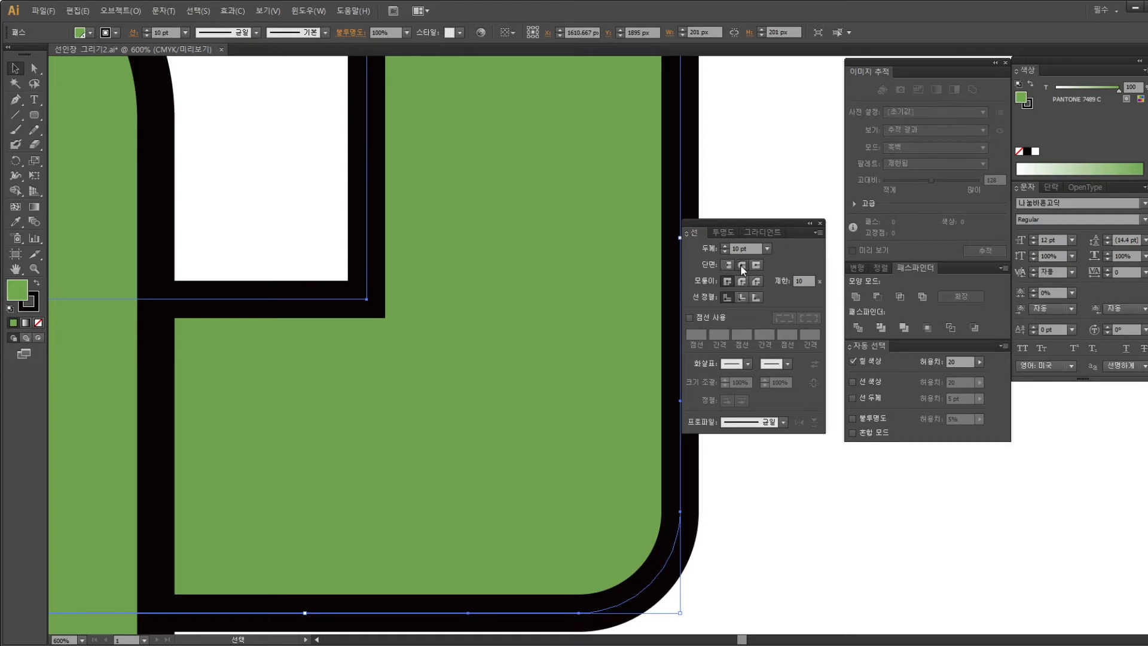
{"action": "left_click", "coordinate": [741, 281]}
{"action": "key", "text": "a"}
{"action": "key", "text": "ctrl+minus"}
{"action": "key", "text": "ctrl+minus"}
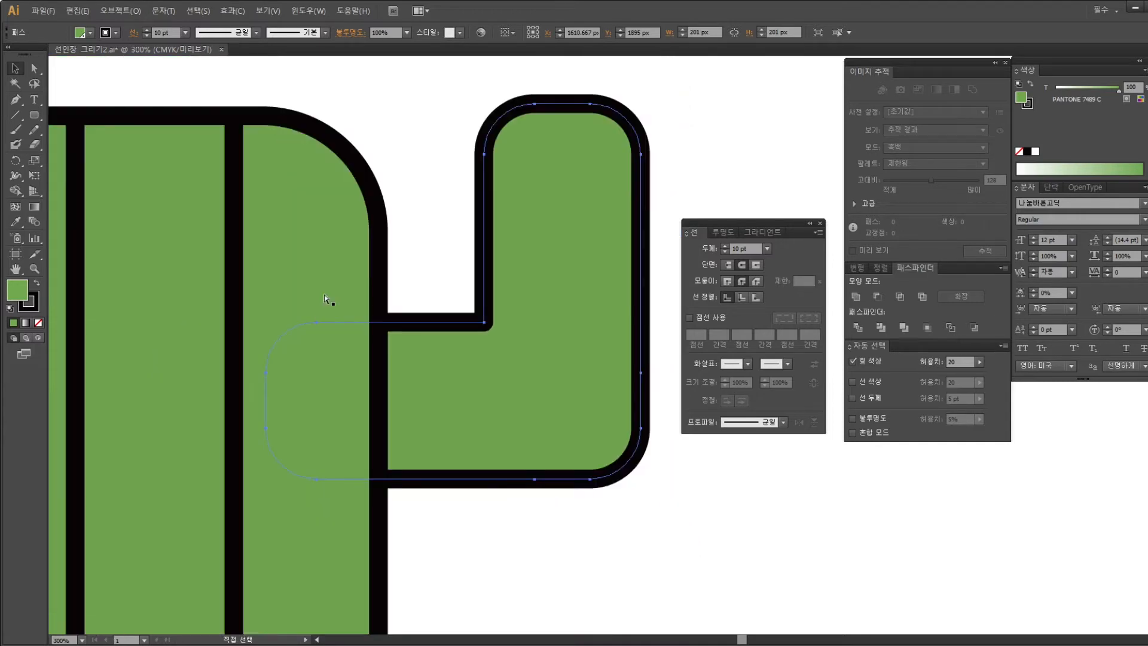
{"action": "key", "text": "ctrl+minus"}
{"action": "left_click", "coordinate": [492, 171]}
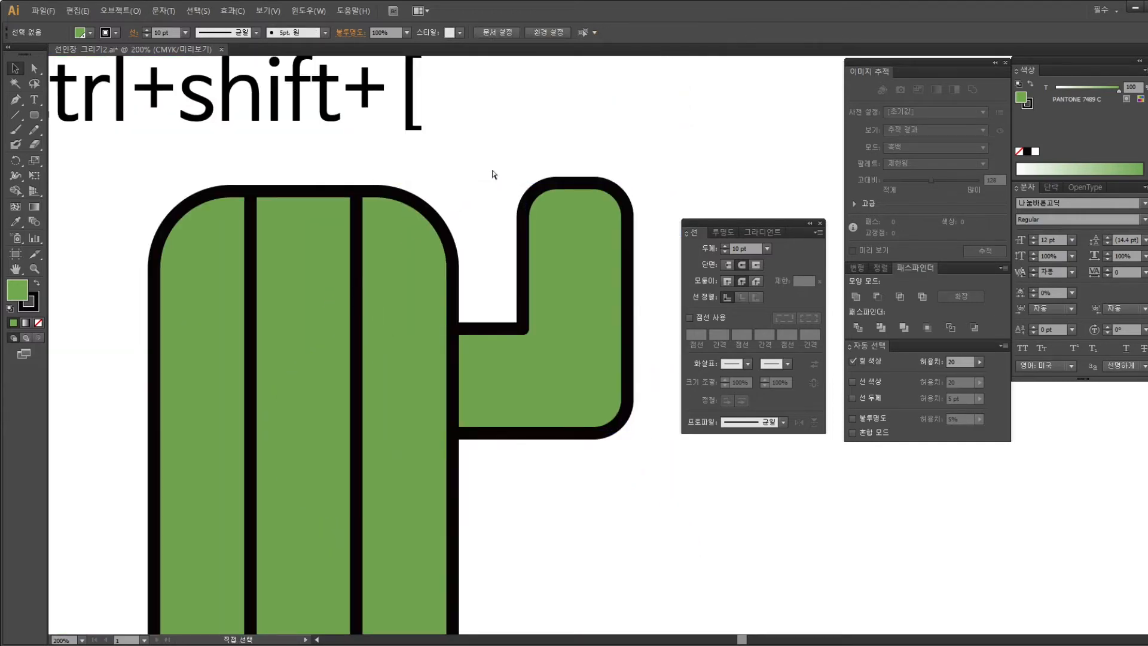
Move the merged arm down and closer to the cactus body so it sits lower on the right side
{"action": "key", "text": "ctrl+minus"}
{"action": "key", "text": "v"}
{"action": "left_click", "coordinate": [596, 326]}
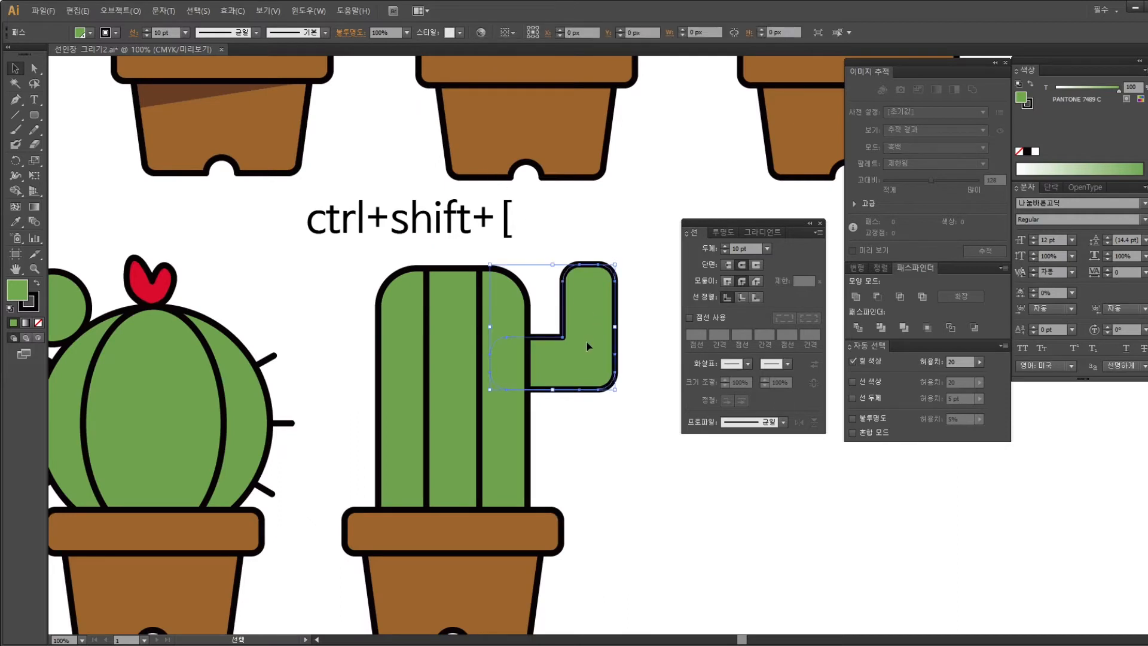
{"action": "left_click_drag", "start_coordinate": [590, 330], "coordinate": [574, 361]}
{"action": "left_click", "coordinate": [588, 278]}
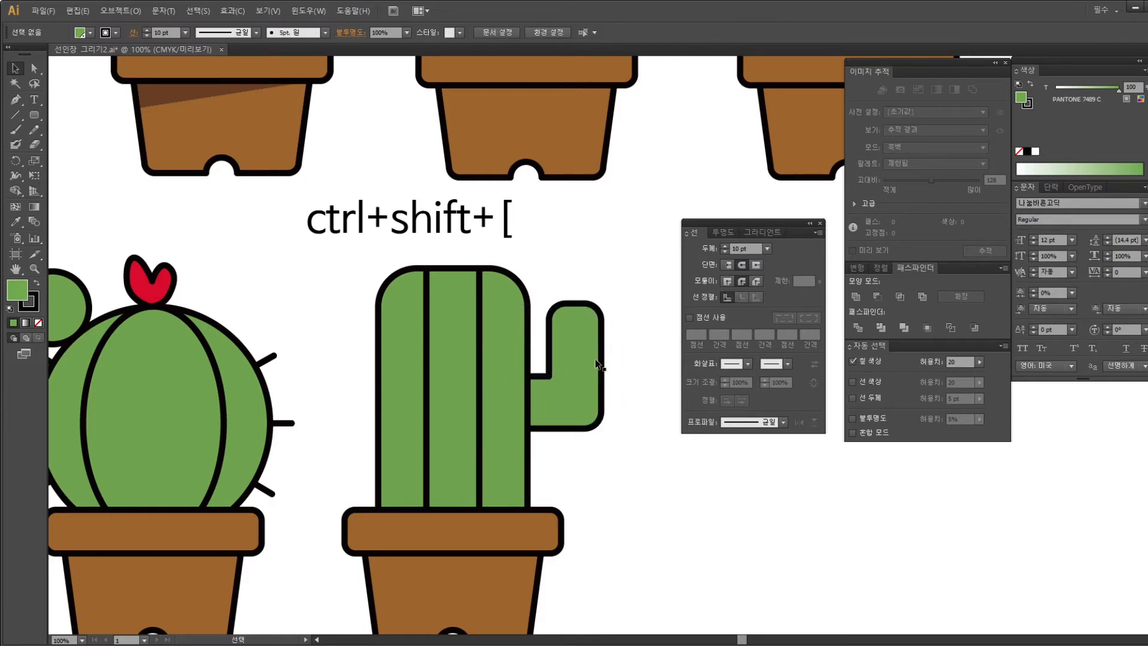
Duplicate the arm to the cactus body's left side and send the copy behind the body
{"action": "scroll", "coordinate": [567, 386], "scroll_direction": "down", "scroll_amount": 1}
{"action": "scroll", "coordinate": [562, 383], "scroll_direction": "right", "scroll_amount": 2}
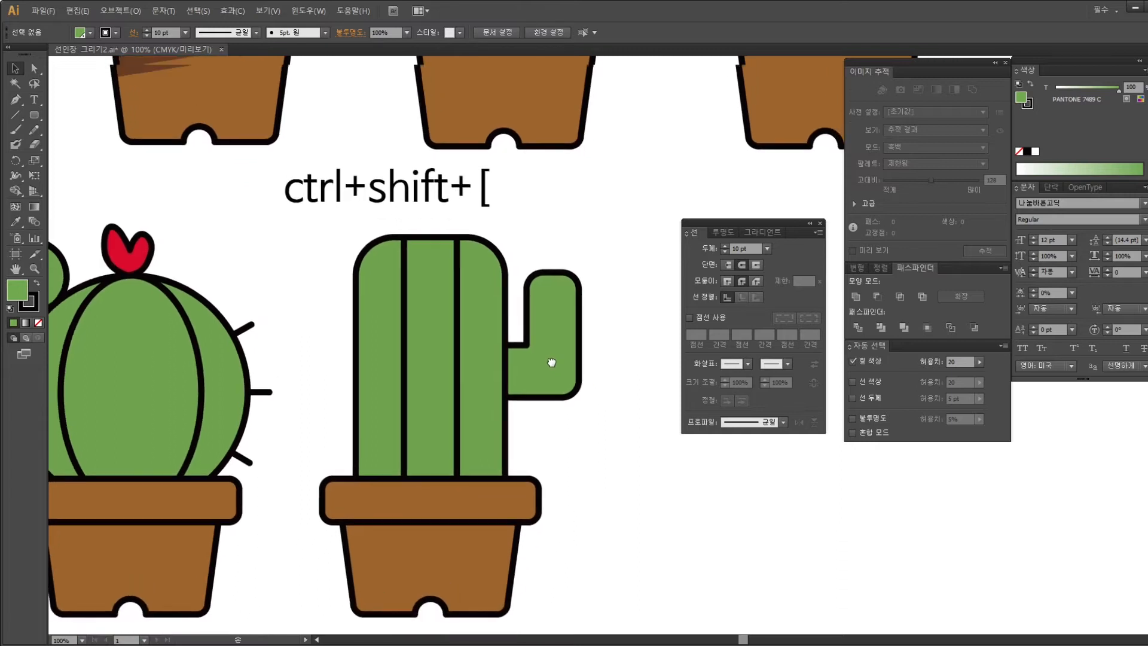
{"action": "scroll", "coordinate": [551, 377], "scroll_direction": "up", "scroll_amount": 1}
{"action": "left_click", "coordinate": [554, 376]}
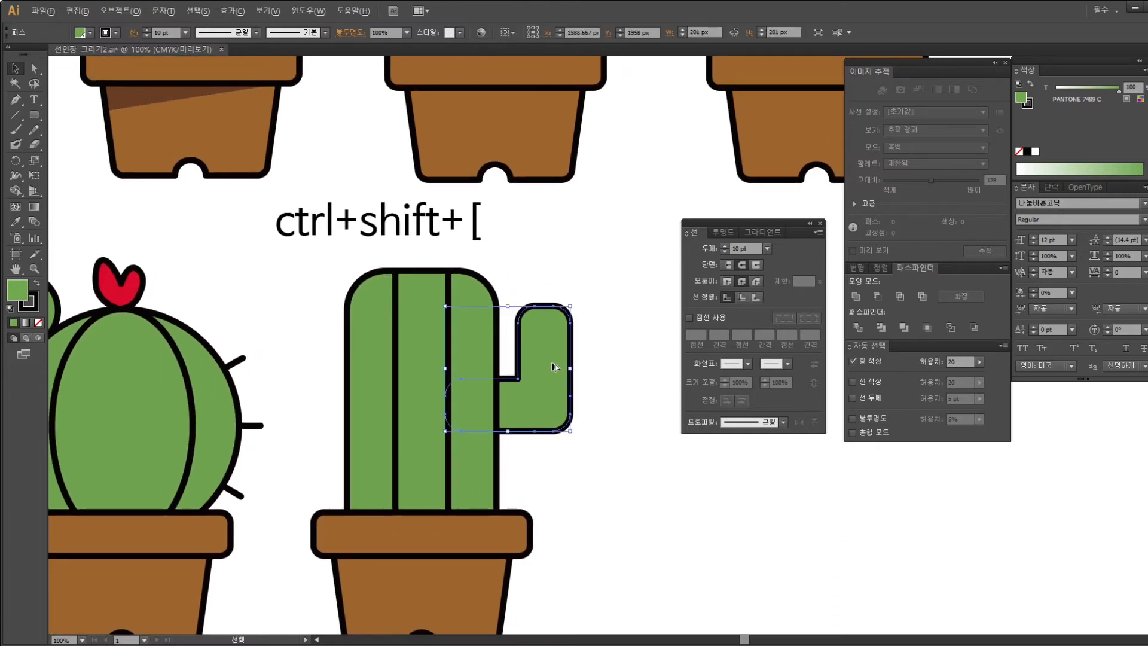
{"action": "key", "text": "alt"}
{"action": "left_click_drag", "start_coordinate": [529, 395], "coordinate": [332, 394]}
{"action": "key", "text": "ctrl+shift+bracketleft"}
Rotate the copied arm 180 degrees and attach it to the body's left edge with its tip pointing down
{"action": "left_click_drag", "start_coordinate": [380, 437], "coordinate": [235, 235]}
{"action": "left_click_drag", "start_coordinate": [328, 327], "coordinate": [352, 379]}
{"action": "left_click", "coordinate": [599, 470]}
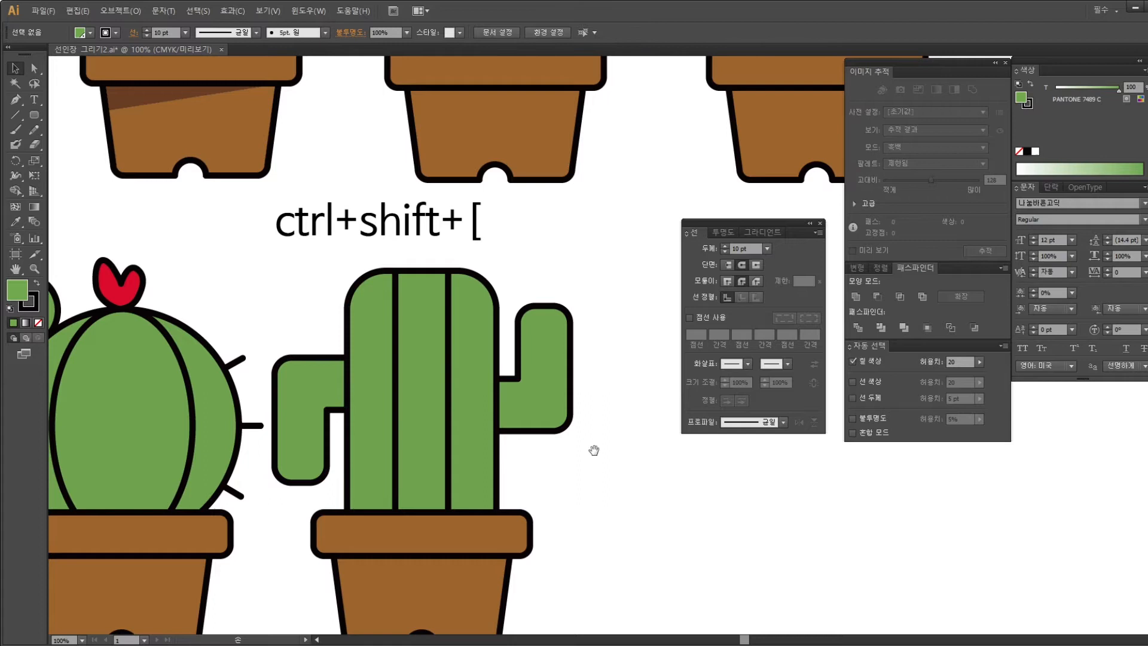
Delete the downward-pointing arm copy on the left side of the tall cactus
{"action": "left_click_drag", "start_coordinate": [599, 465], "coordinate": [551, 397]}
{"action": "left_click_drag", "start_coordinate": [585, 584], "coordinate": [290, 293]}
{"action": "left_click", "coordinate": [309, 258]}
{"action": "left_click", "coordinate": [242, 361]}
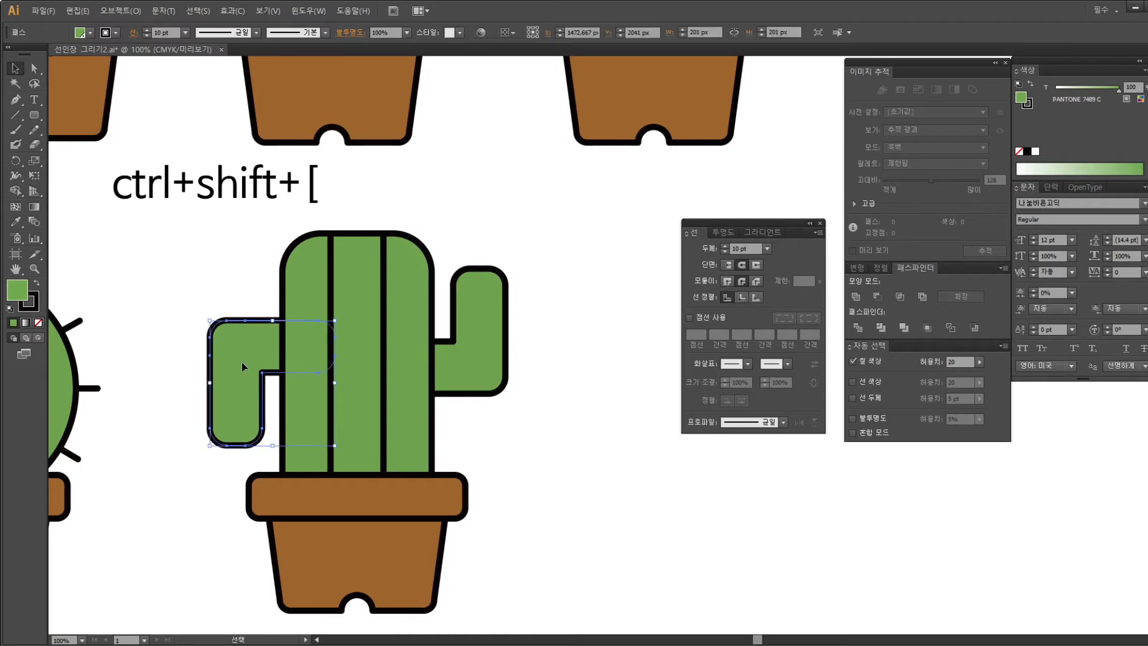
Reflect a copy of the right arm horizontally to the left side of the body, with its tip pointing up
{"action": "left_click", "coordinate": [476, 375]}
{"action": "key", "text": "r"}
{"action": "left_click_drag", "start_coordinate": [16, 165], "coordinate": [53, 164]}
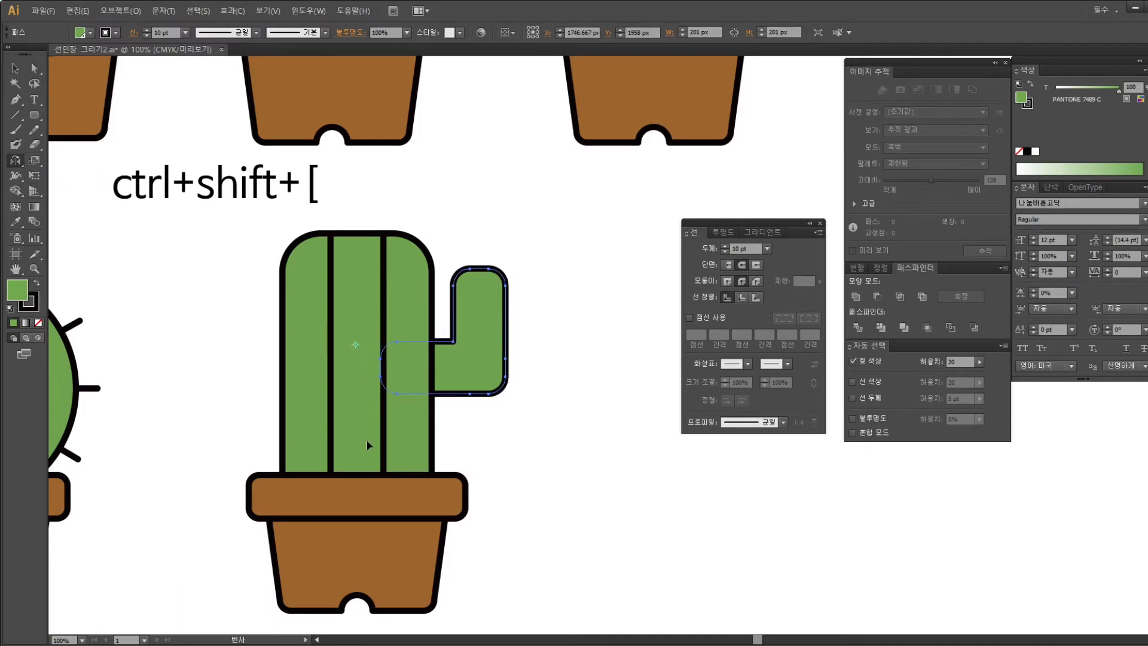
{"action": "left_click_drag", "start_coordinate": [367, 440], "coordinate": [366, 454]}
{"action": "left_click", "coordinate": [16, 68]}
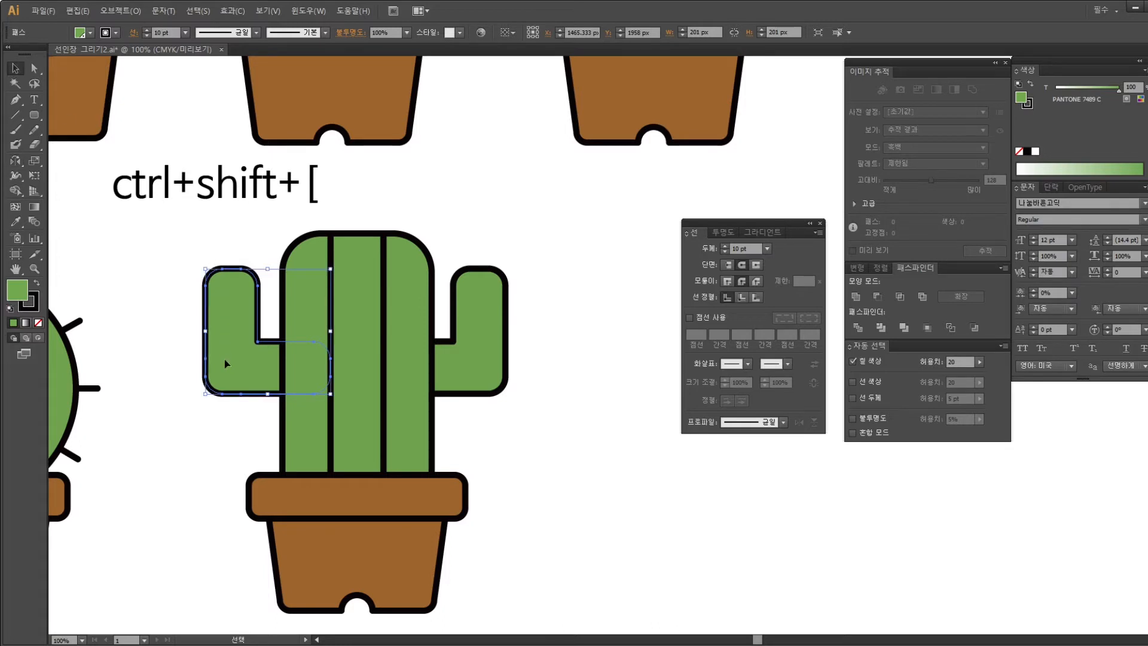
Raise the left arm above the level of the right one and nudge both arms down slightly
{"action": "left_click_drag", "start_coordinate": [235, 376], "coordinate": [235, 336]}
{"action": "left_click", "coordinate": [472, 370]}
{"action": "left_click", "coordinate": [274, 337], "text": "shift"}
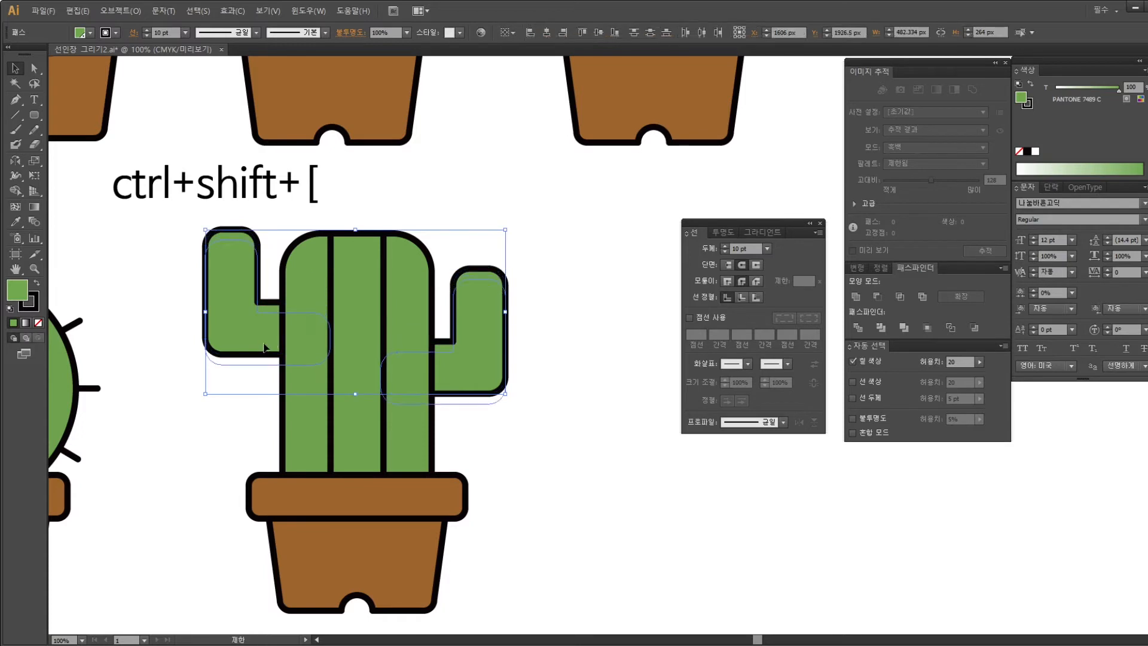
{"action": "key", "text": "shift+Down"}
{"action": "key", "text": "shift+Down"}
{"action": "left_click", "coordinate": [162, 302]}
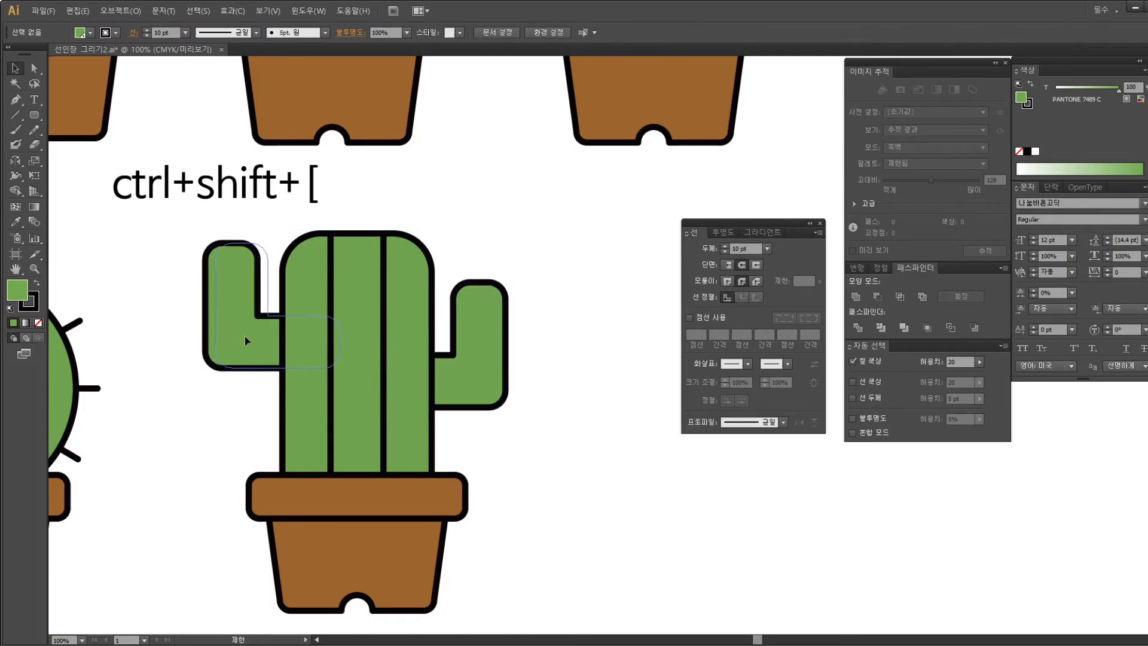
Move the left and right arms slightly inward so both sit closer to the cactus body
{"action": "left_click", "coordinate": [245, 336]}
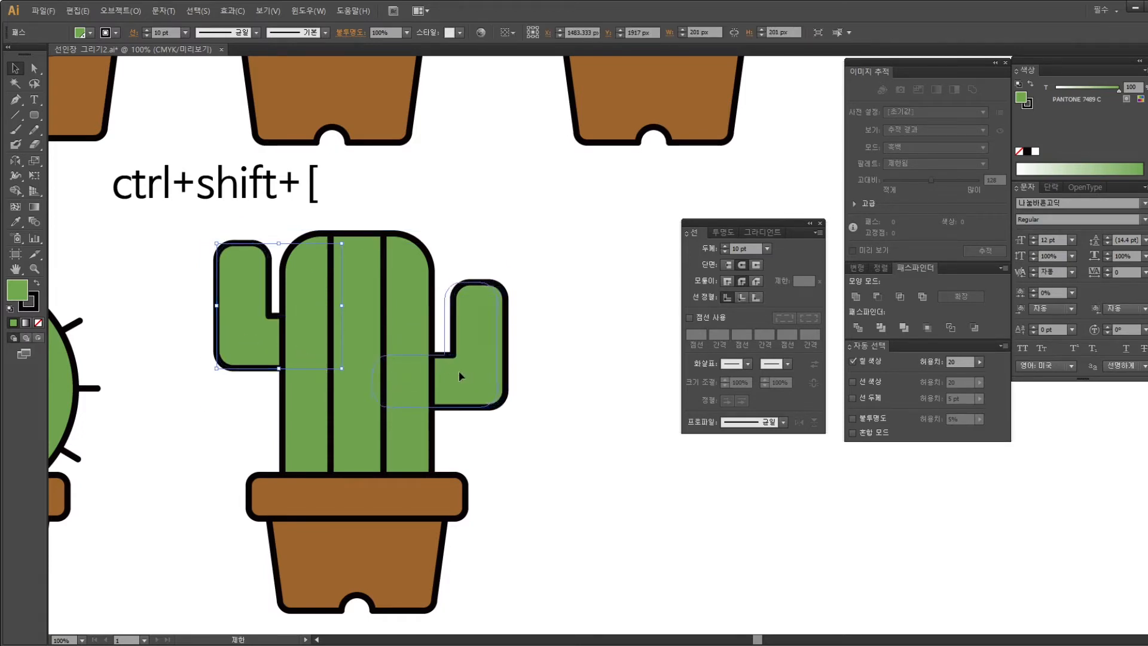
{"action": "left_click_drag", "start_coordinate": [458, 370], "coordinate": [449, 371]}
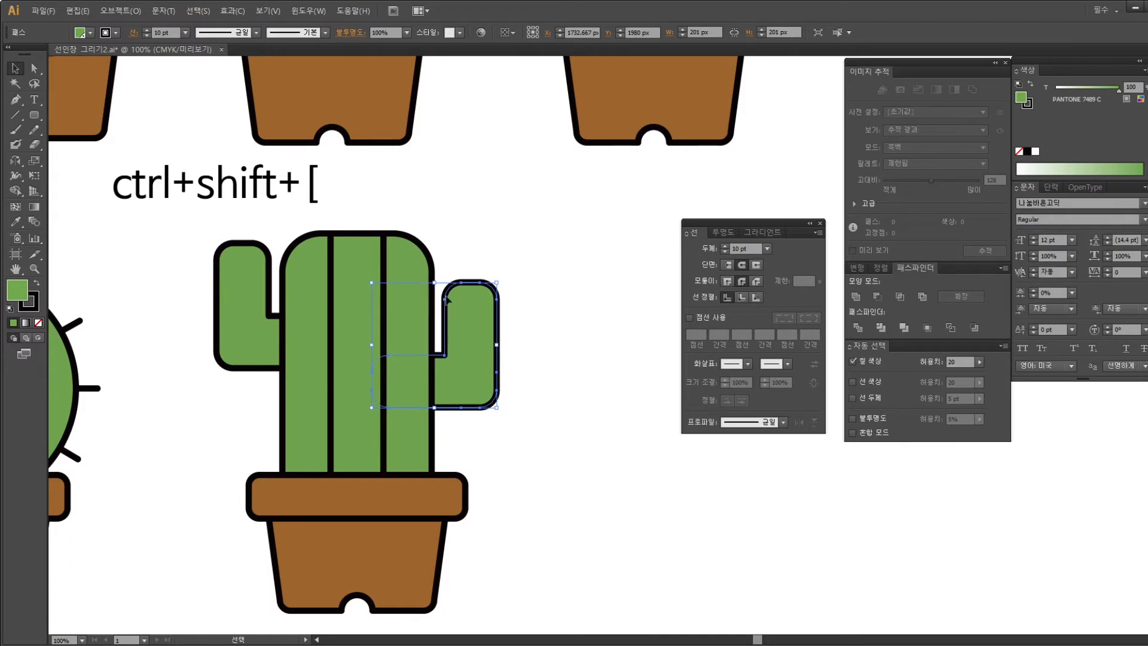
{"action": "left_click", "coordinate": [544, 337]}
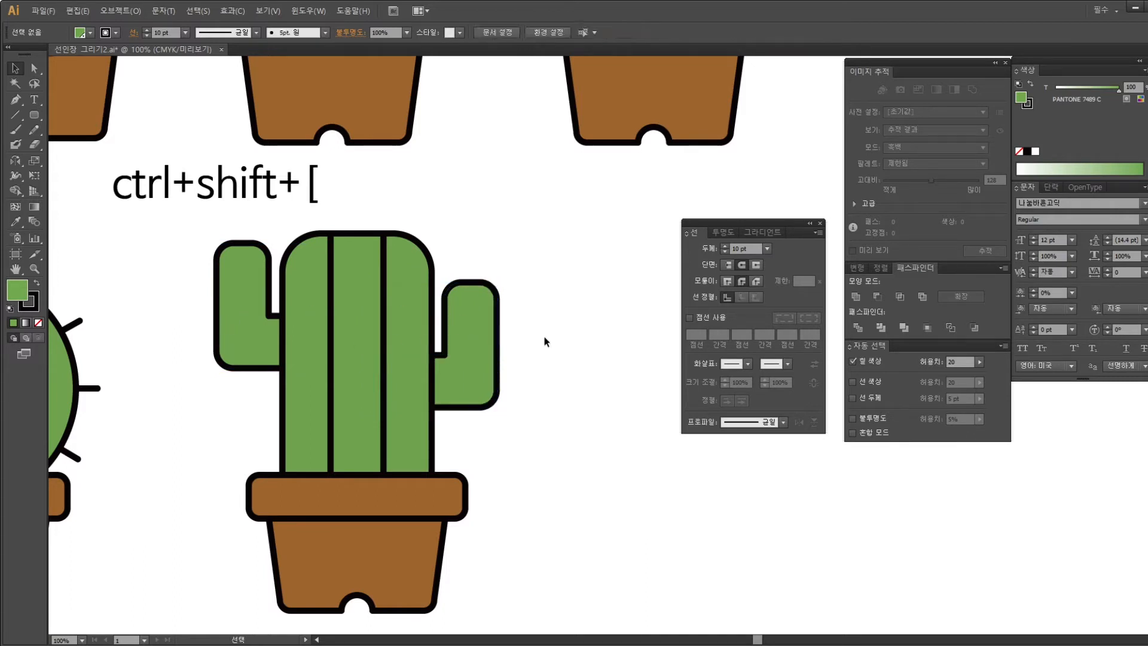
Move the round and tall potted cacti of the lower row down together, away from the shortcut note above them
{"action": "key", "text": "ctrl+plus"}
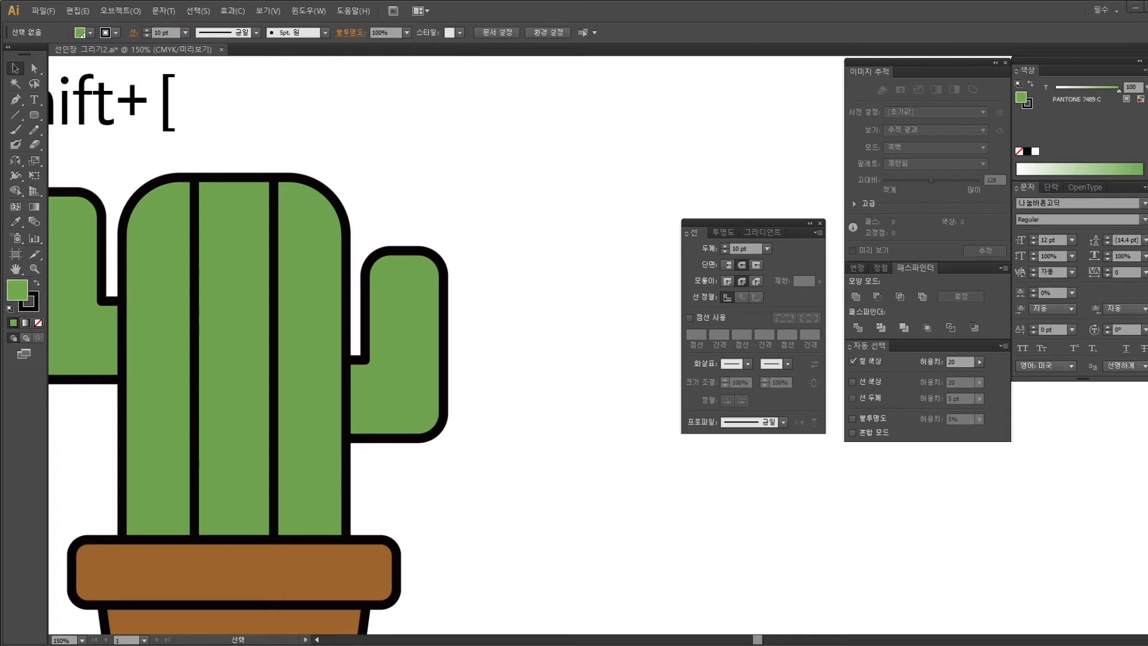
{"action": "left_click_drag", "start_coordinate": [370, 323], "coordinate": [493, 374]}
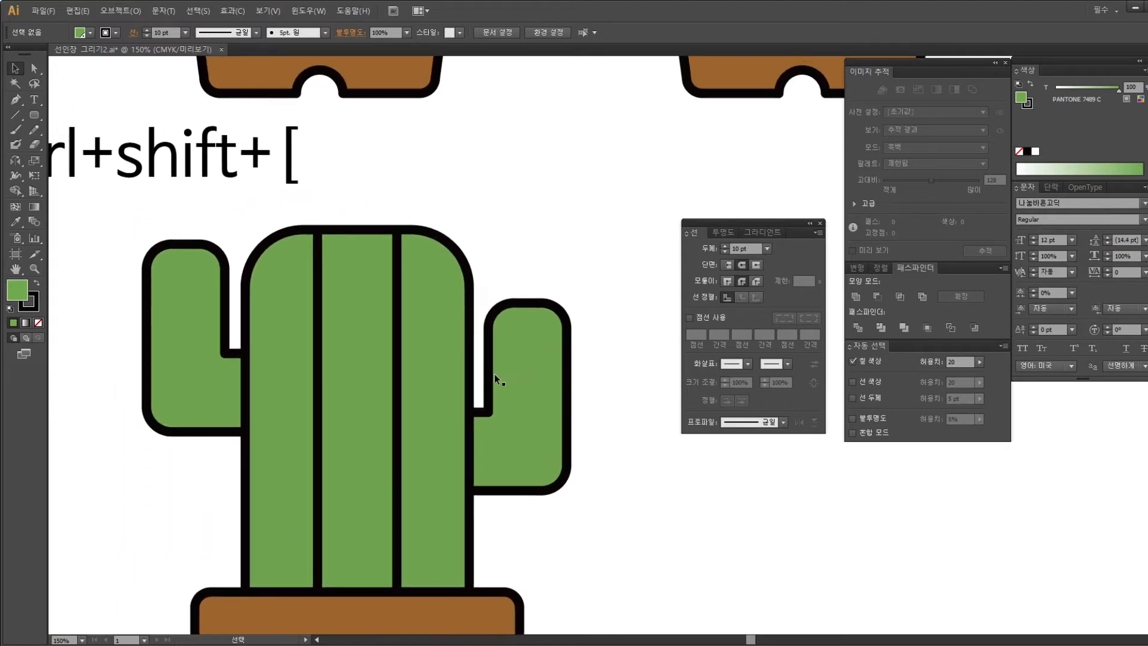
{"action": "left_click_drag", "start_coordinate": [384, 296], "coordinate": [512, 353]}
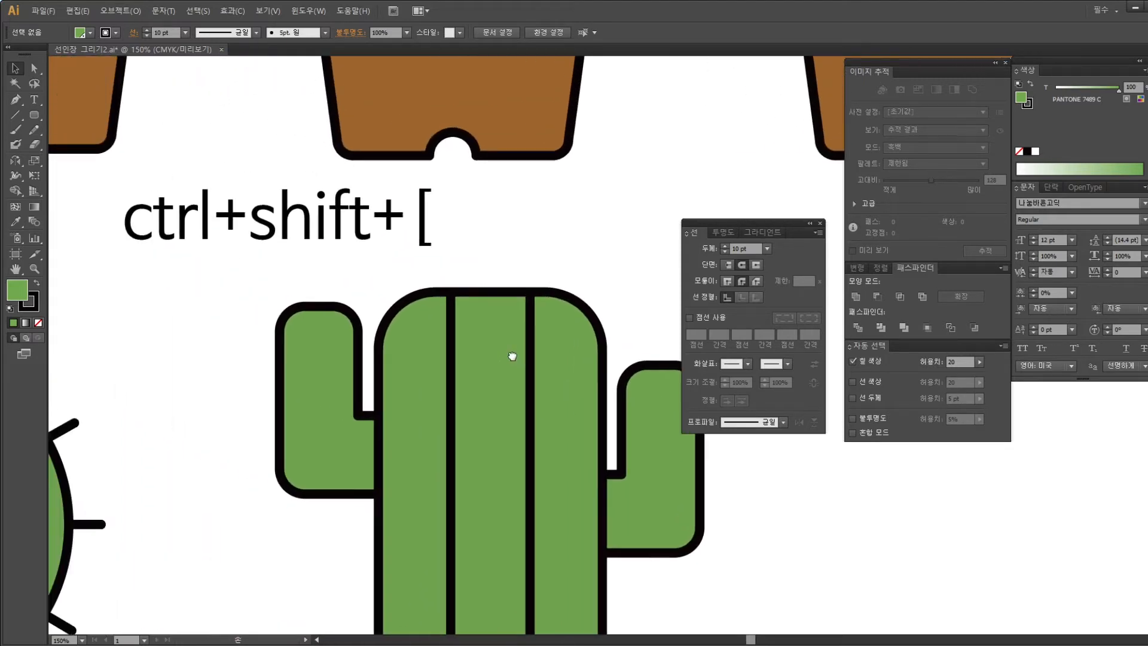
{"action": "key", "text": "ctrl+minus"}
{"action": "key", "text": "ctrl+minus"}
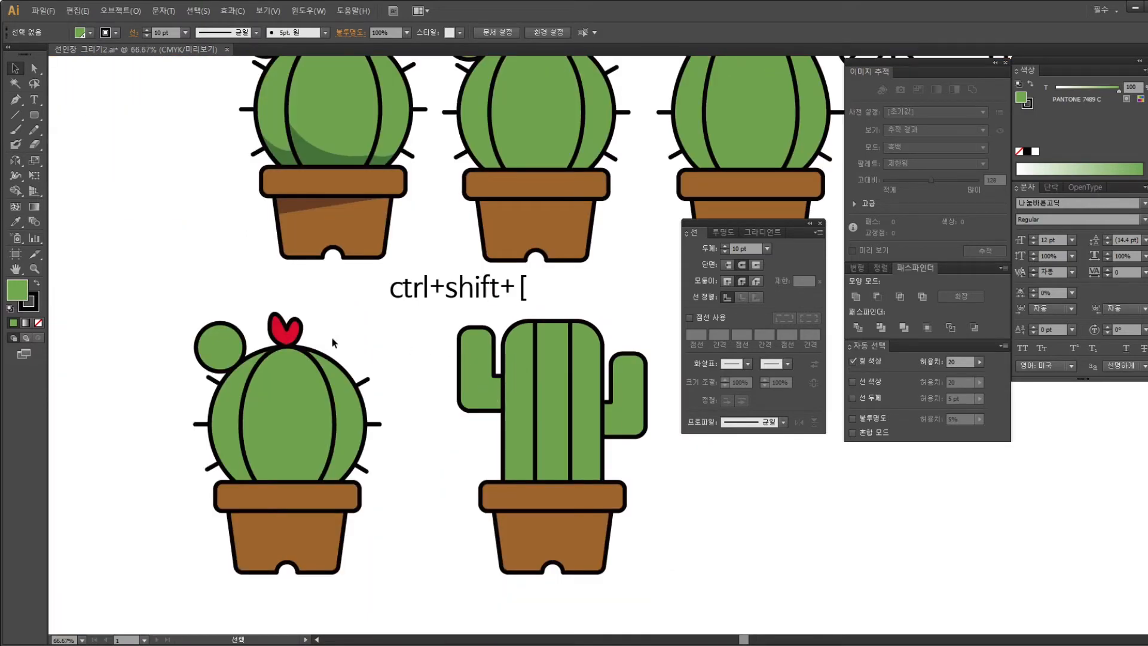
{"action": "left_click_drag", "start_coordinate": [224, 342], "coordinate": [667, 590]}
{"action": "scroll", "coordinate": [623, 464], "scroll_direction": "down", "scroll_amount": 3}
{"action": "left_click_drag", "start_coordinate": [556, 323], "coordinate": [559, 425]}
{"action": "left_click", "coordinate": [325, 302]}
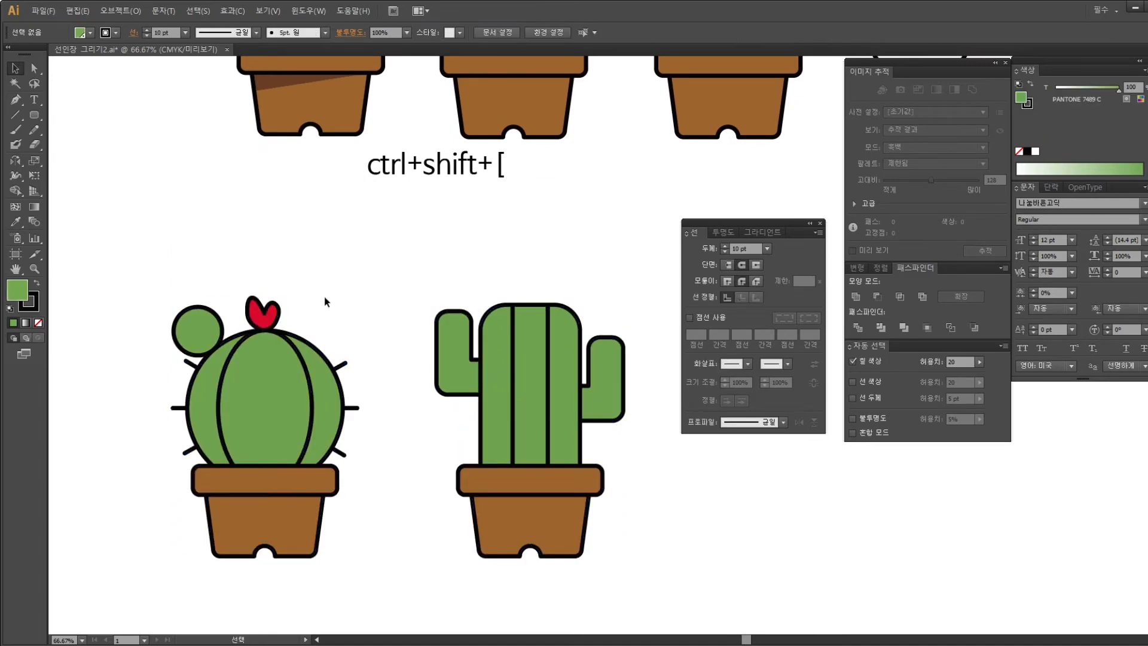
{"action": "left_click", "coordinate": [264, 322]}
{"action": "left_click_drag", "start_coordinate": [265, 325], "coordinate": [532, 299]}
{"action": "key", "text": "ctrl+z"}
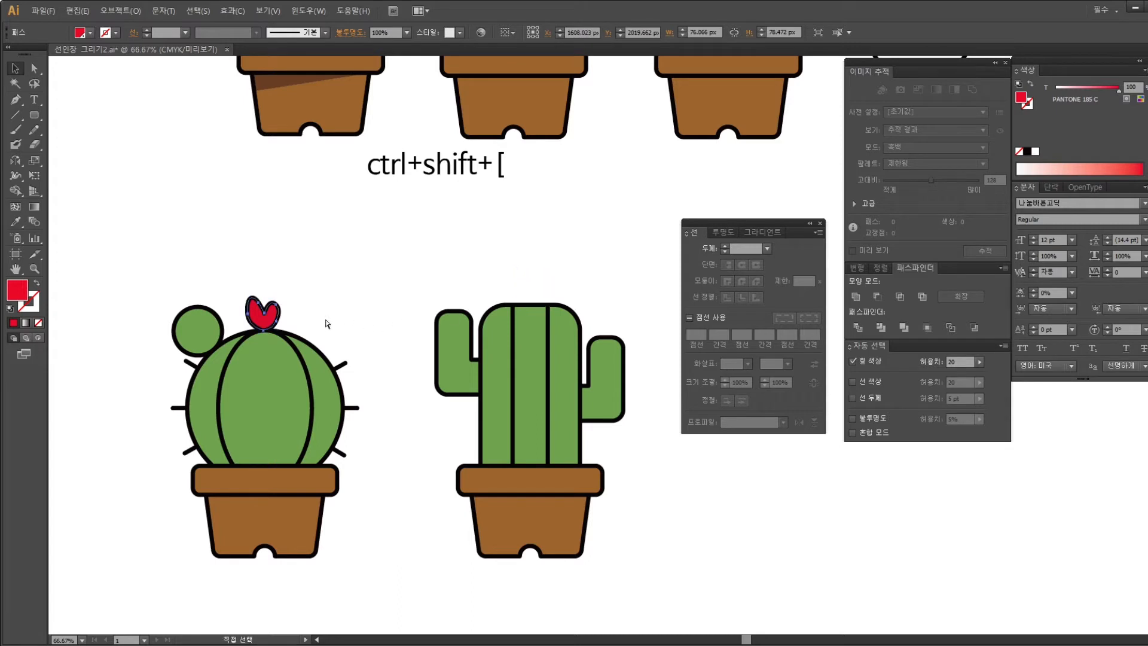
Copy the red flower with its black outline from the round cactus onto the top centre of the tall cactus
{"action": "left_click", "coordinate": [266, 316]}
{"action": "left_click_drag", "start_coordinate": [276, 323], "coordinate": [542, 298]}
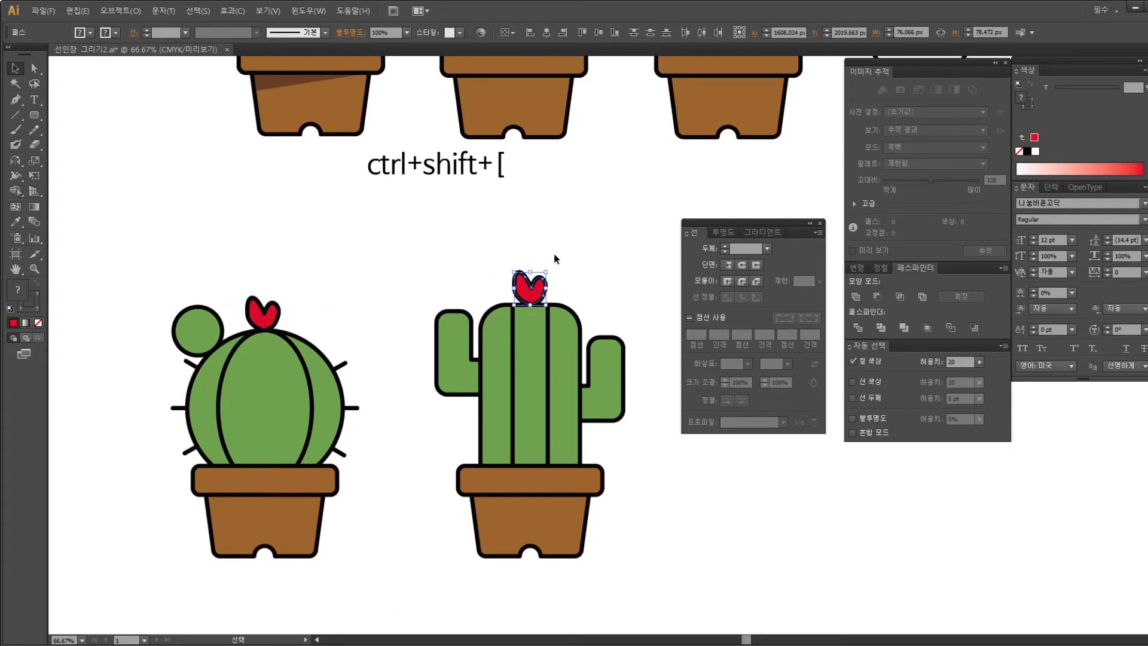
{"action": "left_click", "coordinate": [554, 254]}
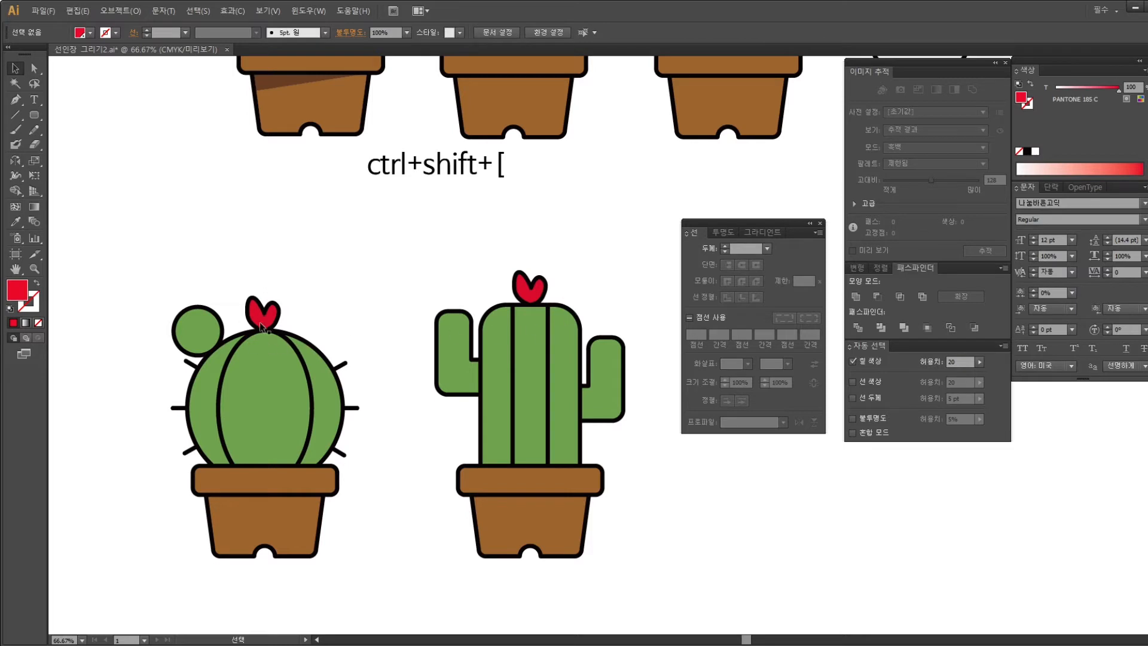
Copy the round cactus's horizontal spine to the upper right edge of the tall cactus body
{"action": "key", "text": "a"}
{"action": "key", "text": "ctrl+1"}
{"action": "key", "text": "space"}
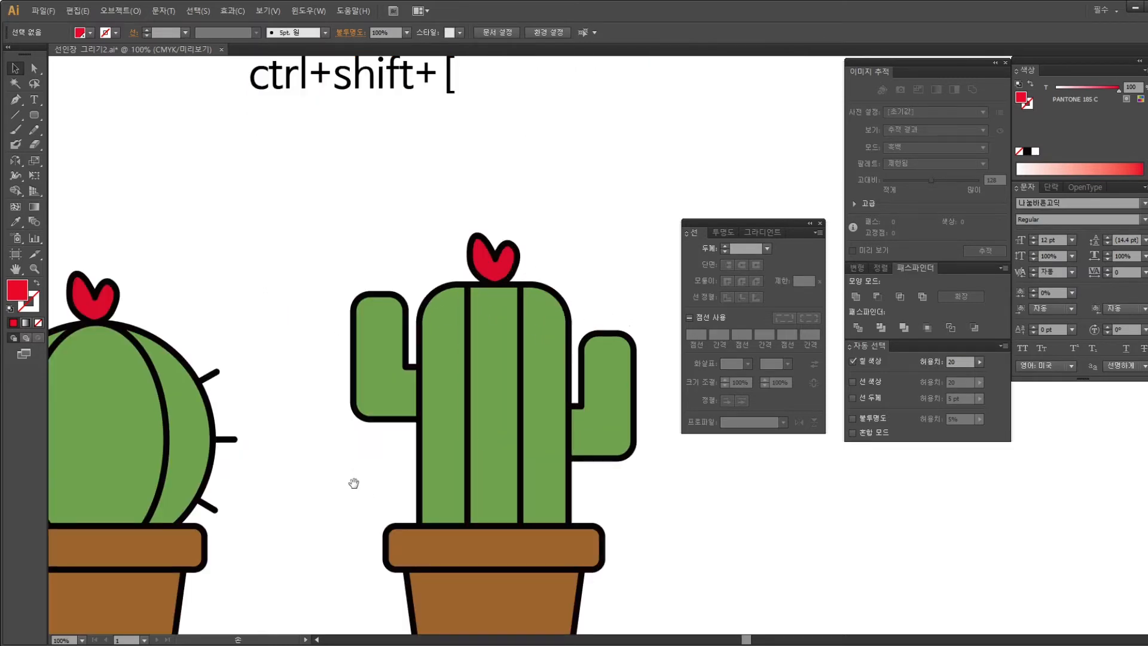
{"action": "left_click_drag", "start_coordinate": [499, 516], "coordinate": [539, 465]}
{"action": "key", "text": "v"}
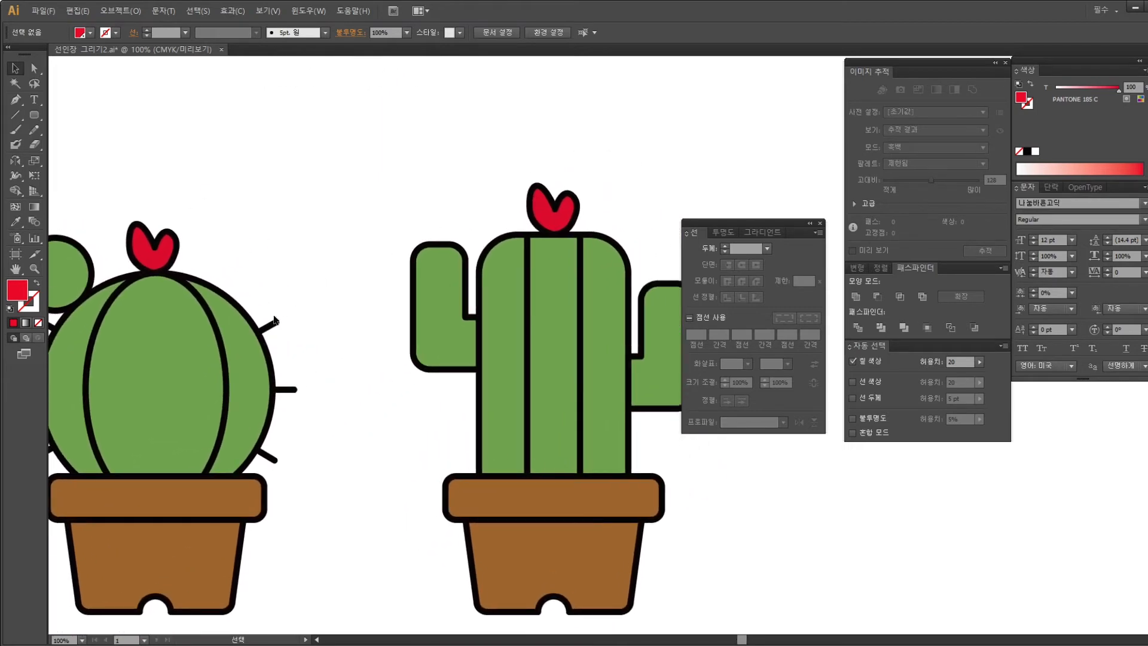
{"action": "left_click", "coordinate": [290, 391]}
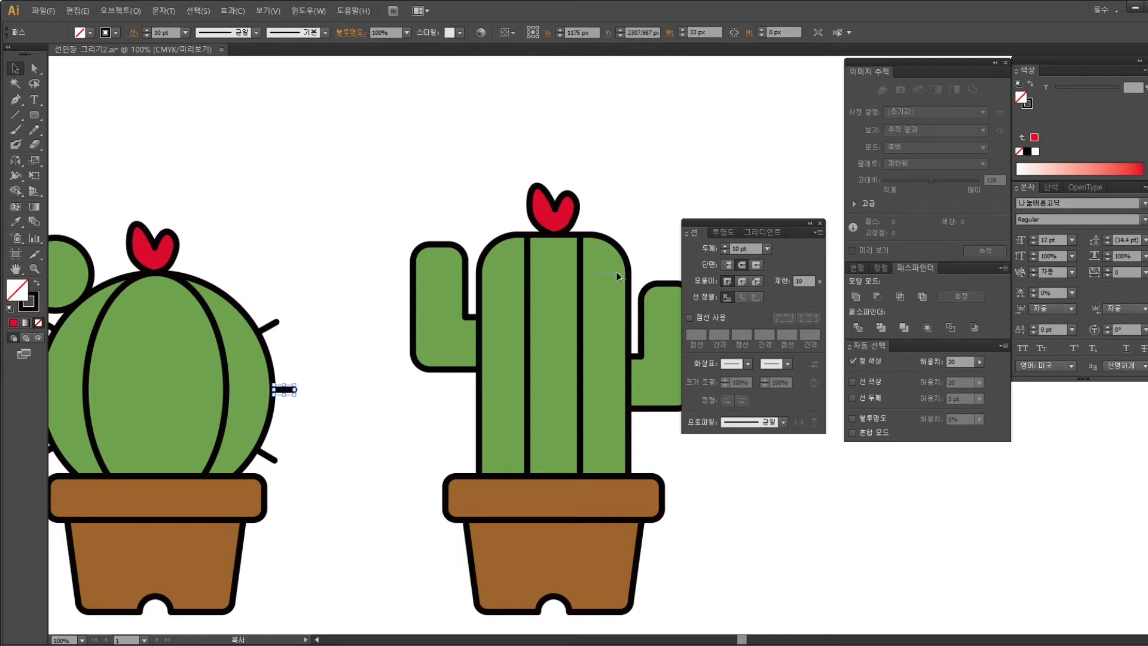
{"action": "left_click_drag", "start_coordinate": [651, 263], "coordinate": [648, 270]}
{"action": "left_click_drag", "start_coordinate": [598, 356], "coordinate": [410, 370]}
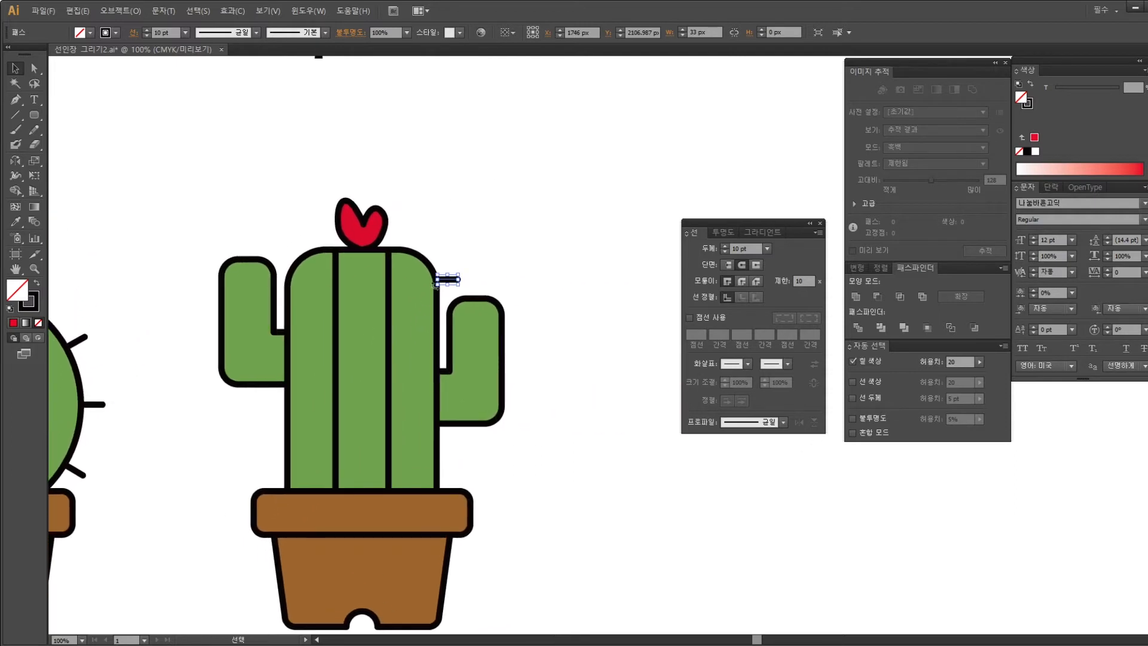
Place three evenly spaced copies of the spine along the outer edge of the right arm
{"action": "left_click_drag", "start_coordinate": [453, 281], "coordinate": [519, 369]}
{"action": "key", "text": "ctrl+d"}
{"action": "left_click", "coordinate": [539, 397]}
{"action": "left_click_drag", "start_coordinate": [458, 426], "coordinate": [529, 401]}
Copy the right arm's three spines together to the outer edge of the left arm
{"action": "left_click_drag", "start_coordinate": [607, 408], "coordinate": [586, 272]}
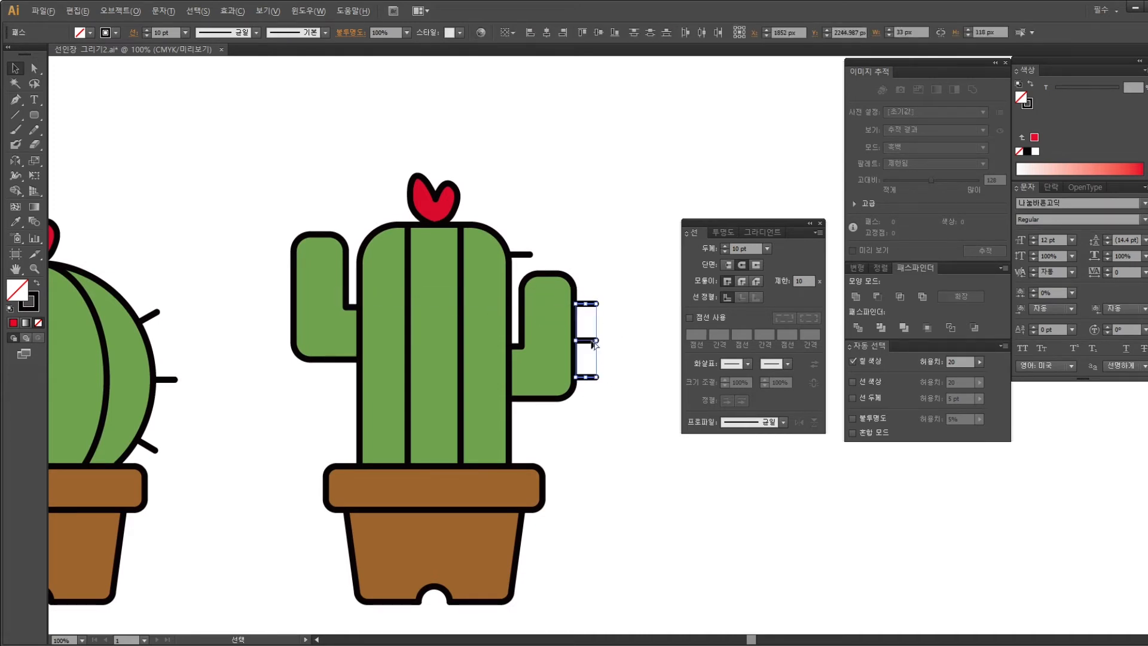
{"action": "mouse_move", "coordinate": [593, 345]}
{"action": "left_mouse_down"}
{"action": "mouse_move", "coordinate": [483, 308]}
{"action": "mouse_move", "coordinate": [392, 299]}
{"action": "mouse_move", "coordinate": [550, 270]}
{"action": "mouse_move", "coordinate": [605, 364]}
{"action": "mouse_move", "coordinate": [590, 330]}
{"action": "left_mouse_up"}
{"action": "key", "text": "ctrl+c"}
{"action": "left_click_drag", "start_coordinate": [413, 327], "coordinate": [289, 302]}
{"action": "left_click", "coordinate": [351, 179]}
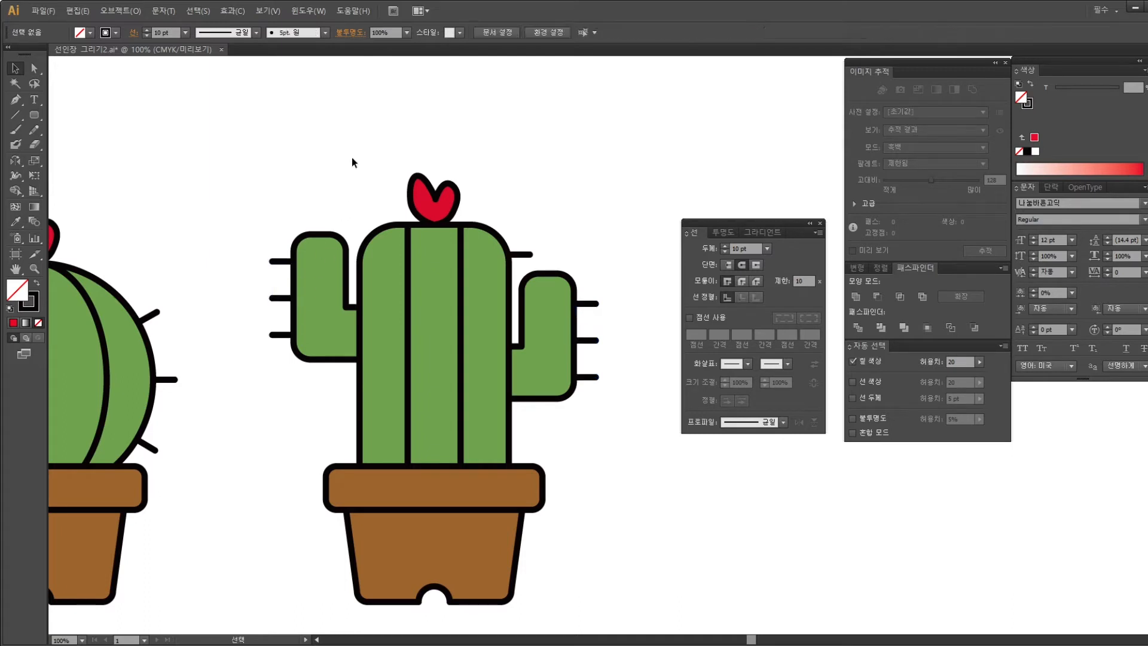
Add two spine copies on the body's right edge below the arm and copy the pair to the body's lower left edge
{"action": "left_click_drag", "start_coordinate": [520, 256], "coordinate": [527, 420]}
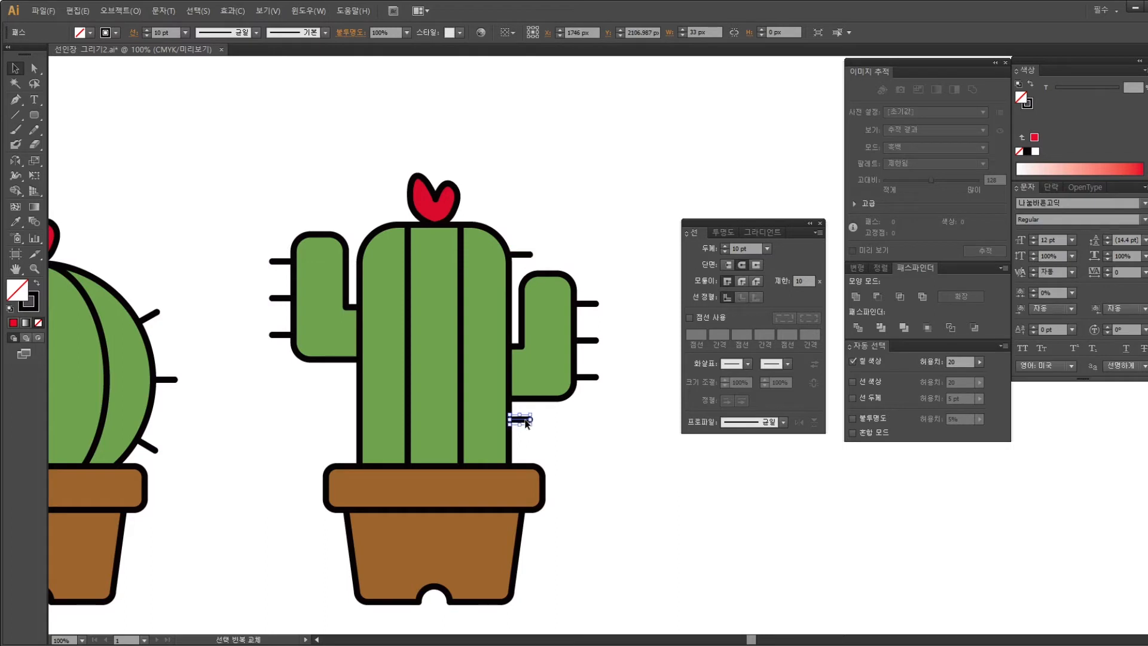
{"action": "key", "text": "ctrl+d"}
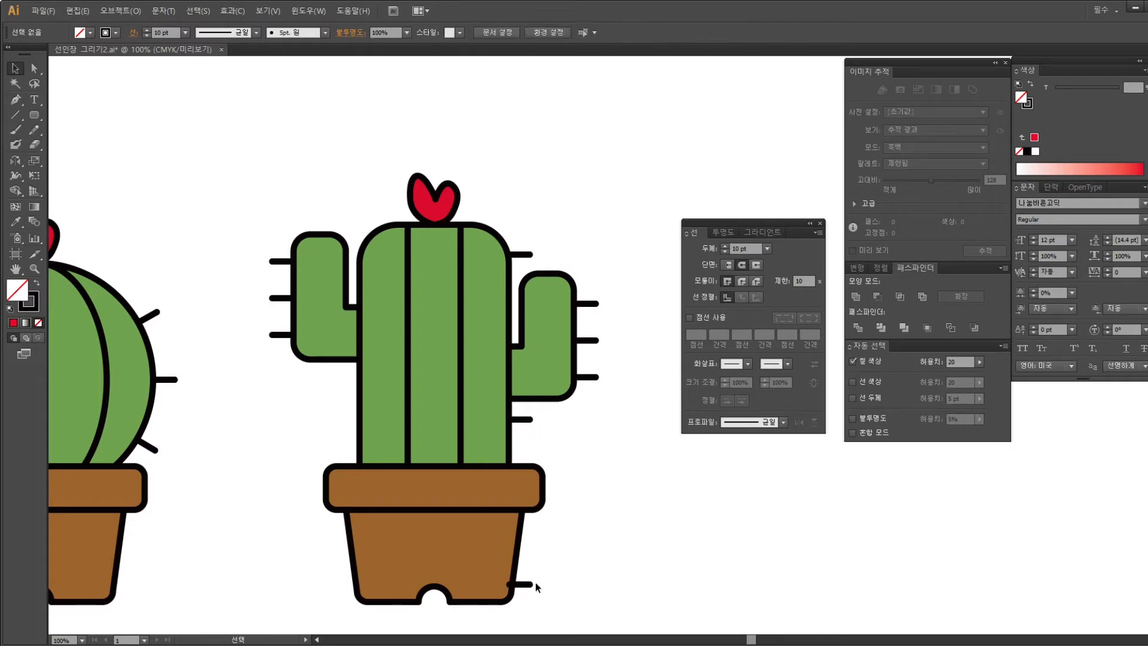
{"action": "left_click_drag", "start_coordinate": [526, 584], "coordinate": [529, 446]}
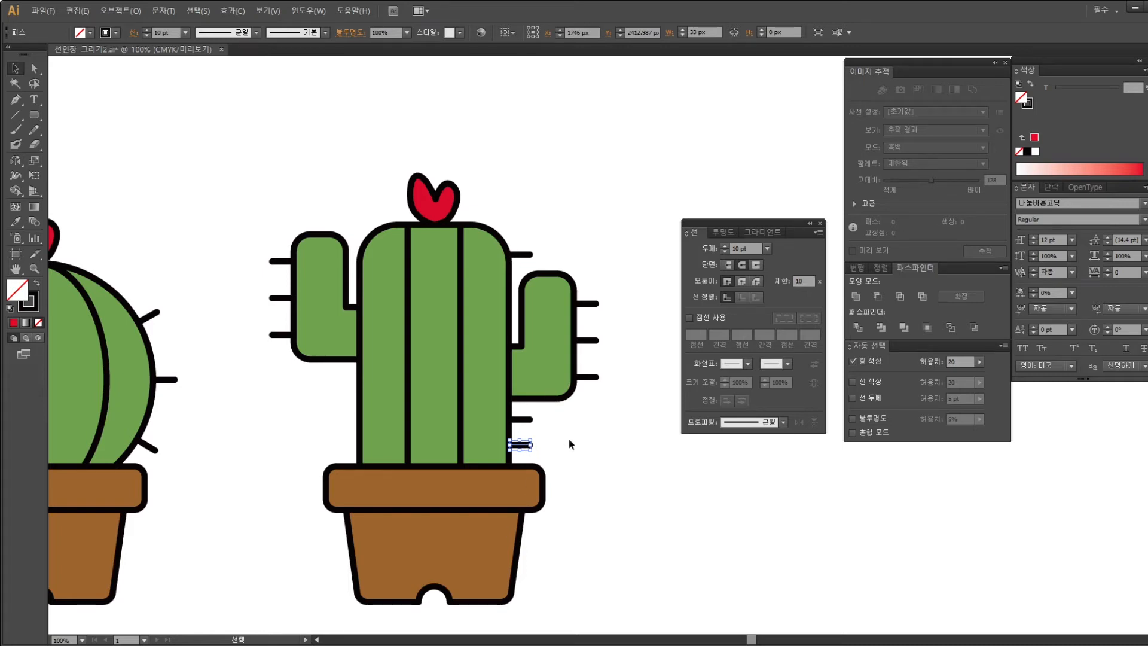
{"action": "left_click_drag", "start_coordinate": [531, 440], "coordinate": [362, 423]}
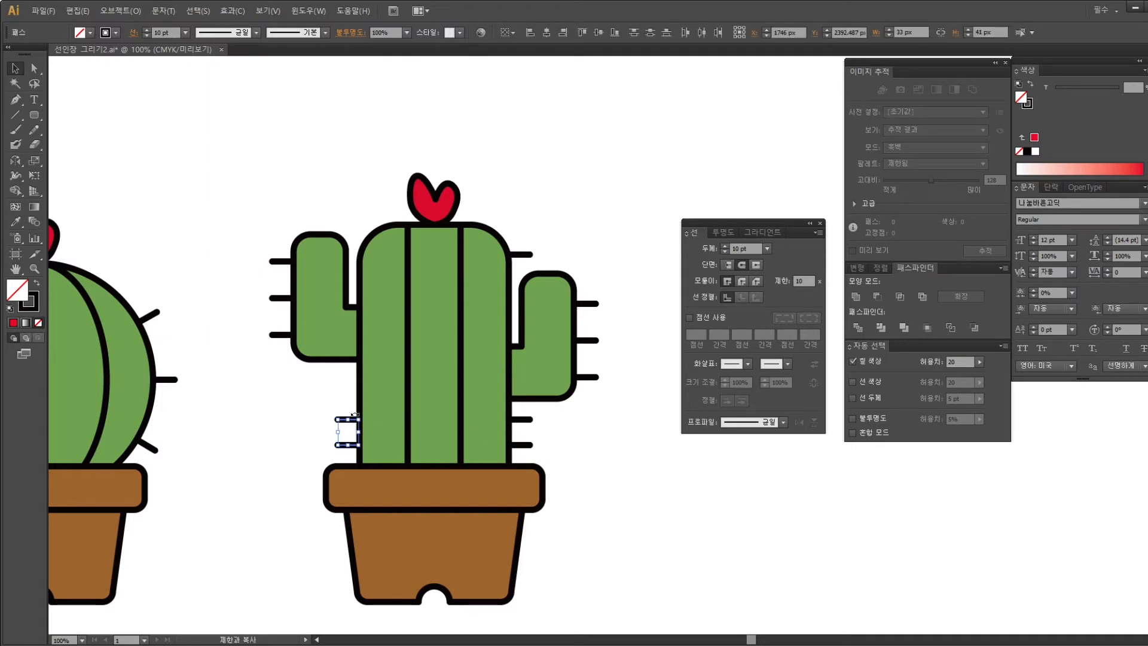
{"action": "left_click", "coordinate": [595, 456]}
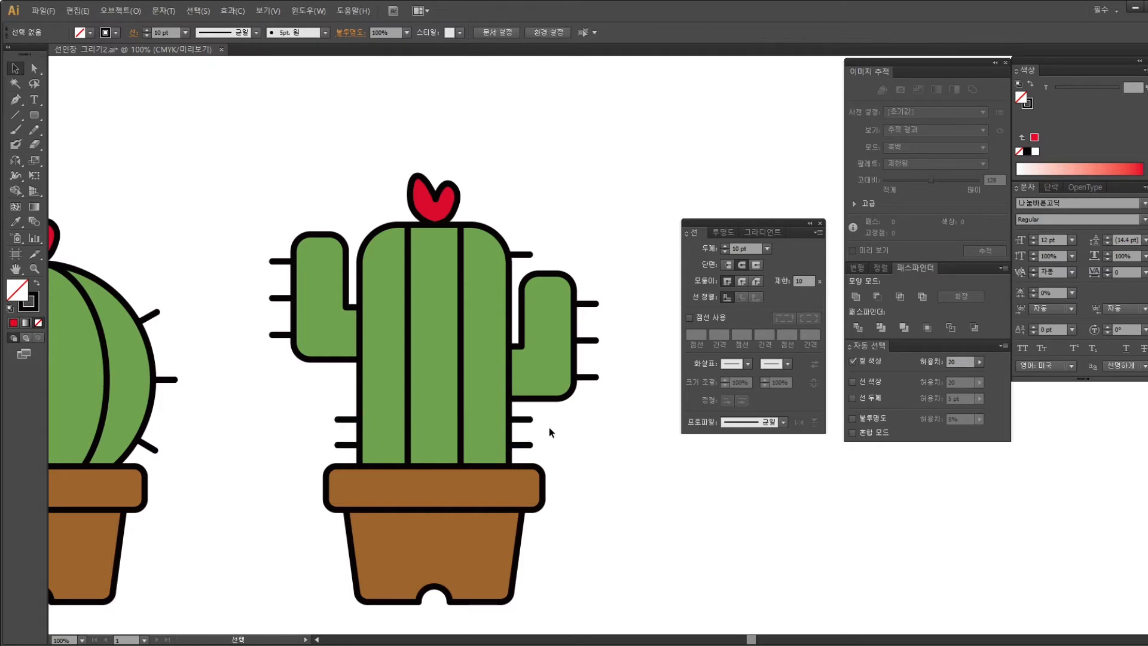
Delete the two spines at the body's lower left and the single spine at its upper right
{"action": "left_click", "coordinate": [587, 305]}
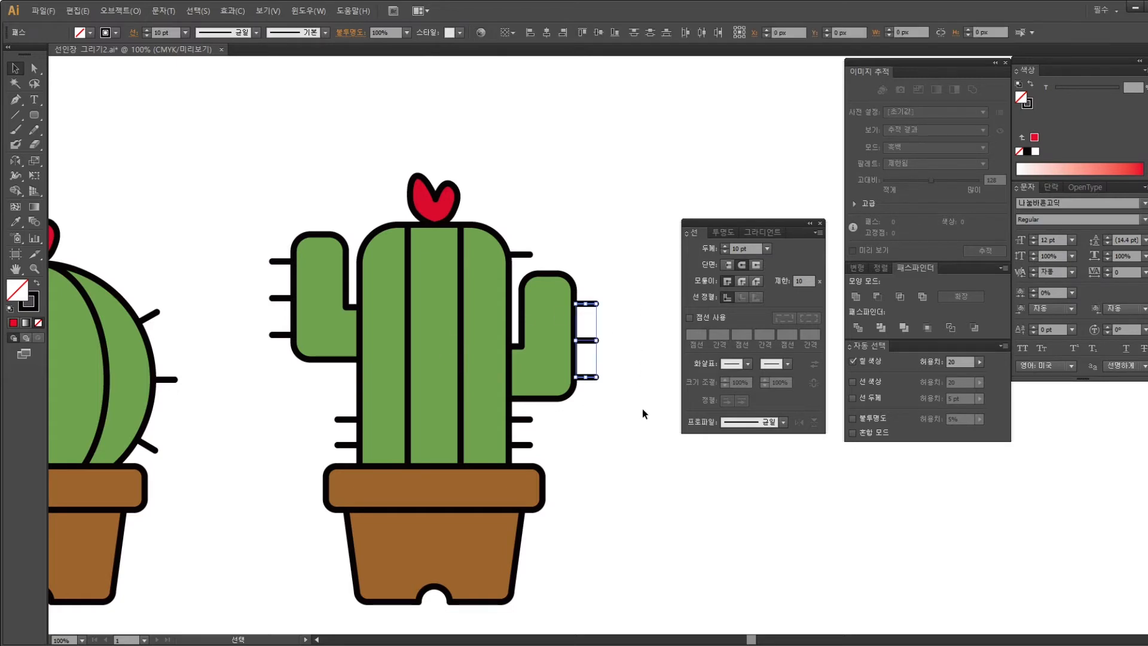
{"action": "left_click", "coordinate": [521, 420]}
{"action": "left_click", "coordinate": [345, 444]}
{"action": "key", "text": "Delete"}
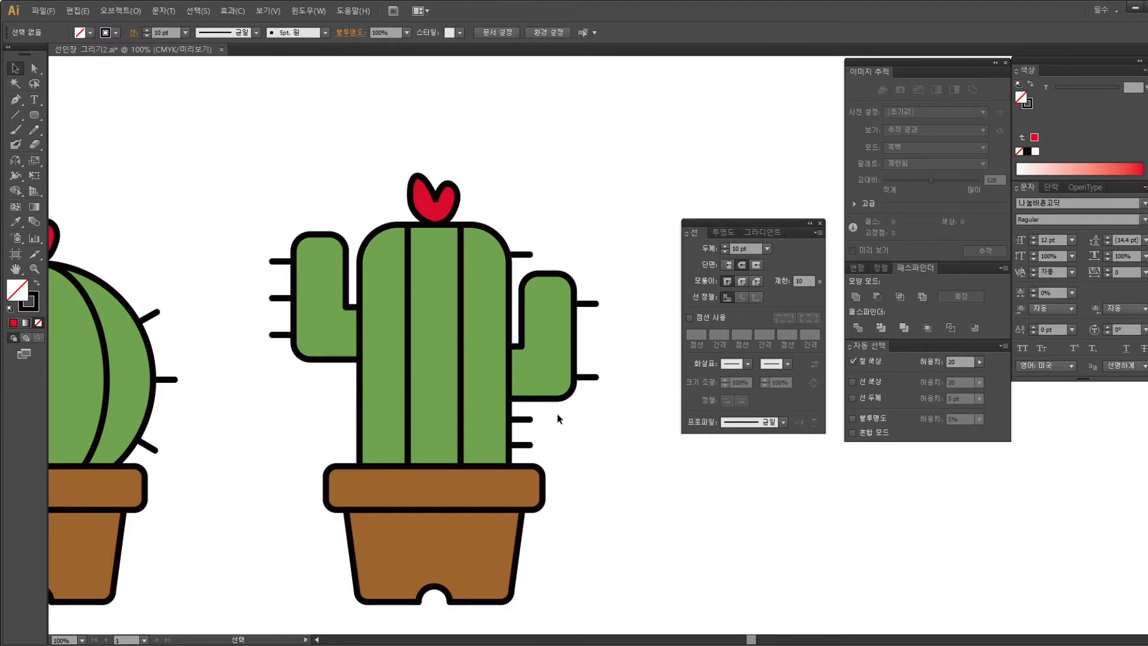
{"action": "key", "text": "ctrl+v"}
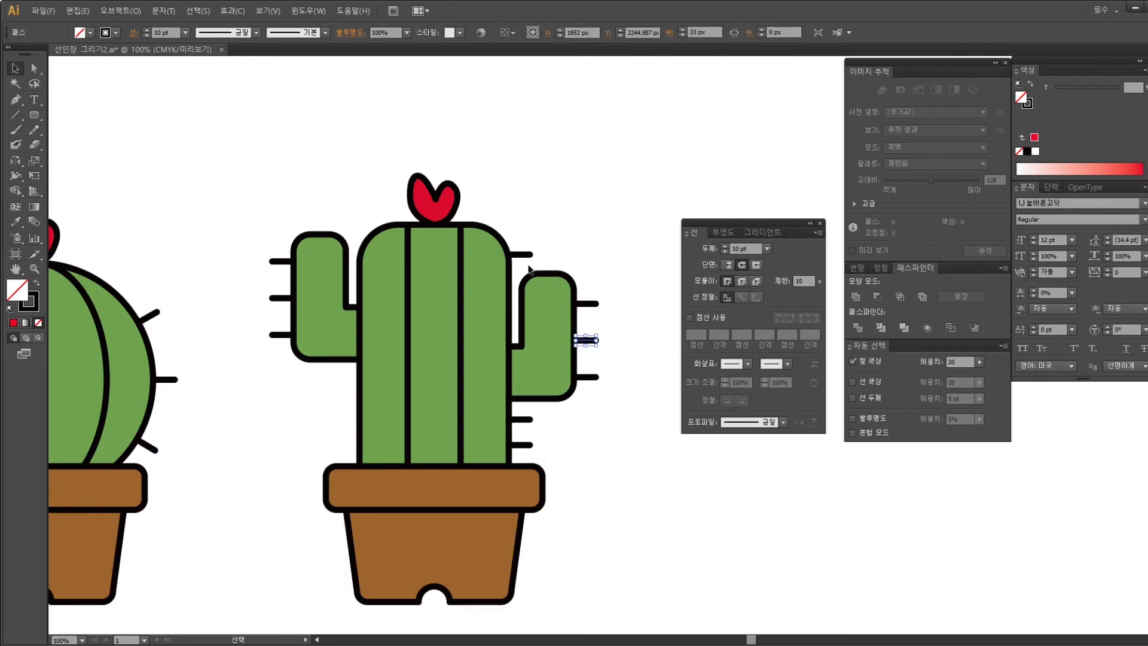
{"action": "key", "text": "ctrl+f"}
{"action": "key", "text": "Delete"}
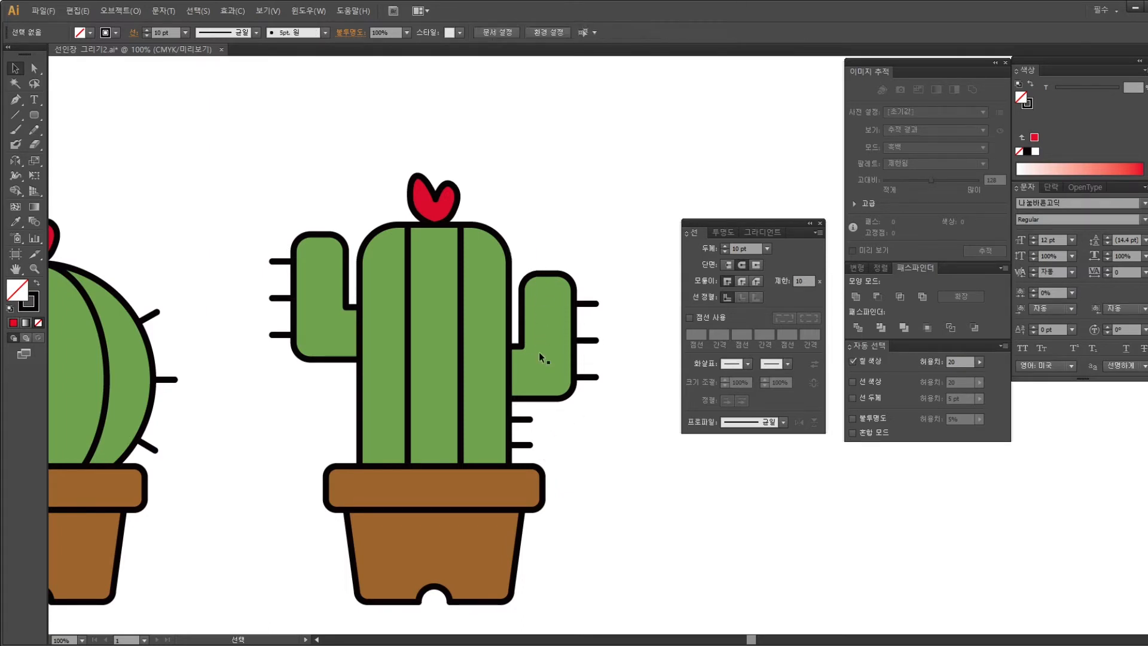
Shorten the two lower right body spines and the right arm's three spines from their outer ends
{"action": "left_click_drag", "start_coordinate": [537, 445], "coordinate": [524, 416]}
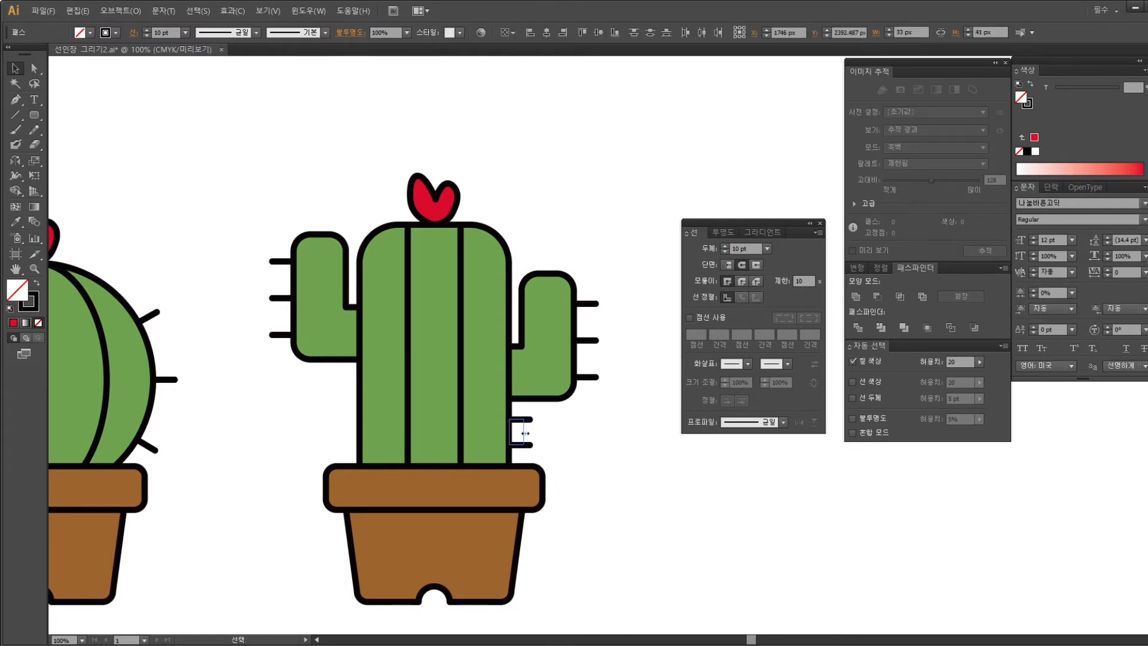
{"action": "left_click", "coordinate": [572, 421]}
{"action": "left_click_drag", "start_coordinate": [595, 406], "coordinate": [585, 273]}
{"action": "left_click_drag", "start_coordinate": [598, 340], "coordinate": [592, 344]}
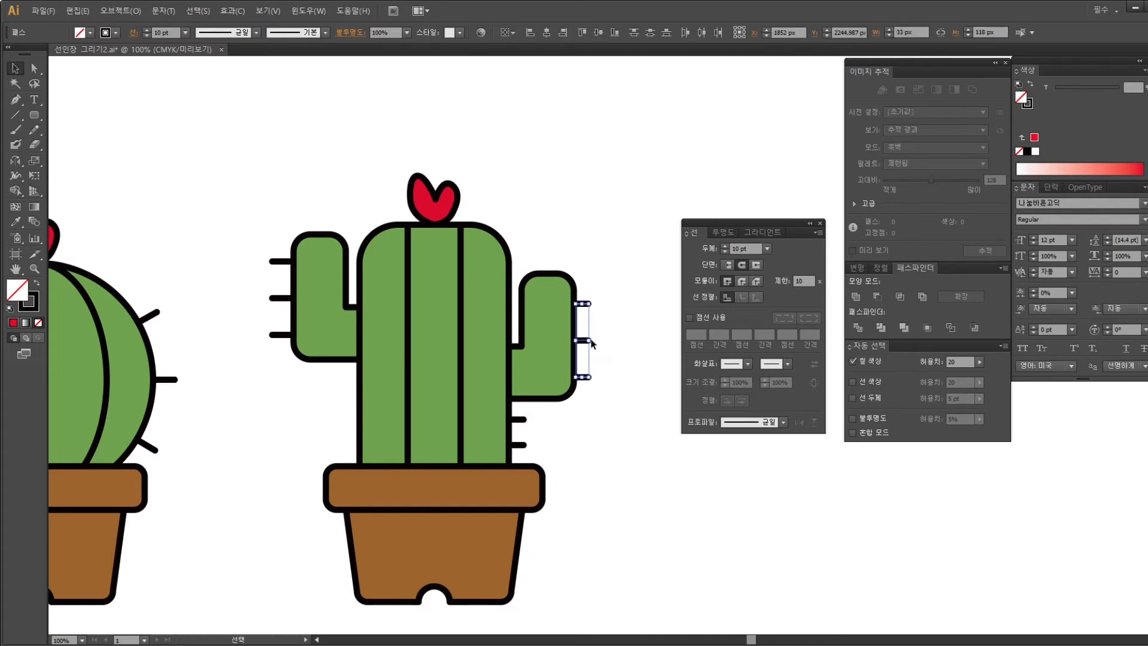
{"action": "left_click", "coordinate": [602, 243]}
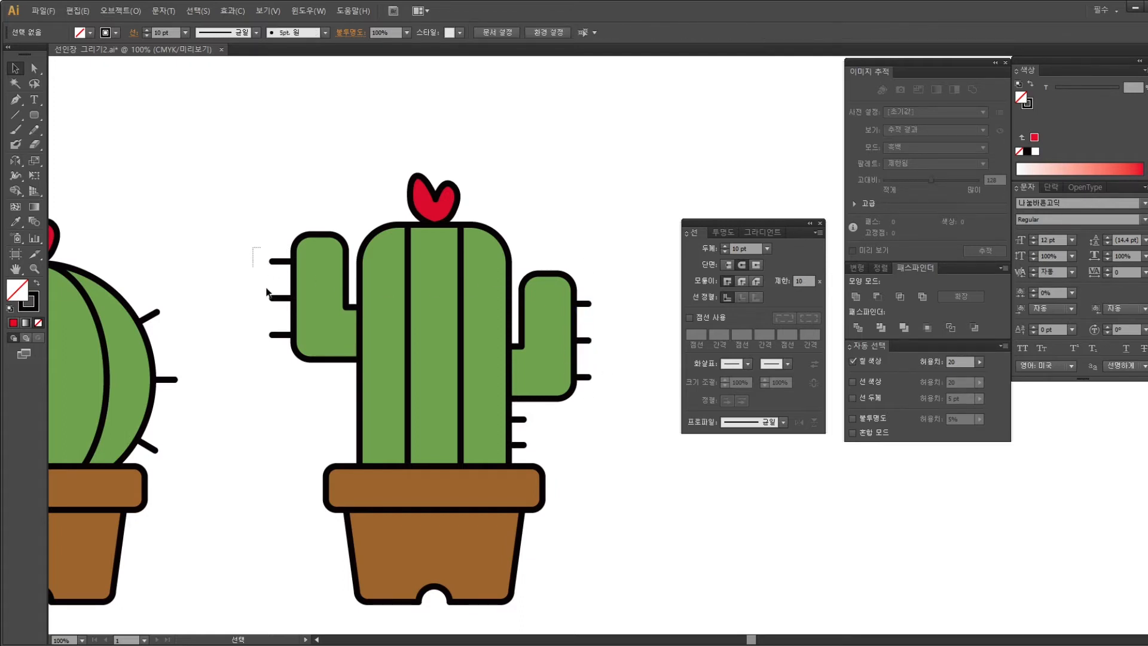
Shorten the left arm's three spines to about 21 px from their outer ends
{"action": "left_click_drag", "start_coordinate": [267, 292], "coordinate": [283, 351]}
{"action": "left_click_drag", "start_coordinate": [637, 395], "coordinate": [581, 253]}
{"action": "left_click_drag", "start_coordinate": [305, 291], "coordinate": [292, 264]}
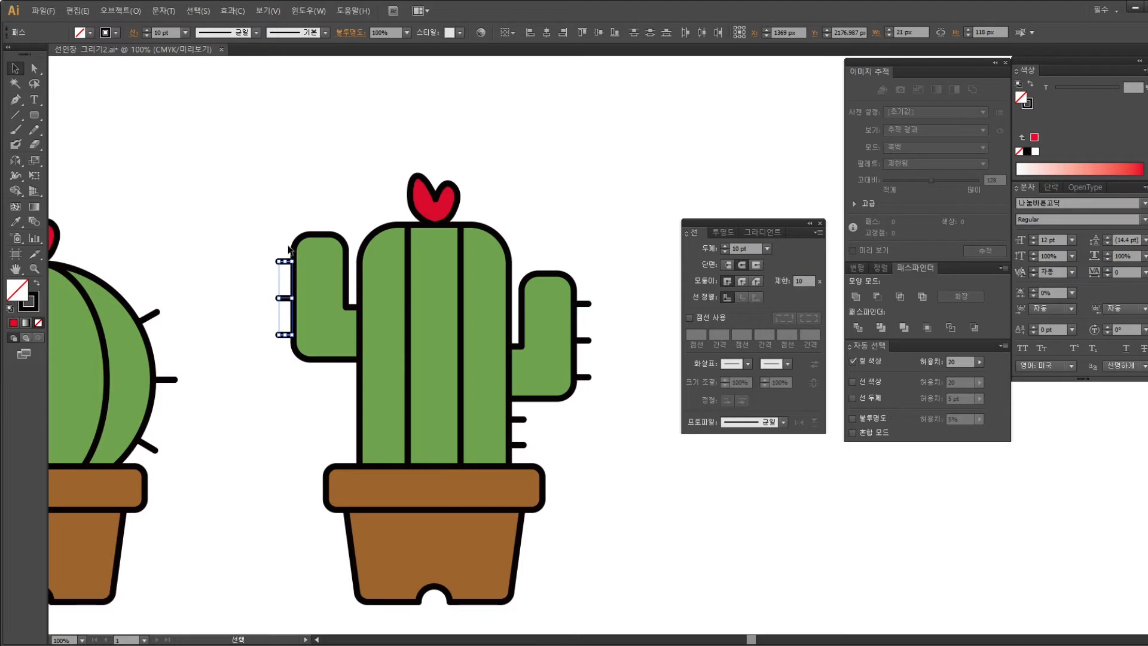
Copy the two lower right body spines to the body's lower left edge and add a third spine copy below them
{"action": "left_click", "coordinate": [293, 210]}
{"action": "left_click_drag", "start_coordinate": [564, 454], "coordinate": [353, 388]}
{"action": "left_click", "coordinate": [338, 435]}
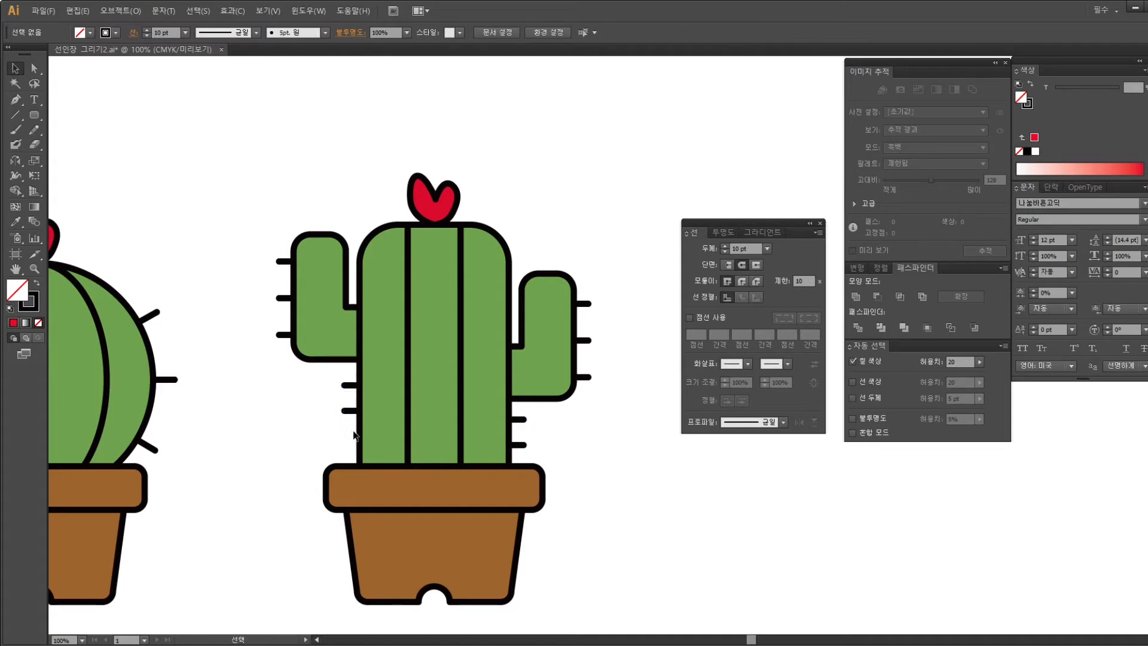
{"action": "left_click_drag", "start_coordinate": [352, 412], "coordinate": [351, 439]}
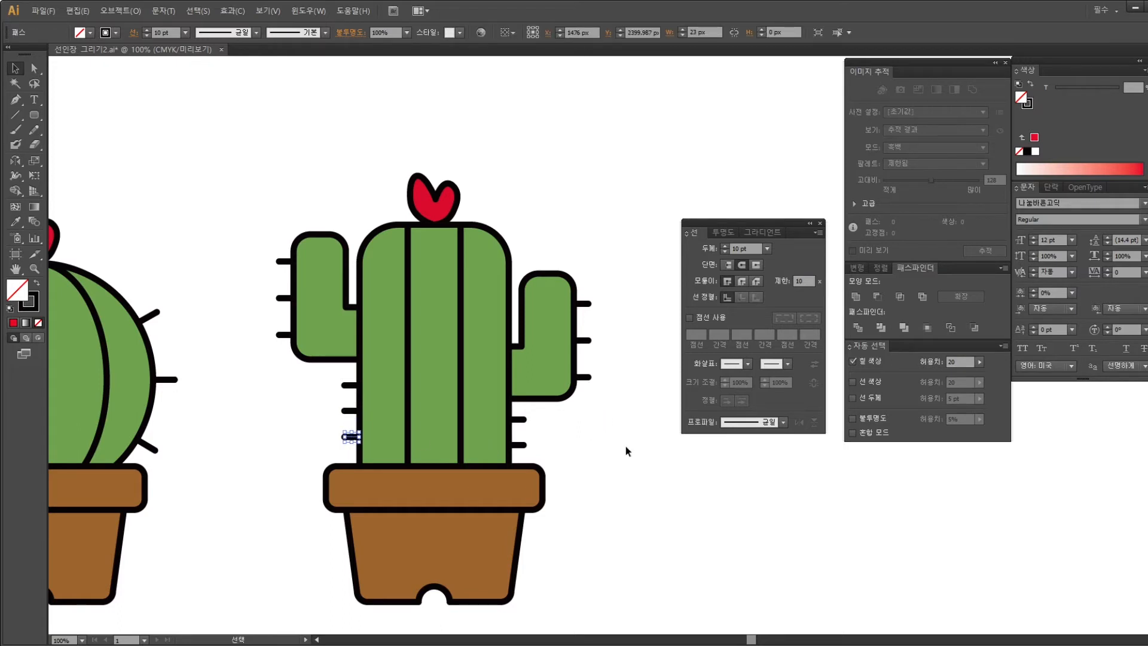
{"action": "left_click", "coordinate": [683, 526]}
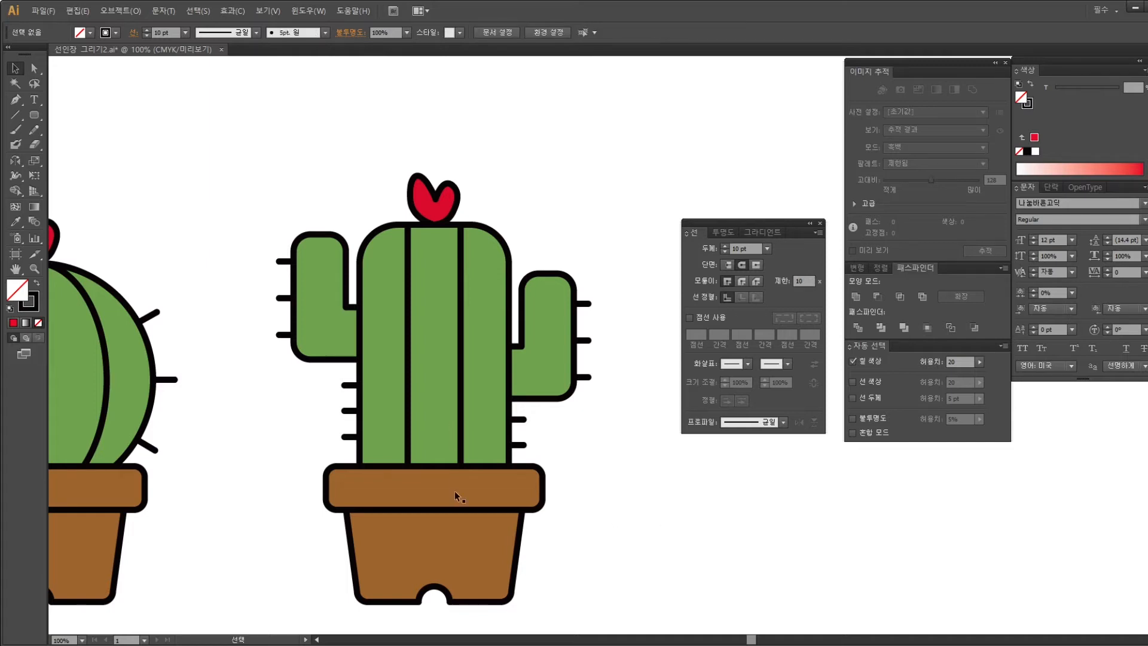
Duplicate the whole round potted cactus and place the copy beside the tall cactus's right arm
{"action": "left_click_drag", "start_coordinate": [410, 418], "coordinate": [442, 418]}
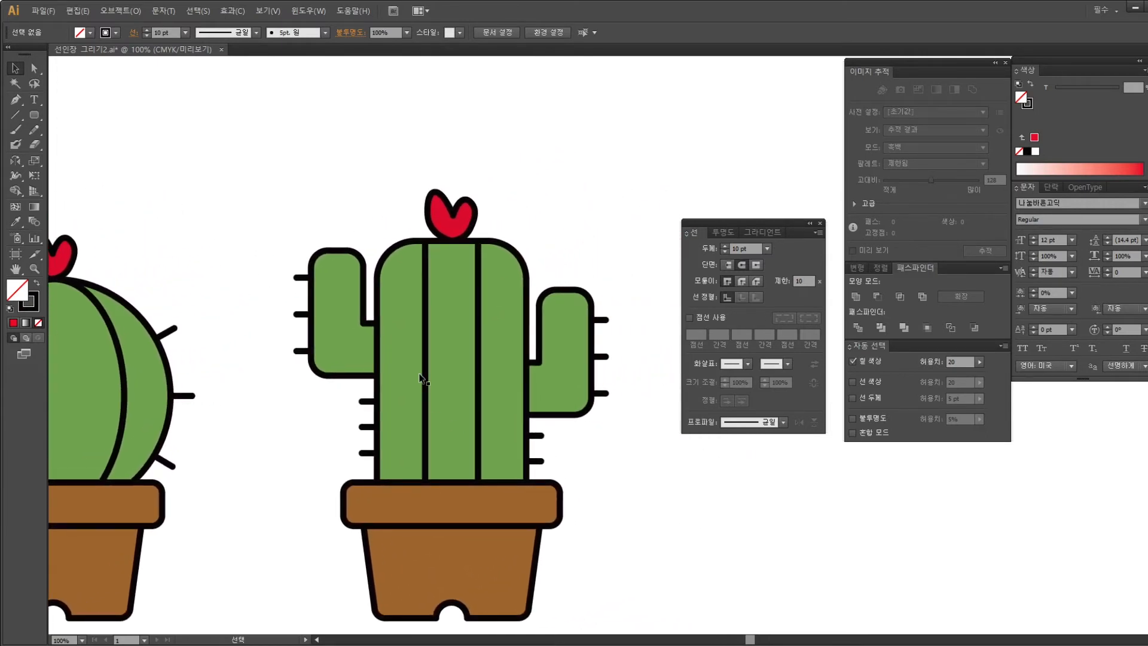
{"action": "key", "text": "ctrl+minus"}
{"action": "left_click_drag", "start_coordinate": [500, 381], "coordinate": [316, 391]}
{"action": "left_click_drag", "start_coordinate": [233, 518], "coordinate": [64, 279]}
{"action": "left_click_drag", "start_coordinate": [132, 389], "coordinate": [510, 389]}
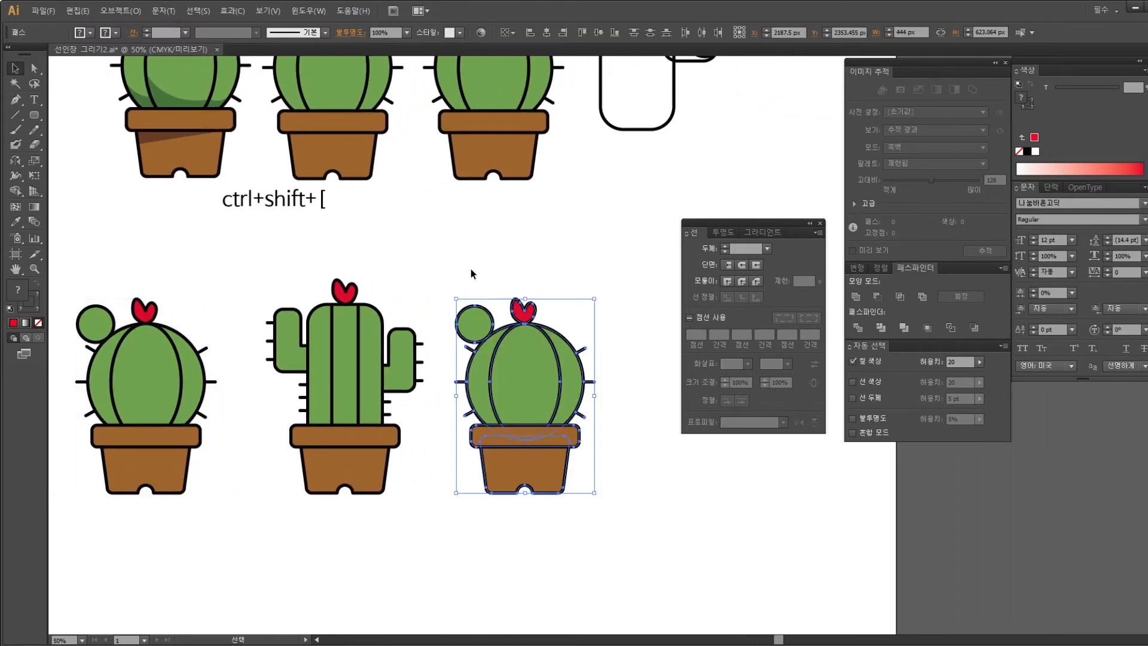
{"action": "left_click", "coordinate": [471, 274]}
Move the red flower of the duplicated round cactus straight up, clear of its body
{"action": "scroll", "coordinate": [461, 320], "scroll_direction": "up", "scroll_amount": 5}
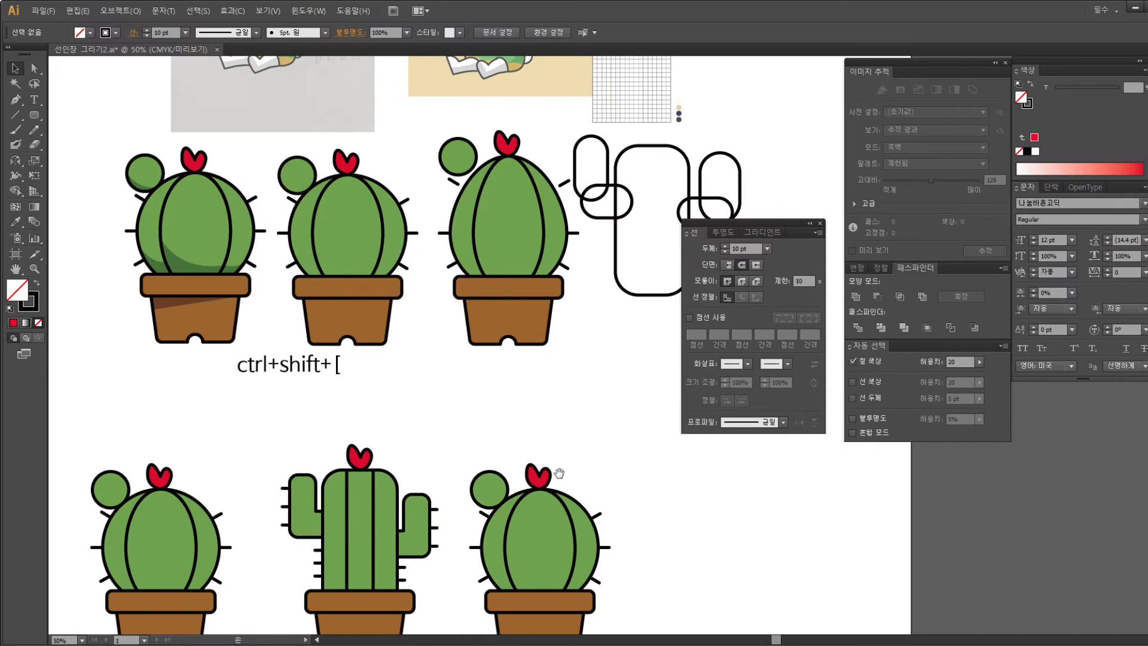
{"action": "left_click_drag", "start_coordinate": [558, 473], "coordinate": [521, 314]}
{"action": "key", "text": "ctrl+="}
{"action": "key", "text": "ctrl+="}
{"action": "key", "text": "ctrl+="}
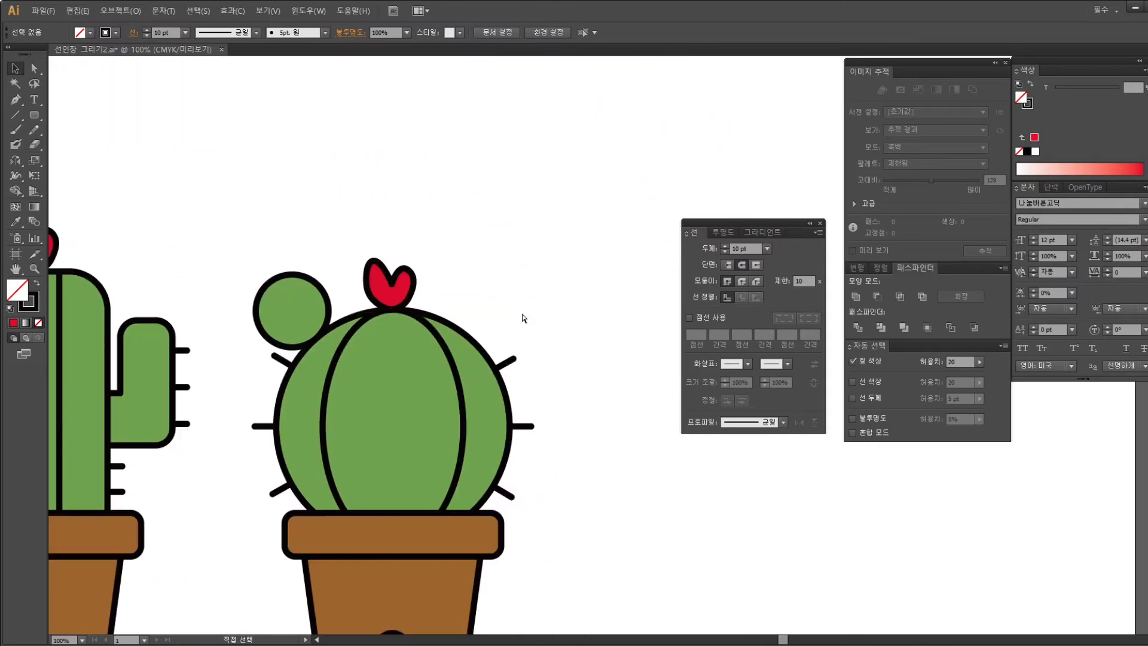
{"action": "left_click_drag", "start_coordinate": [408, 323], "coordinate": [590, 282]}
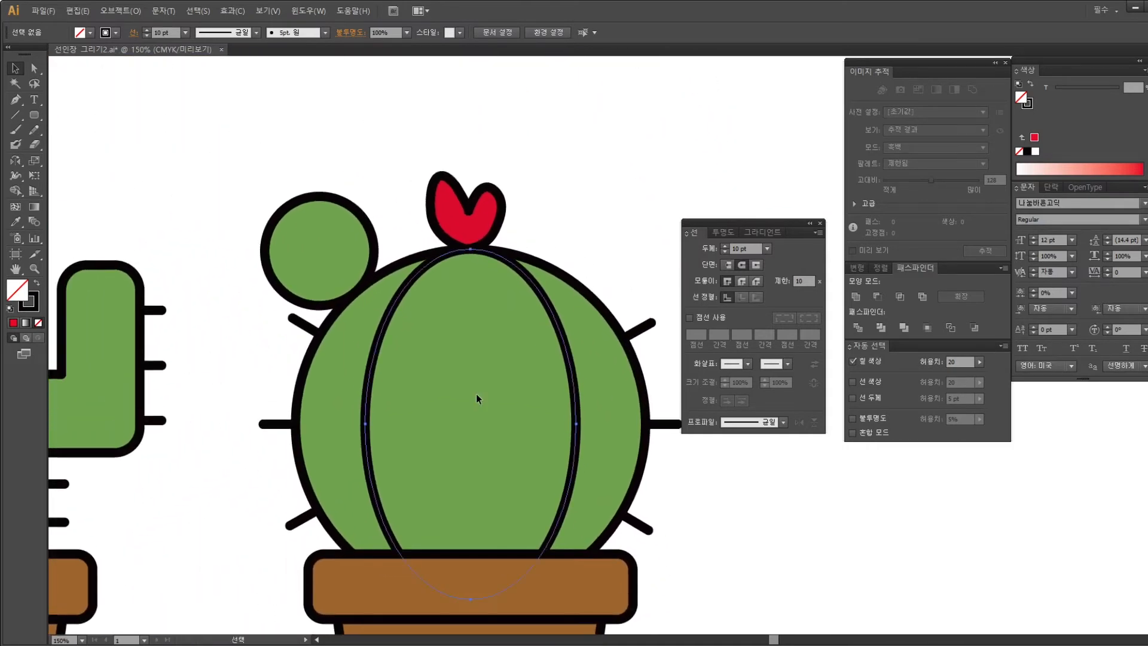
{"action": "left_click", "coordinate": [476, 393]}
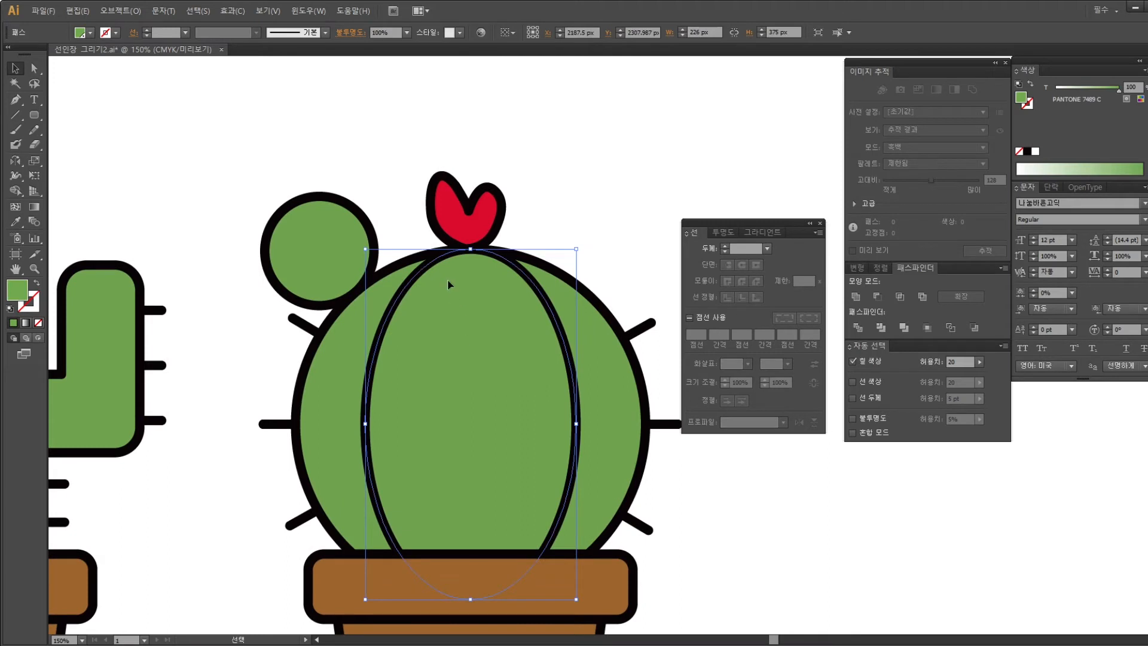
{"action": "key", "text": "ctrl+minus"}
{"action": "left_click_drag", "start_coordinate": [562, 261], "coordinate": [489, 222]}
{"action": "left_click_drag", "start_coordinate": [505, 263], "coordinate": [504, 144]}
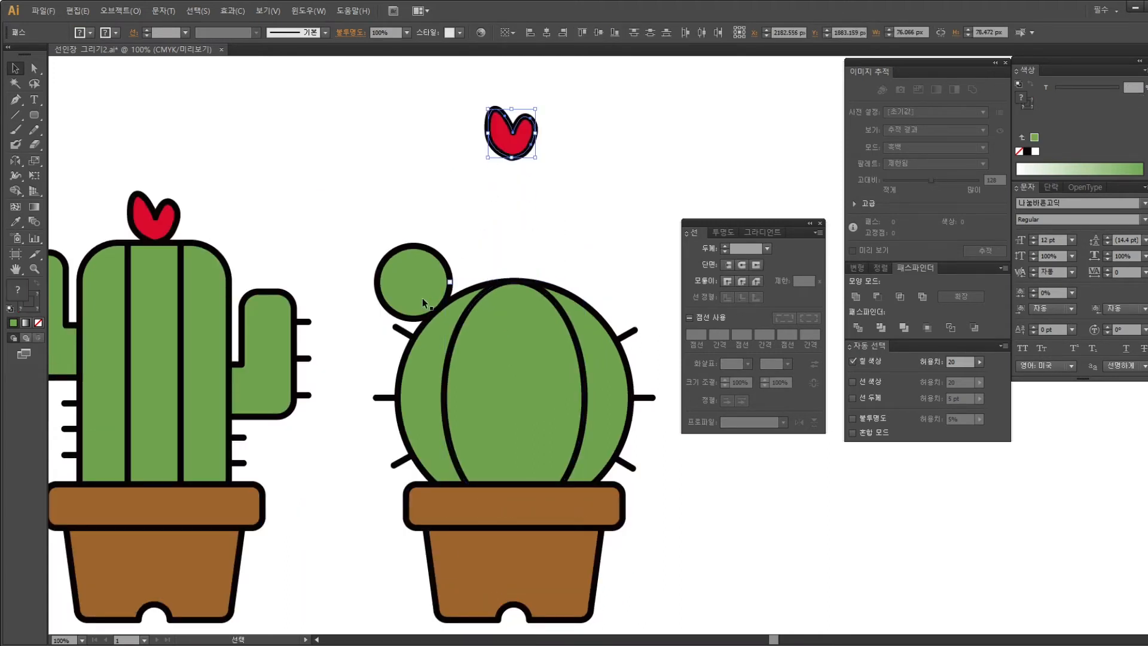
{"action": "left_click", "coordinate": [428, 271]}
{"action": "left_click_drag", "start_coordinate": [428, 271], "coordinate": [428, 117]}
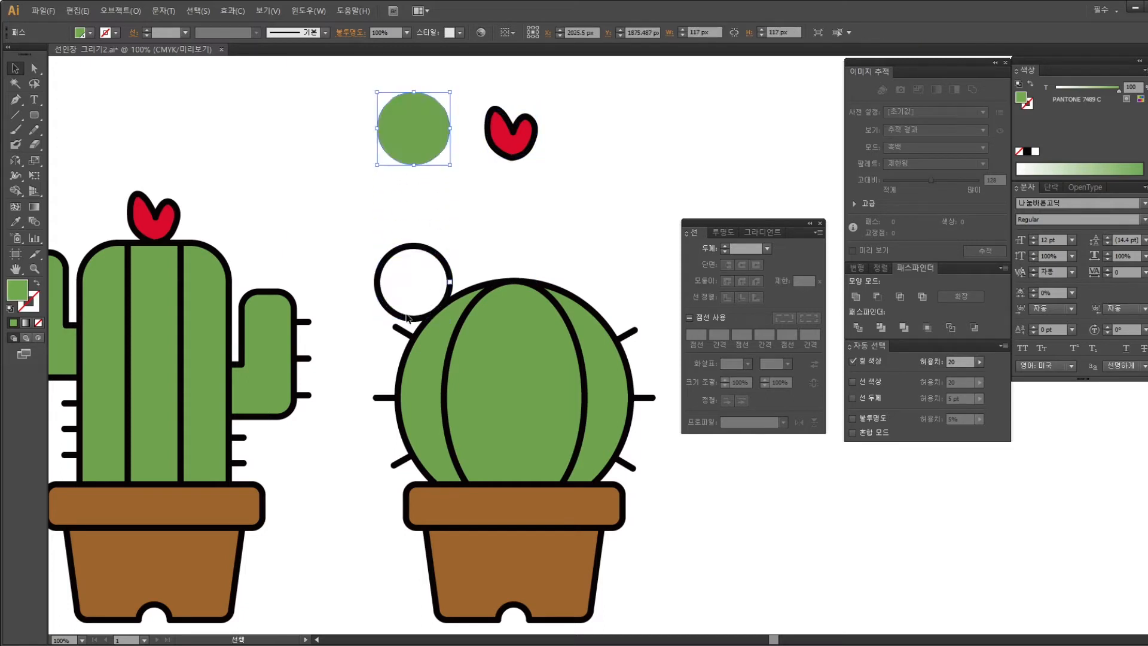
{"action": "key", "text": "ctrl+z"}
Move the duplicated cactus's small green ball together with its outline up beside the detached flower
{"action": "left_click_drag", "start_coordinate": [415, 271], "coordinate": [413, 138]}
{"action": "scroll", "coordinate": [520, 263], "scroll_direction": "down", "scroll_amount": 1}
{"action": "scroll", "coordinate": [508, 281], "scroll_direction": "right", "scroll_amount": 1}
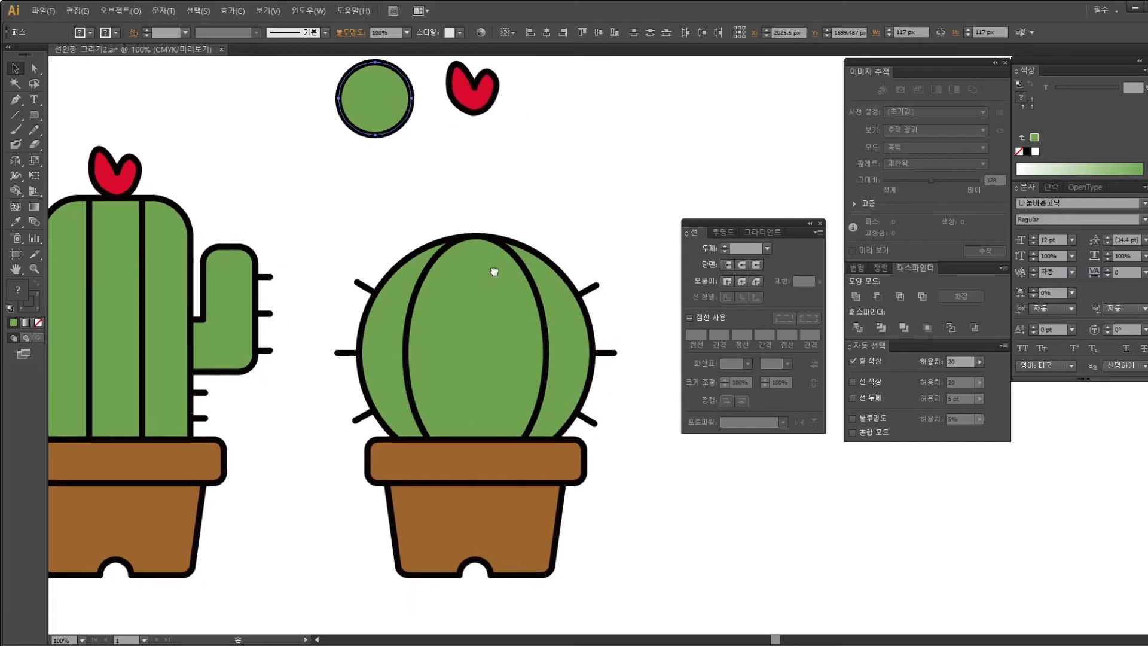
Flatten the duplicated cactus's body and rib ellipses from the top to about 293 px high and shift them slightly up
{"action": "left_click", "coordinate": [464, 241]}
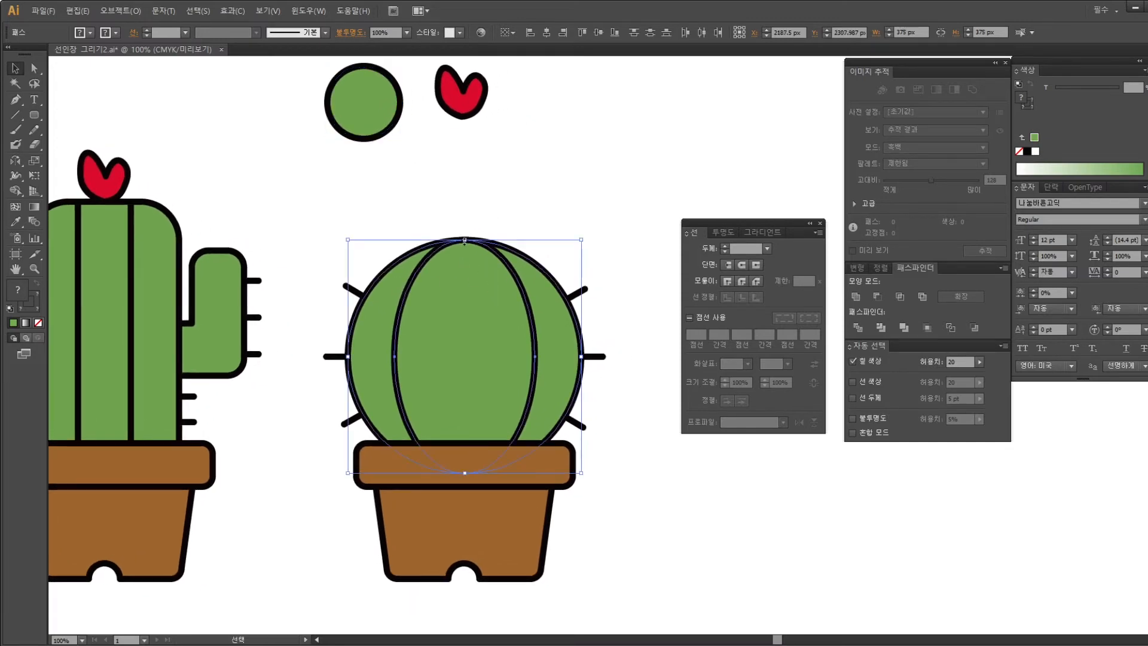
{"action": "left_click", "coordinate": [494, 302]}
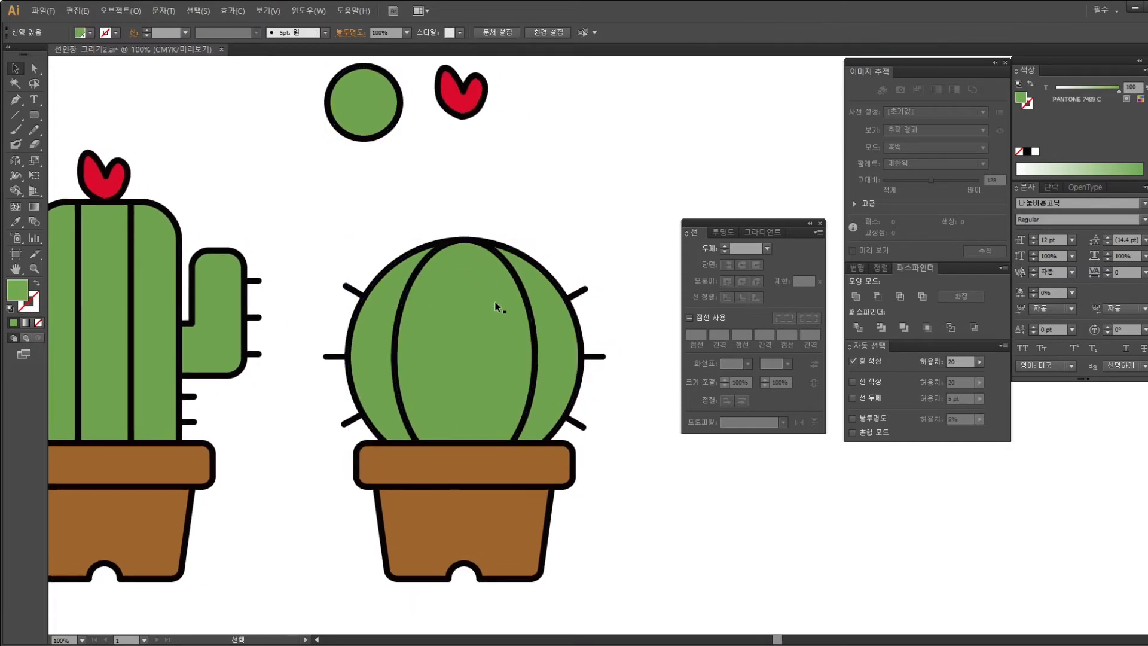
{"action": "left_click", "coordinate": [546, 274]}
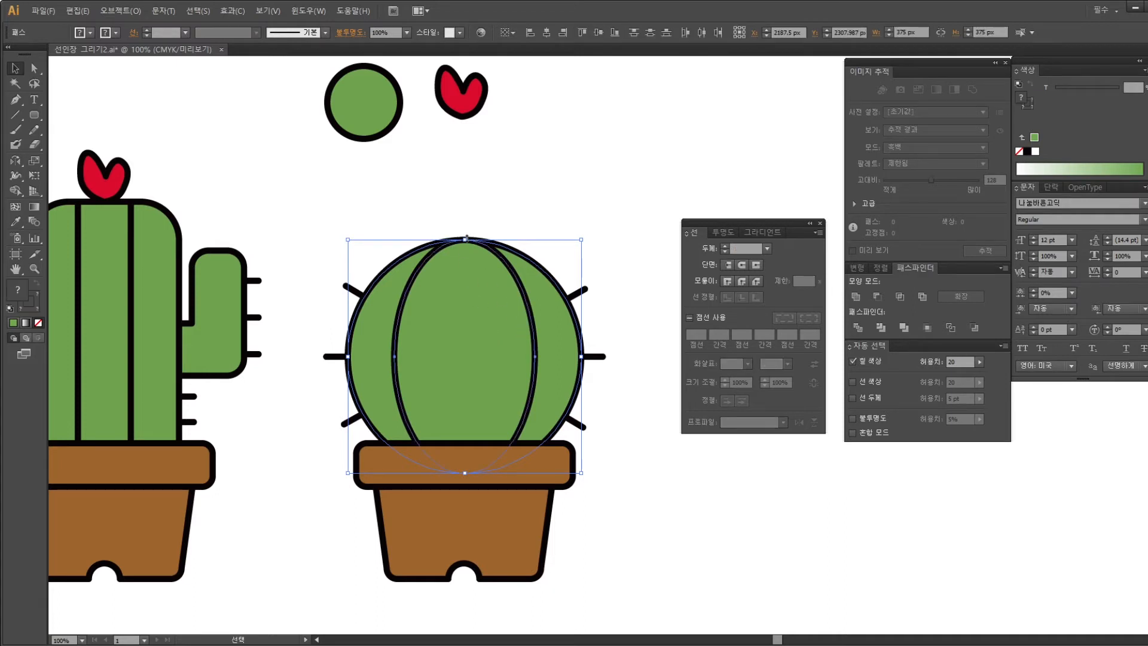
{"action": "left_click_drag", "start_coordinate": [466, 238], "coordinate": [465, 293]}
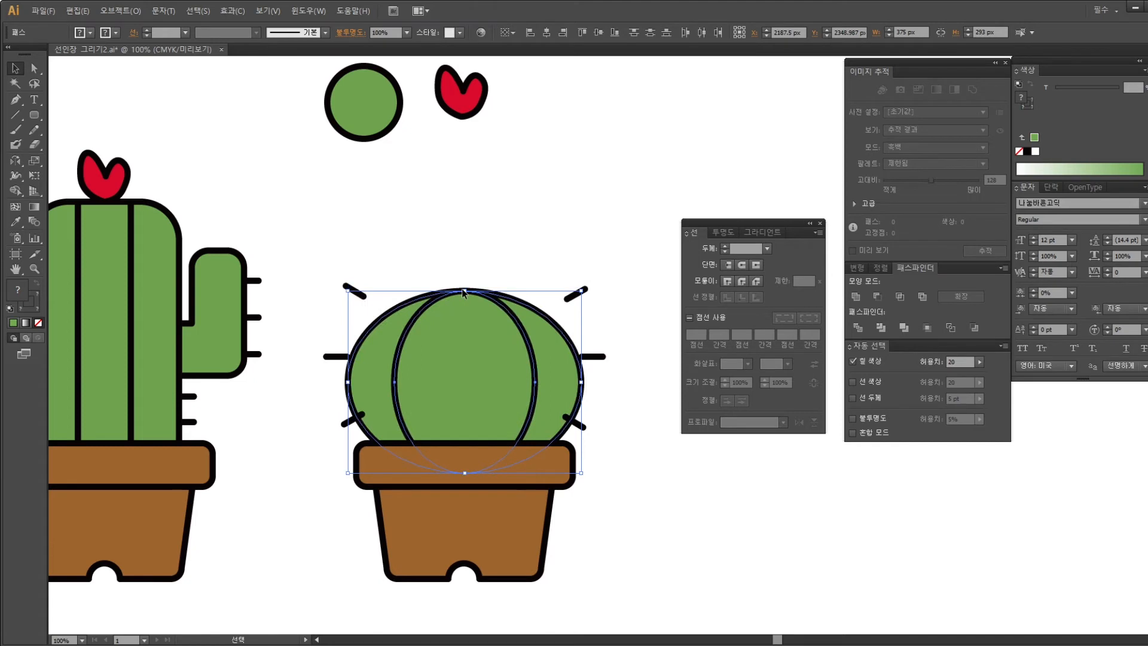
{"action": "left_click_drag", "start_coordinate": [465, 310], "coordinate": [465, 302]}
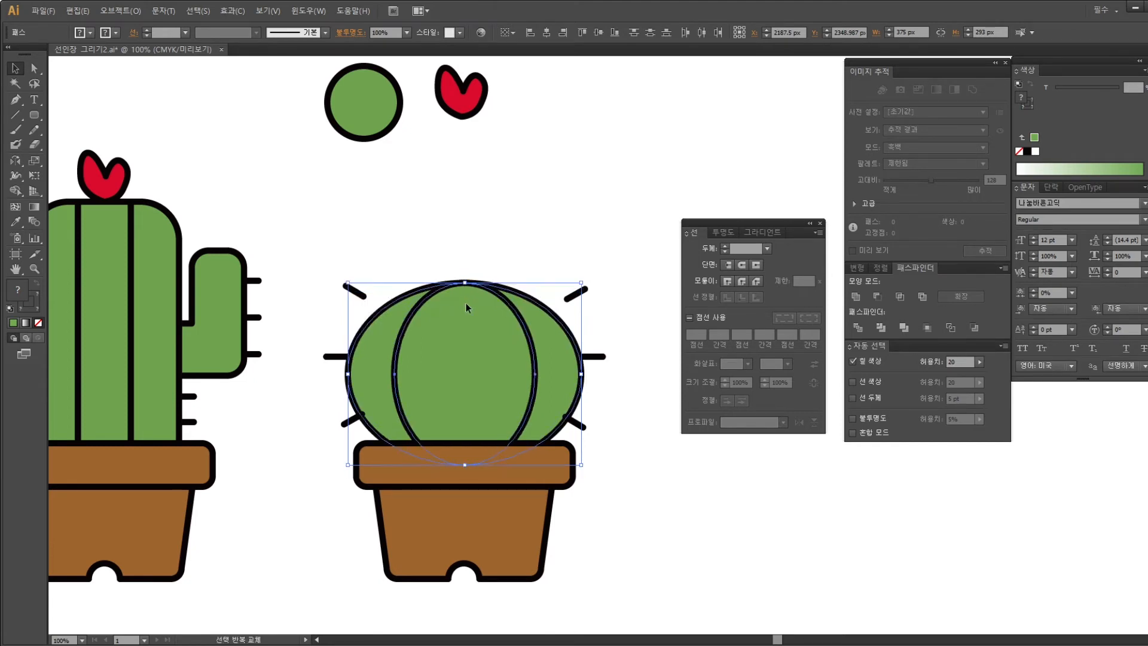
{"action": "left_click", "coordinate": [464, 240]}
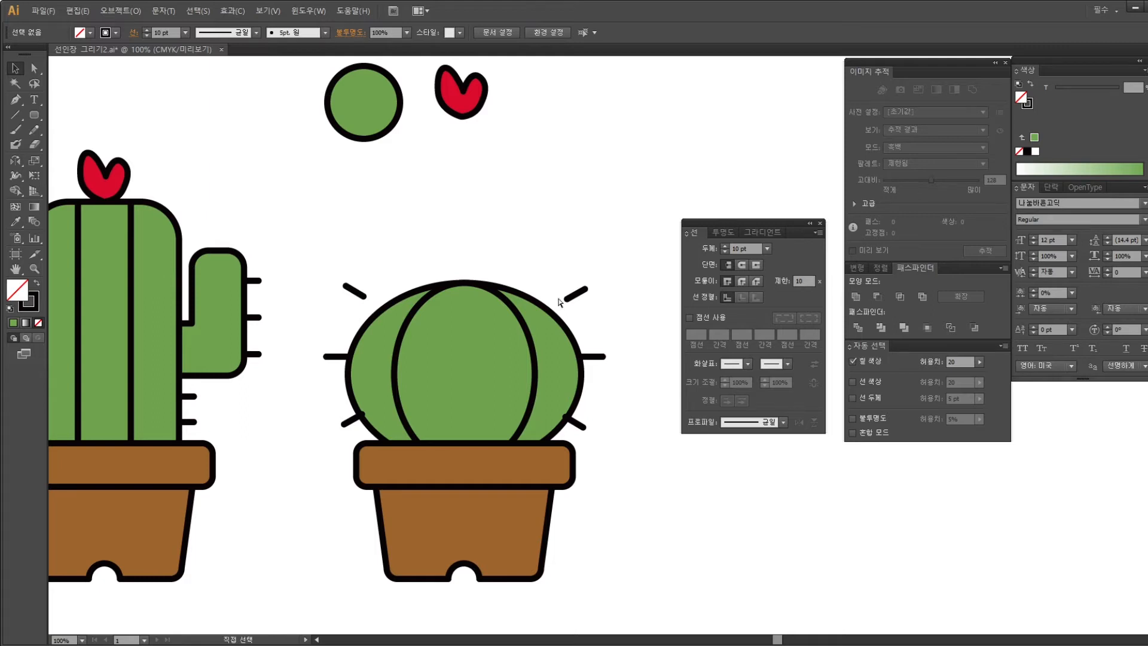
Reposition the three right spines along the flattened body's edge, lowering the middle one to the body's widest point
{"action": "key", "text": "ctrl+equal"}
{"action": "left_click_drag", "start_coordinate": [557, 297], "coordinate": [614, 303]}
{"action": "left_click", "coordinate": [602, 257]}
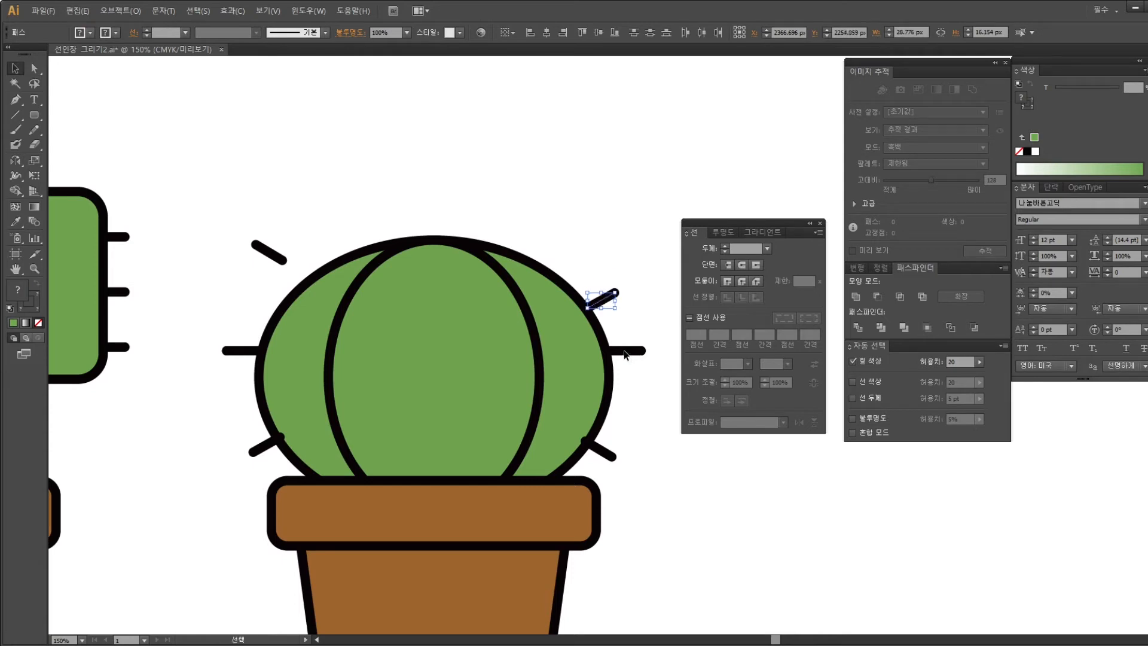
{"action": "left_click_drag", "start_coordinate": [628, 381], "coordinate": [628, 382]}
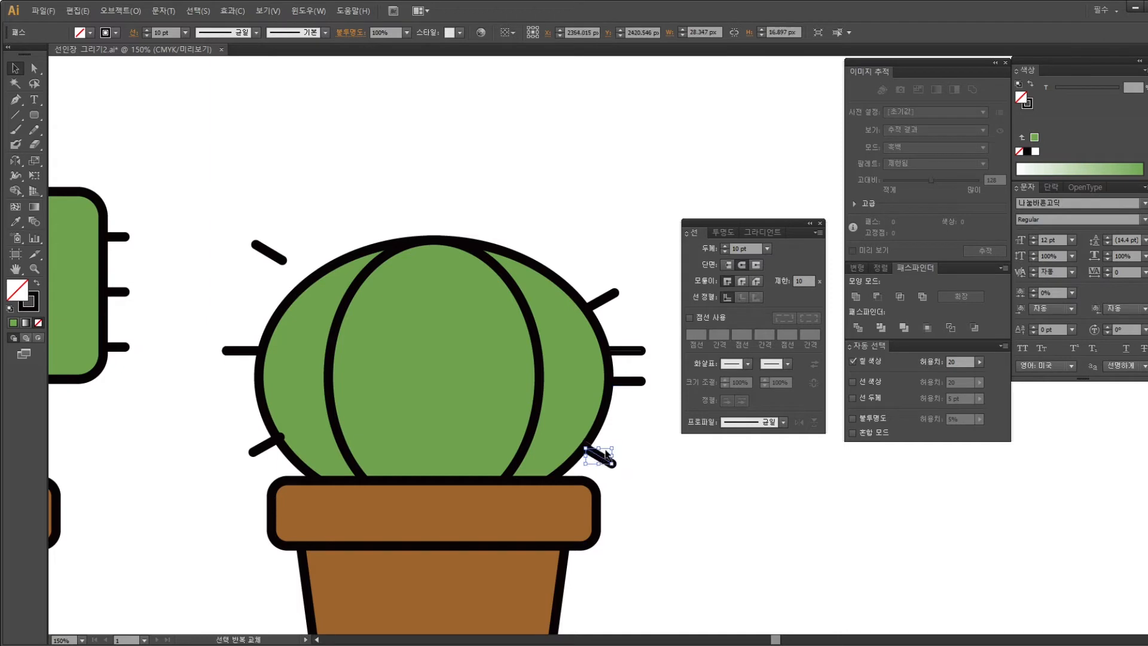
{"action": "key", "text": "Delete"}
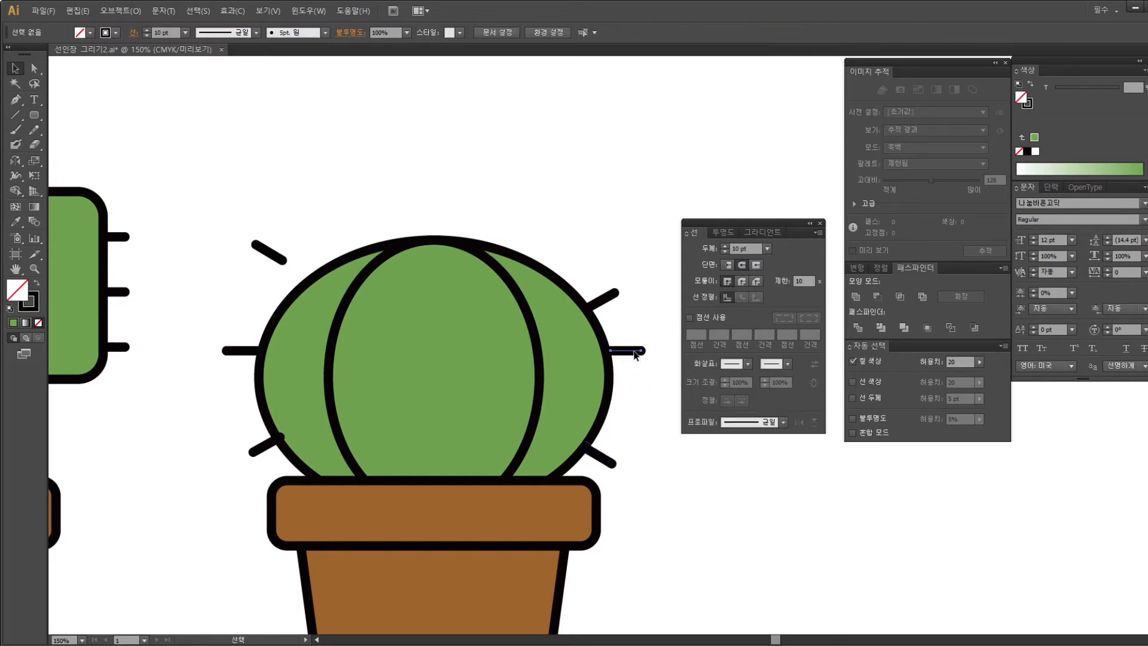
{"action": "left_click", "coordinate": [635, 379]}
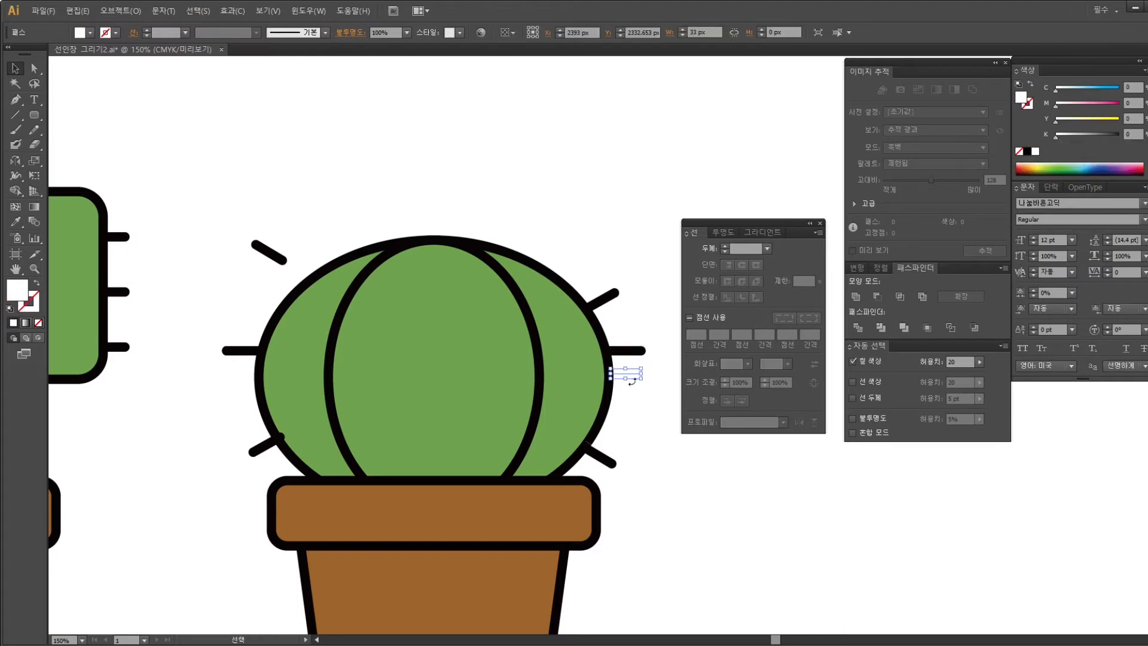
{"action": "key", "text": "Delete"}
{"action": "left_click", "coordinate": [627, 353]}
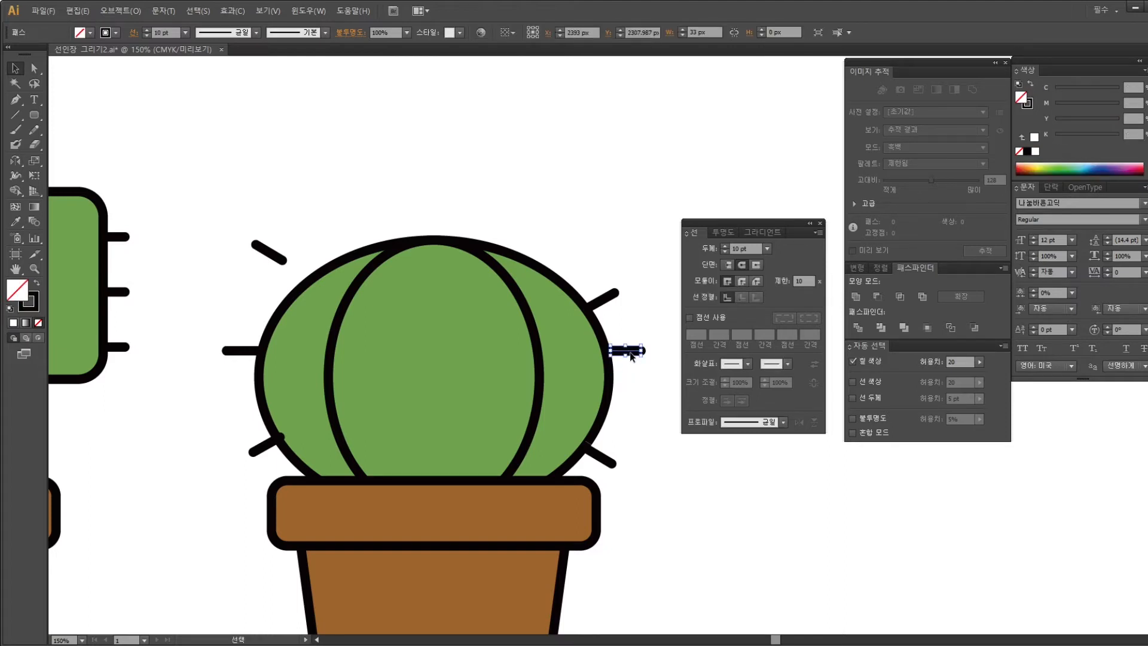
{"action": "left_click_drag", "start_coordinate": [636, 378], "coordinate": [636, 382]}
Reposition the three left spines along the flattened body's edge to match the right side, deleting the leftover middle spine
{"action": "left_click", "coordinate": [258, 251]}
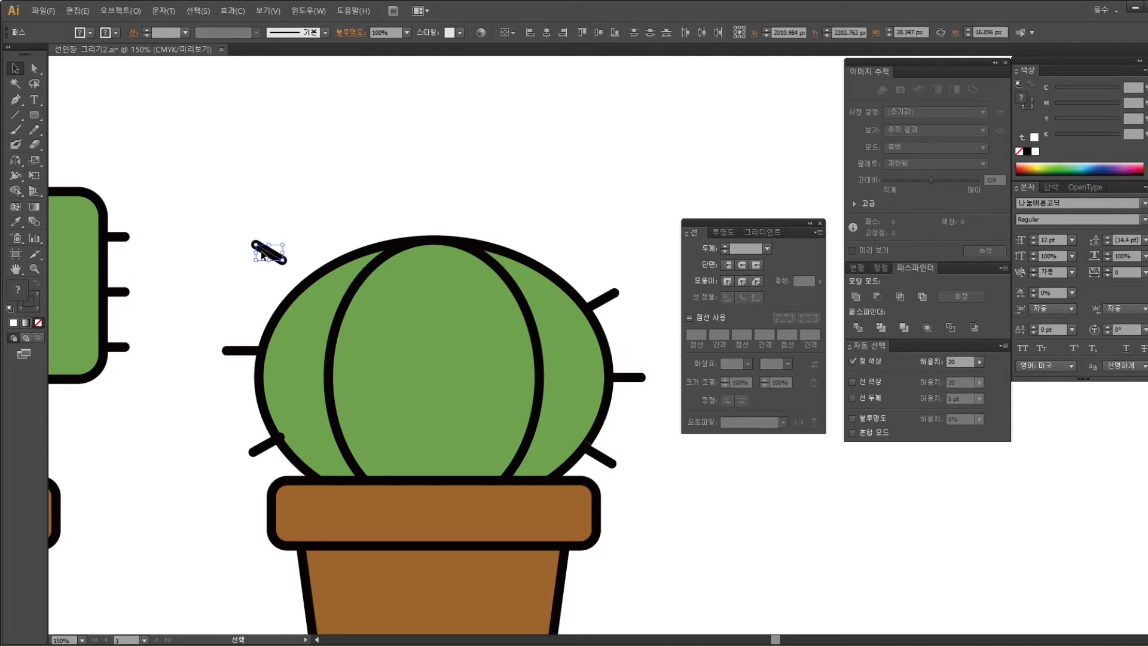
{"action": "left_click_drag", "start_coordinate": [263, 261], "coordinate": [269, 302]}
{"action": "left_click_drag", "start_coordinate": [245, 354], "coordinate": [243, 376]}
{"action": "left_click", "coordinate": [237, 397]}
{"action": "left_click", "coordinate": [225, 347]}
{"action": "key", "text": "Delete"}
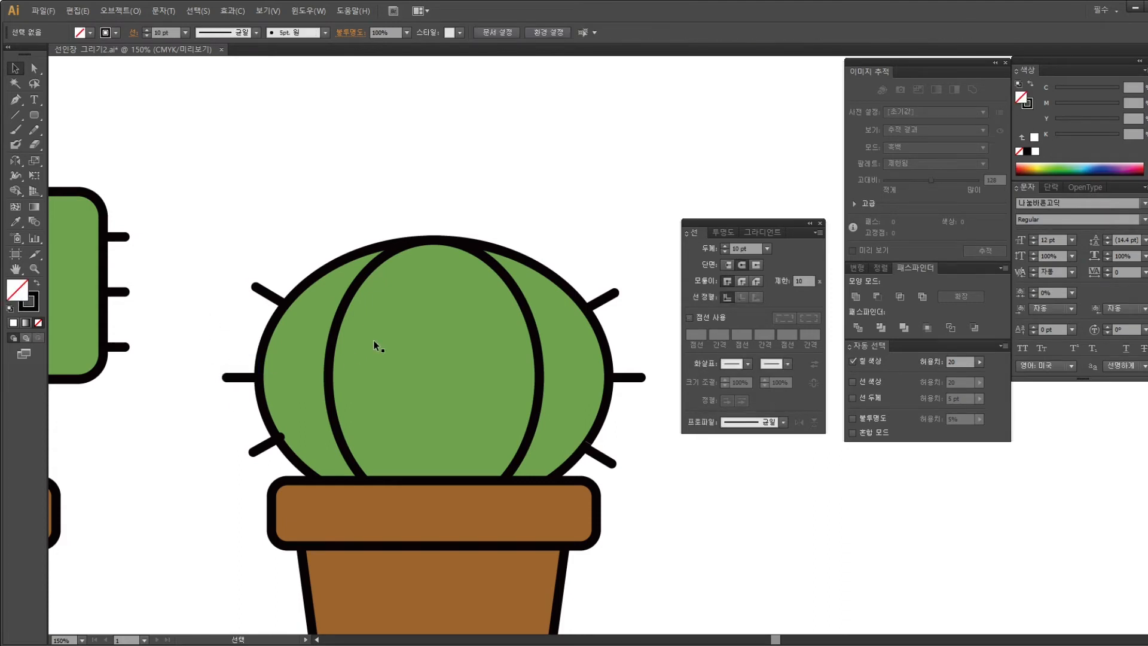
{"action": "left_click", "coordinate": [266, 450]}
{"action": "key", "text": "ctrl+shift+bracketleft"}
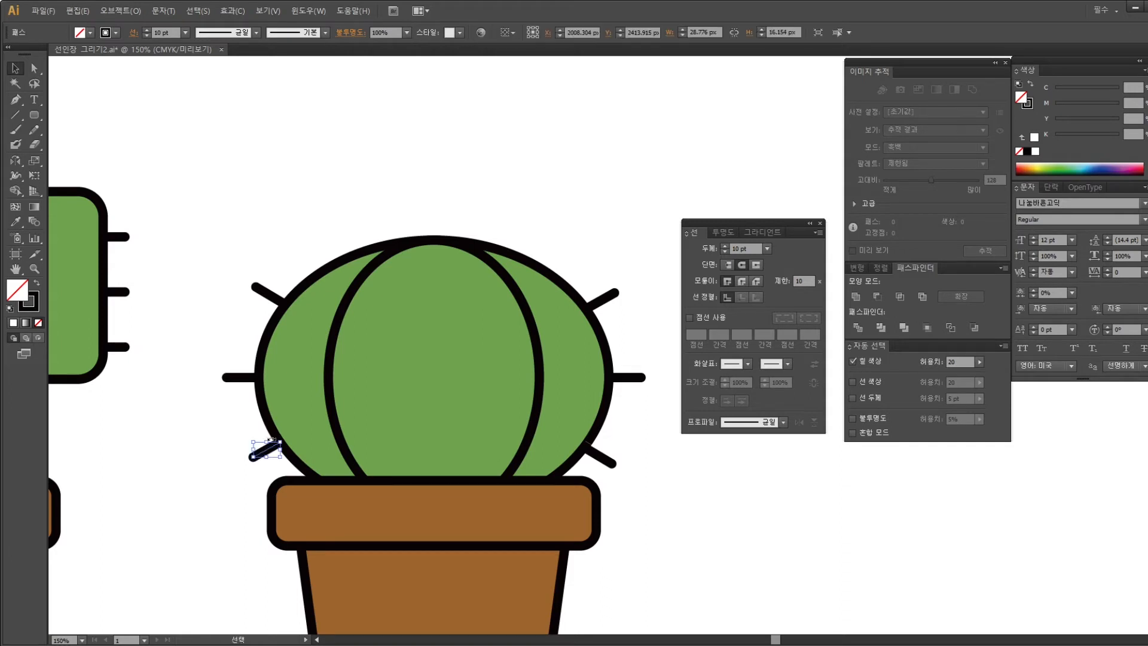
Compare the flattened cactus with the other two potted cacti and check its body outline and spine placement
{"action": "key", "text": "ctrl+minus"}
{"action": "key", "text": "ctrl+minus"}
{"action": "left_click_drag", "start_coordinate": [271, 437], "coordinate": [412, 458]}
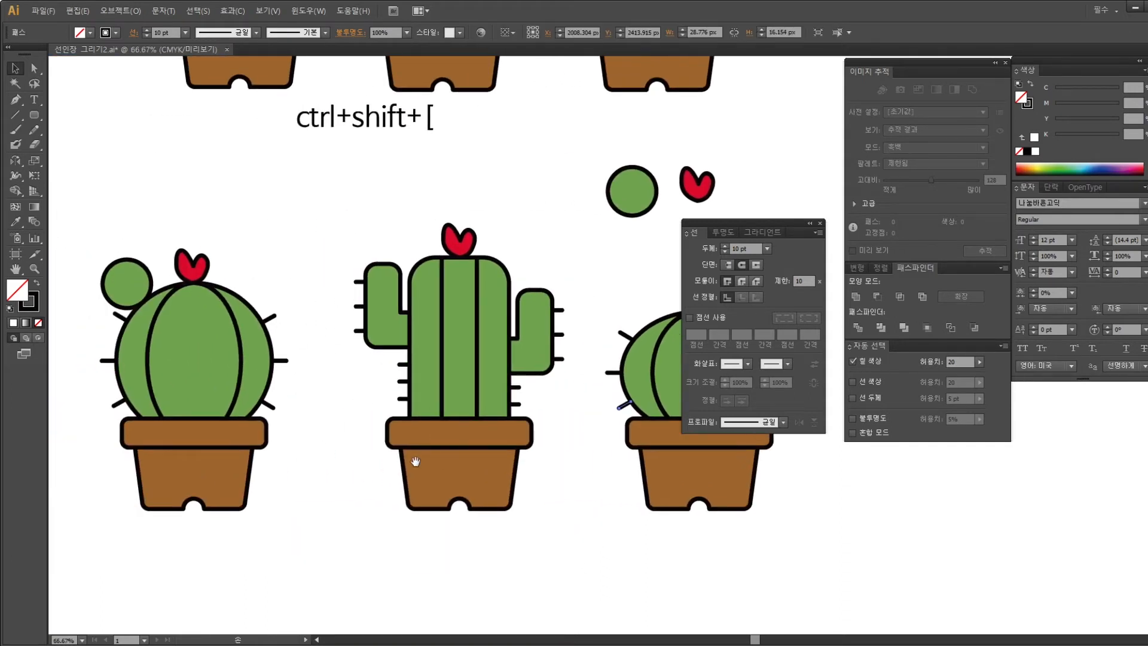
{"action": "left_click_drag", "start_coordinate": [279, 536], "coordinate": [69, 275]}
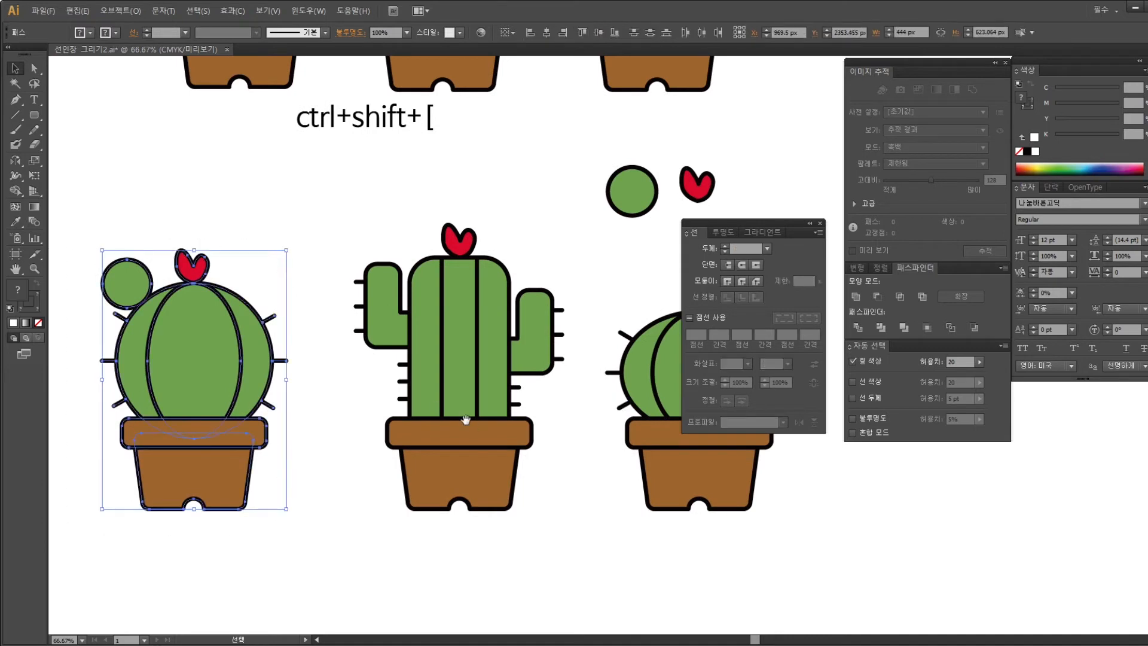
{"action": "left_click_drag", "start_coordinate": [465, 418], "coordinate": [359, 418]}
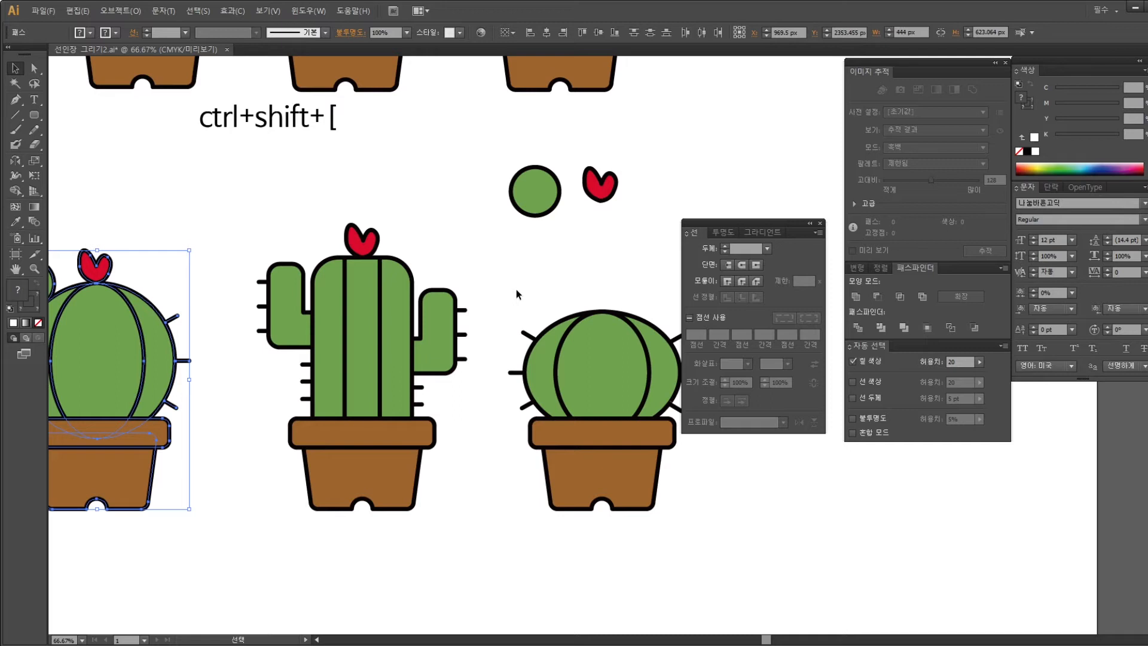
{"action": "left_click", "coordinate": [515, 289]}
{"action": "key", "text": "ctrl+equal"}
{"action": "key", "text": "ctrl+equal"}
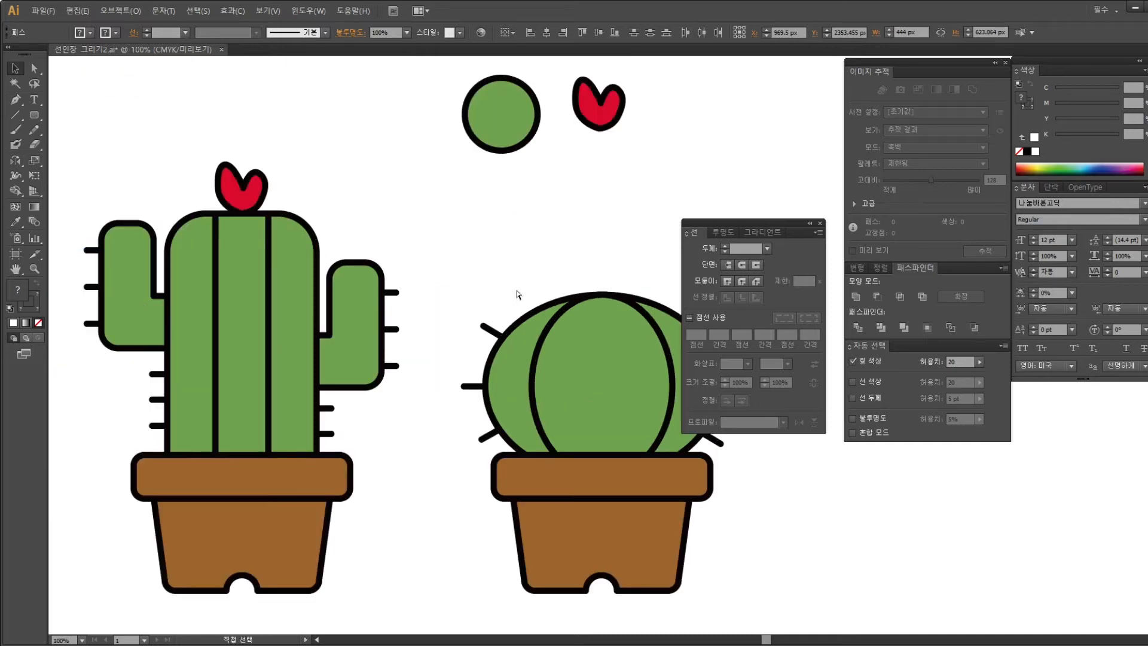
{"action": "left_click_drag", "start_coordinate": [589, 325], "coordinate": [383, 306]}
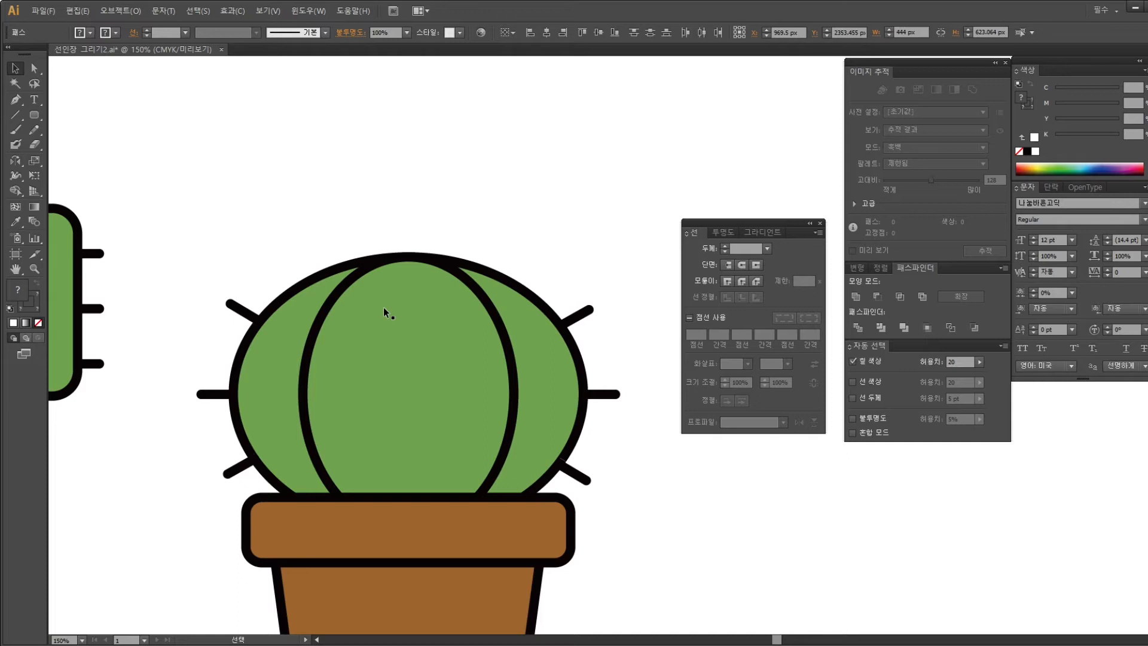
{"action": "left_click", "coordinate": [447, 314]}
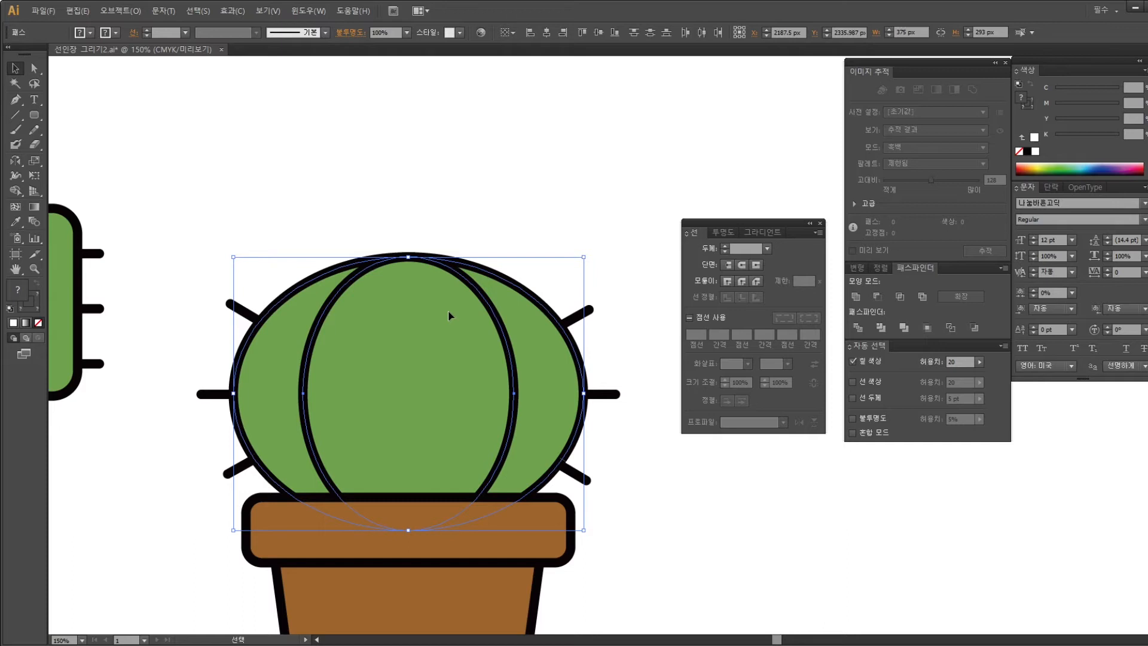
{"action": "left_click", "coordinate": [245, 245]}
{"action": "left_click_drag", "start_coordinate": [201, 253], "coordinate": [239, 322]}
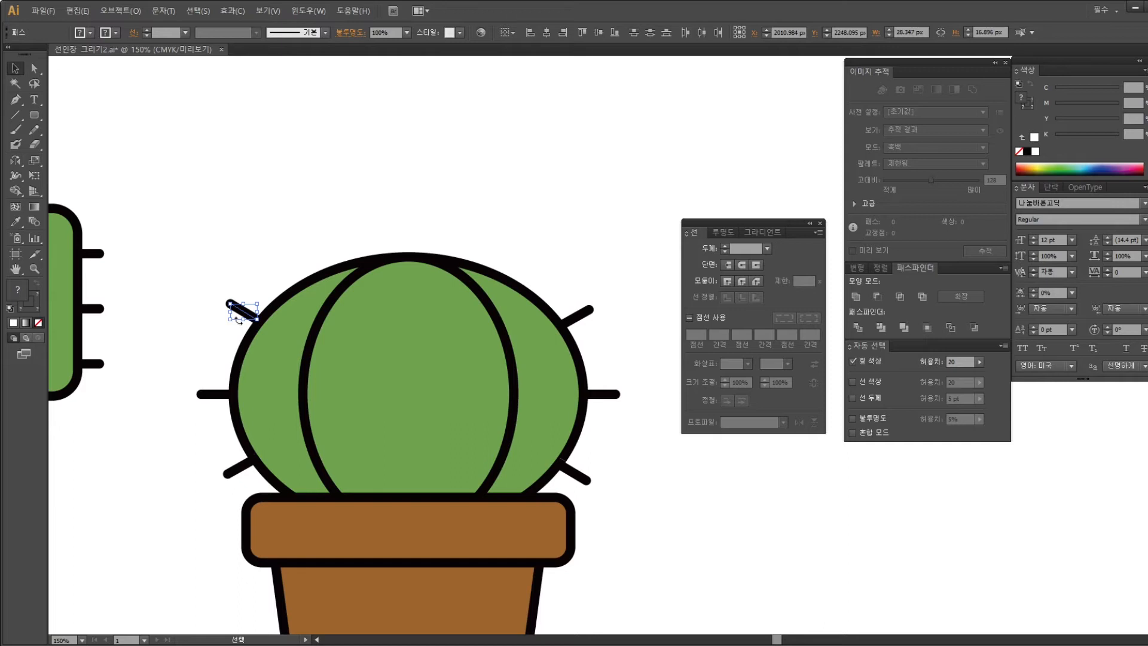
{"action": "left_click_drag", "start_coordinate": [395, 297], "coordinate": [399, 202]}
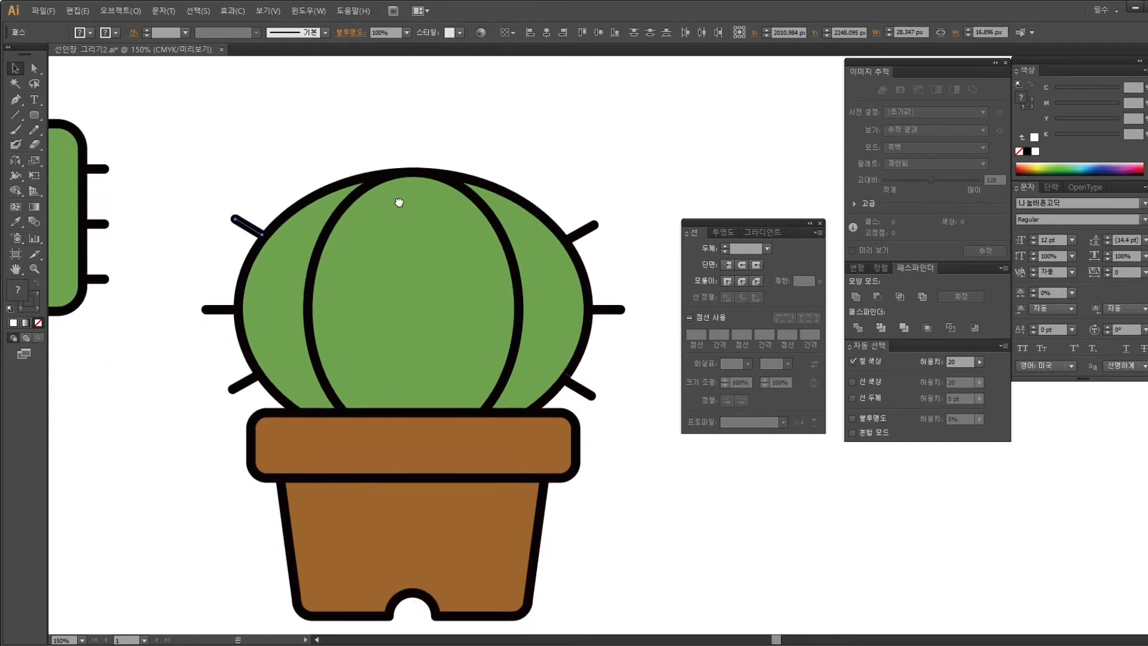
{"action": "key", "text": "ctrl+minus"}
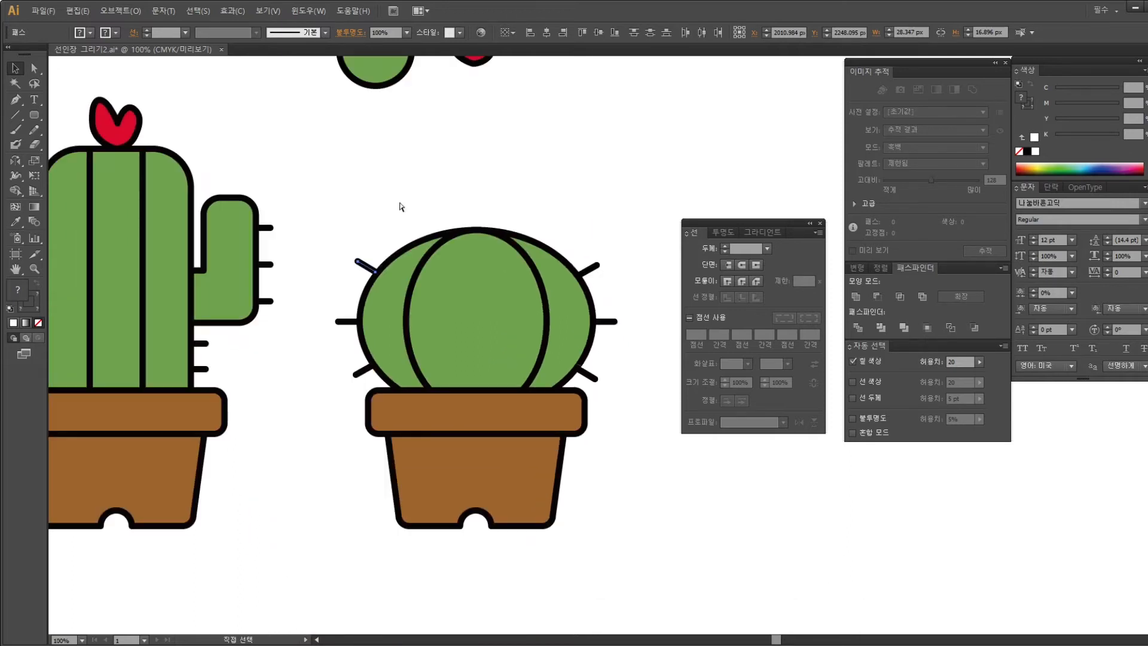
Delete the three right spines of the flattened cactus
{"action": "left_click_drag", "start_coordinate": [336, 198], "coordinate": [577, 367]}
{"action": "left_click", "coordinate": [623, 375]}
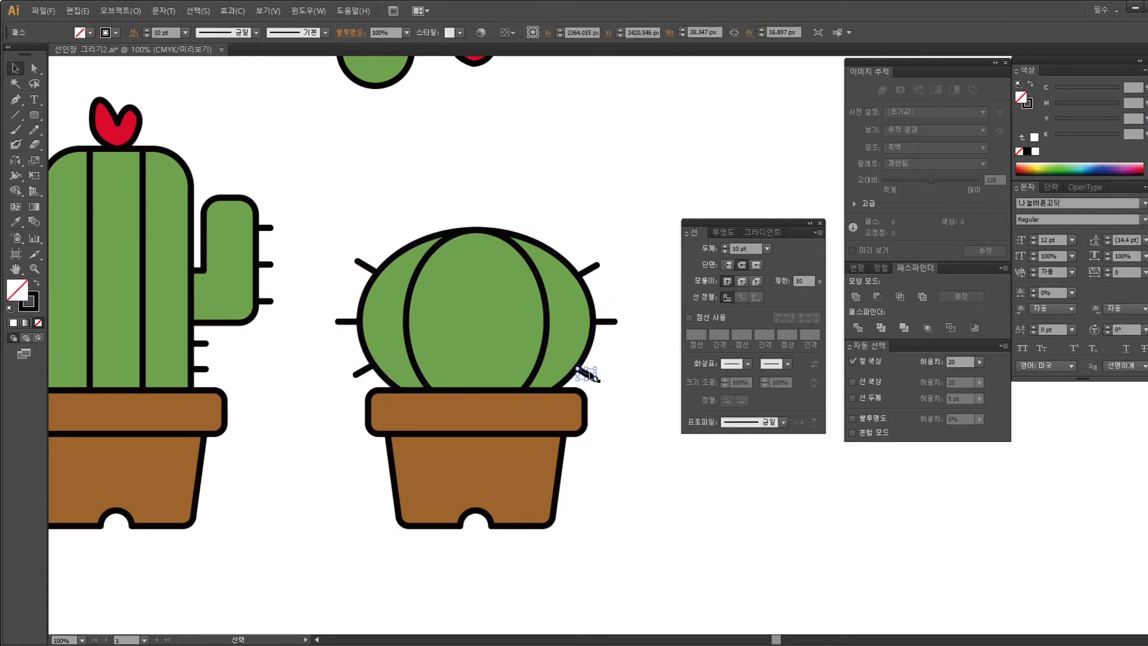
{"action": "left_click", "coordinate": [608, 376]}
{"action": "left_click", "coordinate": [584, 368]}
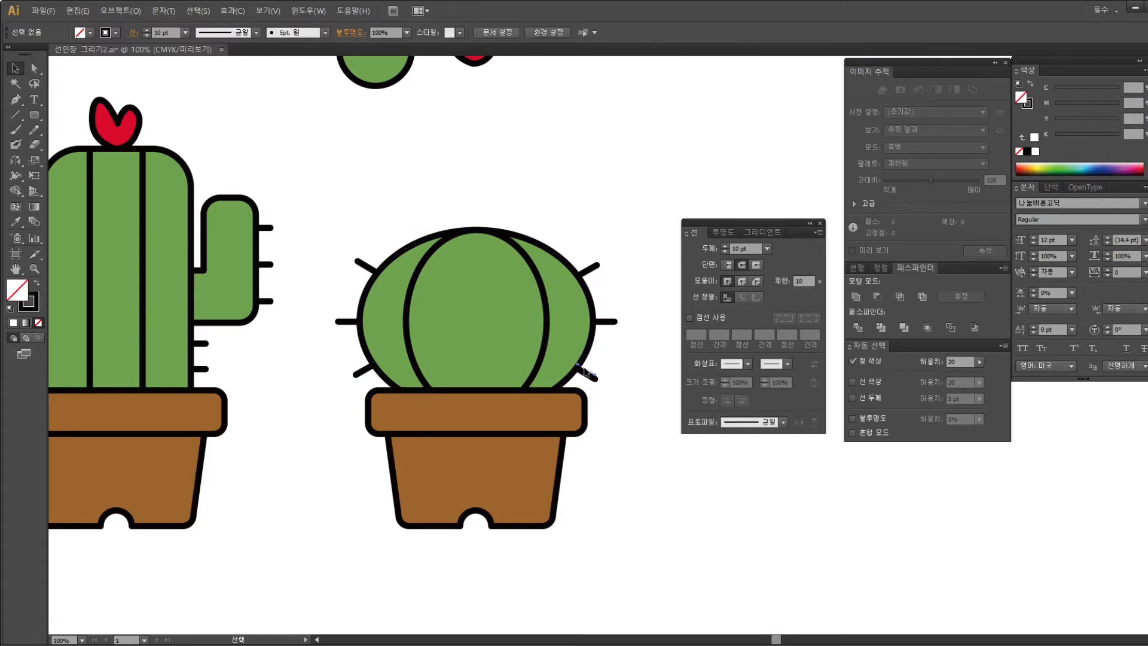
{"action": "left_click", "coordinate": [600, 383]}
{"action": "left_click", "coordinate": [592, 377]}
{"action": "left_click", "coordinate": [608, 389]}
{"action": "left_click", "coordinate": [585, 371]}
{"action": "key", "text": "Delete"}
{"action": "mouse_move", "coordinate": [615, 350]}
{"action": "left_mouse_down"}
{"action": "mouse_move", "coordinate": [614, 290]}
{"action": "mouse_move", "coordinate": [600, 291]}
{"action": "left_mouse_up"}
{"action": "key", "text": "Delete"}
{"action": "left_click", "coordinate": [589, 268]}
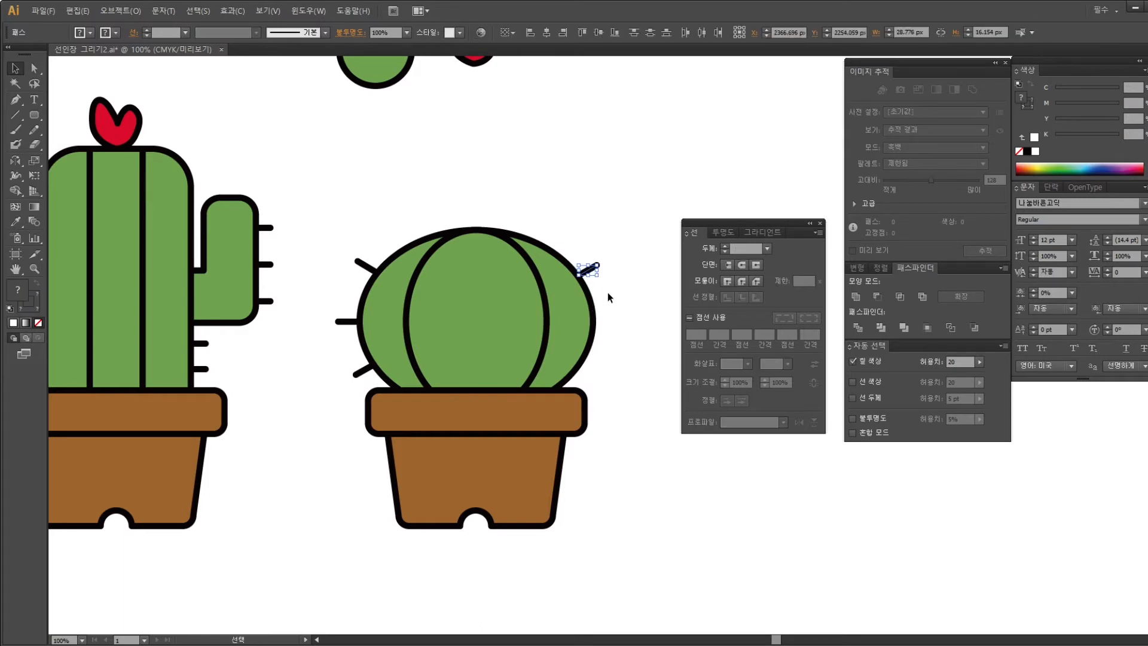
{"action": "key", "text": "Delete"}
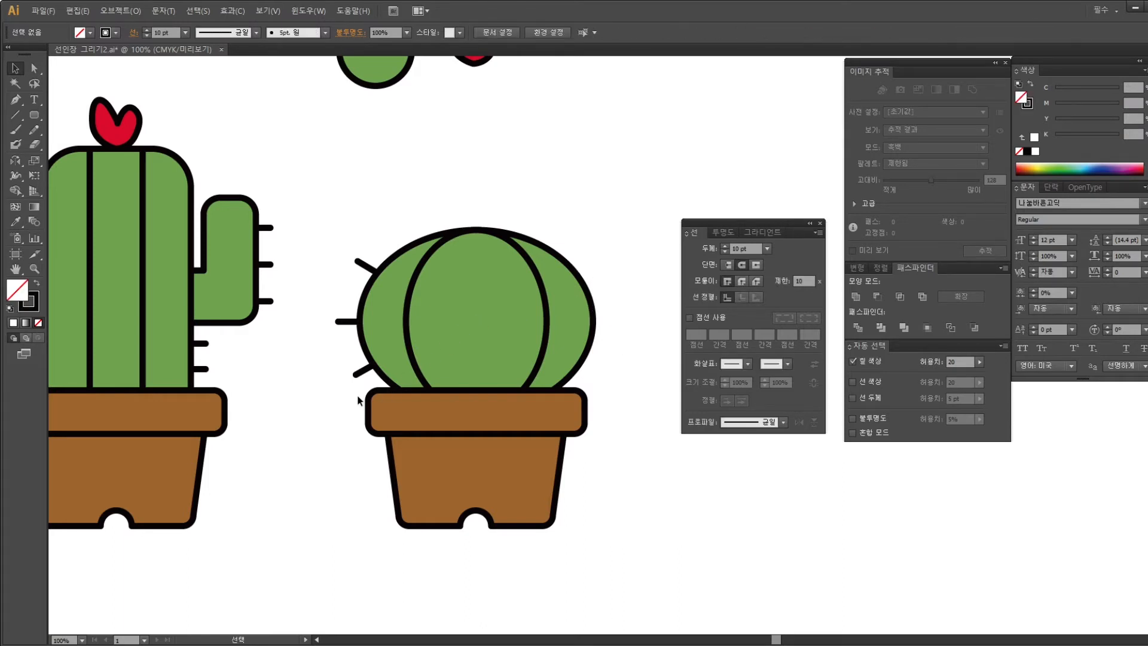
Nudge the lower left spine of the flattened cactus slightly down along the body's edge
{"action": "left_click_drag", "start_coordinate": [307, 293], "coordinate": [418, 415]}
{"action": "left_click", "coordinate": [328, 371]}
{"action": "left_click", "coordinate": [346, 322]}
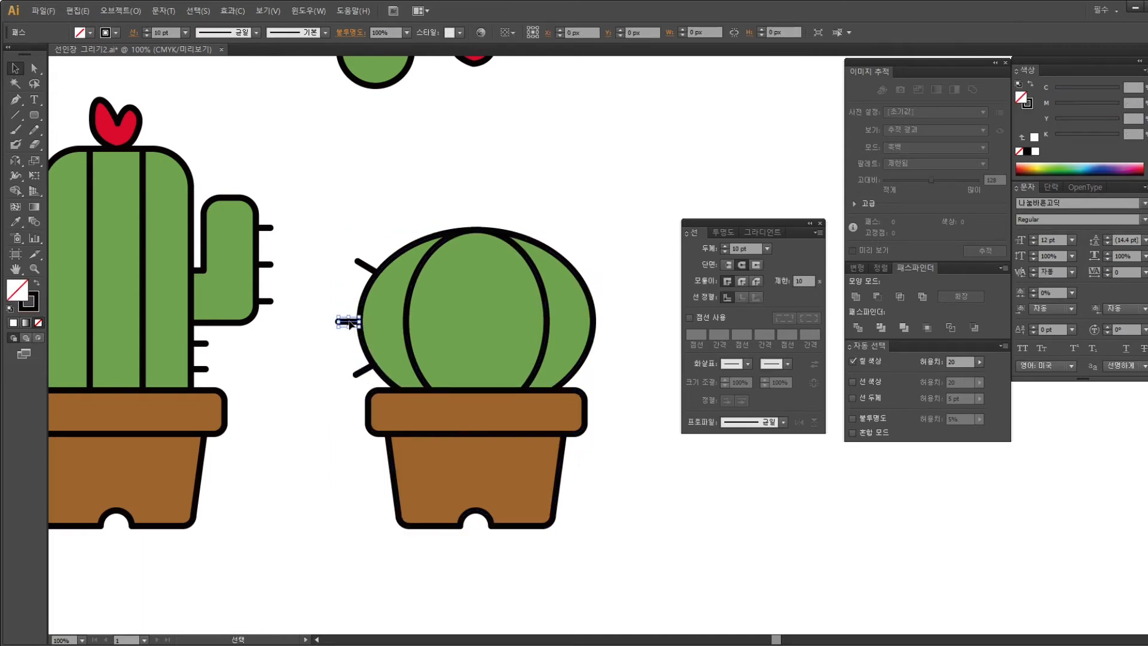
{"action": "left_click_drag", "start_coordinate": [338, 244], "coordinate": [353, 369]}
{"action": "left_click", "coordinate": [362, 370]}
{"action": "key", "text": "Down"}
{"action": "key", "text": "Down"}
{"action": "key", "text": "Down"}
{"action": "key", "text": "Down"}
{"action": "key", "text": "Down"}
{"action": "key", "text": "Down"}
{"action": "key", "text": "Right"}
{"action": "key", "text": "Right"}
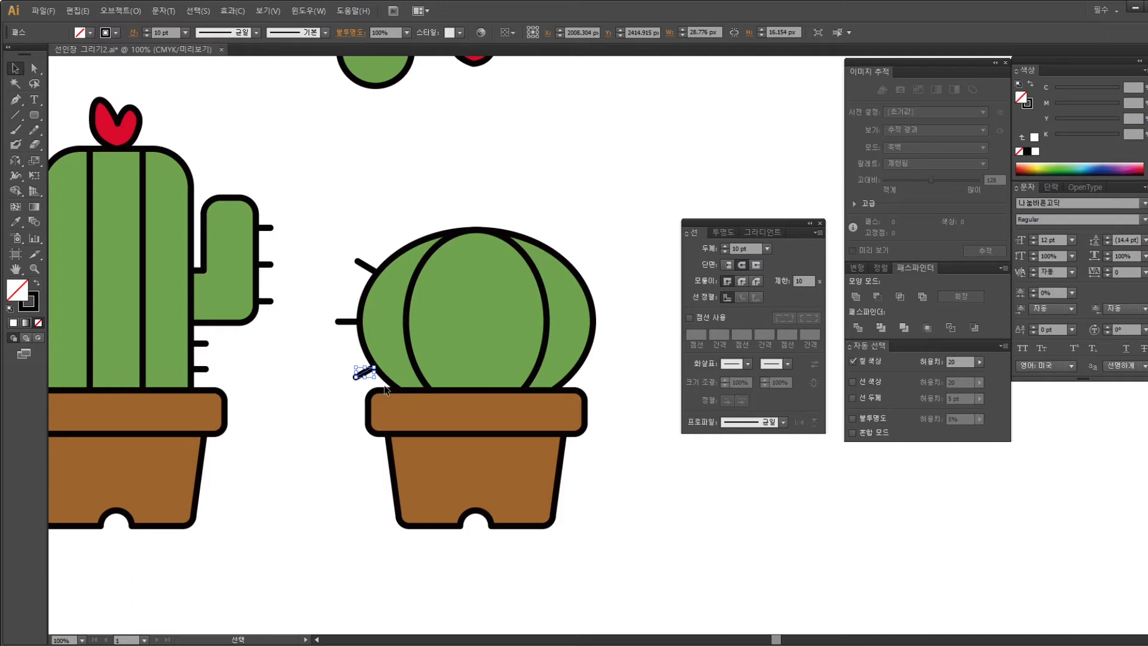
{"action": "key", "text": "Up"}
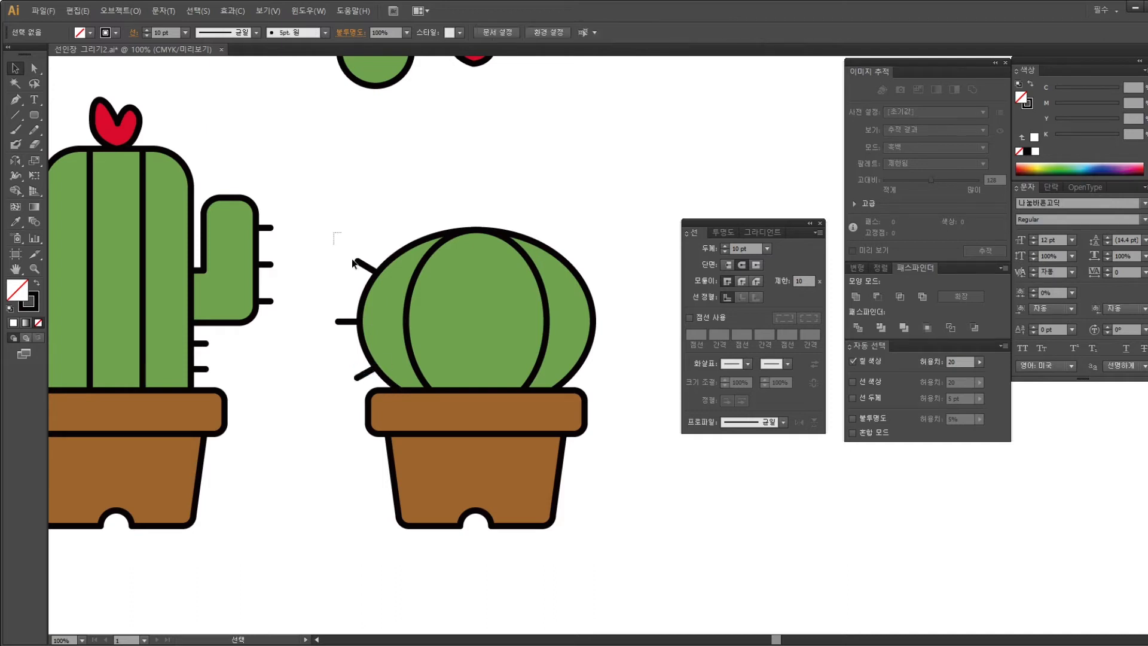
Reflect a copy of the three left spines across the vertical axis through the flattened body's centre
{"action": "left_click", "coordinate": [361, 263]}
{"action": "left_click", "coordinate": [342, 321], "text": "shift"}
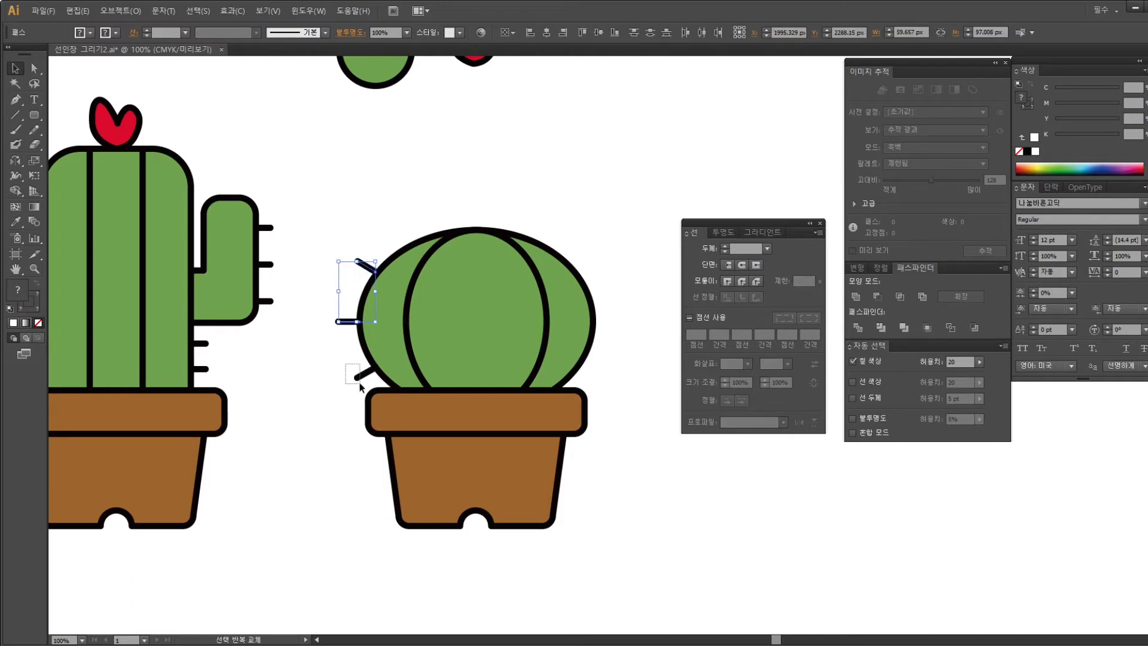
{"action": "left_click", "coordinate": [363, 374], "text": "shift"}
{"action": "left_click", "coordinate": [14, 161]}
{"action": "left_click", "coordinate": [473, 314]}
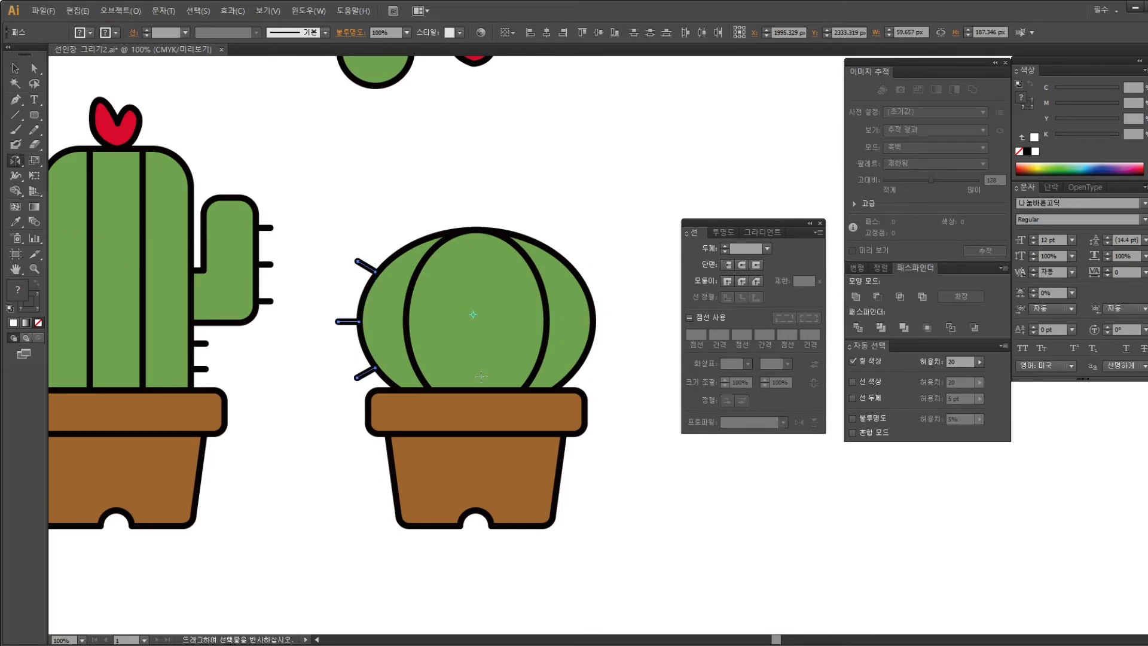
{"action": "left_click_drag", "start_coordinate": [480, 376], "coordinate": [477, 389]}
{"action": "key", "text": "v"}
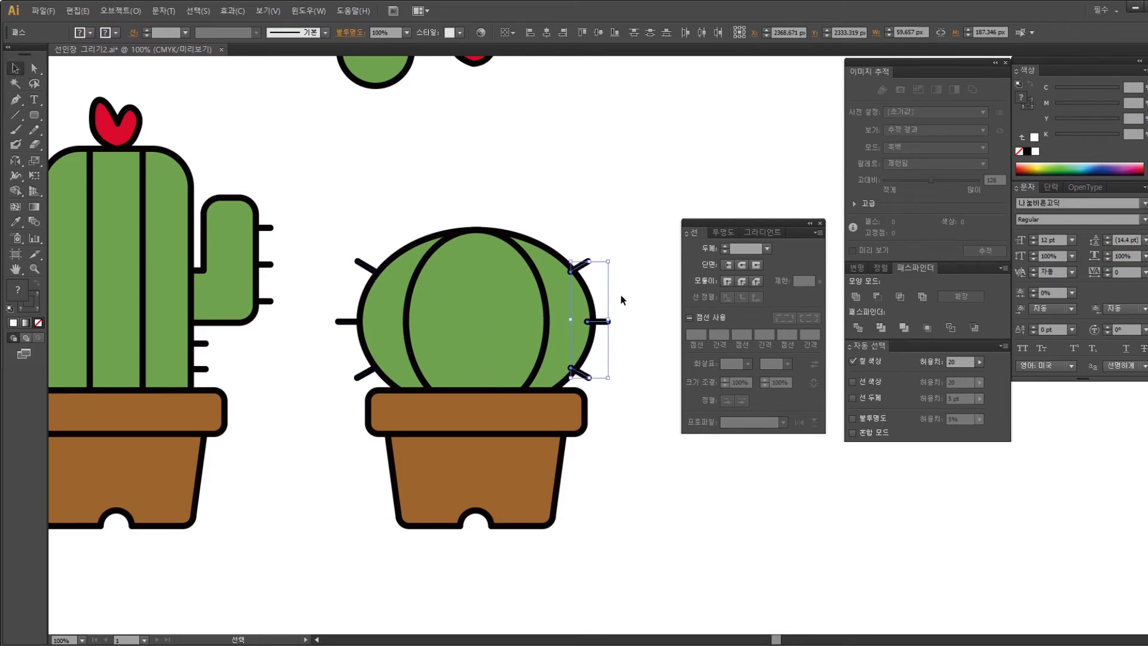
Move the mirrored spines slightly outward so they attach to the flattened body's right edge
{"action": "key", "text": "ctrl+plus"}
{"action": "left_click_drag", "start_coordinate": [612, 301], "coordinate": [627, 301]}
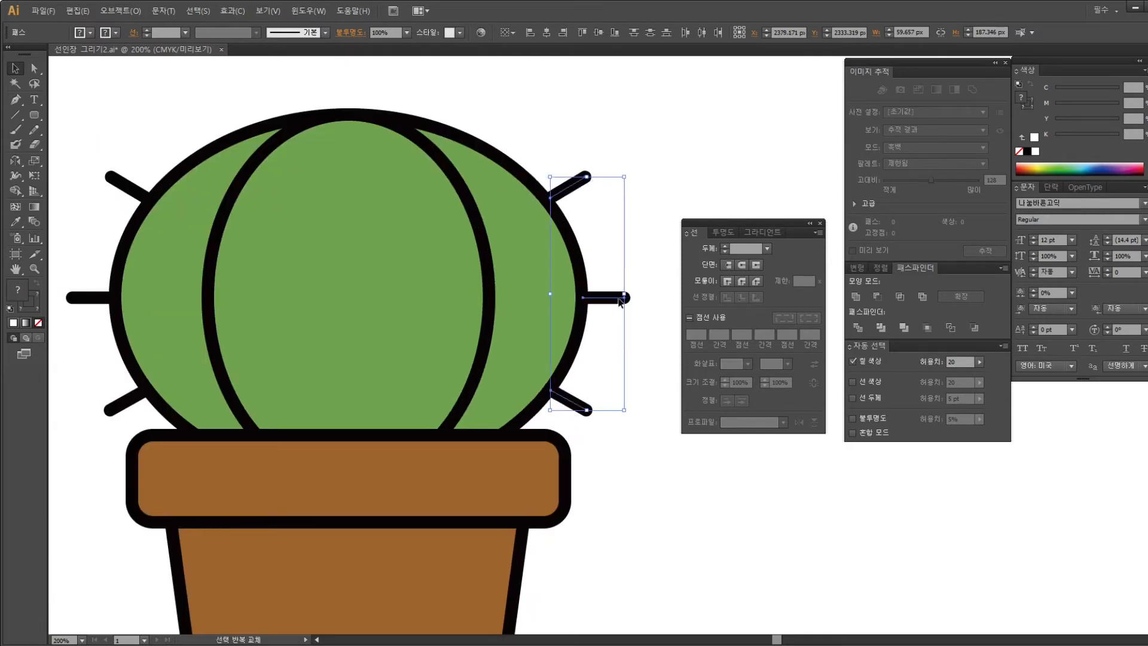
{"action": "left_click", "coordinate": [626, 208]}
{"action": "key", "text": "ctrl+minus"}
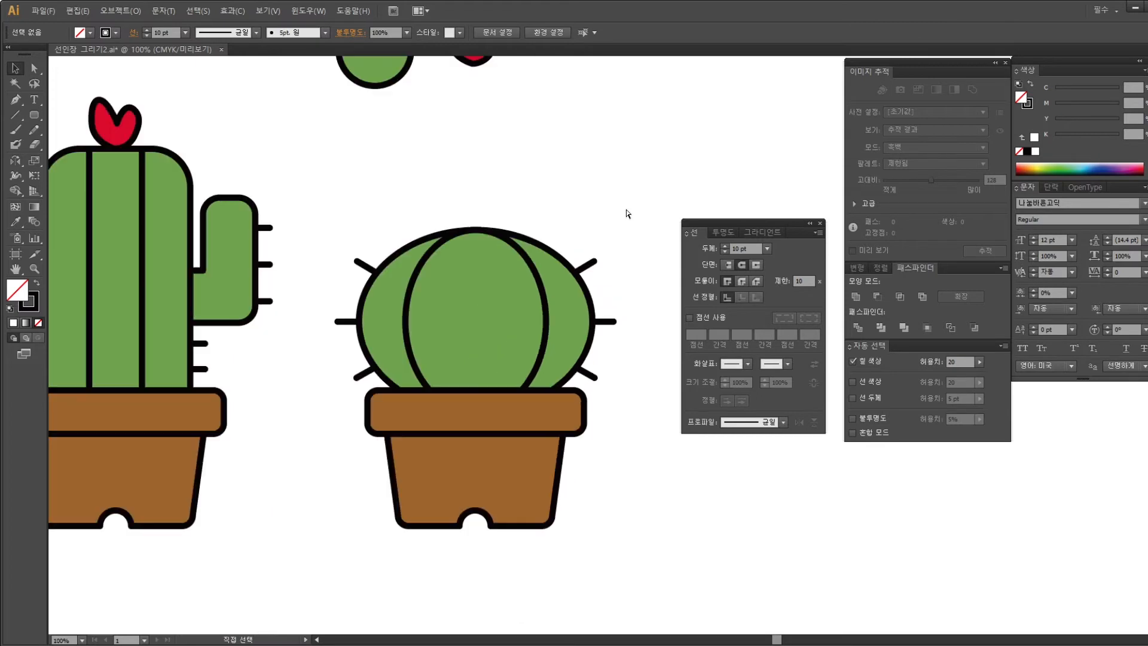
Place the spare red flower on the top centre of the flattened cactus
{"action": "left_click_drag", "start_coordinate": [569, 192], "coordinate": [548, 248]}
{"action": "left_click", "coordinate": [468, 100]}
{"action": "left_click_drag", "start_coordinate": [476, 133], "coordinate": [504, 296]}
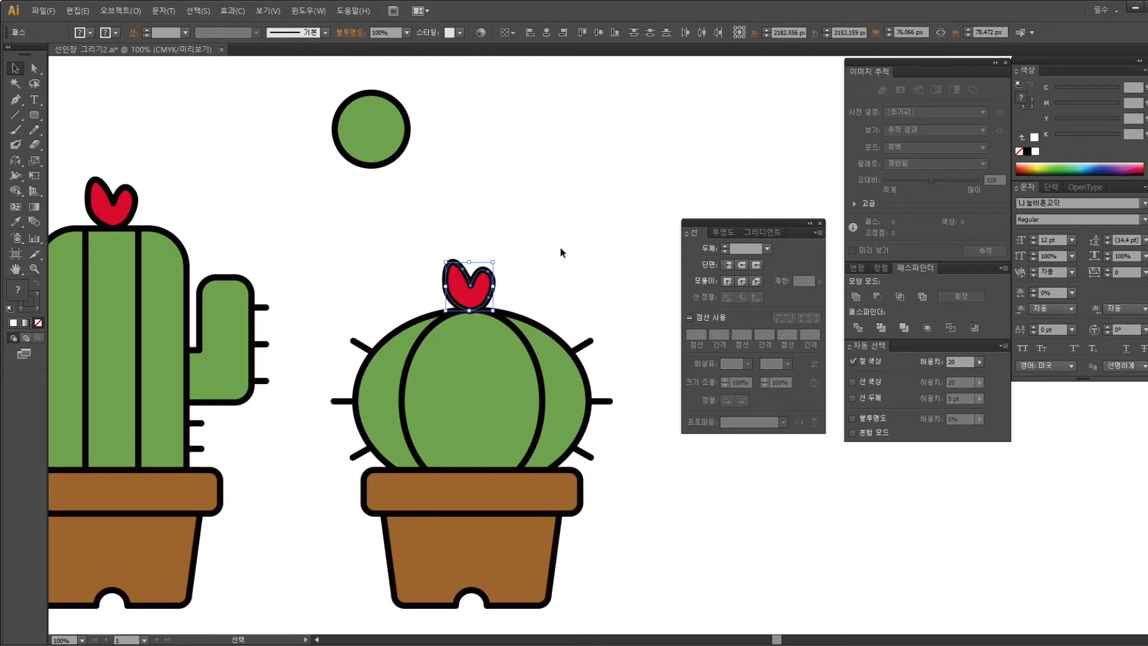
{"action": "left_click", "coordinate": [571, 204]}
Try the spare green circle at the flattened body's upper left edge, squashed and tilted into an oval
{"action": "left_click", "coordinate": [361, 126]}
{"action": "left_click_drag", "start_coordinate": [379, 141], "coordinate": [394, 305]}
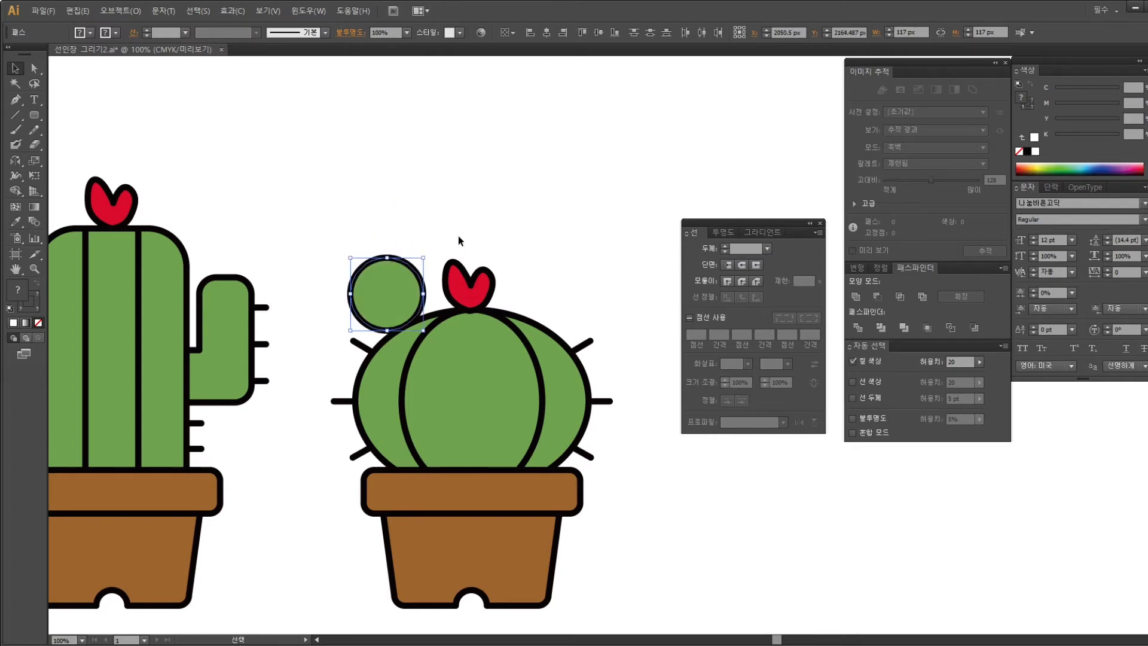
{"action": "left_click", "coordinate": [506, 210]}
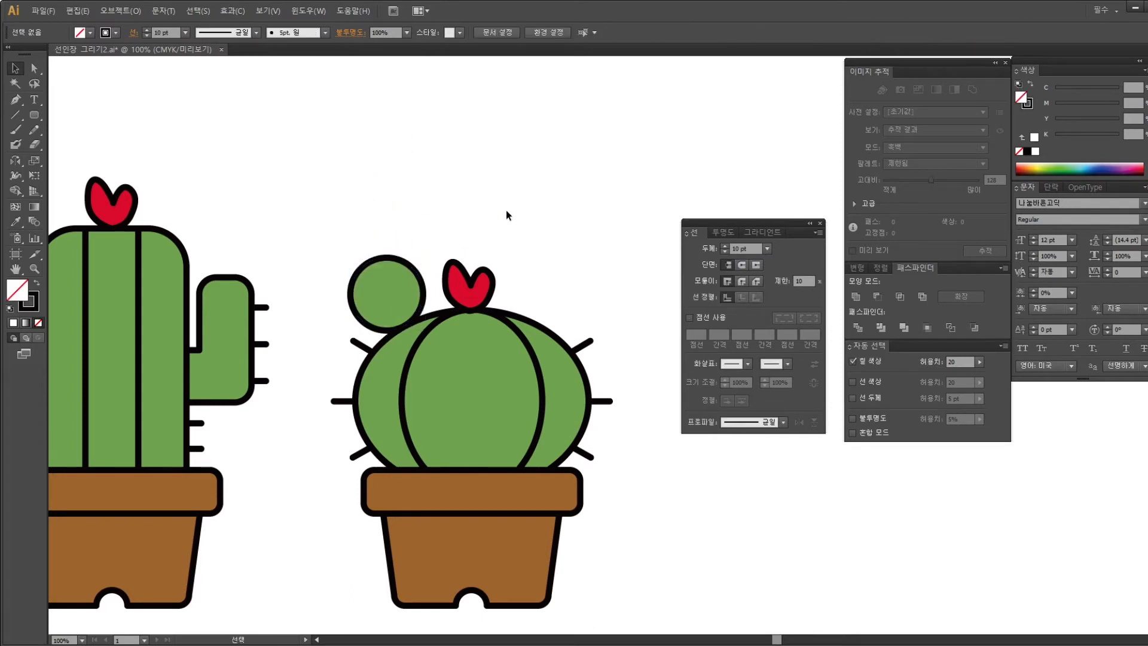
{"action": "left_click", "coordinate": [421, 278]}
{"action": "left_click_drag", "start_coordinate": [387, 258], "coordinate": [387, 285]}
{"action": "left_click_drag", "start_coordinate": [426, 332], "coordinate": [417, 317]}
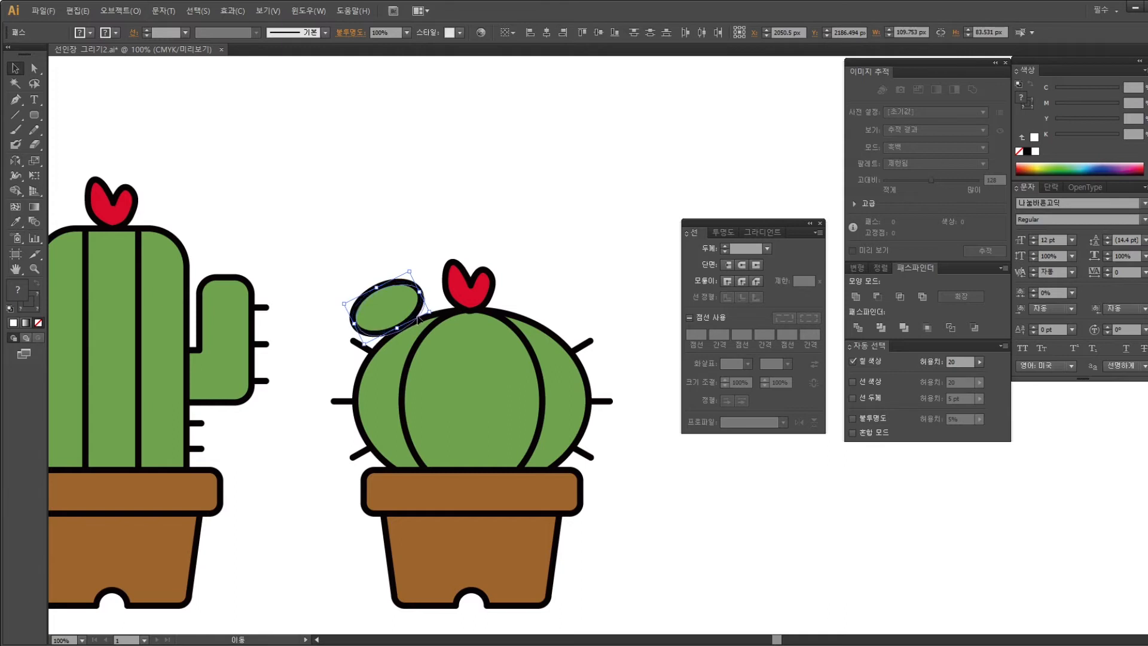
{"action": "left_click", "coordinate": [472, 209]}
{"action": "key", "text": "a"}
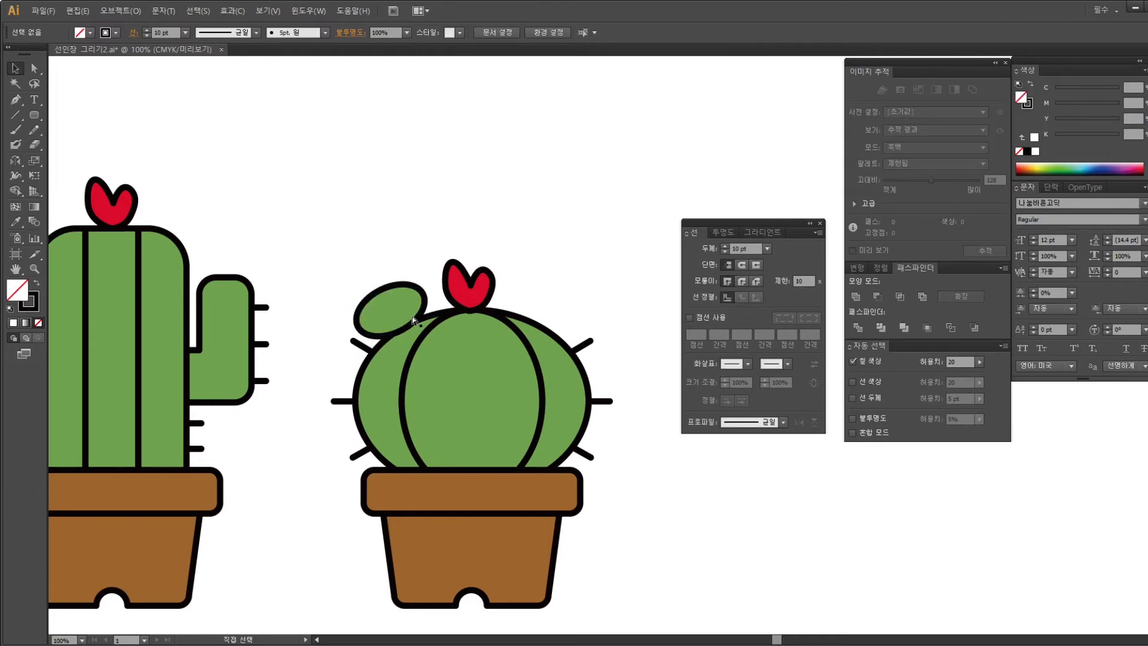
{"action": "left_click", "coordinate": [388, 305]}
Undo the reshaping of the green circle and delete the circle from the flattened cactus
{"action": "key", "text": "ctrl+z"}
{"action": "key", "text": "ctrl+z"}
{"action": "key", "text": "ctrl+z"}
{"action": "key", "text": "v"}
{"action": "key", "text": "Delete"}
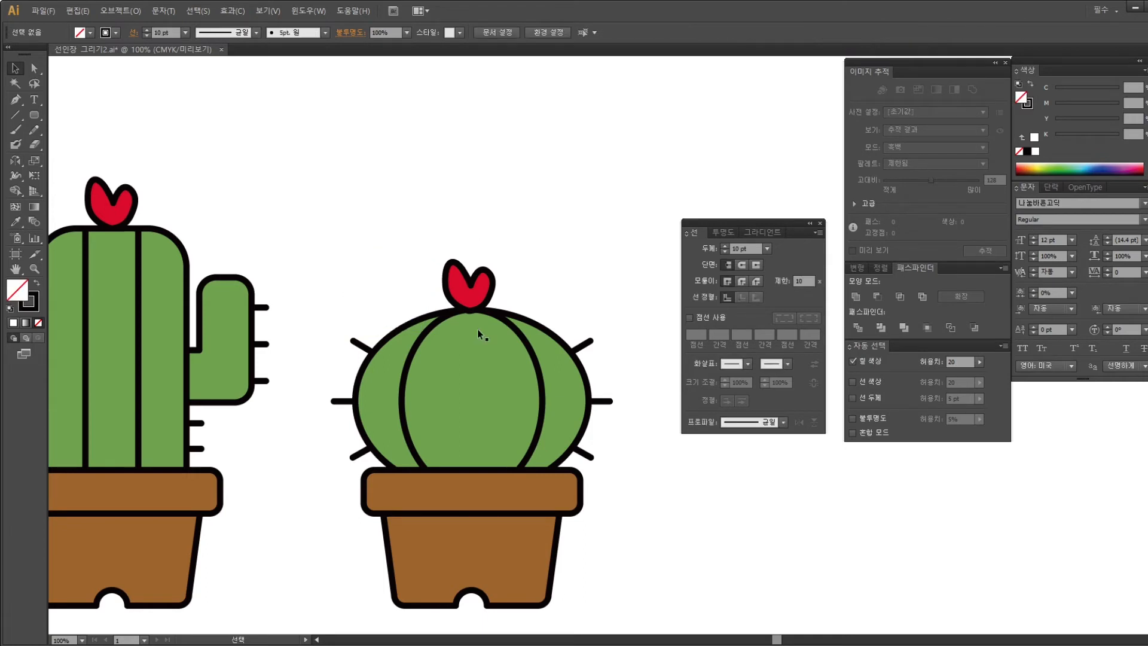
Nudge the red flower slightly up on top of the flattened cactus
{"action": "scroll", "coordinate": [477, 329], "scroll_direction": "down", "scroll_amount": 2}
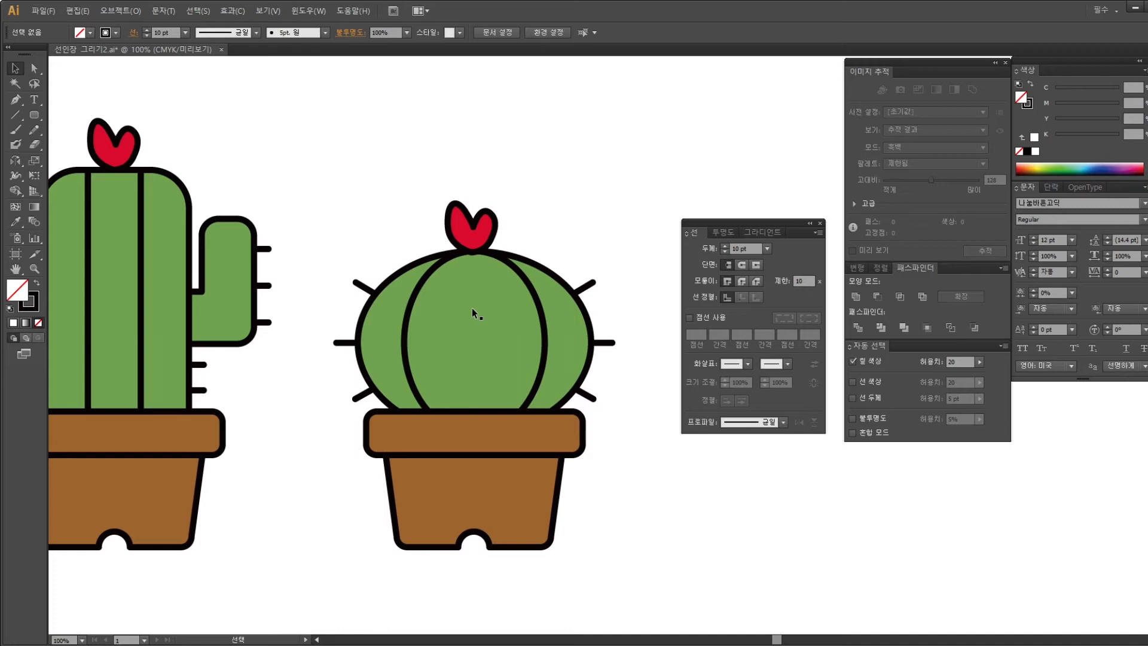
{"action": "left_click_drag", "start_coordinate": [473, 193], "coordinate": [471, 191]}
{"action": "left_click", "coordinate": [473, 188]}
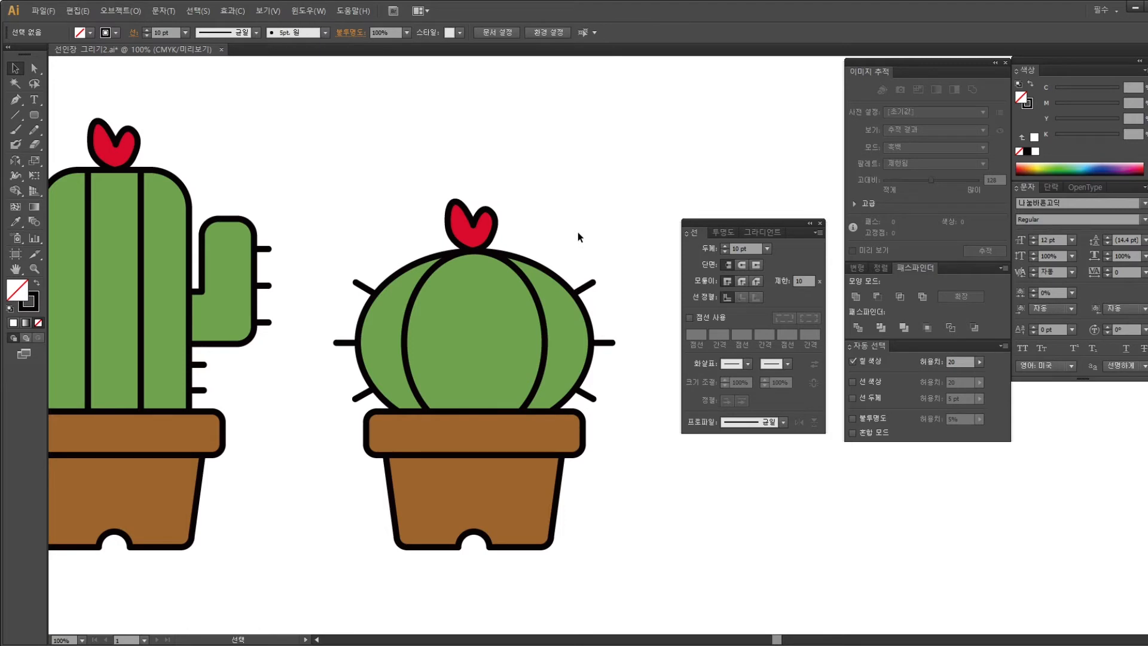
{"action": "key", "text": "a"}
Move the whole round potted cactus to the right, closer to the tall cactus with arms
{"action": "key", "text": "ctrl+minus"}
{"action": "key", "text": "ctrl+minus"}
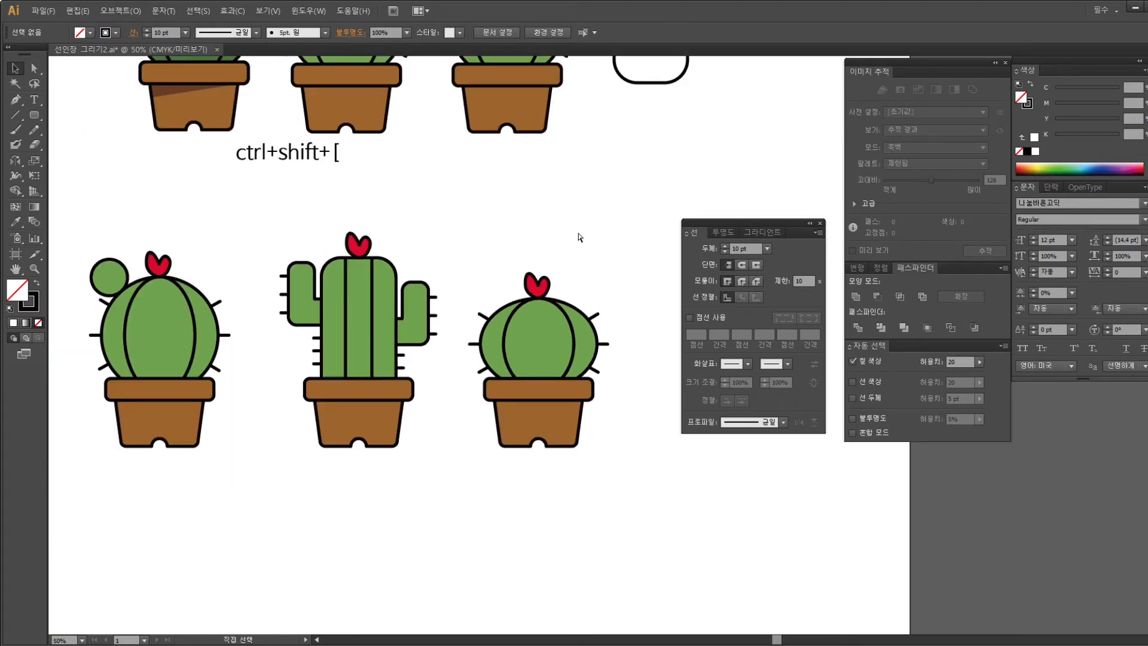
{"action": "left_click_drag", "start_coordinate": [558, 339], "coordinate": [561, 358]}
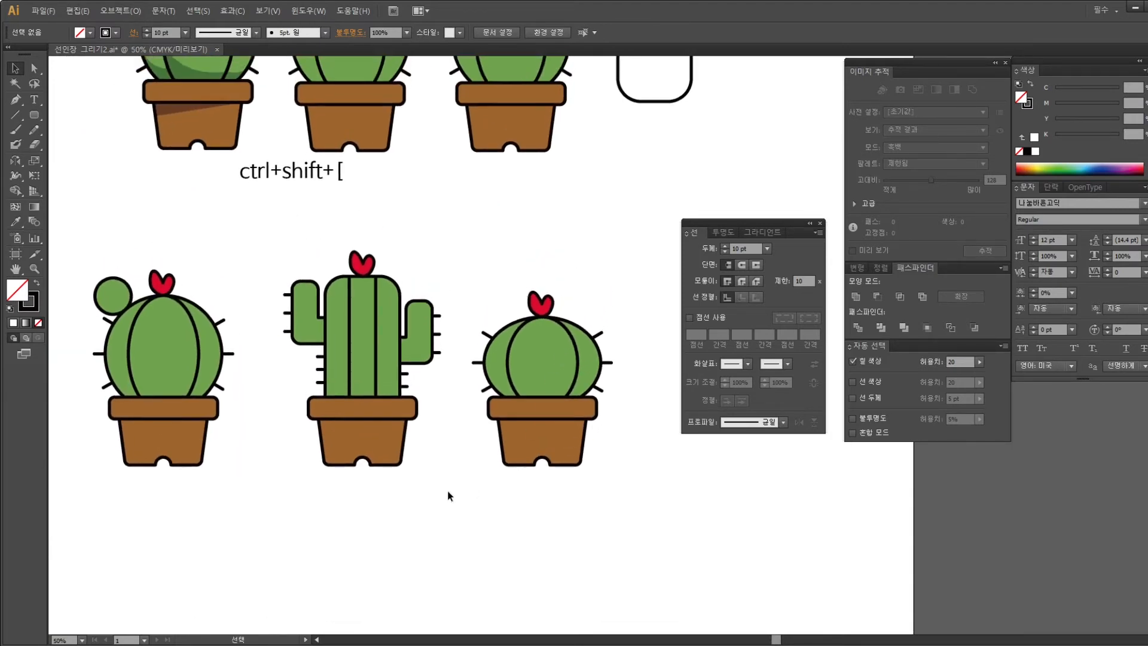
{"action": "left_click_drag", "start_coordinate": [266, 488], "coordinate": [60, 240]}
{"action": "left_click_drag", "start_coordinate": [180, 350], "coordinate": [223, 352]}
{"action": "left_click", "coordinate": [243, 249]}
Duplicate the round potted cactus and place the copy in the row to the right of the flattened cactus
{"action": "left_click_drag", "start_coordinate": [447, 323], "coordinate": [335, 328]}
{"action": "left_click_drag", "start_coordinate": [336, 243], "coordinate": [328, 366]}
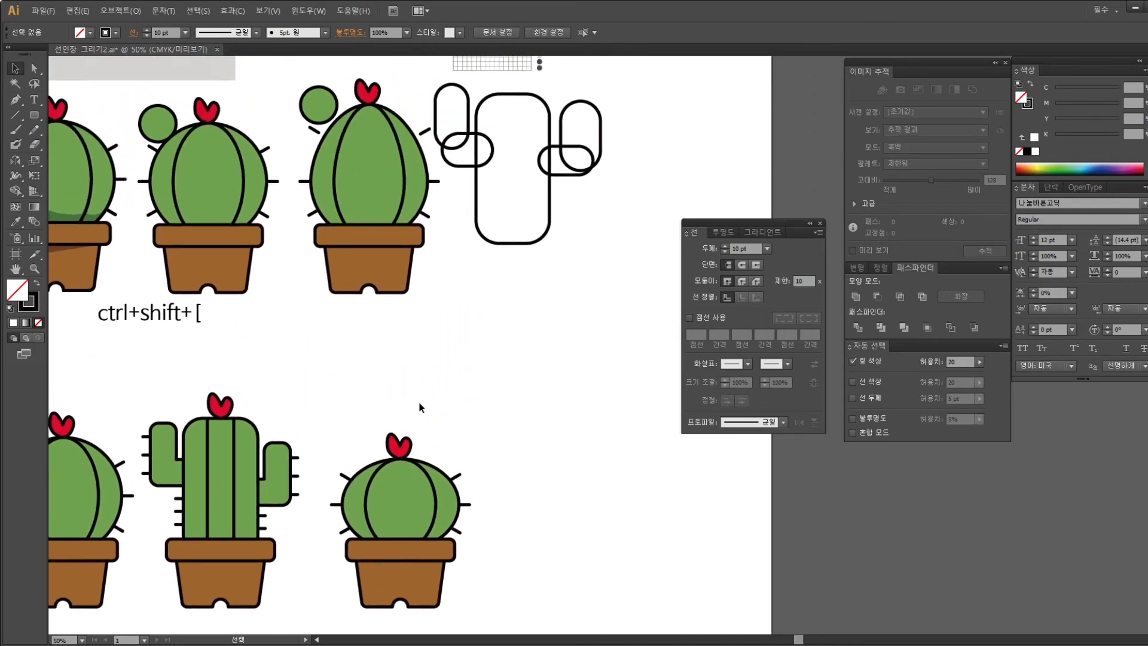
{"action": "scroll", "coordinate": [407, 364], "scroll_direction": "down", "scroll_amount": 4}
{"action": "scroll", "coordinate": [267, 345], "scroll_direction": "left", "scroll_amount": 6}
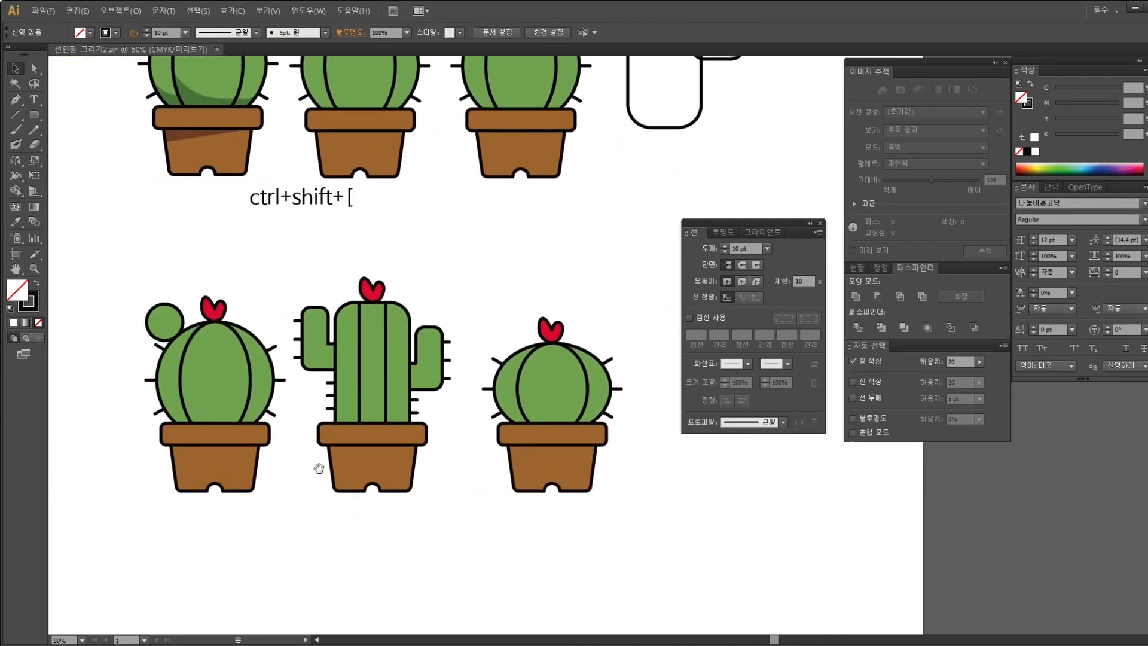
{"action": "left_click_drag", "start_coordinate": [289, 519], "coordinate": [115, 232]}
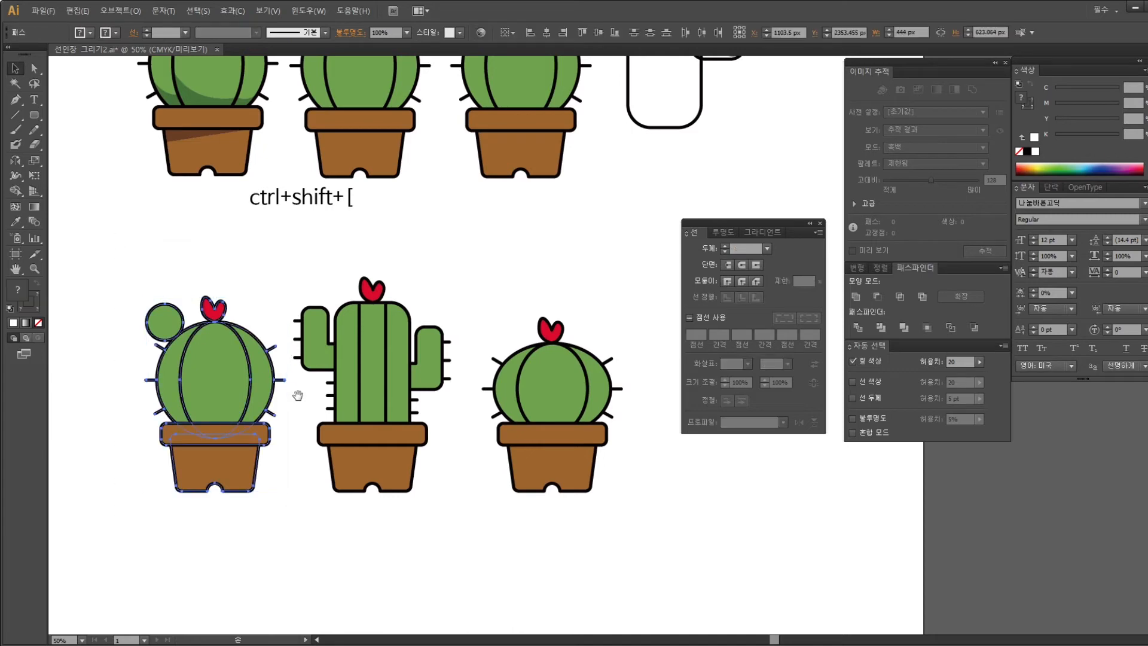
{"action": "left_click_drag", "start_coordinate": [298, 395], "coordinate": [190, 383]}
{"action": "left_click_drag", "start_coordinate": [109, 363], "coordinate": [606, 392]}
{"action": "left_click", "coordinate": [605, 245]}
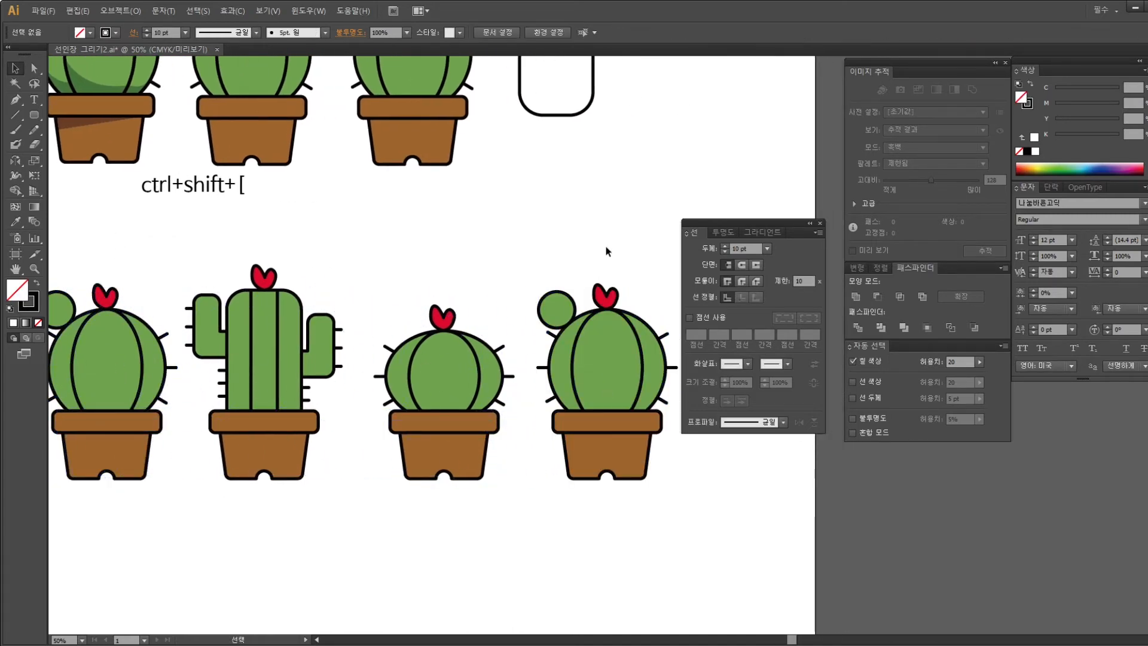
Move the green circle and red flower of the new copy up, clear of its body
{"action": "left_click_drag", "start_coordinate": [605, 245], "coordinate": [520, 225]}
{"action": "key", "text": "ctrl+1"}
{"action": "left_click_drag", "start_coordinate": [504, 271], "coordinate": [438, 212]}
{"action": "left_click_drag", "start_coordinate": [321, 240], "coordinate": [364, 151]}
{"action": "left_click", "coordinate": [364, 264]}
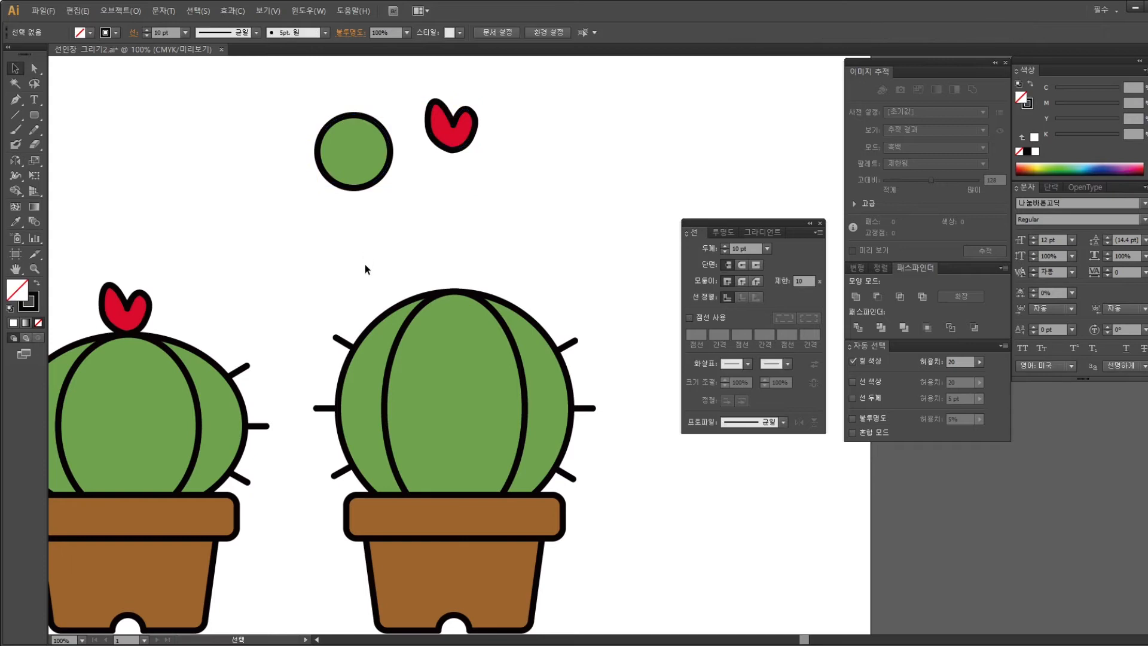
Try stretching the copy's body and rib ellipses upward to about 530 px high
{"action": "left_click", "coordinate": [513, 368]}
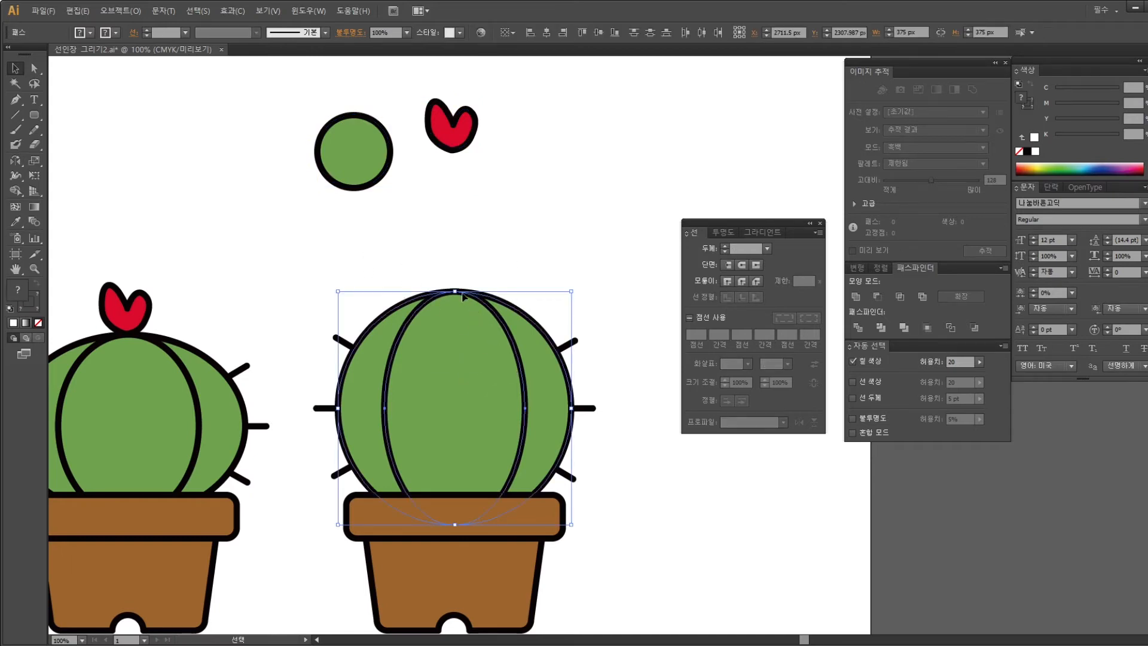
{"action": "left_click_drag", "start_coordinate": [456, 292], "coordinate": [454, 196]}
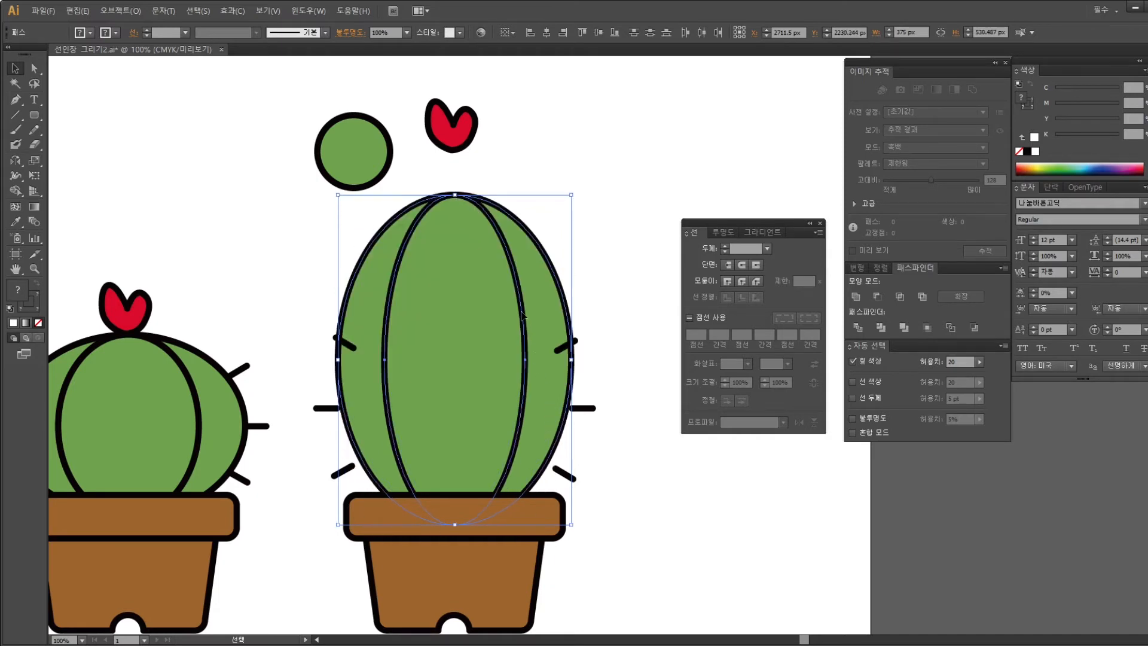
{"action": "key", "text": "a"}
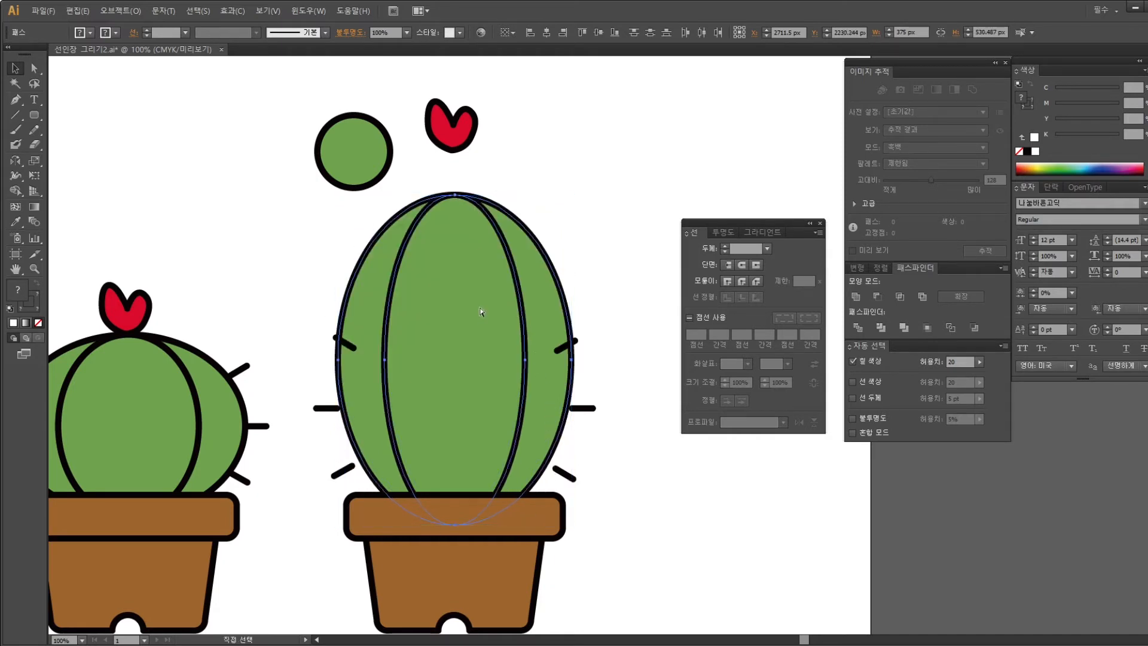
{"action": "key", "text": "ctrl+z"}
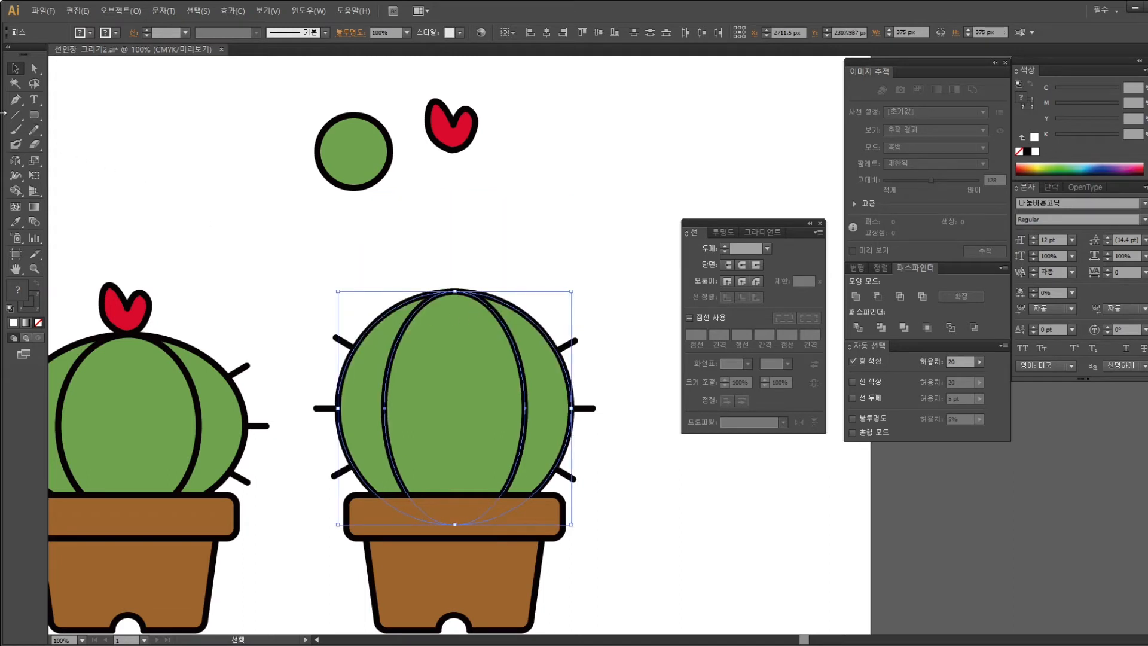
Raise the top anchor points of the copy's body and rib ellipses, with the upper spines, by 100 px to form an egg-shaped body
{"action": "left_click", "coordinate": [36, 71]}
{"action": "left_click_drag", "start_coordinate": [292, 253], "coordinate": [634, 390]}
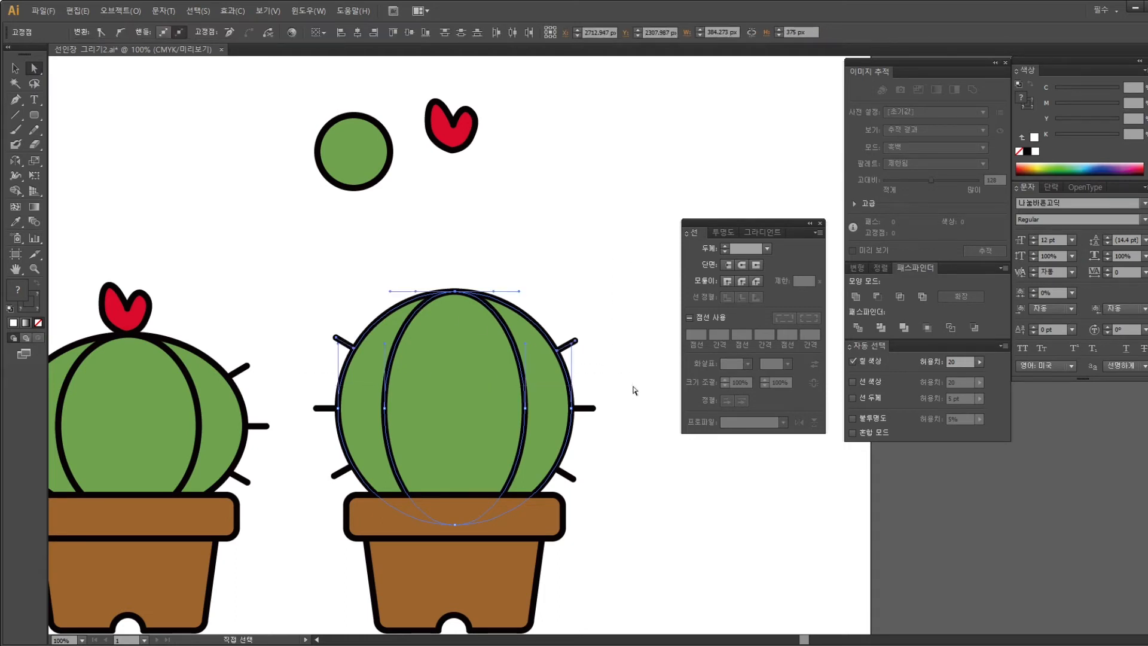
{"action": "left_click_drag", "start_coordinate": [622, 382], "coordinate": [299, 244]}
{"action": "key", "text": "ctrl+plus"}
{"action": "left_click_drag", "start_coordinate": [468, 344], "coordinate": [514, 195]}
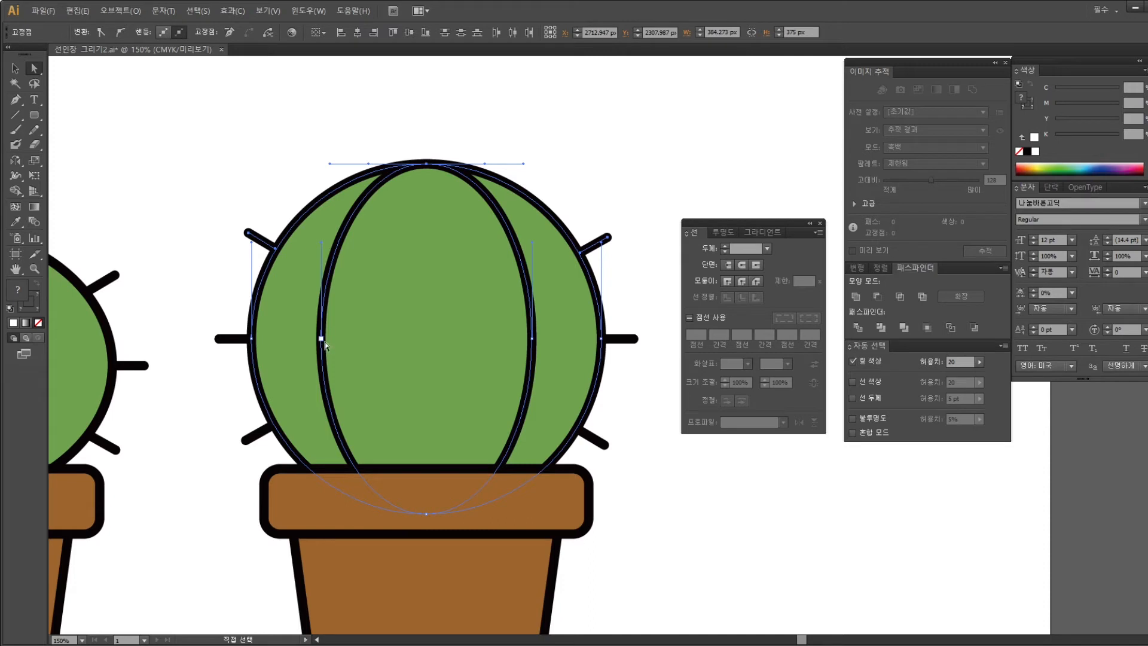
{"action": "left_click_drag", "start_coordinate": [644, 297], "coordinate": [215, 108]}
{"action": "key", "text": "shift+Up"}
{"action": "key", "text": "shift+Up"}
{"action": "key", "text": "shift+Up"}
{"action": "key", "text": "shift+Up"}
{"action": "key", "text": "shift+Up"}
{"action": "key", "text": "shift+Up"}
{"action": "key", "text": "shift+Up"}
{"action": "key", "text": "shift+Up"}
{"action": "key", "text": "shift+Up"}
{"action": "key", "text": "shift+Up"}
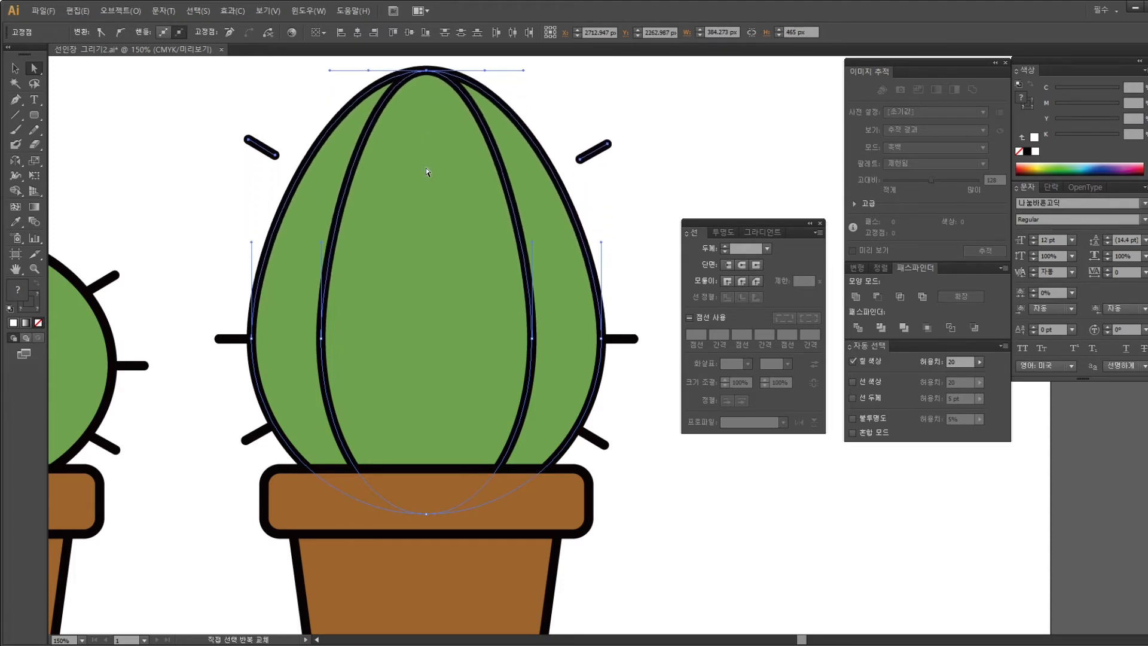
{"action": "left_click_drag", "start_coordinate": [426, 168], "coordinate": [442, 295]}
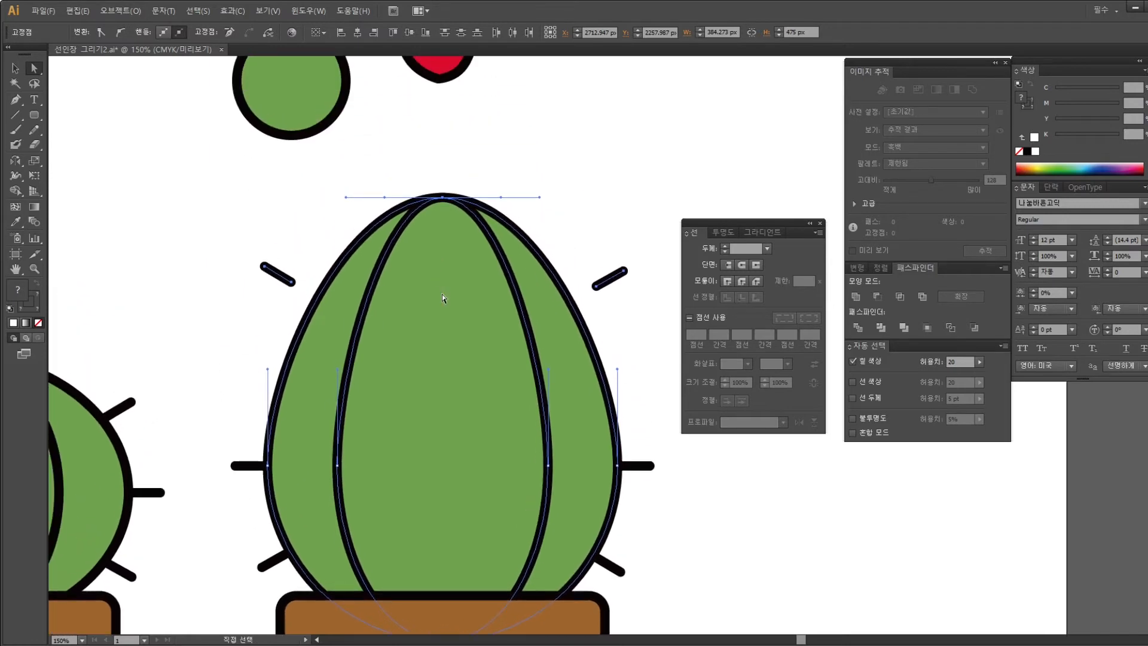
Raise the top anchors of the body and rib ellipses, with the upper spines, by another 20 px
{"action": "key", "text": "shift+Up"}
{"action": "key", "text": "shift+Up"}
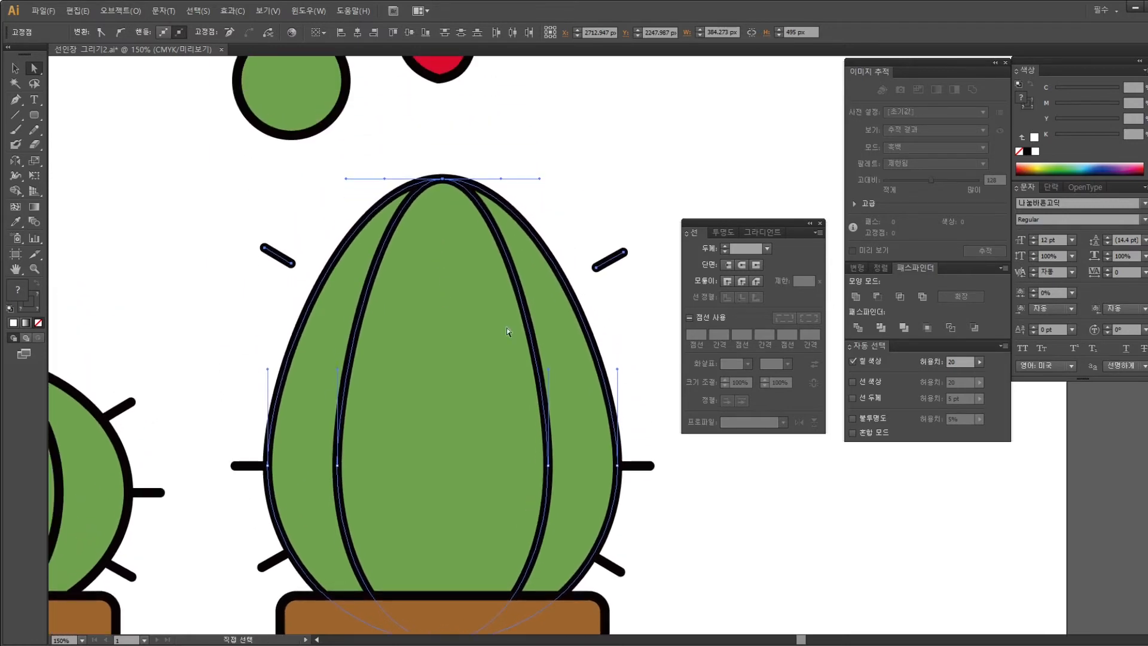
{"action": "left_click", "coordinate": [633, 208]}
Try rounding the body outline's upper-left curve by lengthening the left handle of its top anchor
{"action": "left_click_drag", "start_coordinate": [328, 178], "coordinate": [511, 335]}
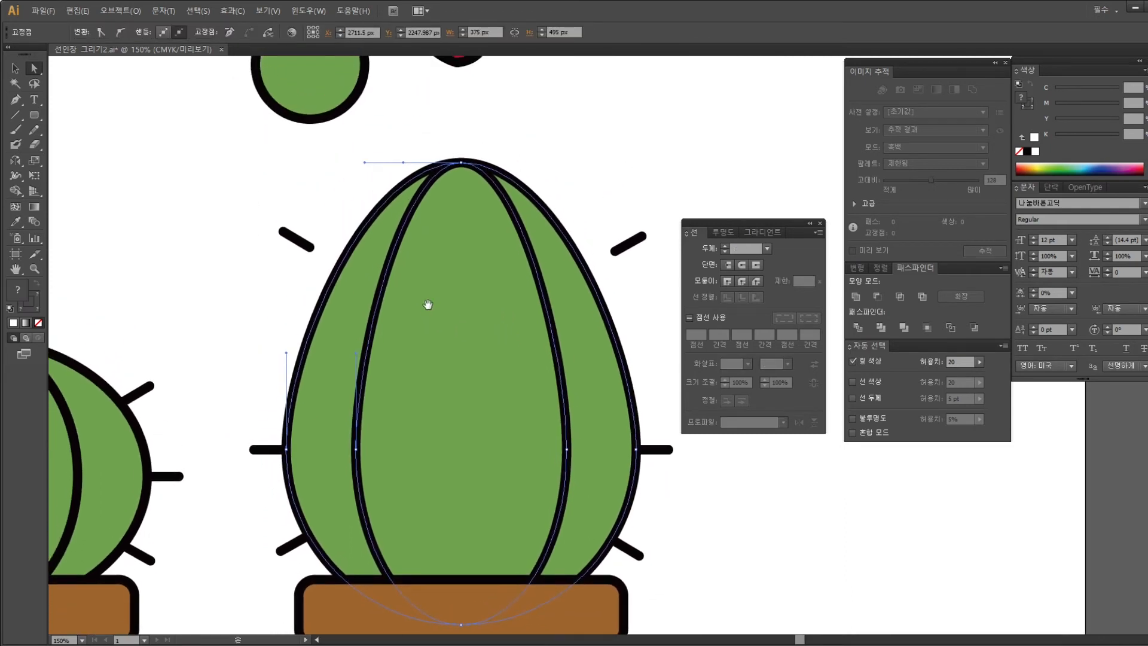
{"action": "left_click", "coordinate": [328, 222]}
{"action": "left_click_drag", "start_coordinate": [242, 202], "coordinate": [354, 298]}
{"action": "left_click", "coordinate": [410, 173]}
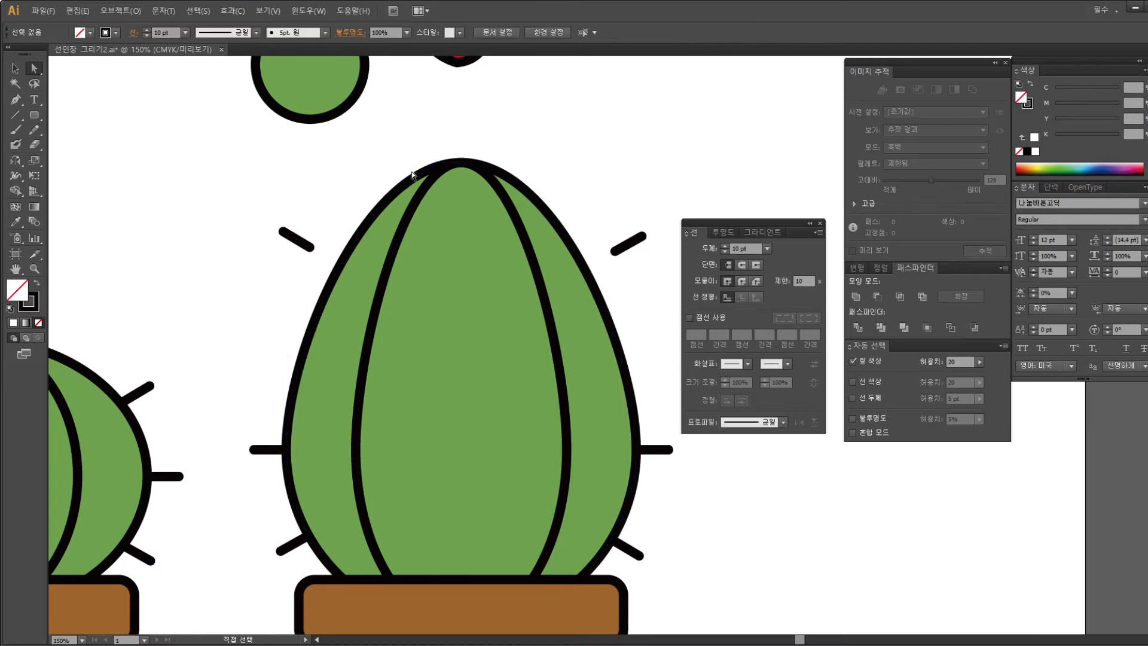
{"action": "left_click", "coordinate": [461, 191]}
{"action": "left_click", "coordinate": [436, 173]}
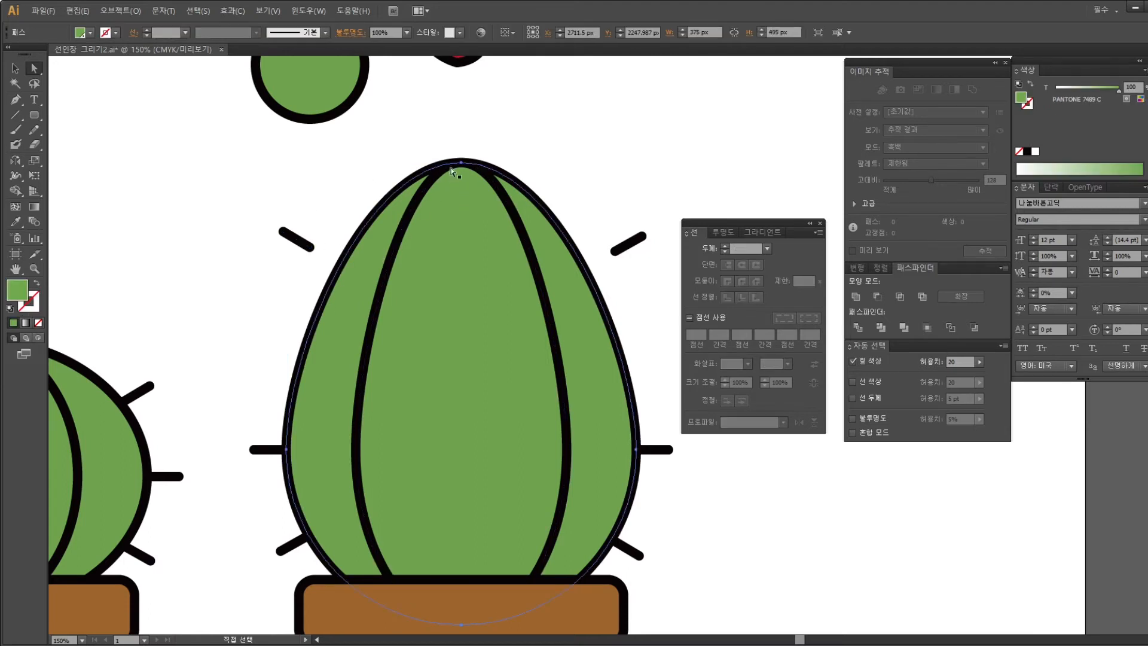
{"action": "left_click", "coordinate": [461, 162]}
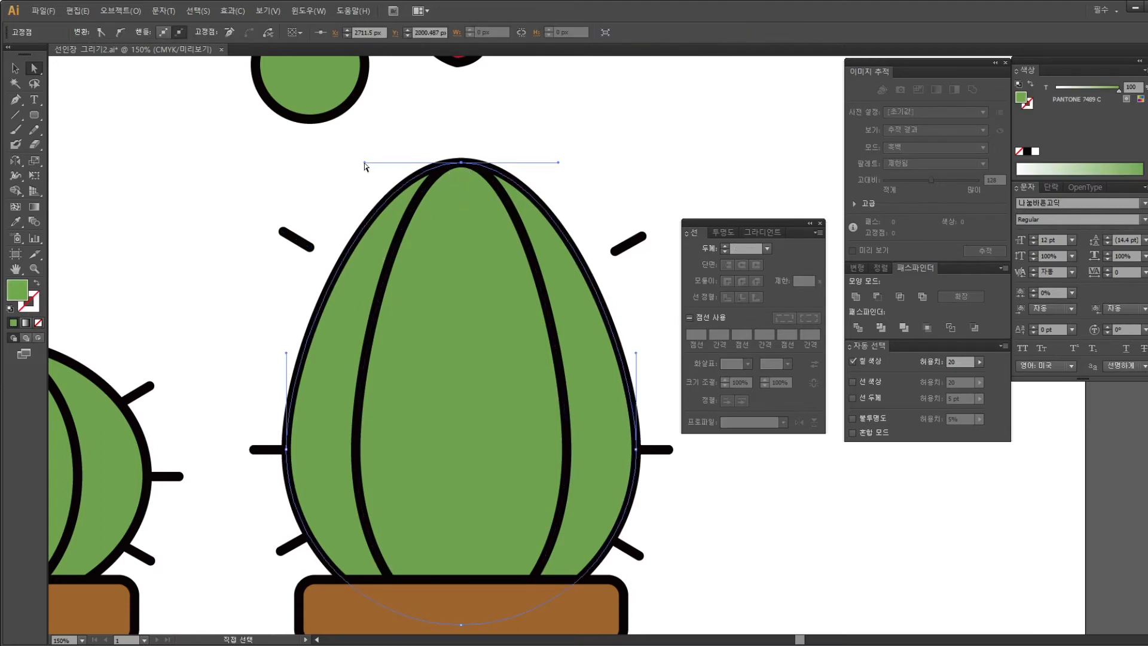
{"action": "mouse_move", "coordinate": [351, 163]}
{"action": "left_mouse_down"}
{"action": "mouse_move", "coordinate": [302, 174]}
{"action": "mouse_move", "coordinate": [364, 162]}
{"action": "left_mouse_up"}
{"action": "left_click", "coordinate": [404, 170]}
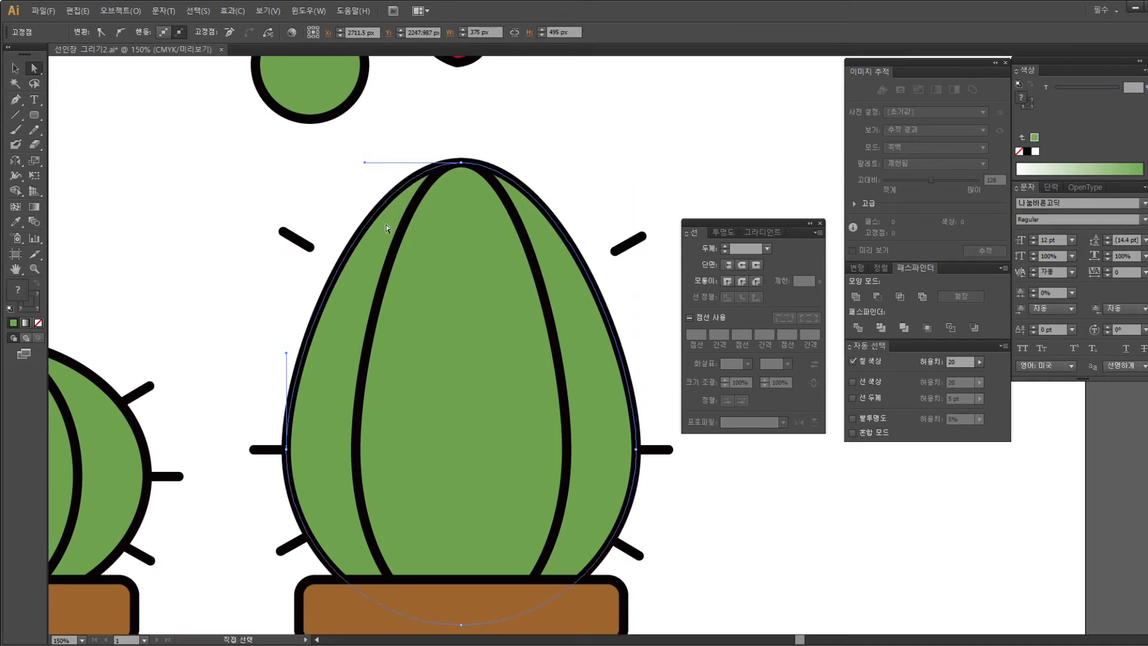
{"action": "left_click_drag", "start_coordinate": [366, 167], "coordinate": [317, 167]}
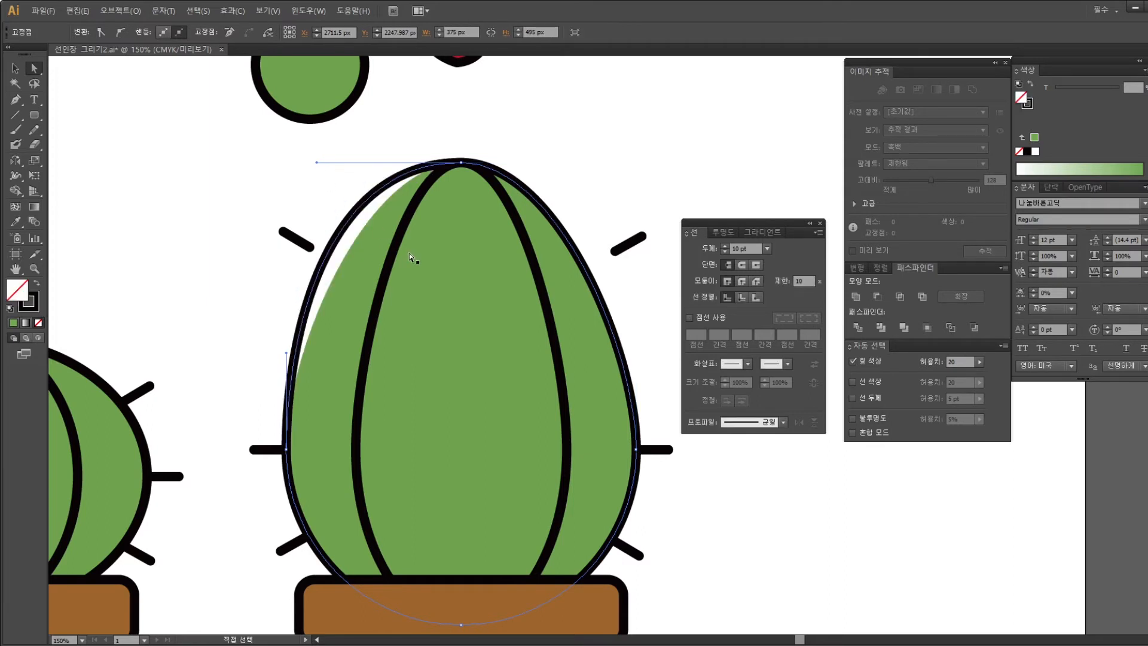
Try deleting the separate green fill shapes of the body and rib, and undo back to the original egg outline
{"action": "left_click", "coordinate": [477, 297]}
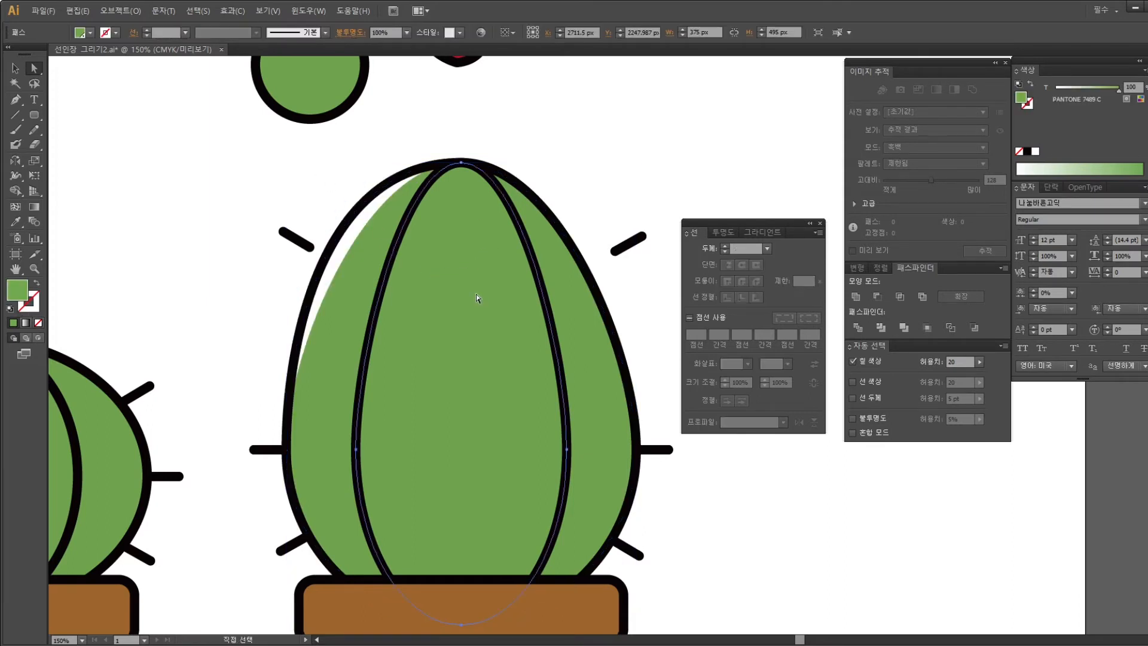
{"action": "left_click", "coordinate": [344, 382]}
{"action": "key", "text": "Delete"}
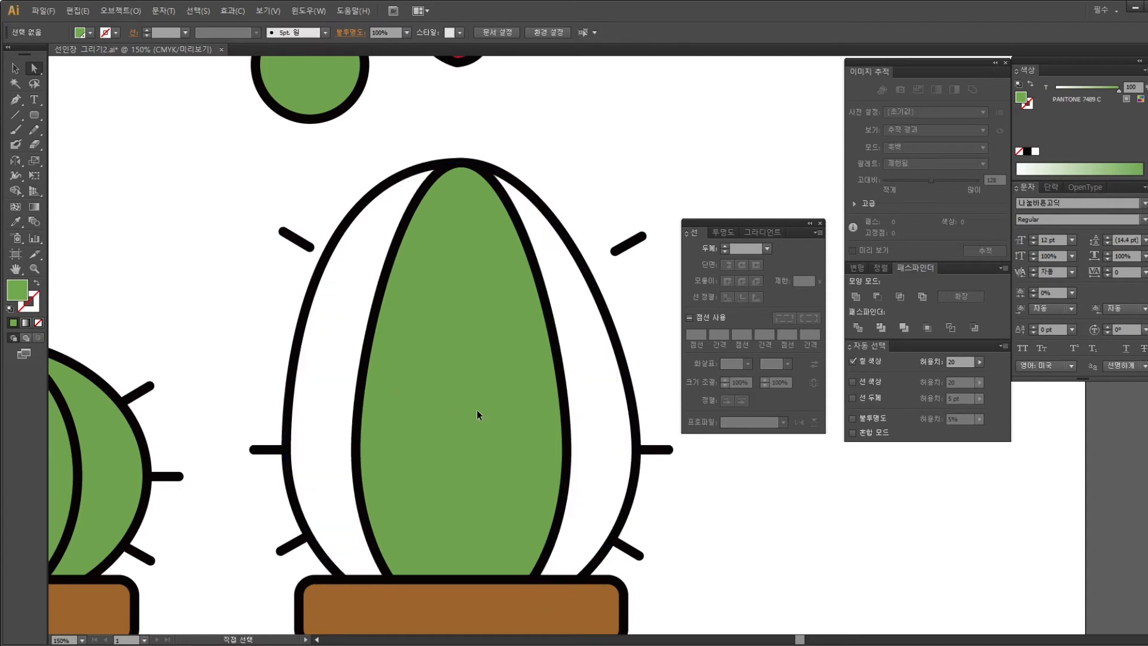
{"action": "left_click", "coordinate": [475, 410]}
{"action": "key", "text": "Delete"}
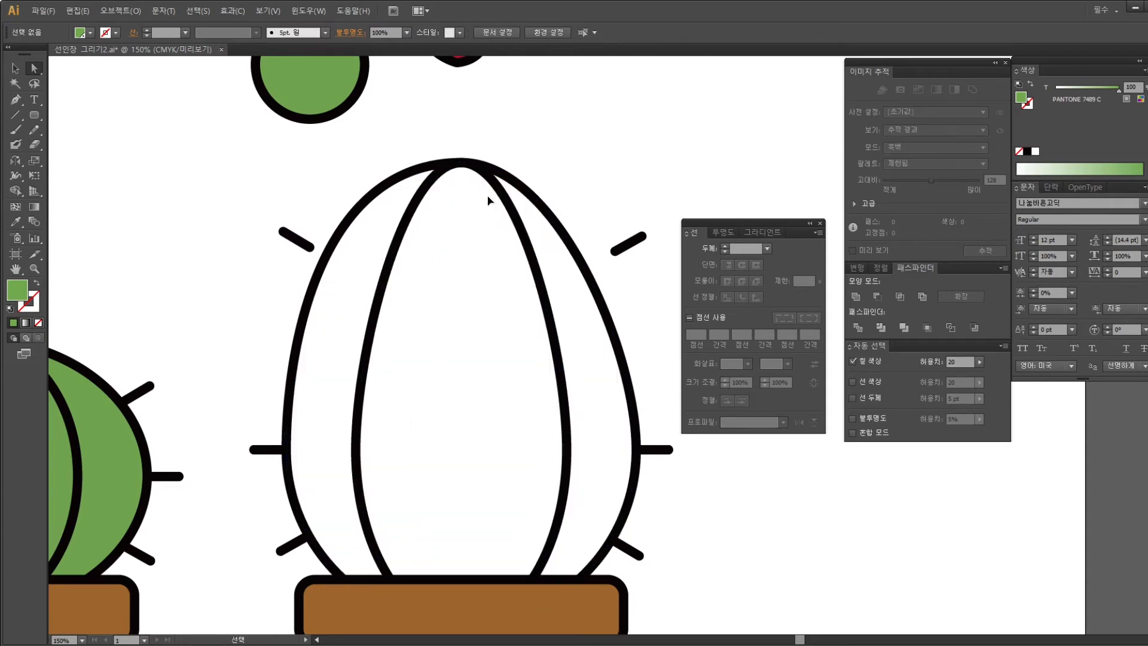
{"action": "key", "text": "ctrl+z"}
{"action": "key", "text": "ctrl+z"}
{"action": "key", "text": "ctrl+z"}
{"action": "key", "text": "ctrl+z"}
Replace the separate green fill shapes by filling the body and rib outlines themselves with the same green, keeping their 10 pt black stroke
{"action": "left_click", "coordinate": [416, 274]}
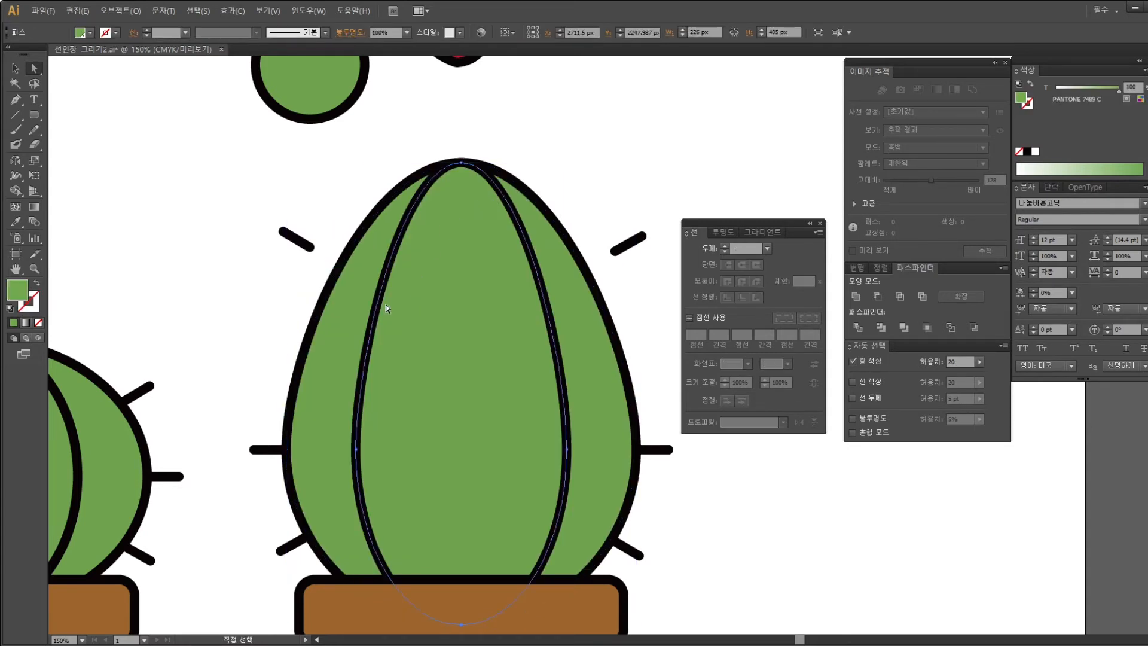
{"action": "left_click", "coordinate": [359, 314], "text": "shift"}
{"action": "left_click", "coordinate": [16, 222]}
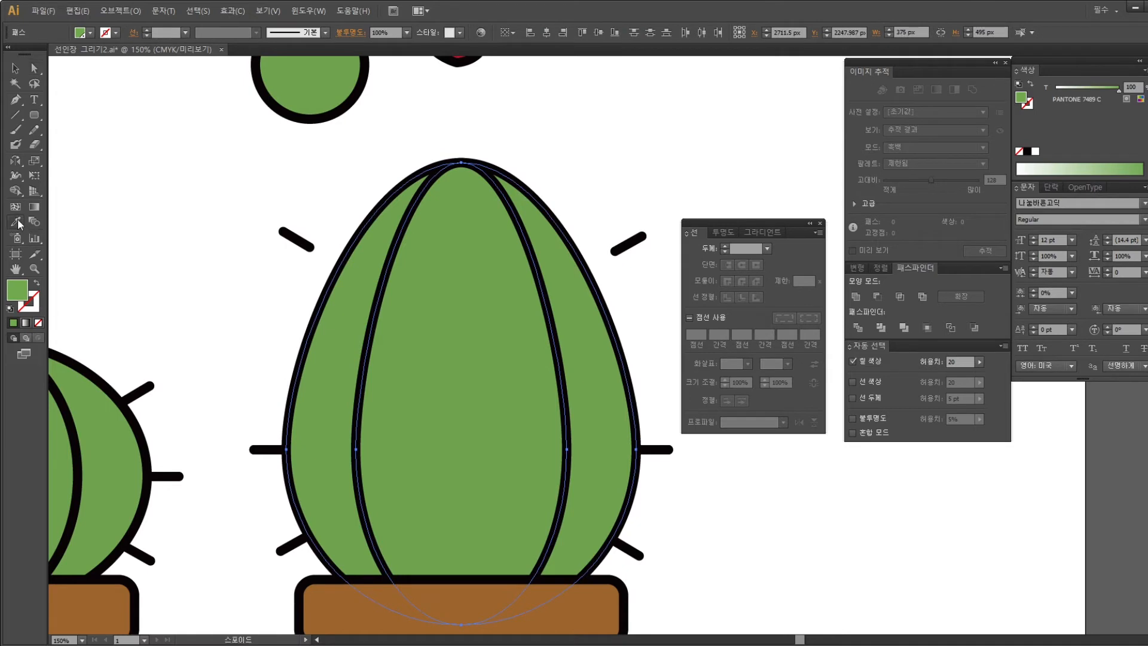
{"action": "left_click", "coordinate": [125, 245]}
{"action": "left_click", "coordinate": [15, 68]}
{"action": "left_click_drag", "start_coordinate": [350, 166], "coordinate": [460, 291]}
{"action": "left_click", "coordinate": [14, 323]}
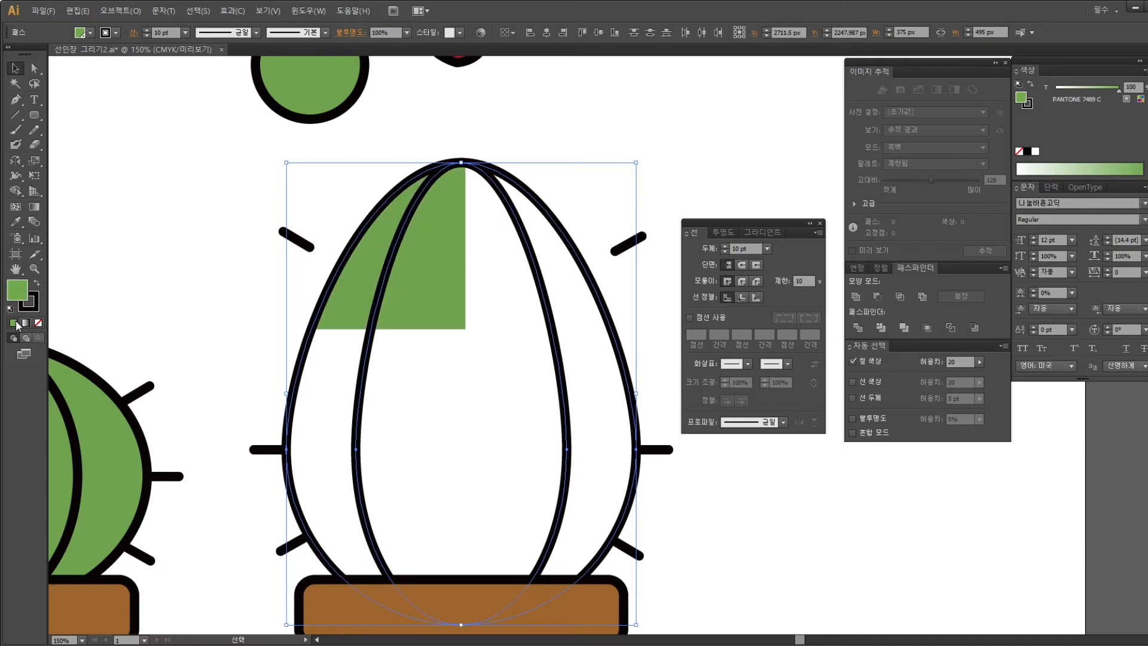
Try extending the left handle of the filled body shape's top anchor well outward, and undo it
{"action": "left_click", "coordinate": [35, 69]}
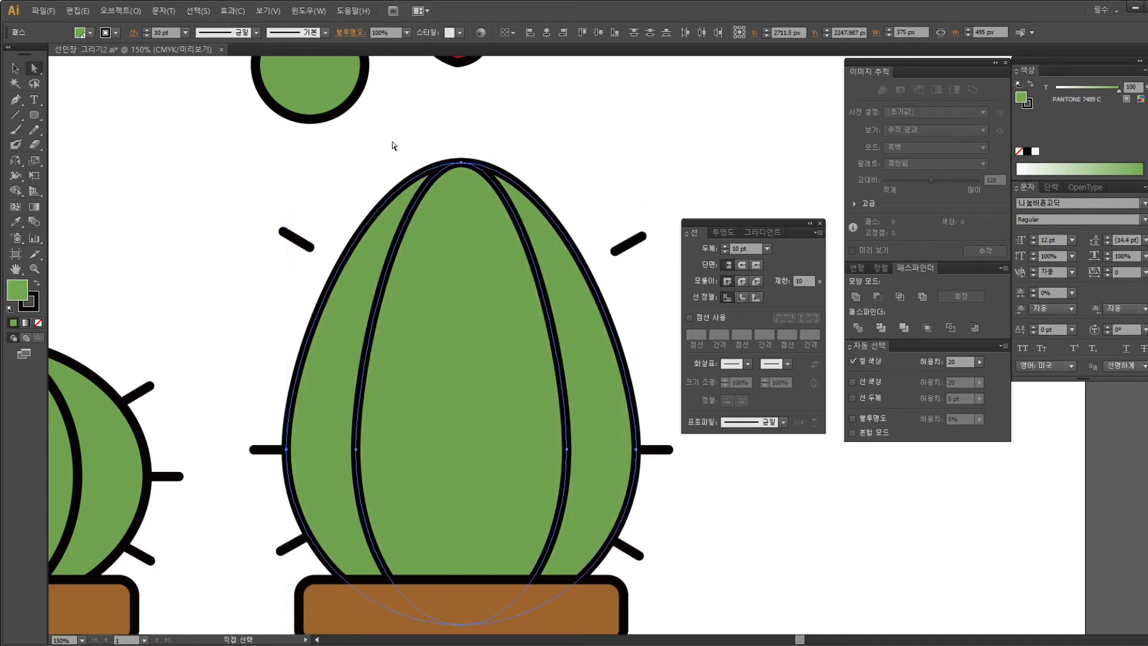
{"action": "left_click_drag", "start_coordinate": [459, 151], "coordinate": [440, 175]}
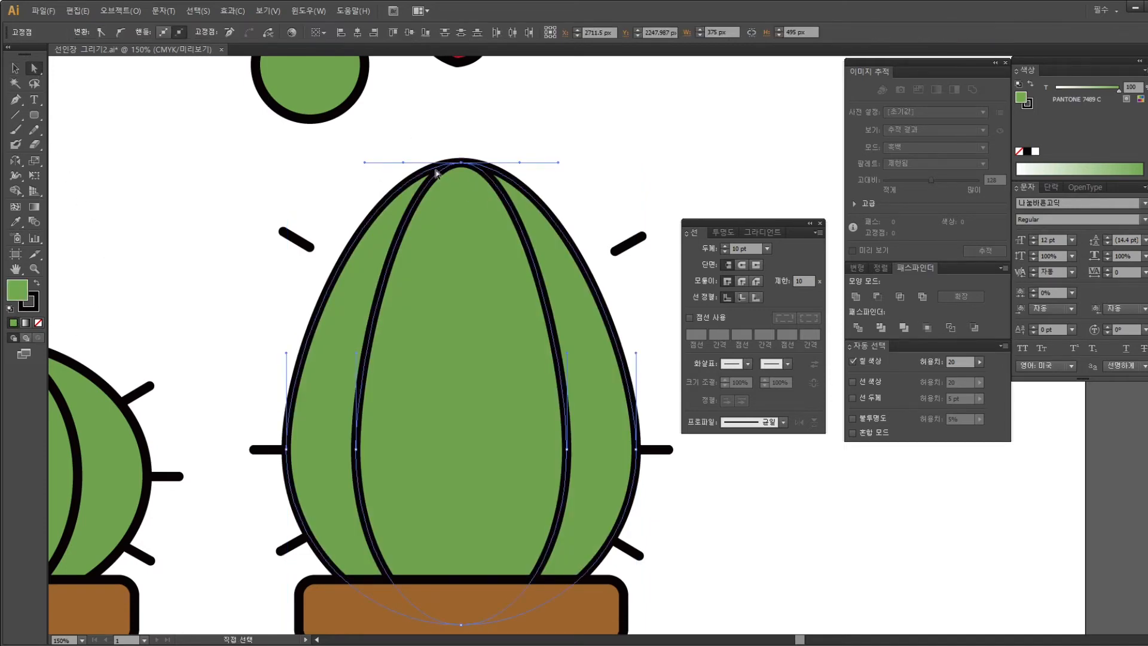
{"action": "left_click_drag", "start_coordinate": [364, 164], "coordinate": [278, 170]}
{"action": "left_click", "coordinate": [412, 247], "text": "ctrl"}
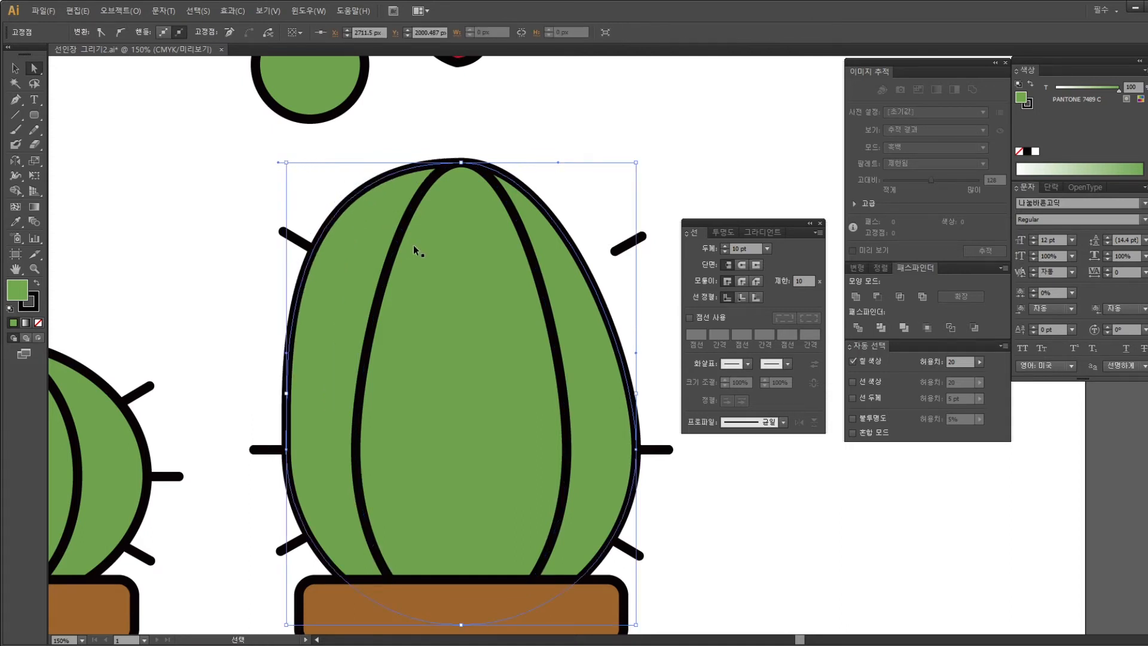
{"action": "key", "text": "ctrl+z"}
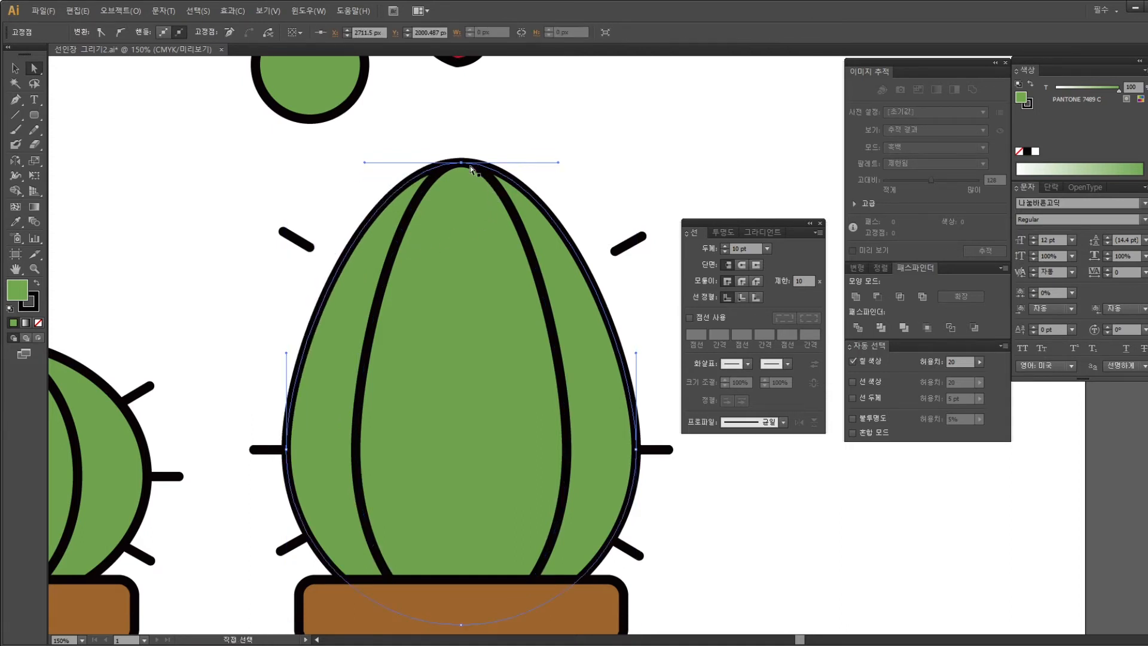
Lengthen both horizontal handles of the body shape's top anchor evenly to give the egg shape broad, rounded shoulders
{"action": "left_click", "coordinate": [459, 173], "text": "shift"}
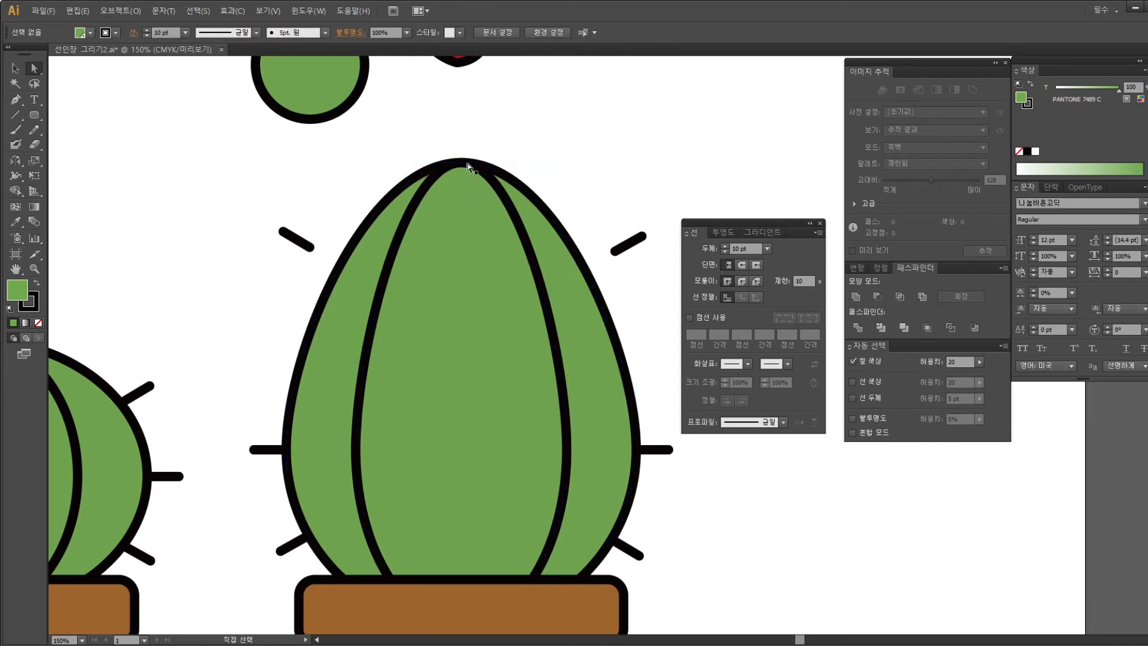
{"action": "left_click", "coordinate": [435, 167]}
{"action": "left_click", "coordinate": [449, 173]}
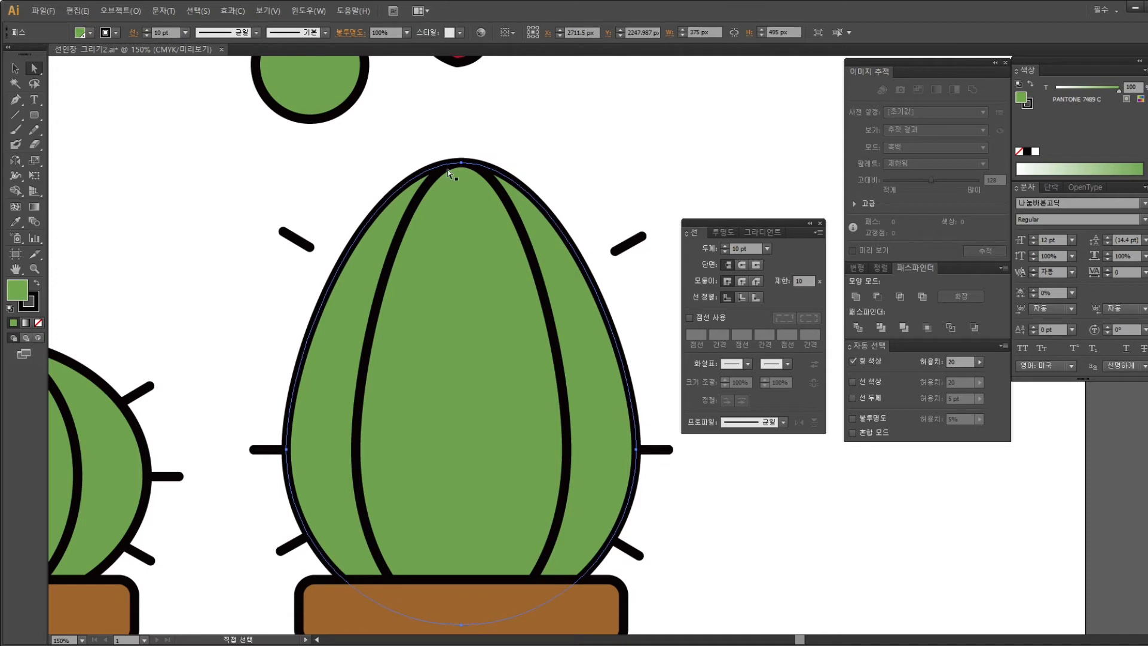
{"action": "left_click", "coordinate": [462, 165]}
{"action": "left_click_drag", "start_coordinate": [365, 162], "coordinate": [277, 172]}
{"action": "key", "text": "ctrl+z"}
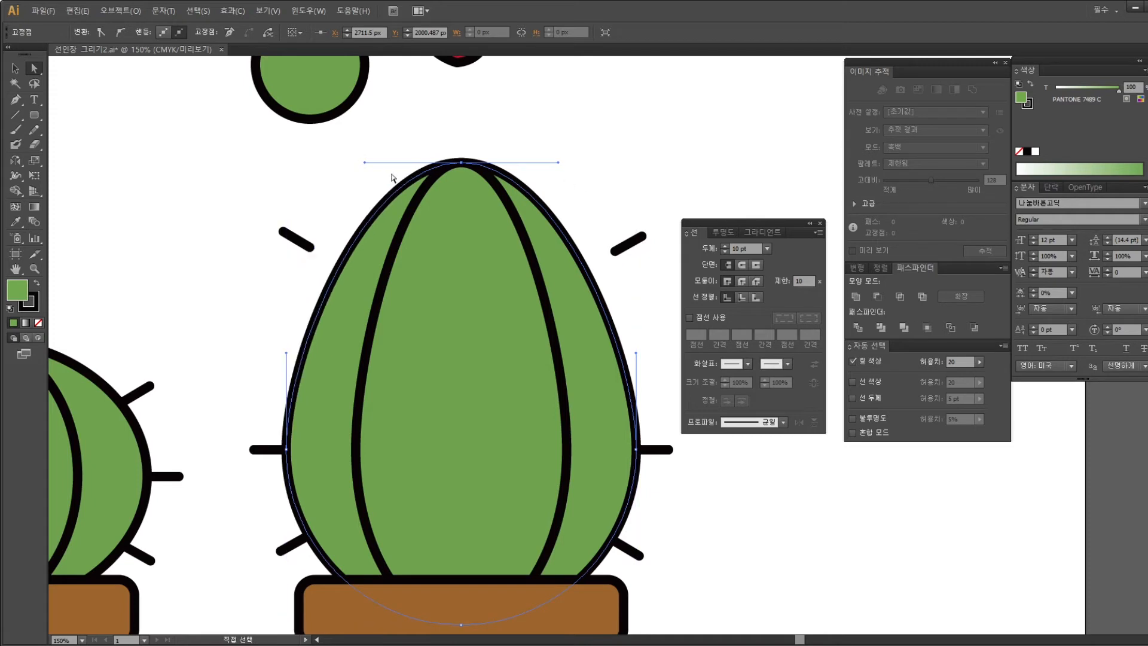
{"action": "left_click_drag", "start_coordinate": [369, 170], "coordinate": [308, 174]}
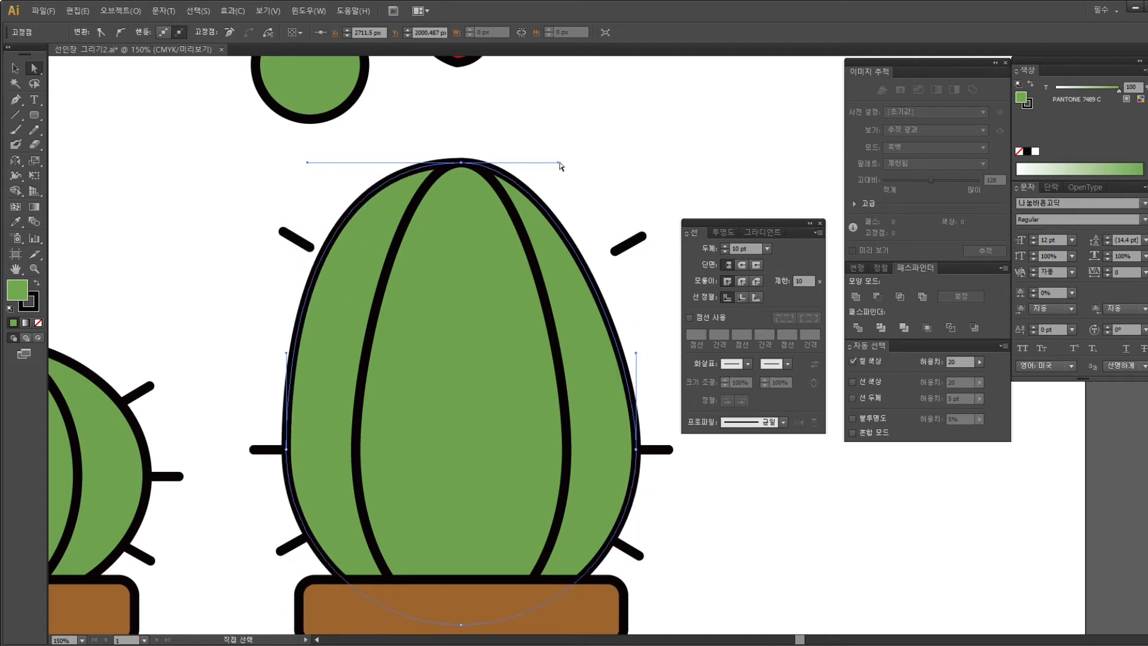
{"action": "left_click_drag", "start_coordinate": [560, 163], "coordinate": [620, 163]}
{"action": "left_click_drag", "start_coordinate": [540, 251], "coordinate": [505, 254]}
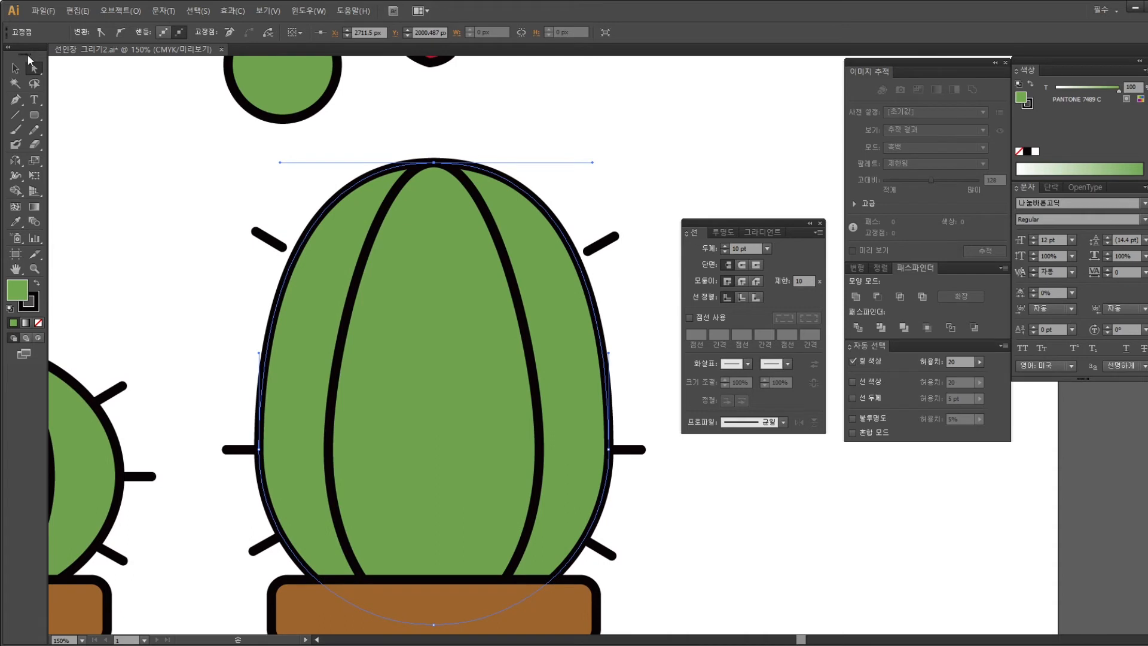
{"action": "left_click", "coordinate": [14, 71]}
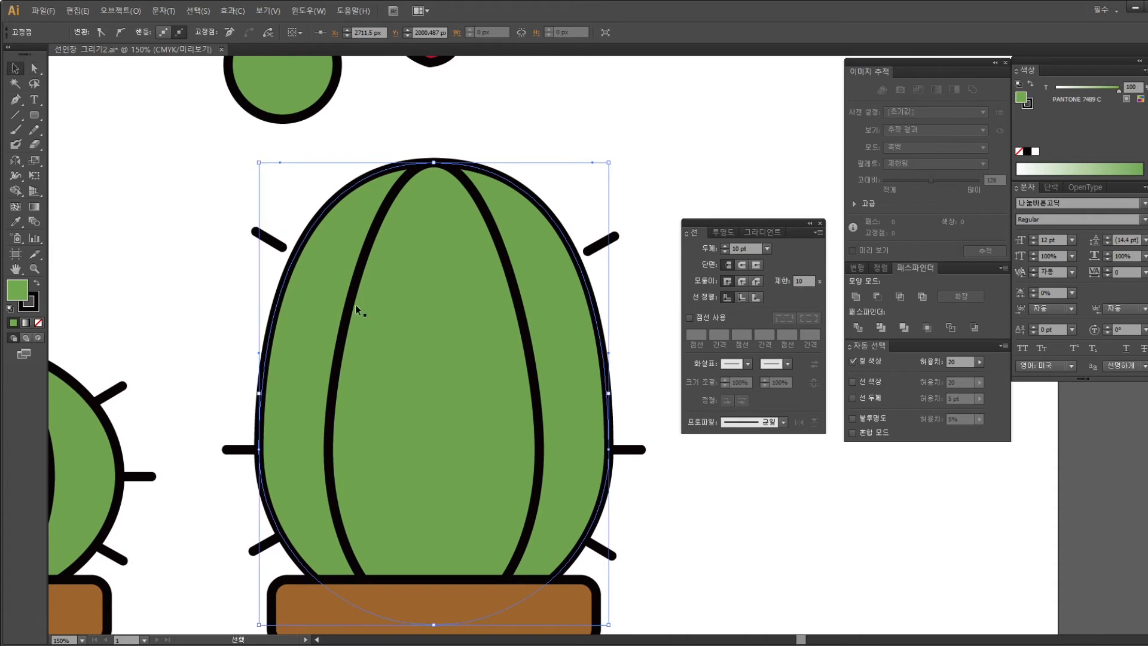
Move the two upper spines in against the tall cactus's outline and group them as a pair
{"action": "left_click", "coordinate": [261, 281]}
{"action": "left_click_drag", "start_coordinate": [268, 242], "coordinate": [295, 218]}
{"action": "left_click_drag", "start_coordinate": [598, 239], "coordinate": [577, 217]}
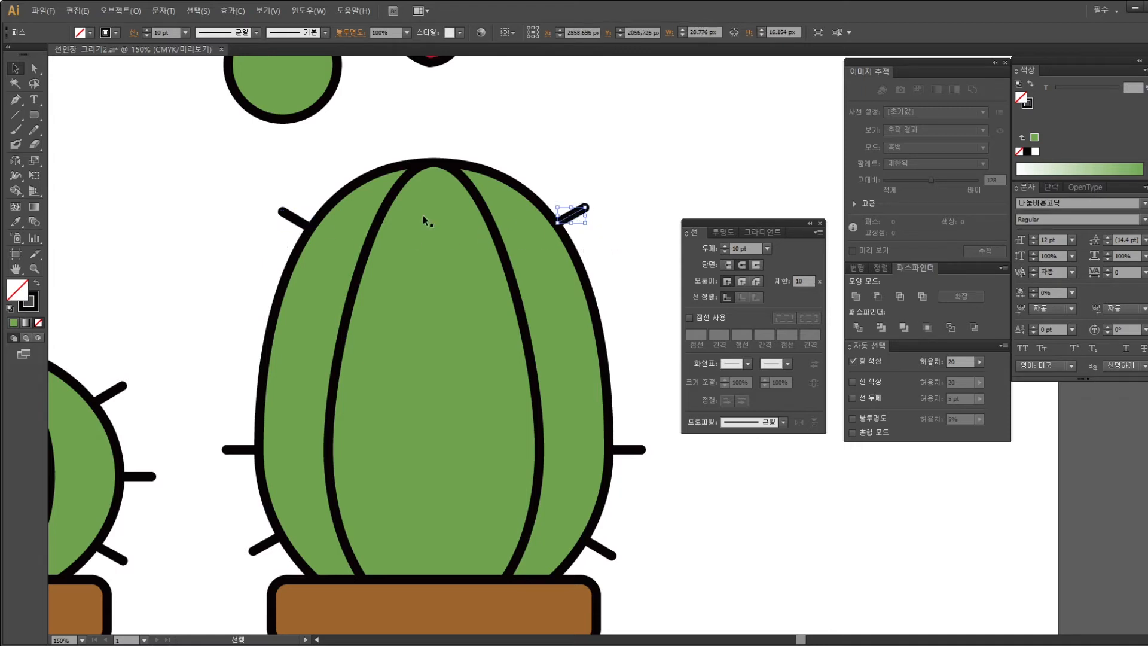
{"action": "left_click", "coordinate": [293, 221], "text": "shift"}
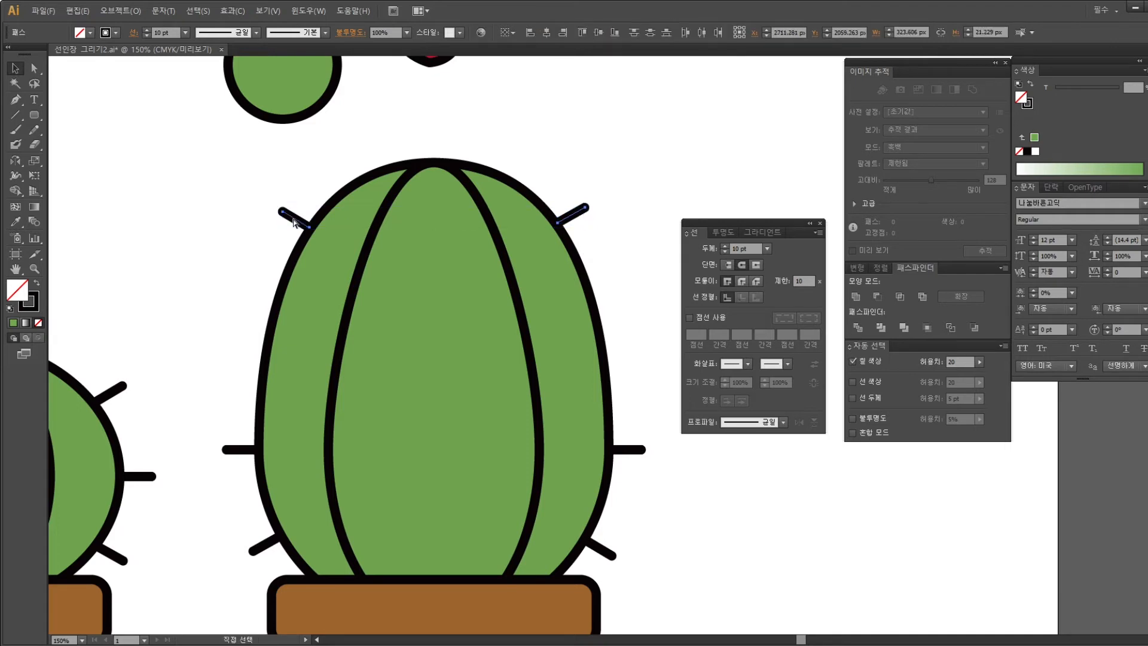
{"action": "key", "text": "ctrl+g"}
Try to align all parts of the tall potted cactus to their horizontal center, and undo the alignment
{"action": "left_click_drag", "start_coordinate": [260, 228], "coordinate": [259, 173]}
{"action": "left_click_drag", "start_coordinate": [222, 120], "coordinate": [637, 606]}
{"action": "left_click", "coordinate": [545, 35]}
{"action": "key", "text": "ctrl+z"}
{"action": "left_click", "coordinate": [679, 526]}
Group the two middle spines as one pair and the two lower spines as another pair
{"action": "left_click", "coordinate": [627, 393]}
{"action": "left_click_drag", "start_coordinate": [246, 407], "coordinate": [246, 408]}
{"action": "key", "text": "ctrl+g"}
{"action": "left_click_drag", "start_coordinate": [599, 469], "coordinate": [599, 470]}
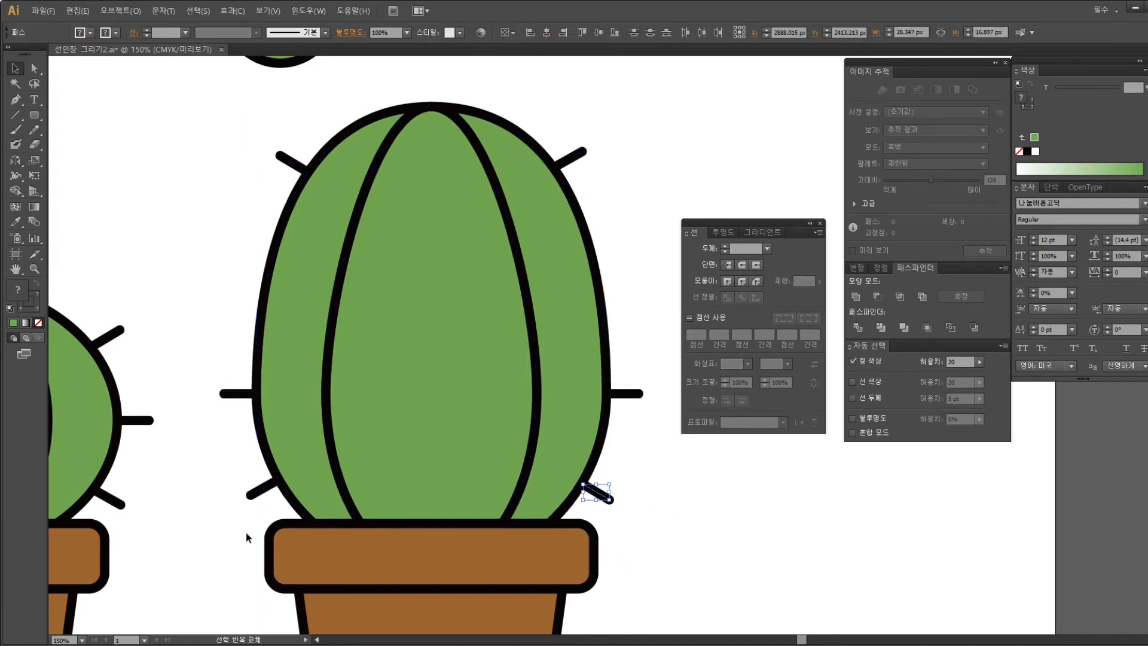
{"action": "left_click_drag", "start_coordinate": [251, 494], "coordinate": [250, 502]}
{"action": "key", "text": "ctrl+g"}
Align all parts of the tall potted cactus to their horizontal center and delete the stray crossed path inside its body
{"action": "left_click_drag", "start_coordinate": [213, 135], "coordinate": [643, 604]}
{"action": "left_click", "coordinate": [555, 30]}
{"action": "left_click", "coordinate": [653, 167]}
{"action": "scroll", "coordinate": [653, 167], "scroll_direction": "up", "scroll_amount": 5}
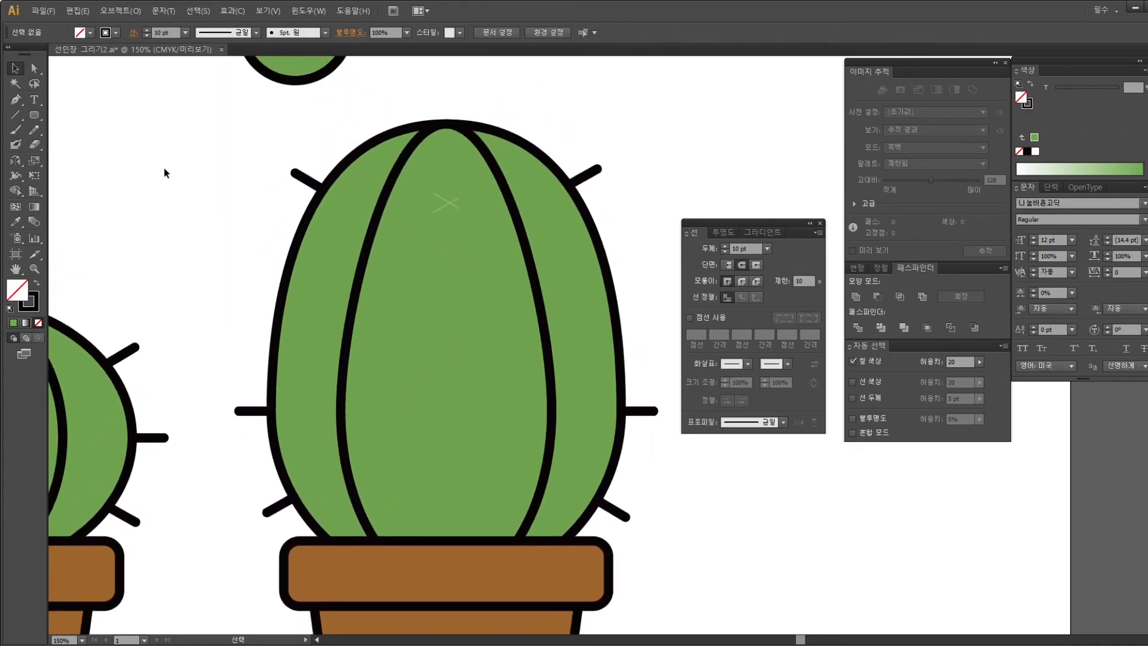
{"action": "left_click", "coordinate": [451, 202]}
{"action": "key", "text": "Delete"}
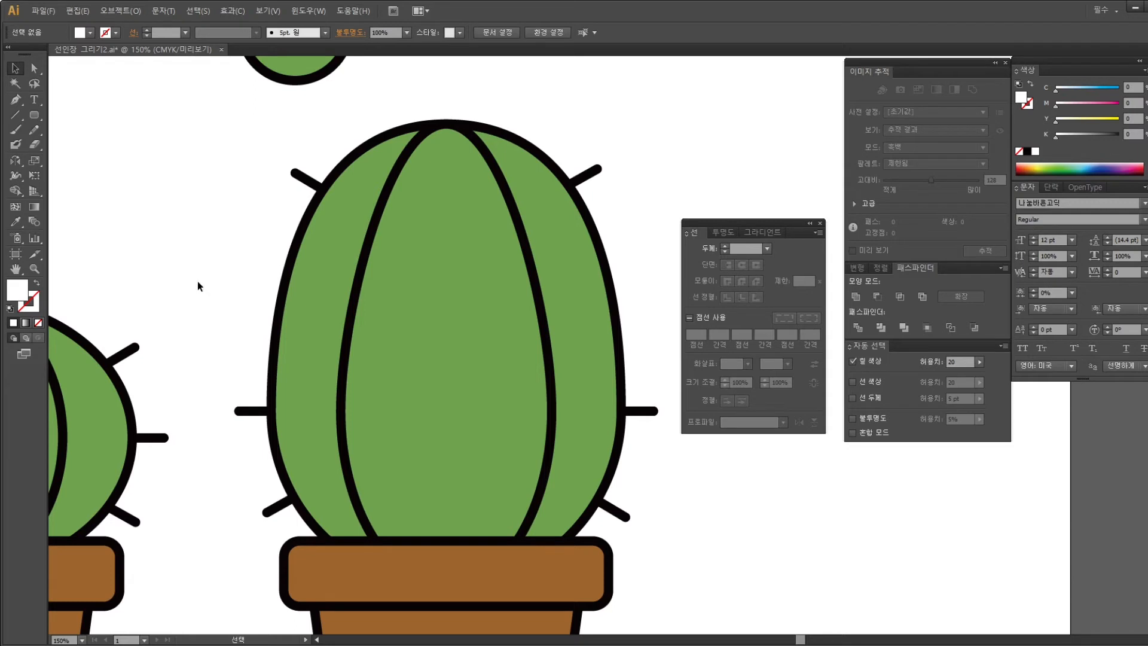
Duplicate the middle spine pair halfway up toward the upper spines and ungroup the copy
{"action": "left_click", "coordinate": [256, 412]}
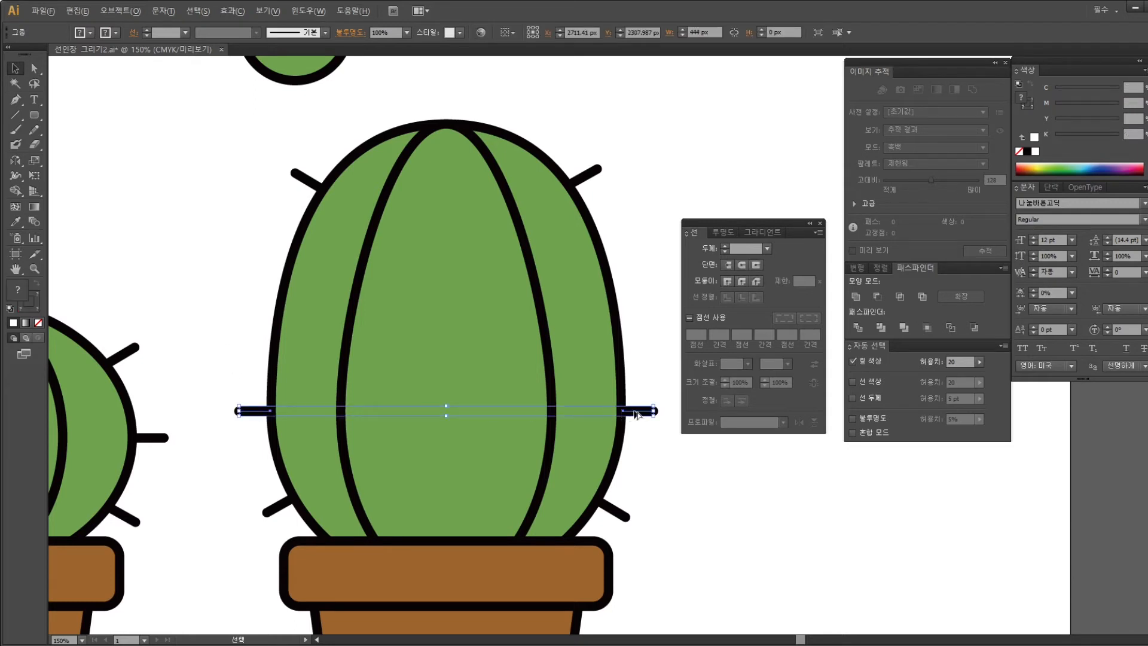
{"action": "left_click_drag", "start_coordinate": [638, 414], "coordinate": [629, 290]}
{"action": "left_click", "coordinate": [652, 319]}
{"action": "right_click", "coordinate": [651, 291]}
{"action": "left_click", "coordinate": [694, 364]}
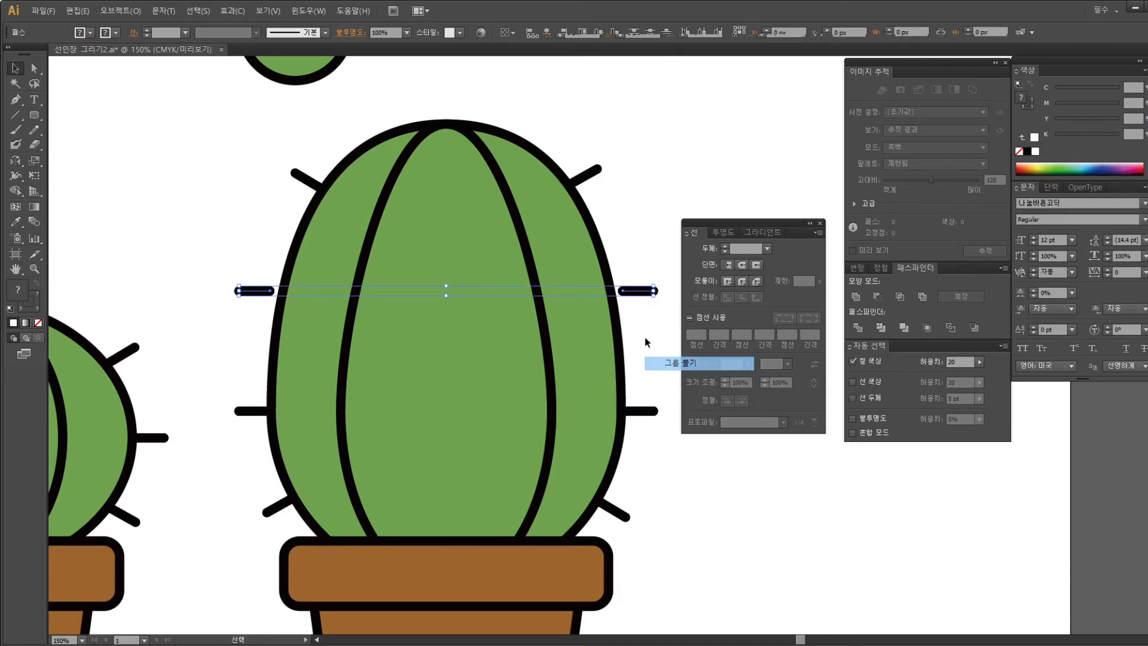
Tilt the copied right spine slightly upward, set it against the cactus outline, and delete the copied left spine
{"action": "left_click", "coordinate": [651, 292]}
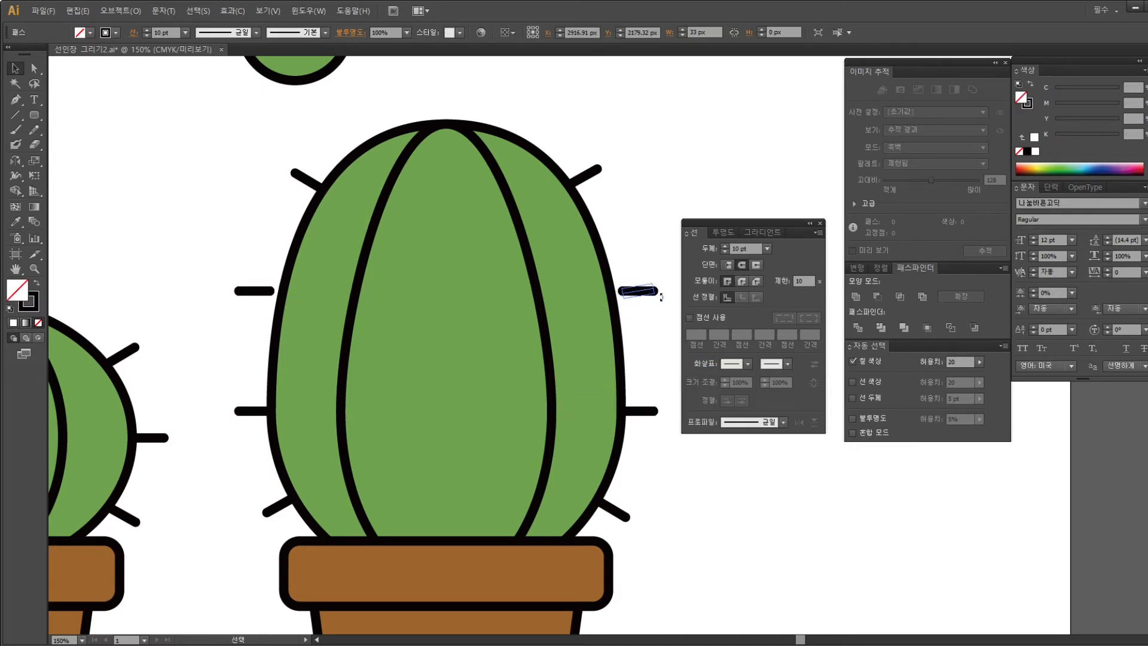
{"action": "left_click_drag", "start_coordinate": [660, 298], "coordinate": [635, 294]}
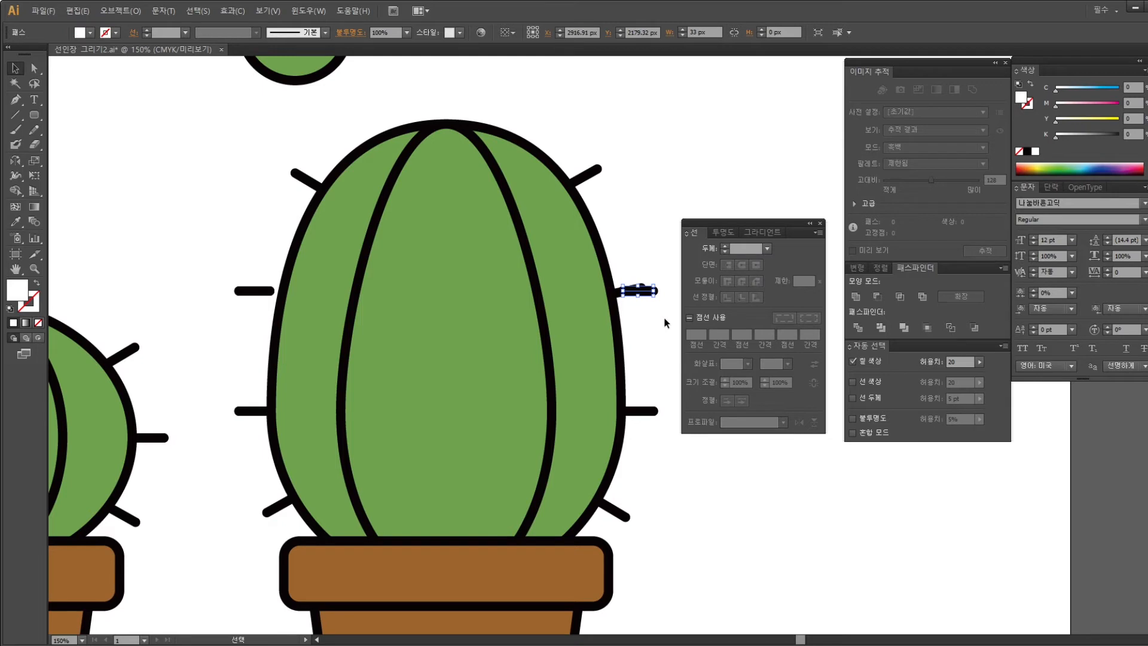
{"action": "key", "text": "ctrl+z"}
{"action": "left_click", "coordinate": [630, 324]}
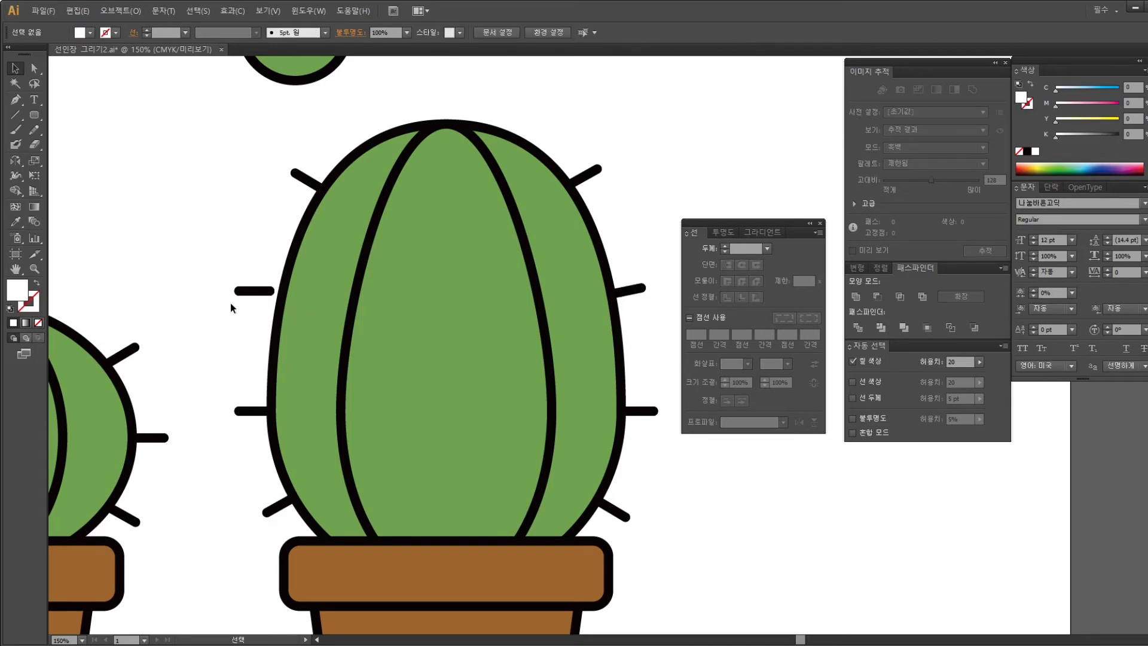
{"action": "left_click_drag", "start_coordinate": [247, 241], "coordinate": [247, 242]}
{"action": "key", "text": "Delete"}
Reflect a copy of the tilted right spine across the cactus's vertical center line onto its left side
{"action": "right_click", "coordinate": [639, 291]}
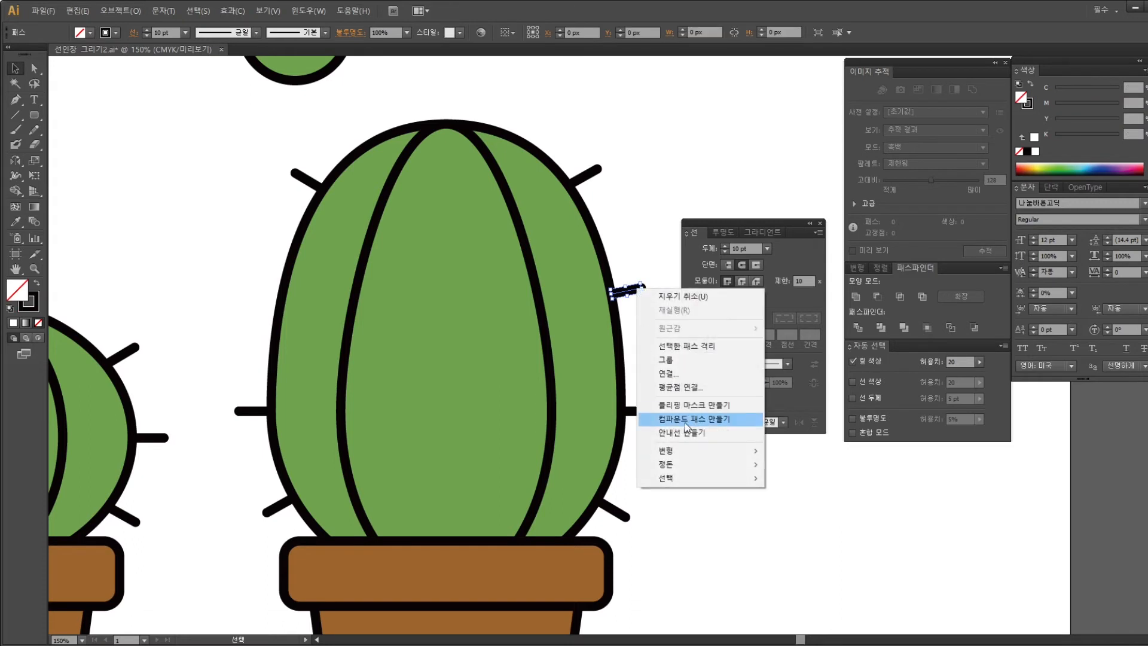
{"action": "left_click", "coordinate": [634, 275]}
{"action": "left_click_drag", "start_coordinate": [633, 275], "coordinate": [656, 312]}
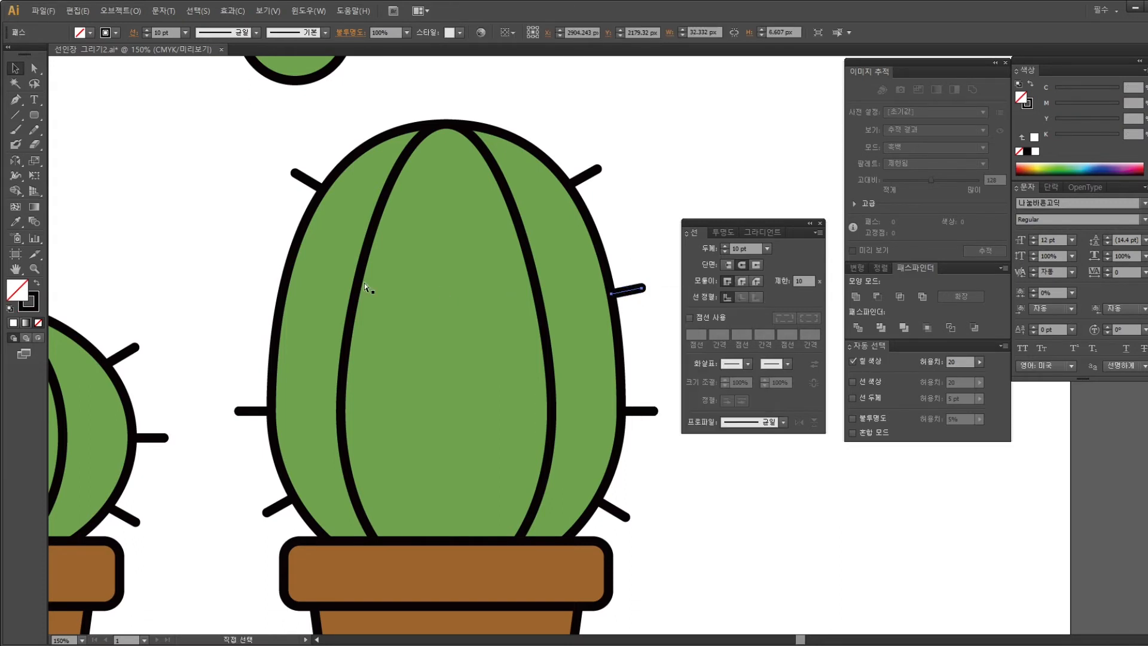
{"action": "left_click", "coordinate": [24, 162]}
{"action": "left_click", "coordinate": [445, 307], "text": "alt"}
{"action": "key", "text": "Return"}
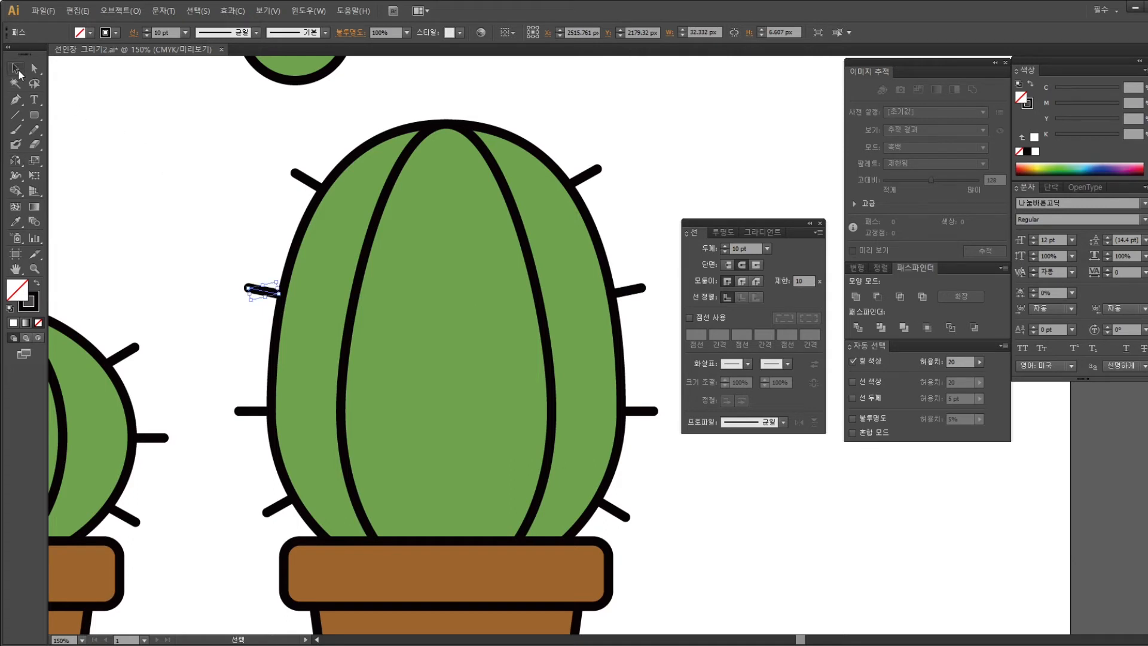
{"action": "left_click", "coordinate": [231, 249]}
{"action": "left_click", "coordinate": [185, 200]}
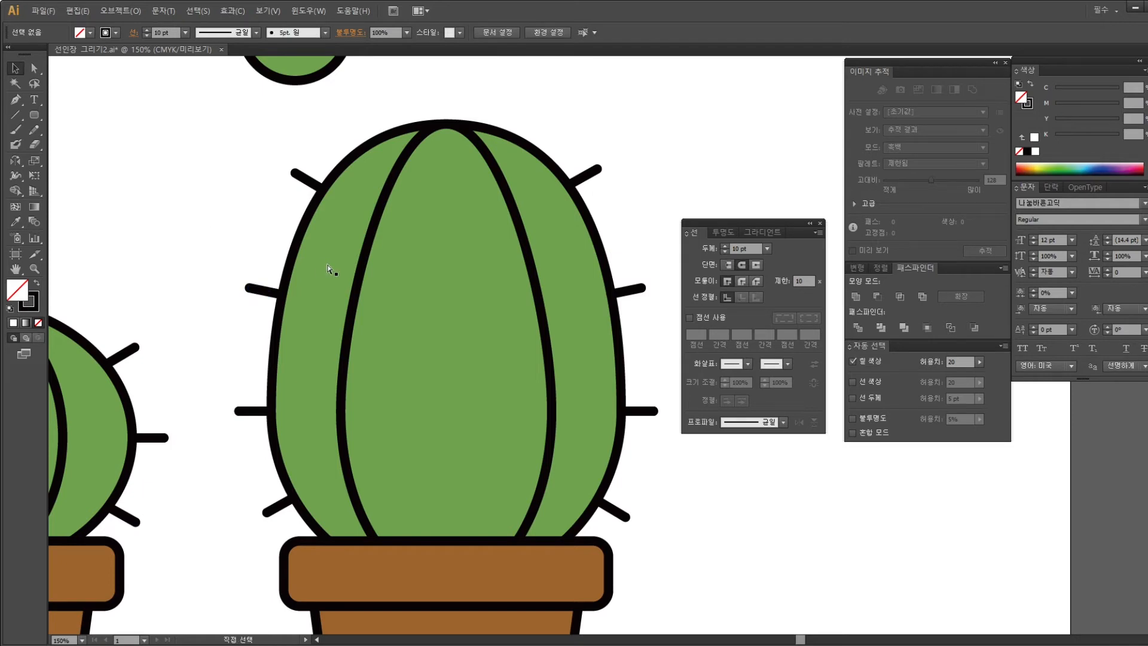
Move the green circle and the red flower down together so the flower sits on top of the tall cactus
{"action": "key", "text": "ctrl+minus"}
{"action": "key", "text": "ctrl+minus"}
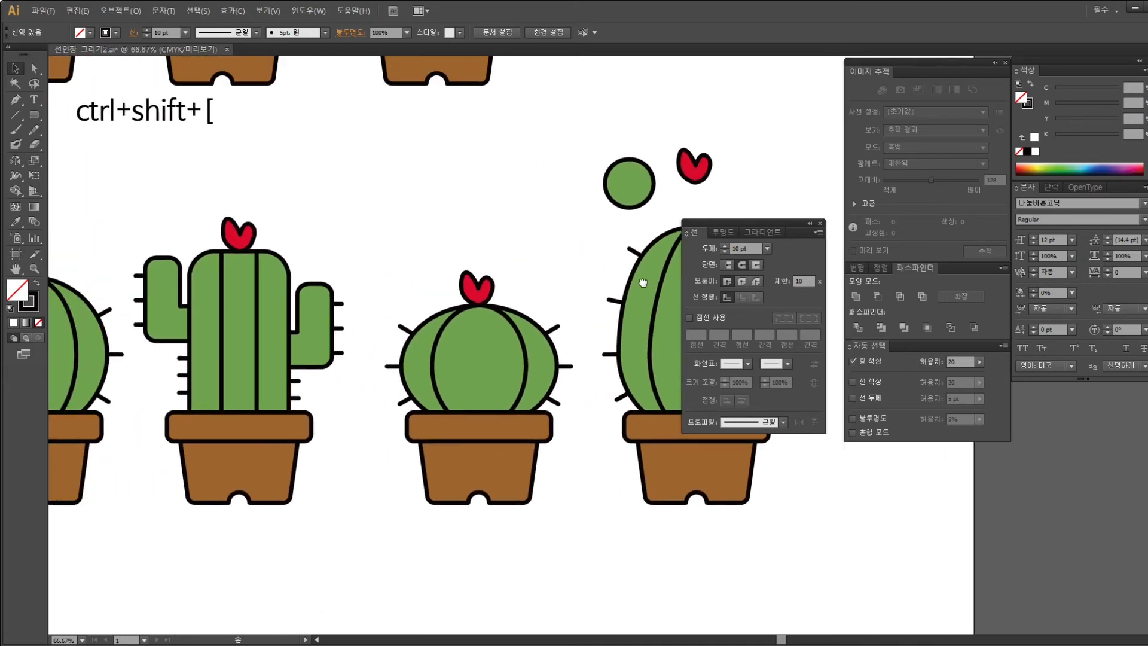
{"action": "left_click_drag", "start_coordinate": [921, 186], "coordinate": [526, 198]}
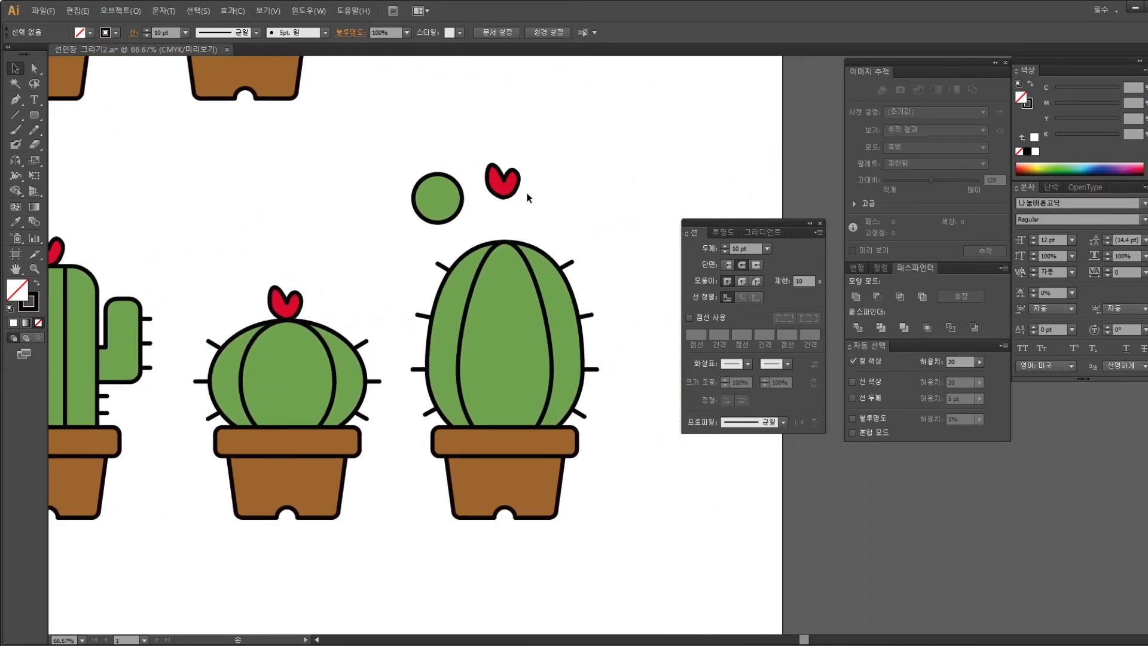
{"action": "left_click_drag", "start_coordinate": [441, 159], "coordinate": [515, 227]}
{"action": "left_click", "coordinate": [556, 187]}
Remove the separate green fill circle and apply the cactus body's green fill and 10 pt black stroke to the outline circle with the Eyedropper
{"action": "left_click_drag", "start_coordinate": [453, 244], "coordinate": [451, 239]}
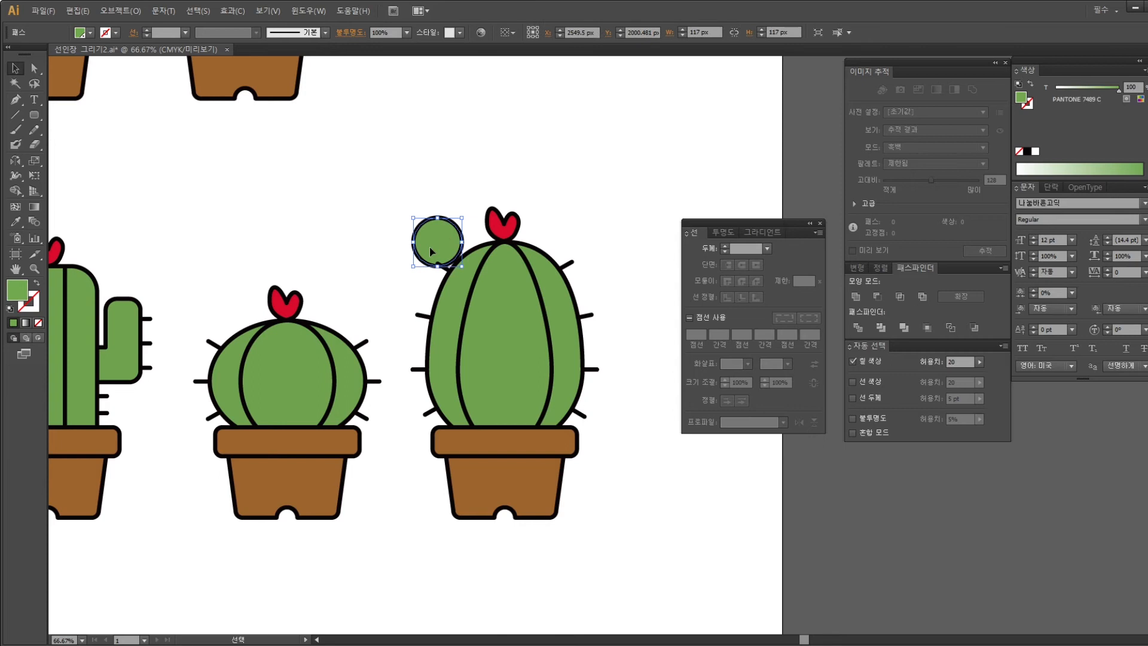
{"action": "key", "text": "ctrl+z"}
{"action": "left_click_drag", "start_coordinate": [401, 224], "coordinate": [419, 238]}
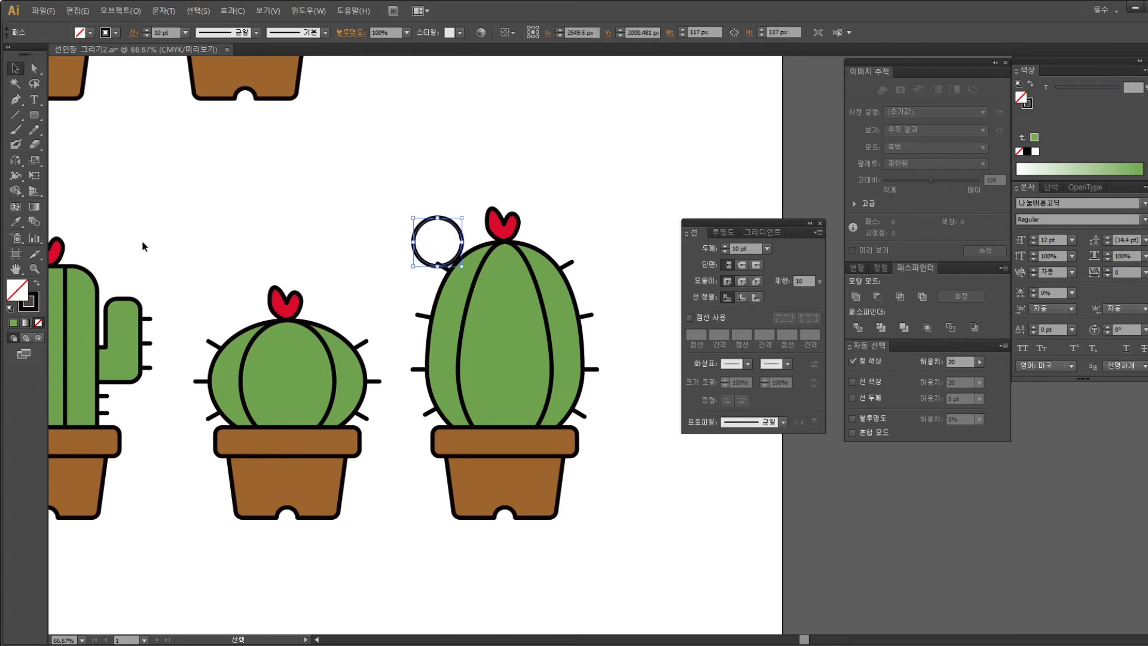
{"action": "left_click", "coordinate": [15, 221]}
{"action": "left_click", "coordinate": [473, 270]}
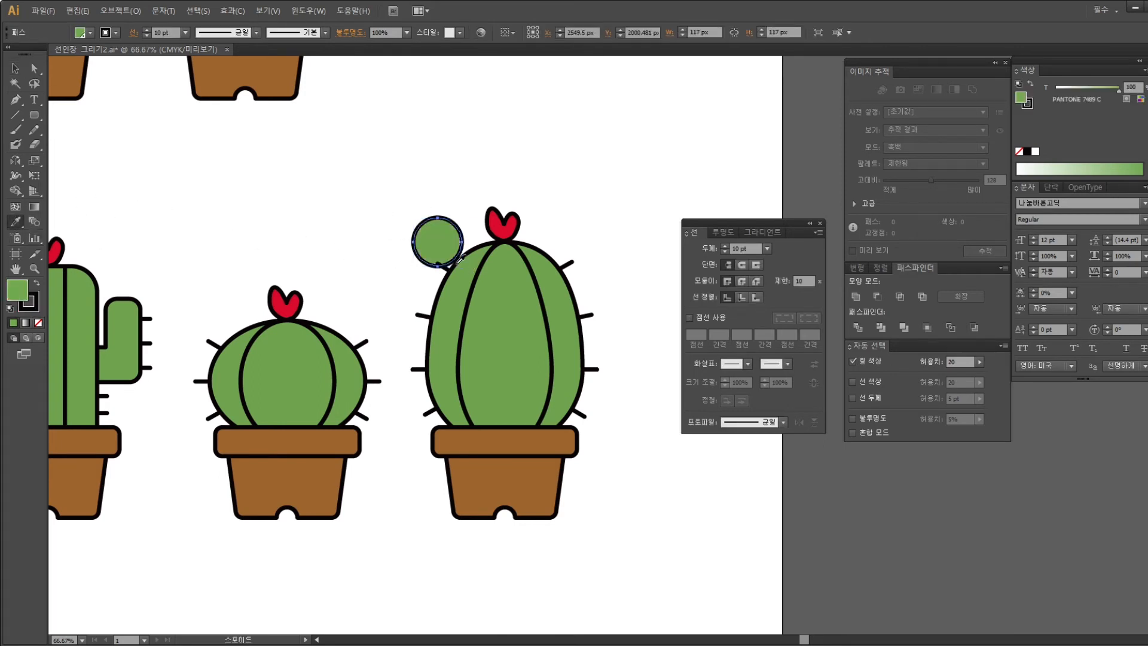
{"action": "key", "text": "v"}
{"action": "left_click", "coordinate": [367, 148]}
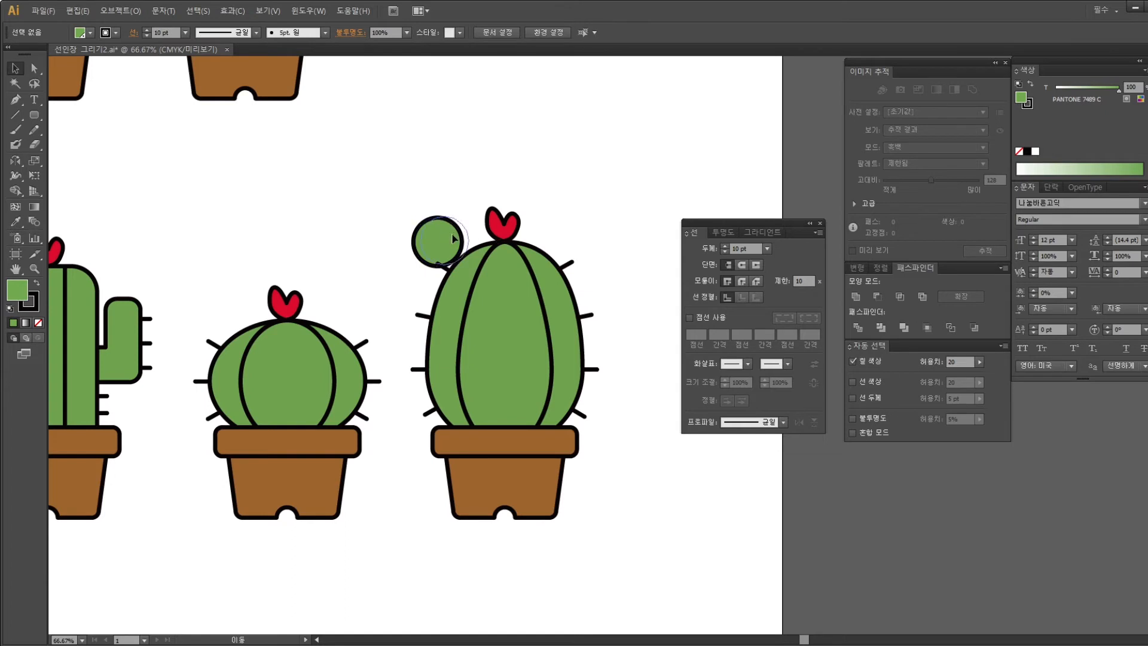
Move the green circle closer to the flower, resting on the tall cactus's upper left shoulder
{"action": "left_click_drag", "start_coordinate": [445, 242], "coordinate": [518, 274]}
{"action": "left_click", "coordinate": [477, 172]}
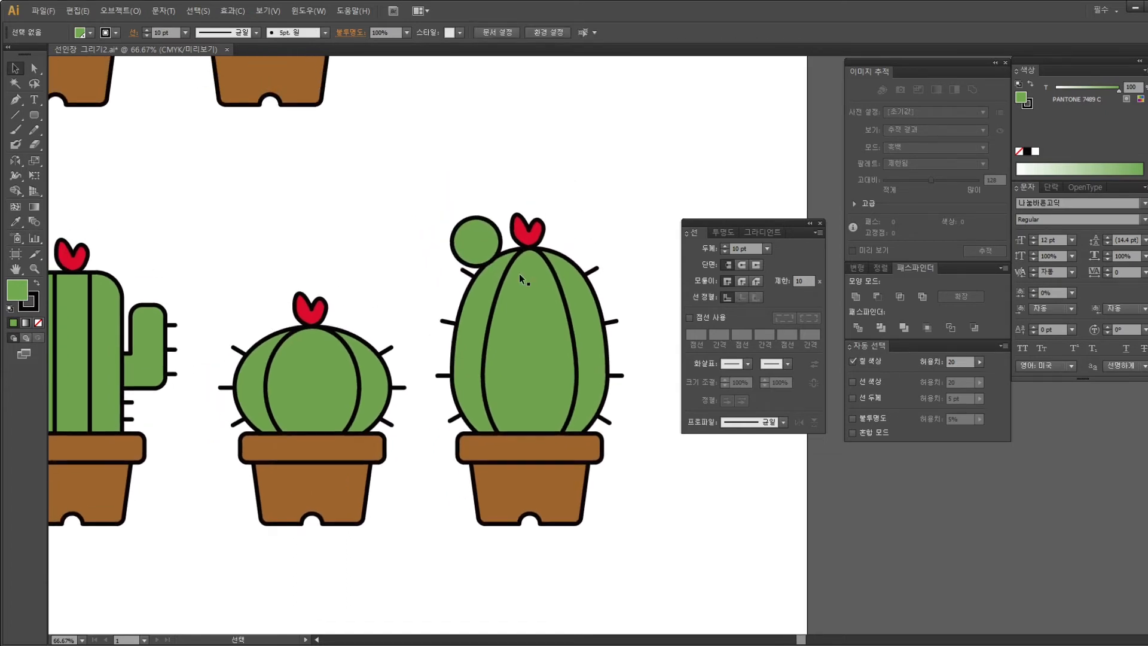
{"action": "left_click", "coordinate": [469, 237]}
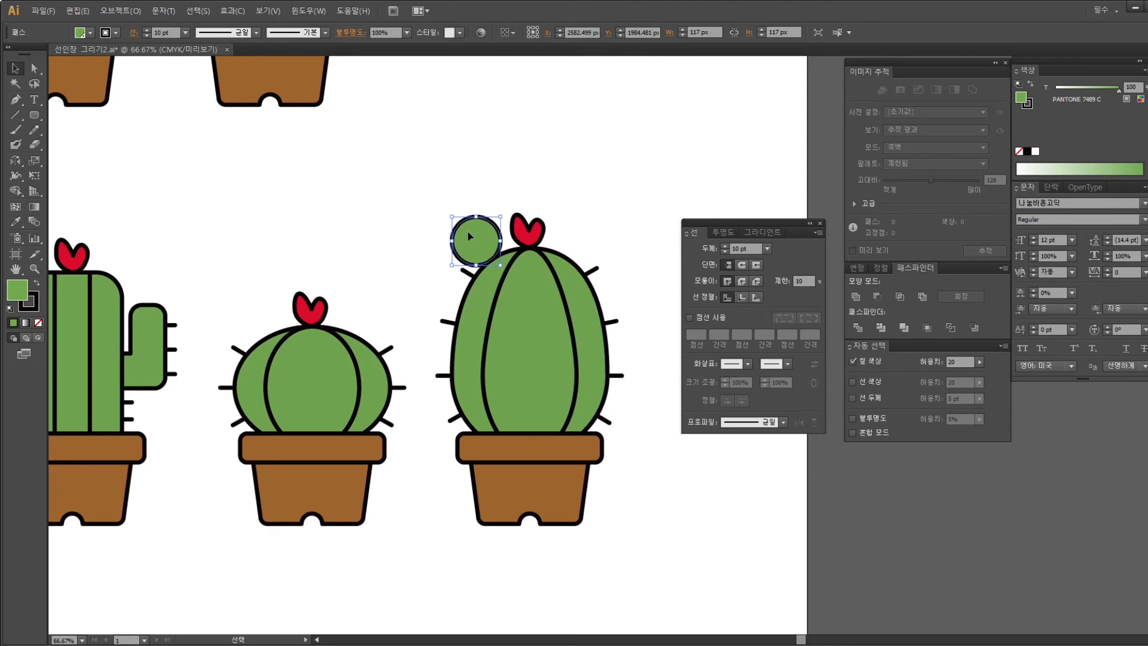
{"action": "left_click", "coordinate": [522, 205]}
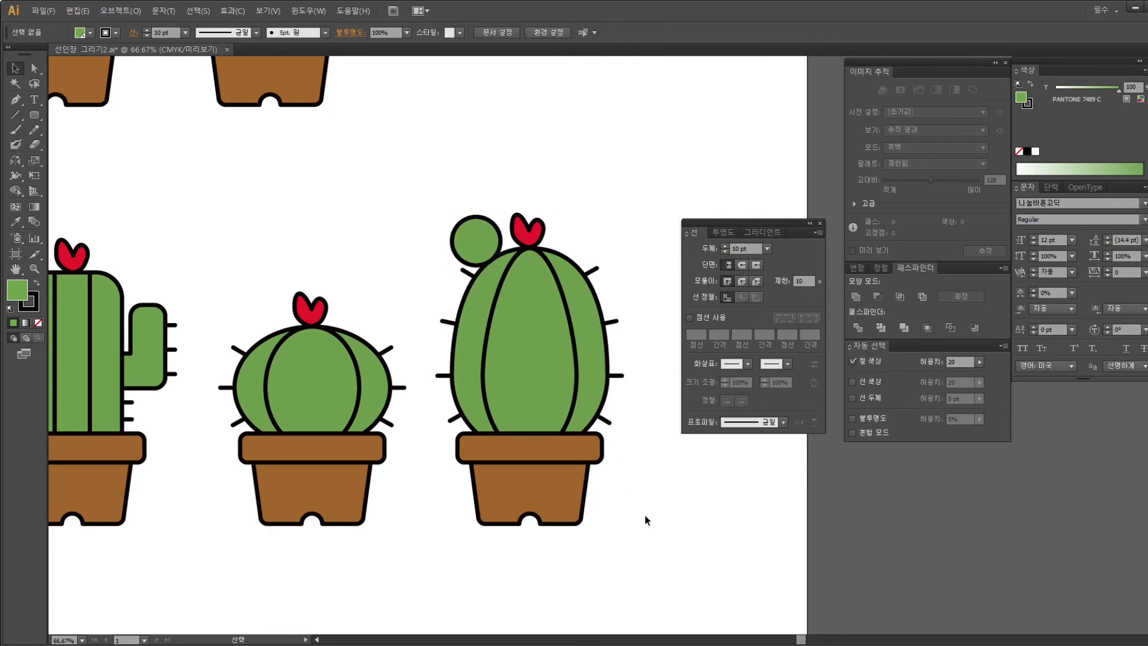
Move the small round cactus and the tall cactus together to the right to open a gap beside the armed cactus
{"action": "left_click_drag", "start_coordinate": [391, 408], "coordinate": [423, 405]}
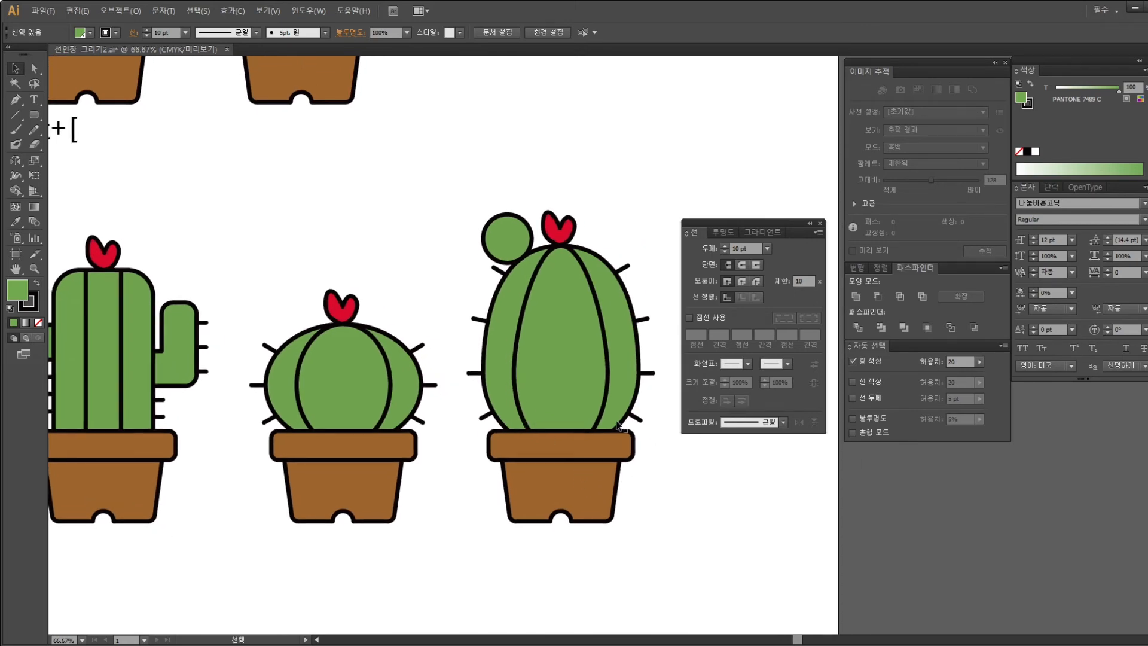
{"action": "key", "text": "ctrl+minus"}
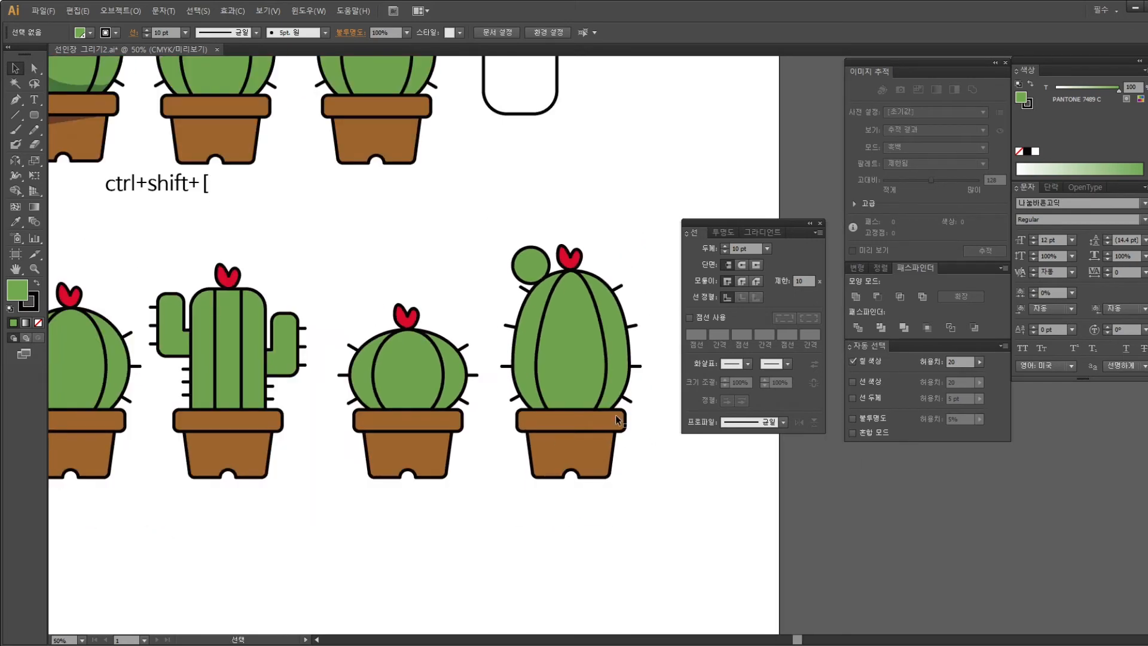
{"action": "mouse_move", "coordinate": [622, 441]}
{"action": "left_mouse_down"}
{"action": "mouse_move", "coordinate": [771, 402]}
{"action": "mouse_move", "coordinate": [654, 442]}
{"action": "mouse_move", "coordinate": [684, 408]}
{"action": "mouse_move", "coordinate": [734, 417]}
{"action": "left_mouse_up"}
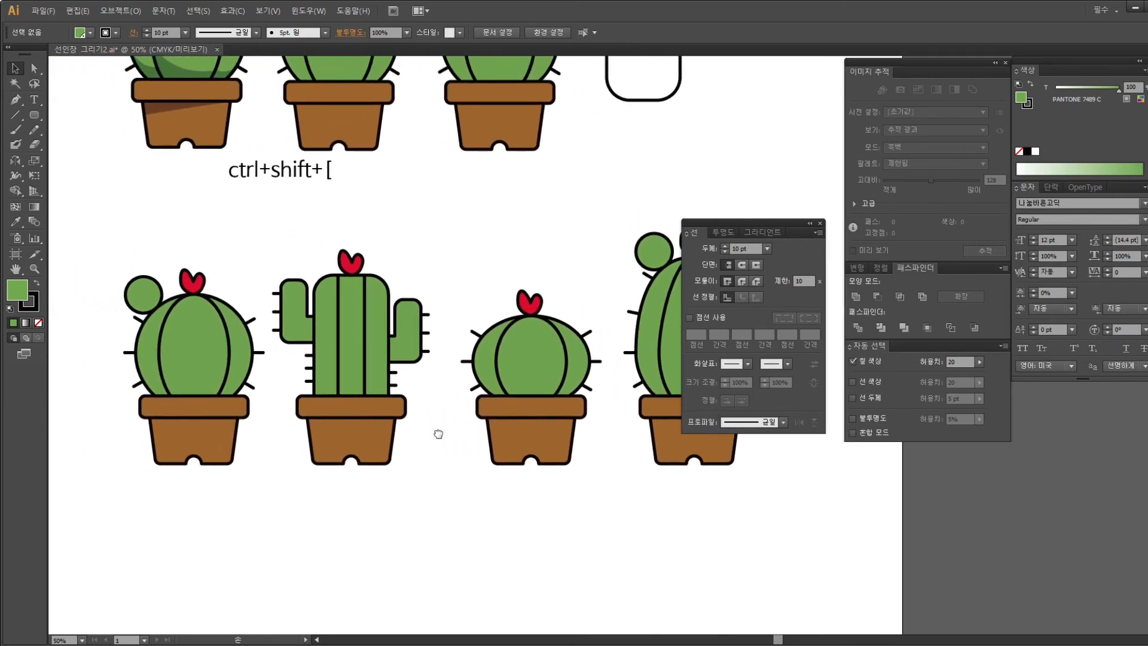
{"action": "left_click_drag", "start_coordinate": [439, 434], "coordinate": [437, 412]}
{"action": "left_click_drag", "start_coordinate": [430, 464], "coordinate": [266, 219]}
{"action": "left_click_drag", "start_coordinate": [379, 338], "coordinate": [335, 274]}
{"action": "left_click_drag", "start_coordinate": [410, 334], "coordinate": [321, 440]}
{"action": "left_click_drag", "start_coordinate": [636, 468], "coordinate": [324, 229]}
{"action": "left_click_drag", "start_coordinate": [536, 322], "coordinate": [666, 334]}
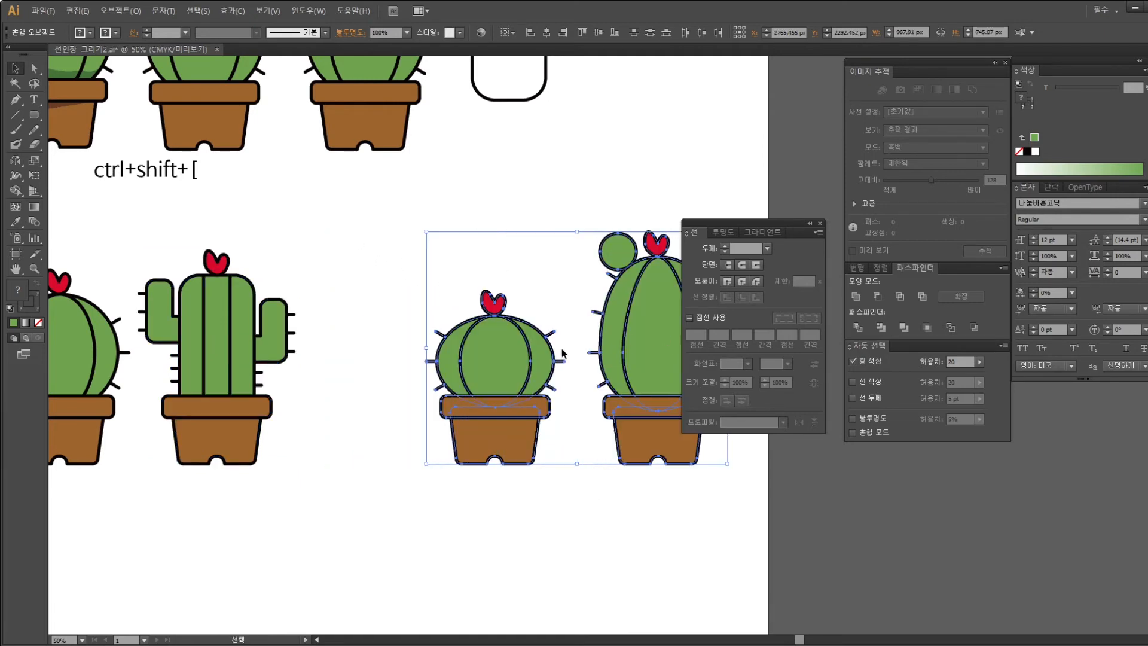
{"action": "left_click_drag", "start_coordinate": [504, 353], "coordinate": [521, 354]}
Shift the whole lower row of four potted cacti to the left on the artboard
{"action": "left_click_drag", "start_coordinate": [439, 393], "coordinate": [520, 391]}
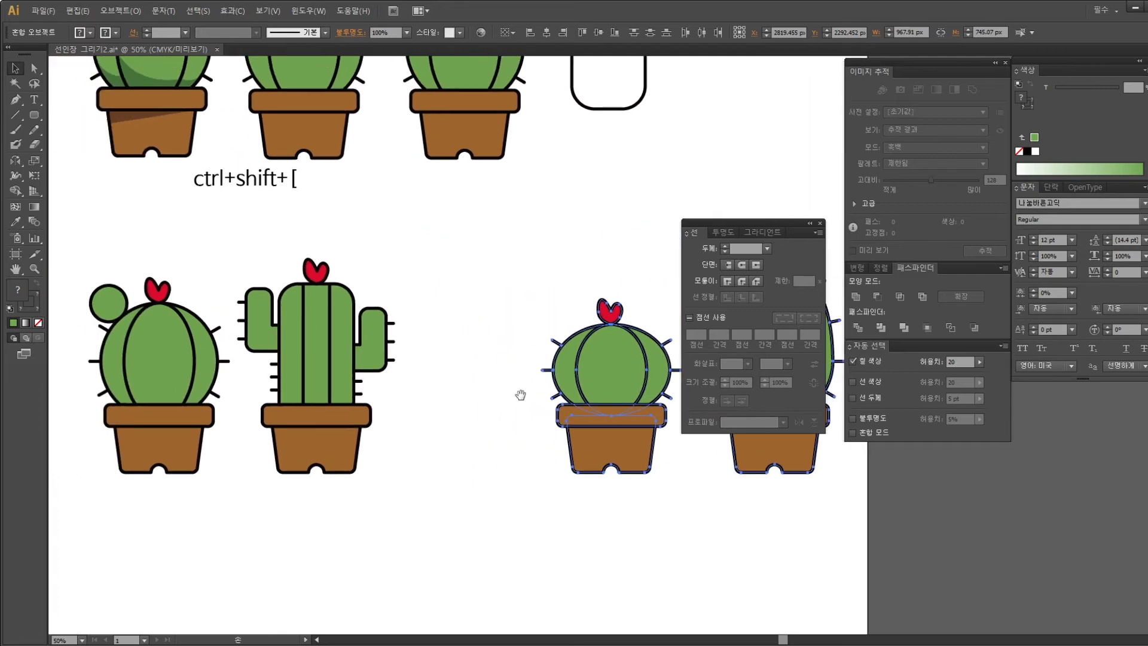
{"action": "key", "text": "ctrl+minus"}
{"action": "left_click_drag", "start_coordinate": [840, 506], "coordinate": [205, 266]}
{"action": "left_click_drag", "start_coordinate": [434, 345], "coordinate": [344, 365]}
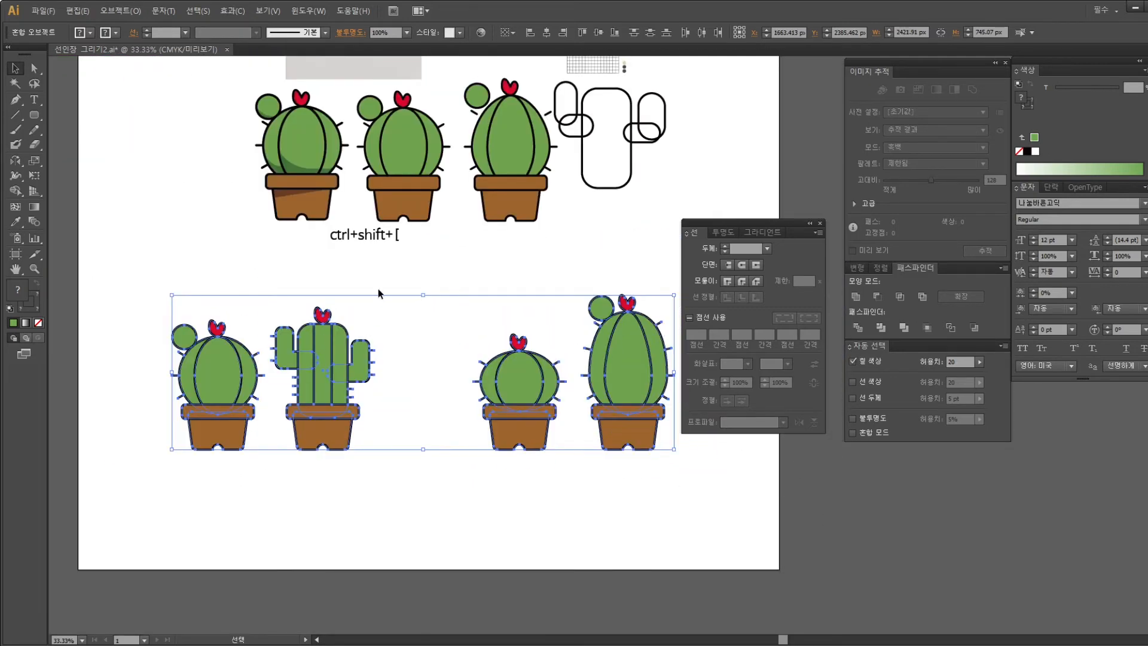
{"action": "left_click", "coordinate": [378, 288]}
Try to place the armed cactus in the gap on its right, and undo it
{"action": "left_click", "coordinate": [295, 333]}
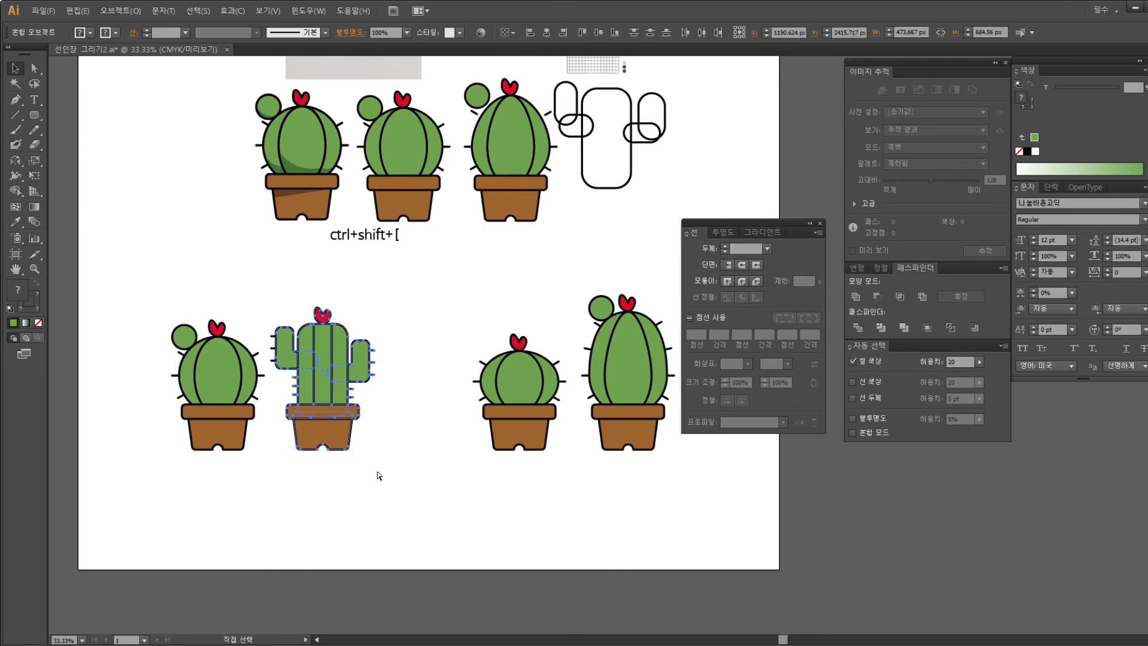
{"action": "key", "text": "ctrl+plus"}
{"action": "key", "text": "ctrl+plus"}
{"action": "left_click_drag", "start_coordinate": [376, 470], "coordinate": [600, 442]}
{"action": "left_click_drag", "start_coordinate": [379, 412], "coordinate": [474, 393]}
{"action": "left_click_drag", "start_coordinate": [482, 574], "coordinate": [269, 191]}
{"action": "left_click_drag", "start_coordinate": [360, 373], "coordinate": [562, 372]}
{"action": "key", "text": "ctrl+z"}
Move the left round cactus and the armed cactus together further left to widen the gap
{"action": "key", "text": "ctrl+minus"}
{"action": "key", "text": "ctrl+minus"}
{"action": "left_click_drag", "start_coordinate": [567, 461], "coordinate": [318, 282]}
{"action": "left_click_drag", "start_coordinate": [393, 348], "coordinate": [328, 348]}
Duplicate the armed potted cactus into the gap between the original and the small round cactus
{"action": "left_click_drag", "start_coordinate": [502, 451], "coordinate": [361, 256]}
{"action": "left_click_drag", "start_coordinate": [421, 339], "coordinate": [544, 339]}
{"action": "left_click", "coordinate": [564, 275]}
Delete all the spines from both arms and both sides of the duplicated armed cactus
{"action": "key", "text": "ctrl+1"}
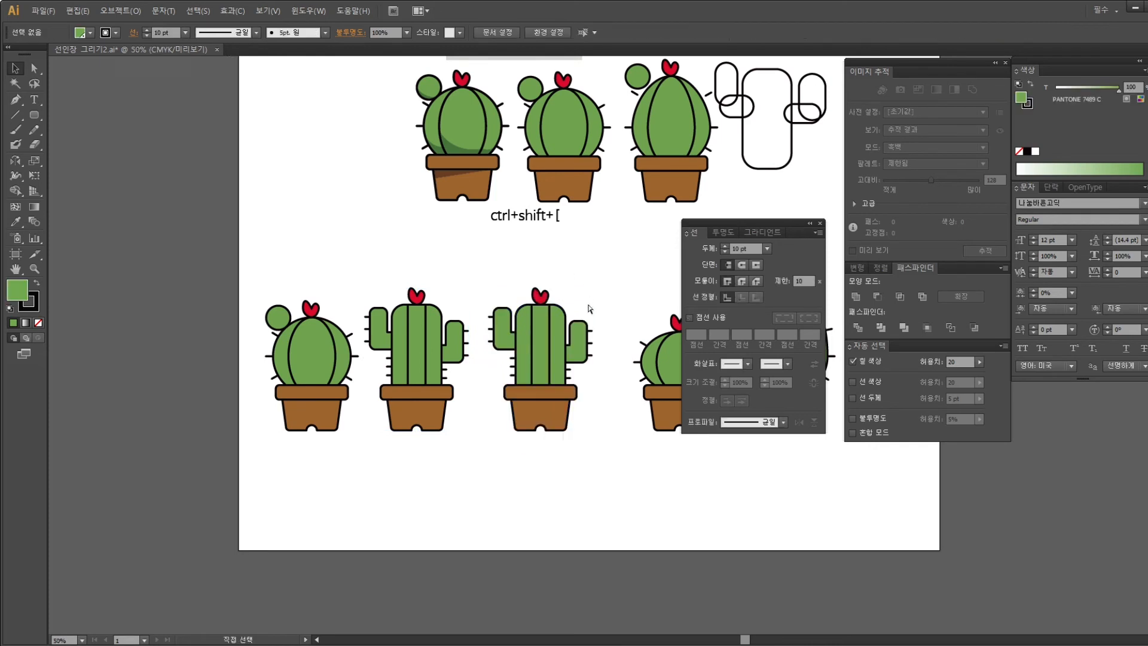
{"action": "left_click_drag", "start_coordinate": [532, 348], "coordinate": [587, 356]}
{"action": "key", "text": "a"}
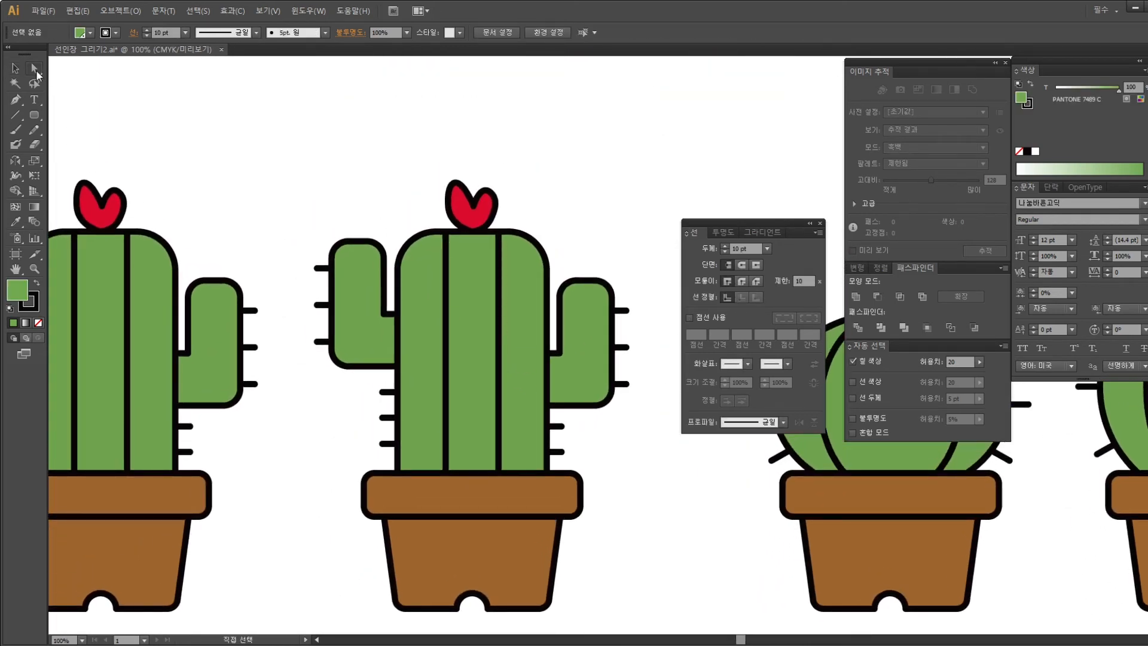
{"action": "left_click_drag", "start_coordinate": [315, 215], "coordinate": [330, 371]}
{"action": "key", "text": "Delete"}
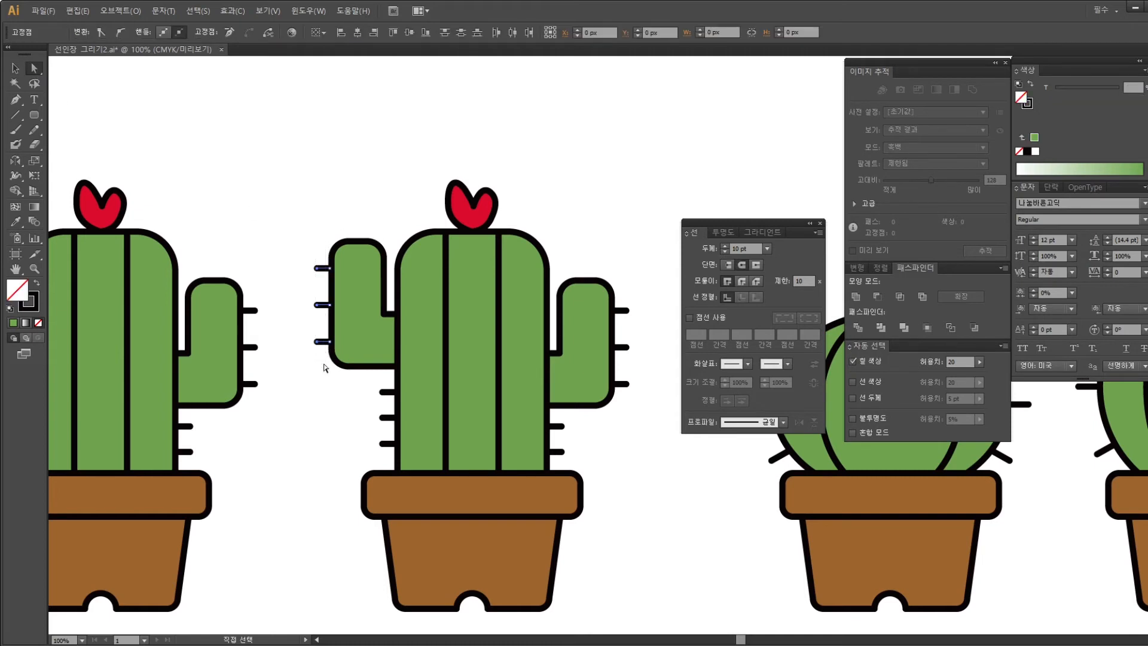
{"action": "left_click_drag", "start_coordinate": [660, 362], "coordinate": [623, 230]}
{"action": "key", "text": "Delete"}
{"action": "left_click_drag", "start_coordinate": [563, 435], "coordinate": [554, 415]}
{"action": "mouse_move", "coordinate": [366, 378]}
{"action": "left_mouse_down"}
{"action": "mouse_move", "coordinate": [398, 445]}
{"action": "mouse_move", "coordinate": [390, 457]}
{"action": "left_mouse_up"}
{"action": "key", "text": "Delete"}
Move both arms of the duplicated cactus off its body into the empty space above it
{"action": "left_click", "coordinate": [15, 68]}
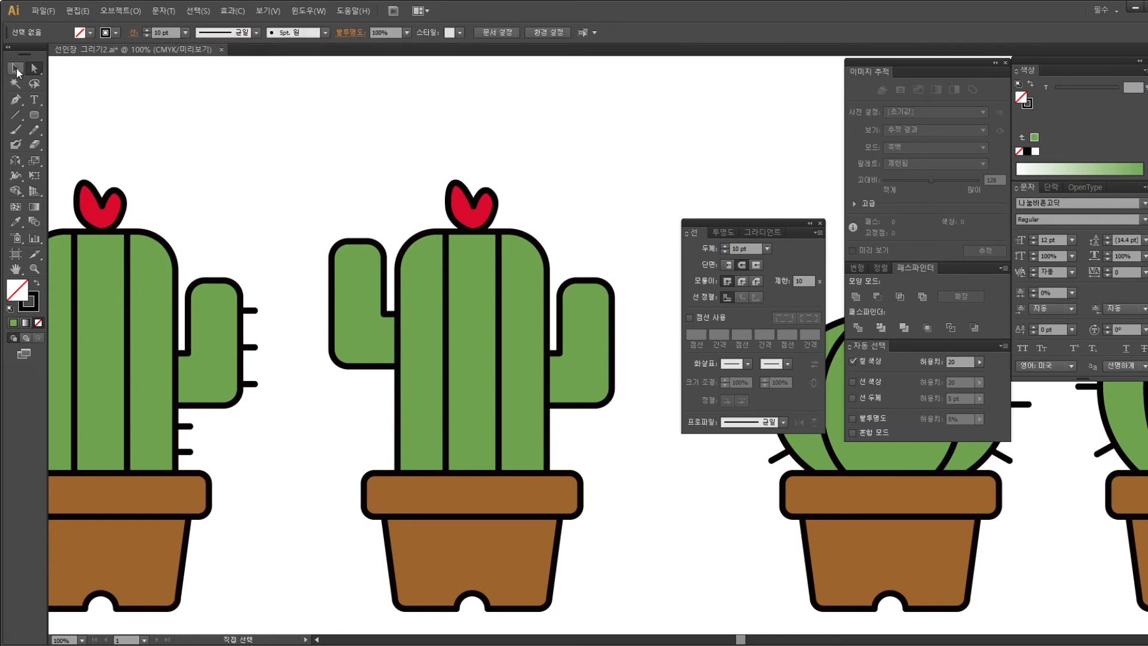
{"action": "left_click", "coordinate": [418, 448]}
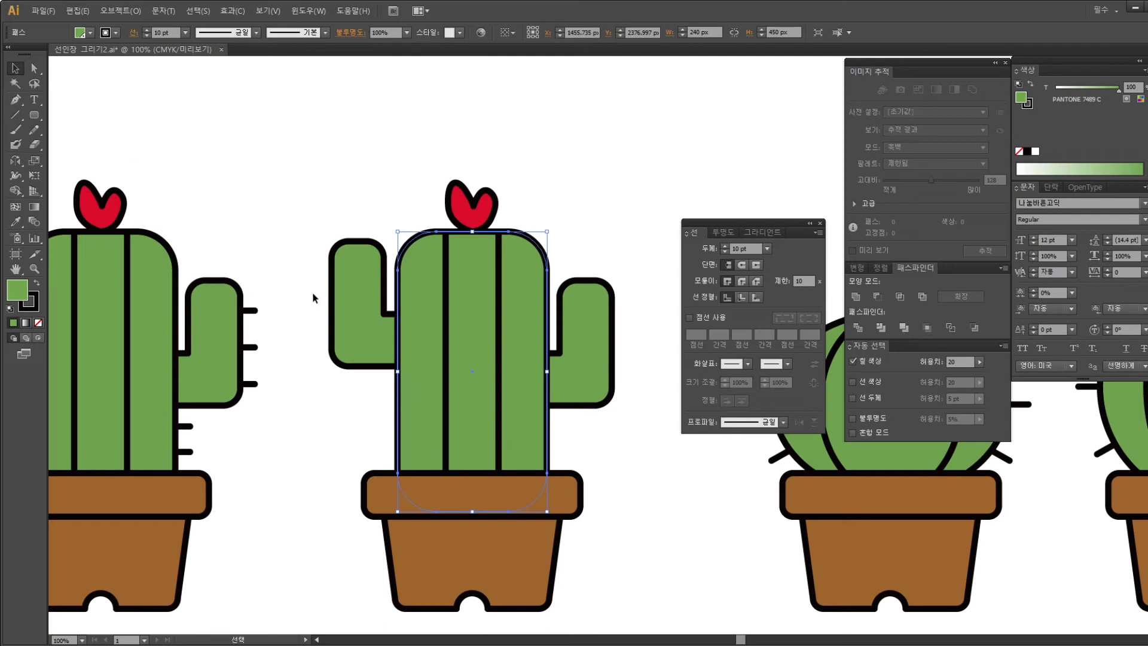
{"action": "left_click", "coordinate": [354, 318]}
{"action": "left_click", "coordinate": [591, 375], "text": "shift"}
{"action": "left_click_drag", "start_coordinate": [587, 383], "coordinate": [582, 133]}
Isolate the duplicated cactus's body and widen its base by shifting the lower anchor points outward on both sides
{"action": "left_click", "coordinate": [519, 386]}
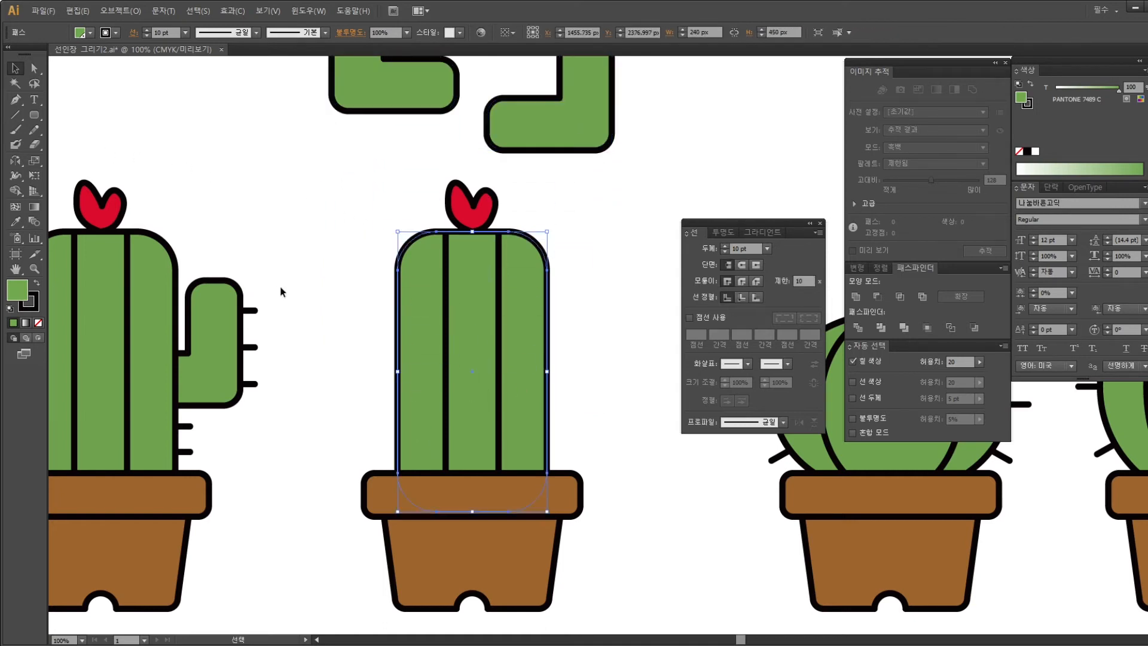
{"action": "double_click", "coordinate": [536, 384]}
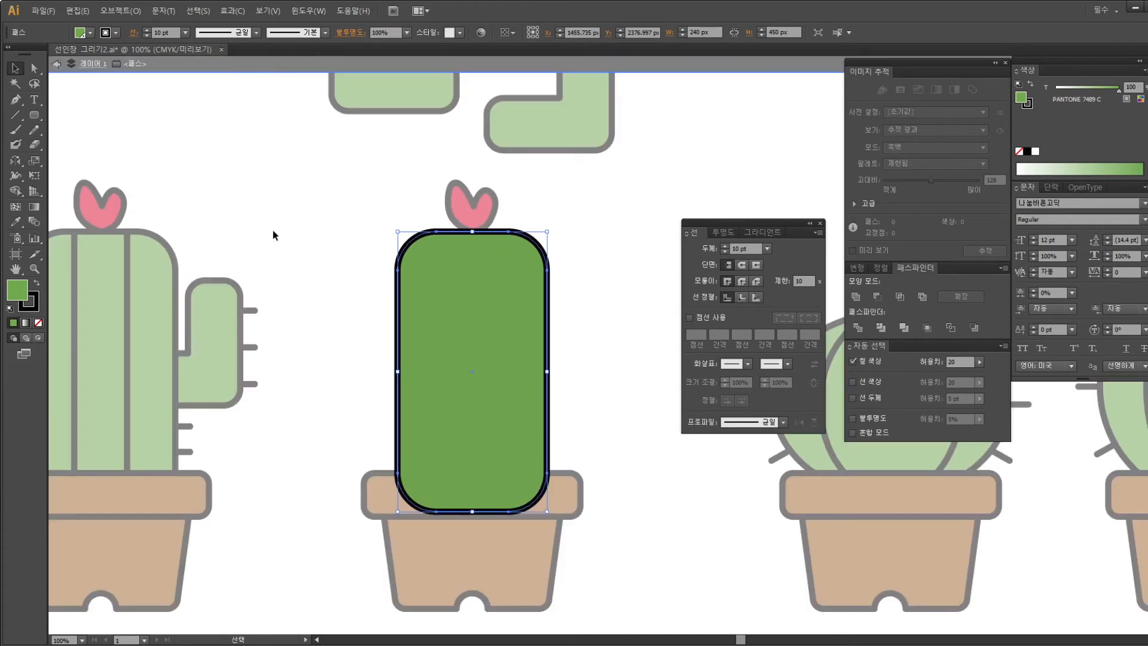
{"action": "left_click", "coordinate": [40, 73]}
{"action": "left_click_drag", "start_coordinate": [315, 370], "coordinate": [455, 555]}
{"action": "key", "text": "Left"}
{"action": "key", "text": "Left"}
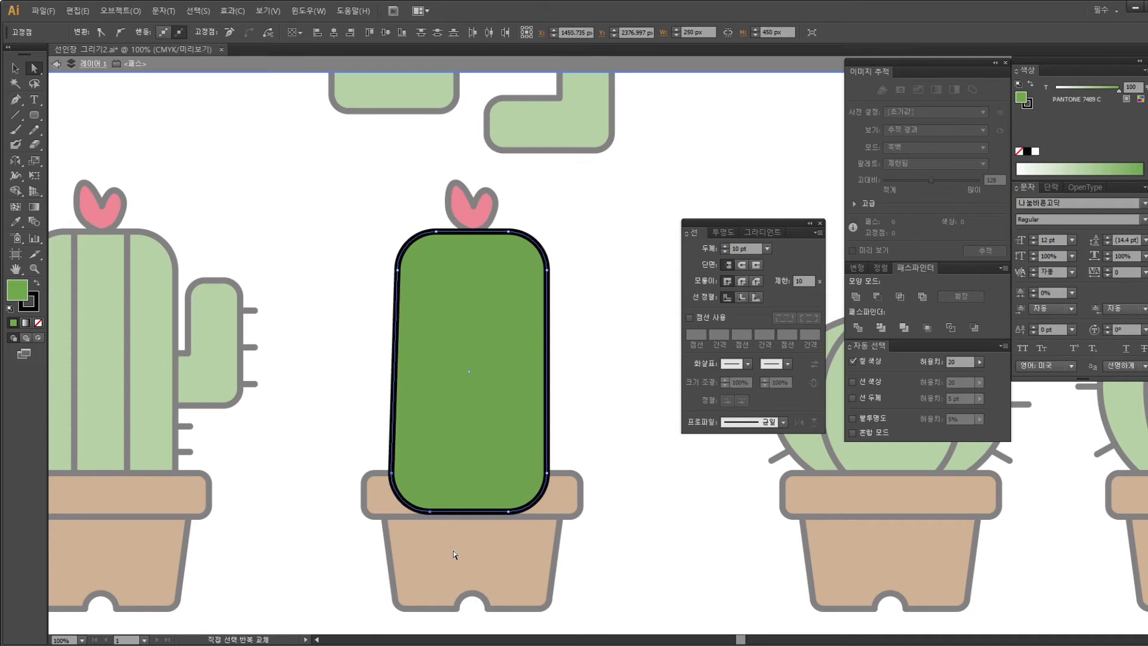
{"action": "left_click_drag", "start_coordinate": [594, 556], "coordinate": [501, 450]}
{"action": "key", "text": "Right"}
{"action": "key", "text": "Right"}
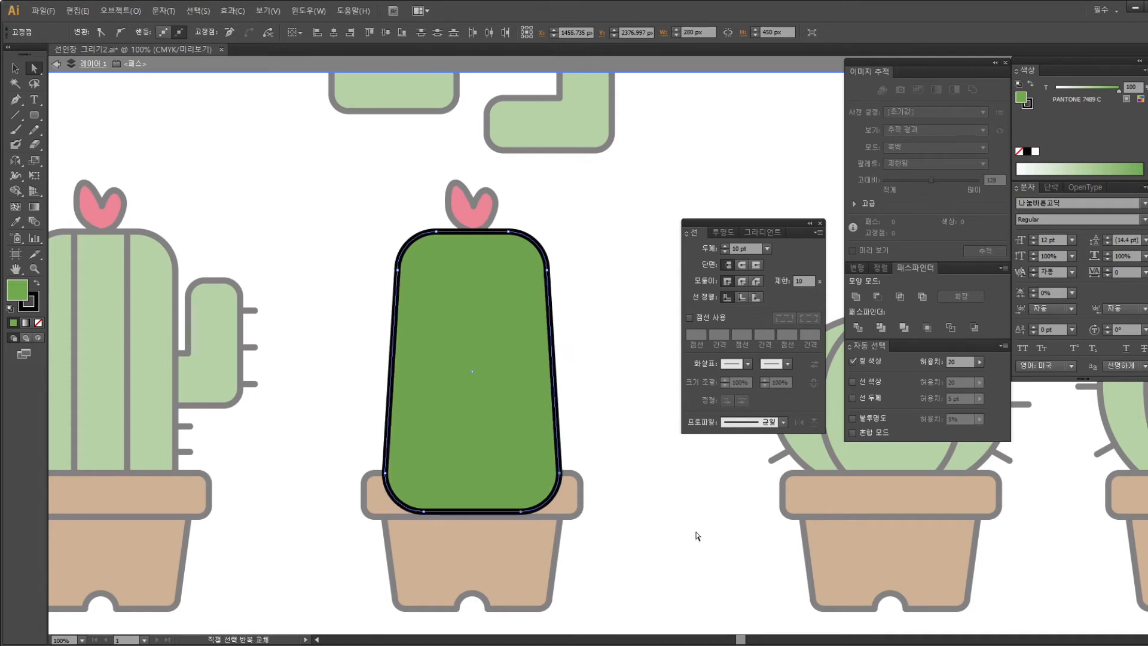
{"action": "double_click", "coordinate": [641, 407]}
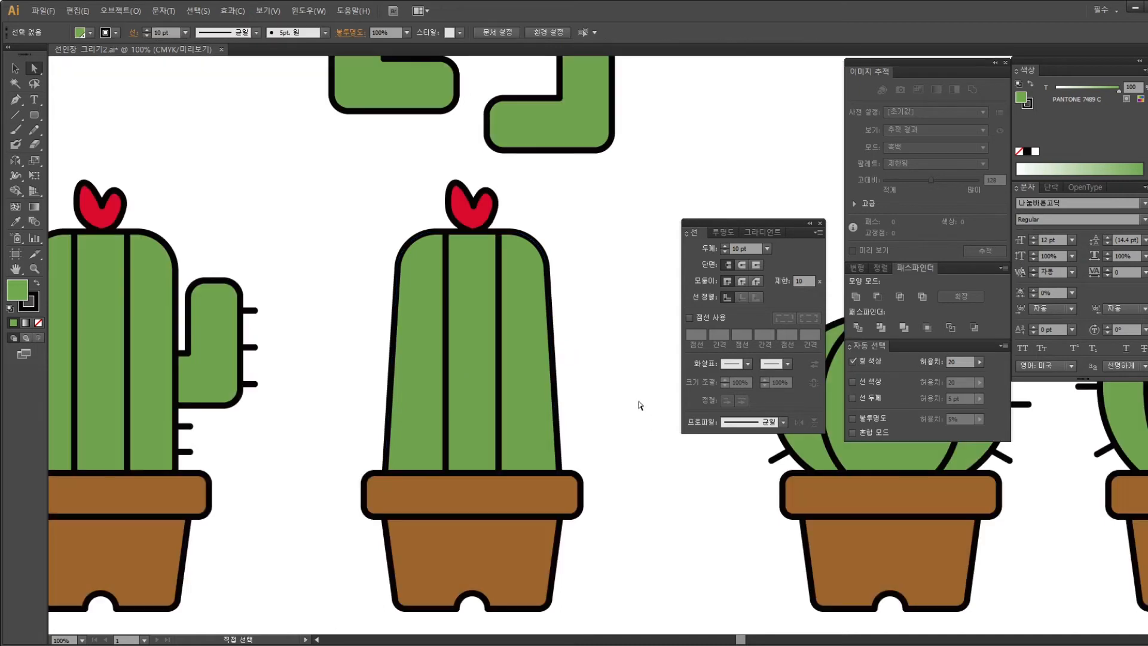
Place the right arm back against the tapered body's right side and nudge it slightly upward
{"action": "mouse_move", "coordinate": [508, 295]}
{"action": "left_mouse_down"}
{"action": "mouse_move", "coordinate": [502, 333]}
{"action": "mouse_move", "coordinate": [504, 290]}
{"action": "left_mouse_up"}
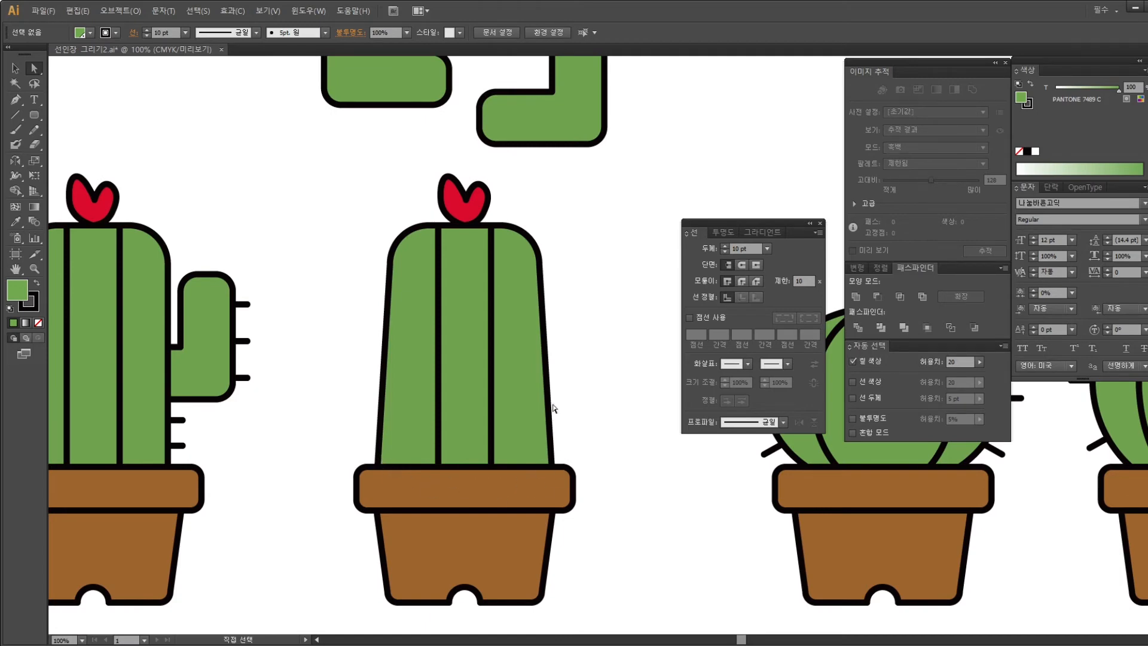
{"action": "left_click_drag", "start_coordinate": [561, 346], "coordinate": [502, 418]}
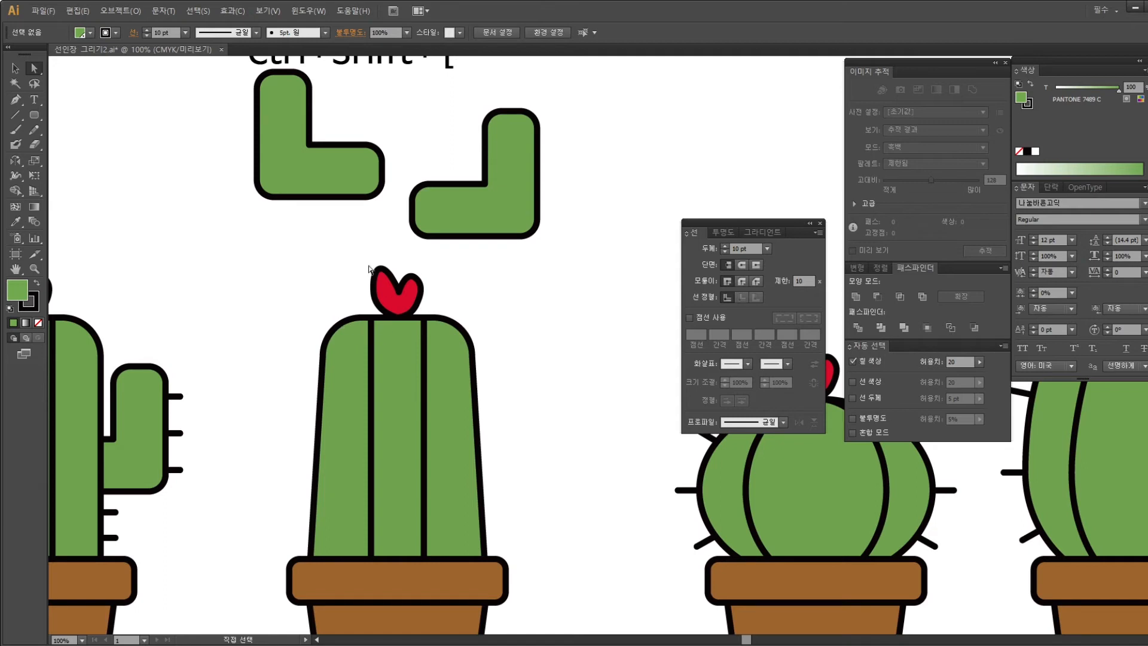
{"action": "left_click_drag", "start_coordinate": [445, 466], "coordinate": [449, 413]}
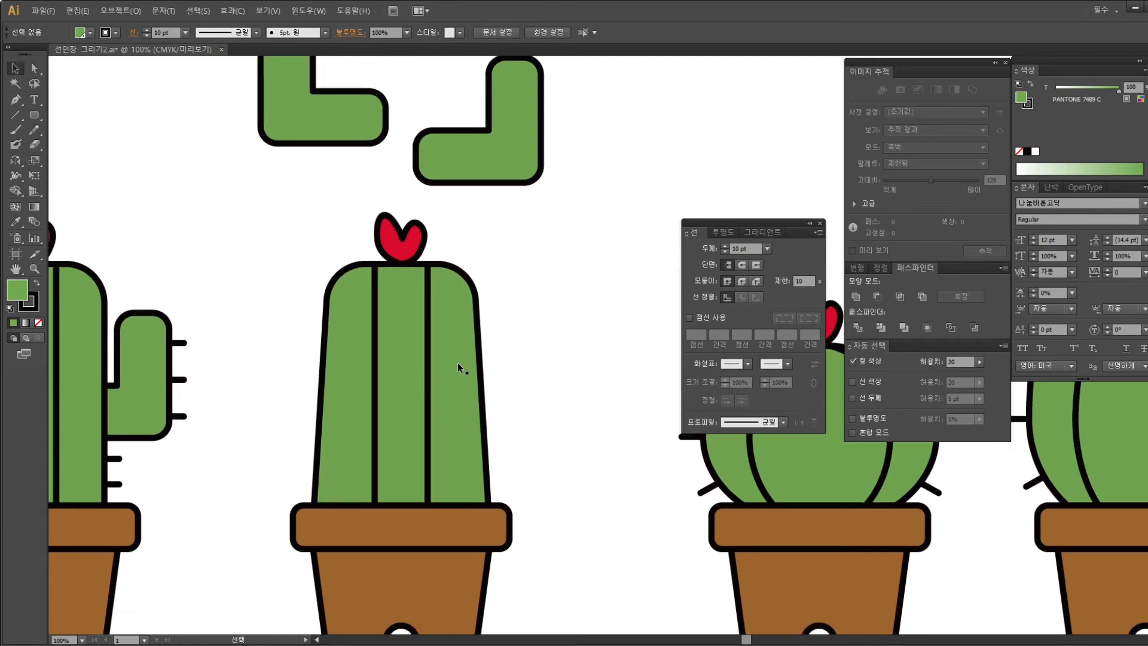
{"action": "left_click_drag", "start_coordinate": [446, 508], "coordinate": [402, 518]}
{"action": "left_click_drag", "start_coordinate": [438, 170], "coordinate": [472, 399]}
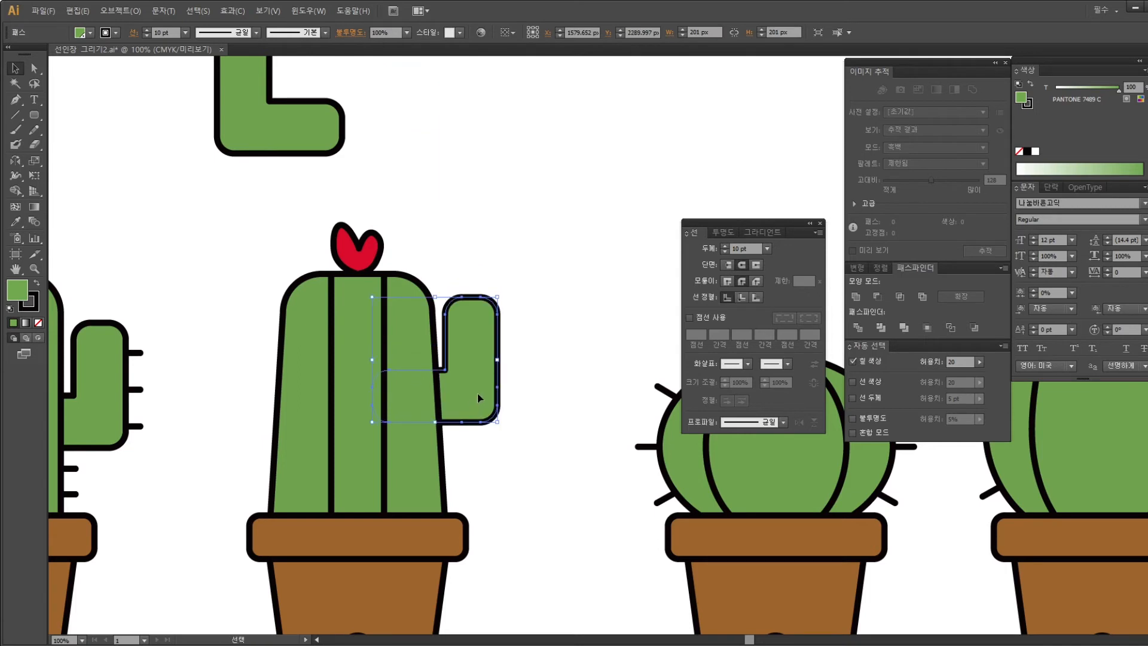
{"action": "key", "text": "Up"}
{"action": "key", "text": "Up"}
{"action": "key", "text": "Up"}
{"action": "key", "text": "Up"}
{"action": "key", "text": "Up"}
{"action": "key", "text": "Up"}
{"action": "key", "text": "Up"}
{"action": "key", "text": "Up"}
{"action": "key", "text": "Up"}
{"action": "key", "text": "Up"}
{"action": "key", "text": "Up"}
{"action": "key", "text": "Up"}
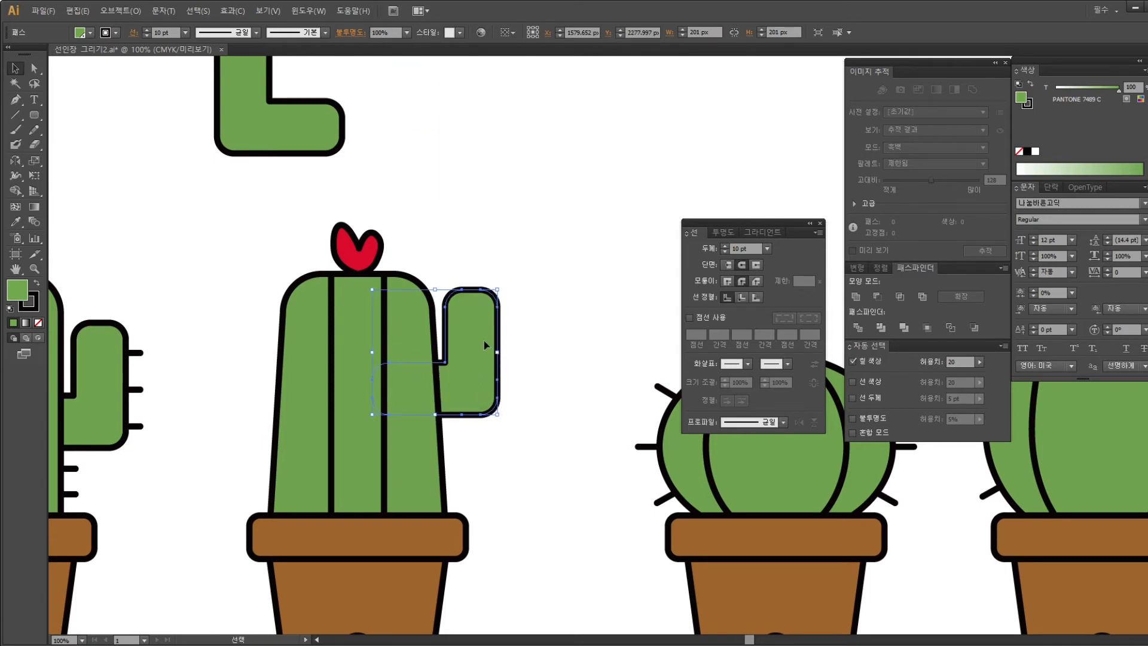
Try reshaping the right arm by nudging its lower anchor points sideways and vertically, and restore its original shape
{"action": "left_click", "coordinate": [34, 67]}
{"action": "left_click_drag", "start_coordinate": [520, 295], "coordinate": [475, 246]}
{"action": "left_click_drag", "start_coordinate": [498, 311], "coordinate": [501, 319]}
{"action": "key", "text": "ctrl+z"}
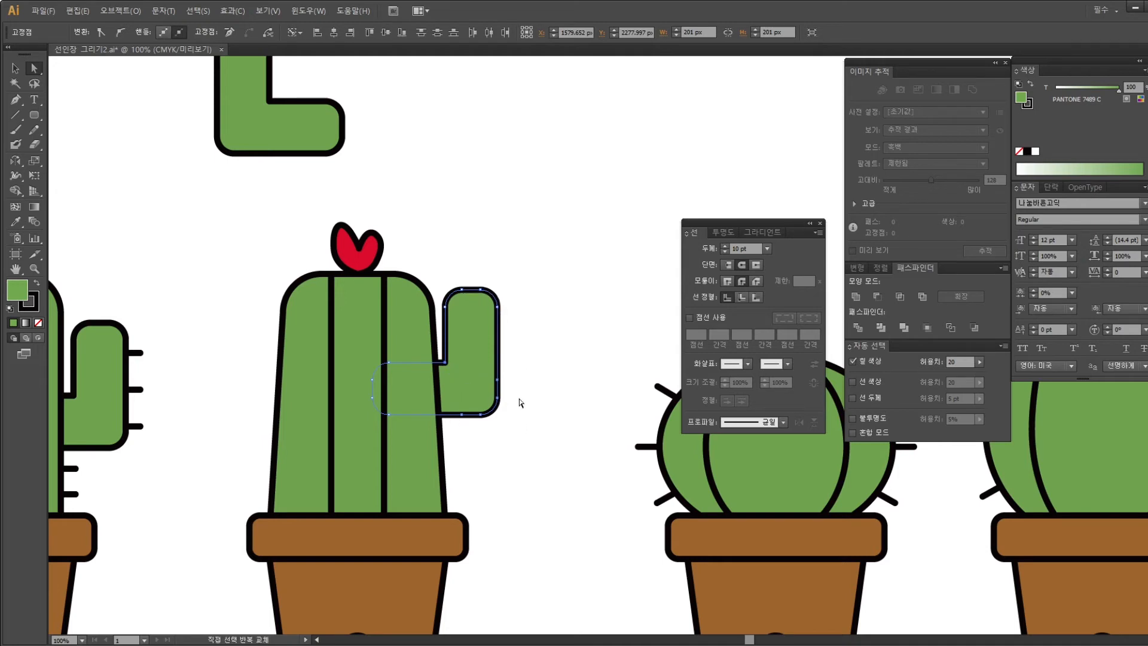
{"action": "key", "text": "shift+Left"}
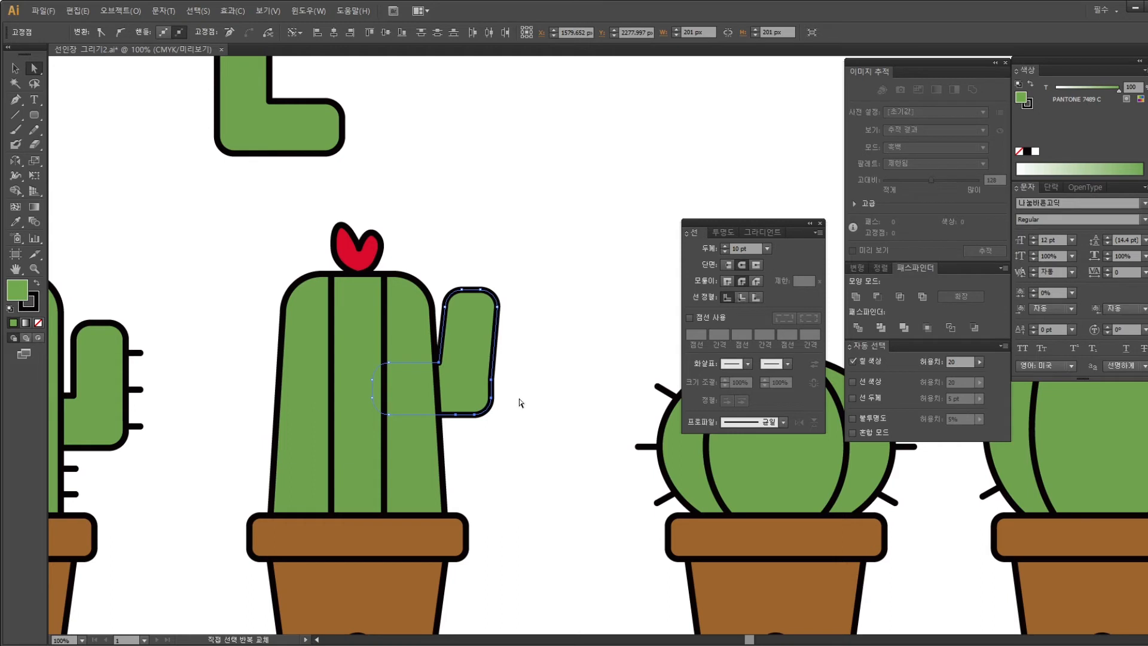
{"action": "key", "text": "shift+Left"}
{"action": "key", "text": "shift+Left"}
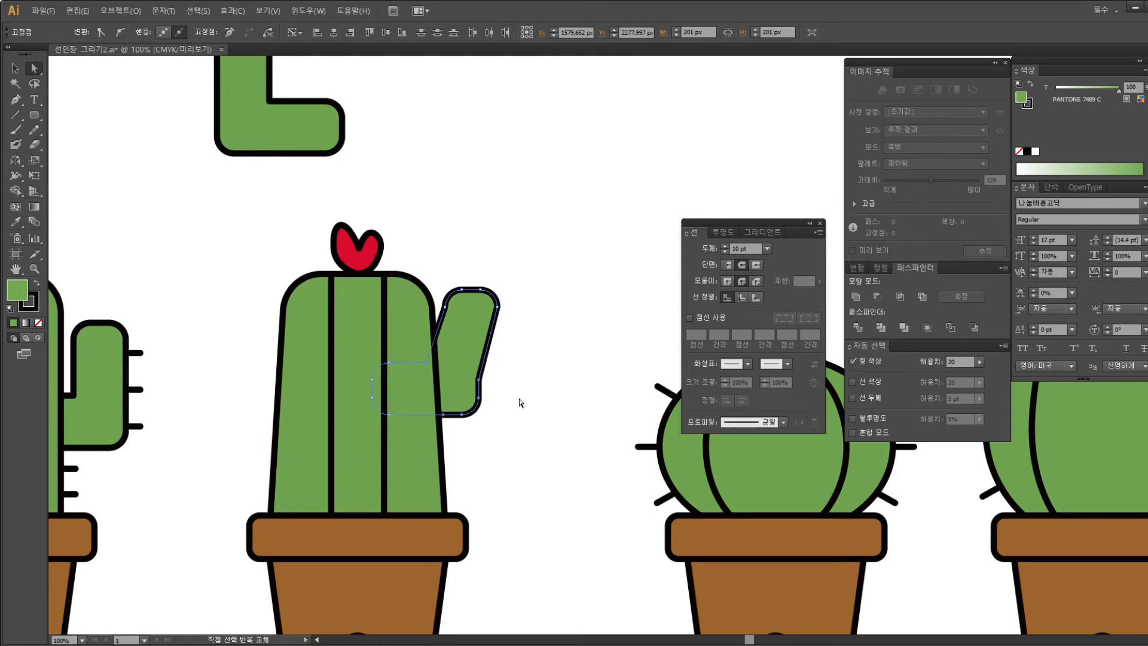
{"action": "key", "text": "shift+Right"}
{"action": "key", "text": "shift+Right"}
{"action": "key", "text": "shift+Right"}
{"action": "key", "text": "shift+Right"}
{"action": "key", "text": "shift+Right"}
{"action": "key", "text": "shift+Right"}
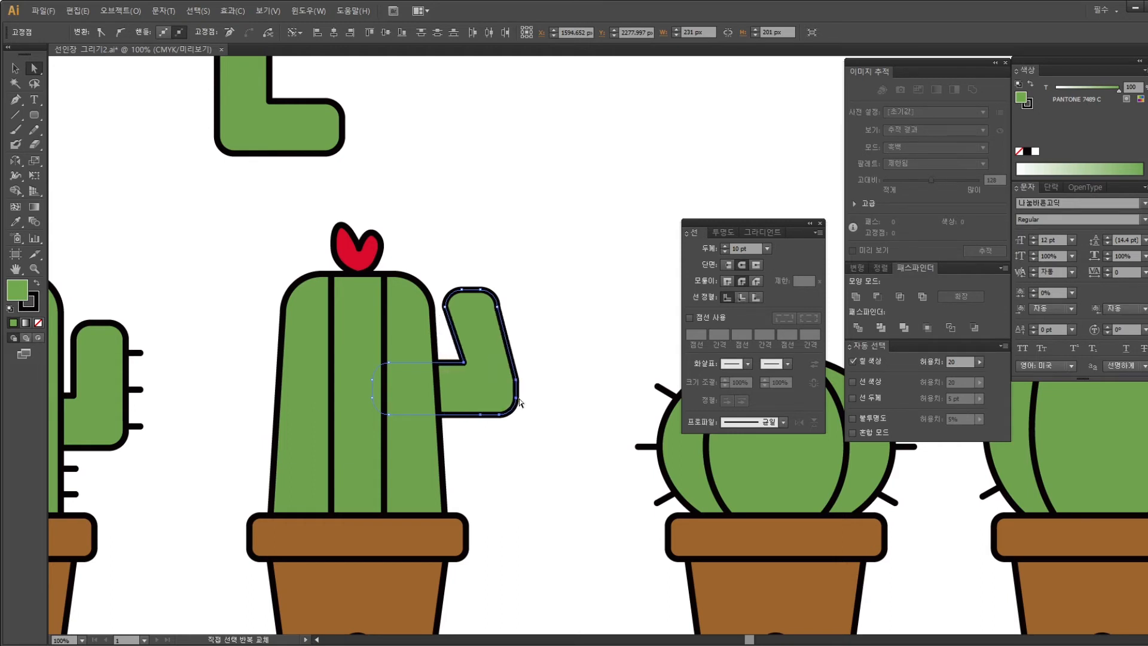
{"action": "key", "text": "shift+Left"}
{"action": "key", "text": "shift+Left"}
{"action": "key", "text": "shift+Left"}
{"action": "key", "text": "shift+Down"}
{"action": "key", "text": "shift+Down"}
{"action": "key", "text": "shift+Down"}
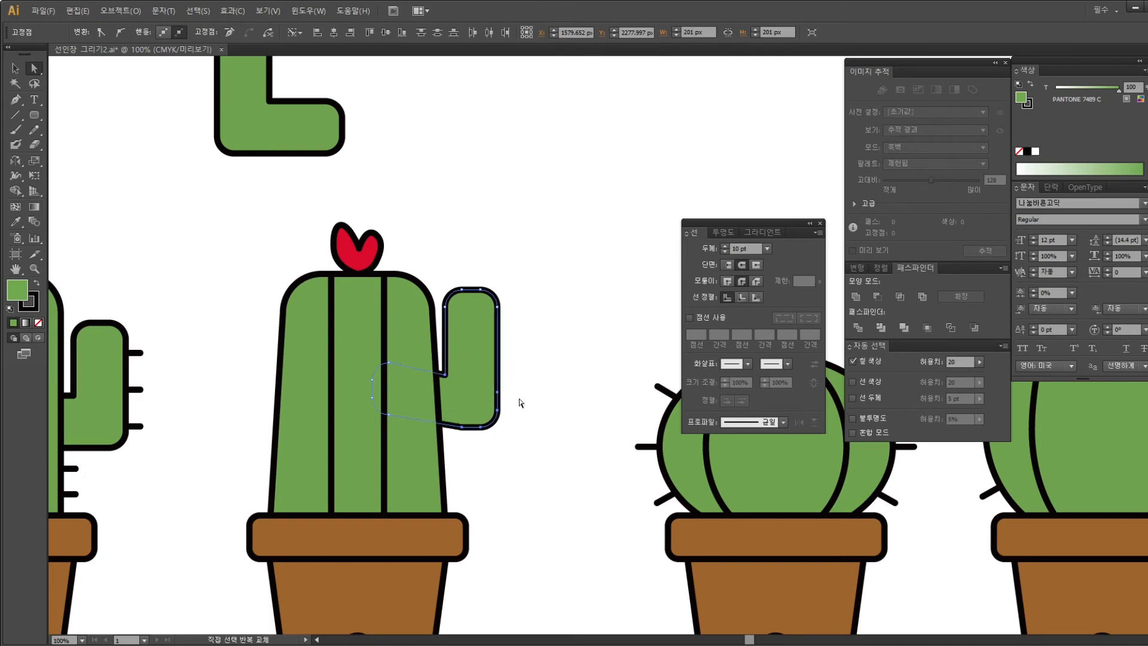
{"action": "key", "text": "shift+Up"}
{"action": "key", "text": "shift+Up"}
{"action": "key", "text": "shift+Up"}
{"action": "key", "text": "shift+Up"}
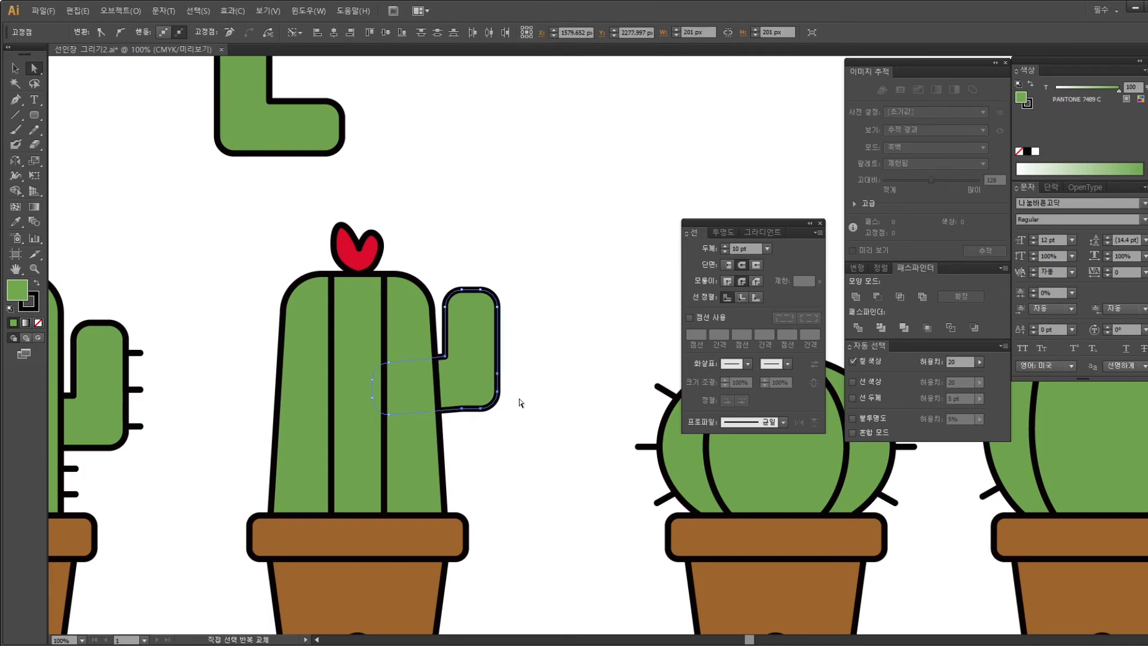
{"action": "key", "text": "shift+Down"}
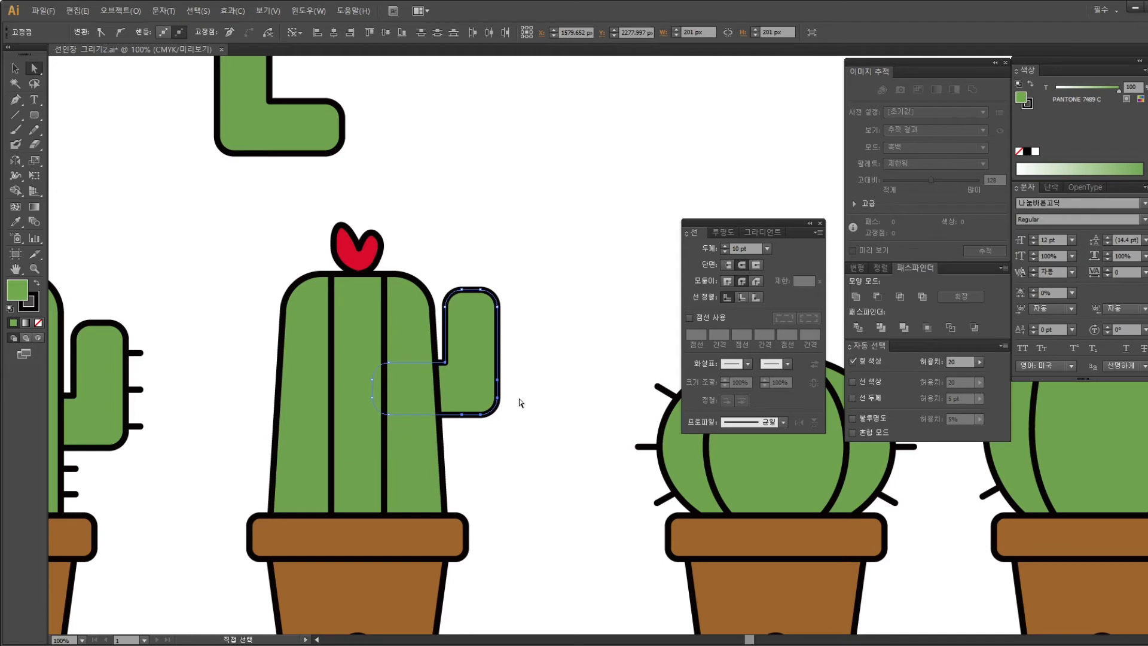
Shift the right arm slightly outward from the tapered body and send it to the back
{"action": "left_click", "coordinate": [15, 67]}
{"action": "left_click_drag", "start_coordinate": [501, 380], "coordinate": [542, 352]}
{"action": "key", "text": "ctrl+shift+bracketleft"}
{"action": "left_click", "coordinate": [590, 319]}
{"action": "left_click_drag", "start_coordinate": [590, 319], "coordinate": [522, 345]}
Place the left arm against the tapered body's left side and turn it so its tip points downward
{"action": "left_click", "coordinate": [360, 378]}
{"action": "left_click_drag", "start_coordinate": [266, 108], "coordinate": [276, 363]}
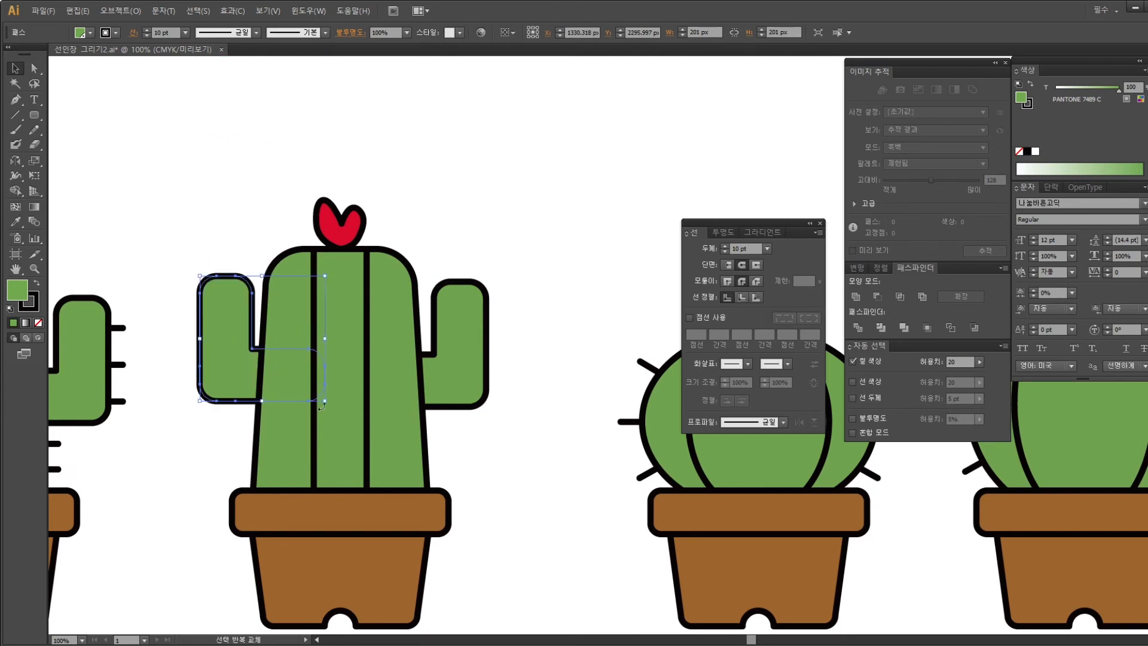
{"action": "left_click_drag", "start_coordinate": [322, 407], "coordinate": [435, 410]}
{"action": "left_click_drag", "start_coordinate": [476, 369], "coordinate": [283, 372]}
{"action": "left_click_drag", "start_coordinate": [317, 325], "coordinate": [306, 394]}
Group the two arms and align all parts of the tapered cactus to a common horizontal centre
{"action": "left_click", "coordinate": [533, 381], "text": "shift"}
{"action": "key", "text": "ctrl+g"}
{"action": "left_click_drag", "start_coordinate": [567, 565], "coordinate": [350, 177]}
{"action": "left_click", "coordinate": [546, 34]}
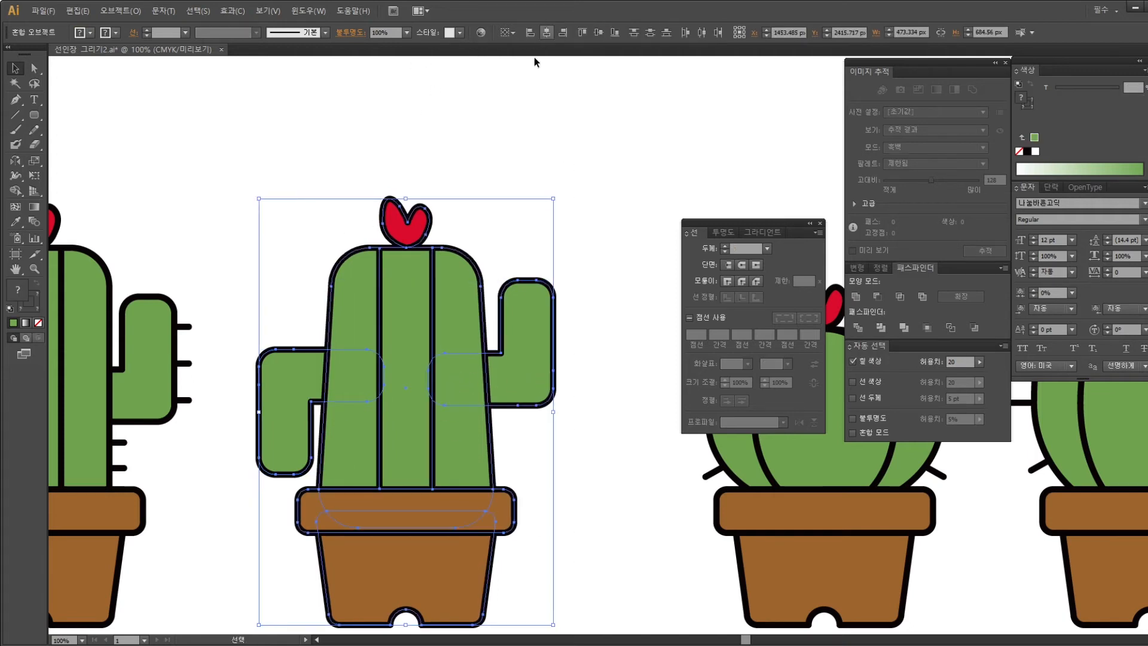
{"action": "left_click", "coordinate": [496, 162]}
Move the grouped arms slightly left and up and send them behind the tapered body
{"action": "left_click", "coordinate": [286, 385]}
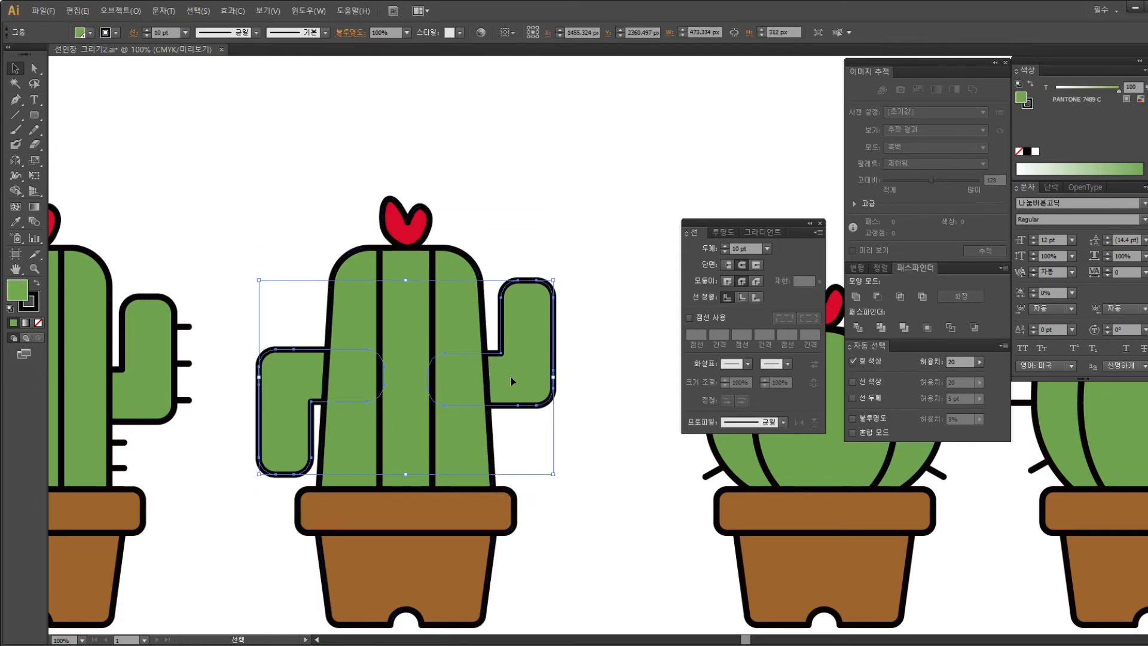
{"action": "left_click_drag", "start_coordinate": [517, 376], "coordinate": [514, 377]}
{"action": "left_click", "coordinate": [559, 237]}
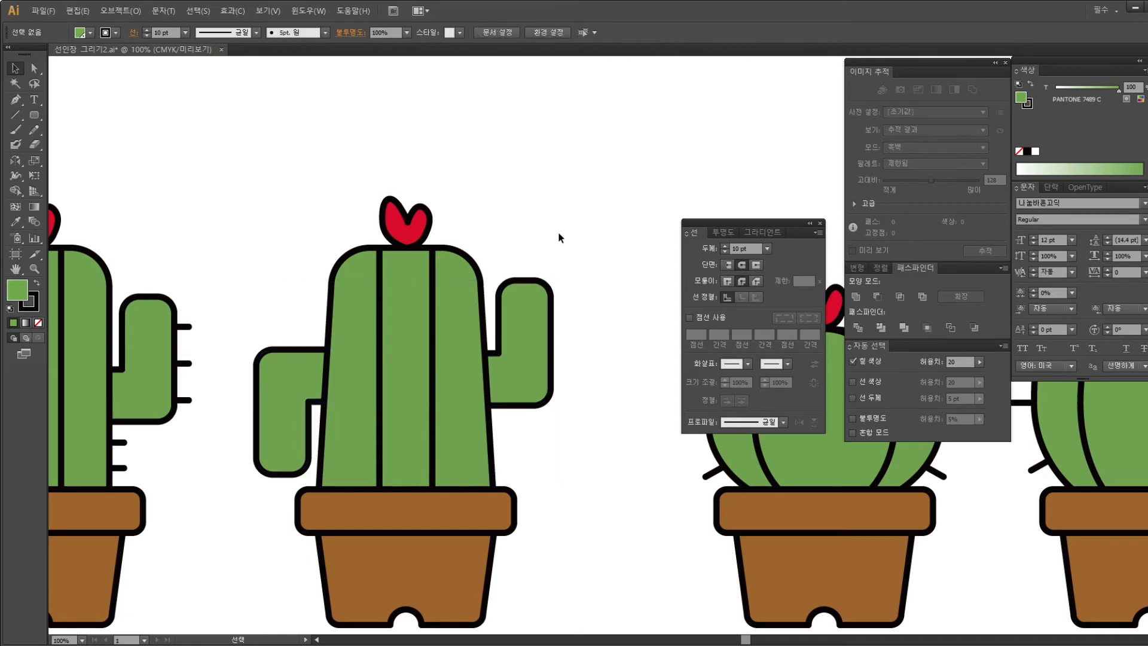
{"action": "left_click", "coordinate": [511, 376]}
{"action": "left_click_drag", "start_coordinate": [533, 353], "coordinate": [534, 345]}
{"action": "key", "text": "ctrl+shift+bracketleft"}
{"action": "left_click", "coordinate": [529, 226]}
Copy the three right-arm spines of the original armed cactus onto the outer edges of the tapered cactus's two arms
{"action": "left_click_drag", "start_coordinate": [351, 184], "coordinate": [532, 135]}
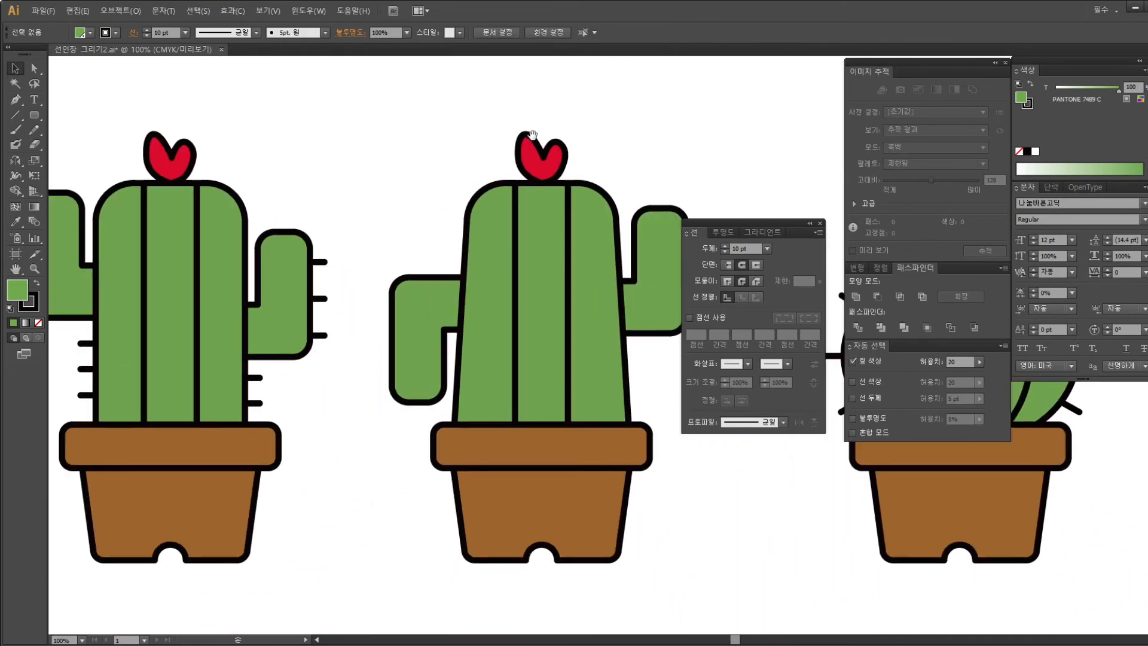
{"action": "mouse_move", "coordinate": [326, 349]}
{"action": "left_mouse_down"}
{"action": "mouse_move", "coordinate": [315, 239]}
{"action": "mouse_move", "coordinate": [187, 303]}
{"action": "mouse_move", "coordinate": [193, 281]}
{"action": "mouse_move", "coordinate": [206, 373]}
{"action": "mouse_move", "coordinate": [185, 272]}
{"action": "mouse_move", "coordinate": [183, 314]}
{"action": "mouse_move", "coordinate": [206, 318]}
{"action": "mouse_move", "coordinate": [186, 246]}
{"action": "mouse_move", "coordinate": [193, 306]}
{"action": "left_mouse_up"}
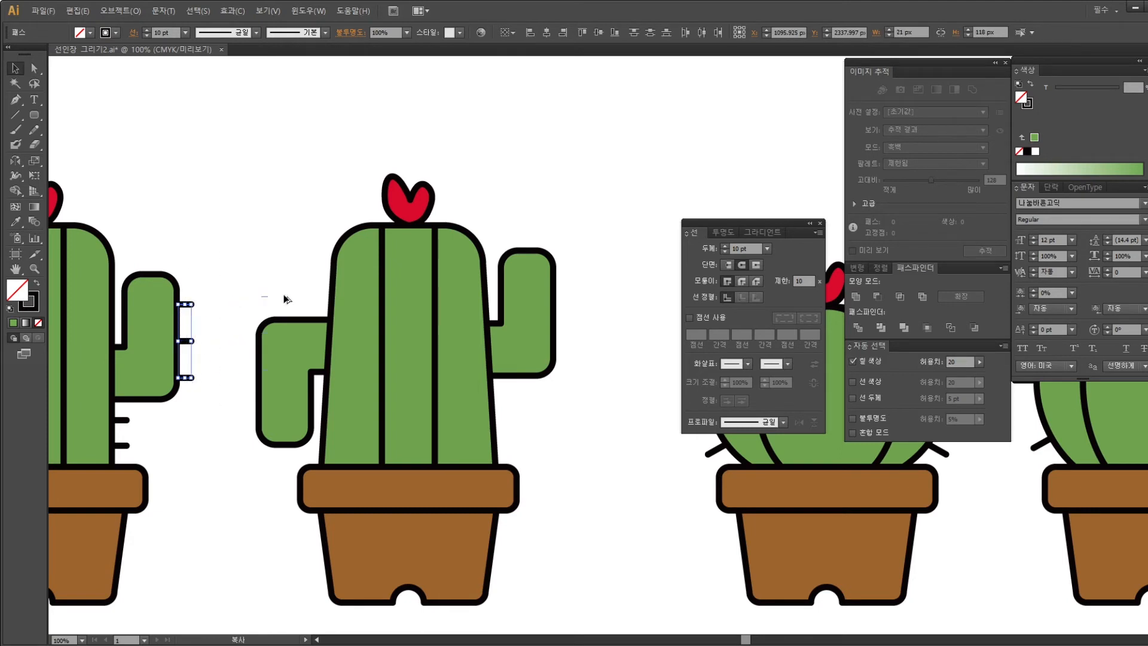
{"action": "left_click_drag", "start_coordinate": [562, 265], "coordinate": [566, 275]}
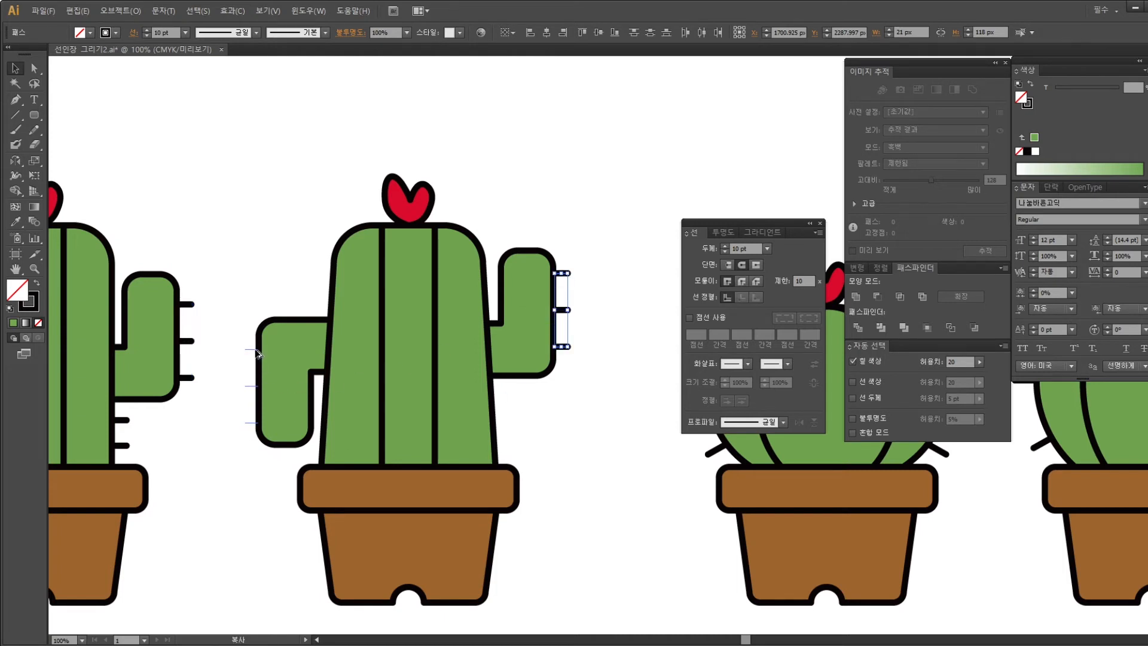
{"action": "left_click_drag", "start_coordinate": [256, 353], "coordinate": [258, 353]}
{"action": "key", "text": "alt"}
Copy two of the left arm's spines onto the tapered body's upper left side and lower right side
{"action": "left_click", "coordinate": [251, 423], "text": "shift"}
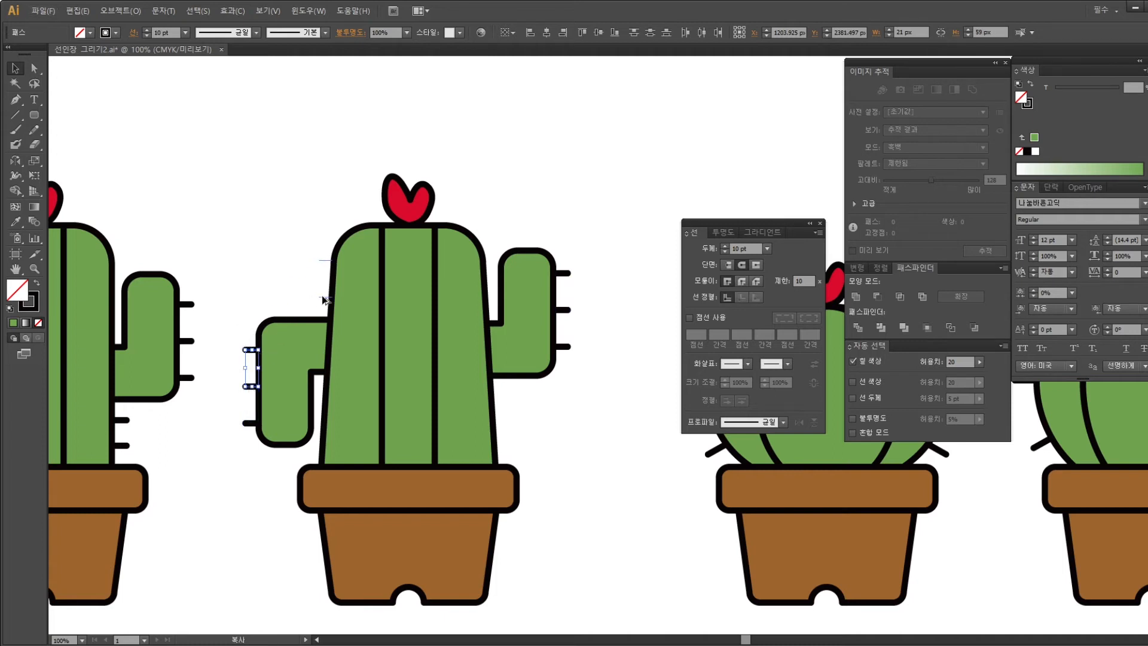
{"action": "left_click_drag", "start_coordinate": [324, 302], "coordinate": [325, 303]}
{"action": "left_click_drag", "start_coordinate": [497, 437], "coordinate": [498, 437]}
{"action": "left_click", "coordinate": [556, 431]}
Duplicate the dark brown shadow from the shaded sample cactus's pot onto the pot of the leftmost cactus in the lower row
{"action": "left_click_drag", "start_coordinate": [593, 432], "coordinate": [556, 409]}
{"action": "key", "text": "ctrl+minus"}
{"action": "key", "text": "ctrl+minus"}
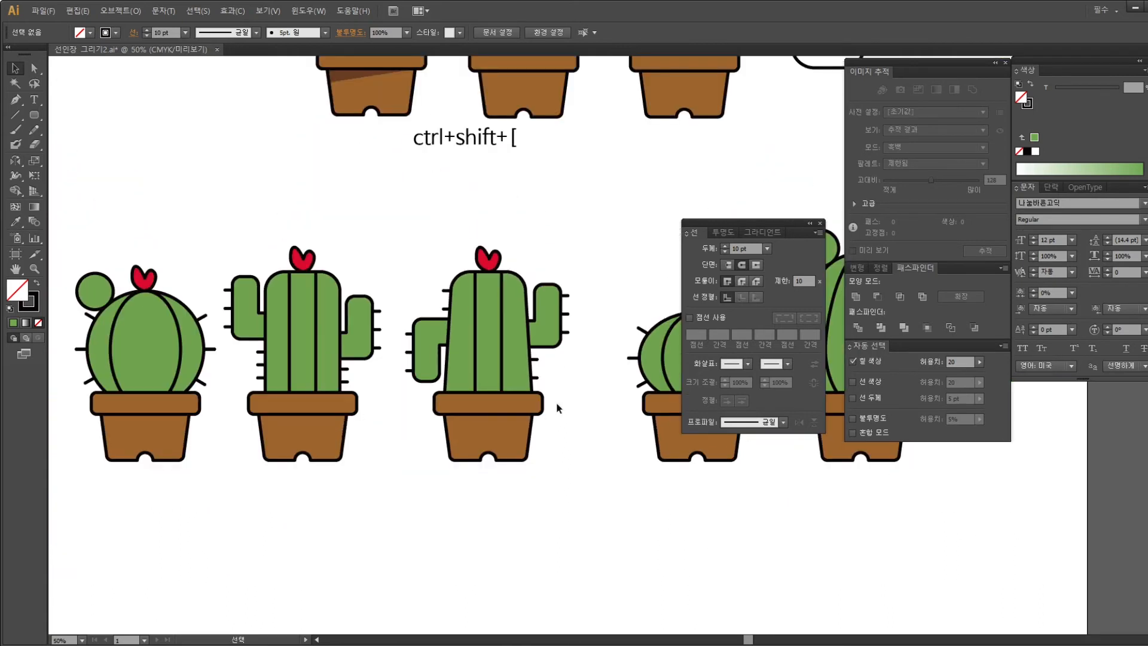
{"action": "left_click_drag", "start_coordinate": [572, 381], "coordinate": [436, 474]}
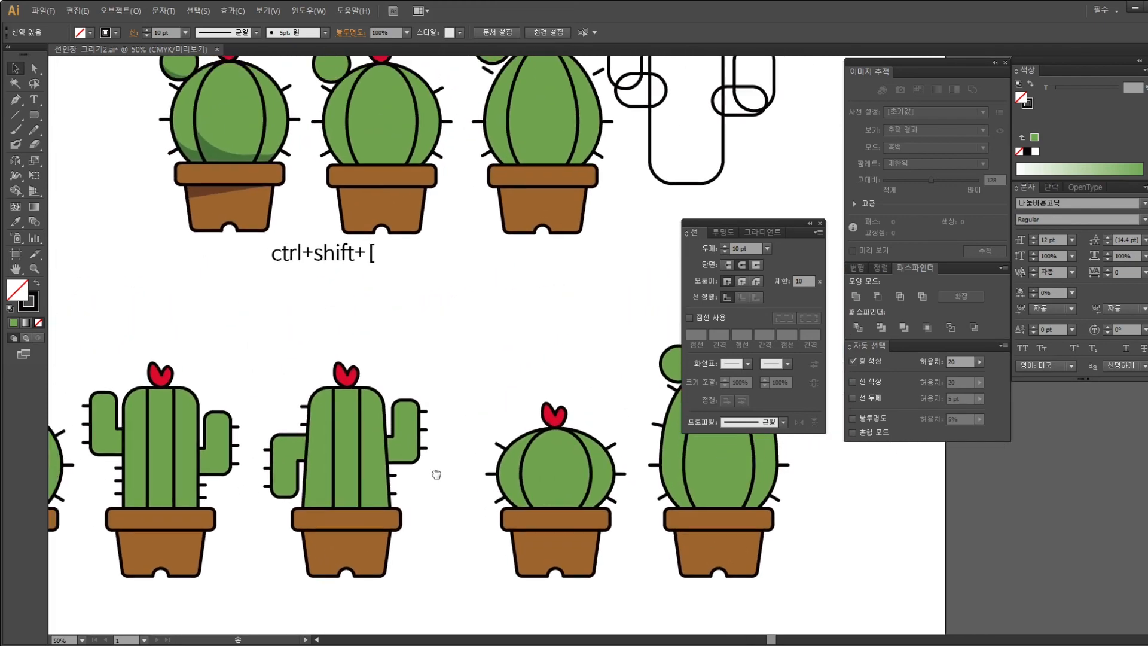
{"action": "left_click_drag", "start_coordinate": [377, 350], "coordinate": [502, 412]}
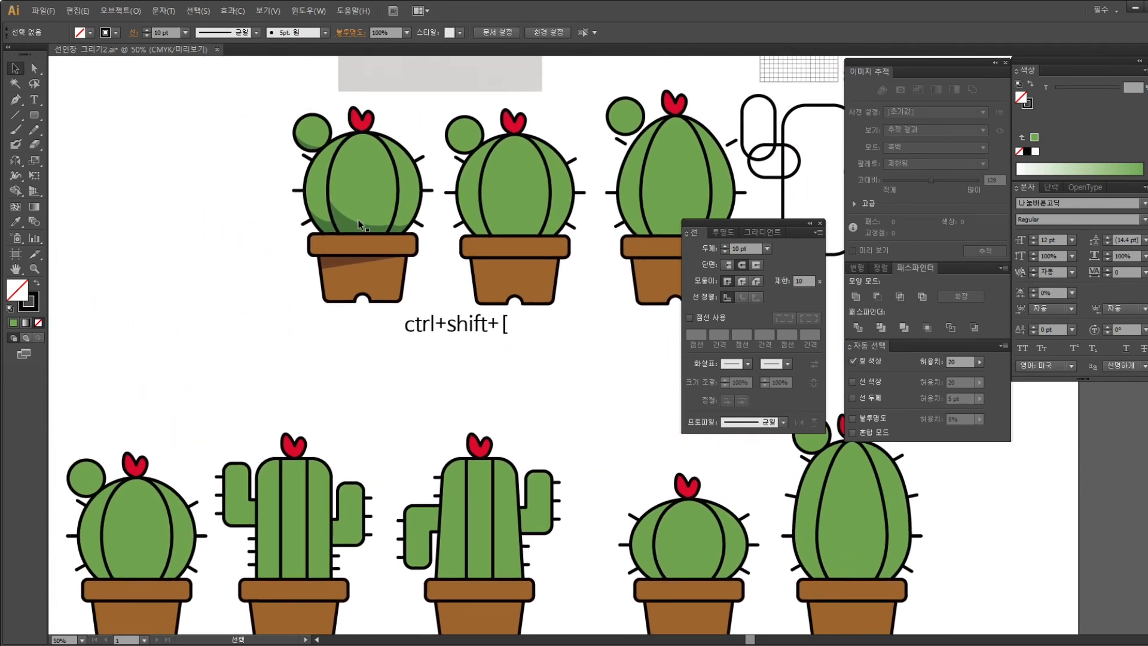
{"action": "left_click_drag", "start_coordinate": [361, 410], "coordinate": [487, 306]}
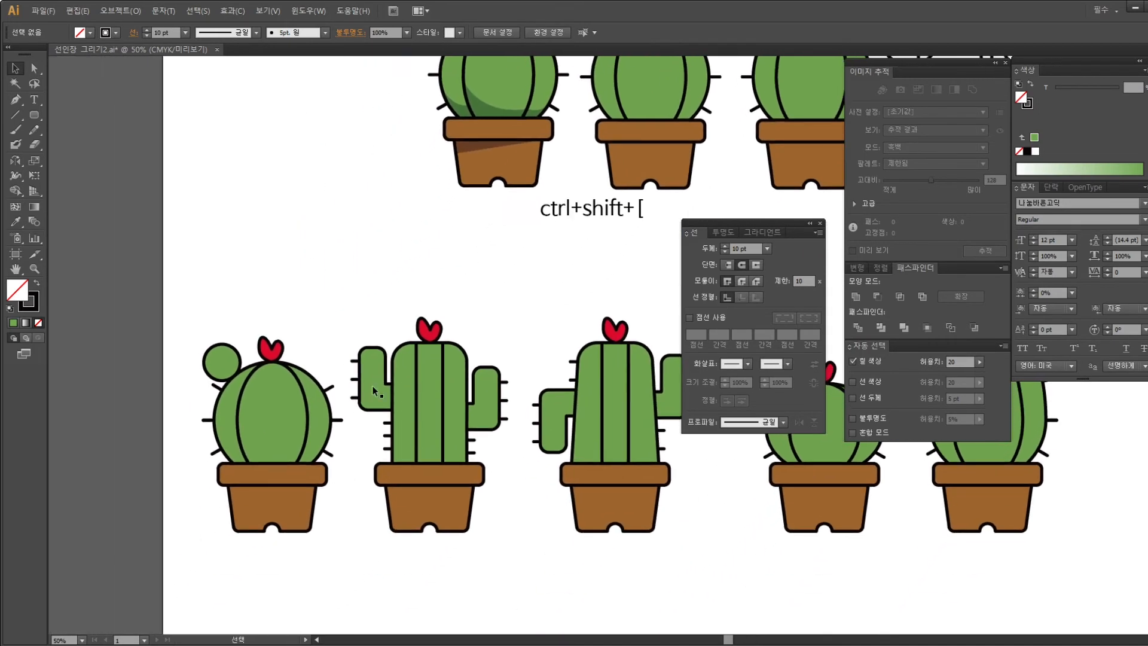
{"action": "mouse_move", "coordinate": [452, 299]}
{"action": "left_mouse_down"}
{"action": "mouse_move", "coordinate": [407, 336]}
{"action": "mouse_move", "coordinate": [440, 311]}
{"action": "left_mouse_up"}
{"action": "left_click", "coordinate": [459, 166]}
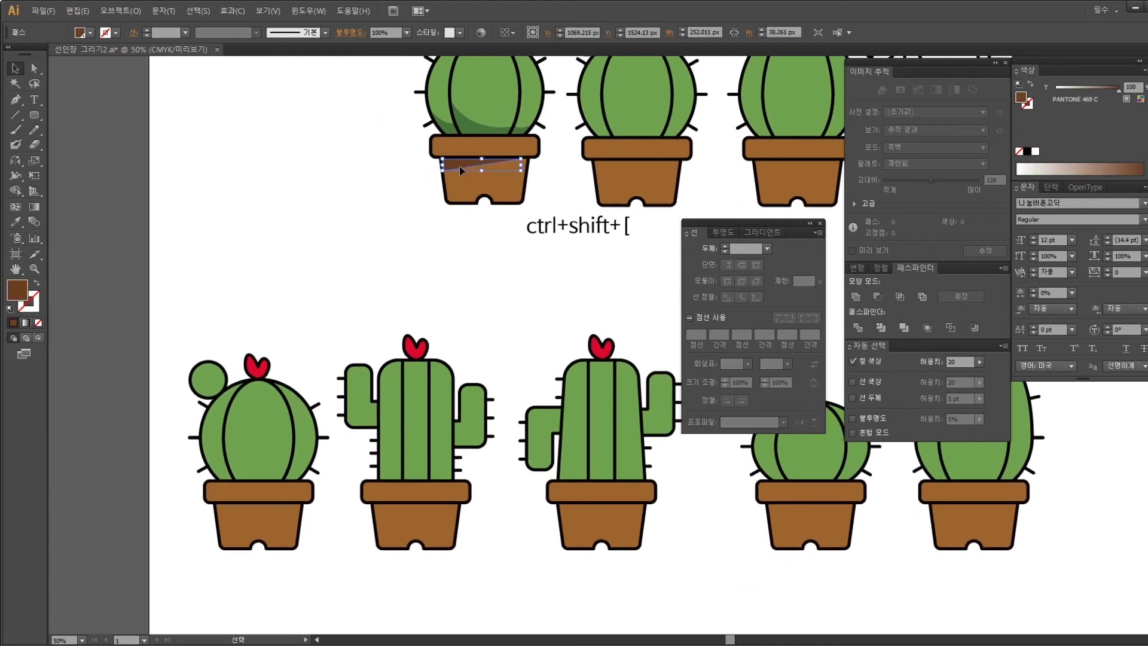
{"action": "left_click_drag", "start_coordinate": [459, 170], "coordinate": [263, 497]}
{"action": "left_click_drag", "start_coordinate": [231, 510], "coordinate": [232, 511]}
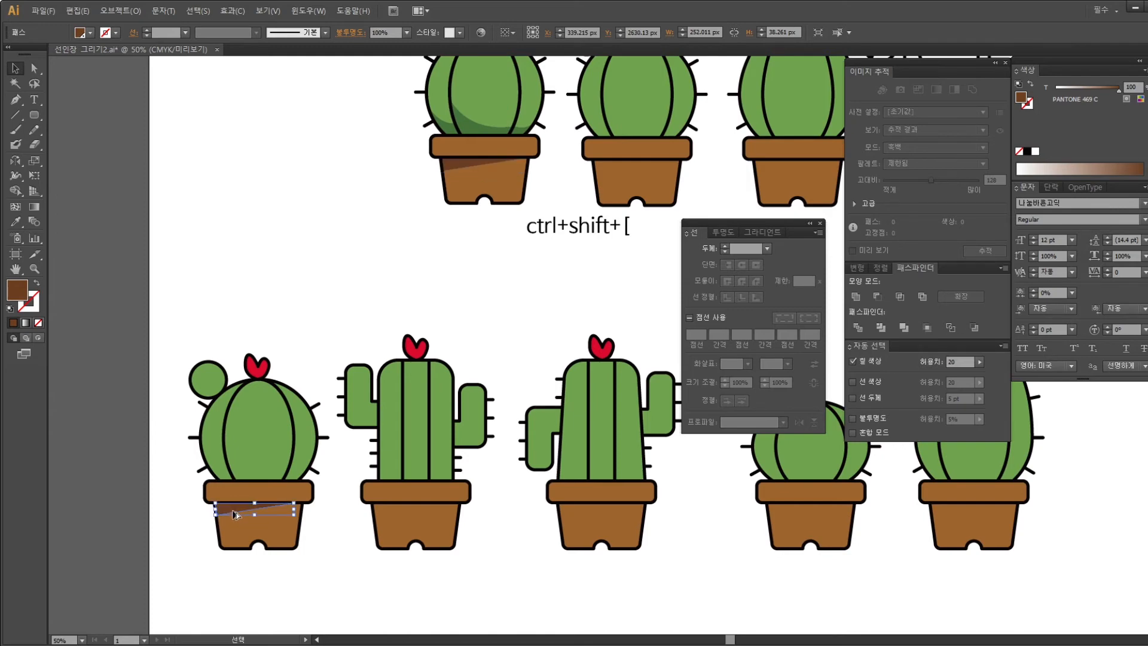
Fine-tune the copied shadow's position on the leftmost pot and send it to the back together with the pot's brown fill
{"action": "left_click_drag", "start_coordinate": [336, 478], "coordinate": [656, 208]}
{"action": "key", "text": "ctrl+plus"}
{"action": "key", "text": "ctrl+plus"}
{"action": "key", "text": "ctrl+plus"}
{"action": "mouse_move", "coordinate": [383, 347]}
{"action": "left_mouse_down"}
{"action": "mouse_move", "coordinate": [382, 370]}
{"action": "mouse_move", "coordinate": [379, 355]}
{"action": "left_mouse_up"}
{"action": "left_click", "coordinate": [425, 414]}
{"action": "key", "text": "a"}
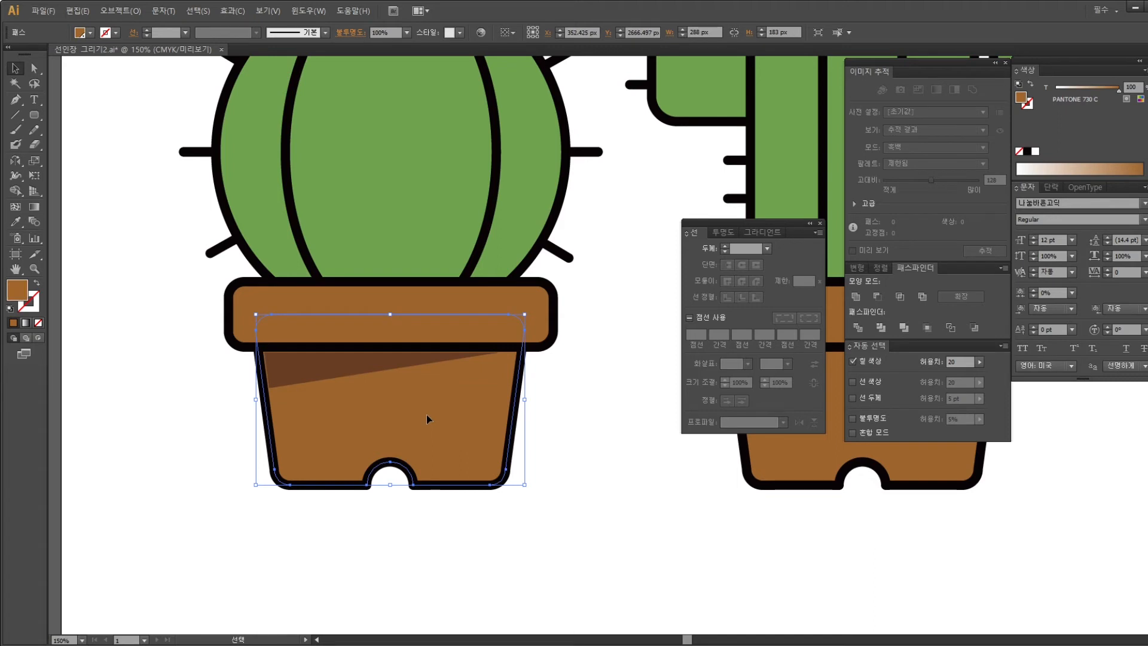
{"action": "left_click_drag", "start_coordinate": [446, 408], "coordinate": [605, 415]}
{"action": "key", "text": "ctrl+z"}
{"action": "left_click", "coordinate": [349, 368], "text": "shift"}
{"action": "key", "text": "v"}
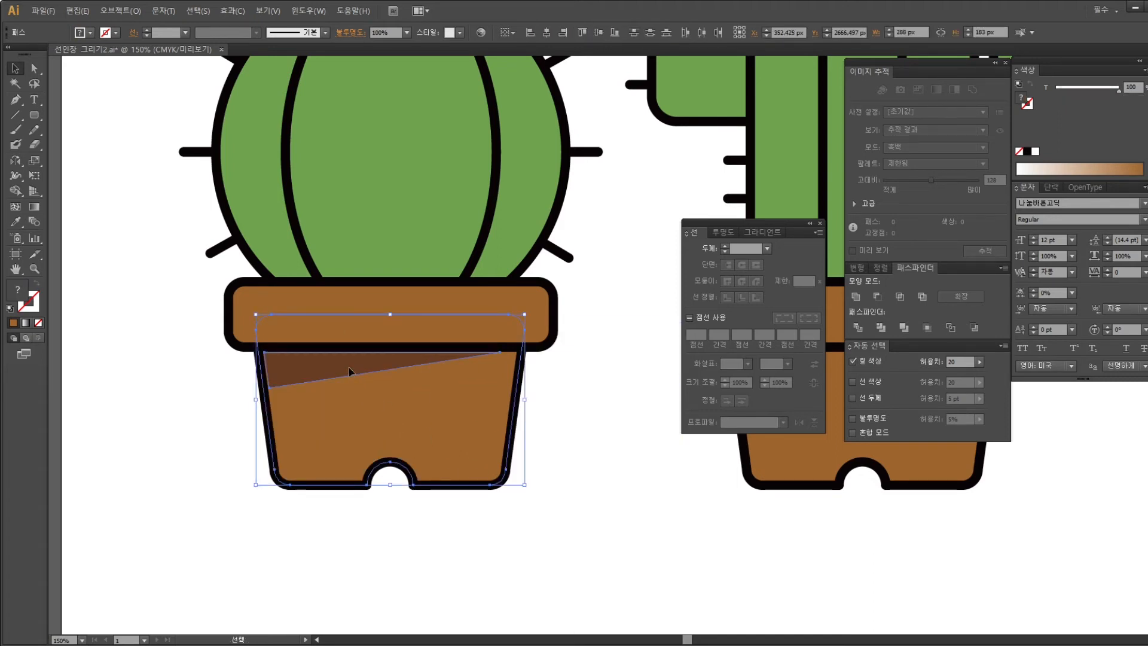
{"action": "left_click", "coordinate": [366, 363]}
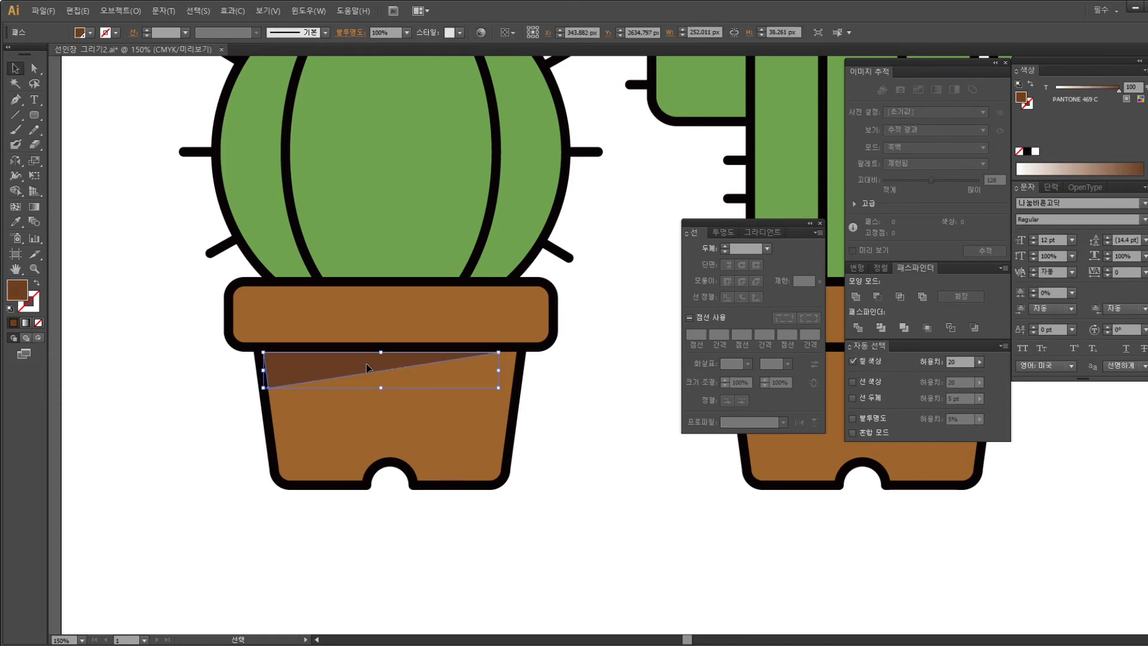
{"action": "left_click", "coordinate": [670, 404]}
{"action": "left_click", "coordinate": [360, 353]}
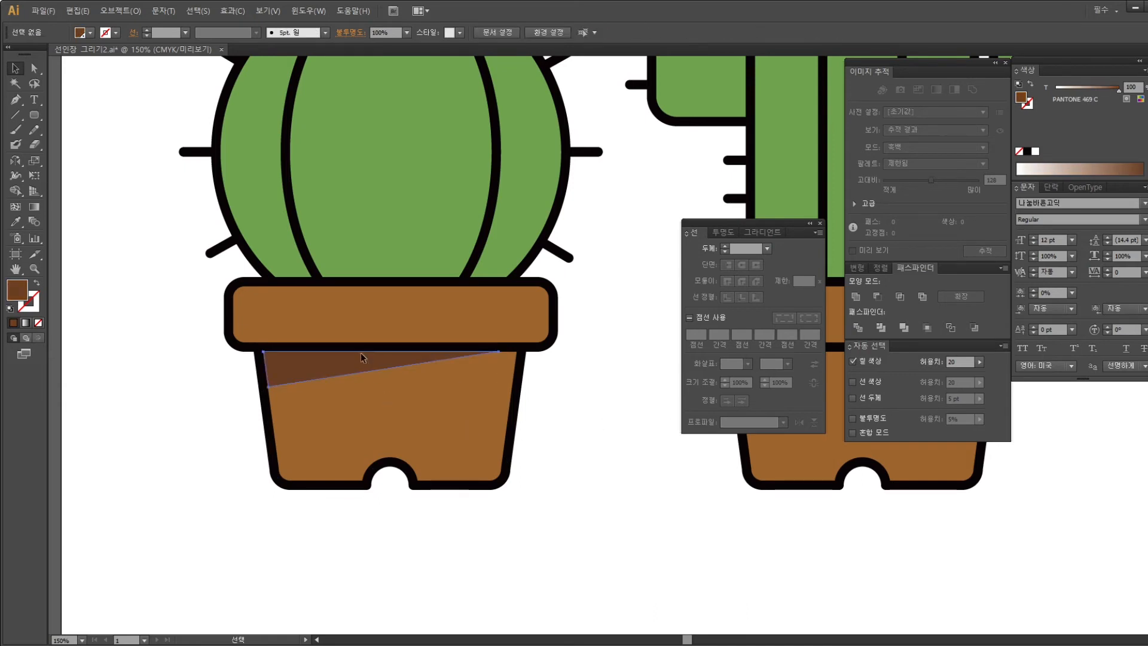
Copy the dark brown shadow onto the second pot and send it to the back along with that pot's fill
{"action": "left_click", "coordinate": [537, 417]}
{"action": "left_click_drag", "start_coordinate": [530, 421], "coordinate": [251, 453]}
{"action": "left_click_drag", "start_coordinate": [518, 501], "coordinate": [521, 502]}
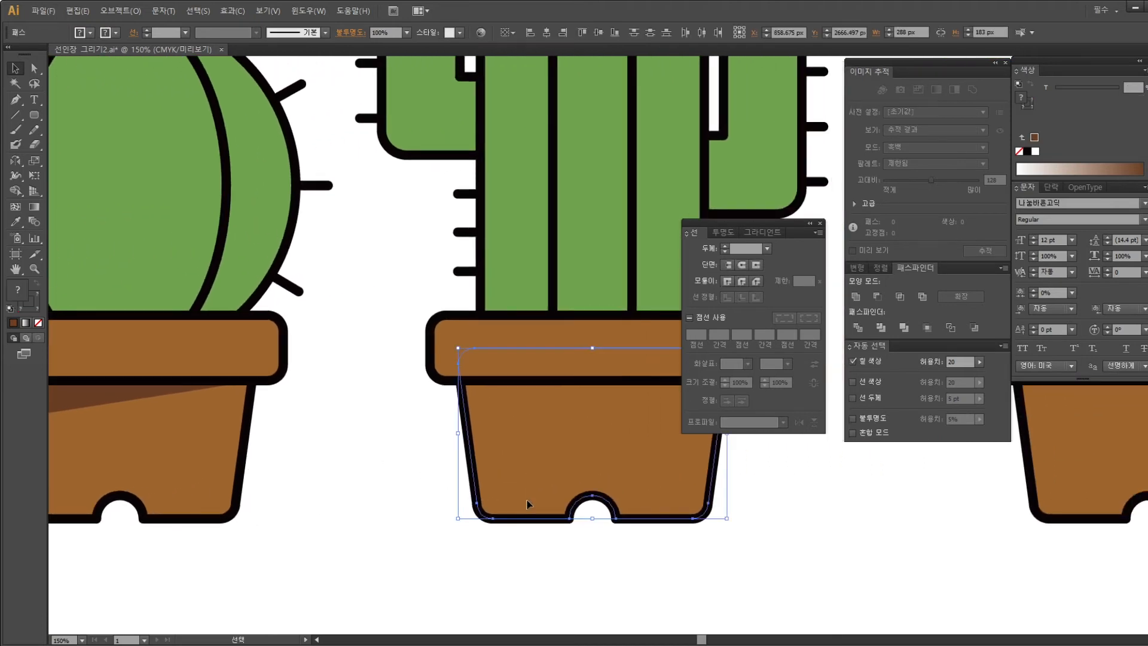
{"action": "left_click_drag", "start_coordinate": [118, 397], "coordinate": [594, 398]}
{"action": "key", "text": "ctrl+shift+a"}
{"action": "left_click_drag", "start_coordinate": [686, 499], "coordinate": [528, 486]}
{"action": "left_click_drag", "start_coordinate": [630, 526], "coordinate": [321, 388]}
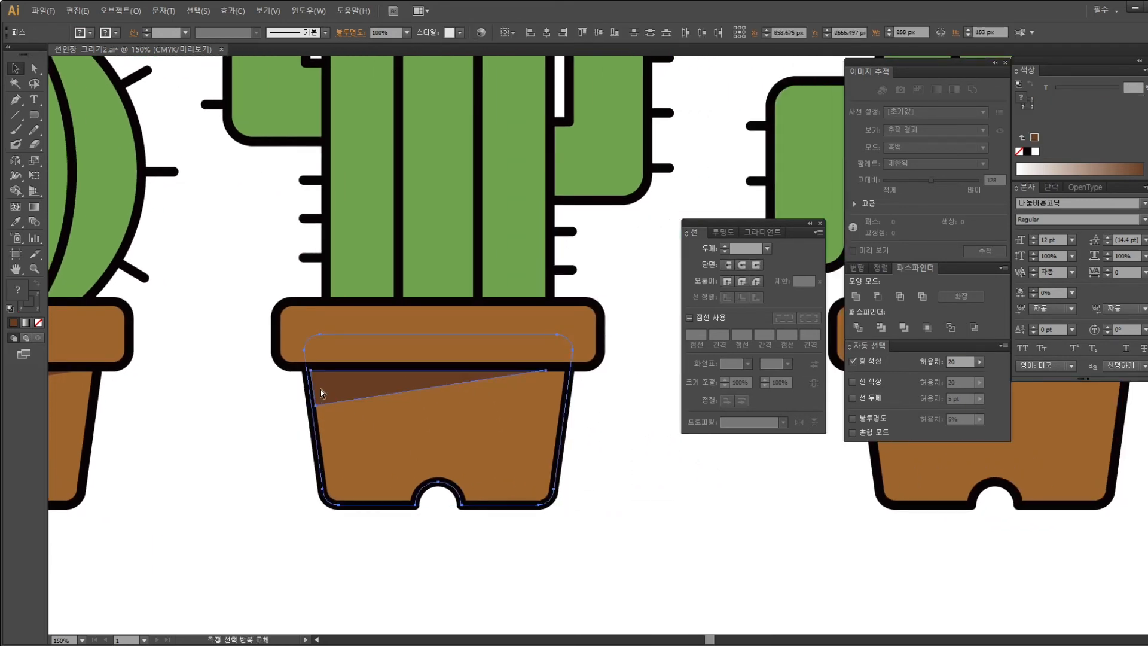
{"action": "key", "text": "ctrl+7"}
{"action": "key", "text": "a"}
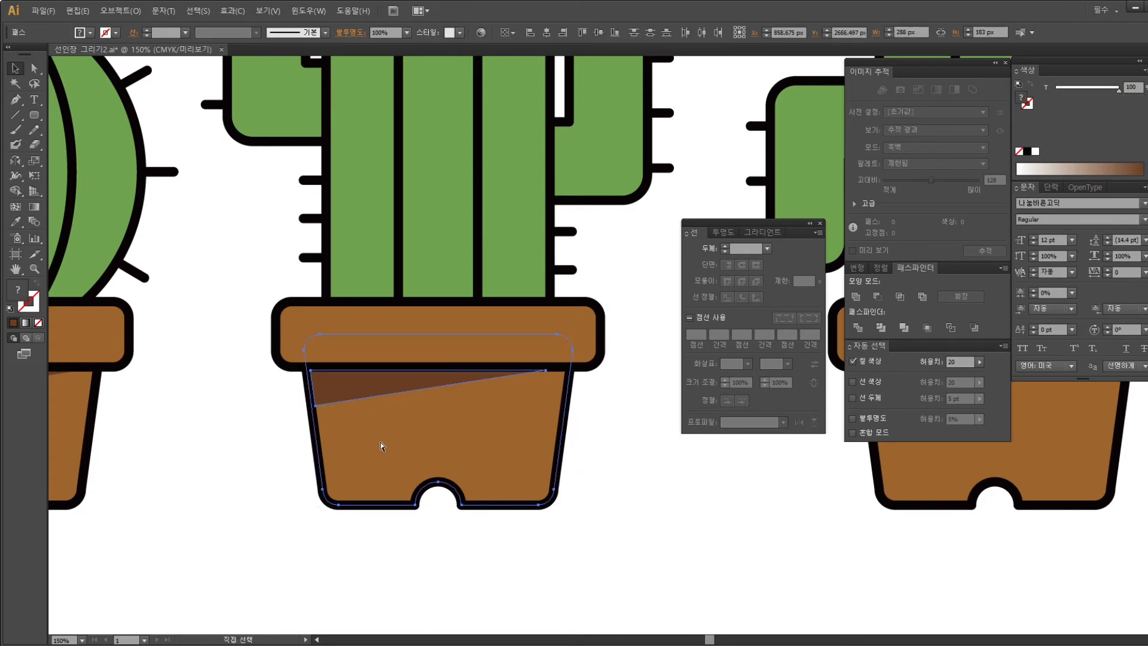
{"action": "left_click", "coordinate": [598, 472]}
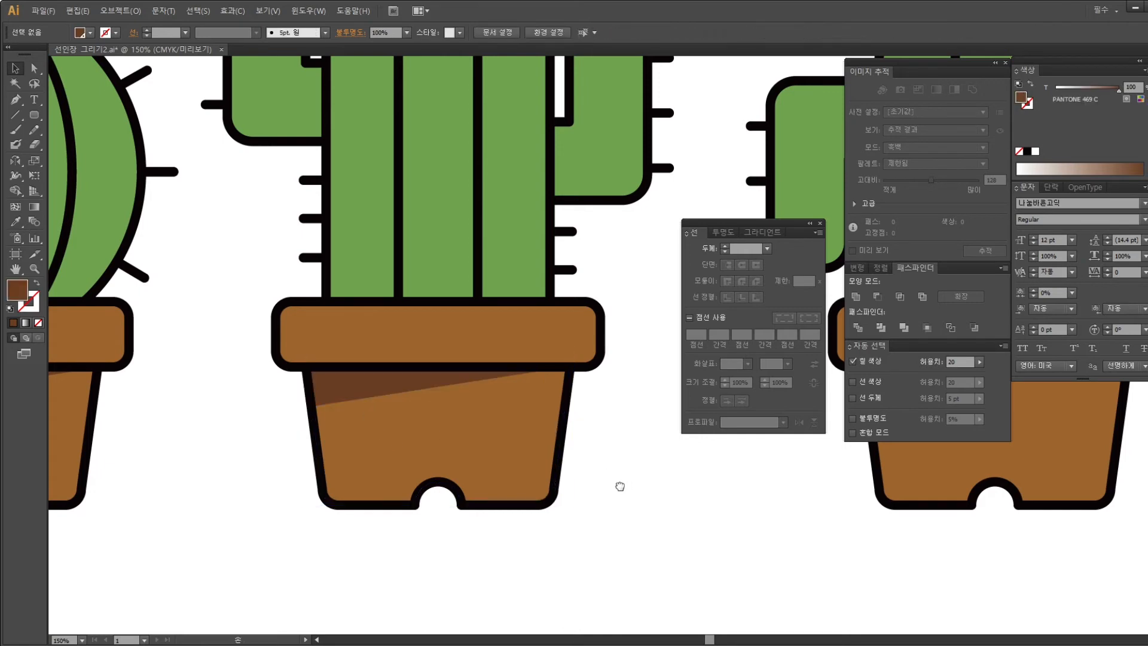
Duplicate the second pot's shadow onto the tapered cactus's pot and send it with the pot's fill behind the outline
{"action": "left_click_drag", "start_coordinate": [622, 485], "coordinate": [363, 489]}
{"action": "key", "text": "ctrl+minus"}
{"action": "key", "text": "ctrl+minus"}
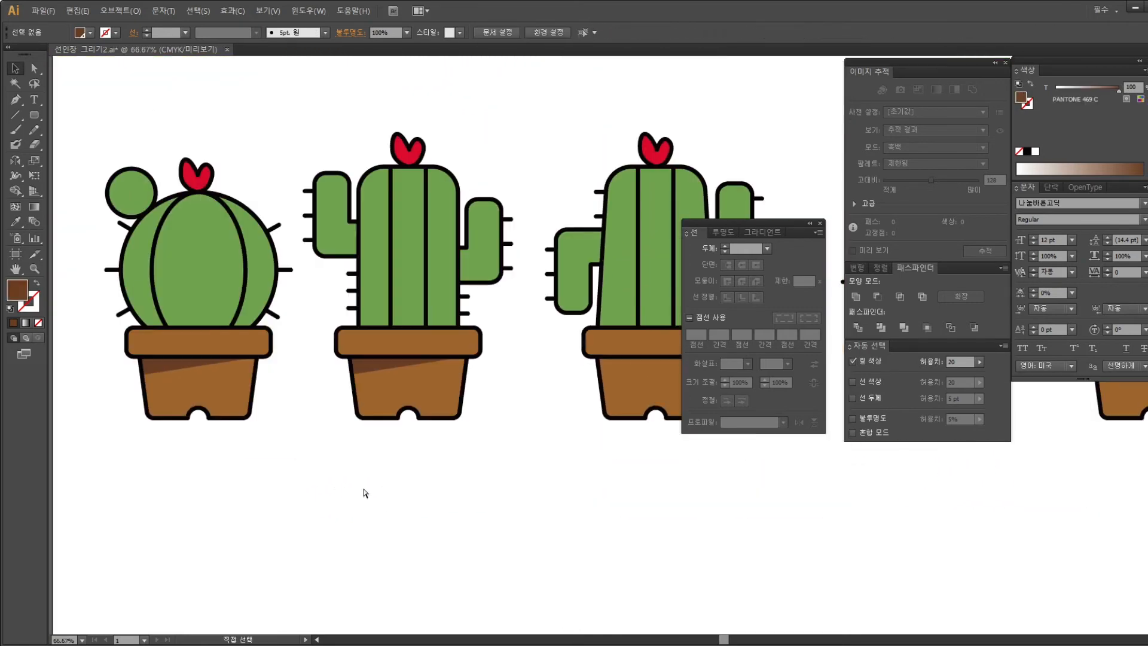
{"action": "left_click_drag", "start_coordinate": [484, 426], "coordinate": [343, 429]}
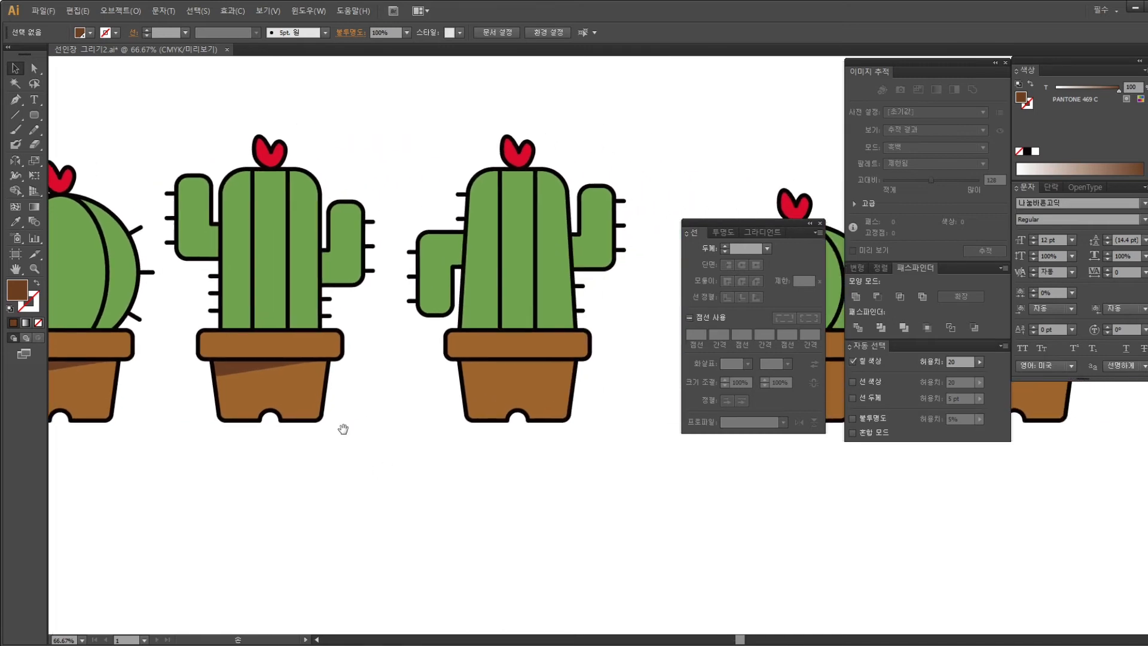
{"action": "left_click", "coordinate": [241, 367]}
{"action": "left_click_drag", "start_coordinate": [242, 367], "coordinate": [483, 373]}
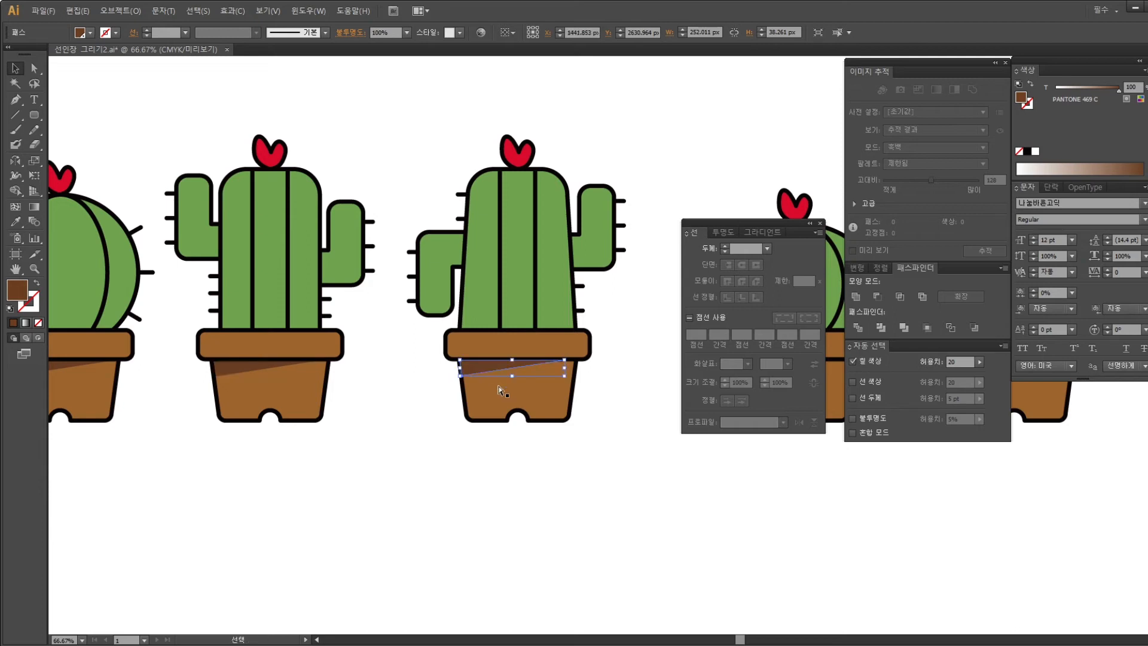
{"action": "key", "text": "ctrl+equal"}
{"action": "key", "text": "ctrl+equal"}
{"action": "key", "text": "ctrl+equal"}
{"action": "key", "text": "ctrl+shift+a"}
{"action": "key", "text": "ctrl+z"}
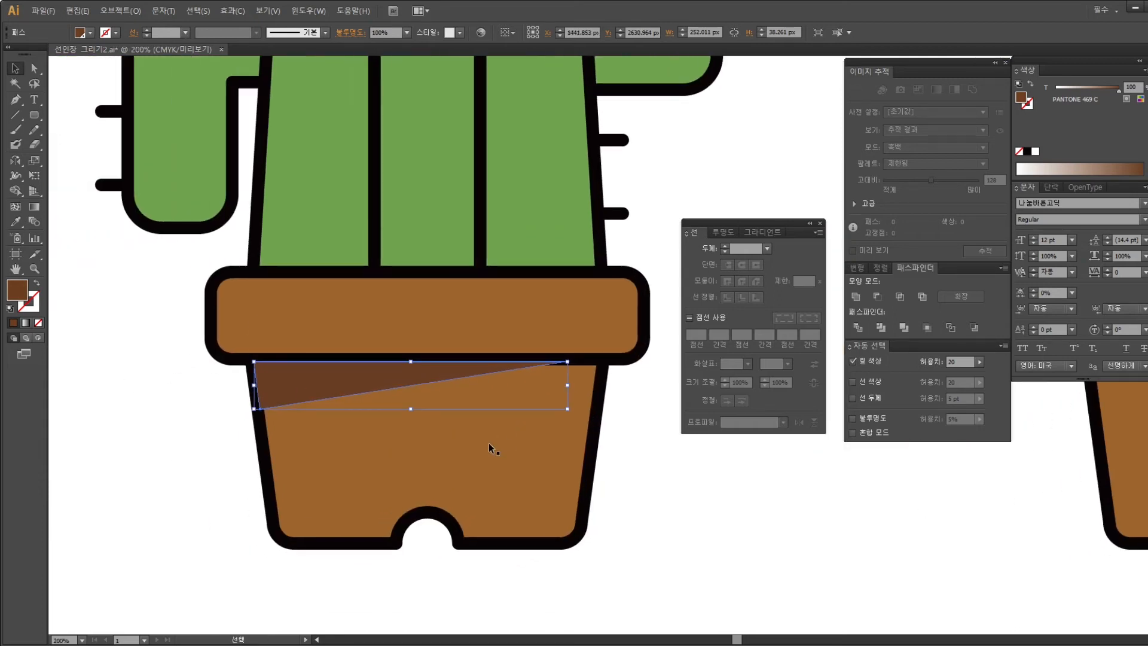
{"action": "left_click", "coordinate": [489, 443], "text": "shift"}
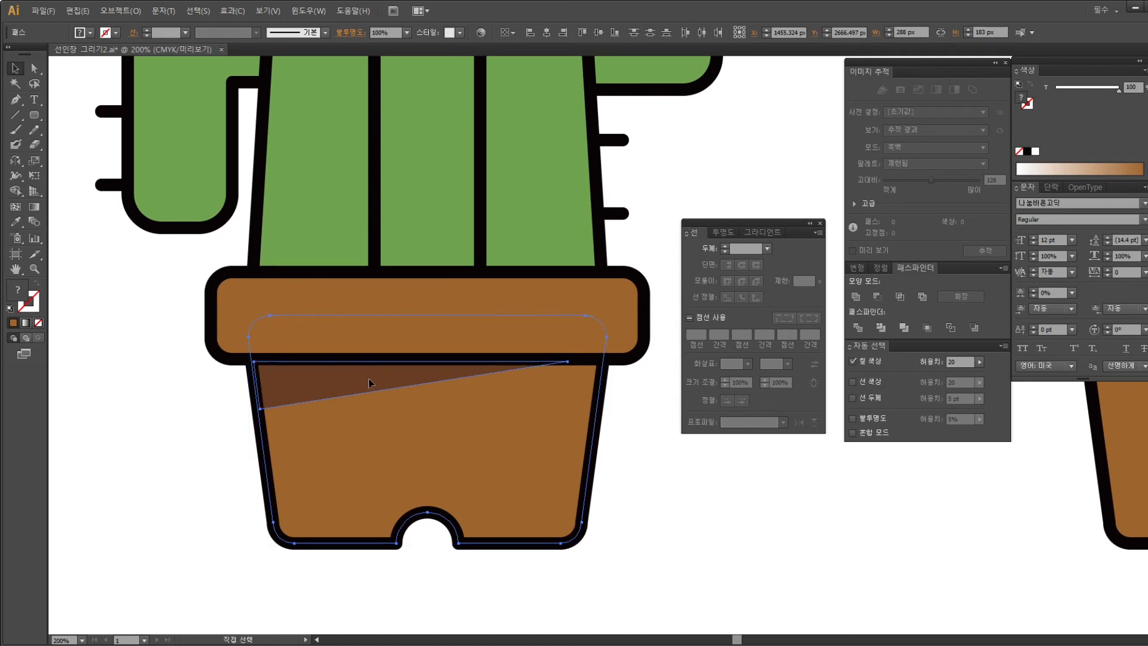
{"action": "left_click_drag", "start_coordinate": [641, 467], "coordinate": [465, 459]}
Copy the brown shadow onto the small round cactus's pot and send shadow and pot fill behind the outline
{"action": "key", "text": "ctrl+shift+a"}
{"action": "left_click_drag", "start_coordinate": [133, 383], "coordinate": [471, 428]}
{"action": "left_click", "coordinate": [500, 468], "text": "shift"}
{"action": "left_click", "coordinate": [369, 478]}
{"action": "key", "text": "a"}
{"action": "left_click", "coordinate": [525, 530]}
{"action": "key", "text": "ctrl+shift+["}
{"action": "key", "text": "v"}
{"action": "left_click", "coordinate": [464, 411]}
{"action": "left_click", "coordinate": [505, 465], "text": "shift"}
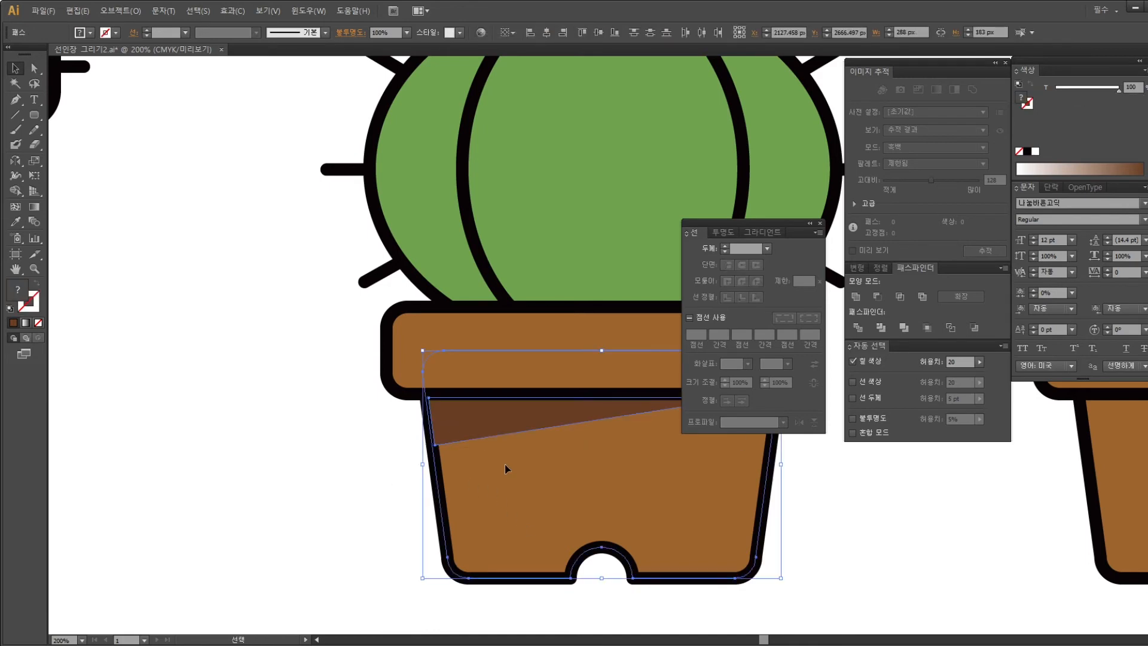
{"action": "key", "text": "ctrl+7"}
{"action": "left_click", "coordinate": [364, 488]}
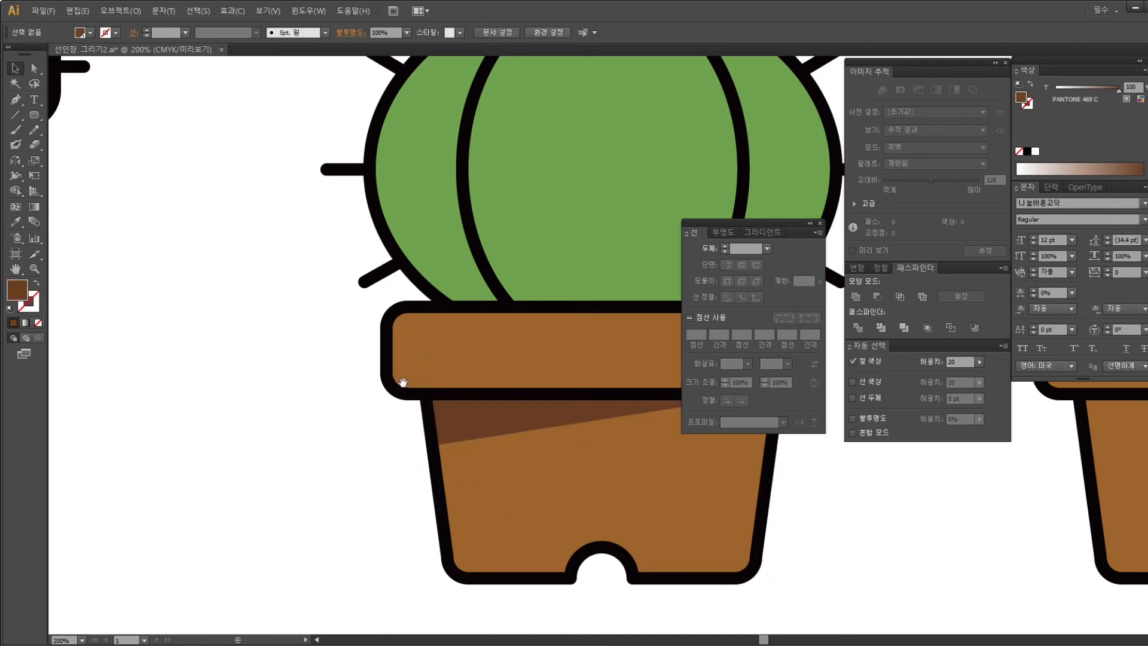
Copy the brown shadow onto the tall oval cactus's pot and send shadow and pot fill behind the outline
{"action": "left_click_drag", "start_coordinate": [695, 518], "coordinate": [163, 488]}
{"action": "left_click_drag", "start_coordinate": [76, 389], "coordinate": [625, 386]}
{"action": "left_click_drag", "start_coordinate": [560, 411], "coordinate": [352, 411]}
{"action": "left_click_drag", "start_coordinate": [266, 407], "coordinate": [355, 407]}
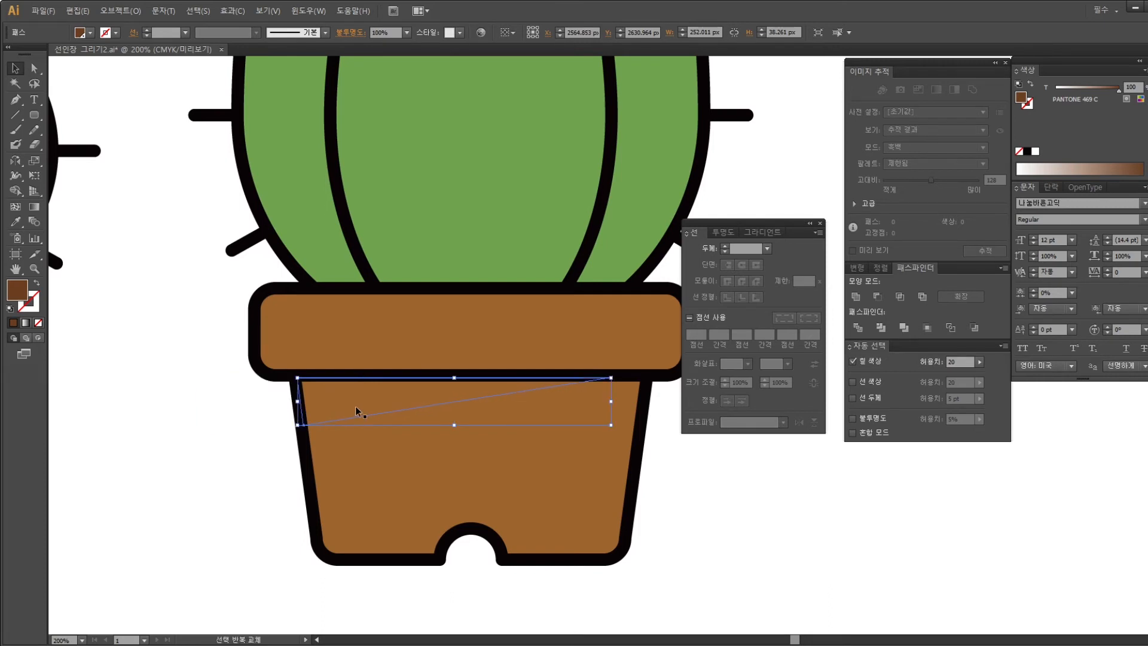
{"action": "left_click", "coordinate": [374, 464], "text": "shift"}
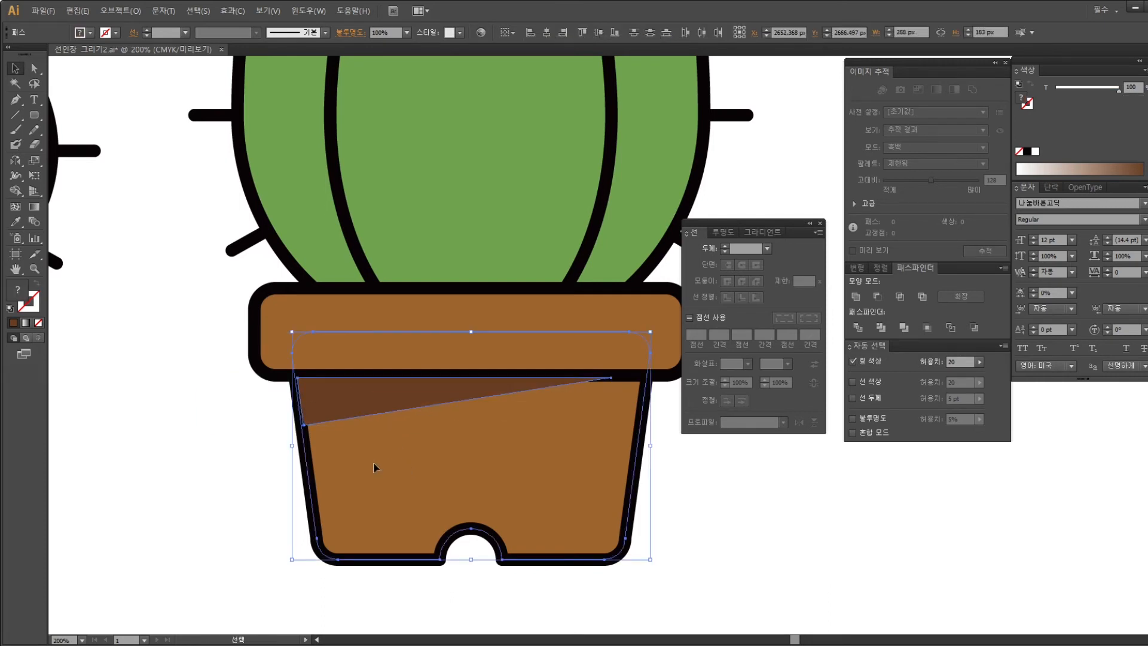
{"action": "key", "text": "ctrl+minus"}
{"action": "key", "text": "ctrl+minus"}
{"action": "key", "text": "ctrl+minus"}
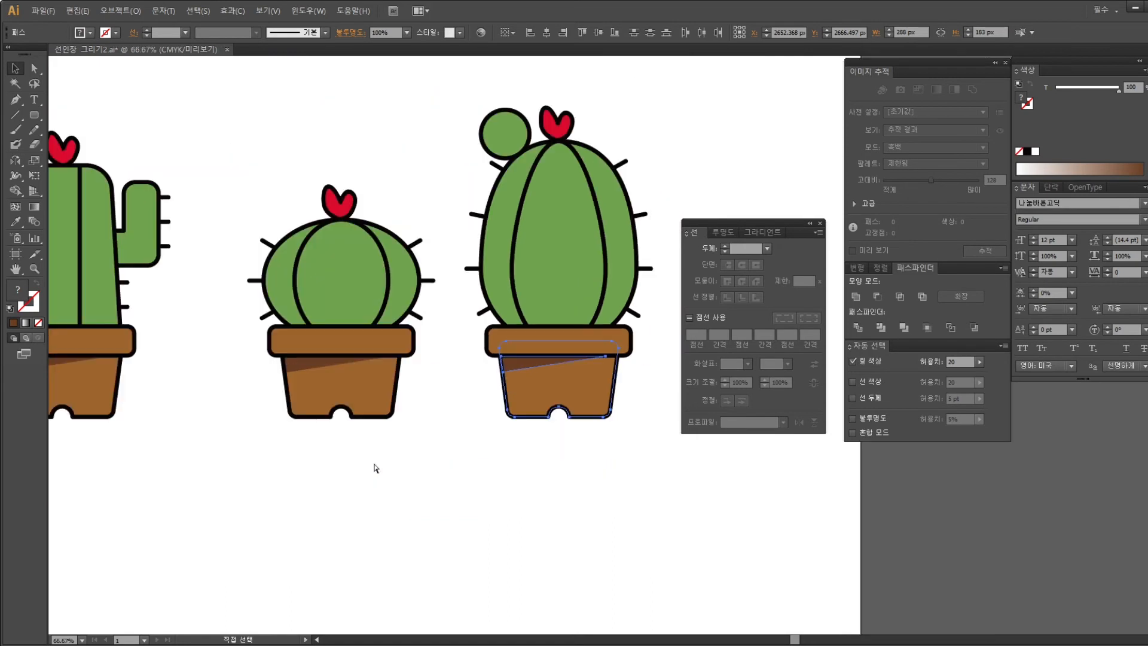
{"action": "left_click", "coordinate": [372, 464]}
{"action": "left_click_drag", "start_coordinate": [223, 428], "coordinate": [275, 427]}
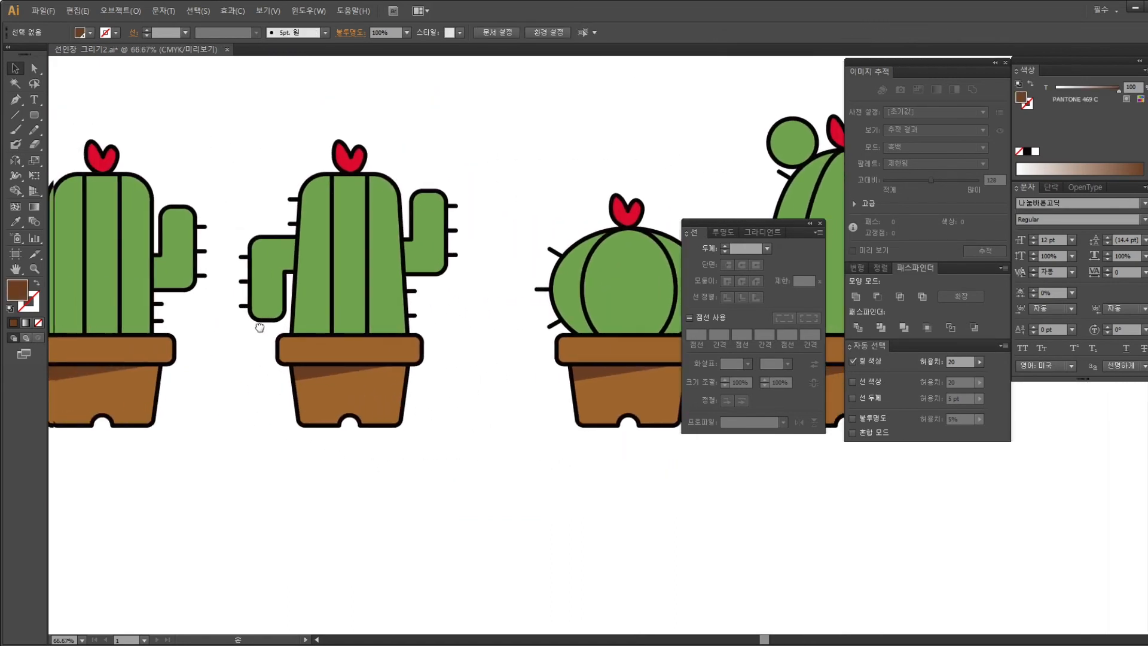
{"action": "left_click_drag", "start_coordinate": [257, 326], "coordinate": [534, 389]}
{"action": "left_click_drag", "start_coordinate": [335, 391], "coordinate": [480, 391]}
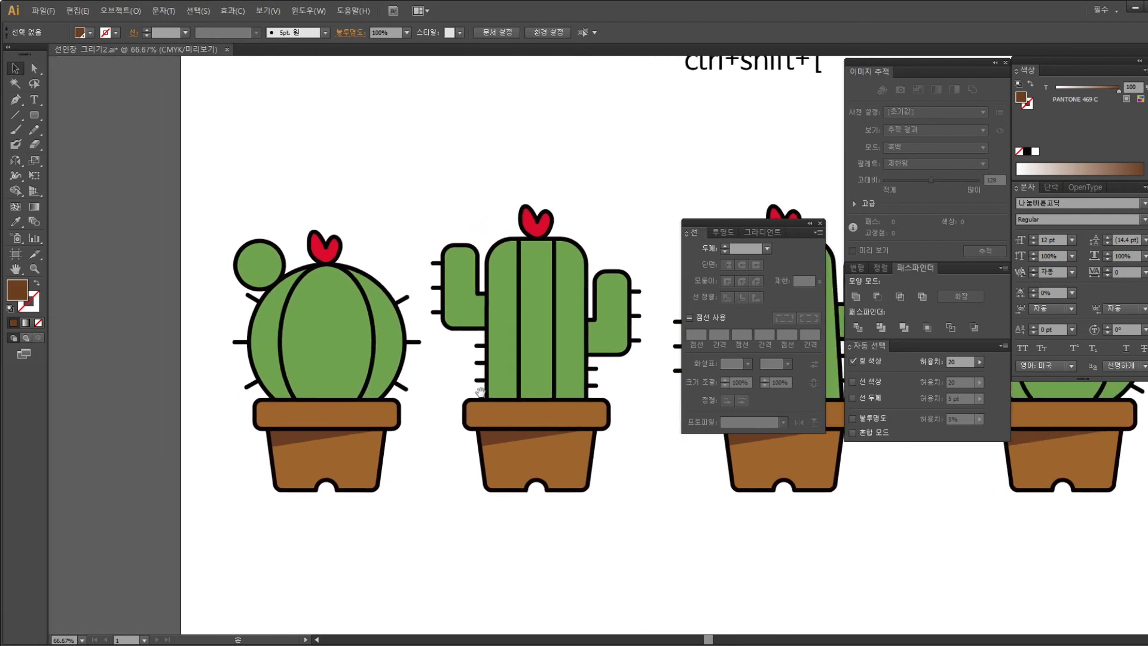
{"action": "left_click", "coordinate": [342, 356]}
{"action": "left_click_drag", "start_coordinate": [491, 349], "coordinate": [395, 349]}
{"action": "left_click", "coordinate": [411, 310]}
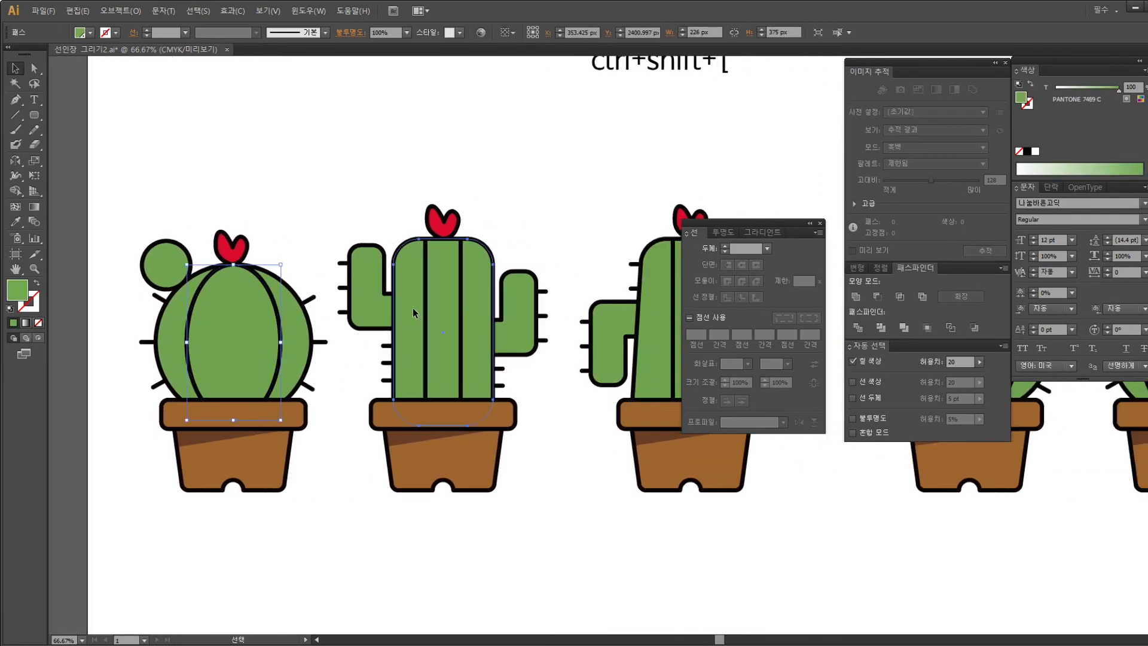
{"action": "left_click", "coordinate": [375, 303]}
{"action": "left_click", "coordinate": [332, 380]}
Copy the three dark green shadow pieces from the shaded sample cactus onto the base of the leftmost round cactus
{"action": "left_click_drag", "start_coordinate": [419, 295], "coordinate": [487, 461]}
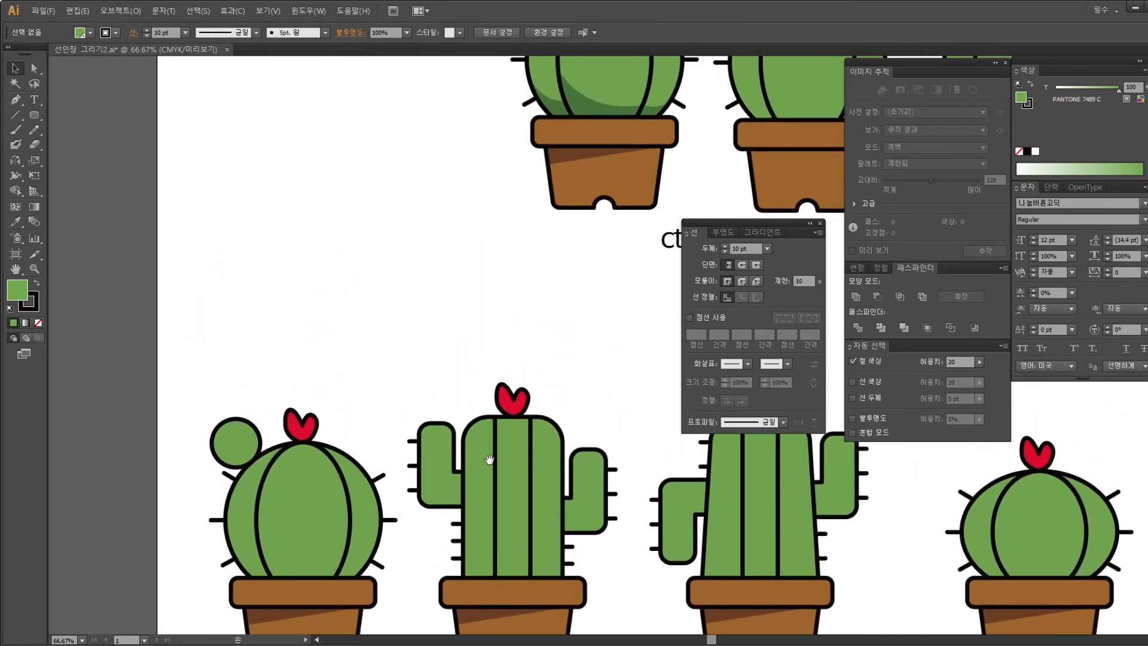
{"action": "left_click", "coordinate": [584, 112]}
{"action": "mouse_move", "coordinate": [579, 111]}
{"action": "left_mouse_down"}
{"action": "mouse_move", "coordinate": [327, 532]}
{"action": "mouse_move", "coordinate": [276, 572]}
{"action": "left_mouse_up"}
{"action": "key", "text": "ctrl+z"}
{"action": "left_click", "coordinate": [651, 112]}
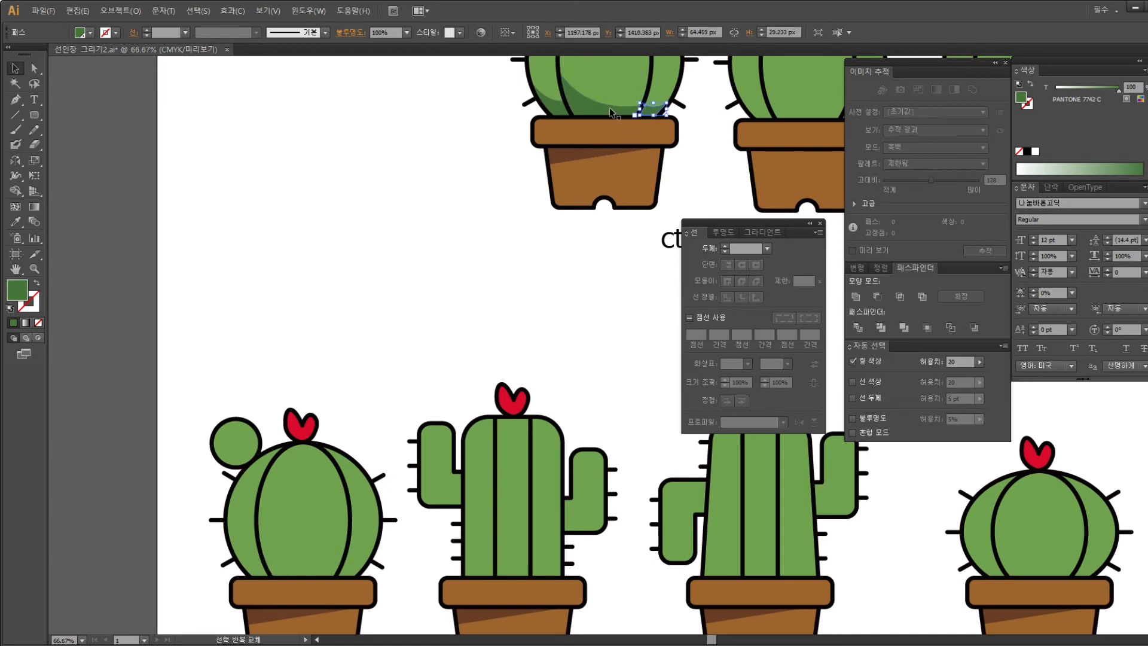
{"action": "left_click", "coordinate": [608, 108]}
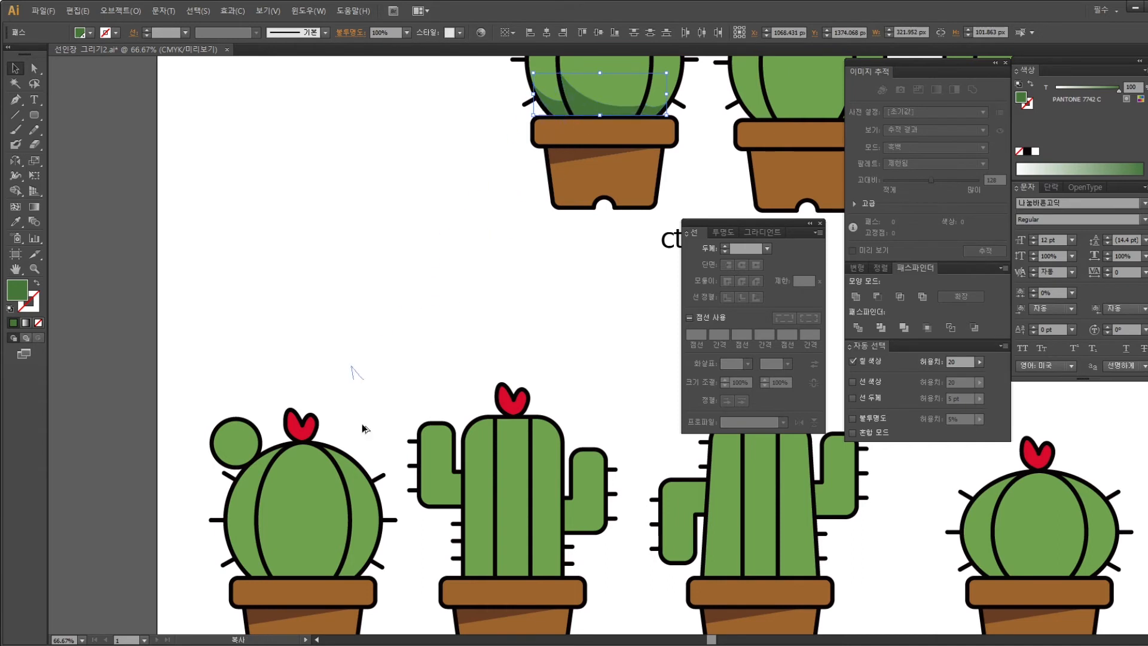
{"action": "left_click_drag", "start_coordinate": [286, 537], "coordinate": [284, 575]}
{"action": "left_click_drag", "start_coordinate": [284, 575], "coordinate": [285, 573]}
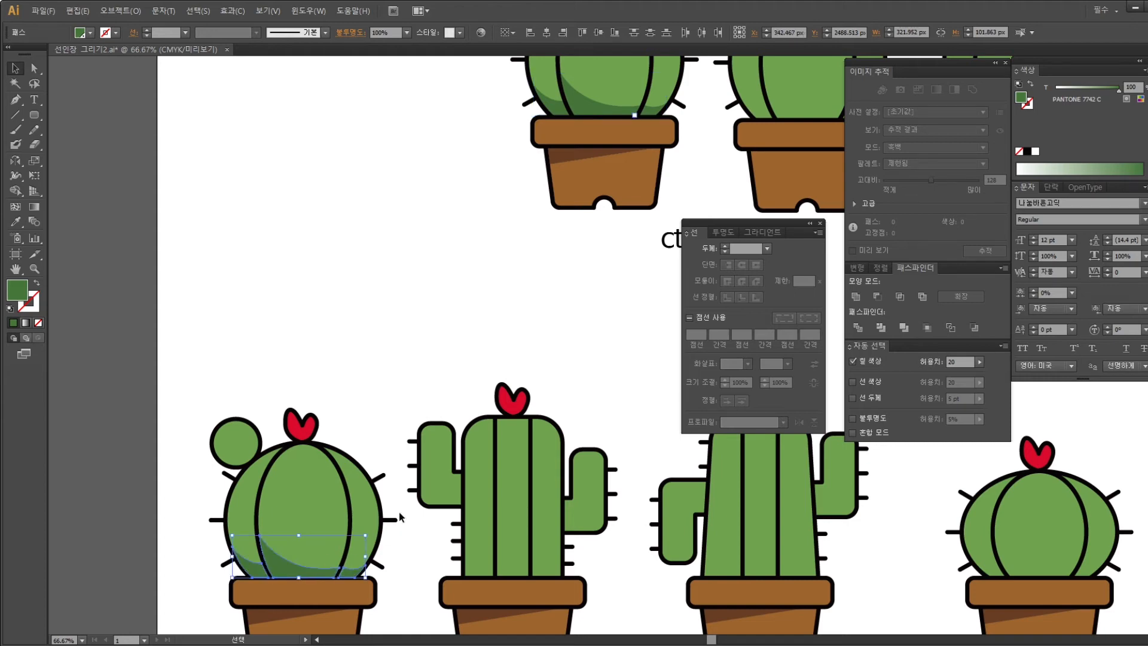
Nudge the copied green shadow pieces slightly left and up to fit within the leftmost cactus's outlines
{"action": "left_click_drag", "start_coordinate": [412, 506], "coordinate": [572, 401]}
{"action": "key", "text": "ctrl+plus"}
{"action": "key", "text": "ctrl+plus"}
{"action": "key", "text": "ctrl+plus"}
{"action": "scroll", "coordinate": [571, 399], "scroll_direction": "right", "scroll_amount": 2}
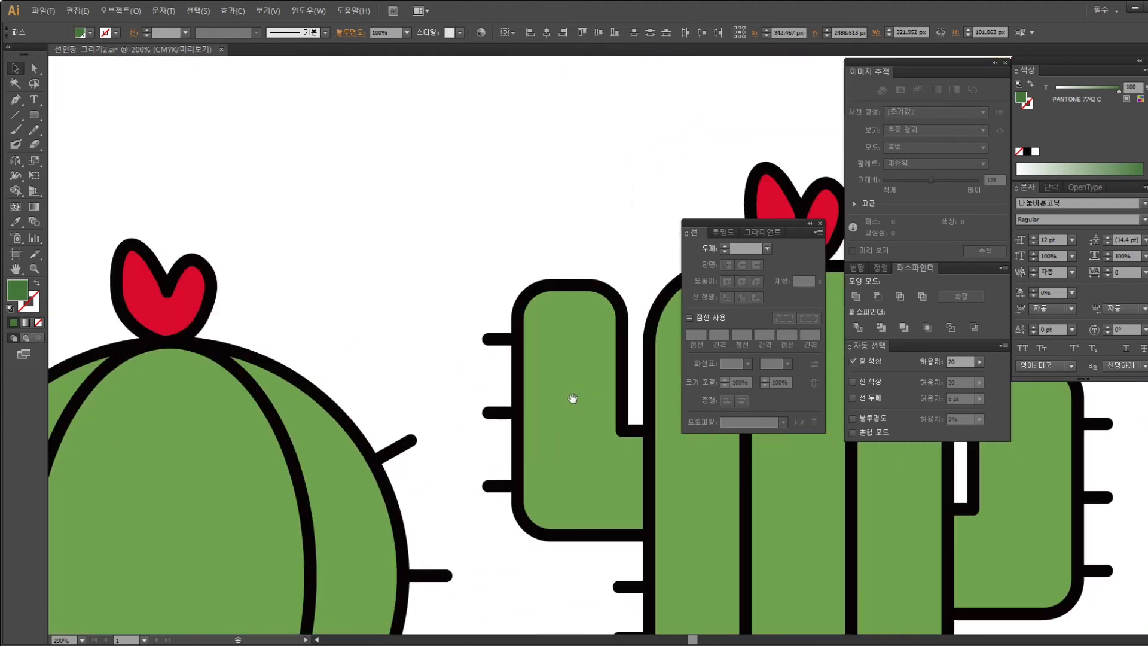
{"action": "scroll", "coordinate": [590, 149], "scroll_direction": "down", "scroll_amount": 4}
{"action": "scroll", "coordinate": [590, 149], "scroll_direction": "left", "scroll_amount": 3}
{"action": "scroll", "coordinate": [461, 282], "scroll_direction": "left", "scroll_amount": 1}
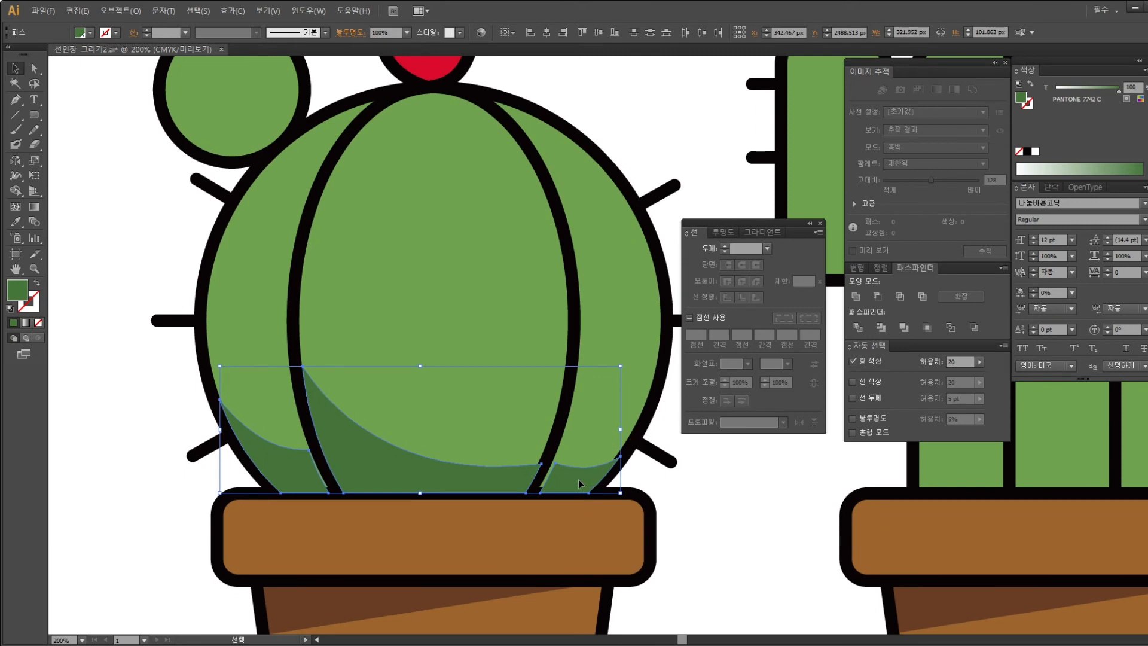
{"action": "left_click_drag", "start_coordinate": [576, 478], "coordinate": [572, 477]}
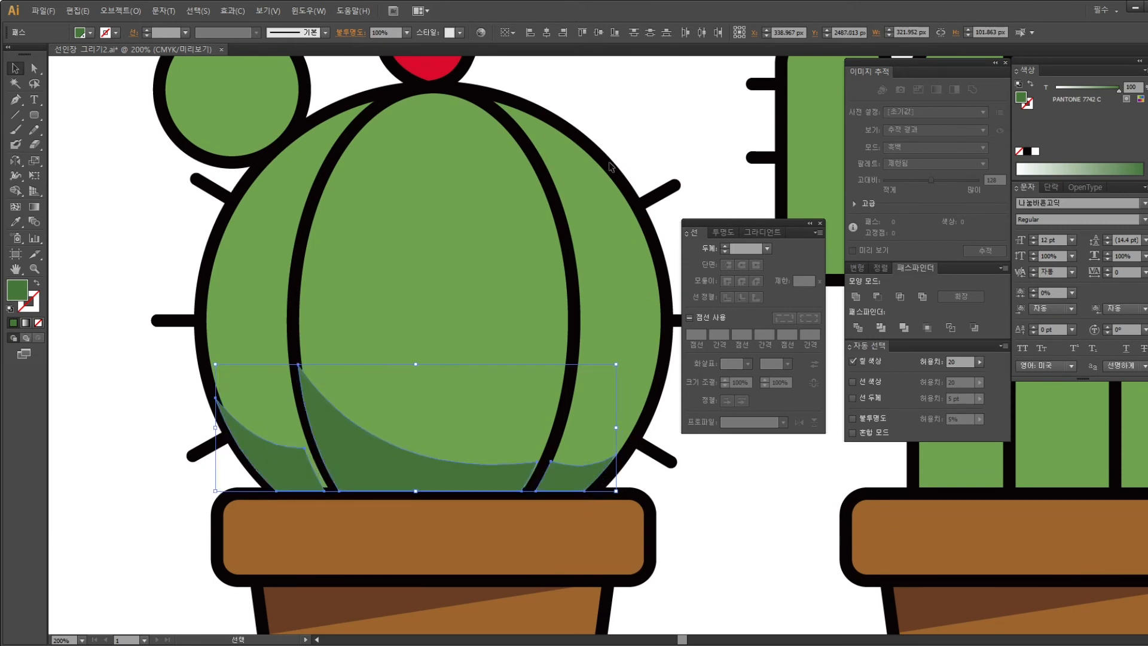
Set a purple fill and paint a light-direction arrow with the Blob Brush, pointing diagonally down-left onto the leftmost cactus
{"action": "left_click", "coordinate": [16, 145]}
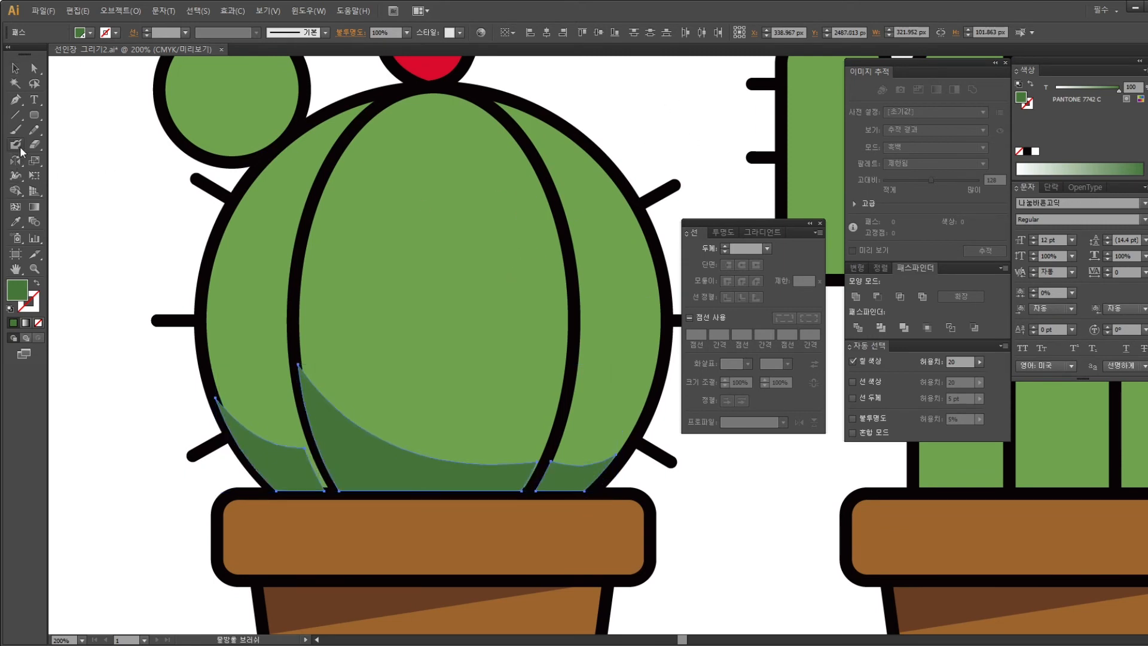
{"action": "scroll", "coordinate": [515, 133], "scroll_direction": "up", "scroll_amount": 2}
{"action": "scroll", "coordinate": [515, 133], "scroll_direction": "right", "scroll_amount": 2}
{"action": "double_click", "coordinate": [21, 293]}
{"action": "left_click", "coordinate": [549, 302]}
{"action": "left_click_drag", "start_coordinate": [510, 284], "coordinate": [505, 273]}
{"action": "left_click", "coordinate": [642, 267]}
{"action": "left_click_drag", "start_coordinate": [625, 112], "coordinate": [419, 342]}
{"action": "mouse_move", "coordinate": [449, 224]}
{"action": "left_mouse_down"}
{"action": "mouse_move", "coordinate": [430, 334]}
{"action": "mouse_move", "coordinate": [540, 338]}
{"action": "left_mouse_up"}
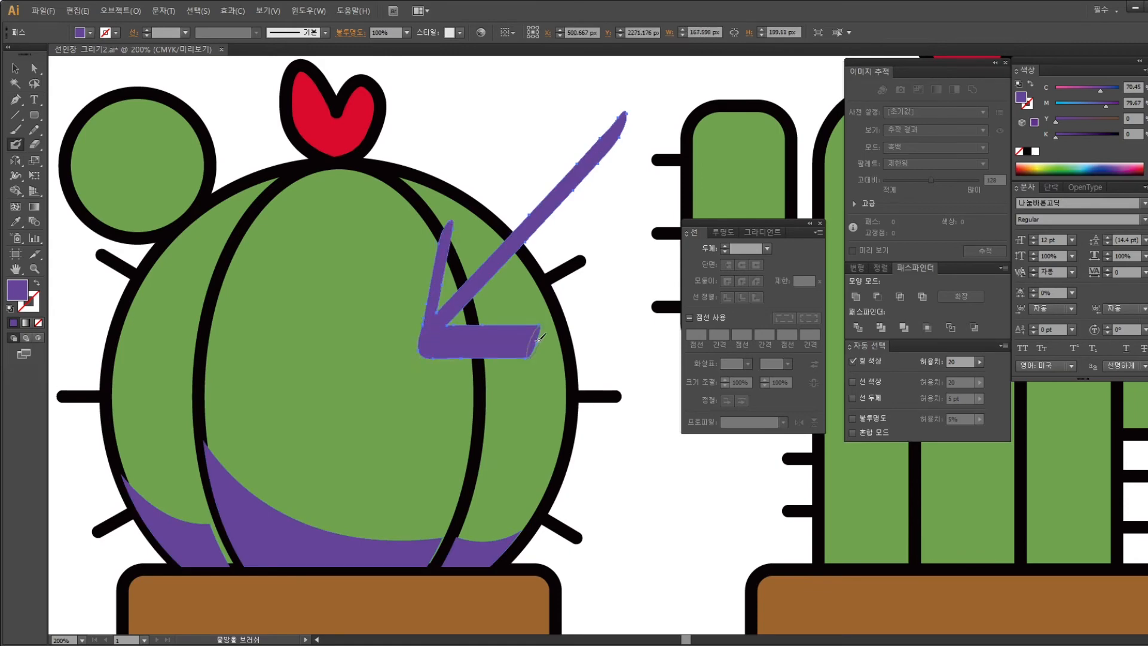
Recolour the three purple shadow pieces dark green by sampling the shaded sample cactus's shadow with the Eyedropper
{"action": "left_click", "coordinate": [16, 68]}
{"action": "left_click", "coordinate": [217, 533]}
{"action": "left_click", "coordinate": [329, 541], "text": "shift"}
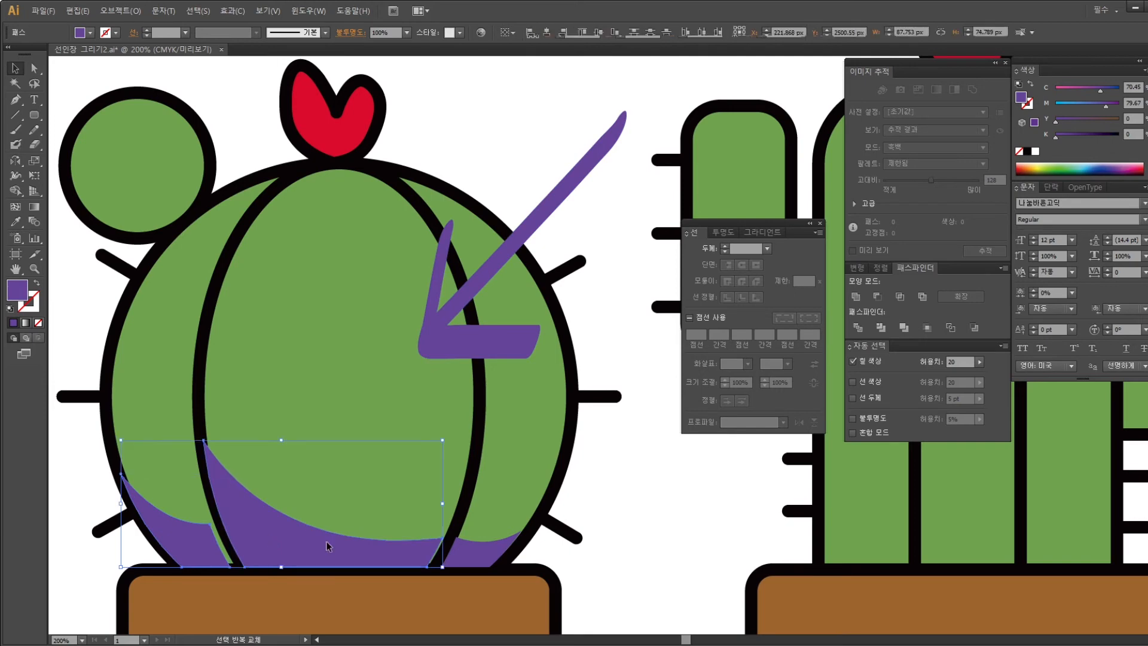
{"action": "left_click", "coordinate": [16, 221]}
{"action": "scroll", "coordinate": [359, 299], "scroll_direction": "up", "scroll_amount": 10}
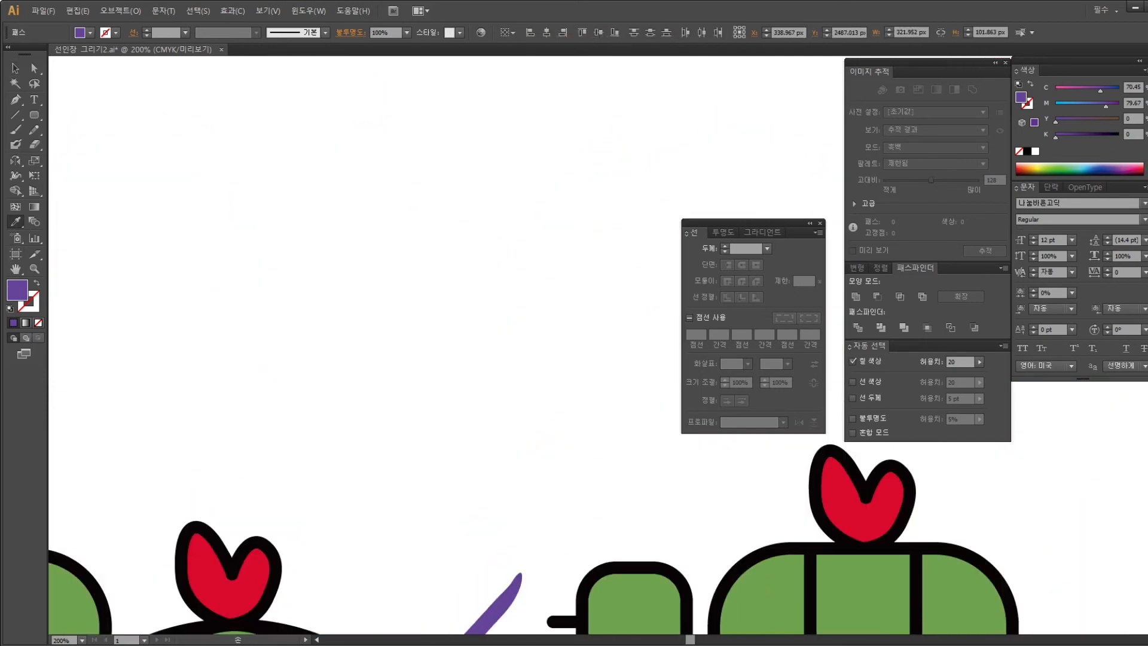
{"action": "left_click_drag", "start_coordinate": [456, 492], "coordinate": [446, 364]}
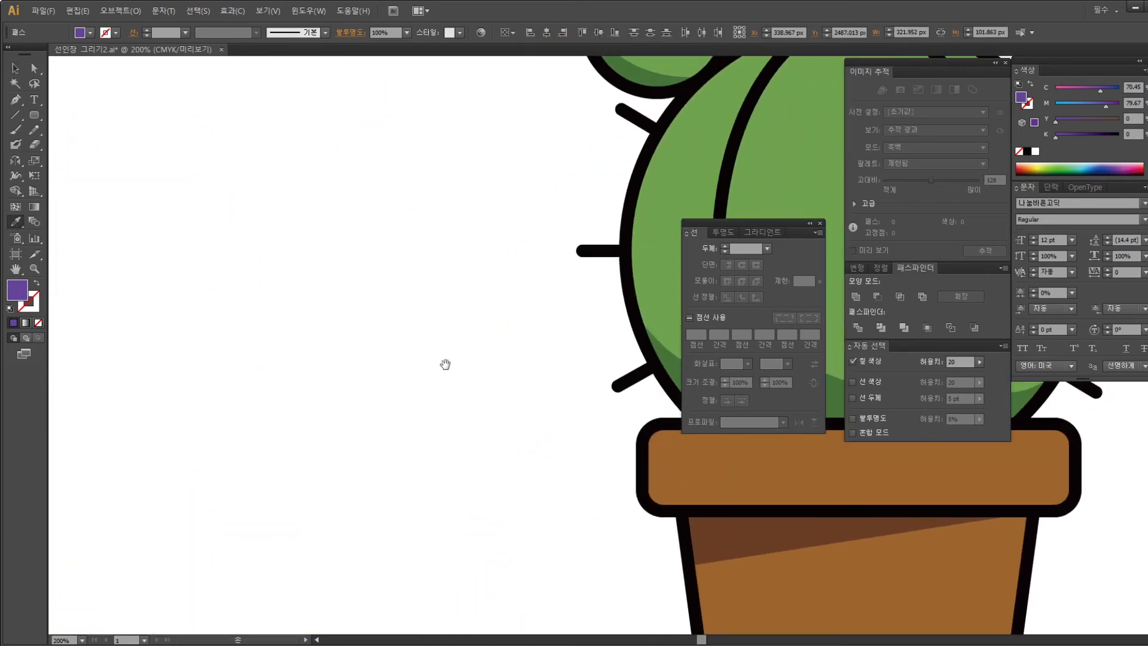
{"action": "left_click", "coordinate": [675, 365]}
Select the leftmost round cactus's dark green shadow pieces and nudge them to sit snugly against its ribs and outline
{"action": "left_click_drag", "start_coordinate": [391, 563], "coordinate": [510, 157]}
{"action": "left_click_drag", "start_coordinate": [393, 448], "coordinate": [441, 244]}
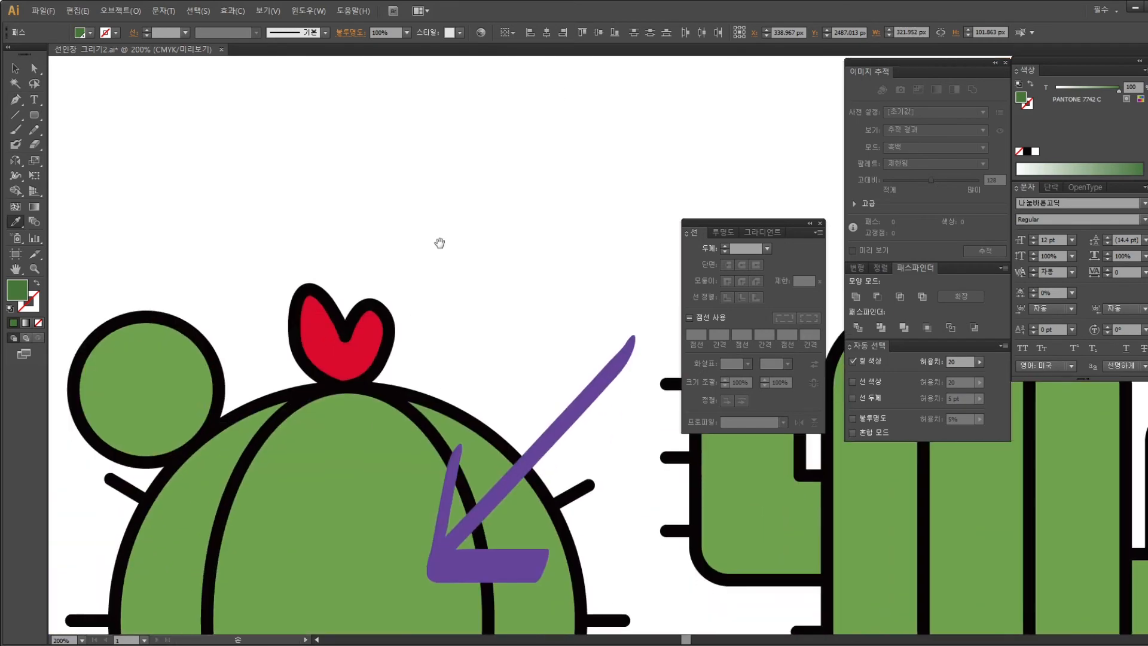
{"action": "left_click_drag", "start_coordinate": [425, 415], "coordinate": [512, 223]}
{"action": "left_click_drag", "start_coordinate": [434, 380], "coordinate": [436, 294]}
{"action": "left_click_drag", "start_coordinate": [359, 290], "coordinate": [321, 324]}
{"action": "key", "text": "v"}
{"action": "left_click", "coordinate": [357, 357], "text": "shift"}
{"action": "left_click", "coordinate": [236, 348], "text": "shift"}
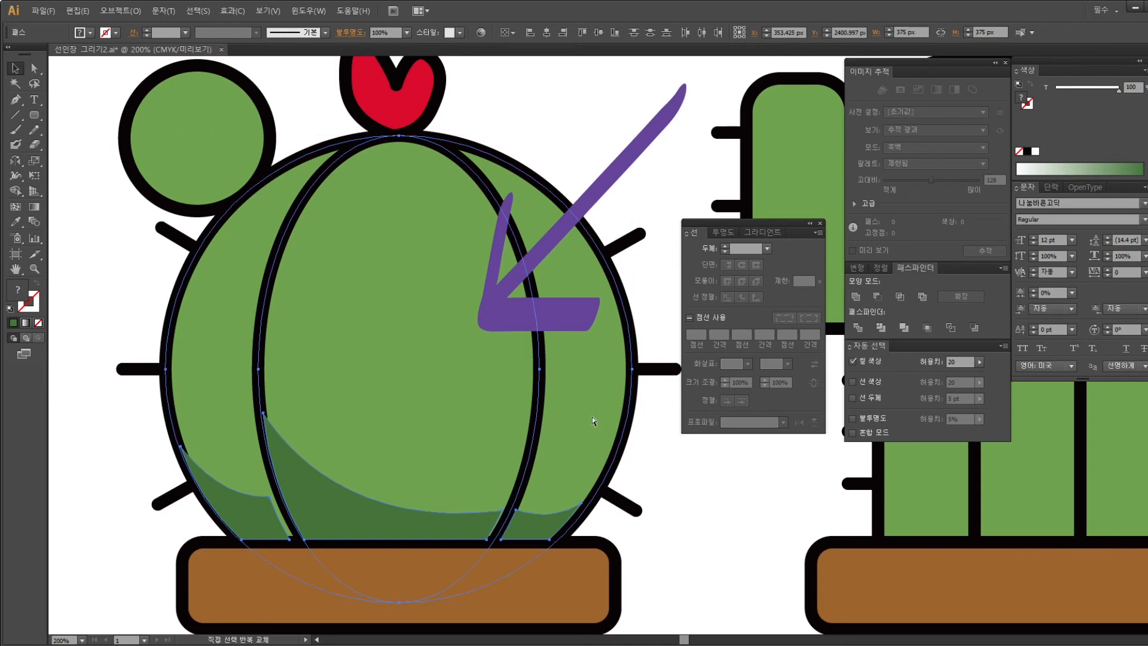
{"action": "left_click", "coordinate": [732, 573]}
{"action": "left_click_drag", "start_coordinate": [269, 521], "coordinate": [270, 517]}
{"action": "left_click", "coordinate": [379, 510]}
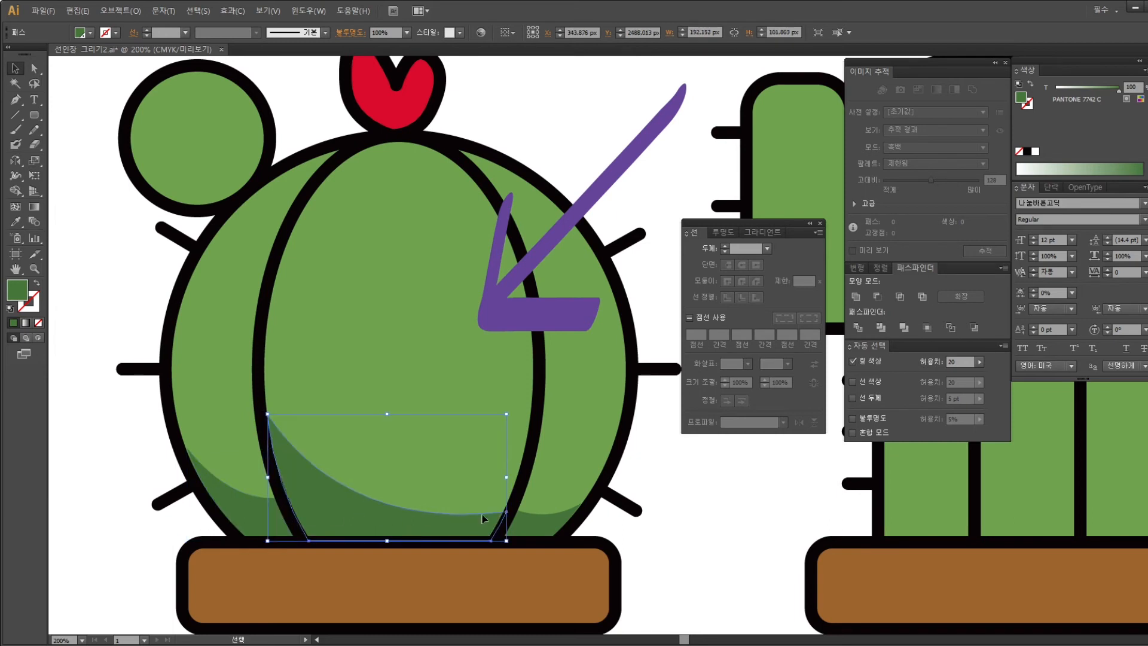
{"action": "left_click", "coordinate": [545, 528]}
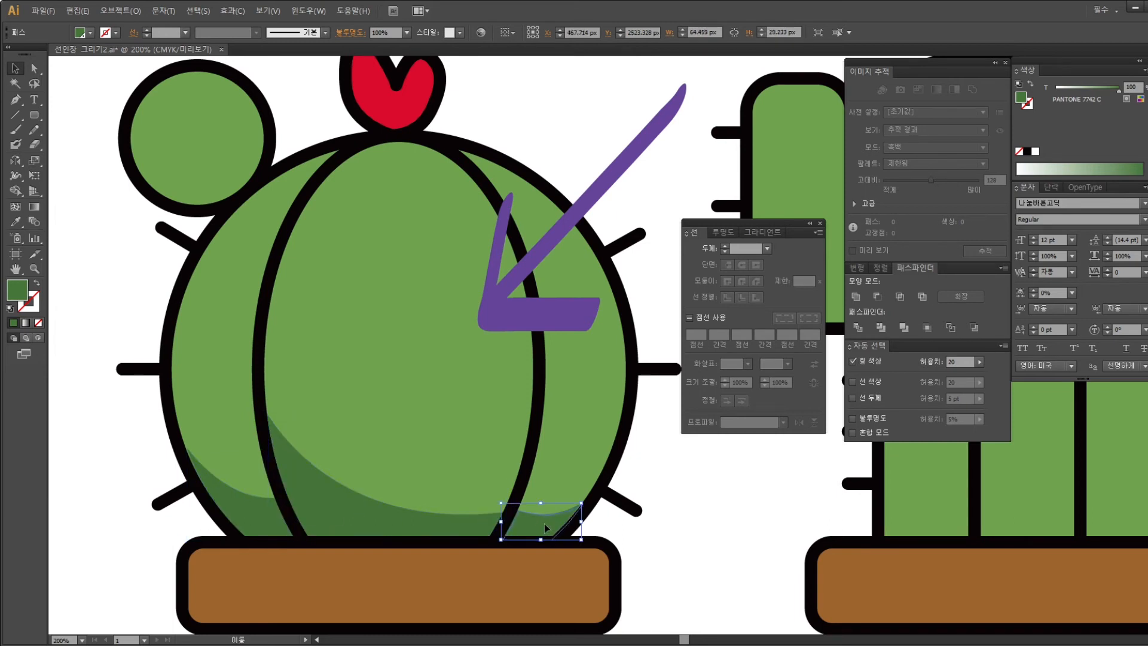
{"action": "left_click", "coordinate": [666, 522]}
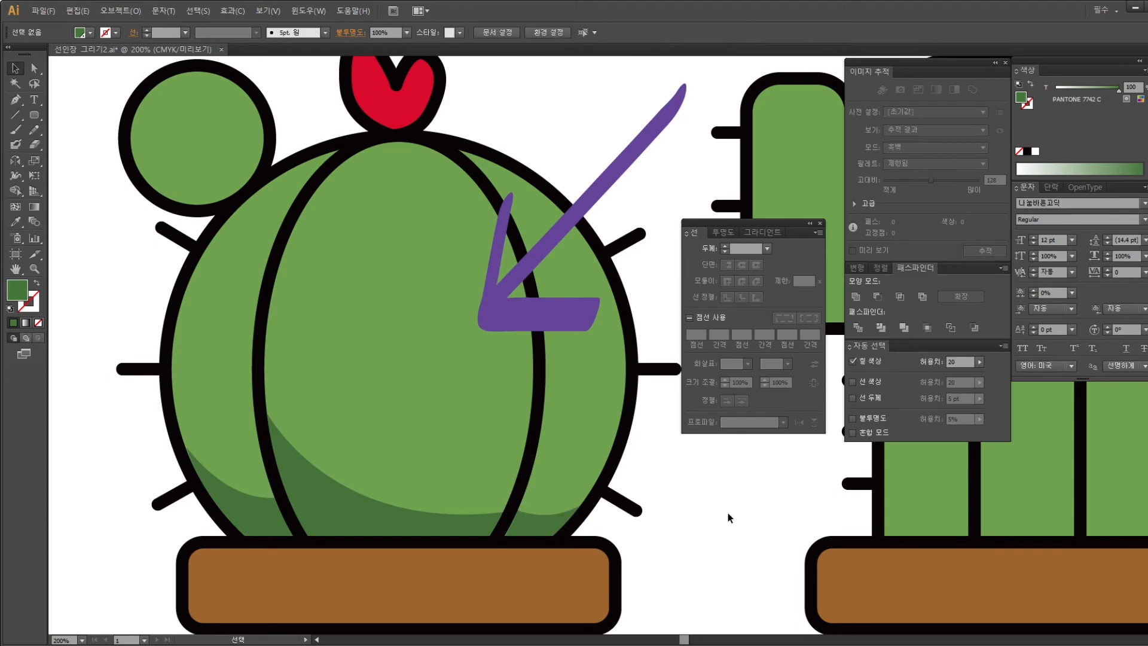
Copy the purple light-direction arrow from the leftmost cactus onto the upper right of the neighbouring columnar cactus
{"action": "left_click_drag", "start_coordinate": [672, 500], "coordinate": [390, 522]}
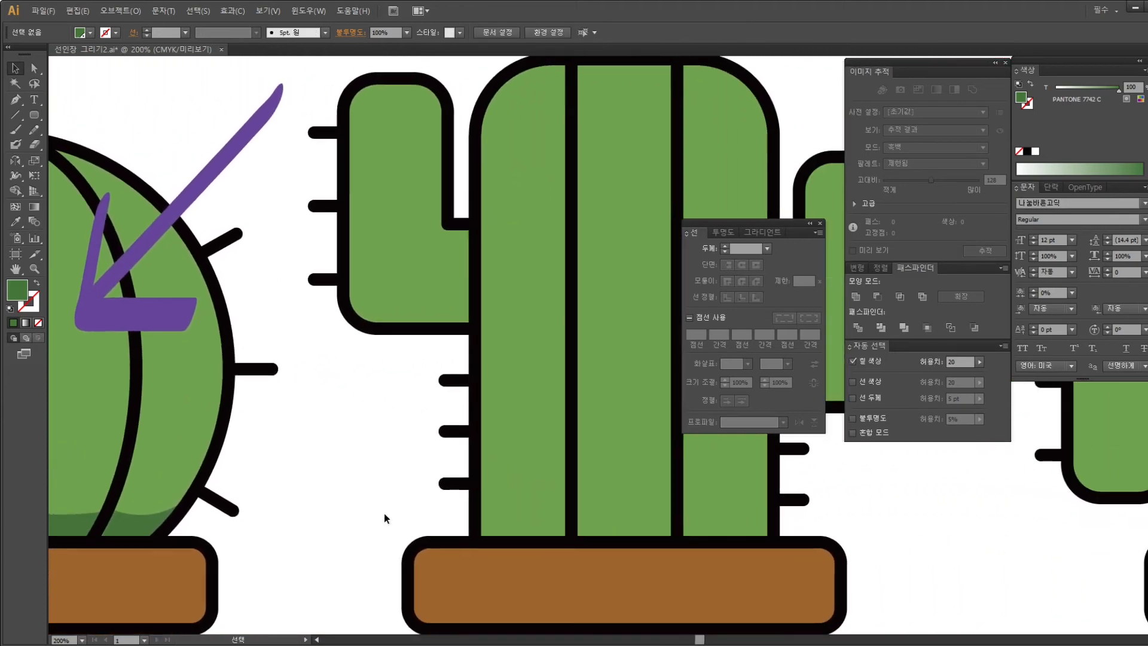
{"action": "key", "text": "ctrl+minus"}
{"action": "left_click_drag", "start_coordinate": [345, 480], "coordinate": [185, 528]}
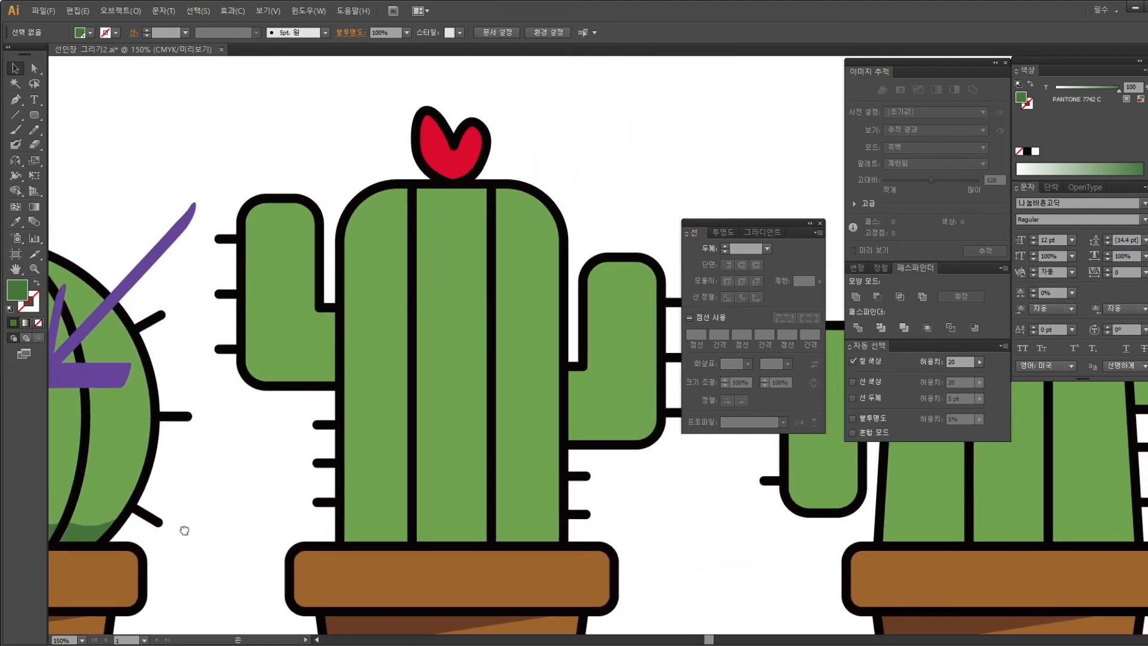
{"action": "left_click", "coordinate": [59, 382]}
{"action": "left_click_drag", "start_coordinate": [59, 382], "coordinate": [539, 291]}
{"action": "left_click", "coordinate": [694, 162]}
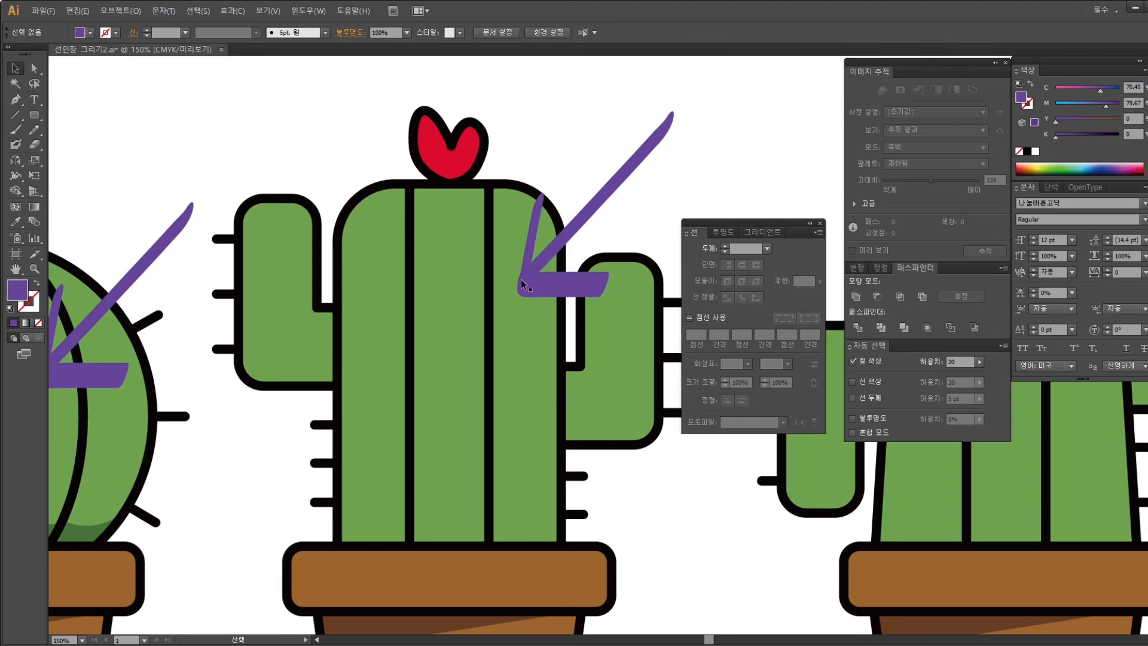
{"action": "left_click_drag", "start_coordinate": [584, 422], "coordinate": [498, 388]}
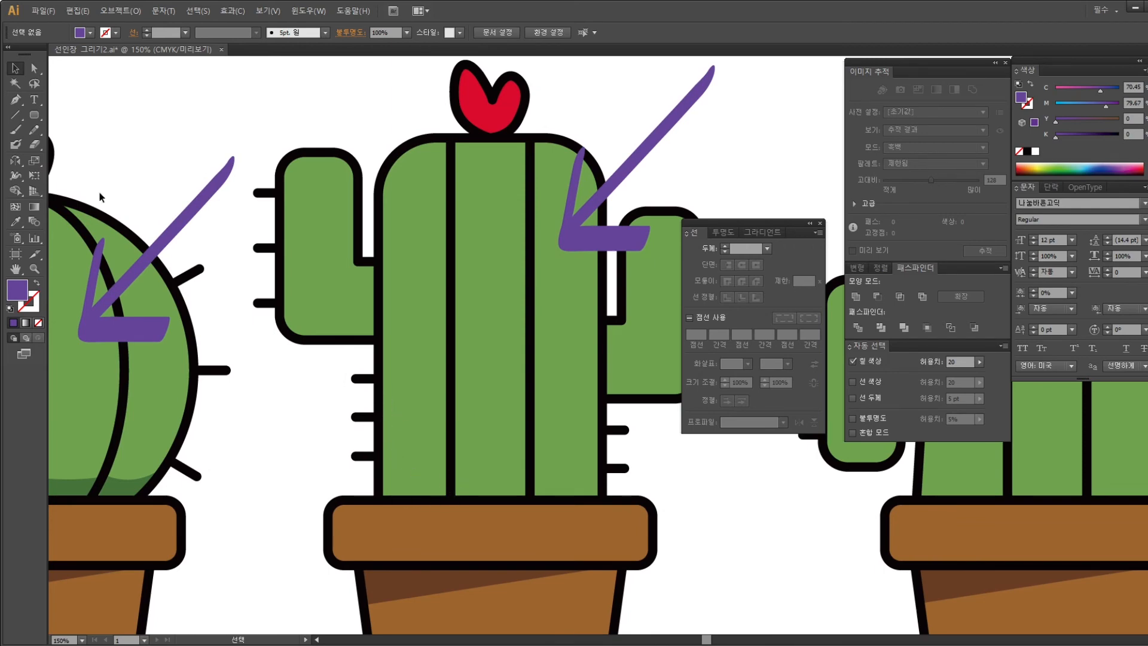
Draw a closed shadow shape with the Pen tool at the base of the columnar cactus's left section, with a concave curved upper edge
{"action": "left_click", "coordinate": [16, 100]}
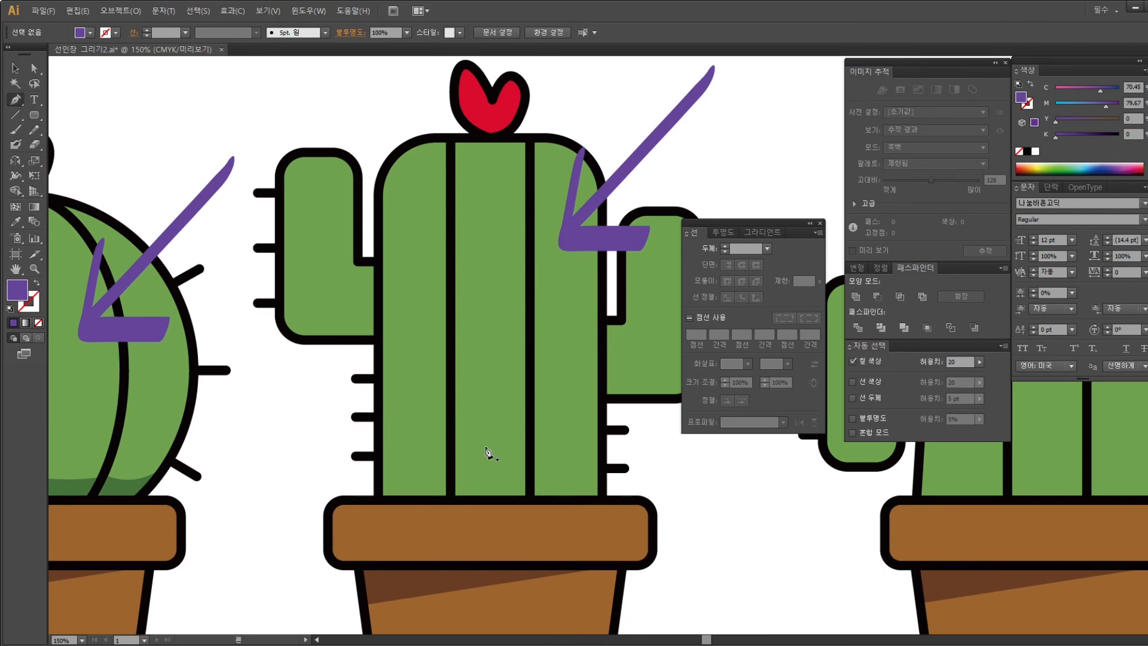
{"action": "left_click", "coordinate": [381, 421]}
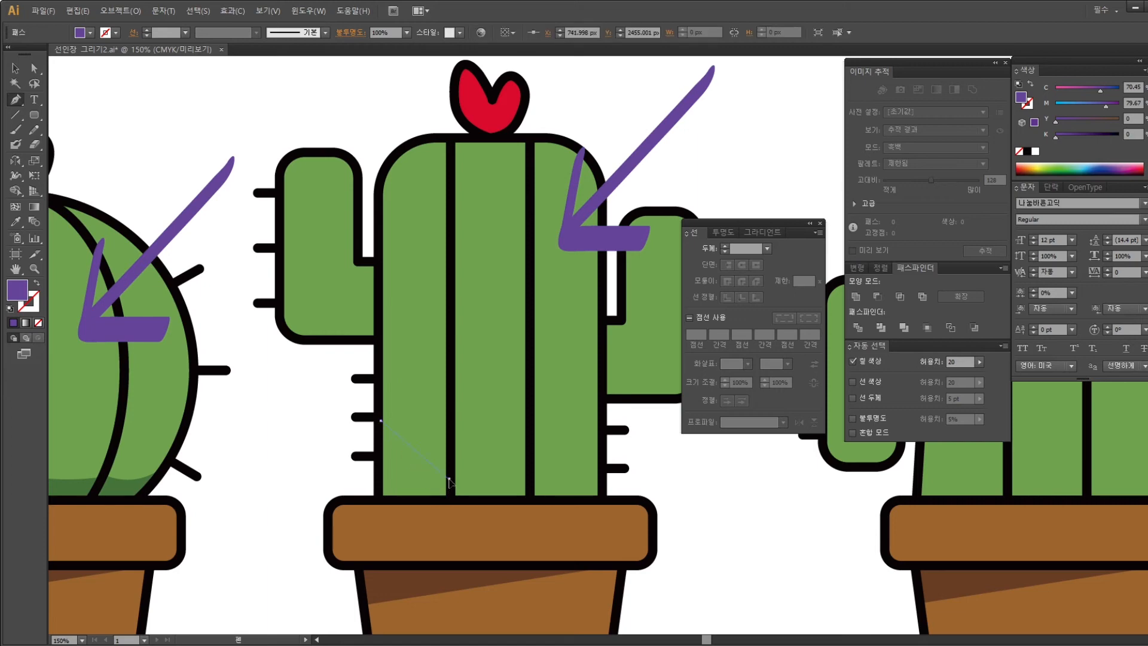
{"action": "left_click_drag", "start_coordinate": [501, 479], "coordinate": [504, 478]}
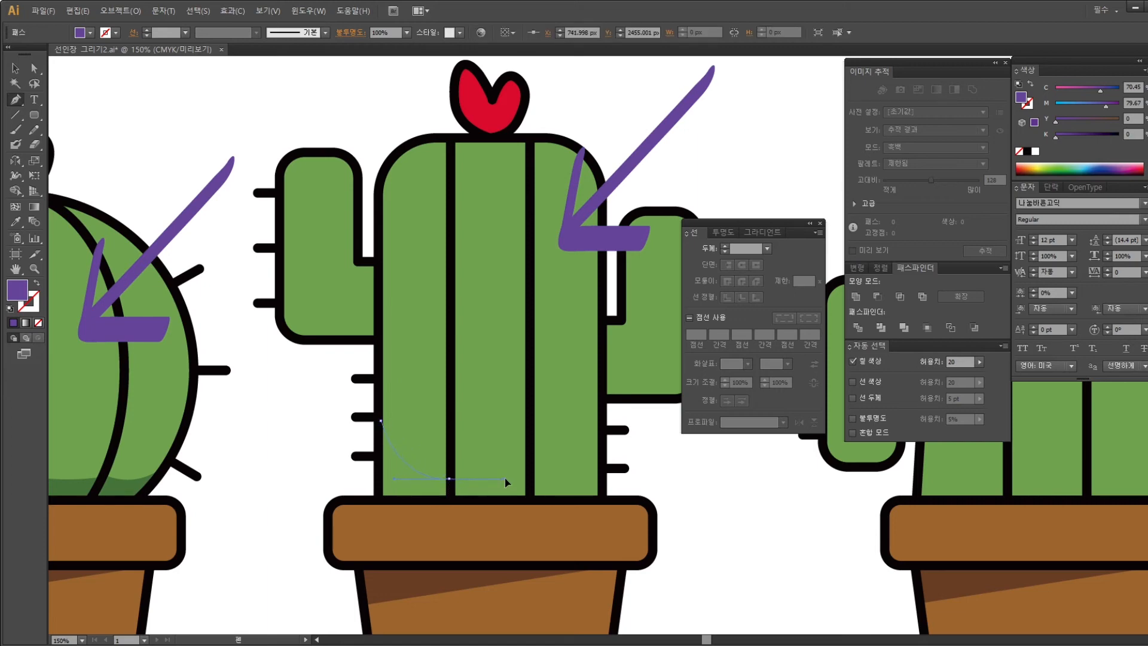
{"action": "left_click", "coordinate": [449, 478]}
{"action": "left_click", "coordinate": [449, 498]}
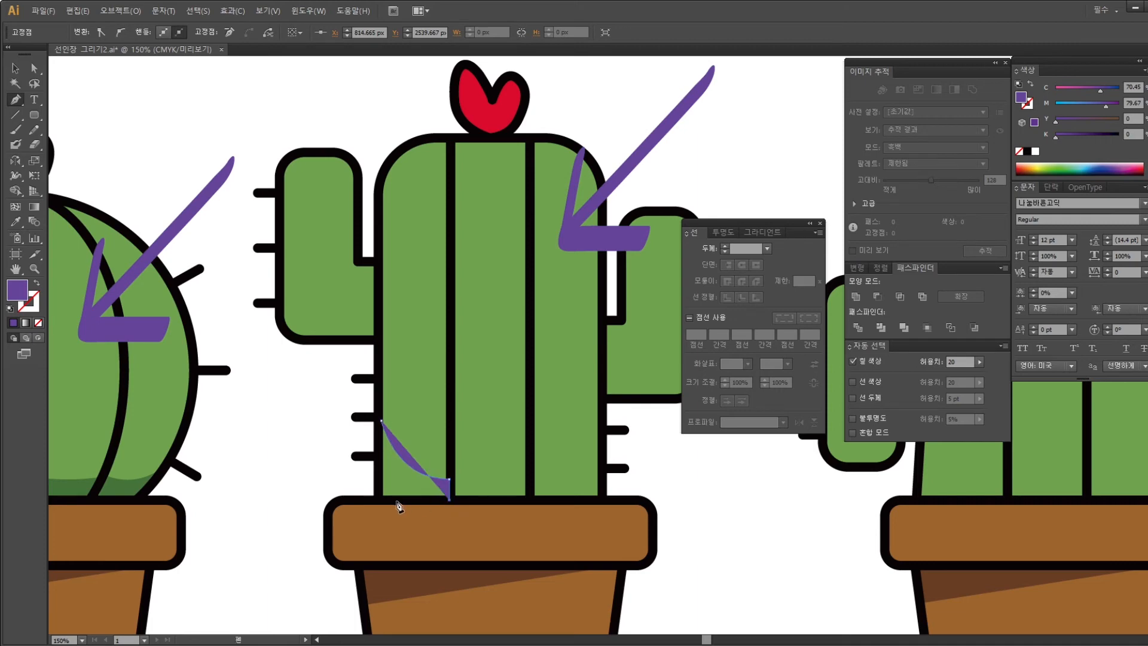
{"action": "left_click", "coordinate": [381, 498]}
{"action": "left_click", "coordinate": [382, 422]}
Recolour the purple shadow shape dark green by sampling the leftmost cactus's shadow with the Eyedropper
{"action": "left_click", "coordinate": [15, 221]}
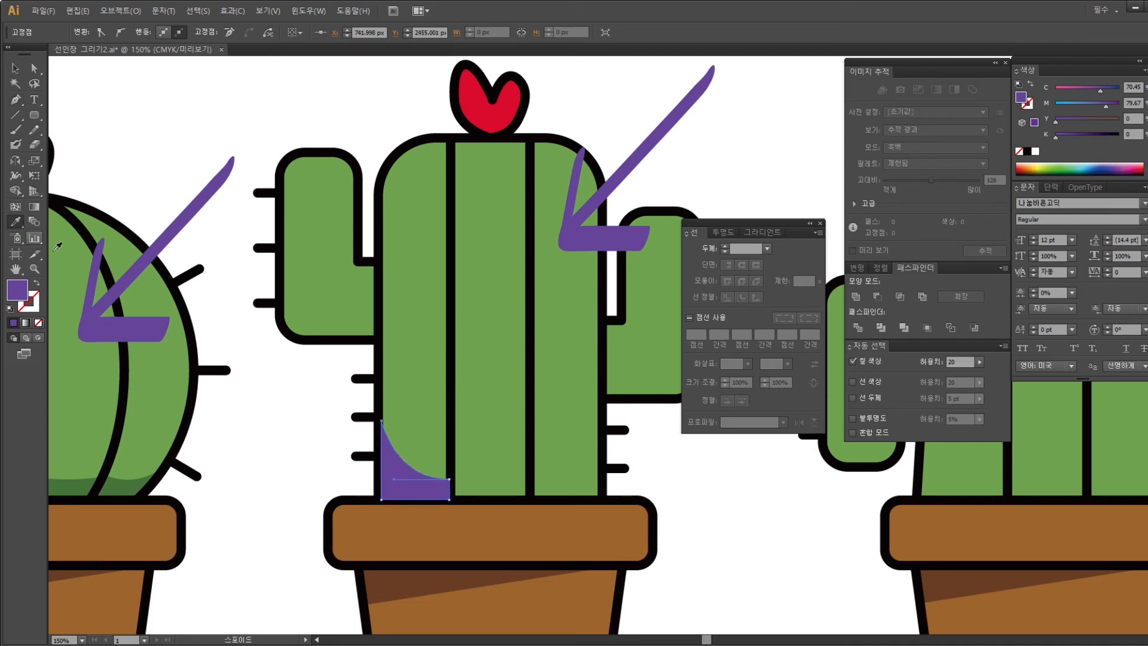
{"action": "left_click", "coordinate": [123, 476]}
{"action": "left_click", "coordinate": [16, 68]}
{"action": "left_click", "coordinate": [528, 469]}
Copy the dark green shadow into the columnar cactus's middle section and widen it to about 80 px
{"action": "scroll", "coordinate": [529, 469], "scroll_direction": "down", "scroll_amount": 1}
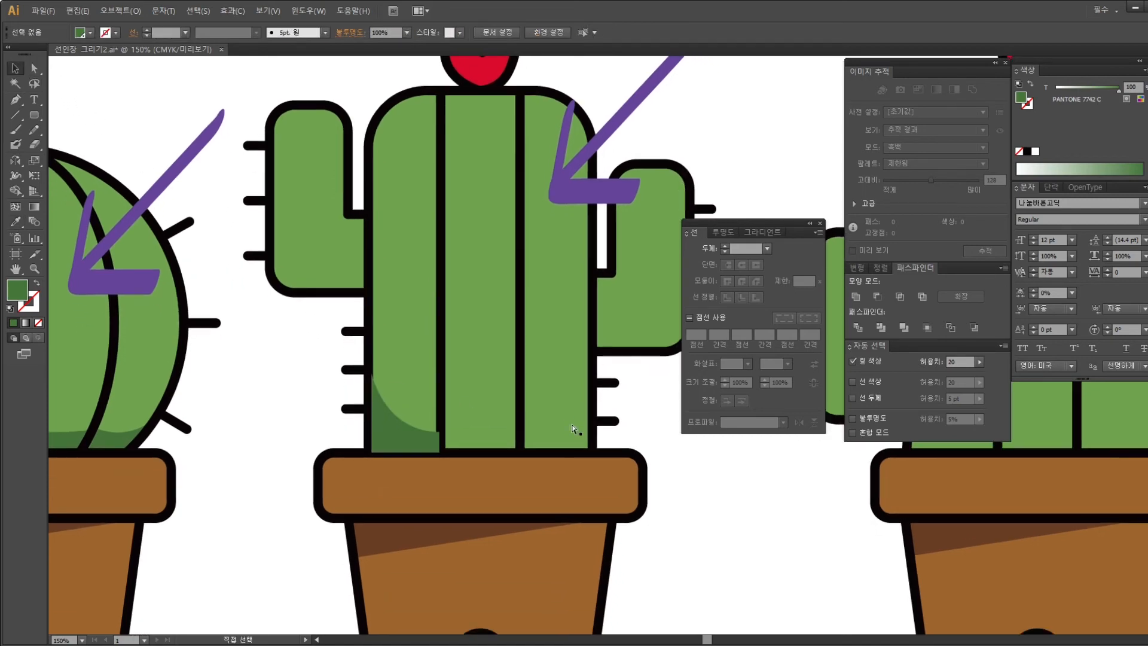
{"action": "scroll", "coordinate": [572, 429], "scroll_direction": "up", "scroll_amount": 2}
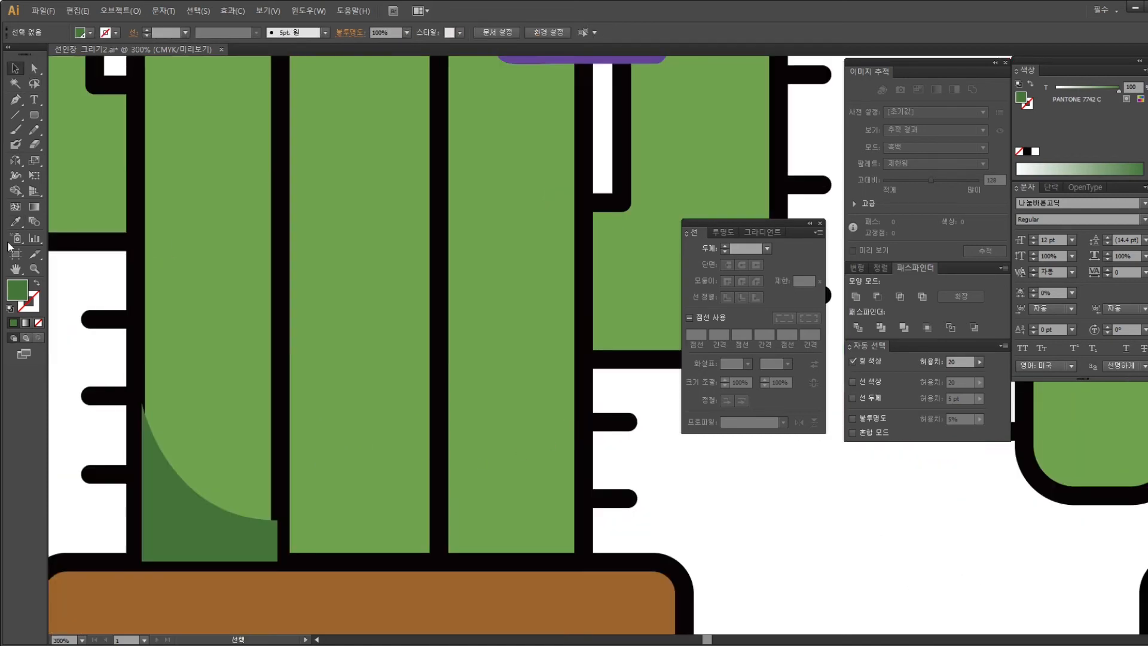
{"action": "left_click", "coordinate": [16, 99]}
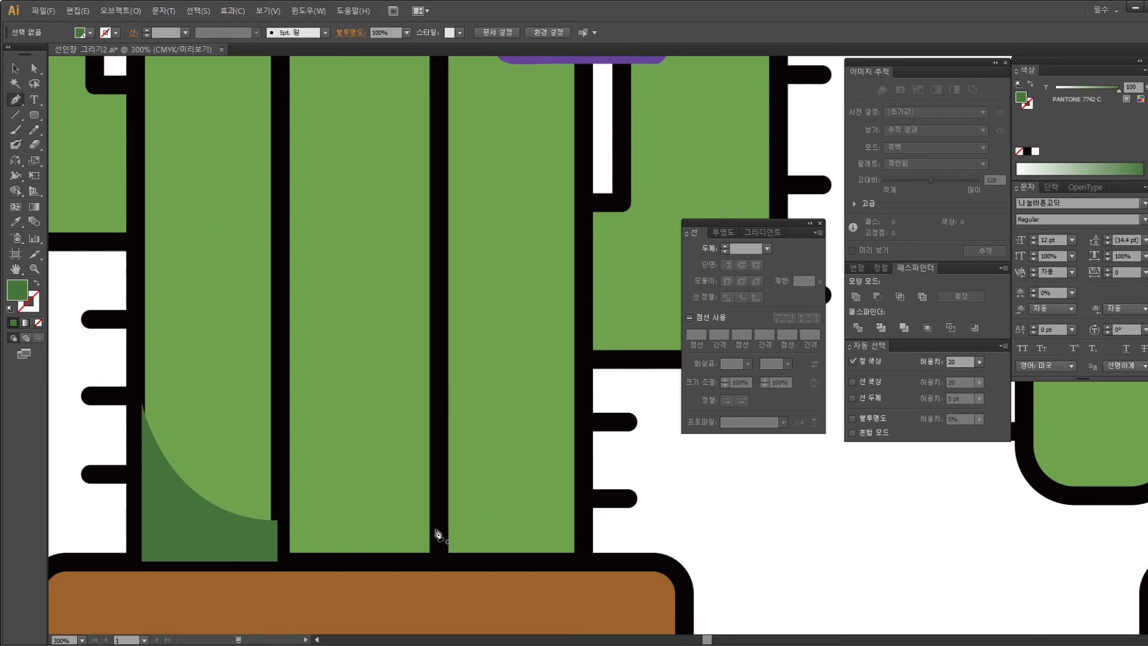
{"action": "left_click", "coordinate": [16, 68]}
{"action": "left_click", "coordinate": [256, 548]}
{"action": "left_click_drag", "start_coordinate": [255, 549], "coordinate": [379, 548]}
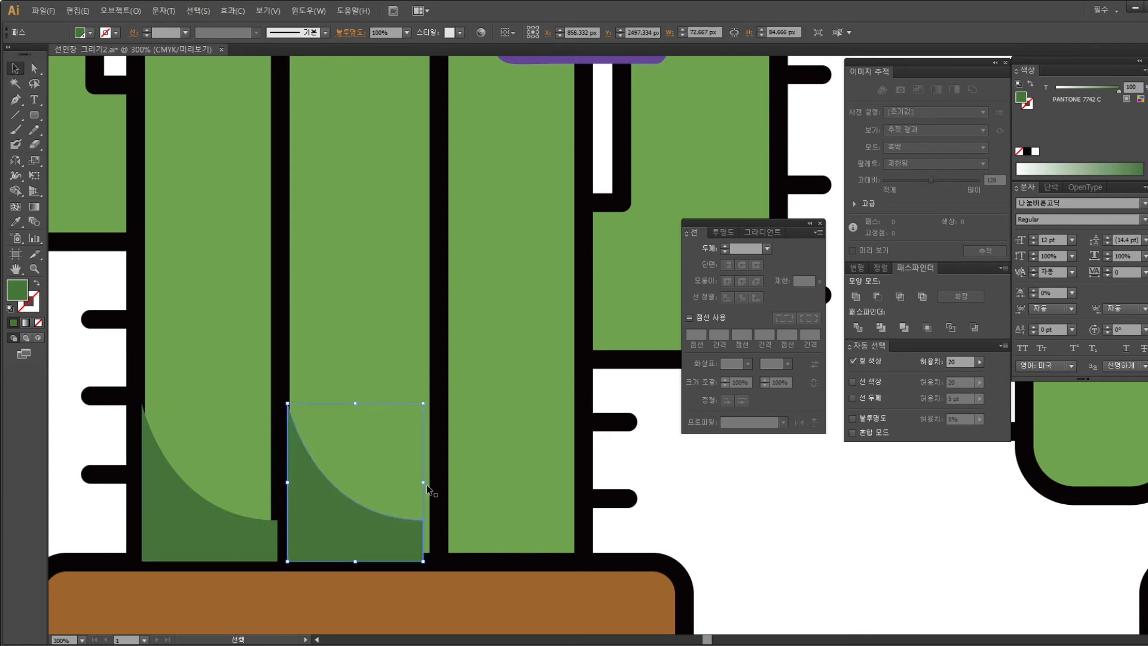
{"action": "left_click_drag", "start_coordinate": [424, 482], "coordinate": [345, 496]}
Copy the middle shadow into the columnar cactus's right section and narrow it to fit within the outline
{"action": "left_click_drag", "start_coordinate": [285, 526], "coordinate": [434, 526]}
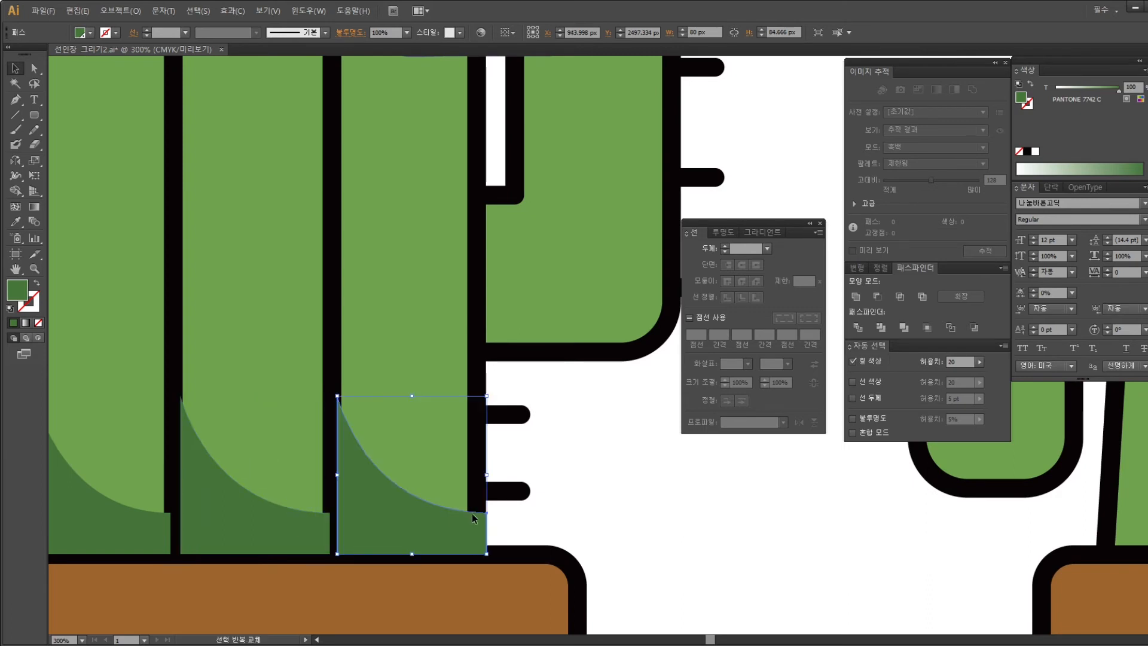
{"action": "left_click_drag", "start_coordinate": [485, 478], "coordinate": [474, 478]}
{"action": "left_click", "coordinate": [510, 520]}
{"action": "scroll", "coordinate": [510, 520], "scroll_direction": "left", "scroll_amount": 5}
{"action": "scroll", "coordinate": [546, 500], "scroll_direction": "up", "scroll_amount": 1}
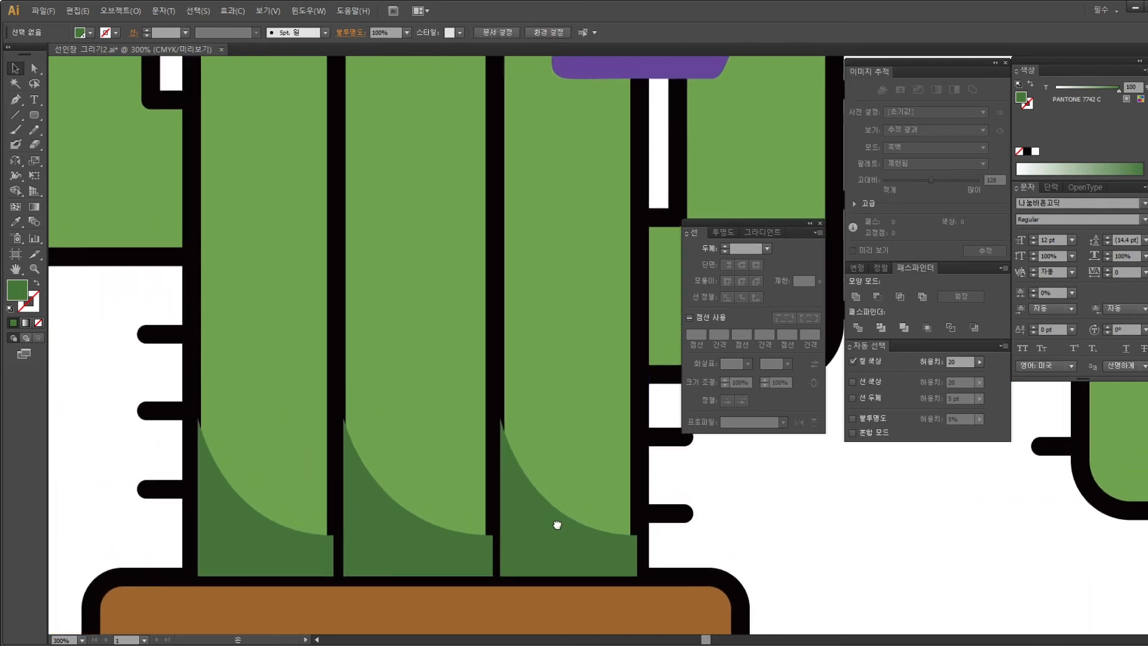
Move the columnar cactus's green body aside twice, undoing each move
{"action": "left_click", "coordinate": [532, 345]}
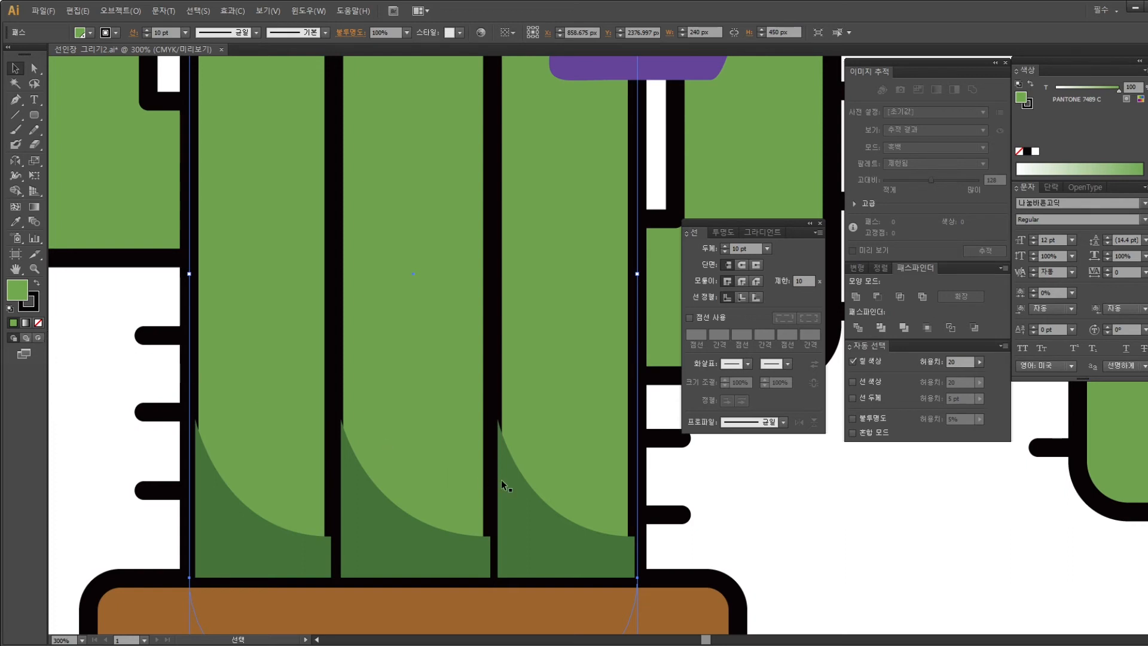
{"action": "left_click", "coordinate": [709, 485]}
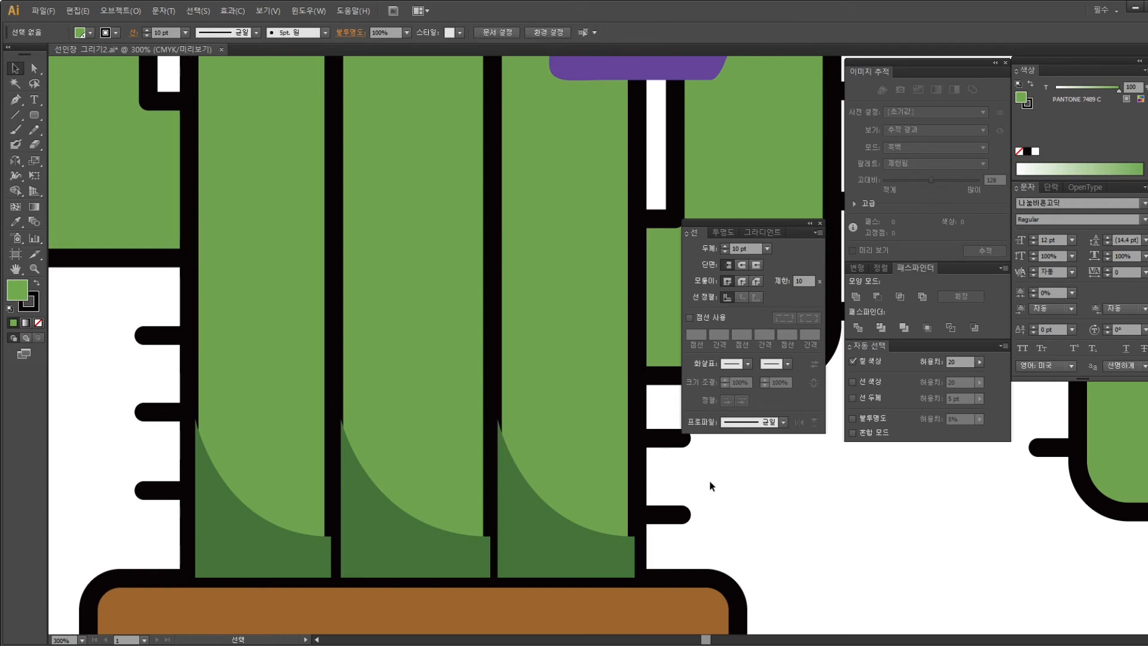
{"action": "left_click", "coordinate": [638, 434]}
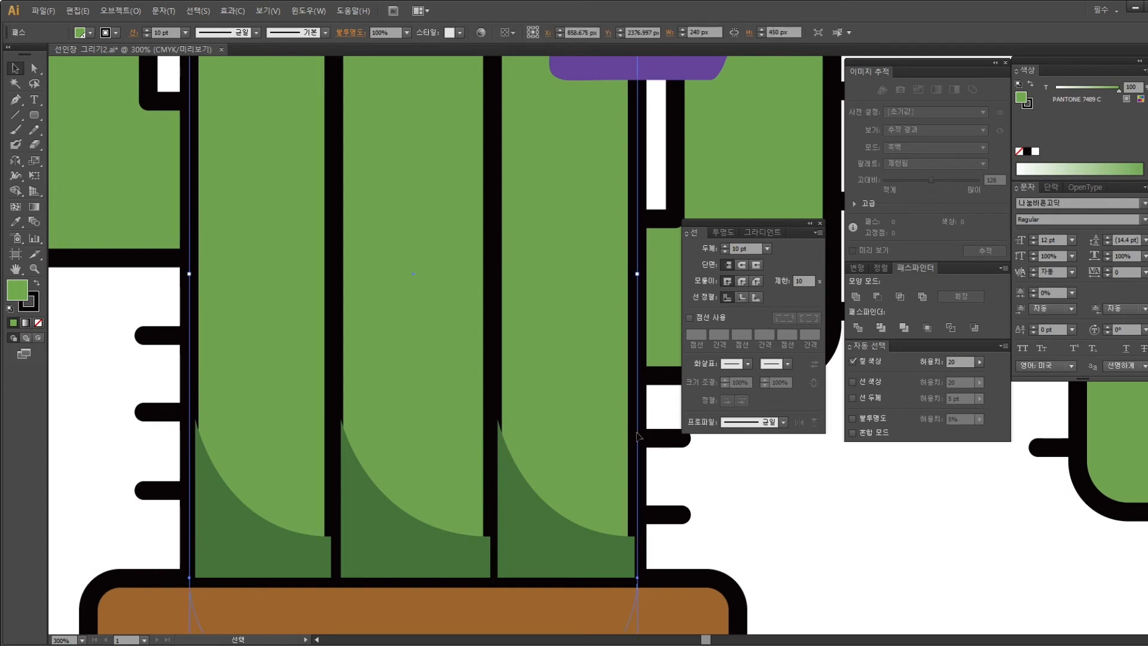
{"action": "key", "text": "a"}
{"action": "key", "text": "v"}
{"action": "left_click_drag", "start_coordinate": [637, 436], "coordinate": [471, 425]}
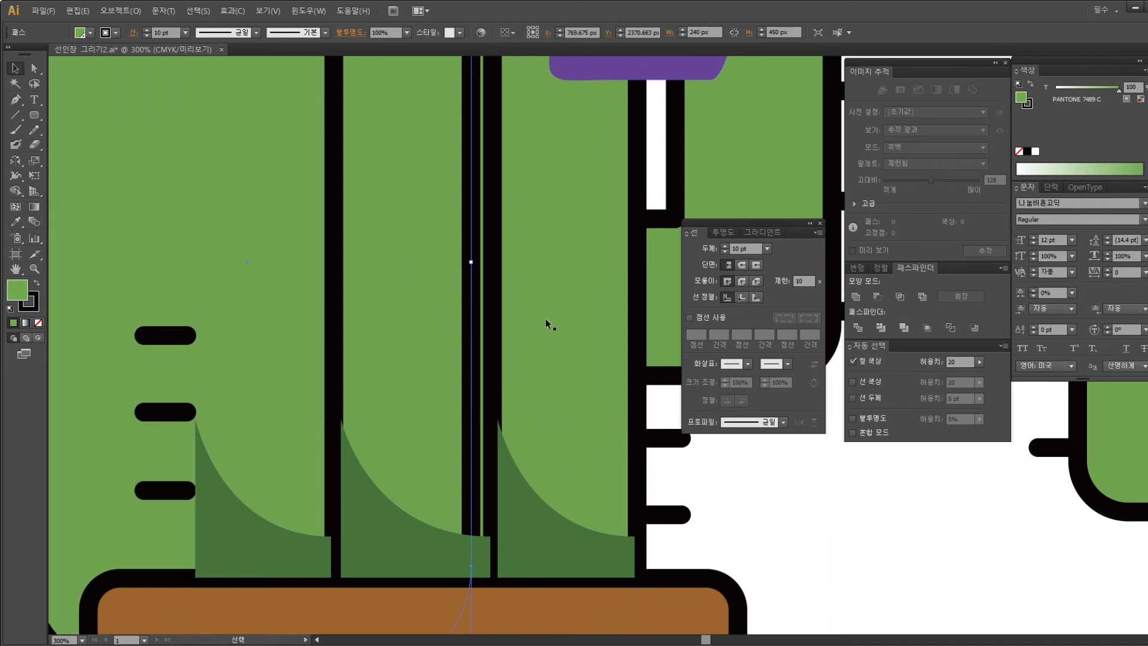
{"action": "key", "text": "ctrl+minus"}
{"action": "key", "text": "ctrl+minus"}
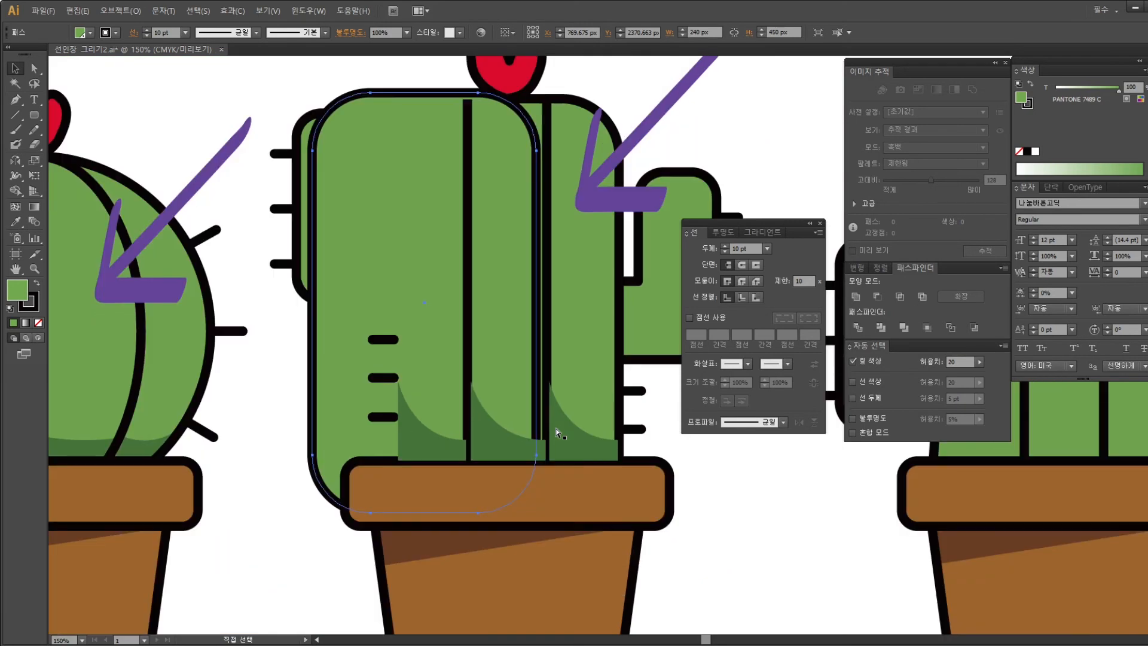
{"action": "key", "text": "ctrl+z"}
{"action": "left_click_drag", "start_coordinate": [586, 382], "coordinate": [302, 369]}
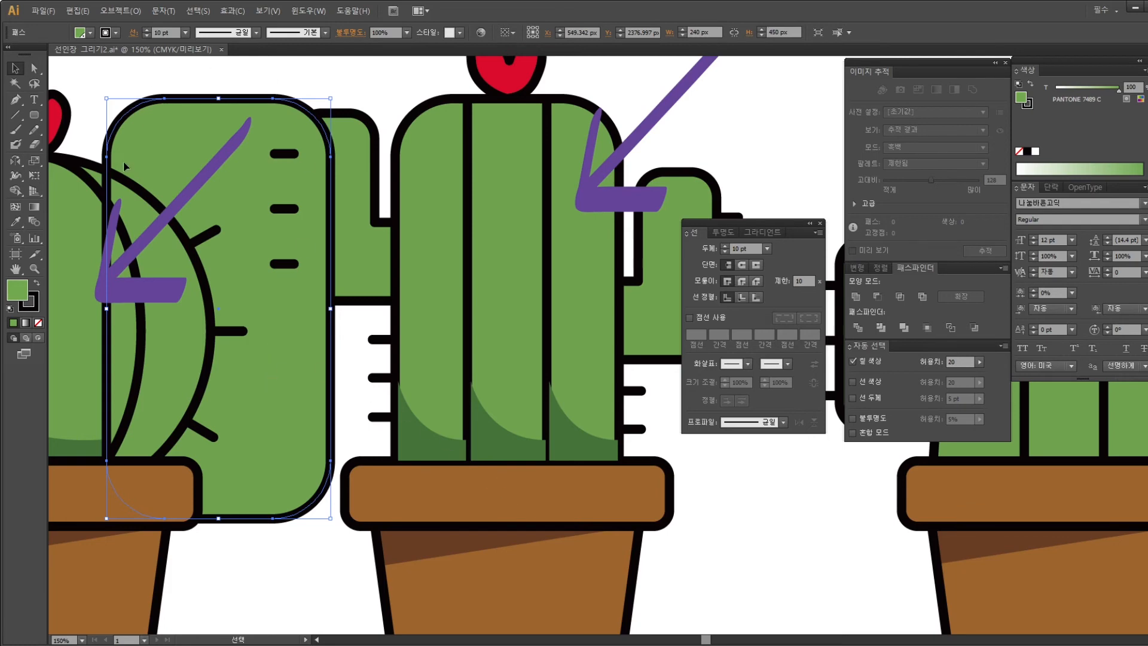
{"action": "key", "text": "ctrl+z"}
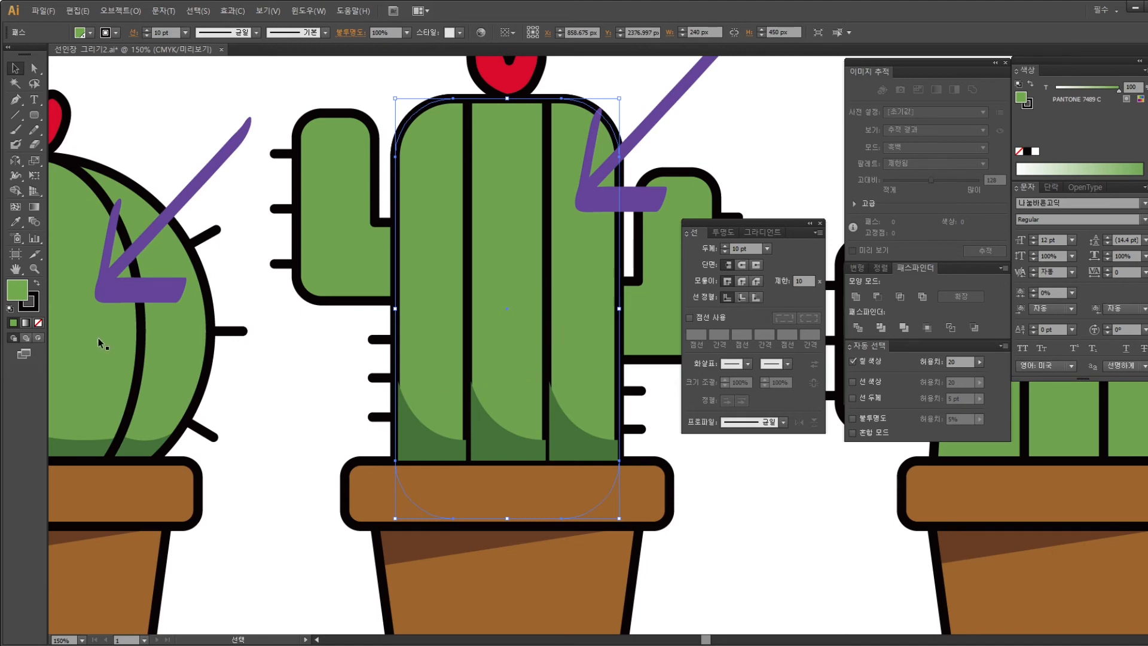
Duplicate the columnar cactus's body in place, leaving the front copy without a stroke and the one behind it without a fill
{"action": "left_click", "coordinate": [28, 303]}
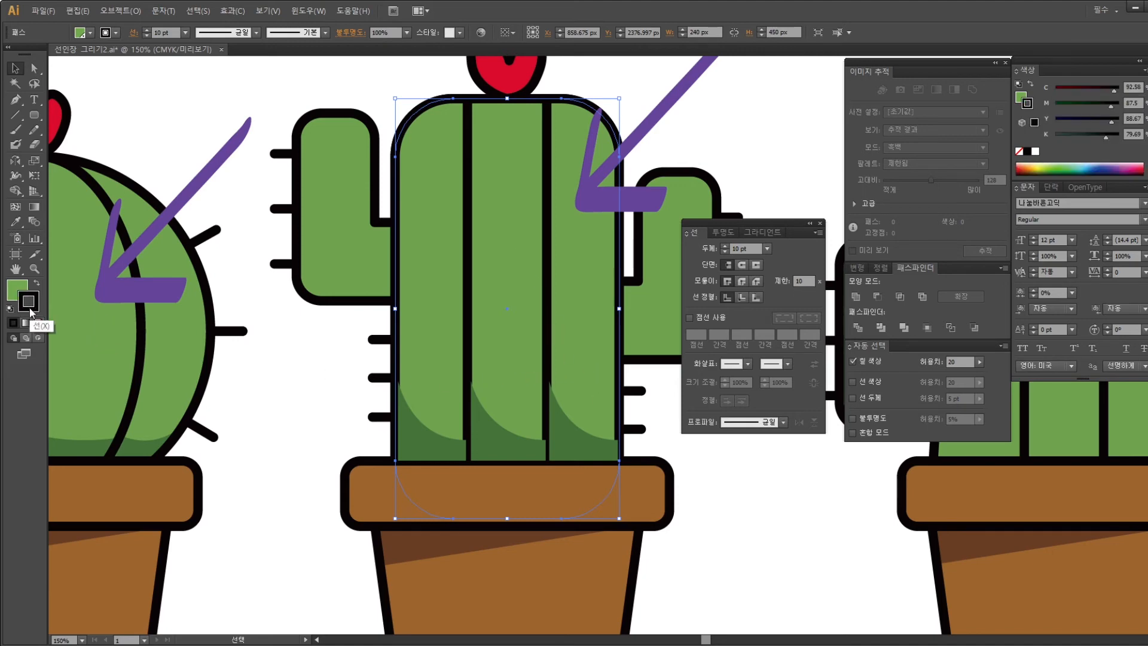
{"action": "left_click", "coordinate": [38, 323]}
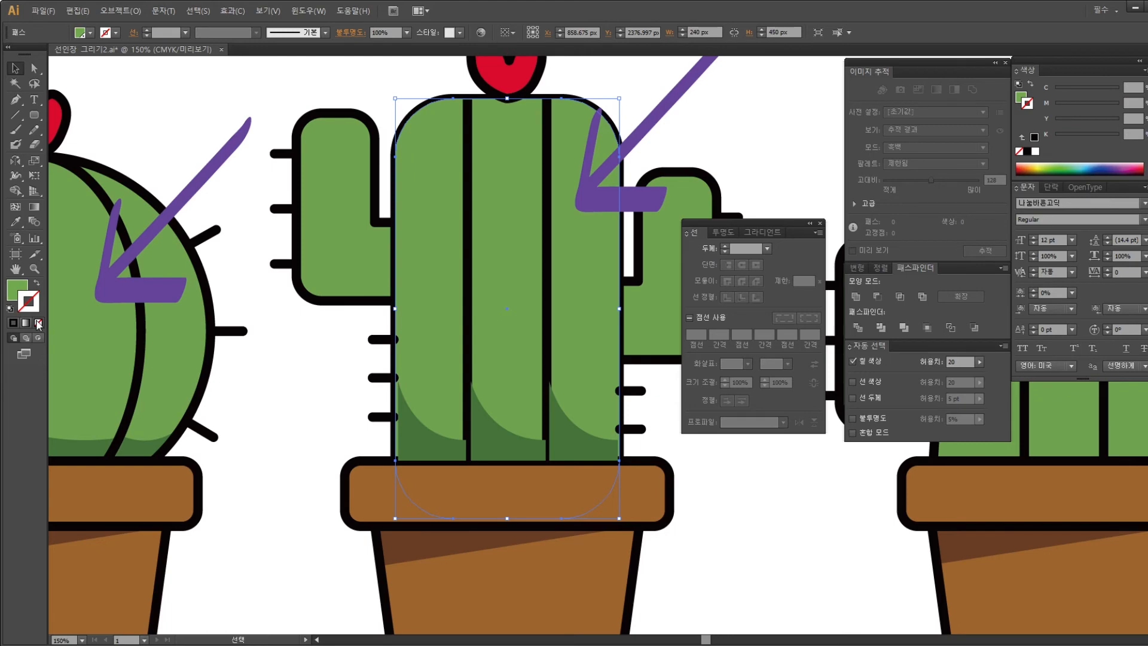
{"action": "left_click", "coordinate": [690, 450]}
{"action": "left_click_drag", "start_coordinate": [589, 402], "coordinate": [473, 405]}
{"action": "left_click", "coordinate": [497, 378]}
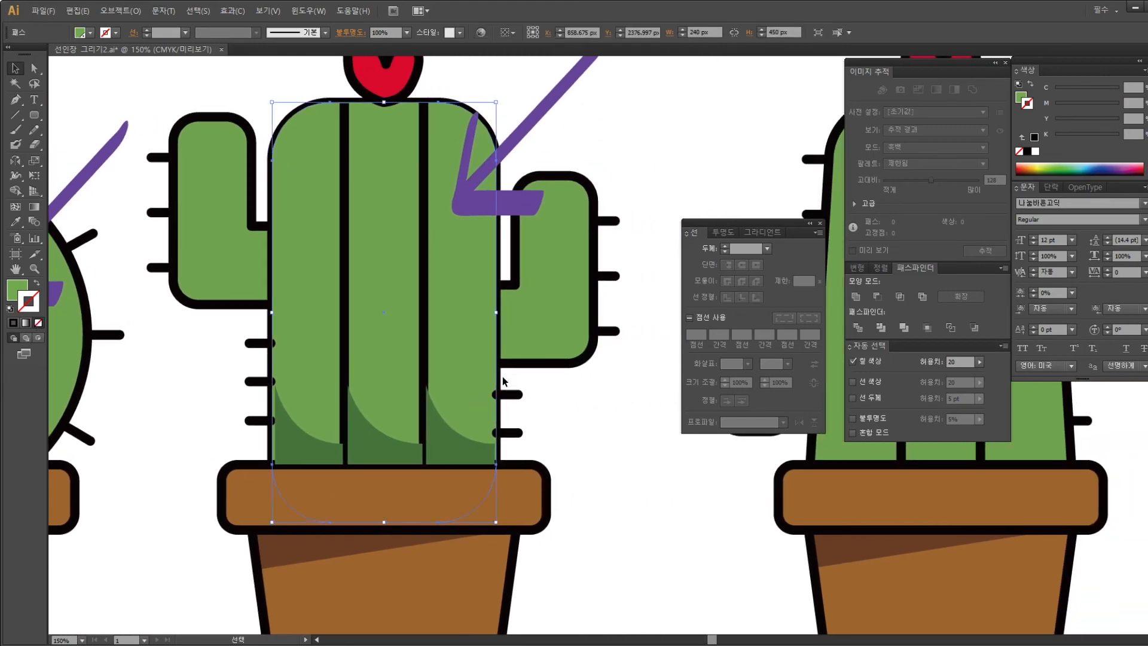
{"action": "key", "text": "ctrl+z"}
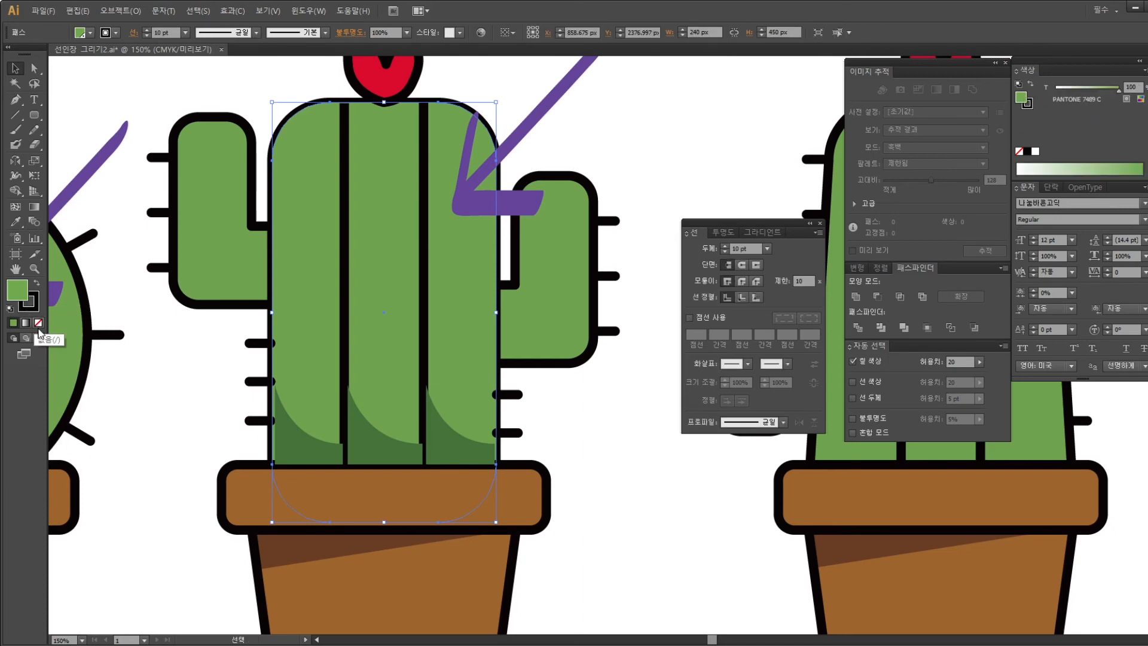
{"action": "left_click", "coordinate": [38, 324]}
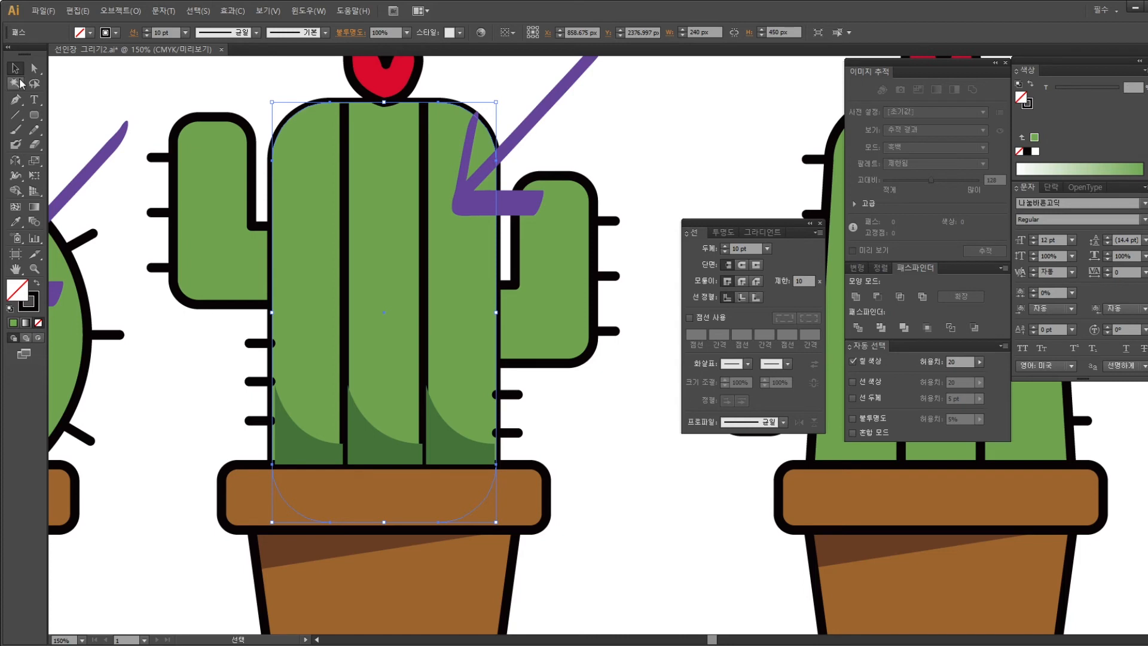
Send the columnar cactus's stroke-free body and its three dark green shadows to the back, behind the black outlines
{"action": "left_click", "coordinate": [472, 427], "text": "shift"}
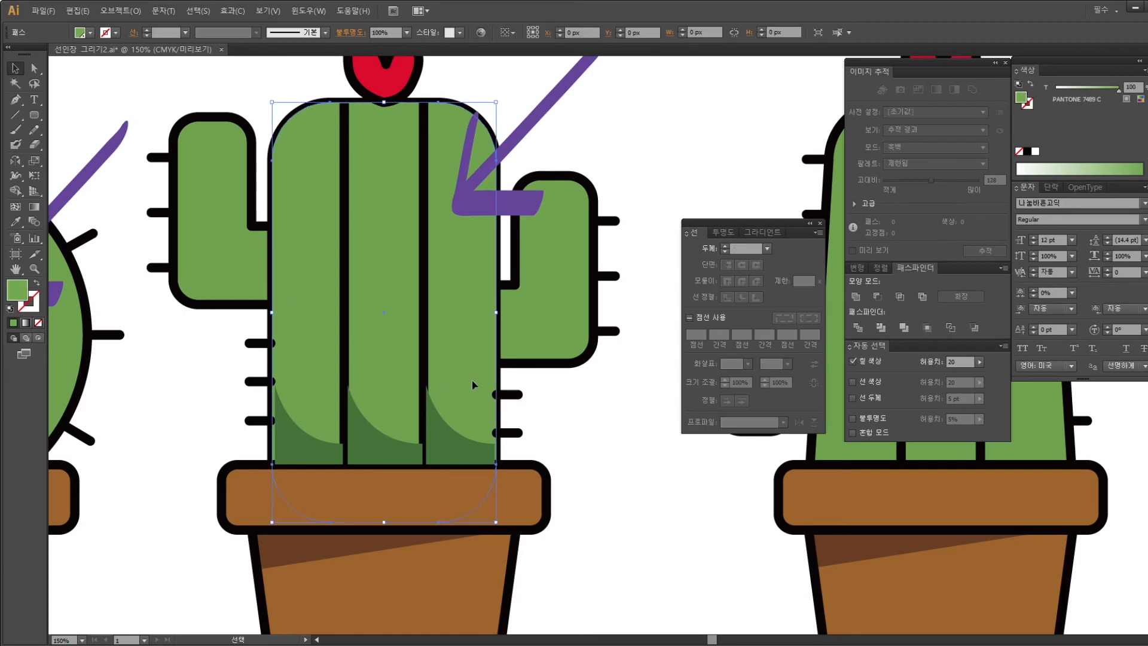
{"action": "left_click", "coordinate": [371, 440], "text": "shift"}
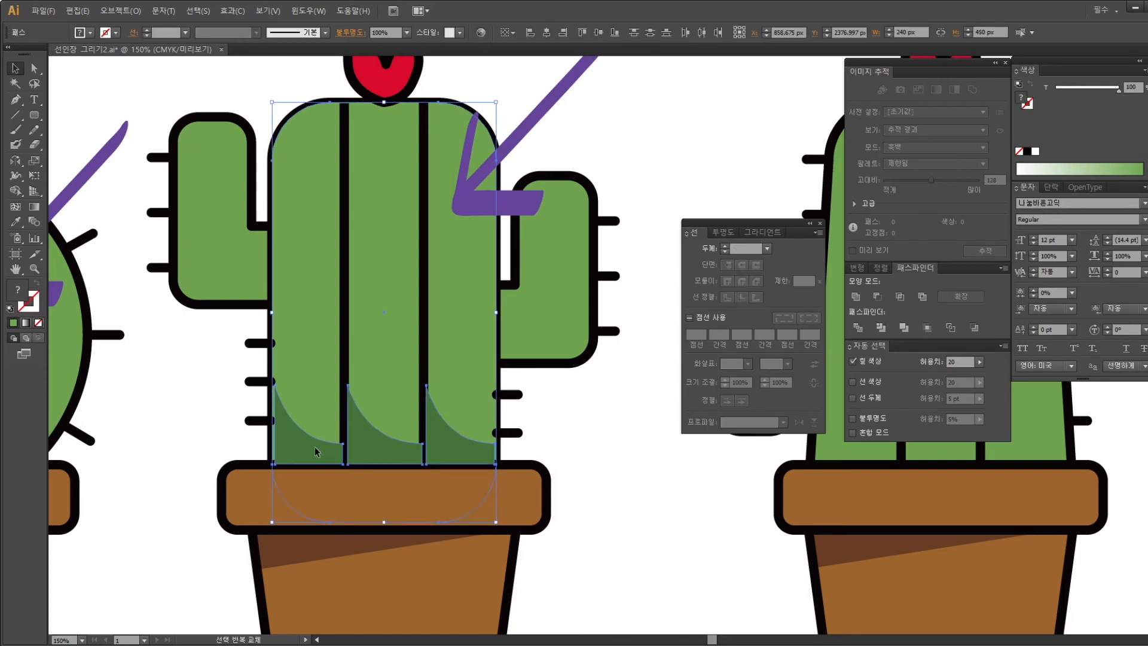
{"action": "key", "text": "ctrl+plus"}
{"action": "key", "text": "ctrl+plus"}
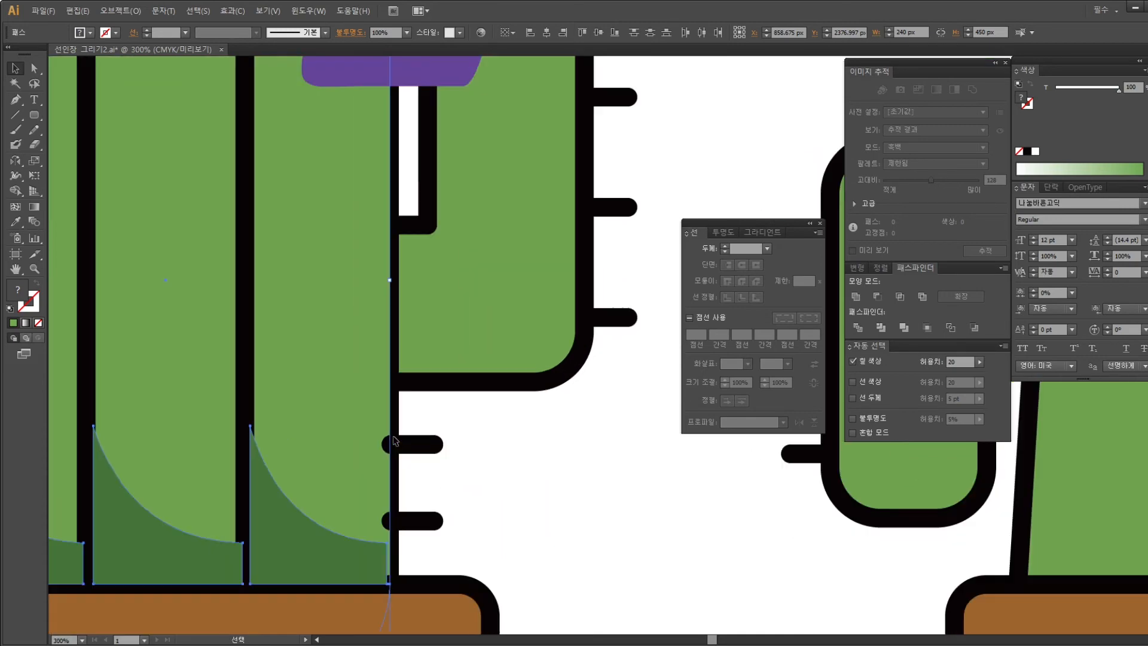
{"action": "left_click_drag", "start_coordinate": [361, 430], "coordinate": [551, 419]}
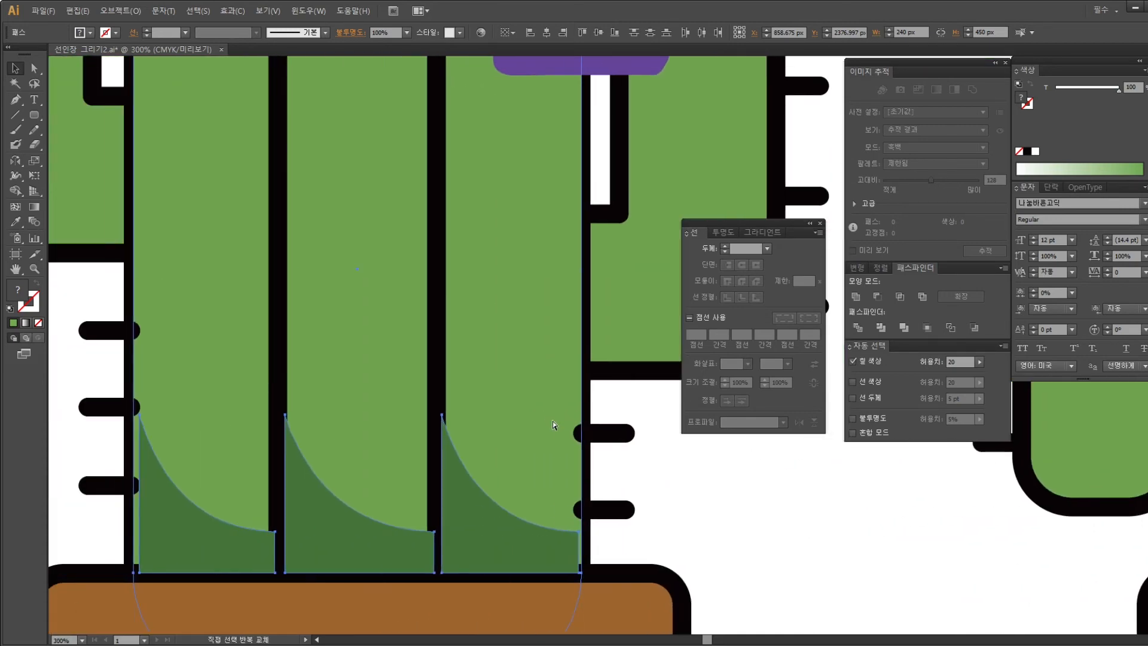
{"action": "key", "text": "ctrl+shift+bracketleft"}
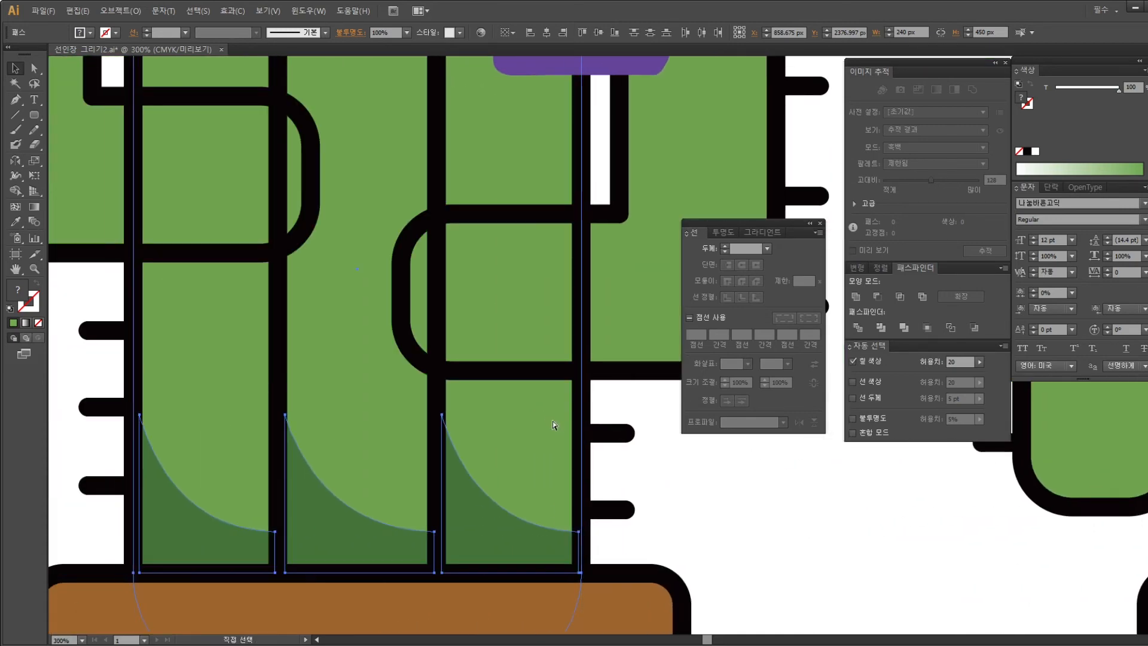
{"action": "key", "text": "ctrl+minus"}
{"action": "left_click_drag", "start_coordinate": [550, 418], "coordinate": [532, 481]}
{"action": "left_click", "coordinate": [673, 515]}
{"action": "left_click", "coordinate": [623, 382]}
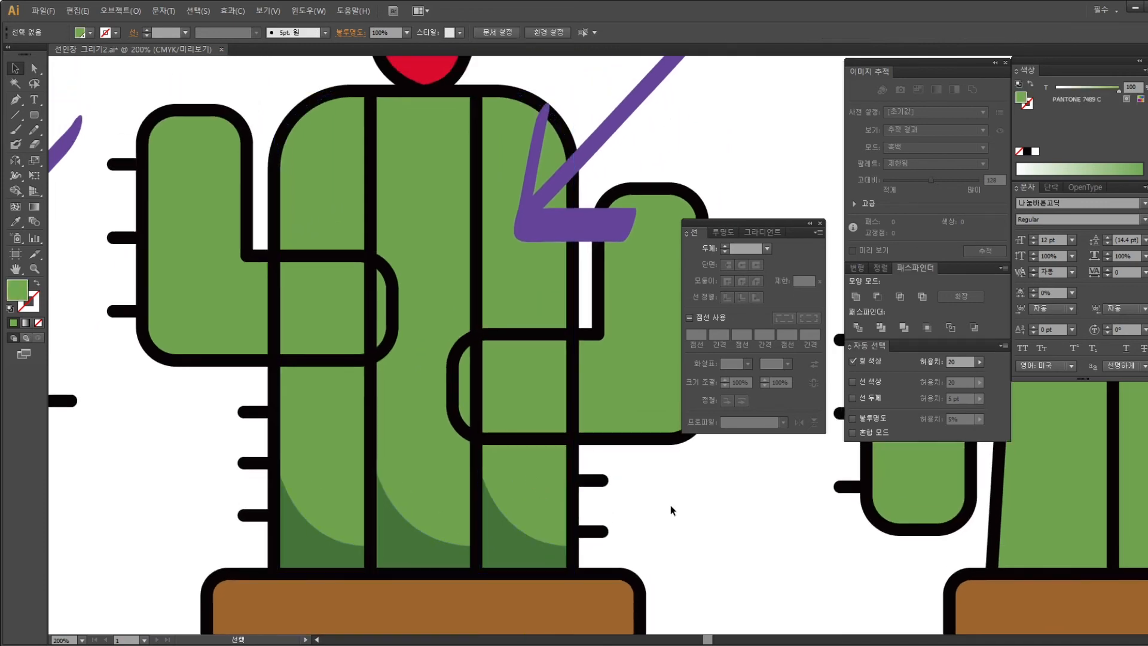
Send both side arms of the columnar cactus behind its body
{"action": "left_click", "coordinate": [220, 304], "text": "shift"}
{"action": "key", "text": "v"}
{"action": "left_click", "coordinate": [204, 516]}
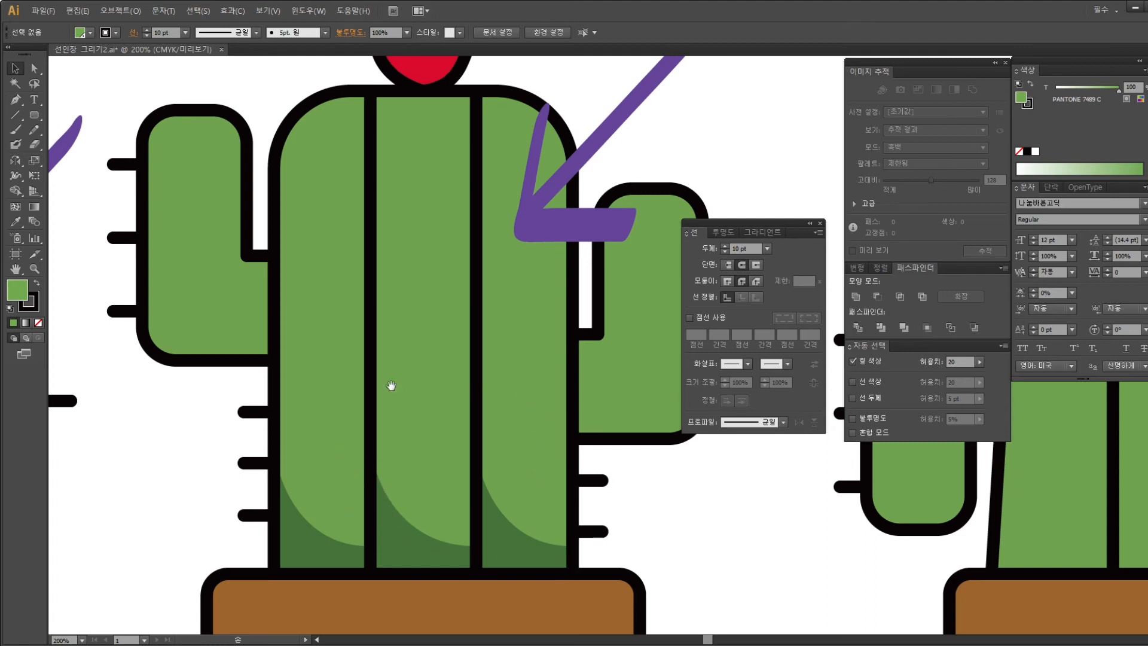
Draw the inner edge of an L-shaped shadow on the left arm with the Pen tool, rounding its corner
{"action": "scroll", "coordinate": [289, 405], "scroll_direction": "up", "scroll_amount": 2}
{"action": "scroll", "coordinate": [290, 404], "scroll_direction": "left", "scroll_amount": 3}
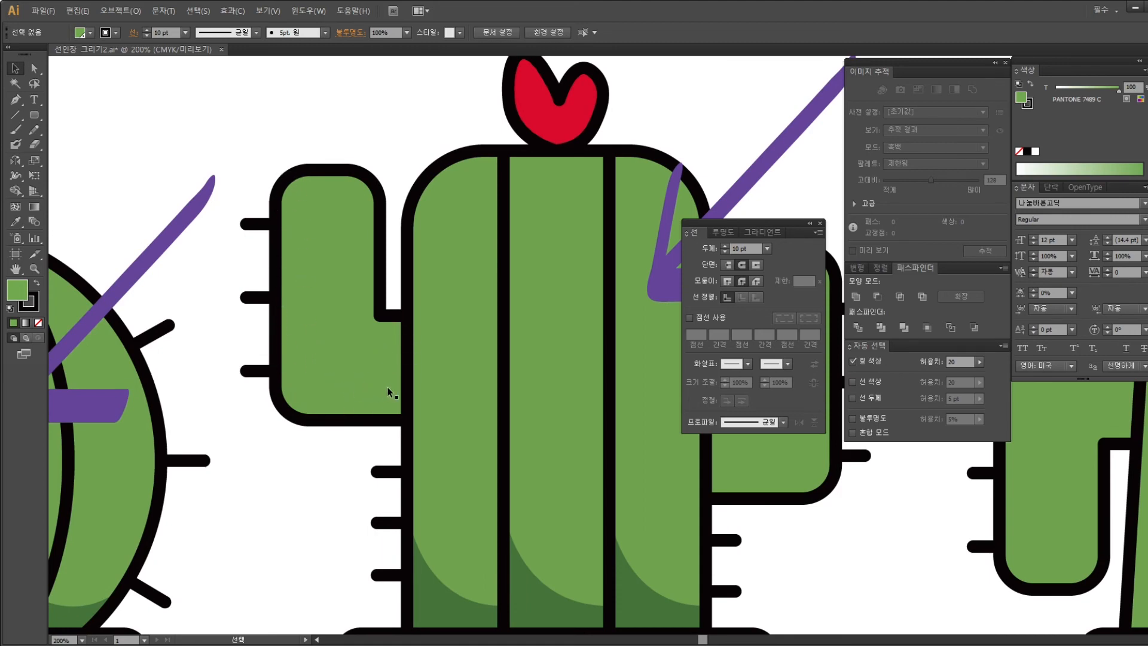
{"action": "left_click", "coordinate": [18, 103]}
{"action": "left_click", "coordinate": [301, 175]}
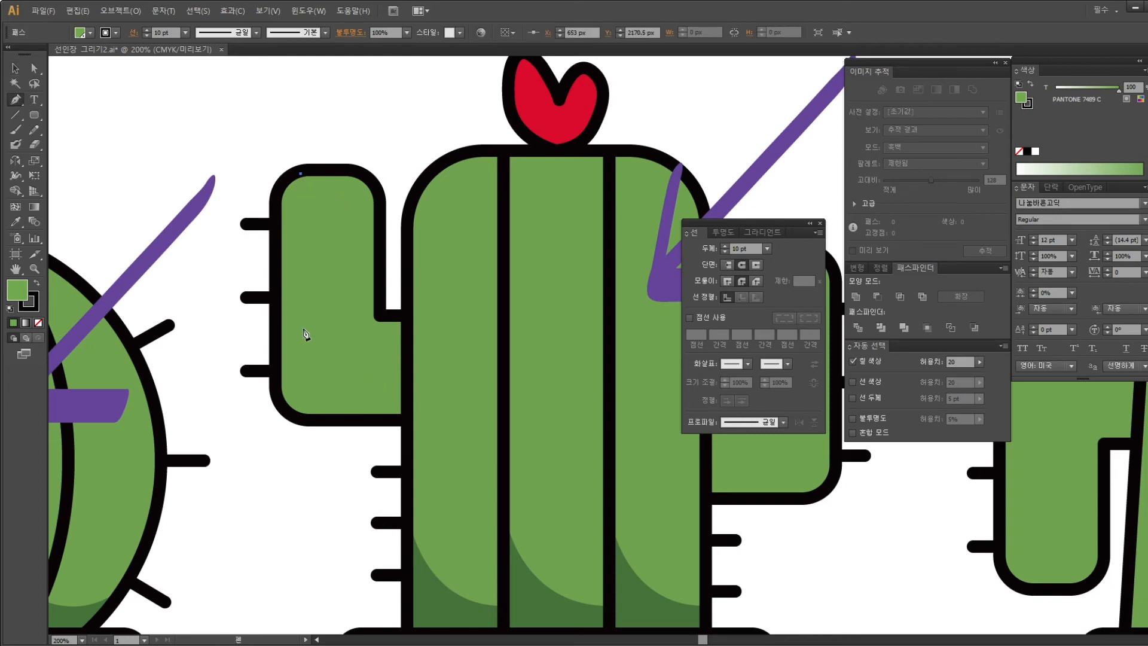
{"action": "left_click", "coordinate": [300, 351]}
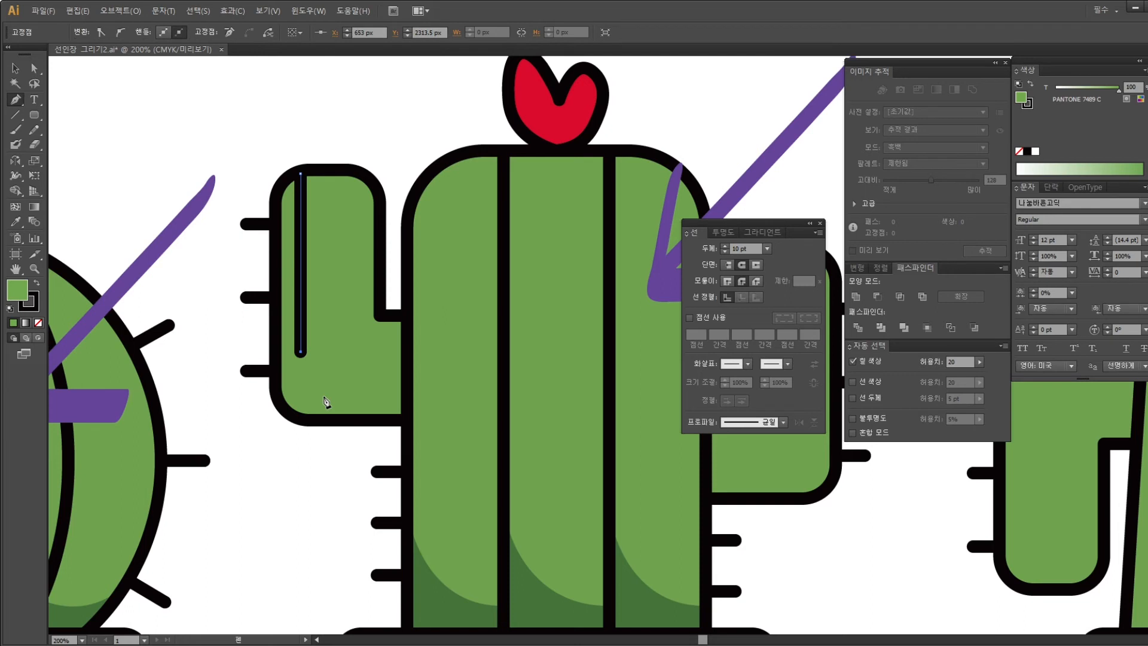
{"action": "left_click_drag", "start_coordinate": [330, 389], "coordinate": [361, 389]}
{"action": "left_click", "coordinate": [330, 390]}
{"action": "left_click", "coordinate": [407, 389]}
{"action": "left_click", "coordinate": [407, 418]}
Close the left arm's shadow along the arm's outer edge and give it the body shadows' dark green fill without a stroke
{"action": "left_click", "coordinate": [297, 428], "text": "ctrl"}
{"action": "left_click", "coordinate": [305, 418]}
{"action": "left_click_drag", "start_coordinate": [275, 374], "coordinate": [275, 329]}
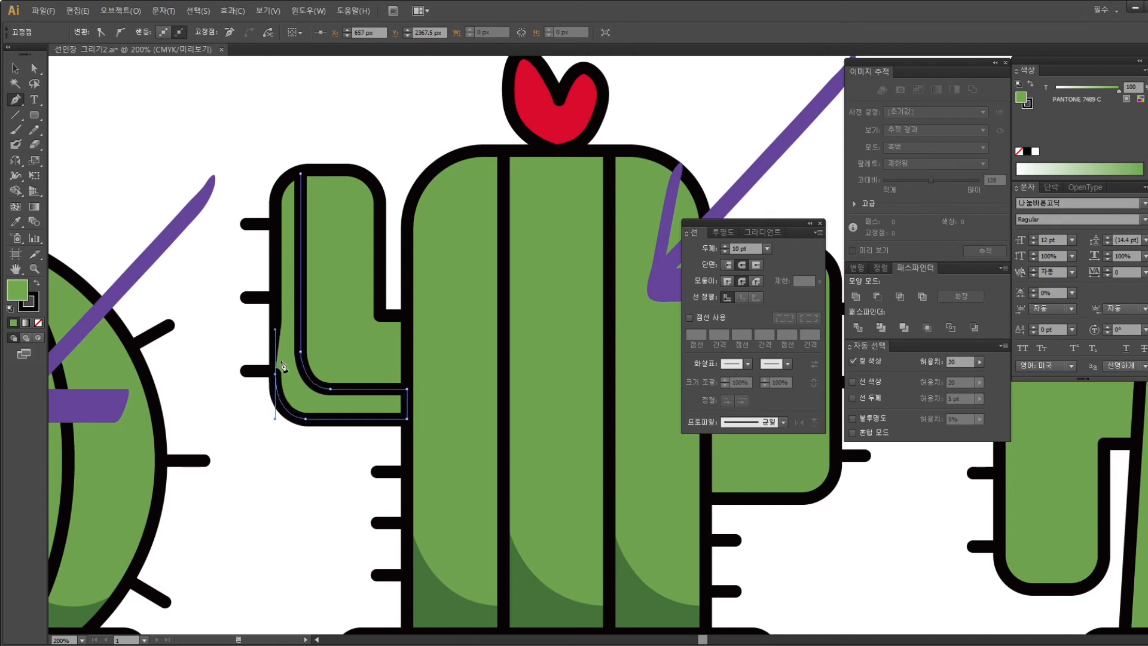
{"action": "left_click", "coordinate": [276, 199]}
{"action": "left_click_drag", "start_coordinate": [301, 174], "coordinate": [326, 179]}
{"action": "left_click", "coordinate": [16, 221]}
{"action": "left_click", "coordinate": [437, 602]}
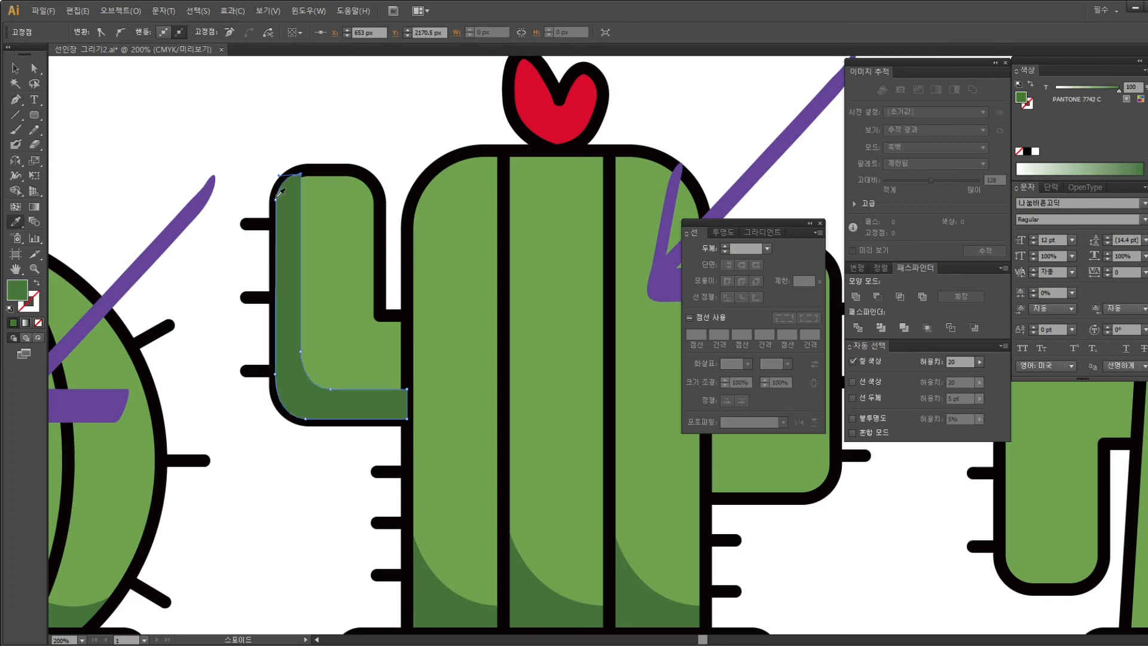
Draw the curved inner edge of a dark green shadow along the lower part of the right arm with the Pen tool
{"action": "left_click", "coordinate": [15, 68]}
{"action": "left_click_drag", "start_coordinate": [465, 331], "coordinate": [277, 293]}
{"action": "key", "text": "p"}
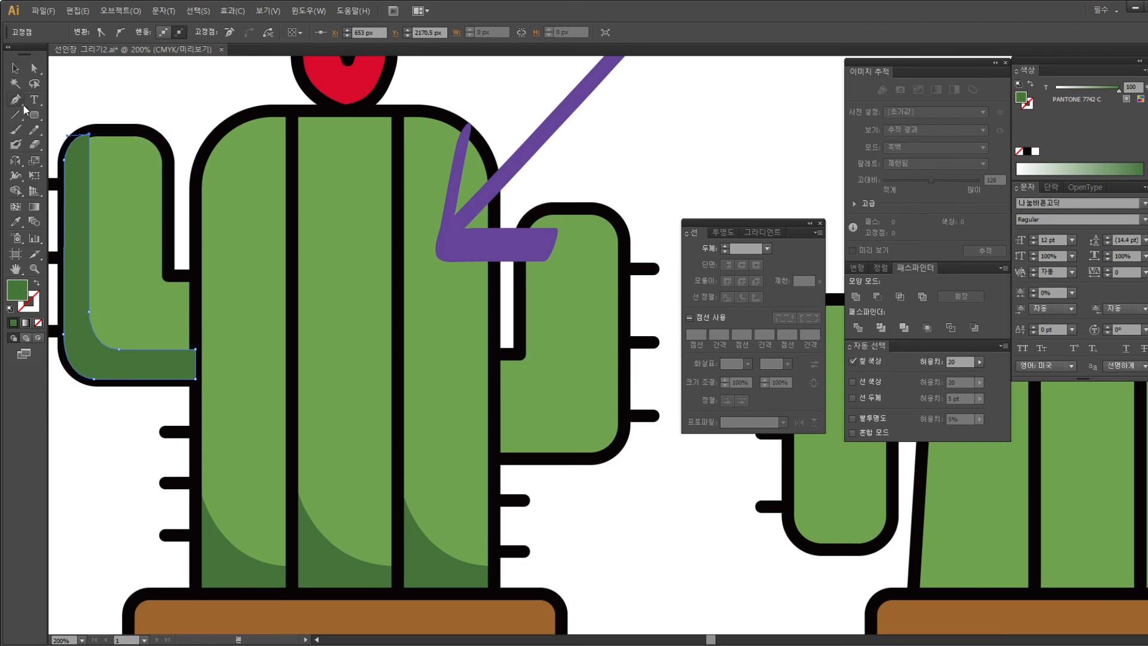
{"action": "left_click", "coordinate": [622, 362]}
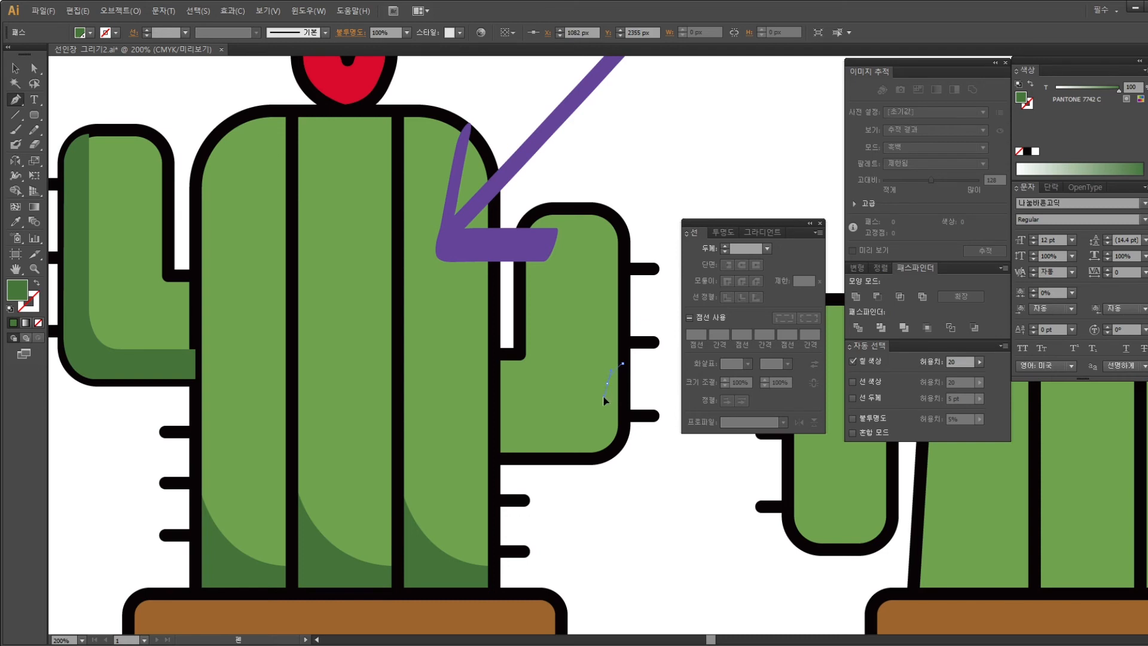
{"action": "left_click_drag", "start_coordinate": [580, 431], "coordinate": [556, 436]}
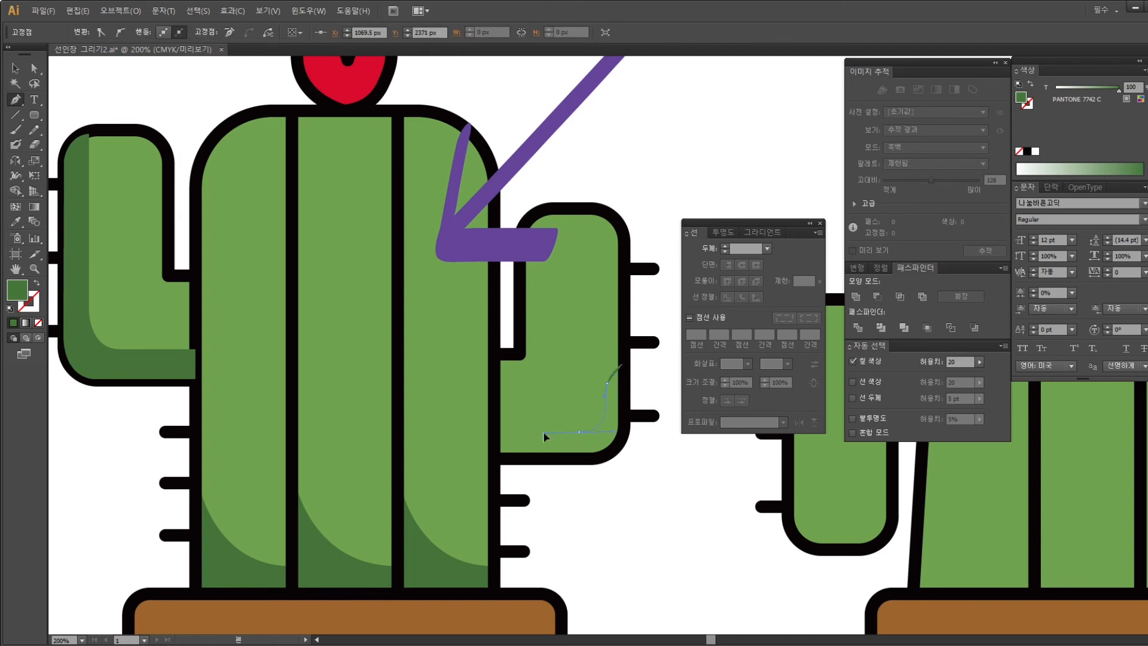
{"action": "left_click", "coordinate": [580, 431]}
{"action": "left_click_drag", "start_coordinate": [495, 431], "coordinate": [497, 466]}
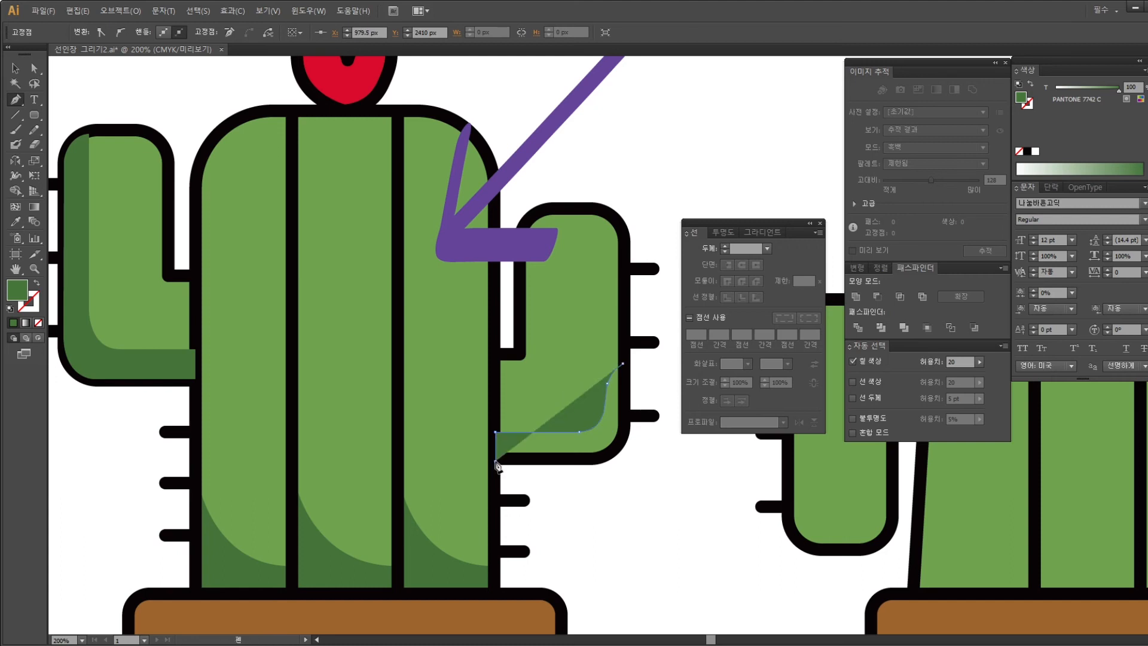
Close the right arm's shadow along the arm's lower outer edge and rounded corner
{"action": "left_click", "coordinate": [592, 462]}
{"action": "left_click", "coordinate": [590, 461]}
{"action": "mouse_move", "coordinate": [624, 425]}
{"action": "left_mouse_down"}
{"action": "mouse_move", "coordinate": [624, 394]}
{"action": "mouse_move", "coordinate": [625, 425]}
{"action": "left_mouse_up"}
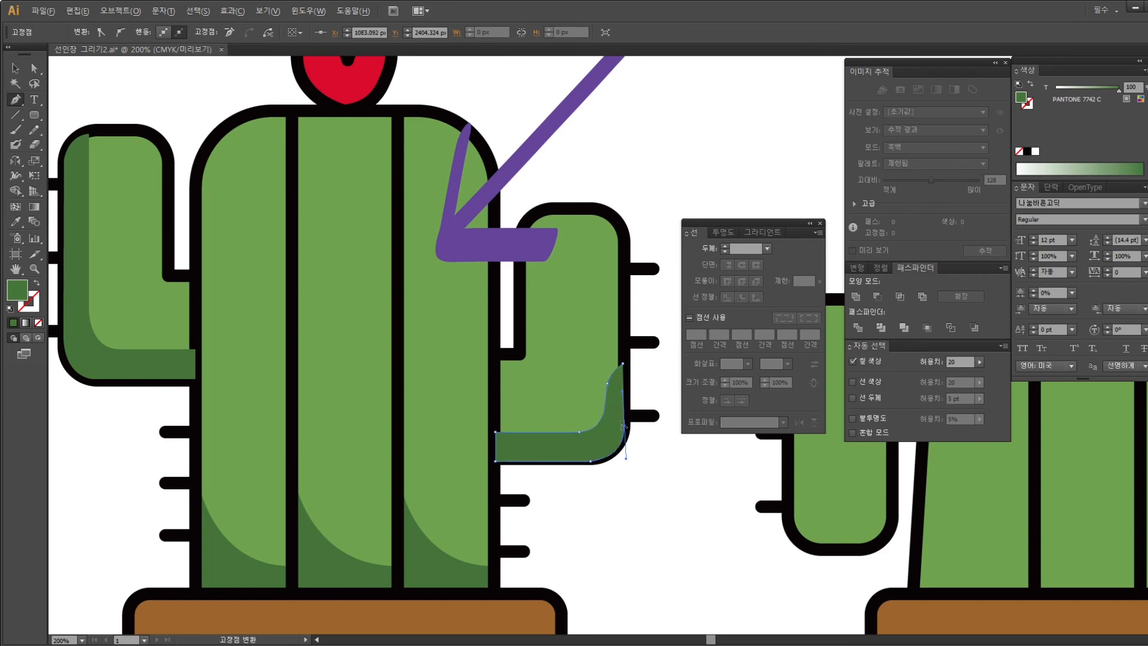
{"action": "left_click", "coordinate": [622, 364]}
{"action": "left_click", "coordinate": [15, 69]}
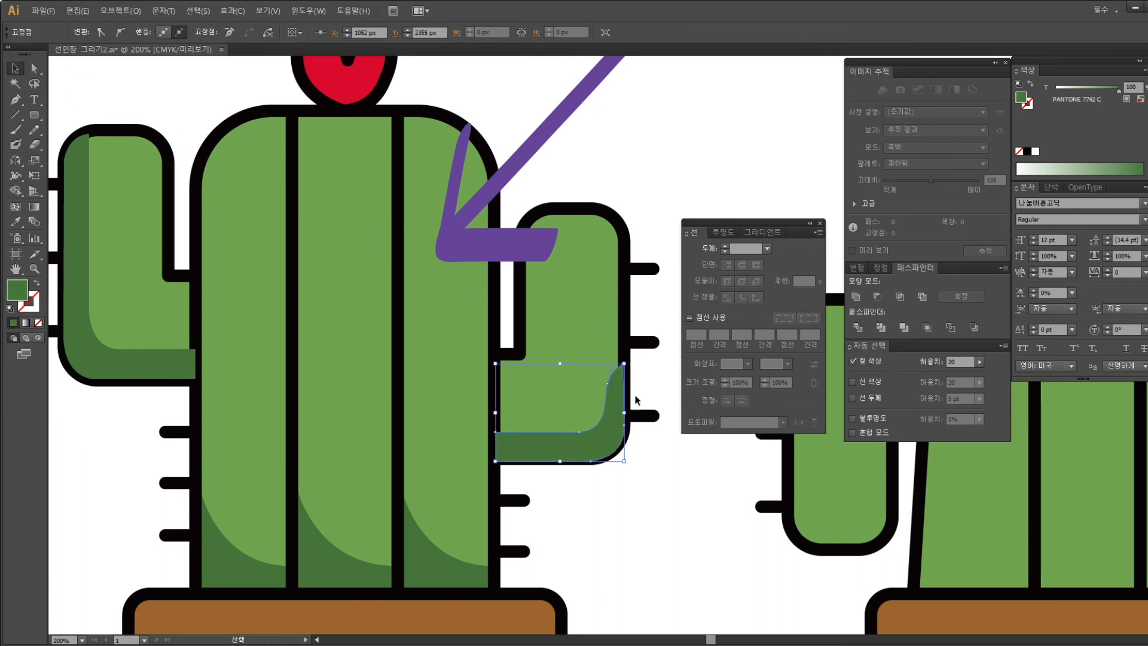
{"action": "left_click", "coordinate": [639, 494]}
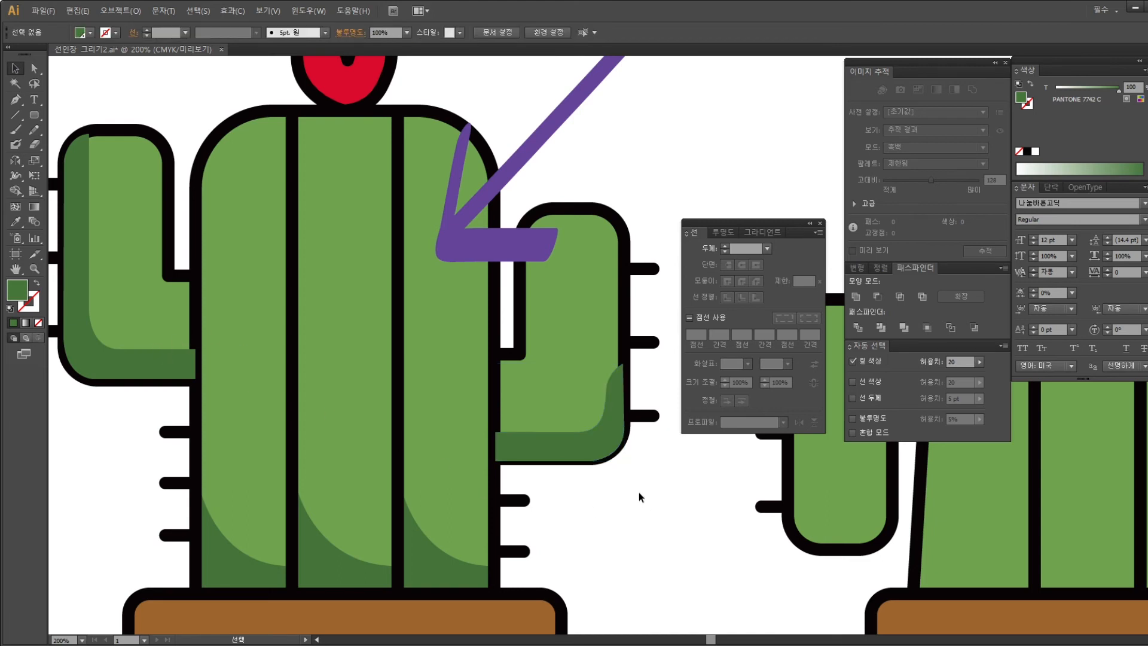
Duplicate both arms of the columnar cactus in place
{"action": "left_click", "coordinate": [600, 443]}
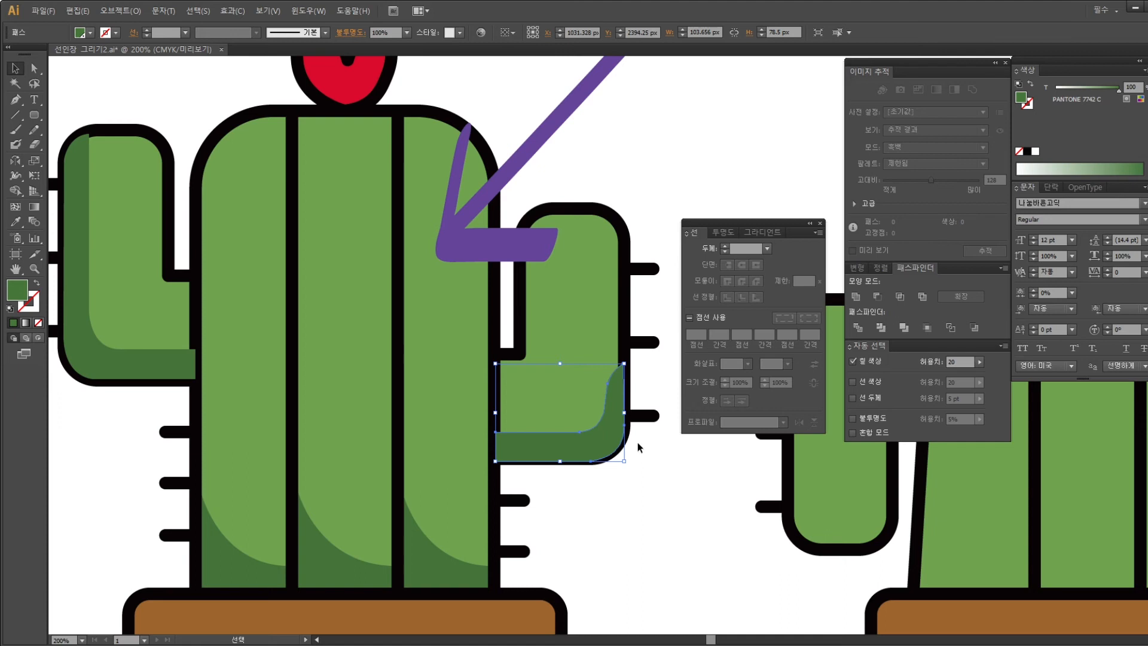
{"action": "left_click", "coordinate": [556, 274]}
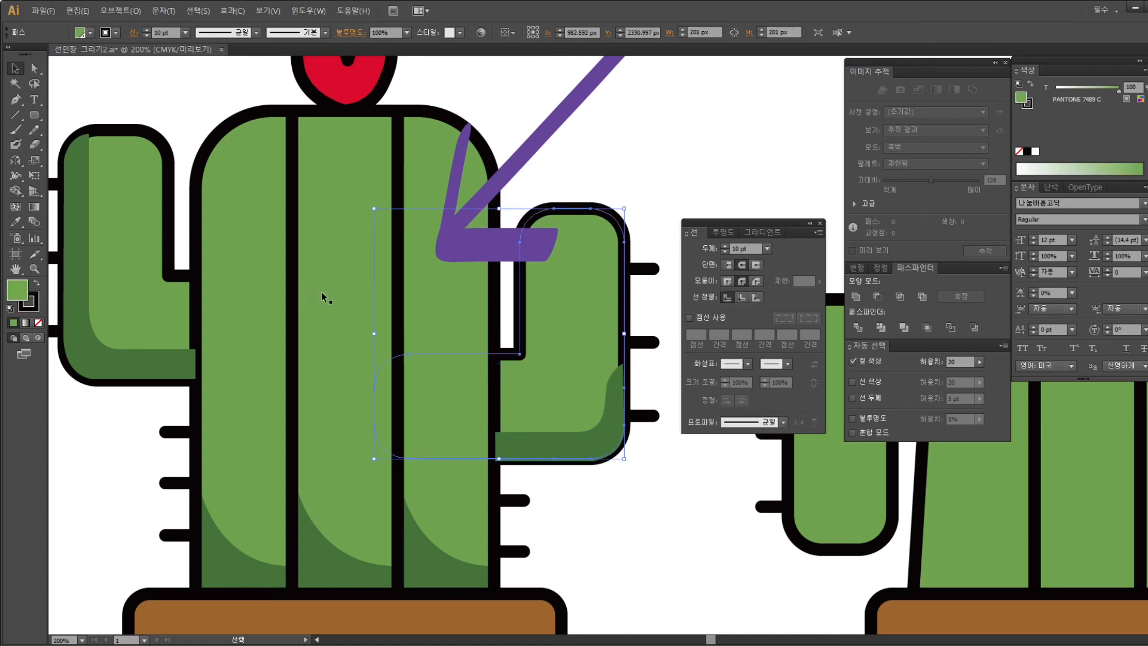
{"action": "left_click", "coordinate": [112, 225], "text": "shift"}
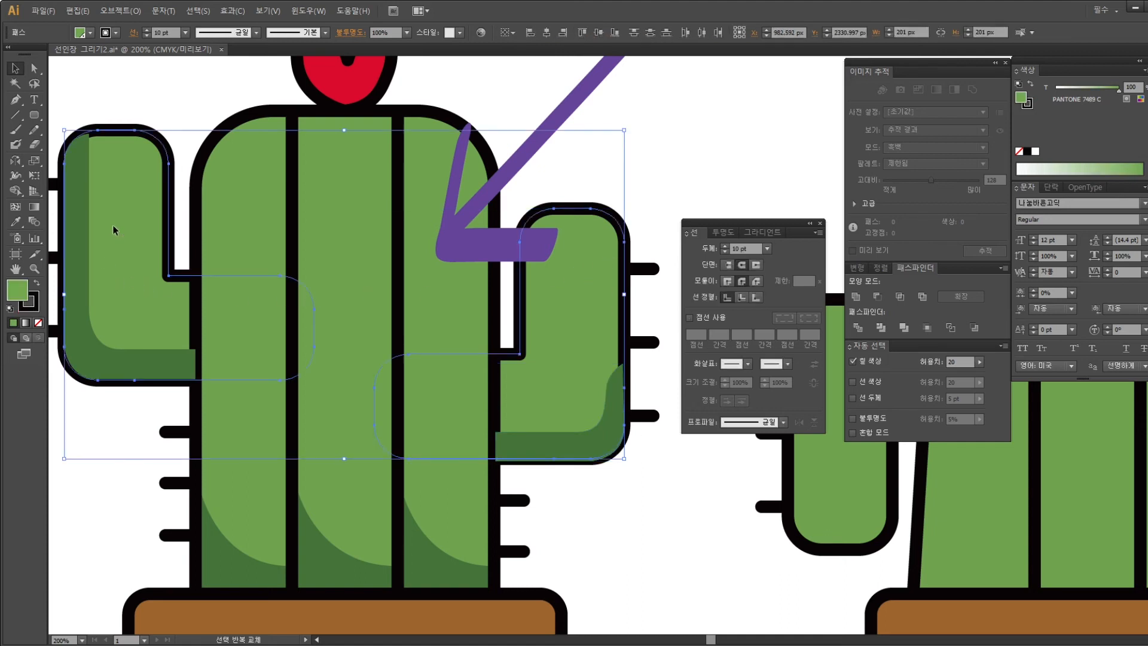
{"action": "left_click", "coordinate": [27, 307]}
{"action": "key", "text": "a"}
{"action": "key", "text": "v"}
{"action": "left_click", "coordinate": [166, 116]}
Move the left arm's copy aside and undo the move
{"action": "left_click", "coordinate": [136, 171]}
{"action": "left_click_drag", "start_coordinate": [134, 214], "coordinate": [188, 190]}
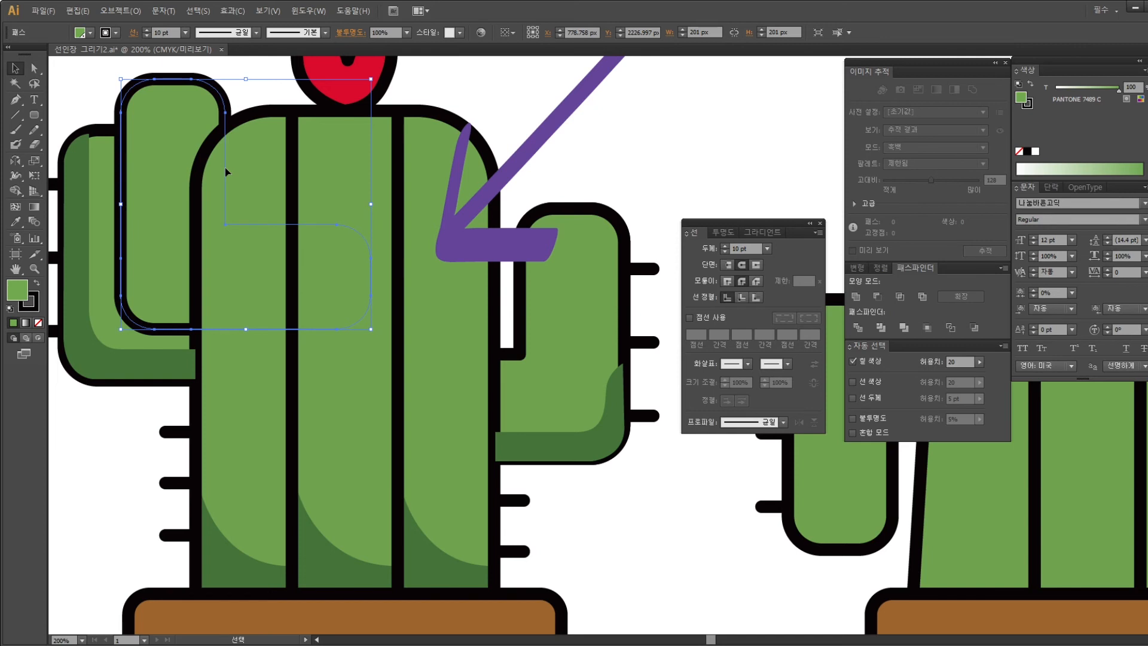
{"action": "key", "text": "ctrl+z"}
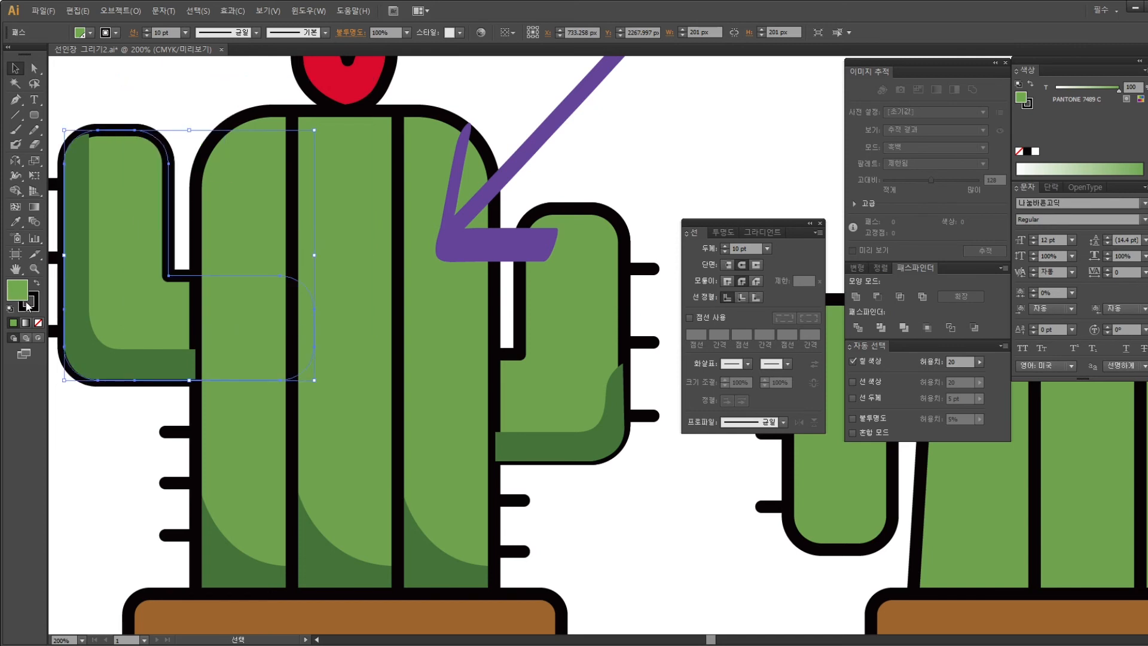
Remove the fill from one copy of the left arm and the stroke from the other copy
{"action": "left_click", "coordinate": [37, 322]}
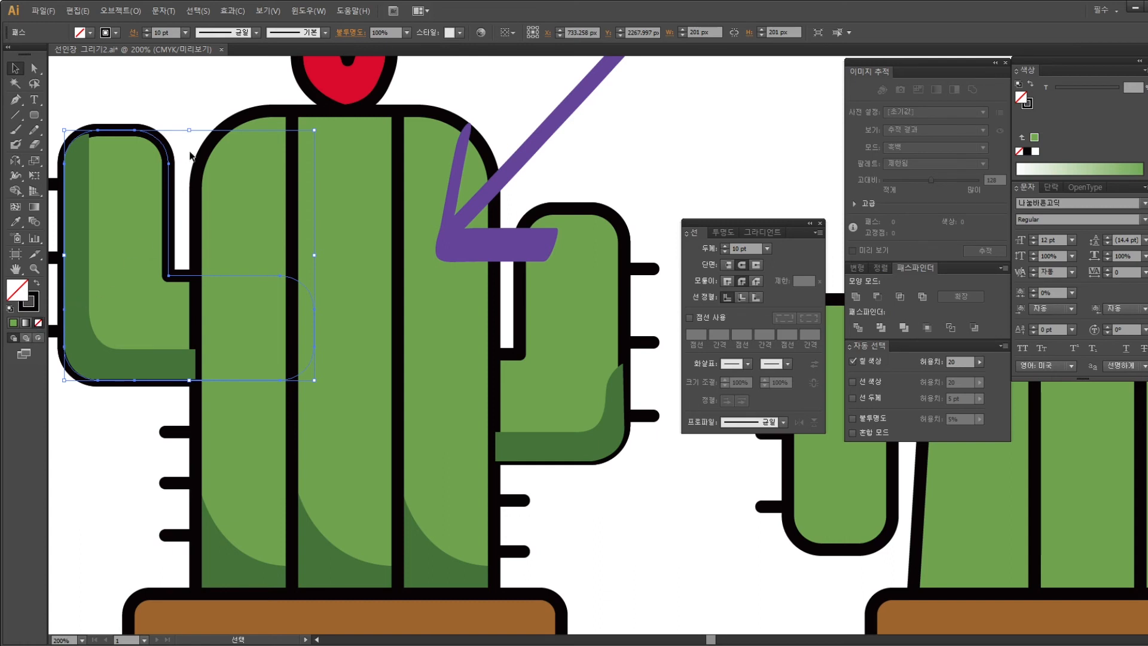
{"action": "left_click", "coordinate": [193, 119]}
{"action": "left_click", "coordinate": [121, 209]}
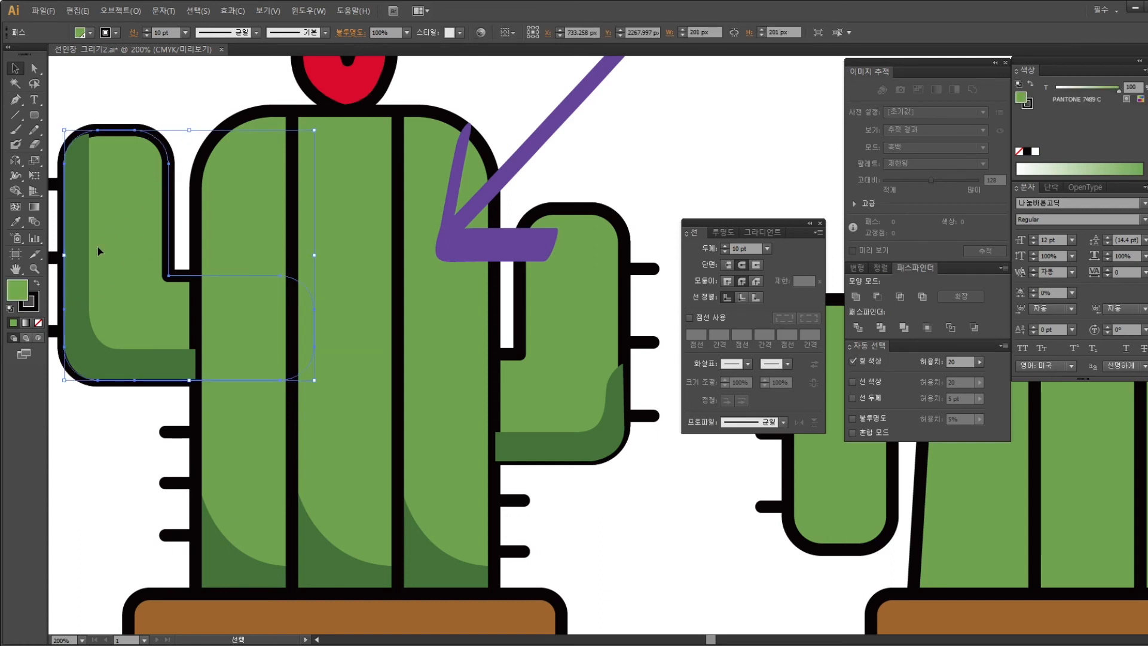
{"action": "left_click", "coordinate": [31, 302]}
{"action": "left_click", "coordinate": [39, 323]}
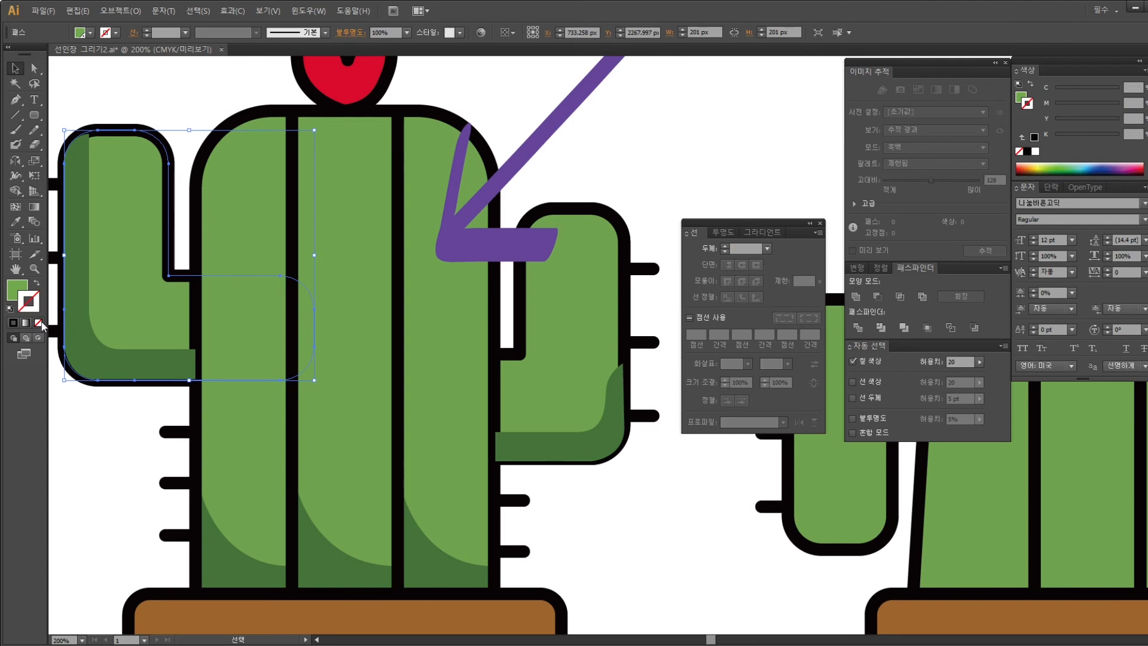
{"action": "left_click", "coordinate": [151, 88]}
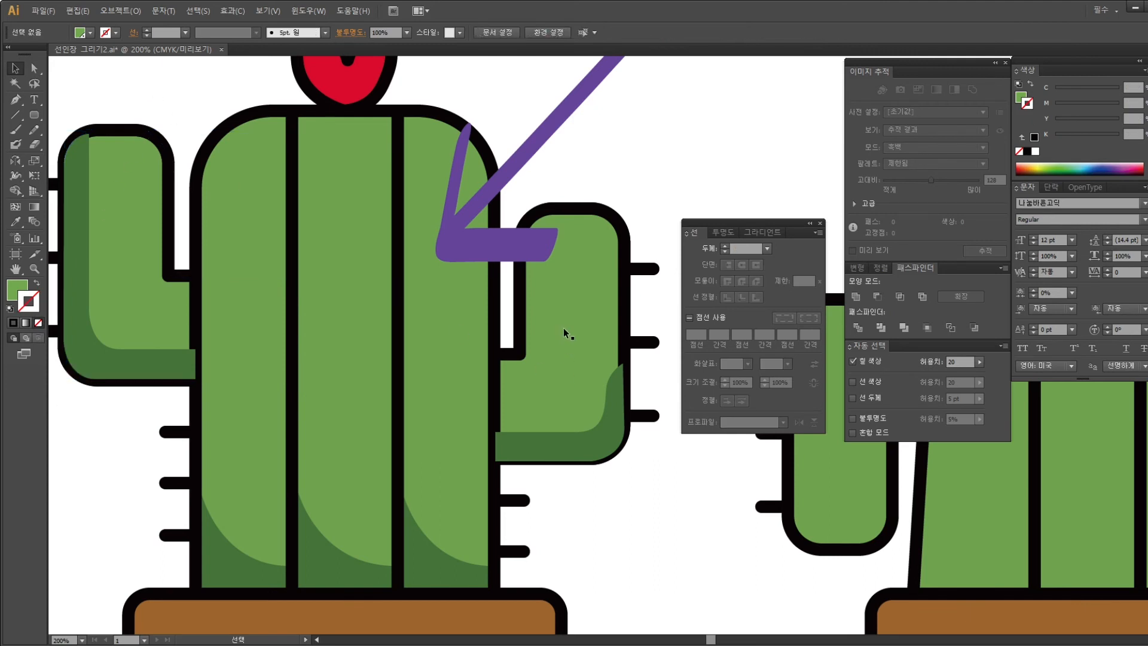
Send the left arm's stroke-free copy and its dark green shadow behind the arm's black outline
{"action": "left_click_drag", "start_coordinate": [135, 300], "coordinate": [249, 297]}
{"action": "left_click", "coordinate": [221, 278]}
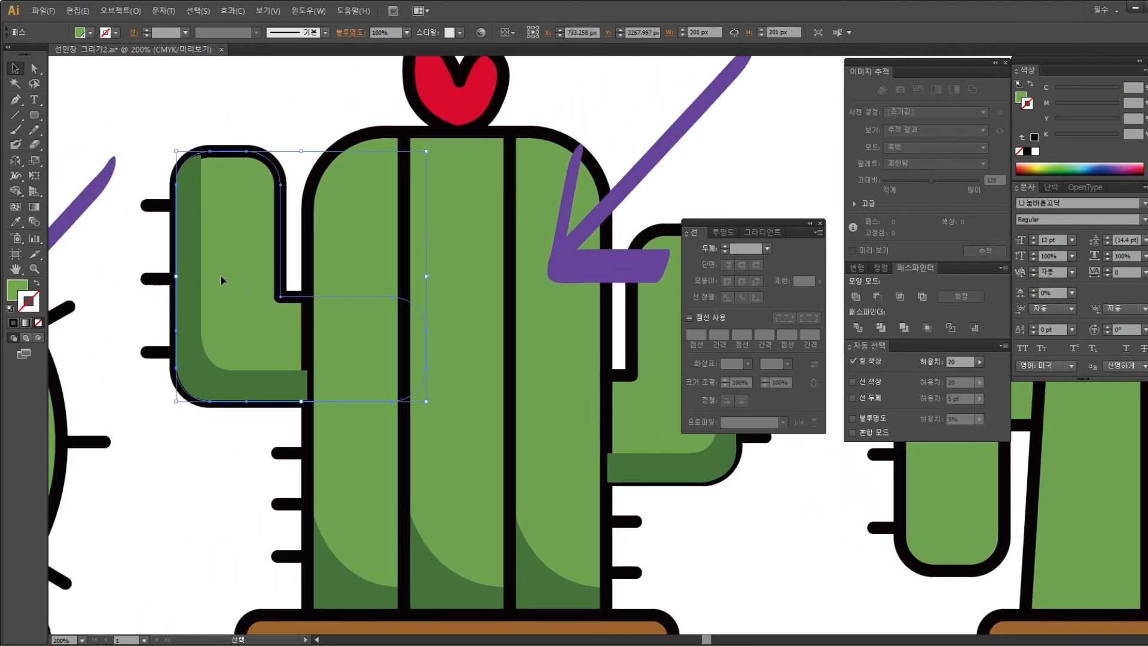
{"action": "left_click", "coordinate": [191, 254], "text": "shift"}
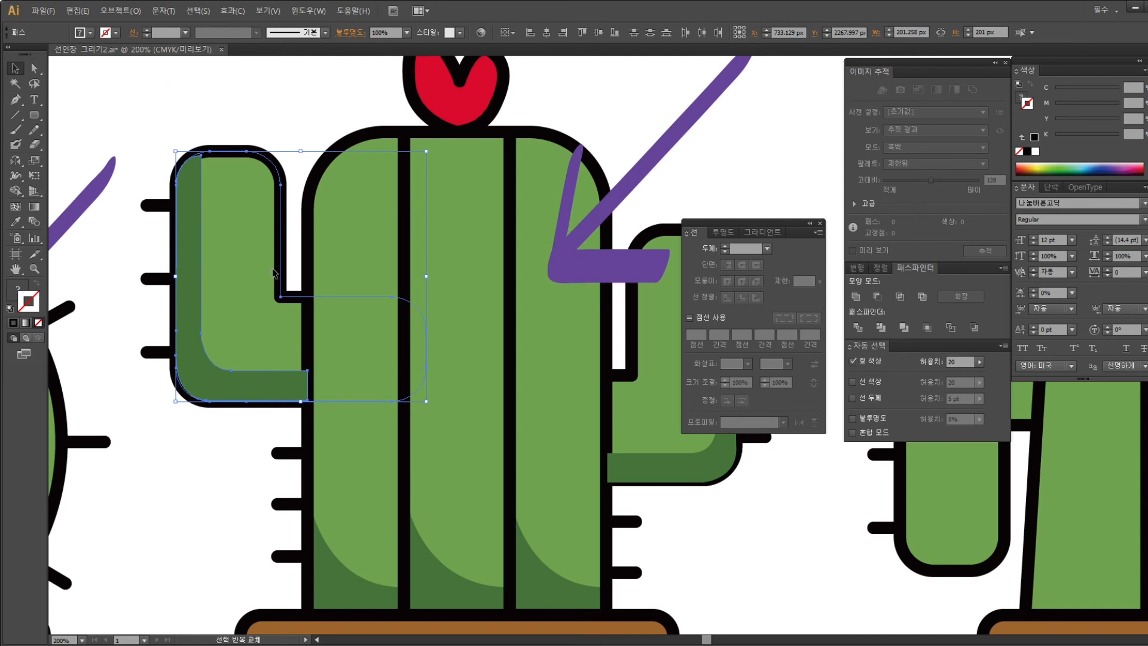
{"action": "key", "text": "a"}
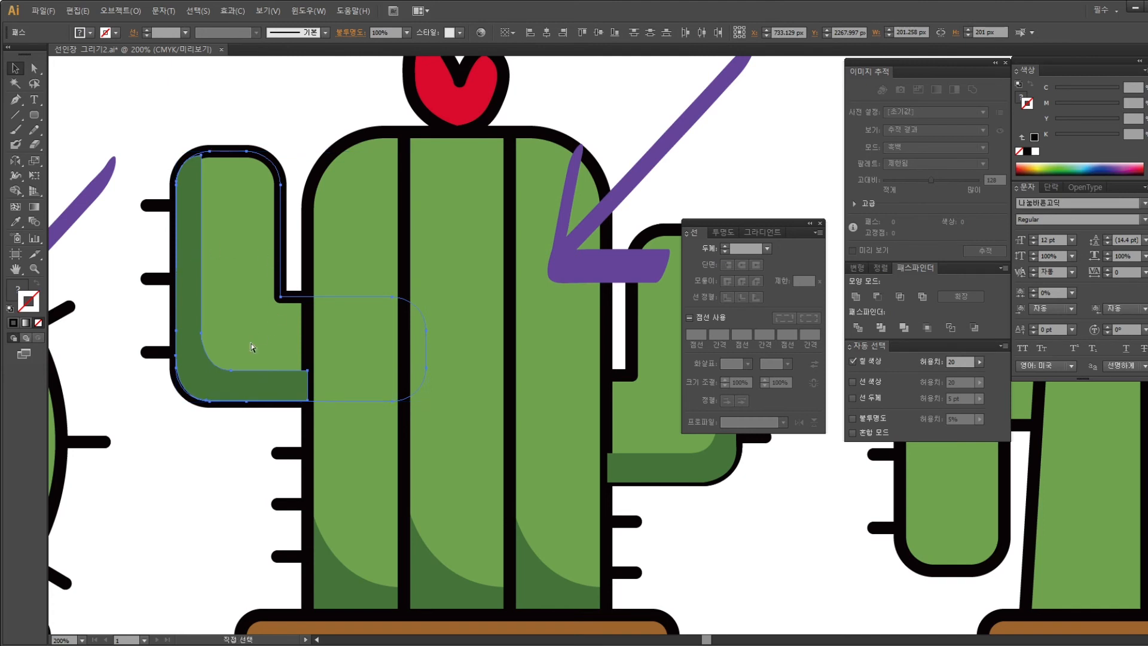
{"action": "key", "text": "v"}
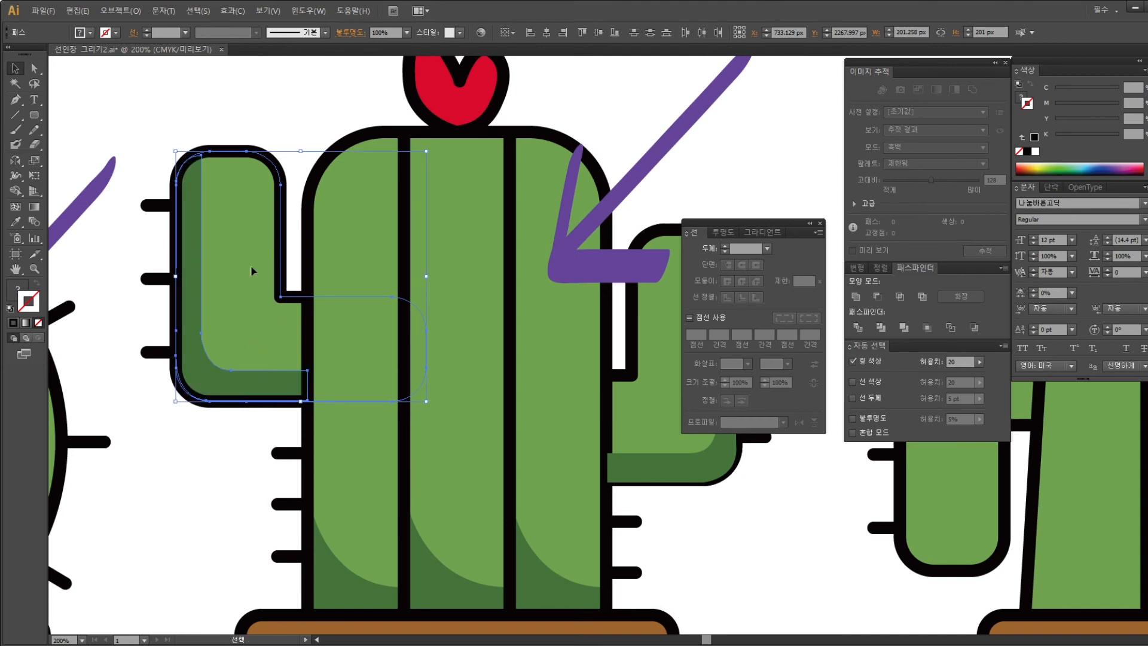
{"action": "left_click", "coordinate": [263, 133]}
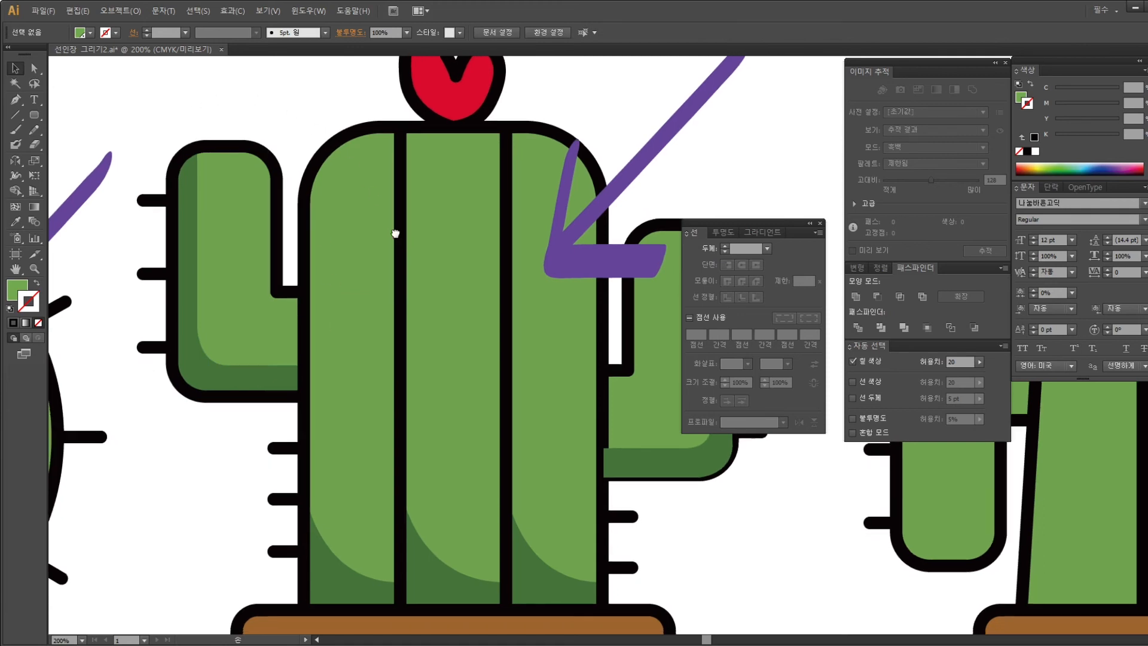
Remove the fill from one copy of the columnar cactus's right arm and the stroke from the other copy
{"action": "left_click_drag", "start_coordinate": [395, 234], "coordinate": [187, 223]}
{"action": "left_click", "coordinate": [429, 388]}
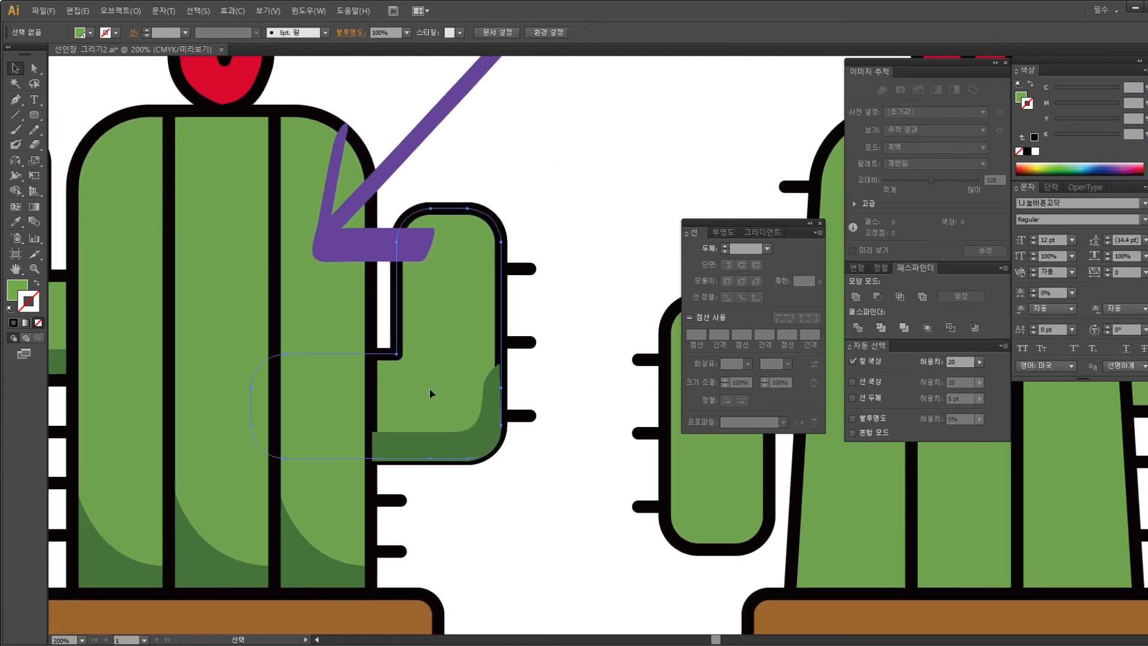
{"action": "left_click", "coordinate": [13, 293]}
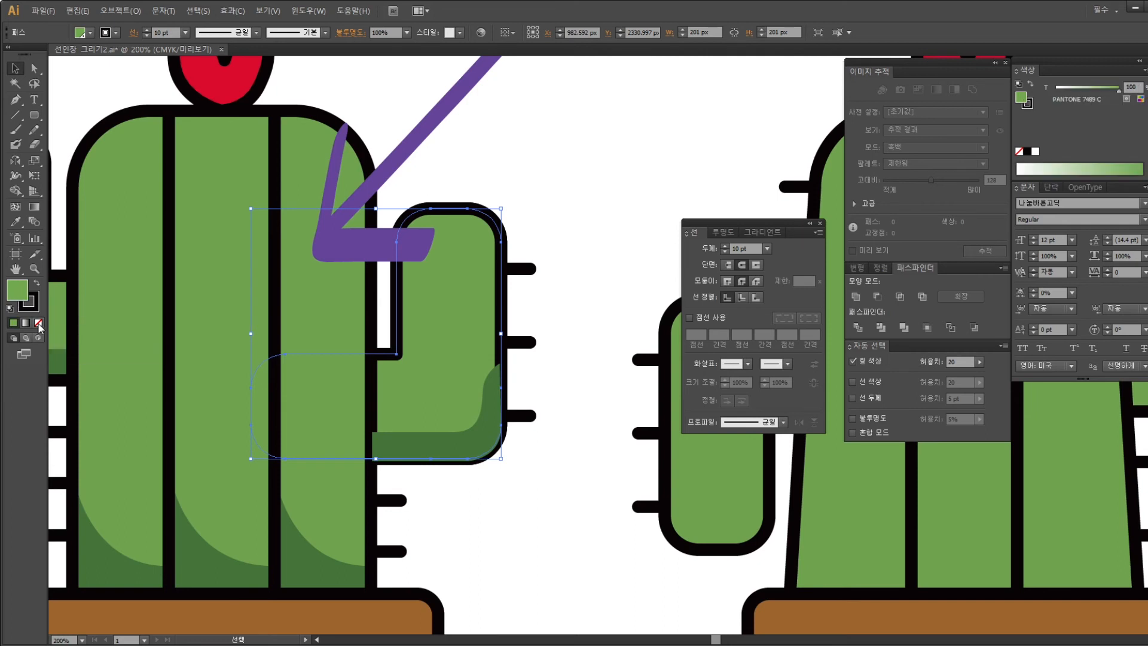
{"action": "left_click", "coordinate": [38, 323]}
{"action": "key", "text": "ctrl+z"}
{"action": "left_click", "coordinate": [36, 305]}
{"action": "left_click", "coordinate": [38, 323]}
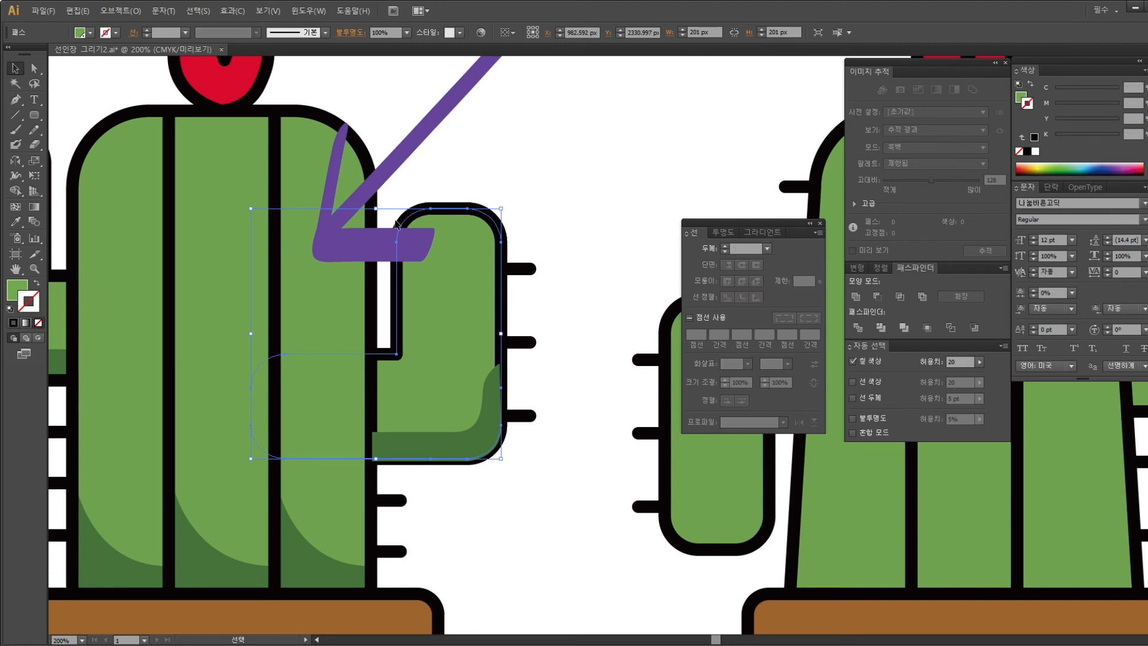
Send the right arm's stroke-free copy and its dark green shadow behind the arm's black outline
{"action": "left_click", "coordinate": [509, 277]}
{"action": "left_click", "coordinate": [486, 422]}
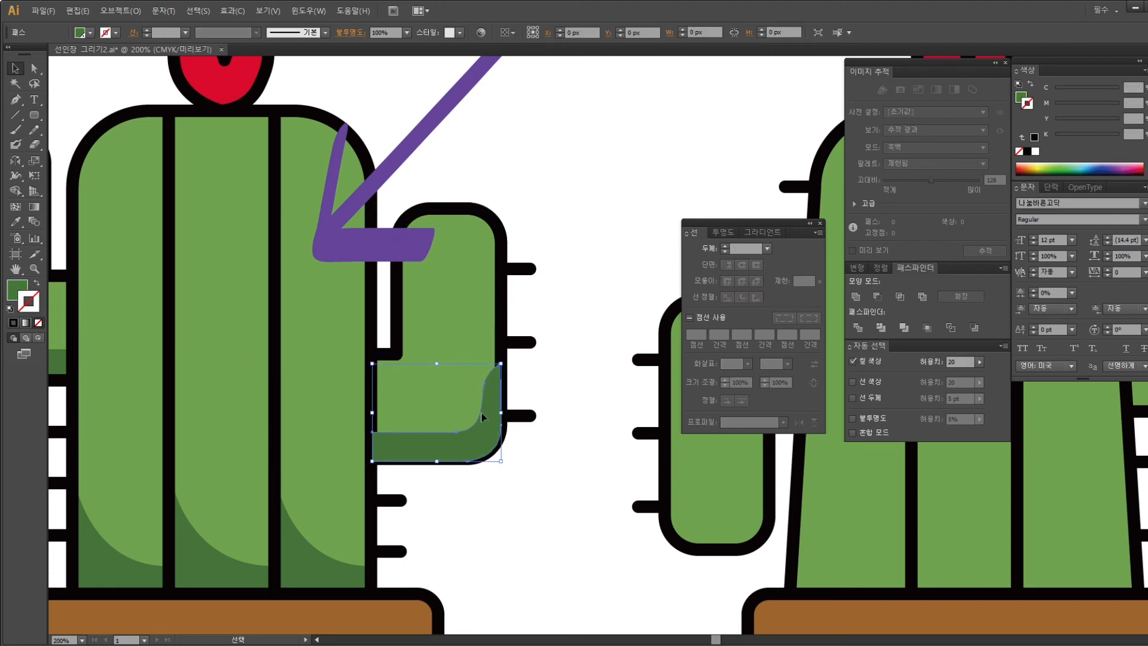
{"action": "left_click", "coordinate": [457, 325], "text": "shift"}
{"action": "key", "text": "a"}
{"action": "key", "text": "ctrl+["}
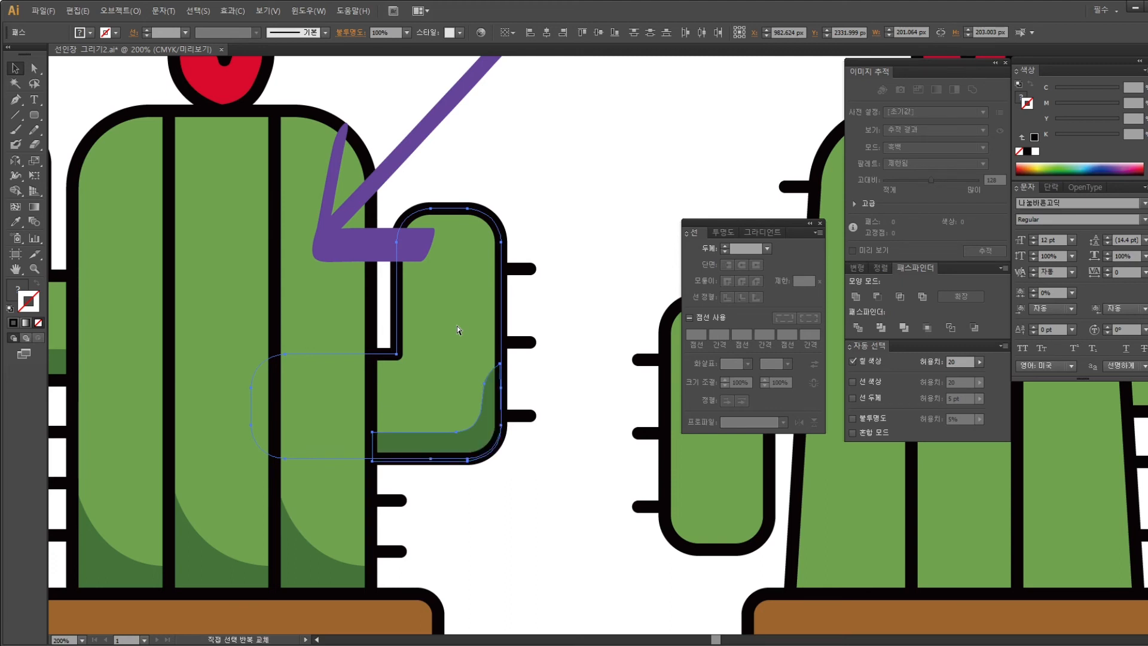
{"action": "left_click", "coordinate": [565, 227]}
{"action": "left_click_drag", "start_coordinate": [546, 405], "coordinate": [662, 438]}
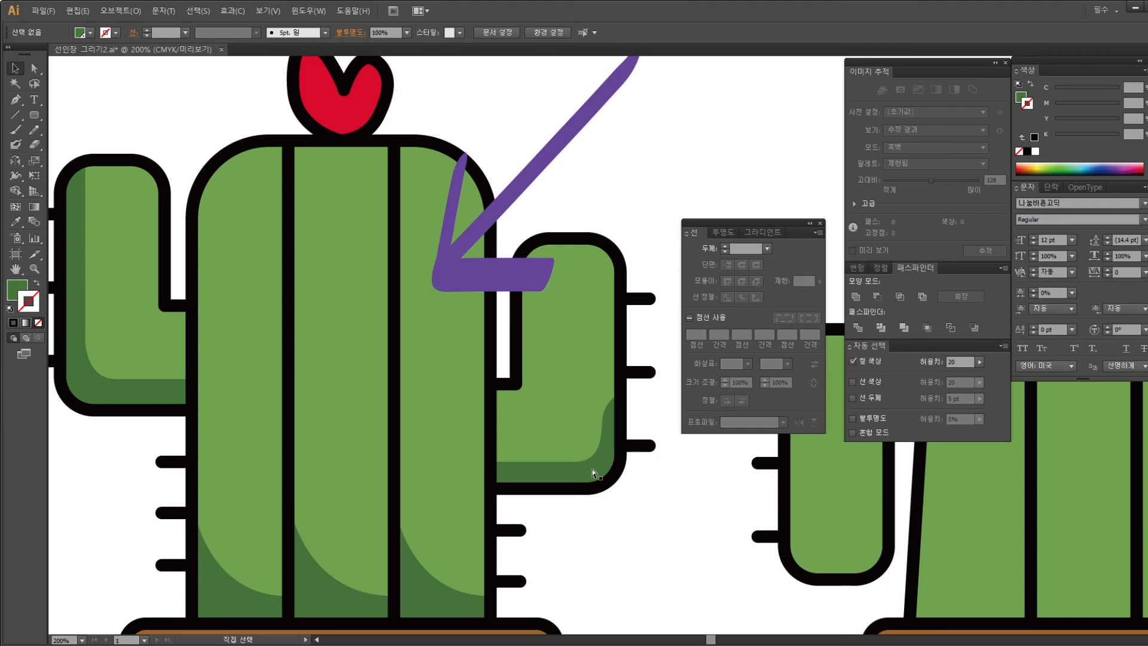
Dock the floating Stroke panel beneath the Magic Wand panel so it no longer covers the artwork
{"action": "key", "text": "ctrl+minus"}
{"action": "key", "text": "ctrl+minus"}
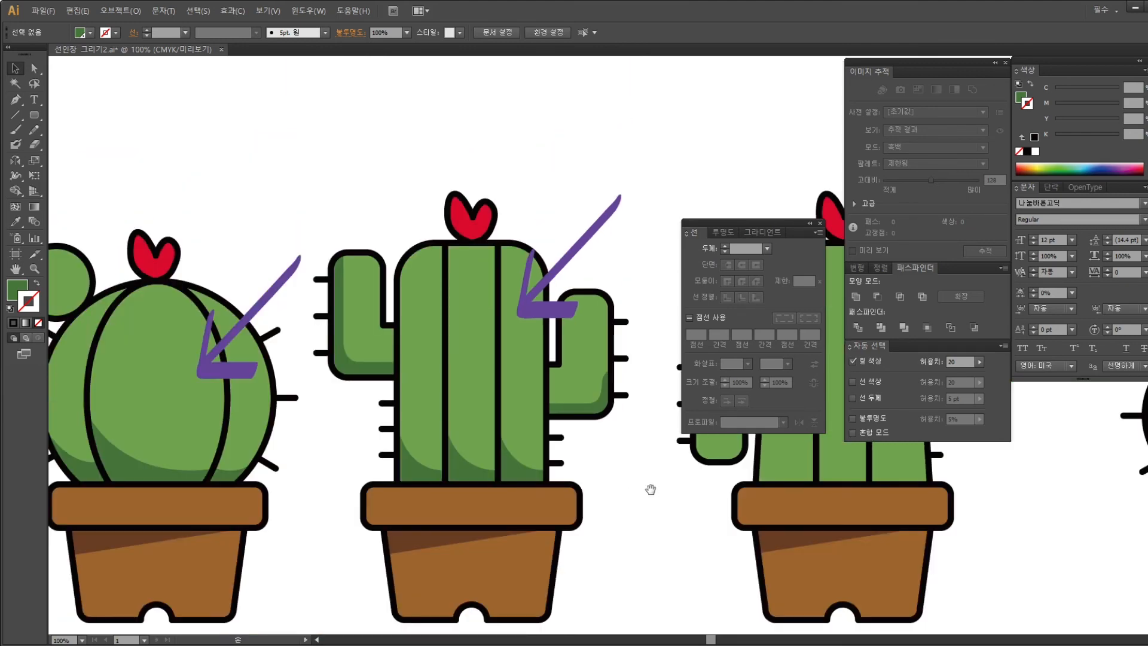
{"action": "mouse_move", "coordinate": [587, 497]}
{"action": "left_mouse_down"}
{"action": "mouse_move", "coordinate": [538, 489]}
{"action": "mouse_move", "coordinate": [523, 509]}
{"action": "mouse_move", "coordinate": [570, 485]}
{"action": "left_mouse_up"}
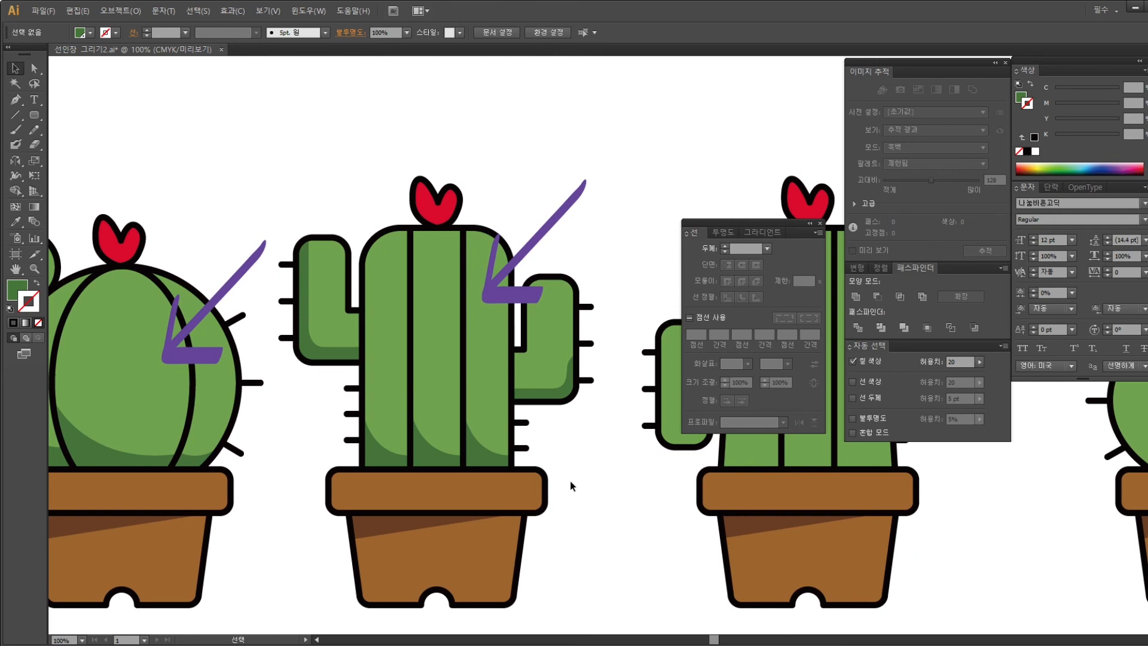
{"action": "key", "text": "ctrl+minus"}
{"action": "left_click_drag", "start_coordinate": [540, 476], "coordinate": [299, 478]}
{"action": "left_click_drag", "start_coordinate": [753, 223], "coordinate": [915, 435]}
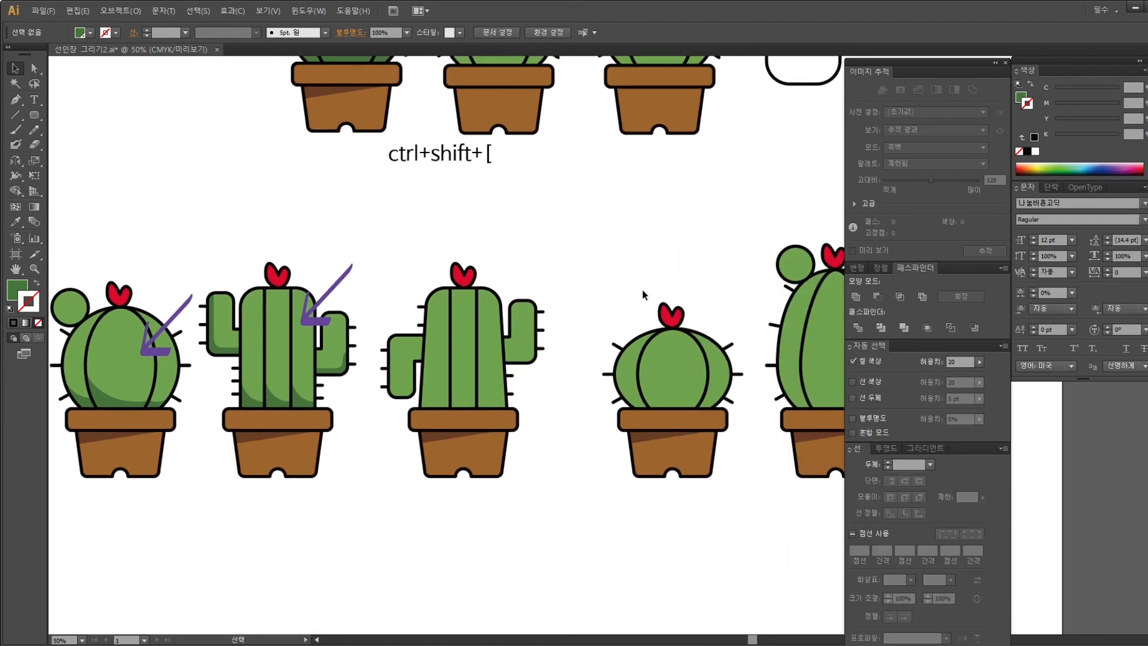
Duplicate the whole row of five potted cacti and arrange the two rows one above the other
{"action": "key", "text": "ctrl+minus"}
{"action": "key", "text": "ctrl+minus"}
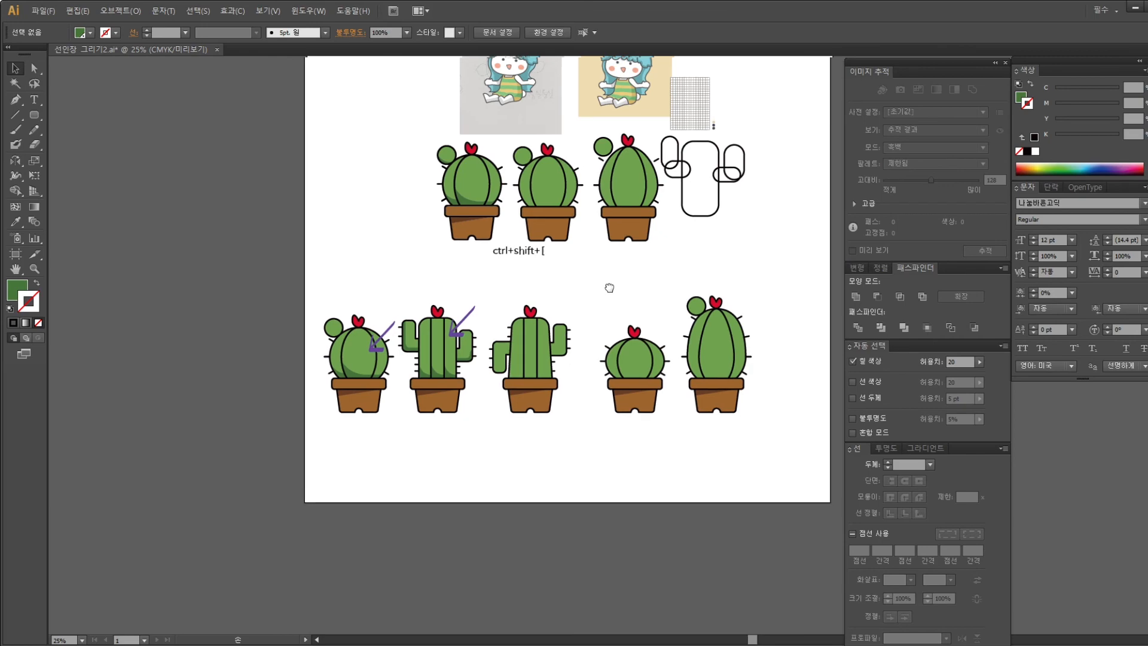
{"action": "scroll", "coordinate": [299, 317], "scroll_direction": "right", "scroll_amount": 2}
{"action": "left_click_drag", "start_coordinate": [234, 291], "coordinate": [714, 433]}
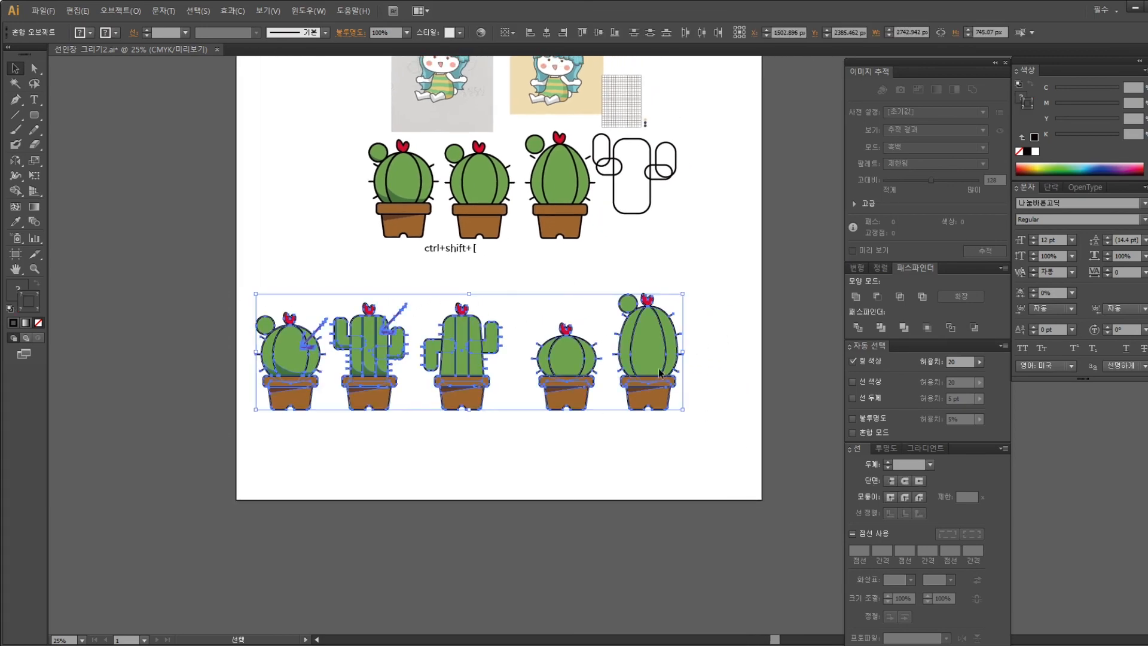
{"action": "left_click_drag", "start_coordinate": [664, 373], "coordinate": [654, 328]}
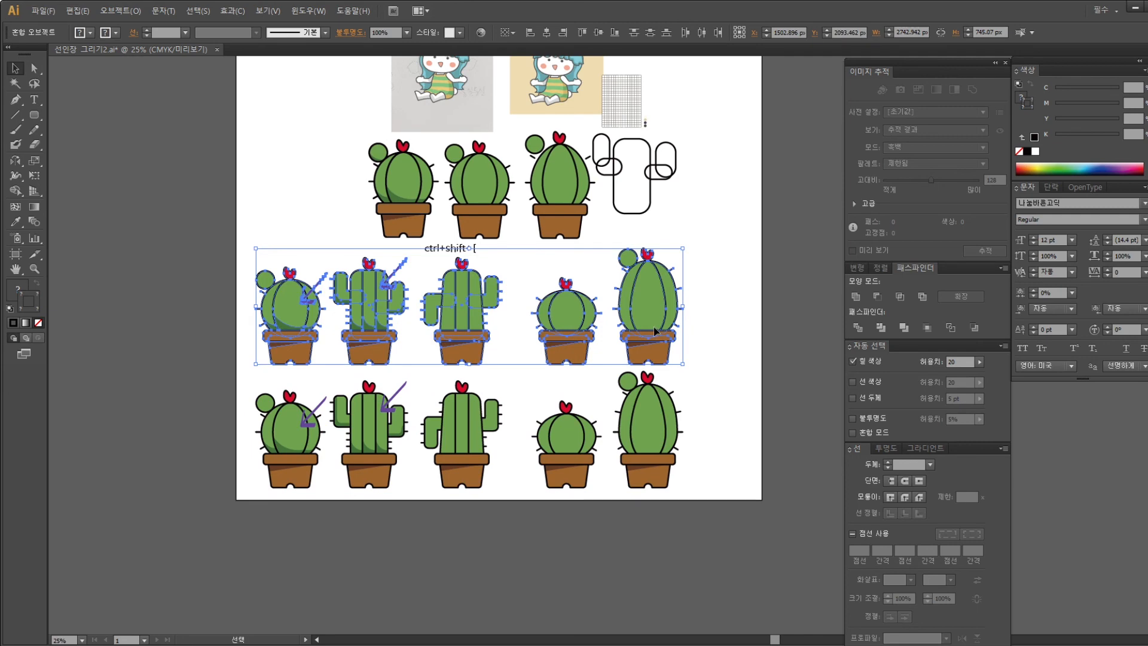
Enlarge the artboard from its lower right corner to about 3562 × 4281 px, making room around the cactus rows
{"action": "key", "text": "shift+o"}
{"action": "left_click_drag", "start_coordinate": [658, 338], "coordinate": [640, 242]}
{"action": "left_click_drag", "start_coordinate": [743, 403], "coordinate": [771, 549]}
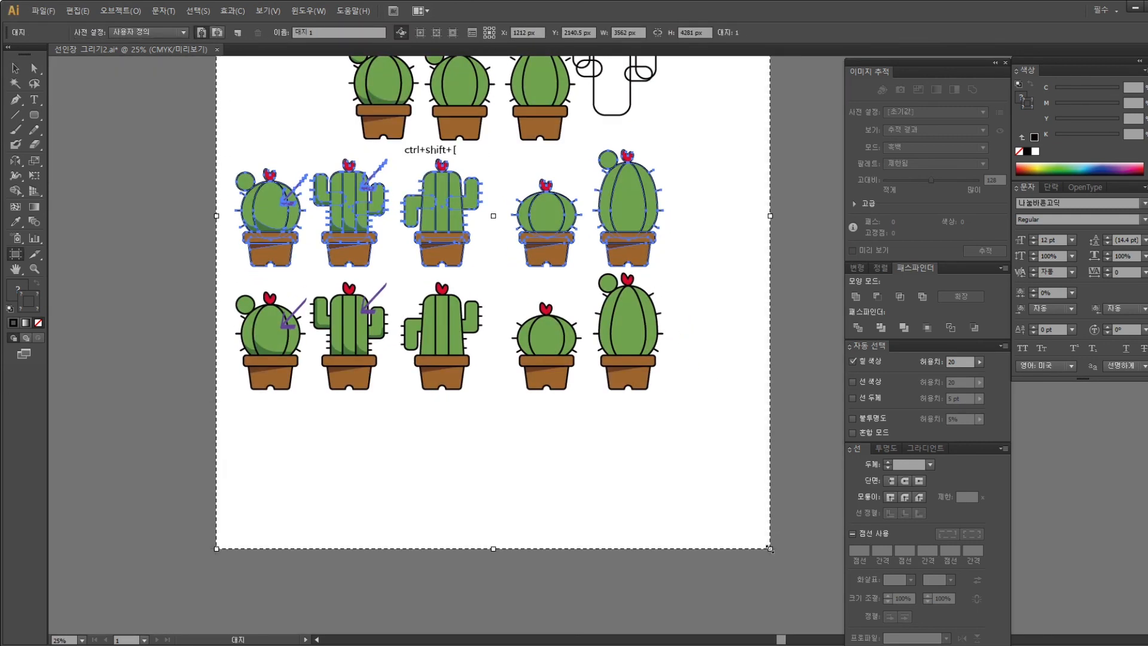
{"action": "left_click", "coordinate": [15, 67]}
{"action": "left_click", "coordinate": [293, 227]}
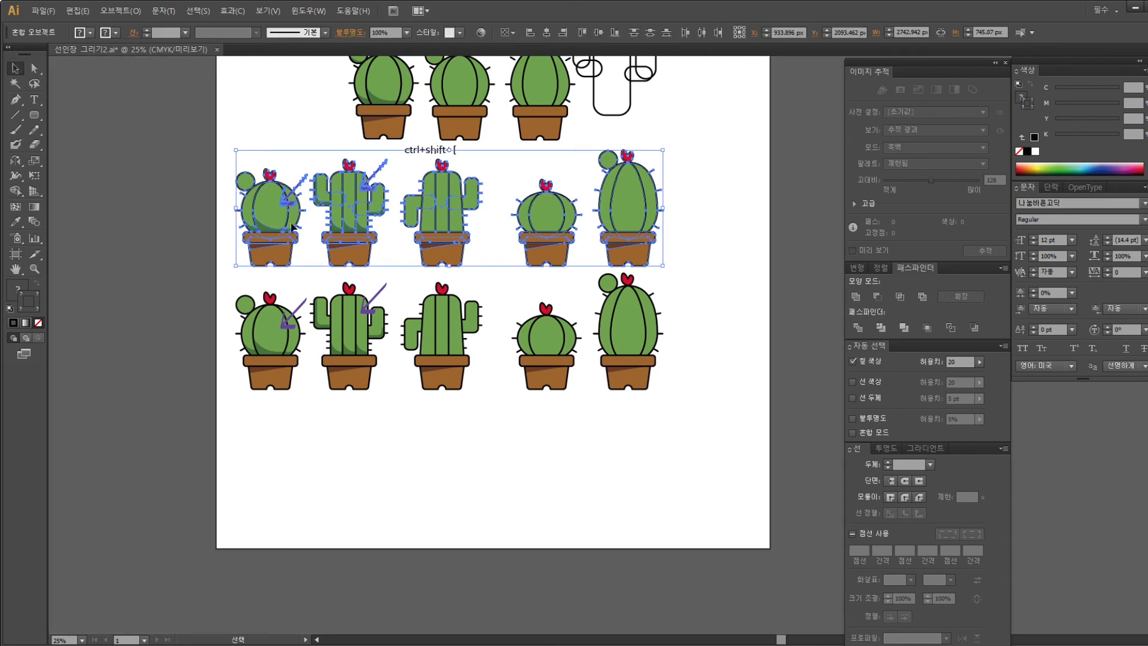
{"action": "left_click", "coordinate": [468, 154]}
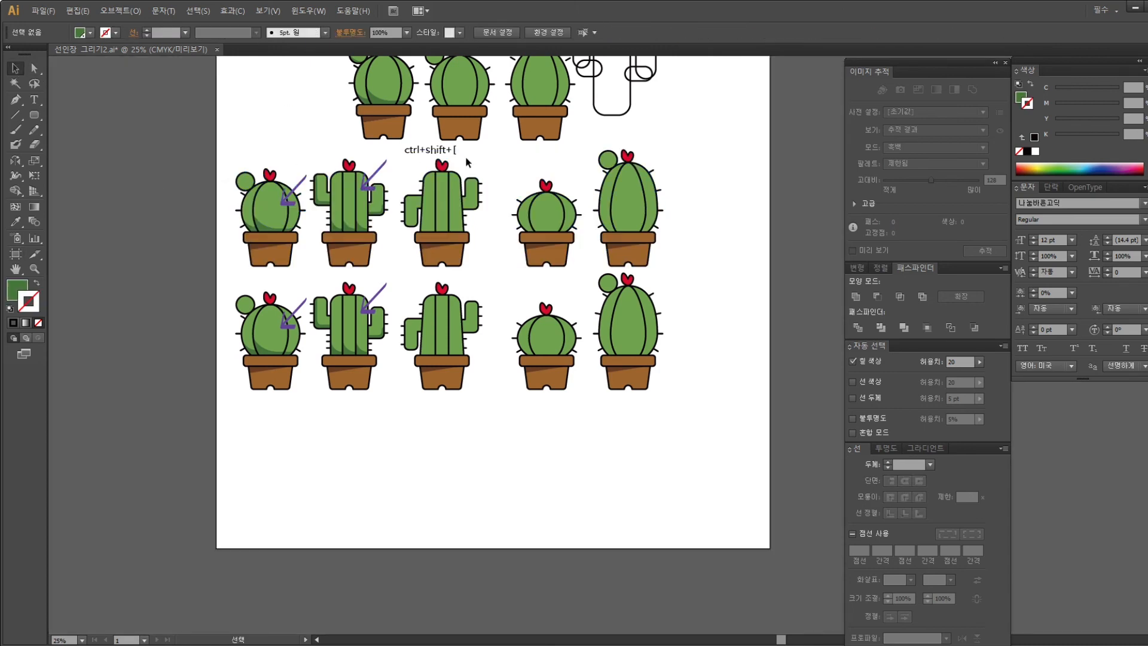
Move the "ctrl+shift+[" label and both rows of cacti down together on the artboard
{"action": "left_click", "coordinate": [400, 148]}
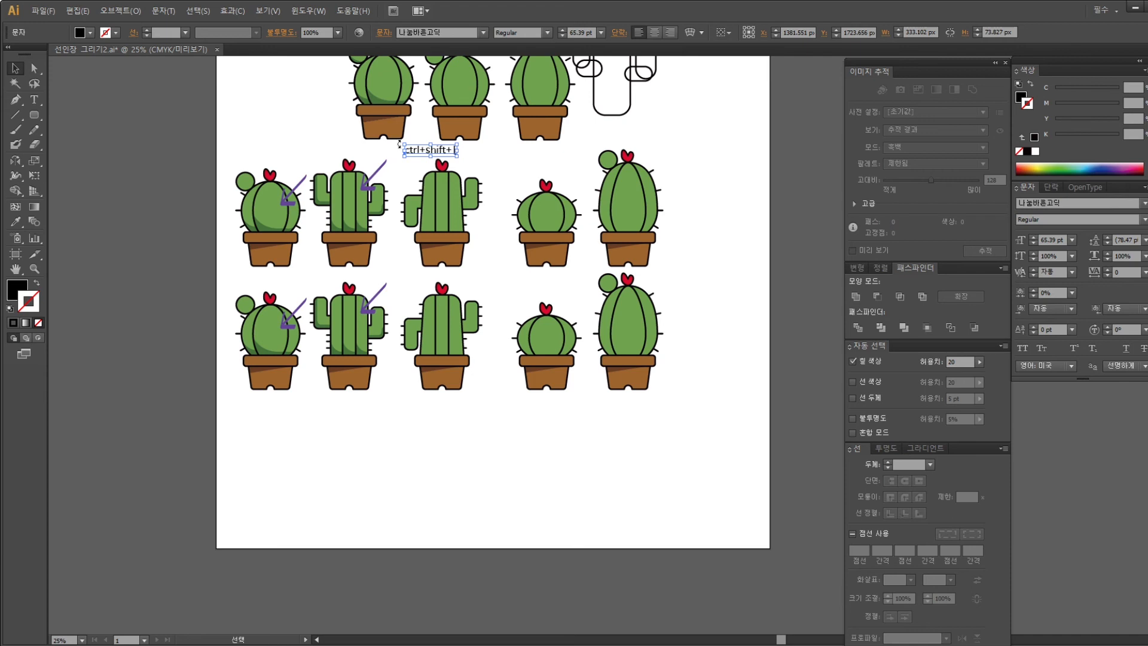
{"action": "left_click_drag", "start_coordinate": [229, 177], "coordinate": [209, 151]}
{"action": "left_click_drag", "start_coordinate": [622, 192], "coordinate": [618, 253]}
{"action": "left_click", "coordinate": [616, 206]}
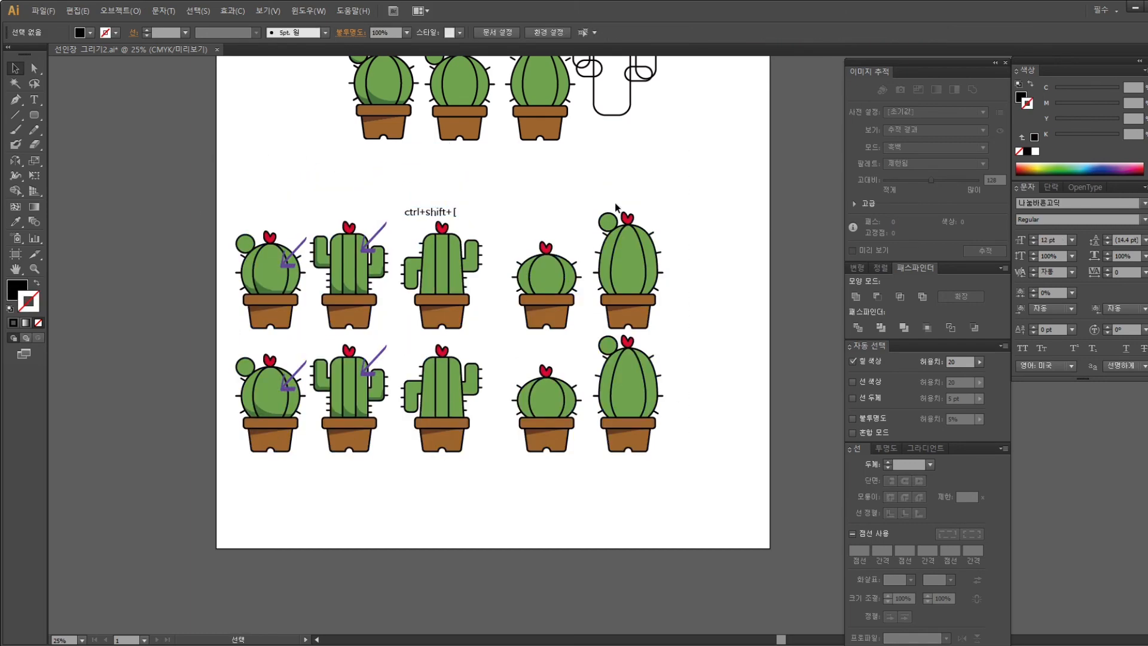
Copy the purple arrows of the columnar cactus onto the third cactus in both rows
{"action": "key", "text": "ctrl+equal"}
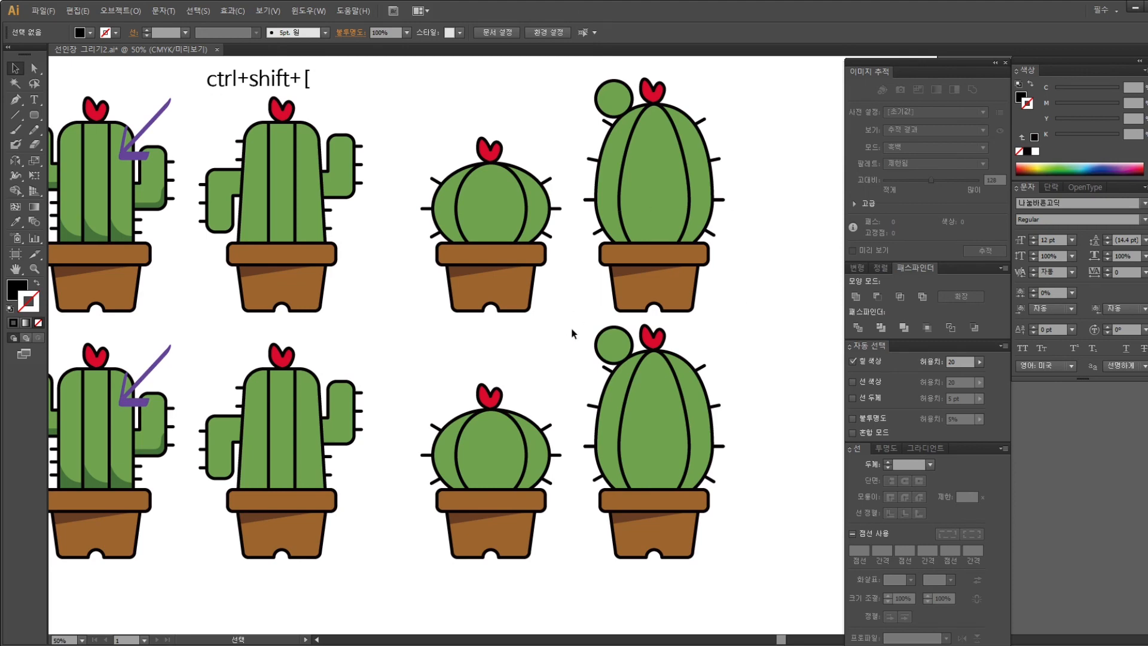
{"action": "left_click_drag", "start_coordinate": [342, 257], "coordinate": [546, 328]}
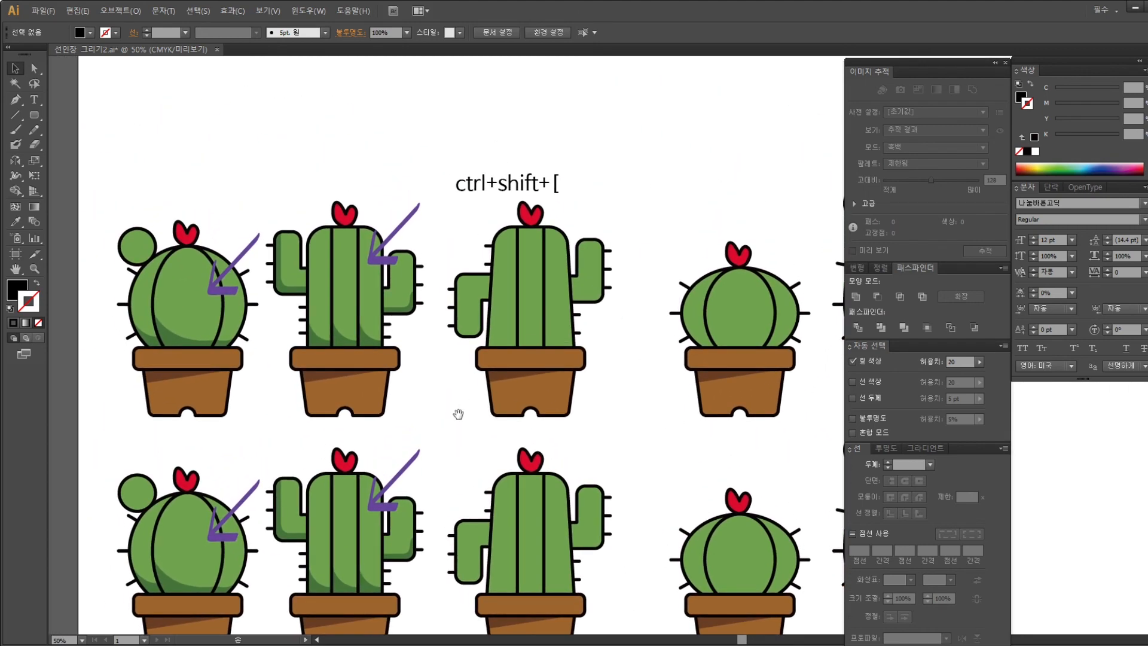
{"action": "left_click_drag", "start_coordinate": [456, 410], "coordinate": [421, 389]}
{"action": "left_click", "coordinate": [393, 404]}
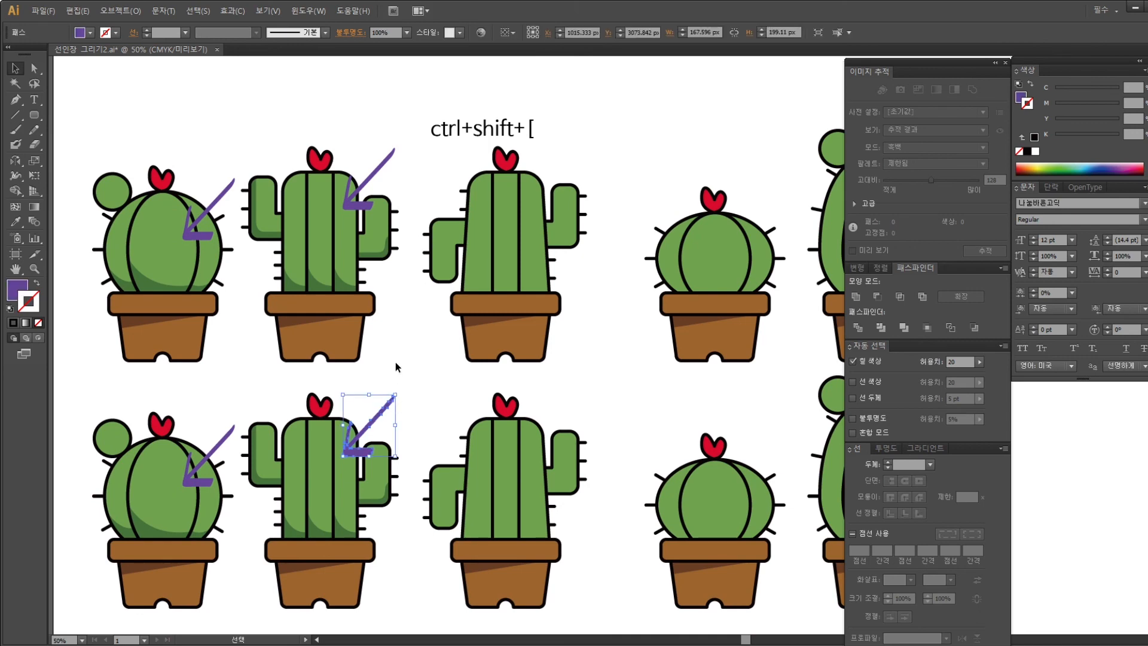
{"action": "left_click", "coordinate": [378, 173], "text": "shift"}
{"action": "left_click_drag", "start_coordinate": [378, 174], "coordinate": [554, 197]}
Remove the dark green body shadows and brown pot shadows from the first two cacti in the upper row
{"action": "left_click", "coordinate": [322, 291]}
{"action": "left_click", "coordinate": [279, 289], "text": "shift"}
{"action": "left_click", "coordinate": [299, 291], "text": "shift"}
{"action": "left_click", "coordinate": [296, 323], "text": "shift"}
{"action": "left_click", "coordinate": [142, 323], "text": "shift"}
{"action": "left_click", "coordinate": [135, 292], "text": "shift"}
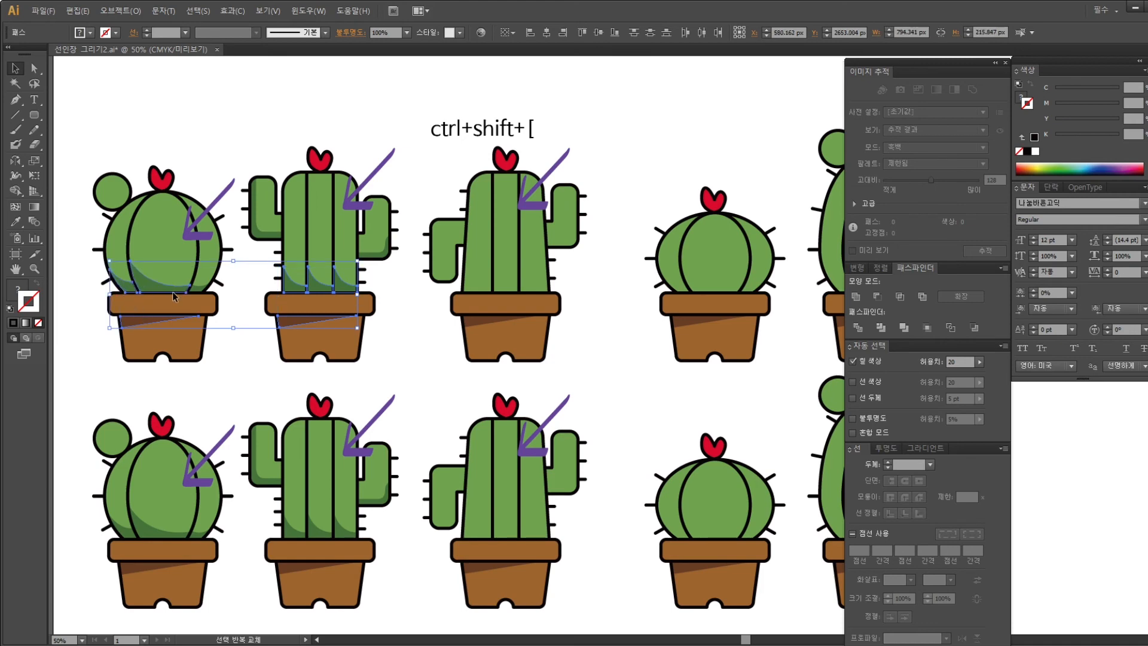
{"action": "key", "text": "ctrl+shift+bracketleft"}
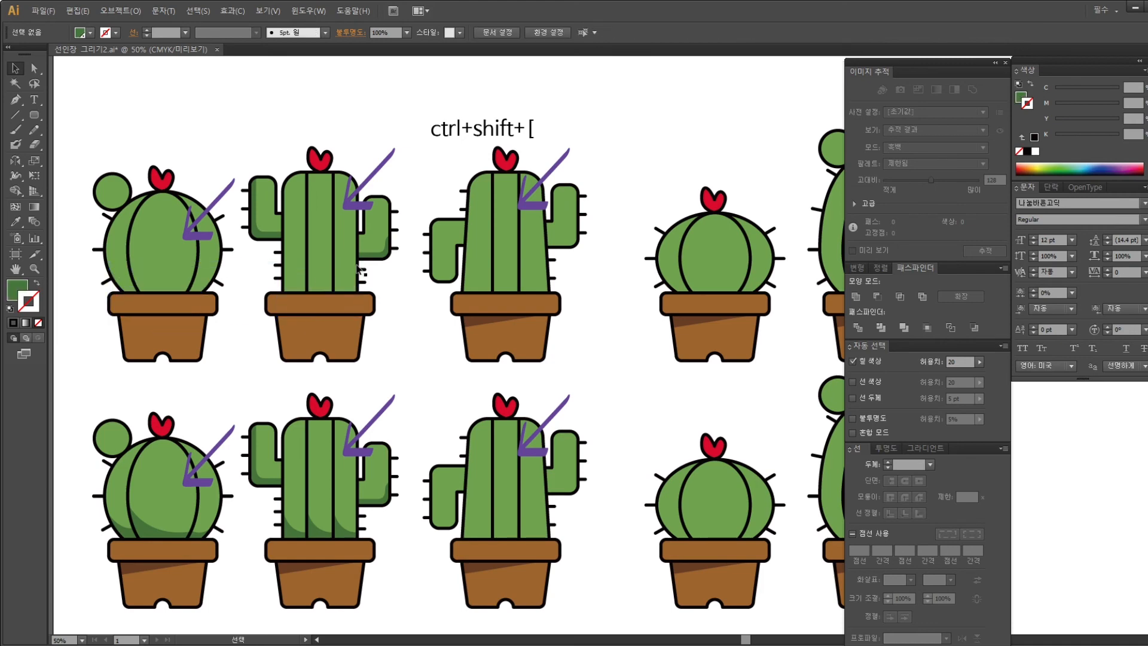
Remove the remaining shadows in the upper row from the columnar cactus's right arm and the last three pots
{"action": "left_click", "coordinate": [375, 252]}
{"action": "key", "text": "ctrl+shift+bracketleft"}
{"action": "left_click", "coordinate": [413, 269]}
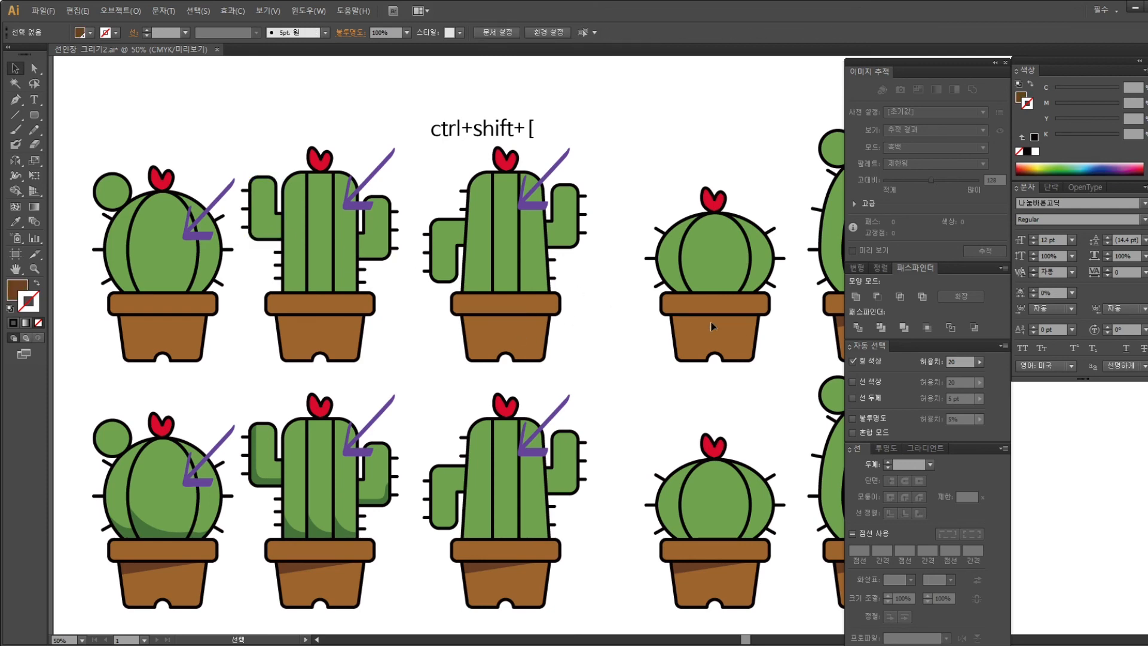
{"action": "left_click_drag", "start_coordinate": [750, 321], "coordinate": [468, 325]}
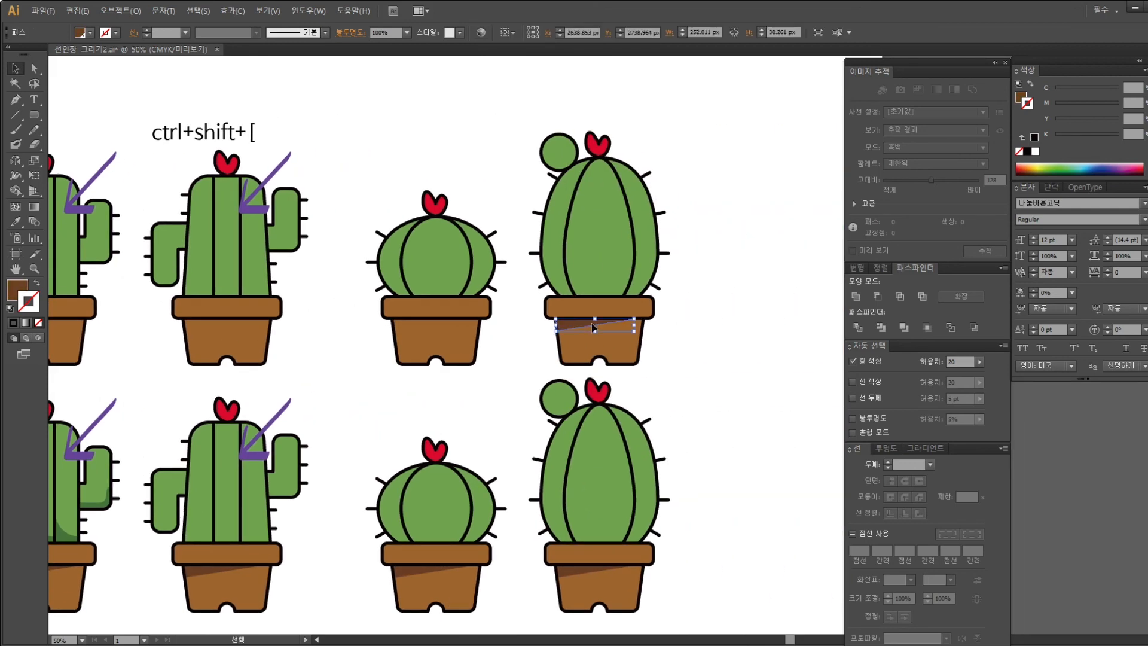
{"action": "left_click_drag", "start_coordinate": [194, 289], "coordinate": [472, 283]}
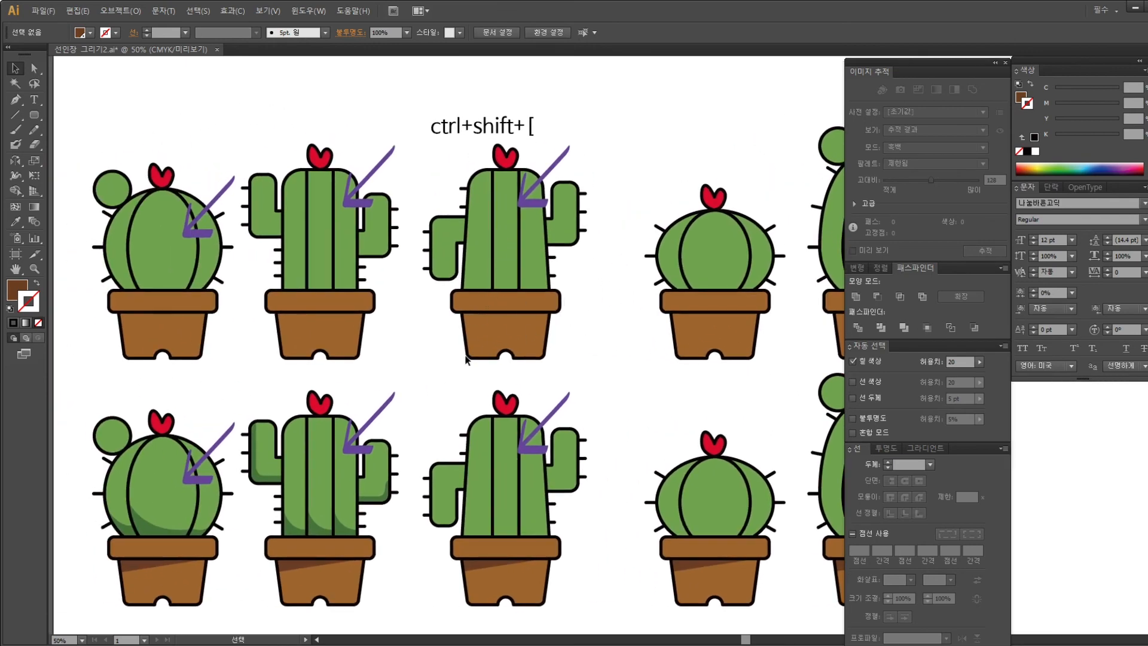
Draw the curved upper edge of a shadow across the left section of the lower row's third cactus with the Pen tool
{"action": "left_click_drag", "start_coordinate": [507, 259], "coordinate": [455, 343]}
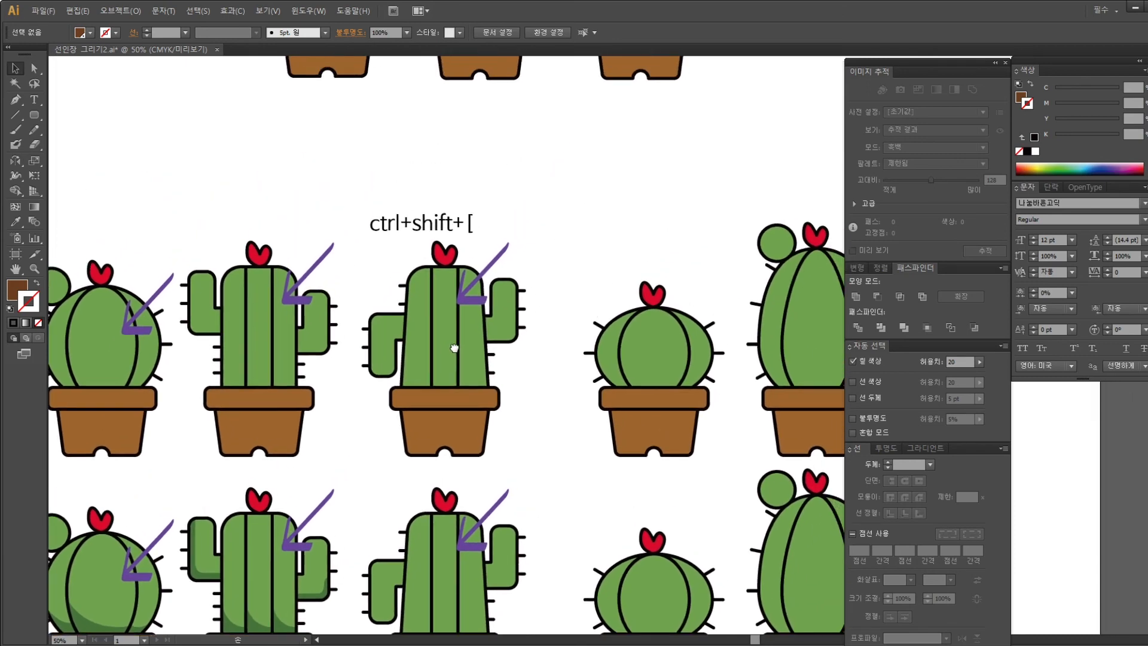
{"action": "key", "text": "ctrl+plus"}
{"action": "key", "text": "ctrl+plus"}
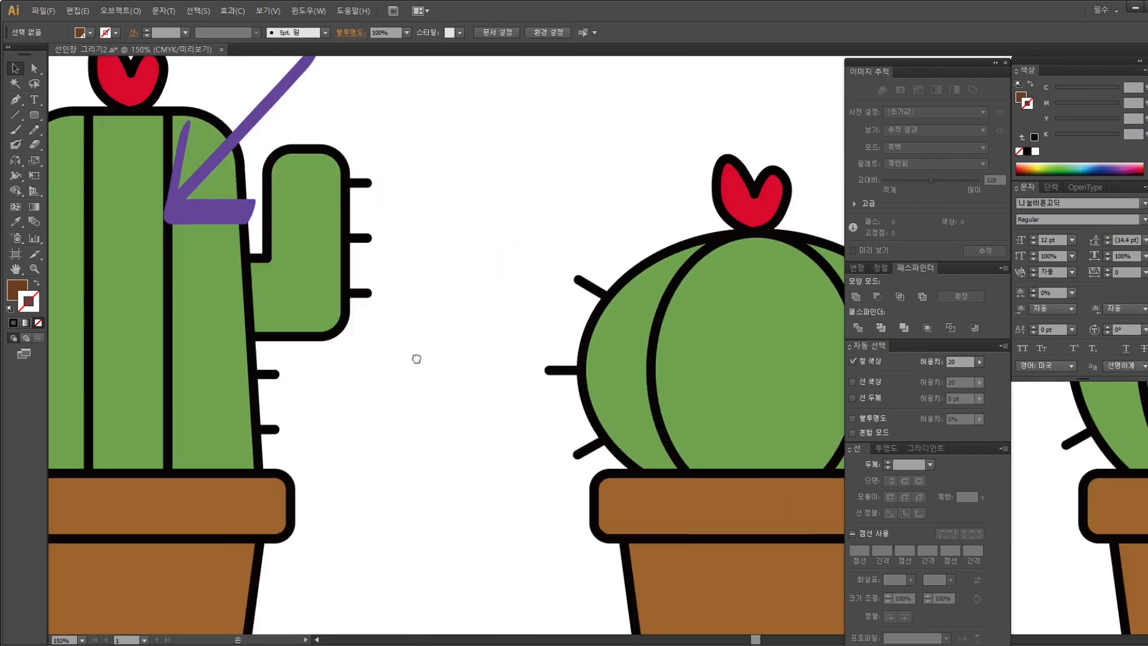
{"action": "key", "text": "ctrl+plus"}
{"action": "scroll", "coordinate": [554, 404], "scroll_direction": "down", "scroll_amount": 10}
{"action": "left_click_drag", "start_coordinate": [597, 307], "coordinate": [628, 334]}
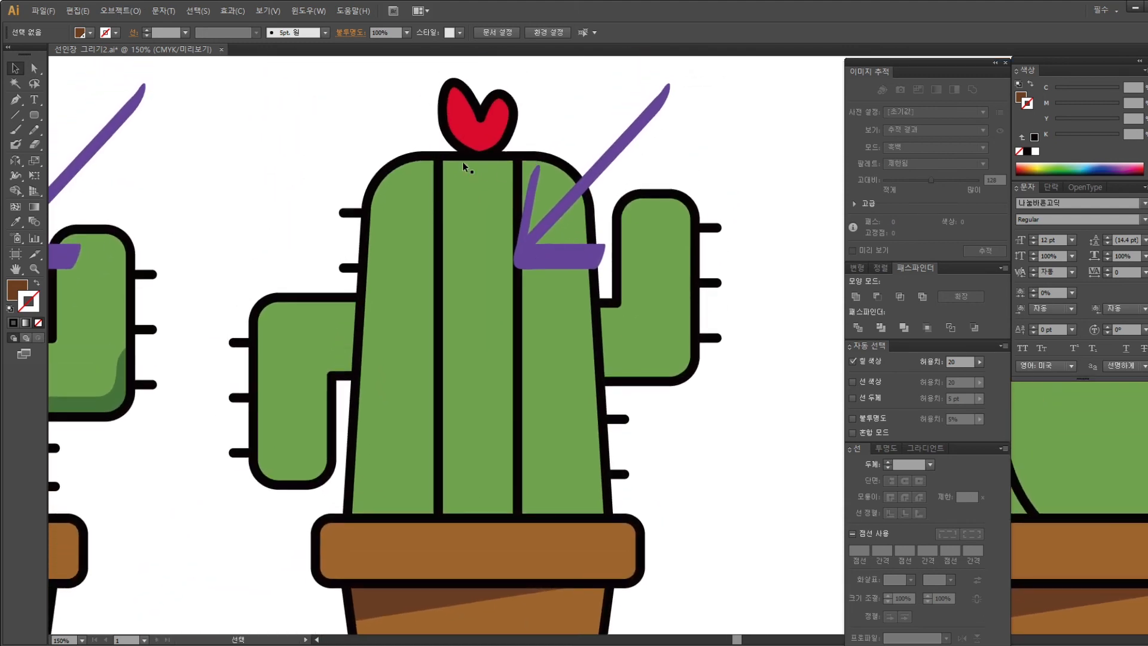
{"action": "left_click", "coordinate": [16, 99]}
{"action": "left_click_drag", "start_coordinate": [361, 371], "coordinate": [526, 470]}
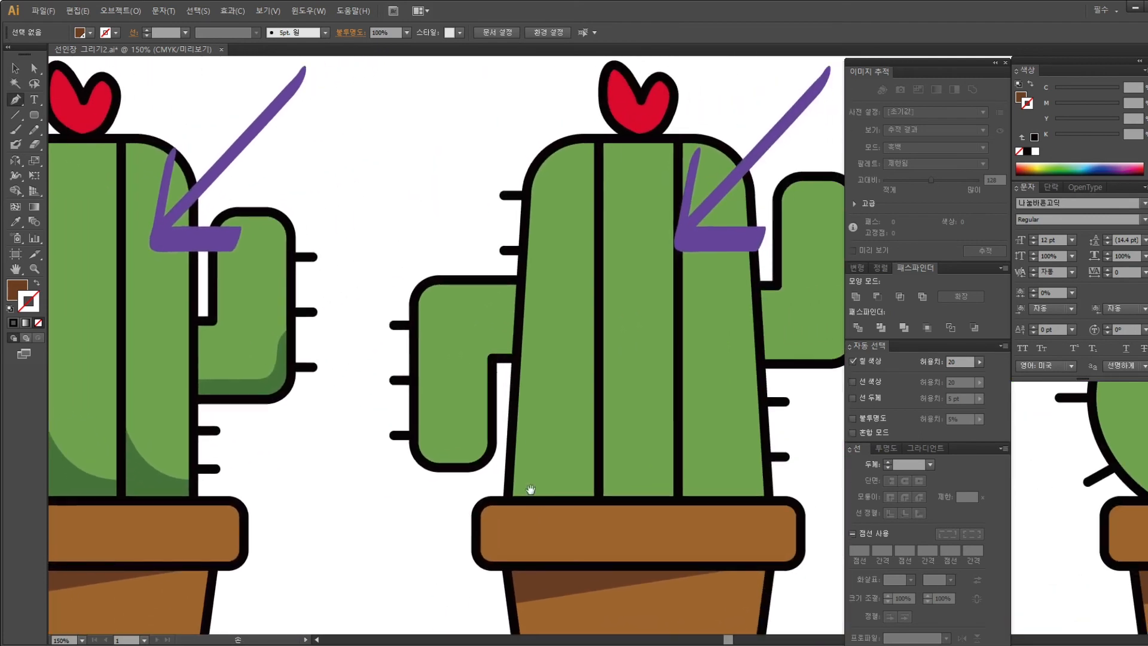
{"action": "left_click", "coordinate": [515, 426]}
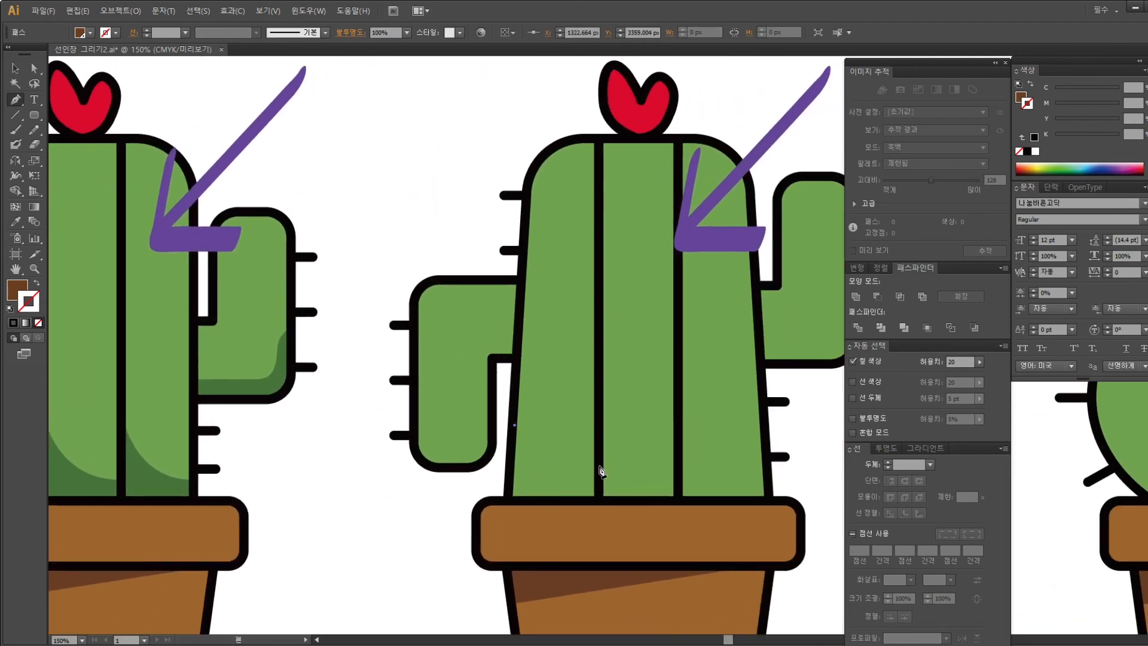
{"action": "left_click_drag", "start_coordinate": [670, 449], "coordinate": [671, 448]}
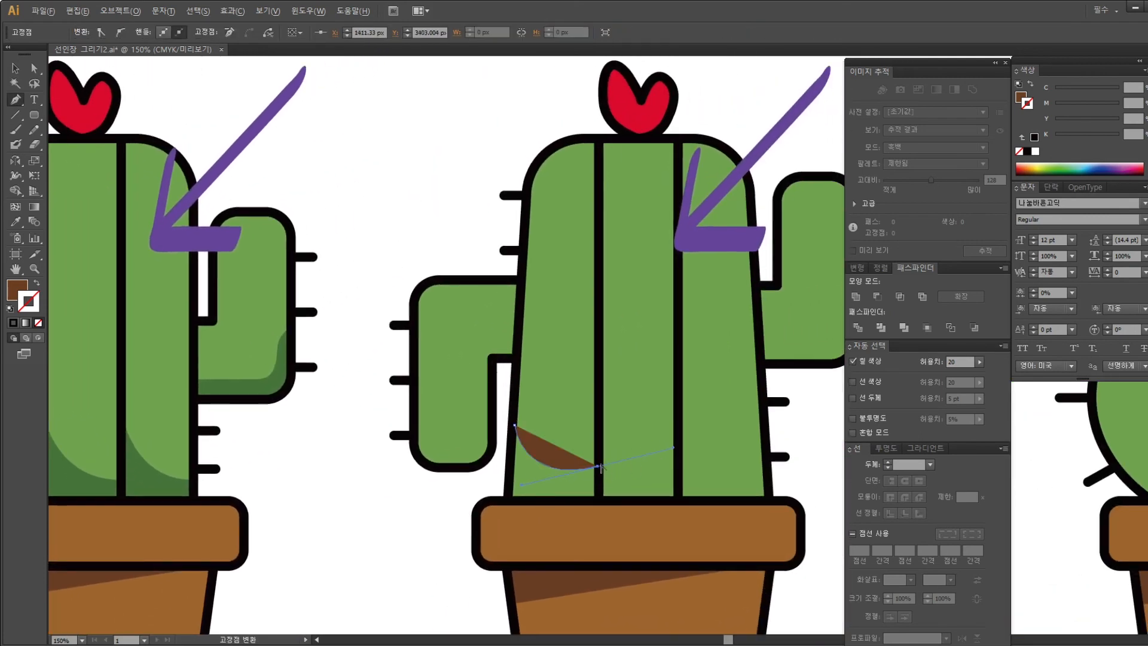
{"action": "left_click", "coordinate": [597, 465]}
Close the shadow path down the dividing stripe, along the pot's rim and back up the body's left edge
{"action": "left_click", "coordinate": [598, 499]}
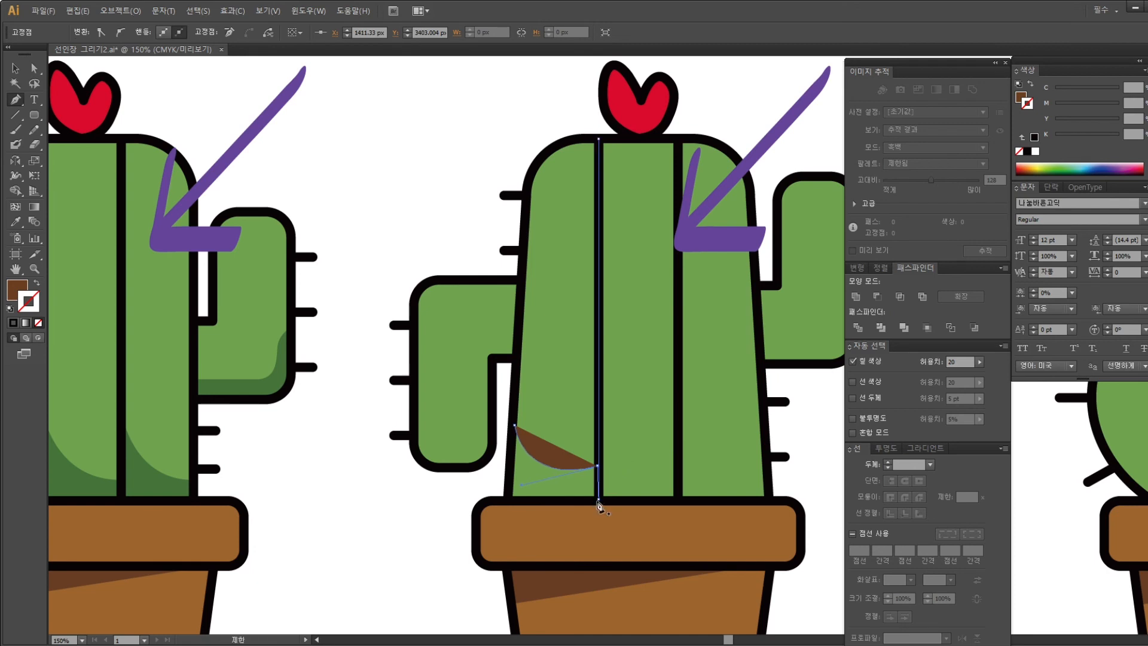
{"action": "key", "text": "ctrl+z"}
{"action": "key", "text": "ctrl+z"}
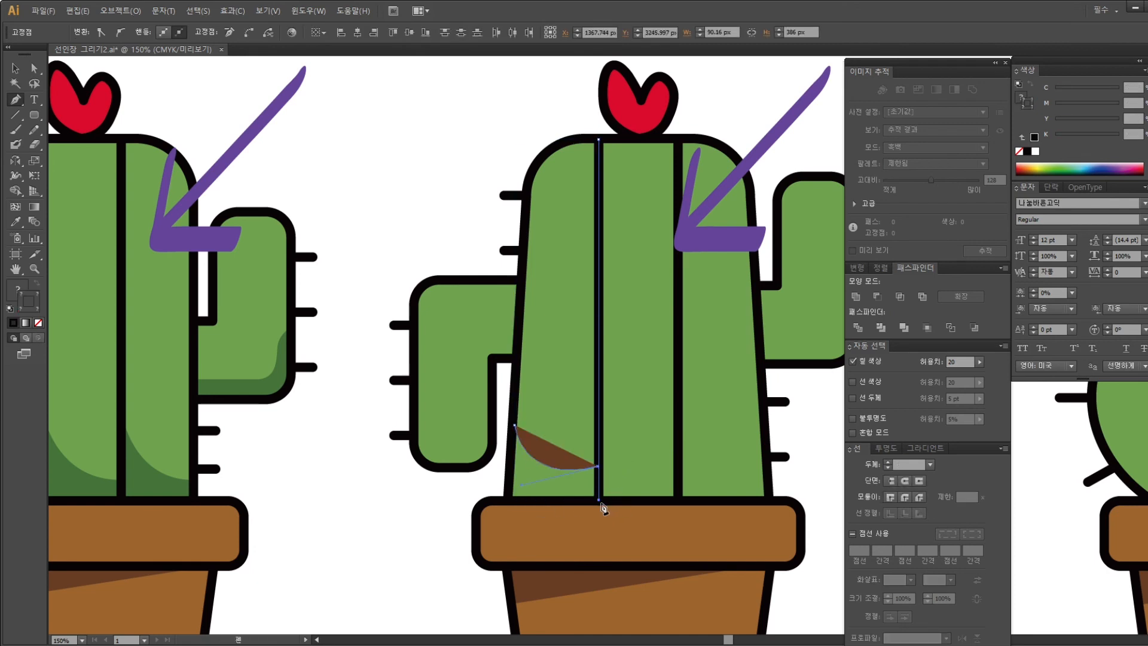
{"action": "left_click", "coordinate": [596, 501]}
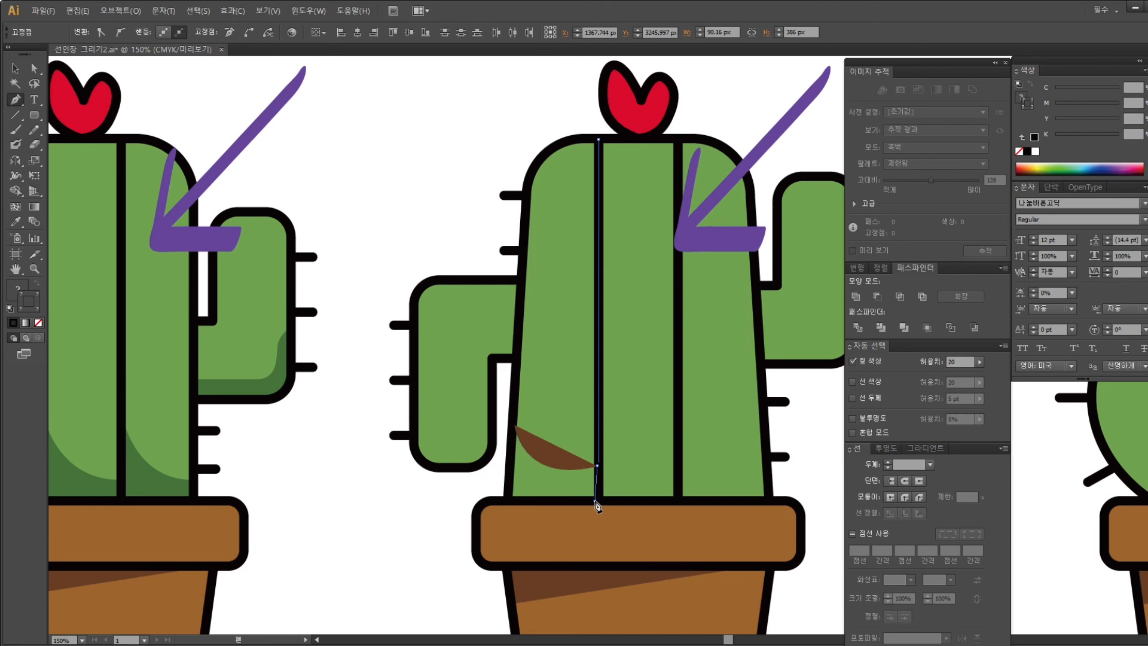
{"action": "left_click", "coordinate": [508, 501]}
{"action": "left_click", "coordinate": [515, 426]}
{"action": "left_click", "coordinate": [14, 67]}
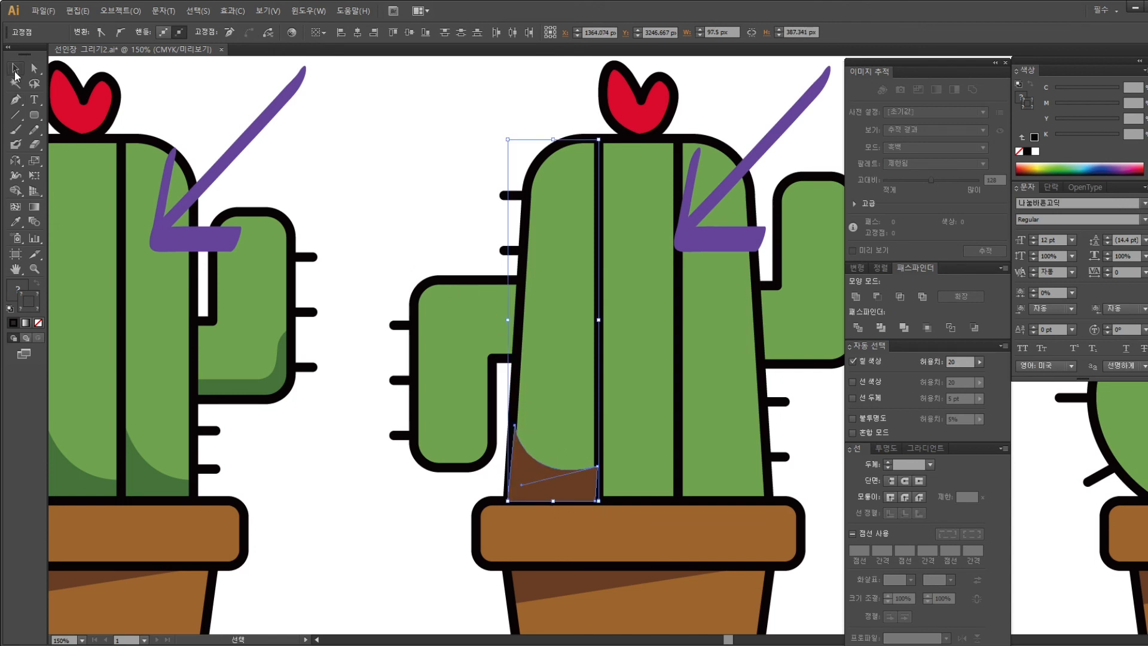
Duplicate the left section's shadow into the middle section of the lower row's third cactus, just above the pot's rim
{"action": "key", "text": "ctrl+plus"}
{"action": "left_click_drag", "start_coordinate": [230, 252], "coordinate": [95, 207]}
{"action": "left_click_drag", "start_coordinate": [396, 477], "coordinate": [531, 483]}
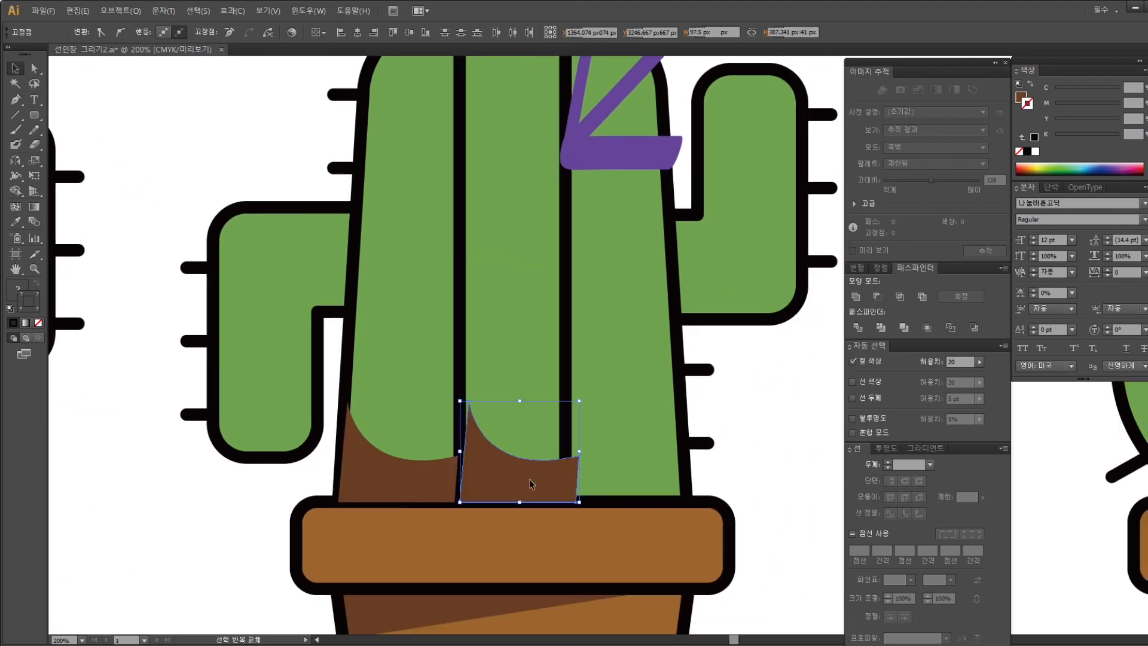
Fit the copied shadow to the middle section by moving its upper corners and lower right anchor point onto the dividing stripes
{"action": "left_click", "coordinate": [34, 68]}
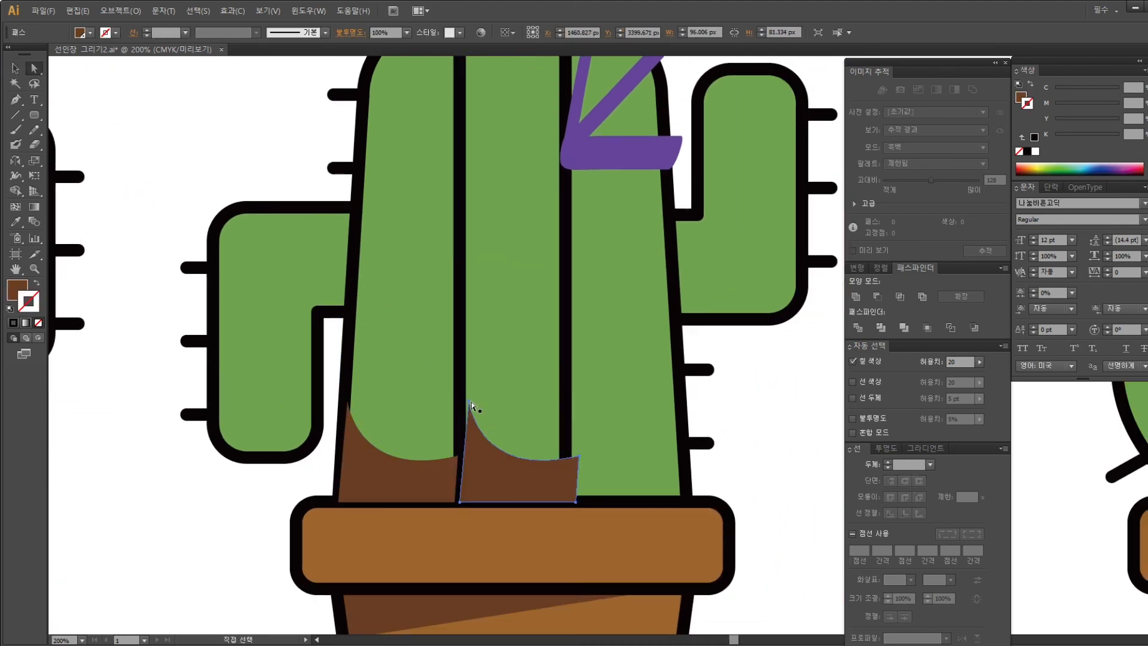
{"action": "left_click", "coordinate": [468, 402]}
{"action": "left_click_drag", "start_coordinate": [468, 401], "coordinate": [462, 399]}
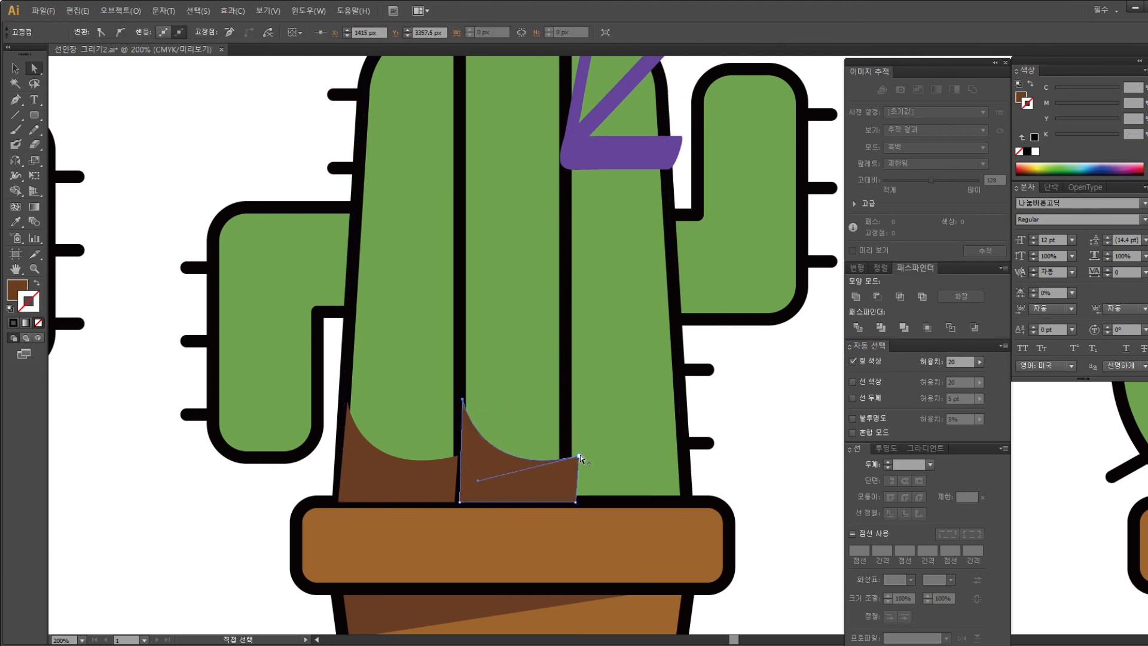
{"action": "left_click_drag", "start_coordinate": [580, 454], "coordinate": [568, 454]}
{"action": "left_click", "coordinate": [576, 501]}
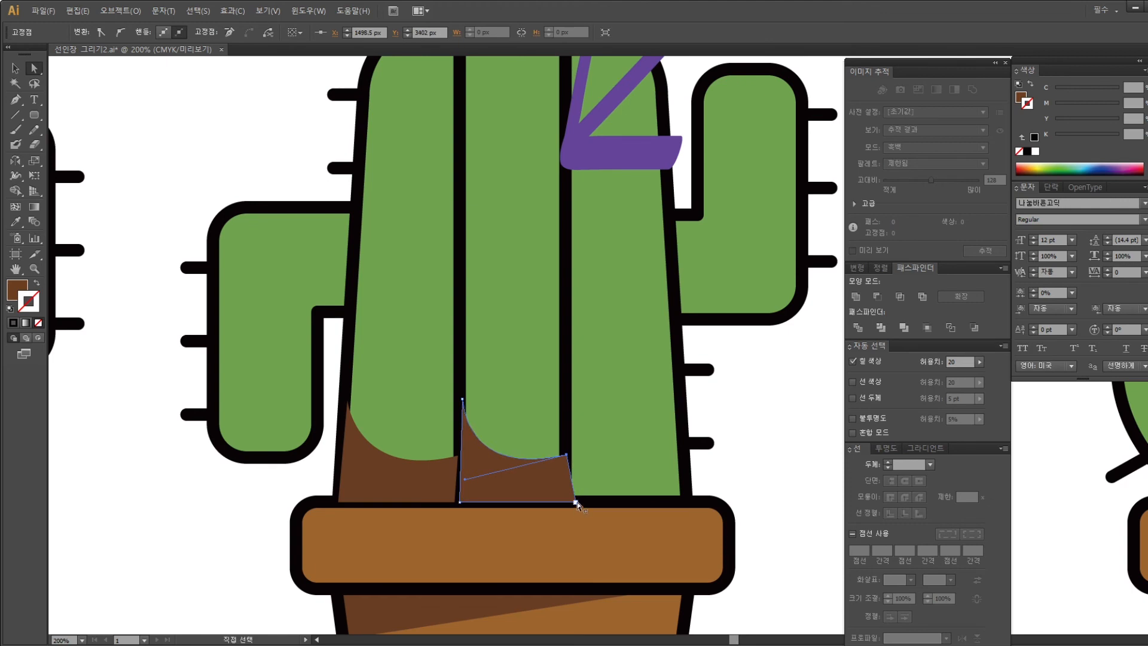
{"action": "left_click_drag", "start_coordinate": [577, 501], "coordinate": [567, 501]}
{"action": "left_click", "coordinate": [594, 501]}
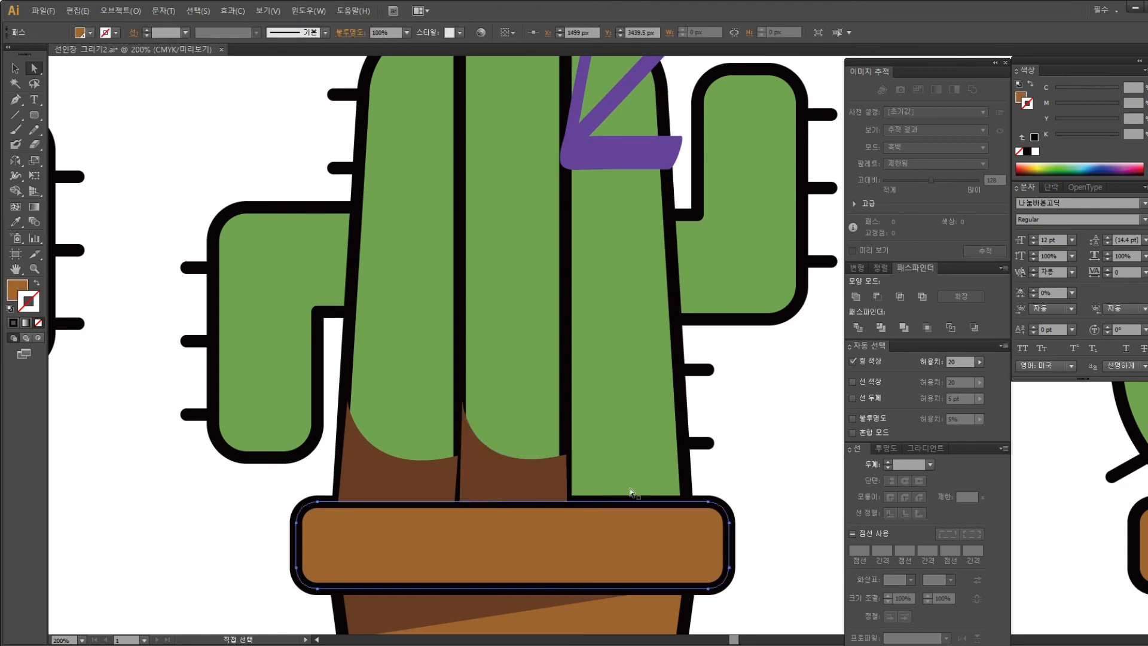
Draw a closed shadow with a curved upper edge across the base of the third cactus's right section with the Pen tool
{"action": "scroll", "coordinate": [619, 498], "scroll_direction": "right", "scroll_amount": 3}
{"action": "left_click", "coordinate": [643, 461]}
{"action": "left_click", "coordinate": [17, 106]}
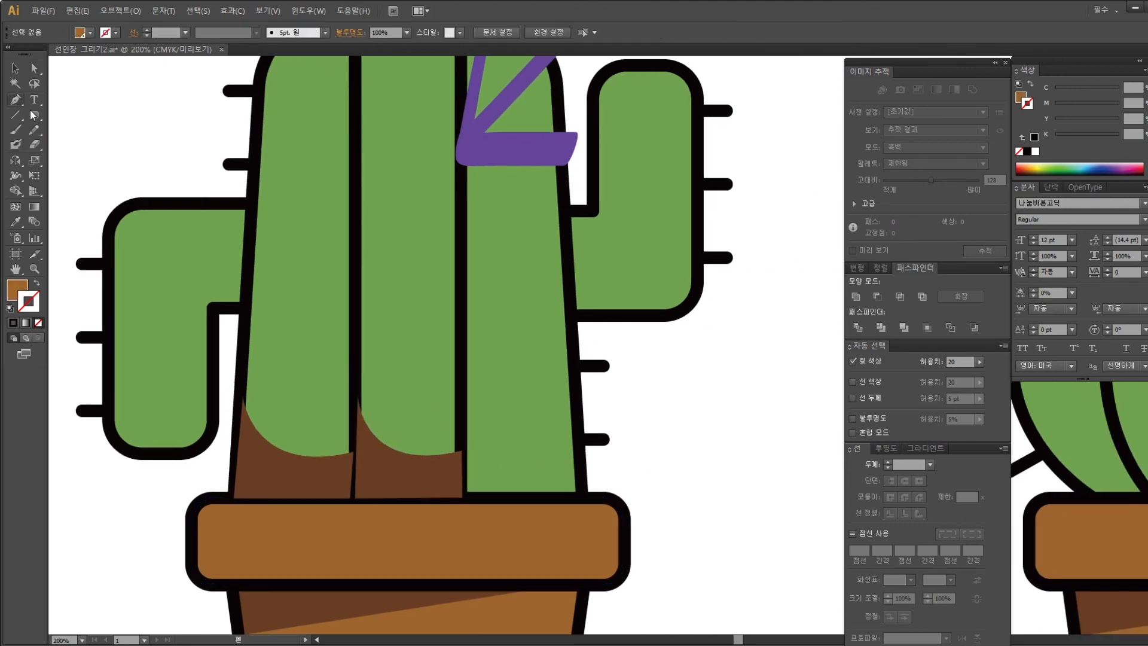
{"action": "left_click", "coordinate": [582, 499]}
{"action": "left_click", "coordinate": [462, 500]}
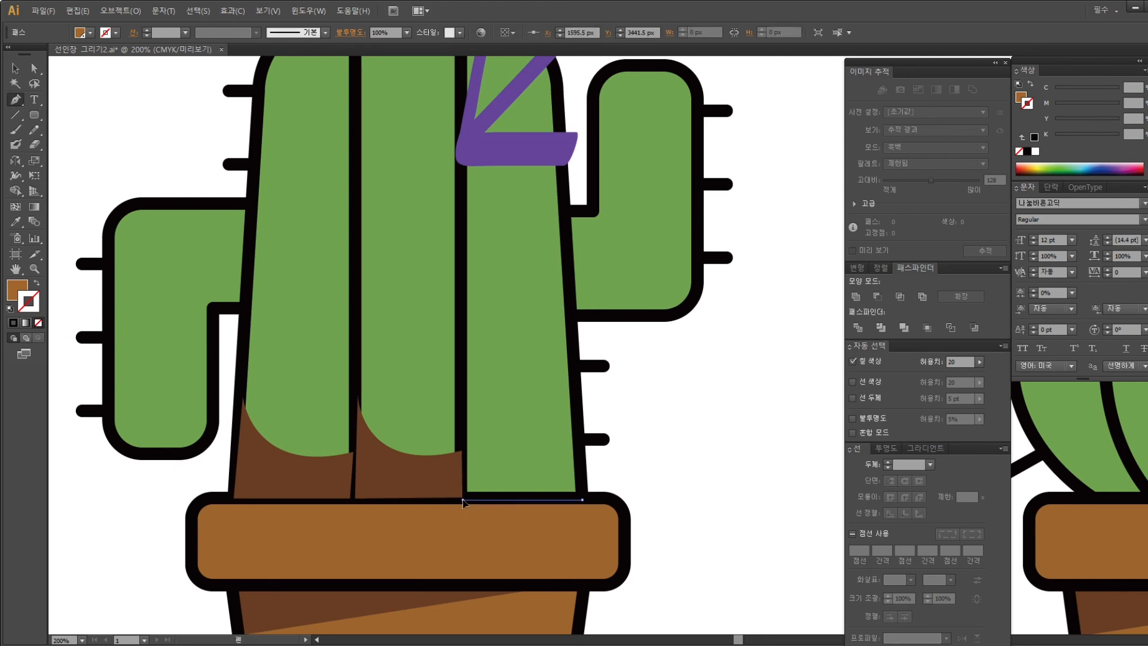
{"action": "left_click", "coordinate": [463, 414]}
{"action": "left_click_drag", "start_coordinate": [579, 467], "coordinate": [658, 451]}
{"action": "left_click", "coordinate": [582, 499]}
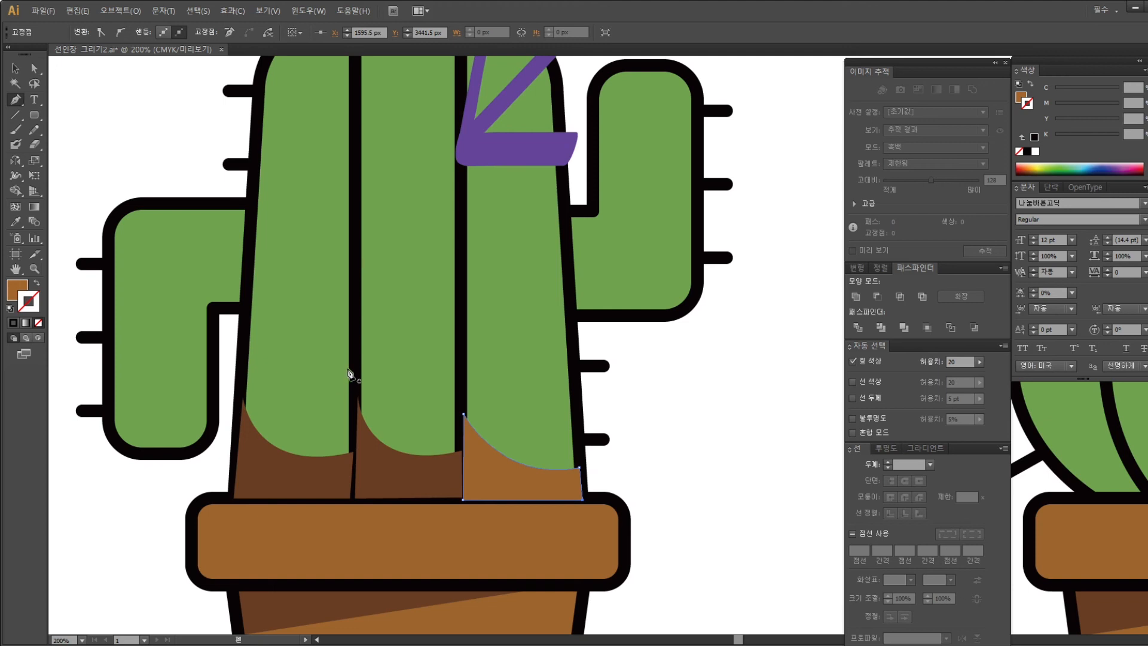
Recolor the third cactus's three base shadows with the dark green sampled from the neighboring cactus's arm shadow using the Eyedropper
{"action": "left_click", "coordinate": [15, 68]}
{"action": "left_click", "coordinate": [616, 432]}
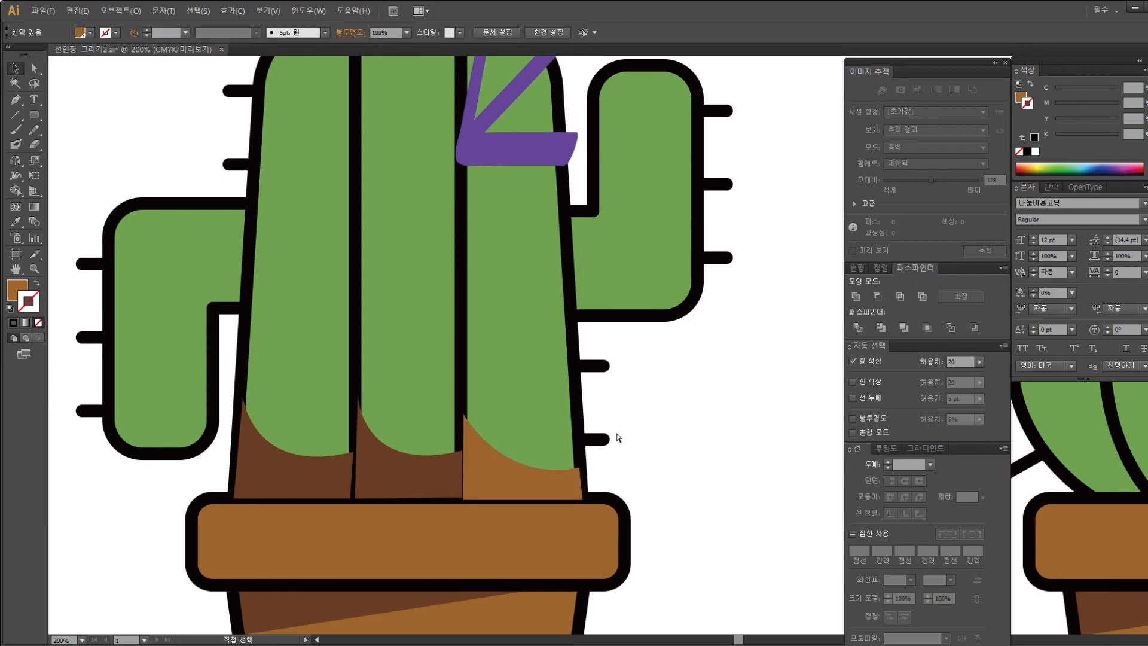
{"action": "scroll", "coordinate": [618, 438], "scroll_direction": "up", "scroll_amount": 1}
{"action": "left_click_drag", "start_coordinate": [543, 456], "coordinate": [651, 438]}
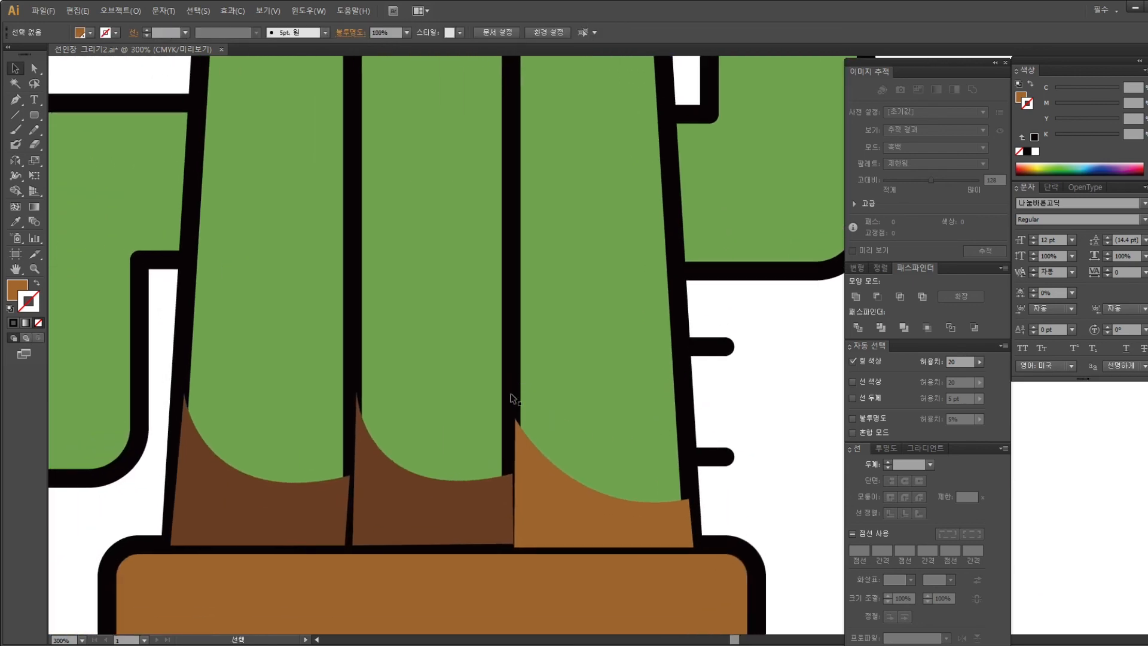
{"action": "left_click", "coordinate": [554, 507]}
{"action": "left_click", "coordinate": [461, 512], "text": "shift"}
{"action": "left_click", "coordinate": [331, 512], "text": "shift"}
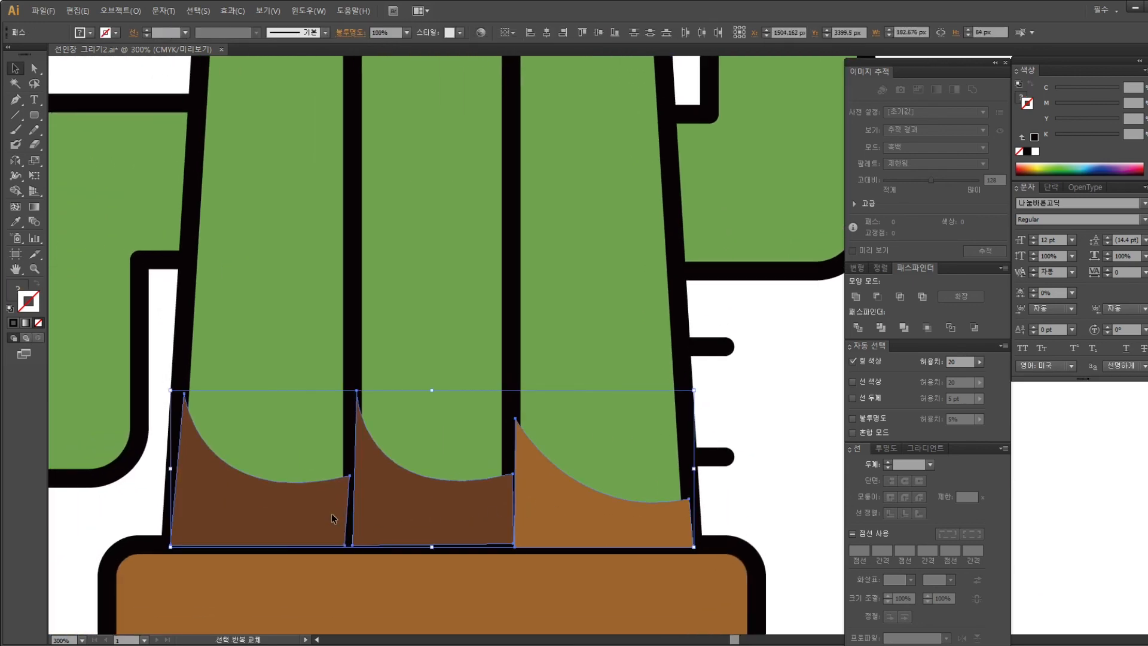
{"action": "left_click", "coordinate": [15, 221]}
{"action": "left_click_drag", "start_coordinate": [224, 443], "coordinate": [766, 361]}
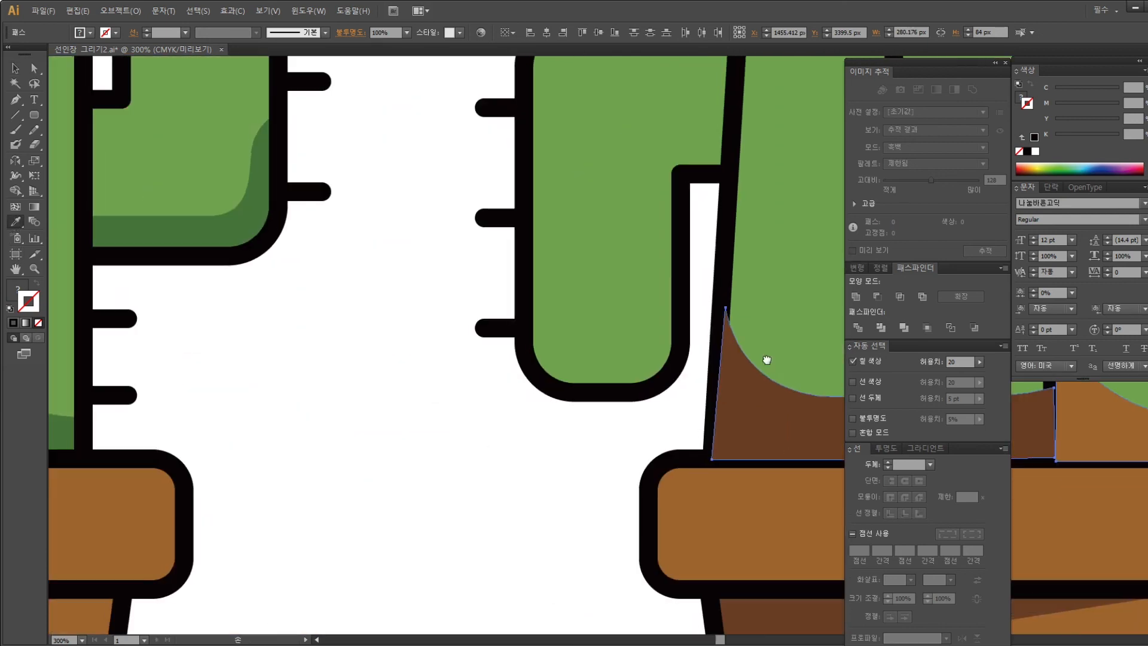
{"action": "left_click_drag", "start_coordinate": [450, 441], "coordinate": [549, 447]}
{"action": "left_click", "coordinate": [376, 251]}
{"action": "left_click_drag", "start_coordinate": [697, 317], "coordinate": [324, 397]}
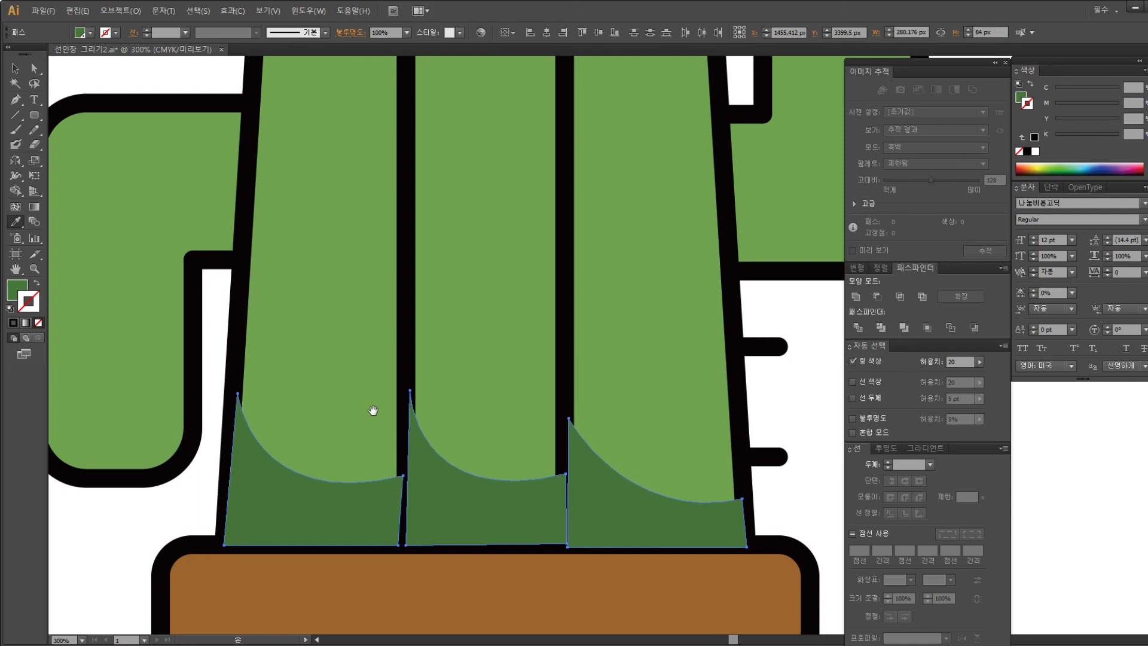
{"action": "left_click", "coordinate": [15, 67]}
{"action": "left_click_drag", "start_coordinate": [471, 390], "coordinate": [490, 418]}
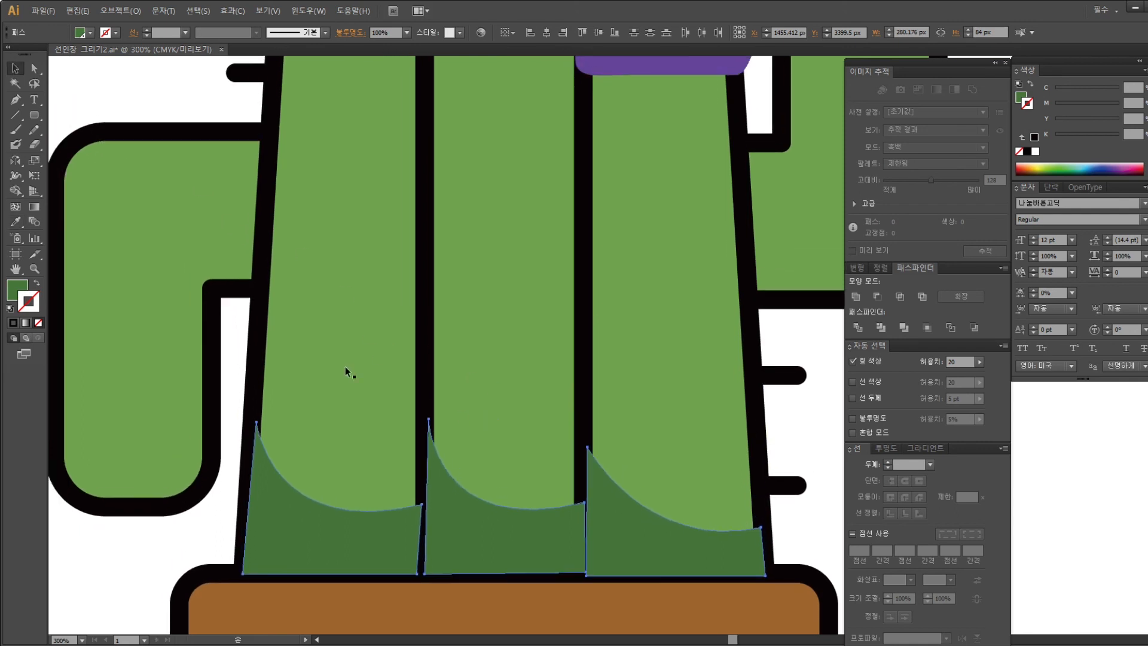
{"action": "left_click", "coordinate": [336, 351]}
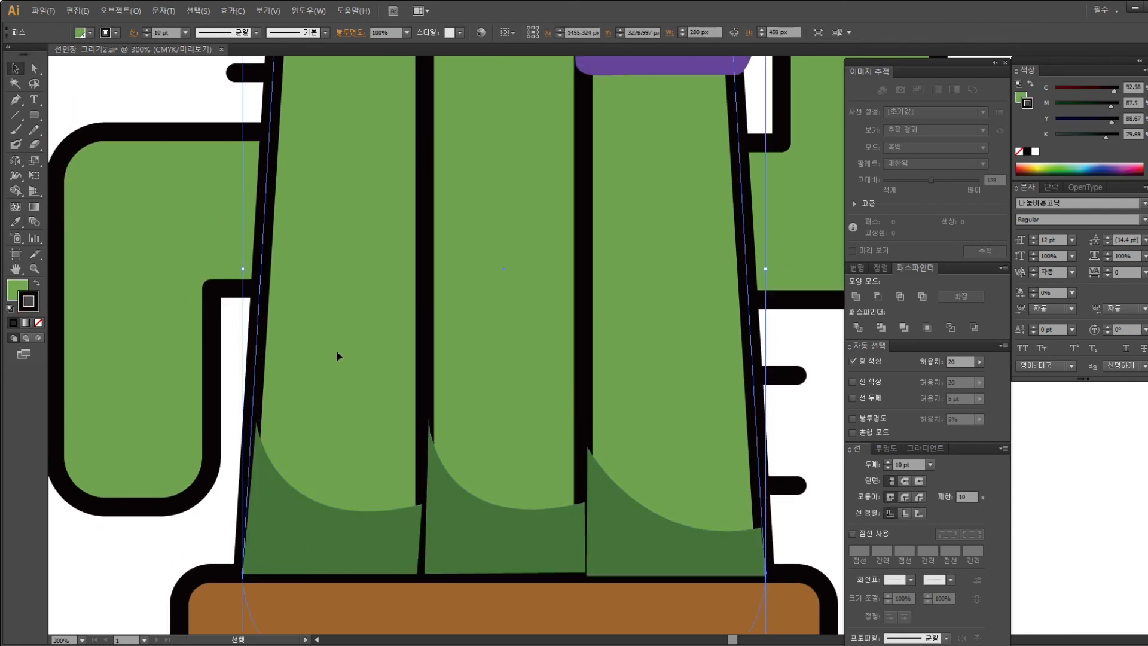
{"action": "left_click_drag", "start_coordinate": [347, 326], "coordinate": [532, 366]}
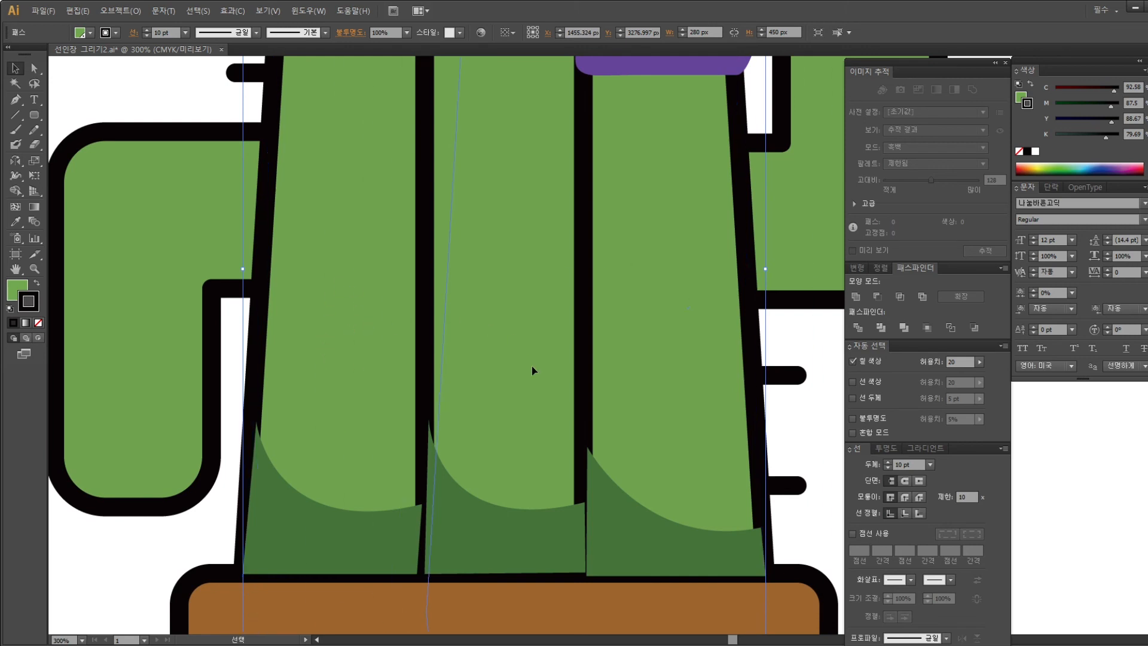
{"action": "key", "text": "ctrl+z"}
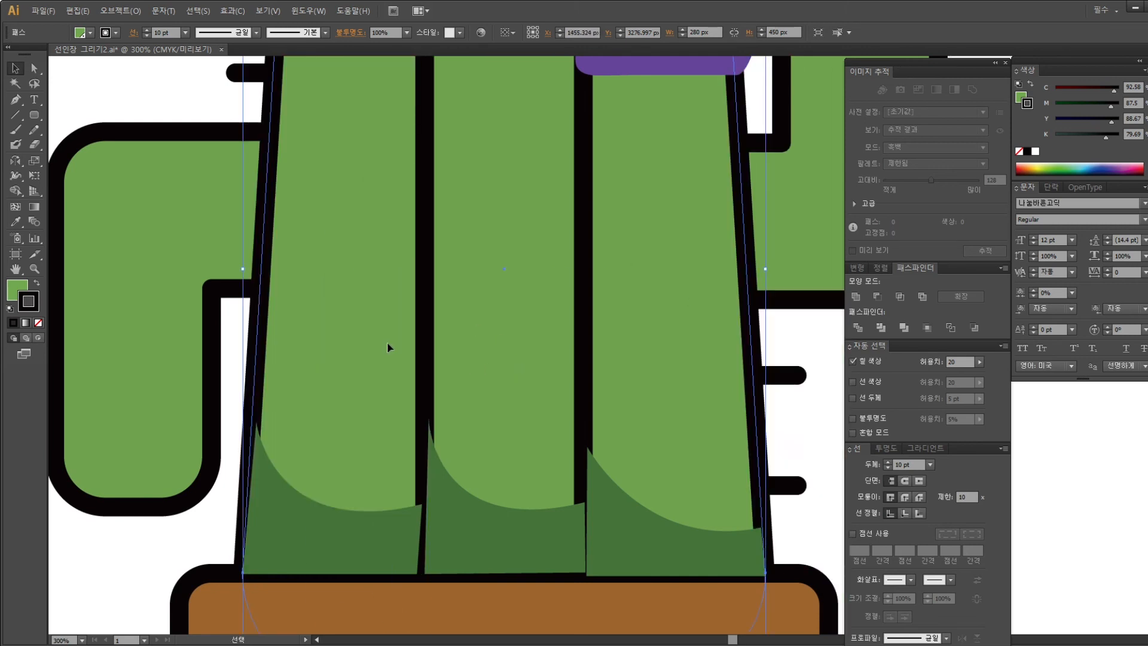
{"action": "key", "text": "a"}
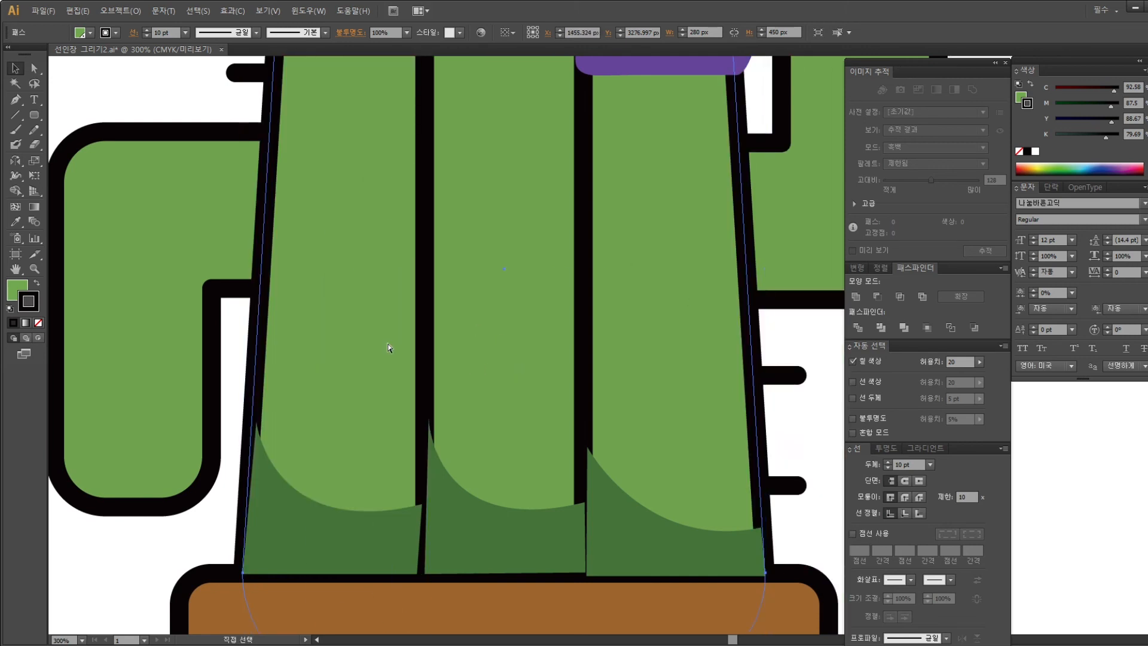
{"action": "key", "text": "v"}
{"action": "left_click_drag", "start_coordinate": [386, 342], "coordinate": [484, 316]}
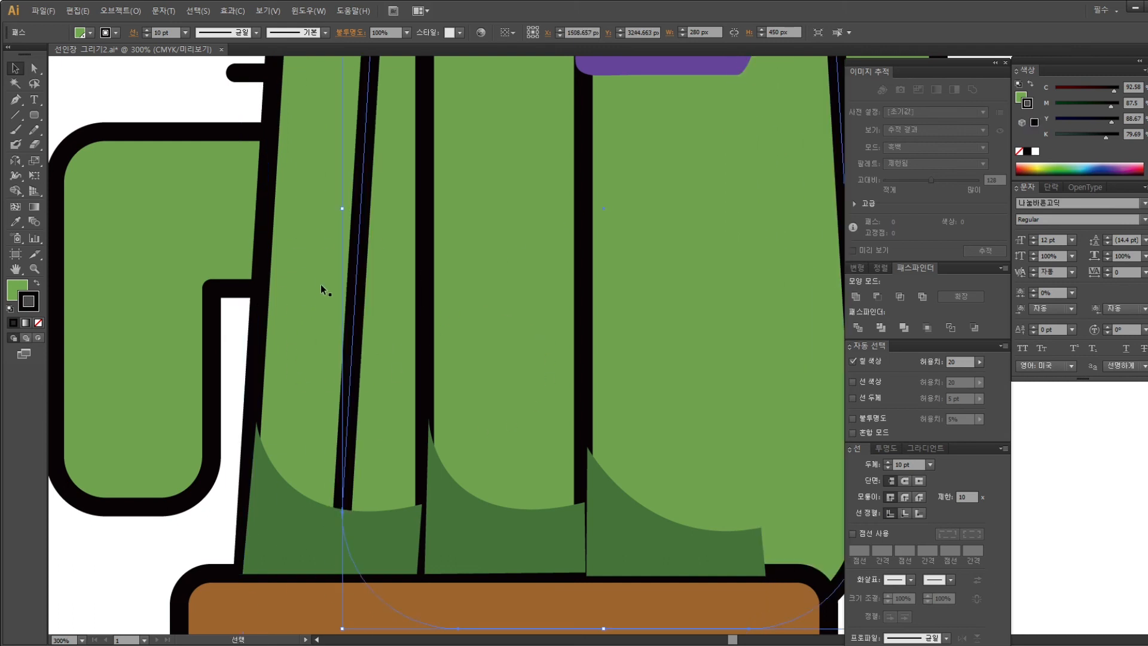
{"action": "key", "text": "ctrl+z"}
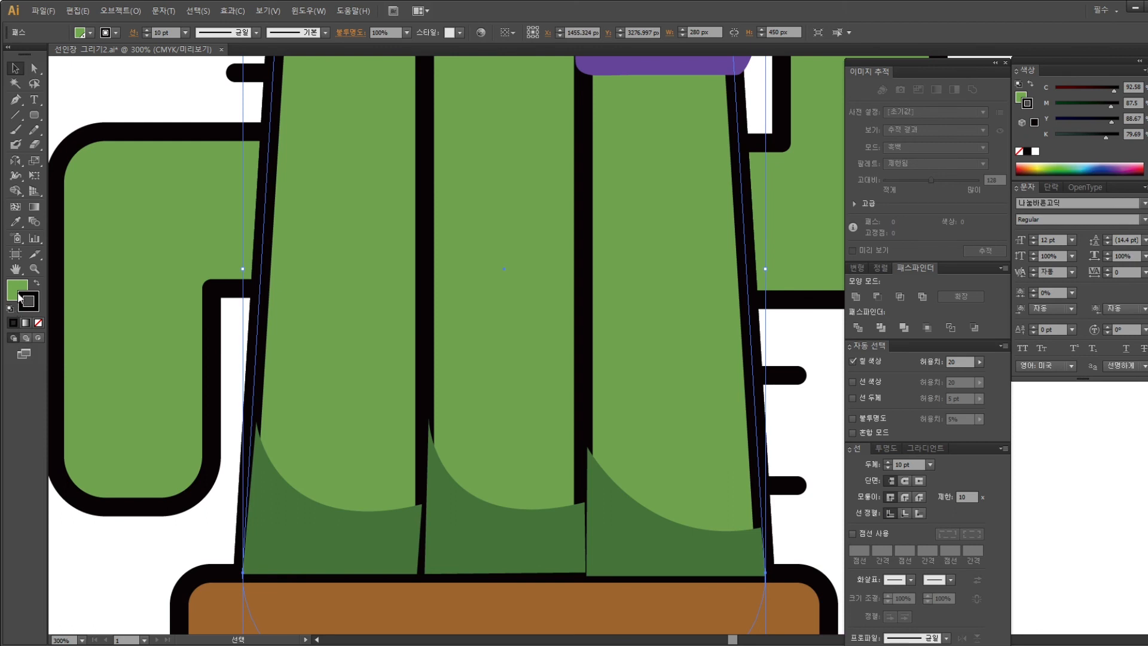
{"action": "left_click", "coordinate": [18, 293]}
{"action": "left_click", "coordinate": [38, 323]}
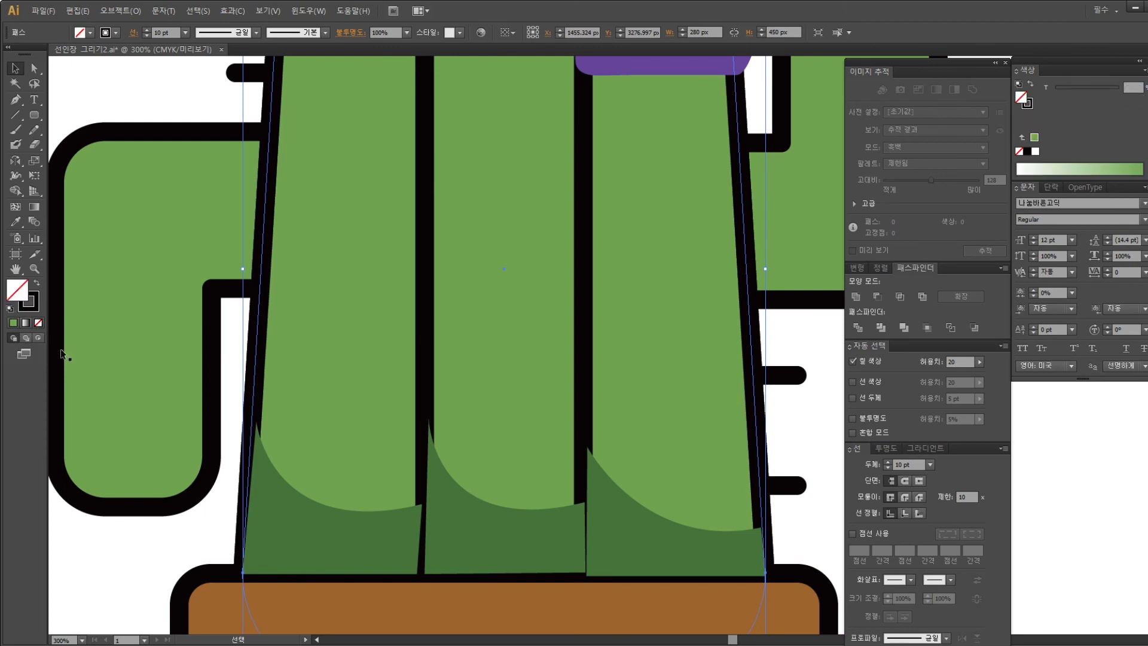
{"action": "key", "text": "ctrl+z"}
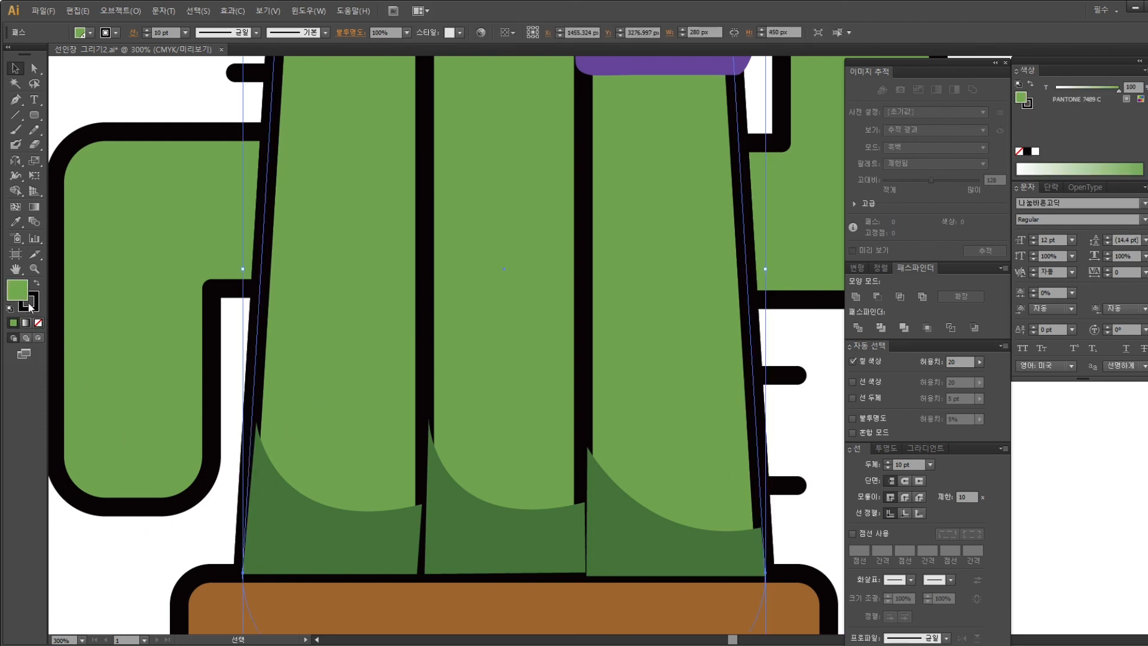
Remove the stroke from the third cactus's filled green body shape, keeping the body in its original position
{"action": "left_click", "coordinate": [30, 305]}
{"action": "left_click", "coordinate": [39, 323]}
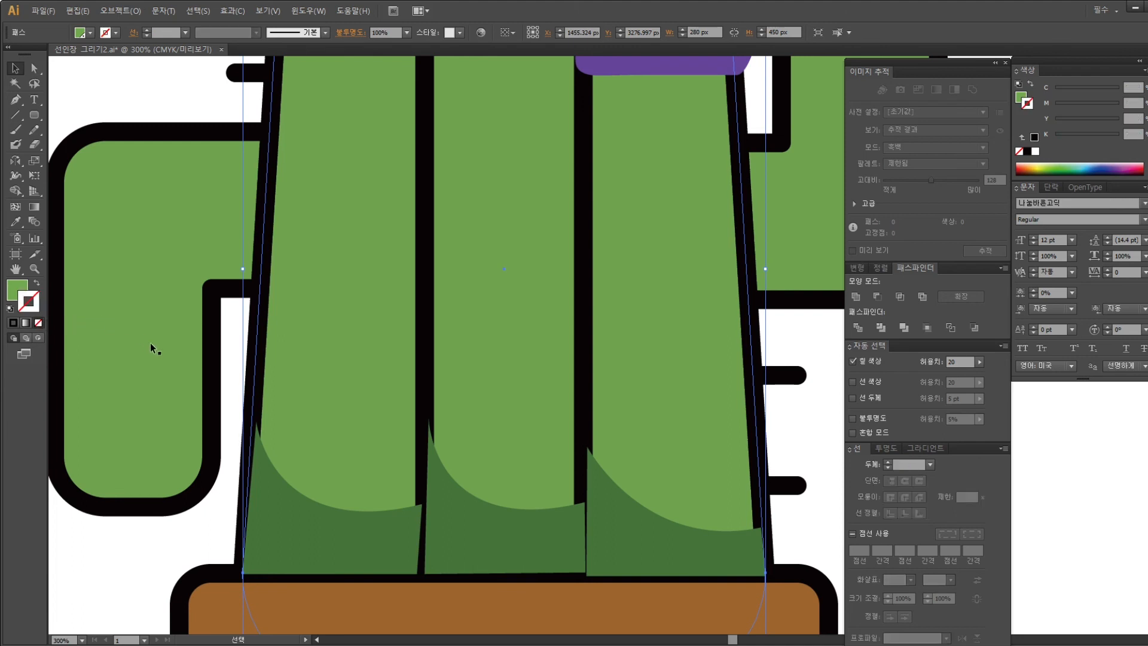
{"action": "left_click", "coordinate": [317, 317]}
{"action": "left_click_drag", "start_coordinate": [317, 317], "coordinate": [433, 327]}
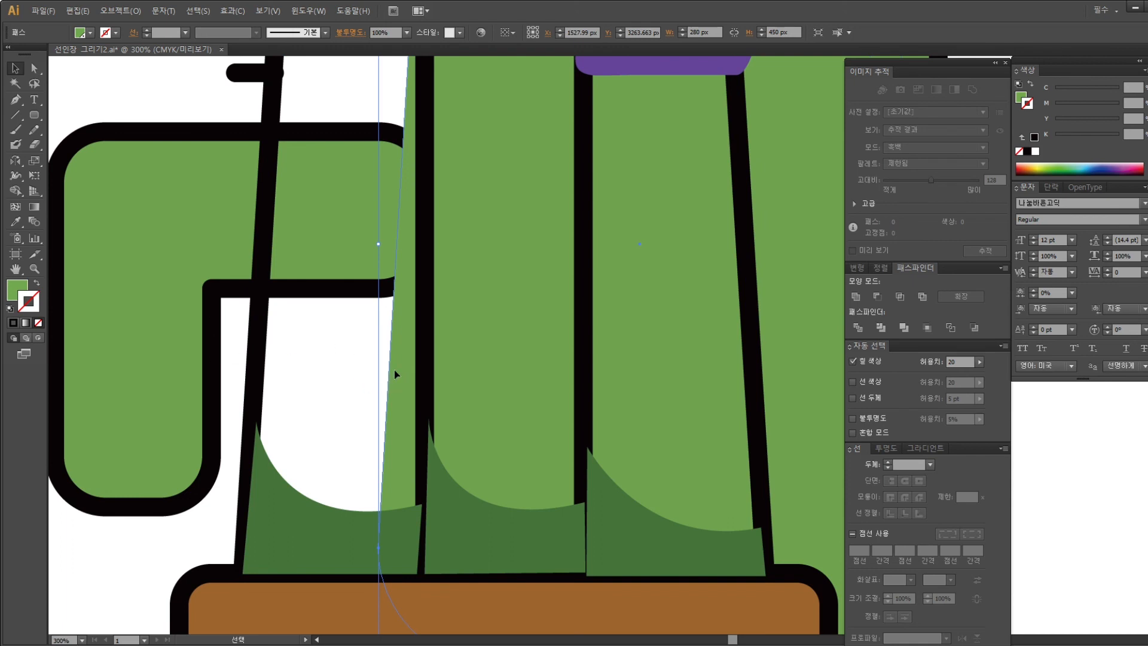
{"action": "key", "text": "ctrl+z"}
Send the three dark green shadows, the green body and both arms to the back, behind the cactus's black outlines
{"action": "left_click", "coordinate": [319, 514]}
{"action": "left_click", "coordinate": [492, 515], "text": "shift"}
{"action": "left_click", "coordinate": [642, 515], "text": "shift"}
{"action": "left_click", "coordinate": [640, 389], "text": "shift"}
{"action": "left_click", "coordinate": [237, 248], "text": "shift"}
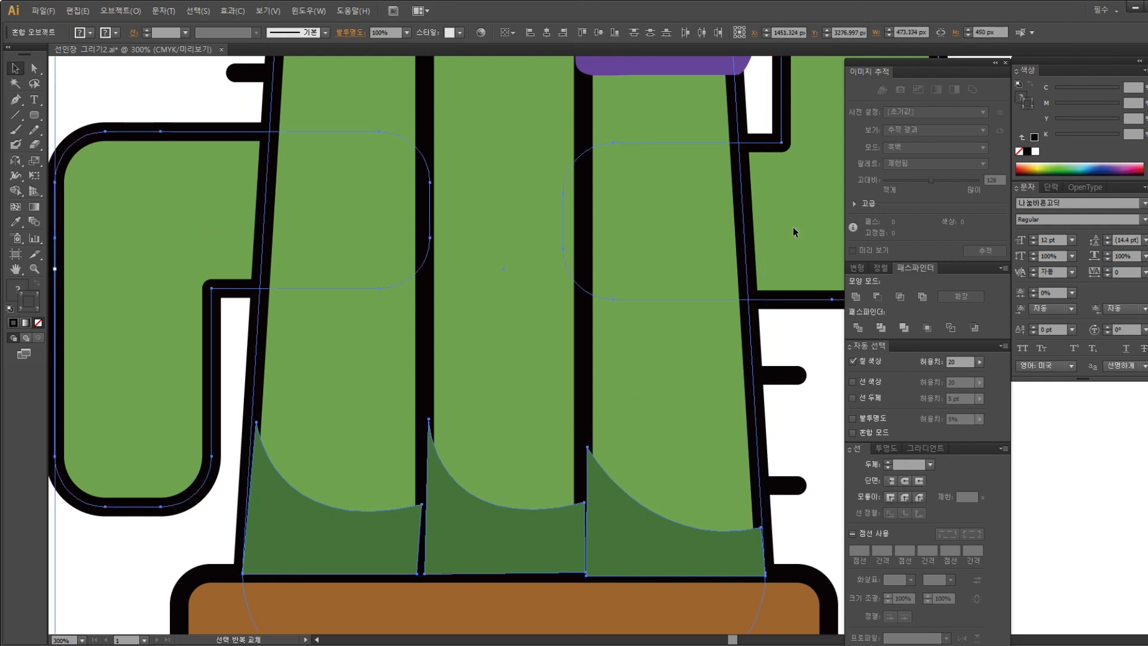
{"action": "key", "text": "ctrl+7"}
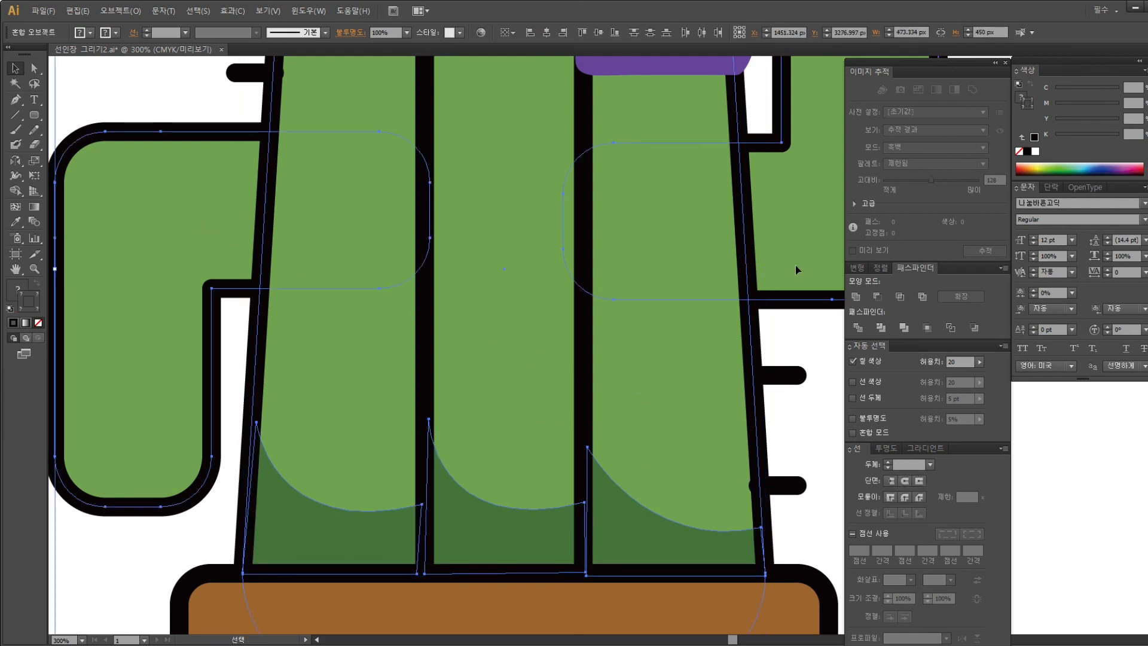
{"action": "left_click", "coordinate": [809, 342]}
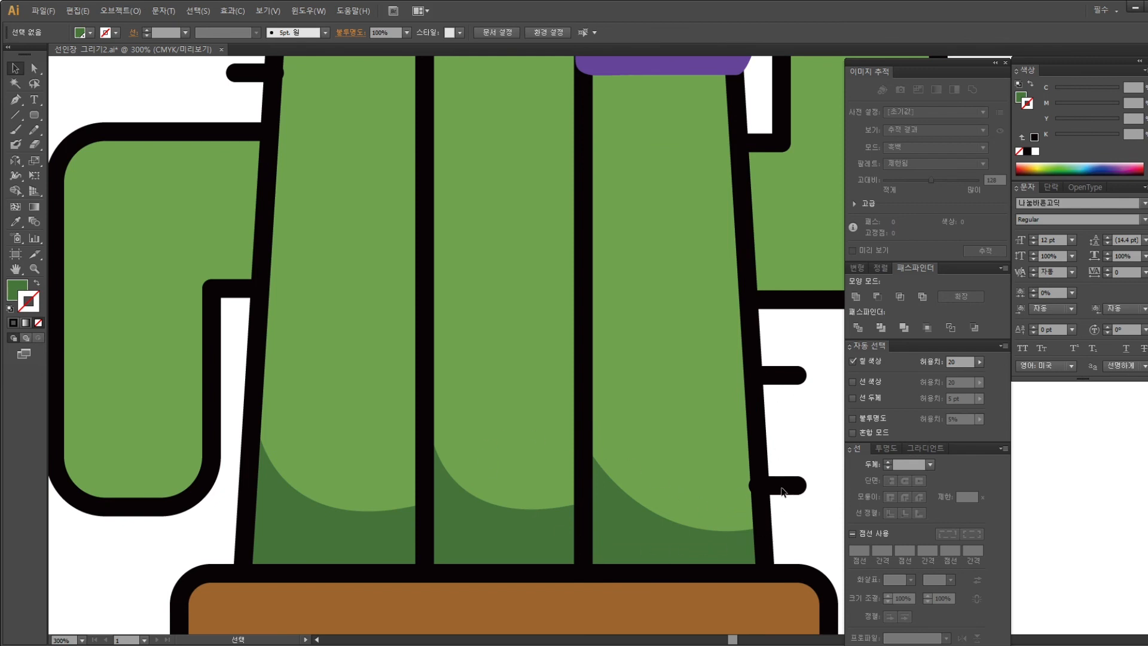
Nudge the body's lowest right spine and lower left spine outward so their inner ends clear the green fill
{"action": "mouse_move", "coordinate": [775, 480]}
{"action": "left_mouse_down"}
{"action": "mouse_move", "coordinate": [791, 498]}
{"action": "mouse_move", "coordinate": [798, 489]}
{"action": "left_mouse_up"}
{"action": "left_click", "coordinate": [808, 465]}
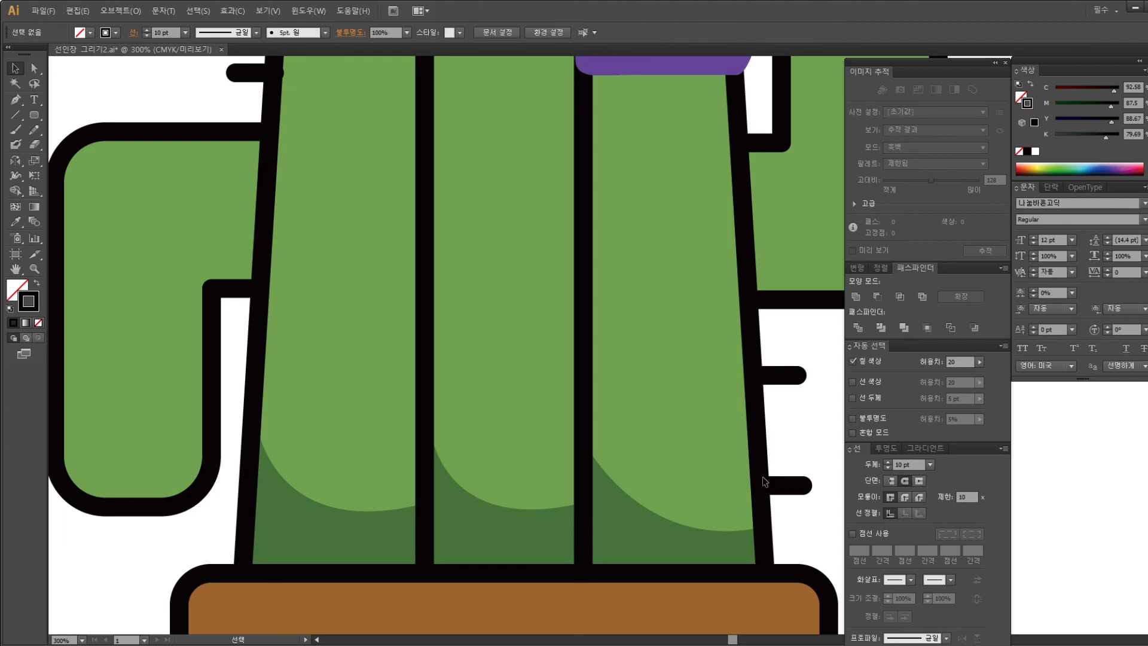
{"action": "scroll", "coordinate": [531, 526], "scroll_direction": "up", "scroll_amount": 5}
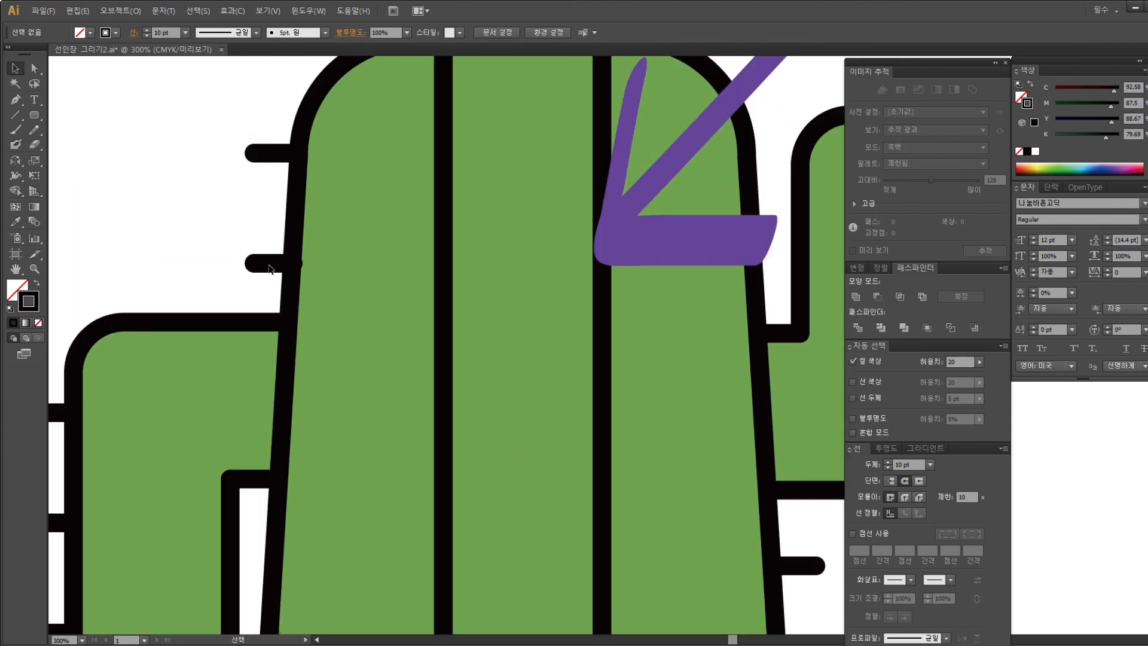
{"action": "left_click_drag", "start_coordinate": [259, 241], "coordinate": [272, 280]}
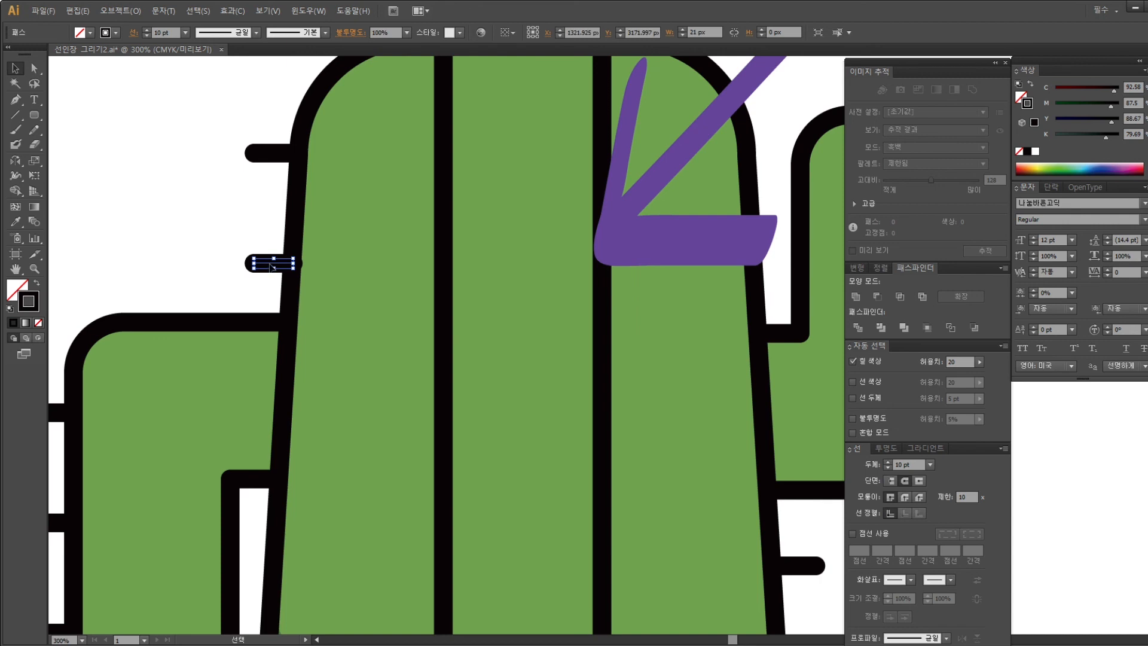
{"action": "left_click_drag", "start_coordinate": [267, 266], "coordinate": [263, 267]}
{"action": "left_click", "coordinate": [231, 297]}
Draw a closed L-shaped shadow outline along the outer side and bottom of the third cactus's left arm with the Pen tool
{"action": "left_click_drag", "start_coordinate": [576, 324], "coordinate": [699, 250]}
{"action": "left_click_drag", "start_coordinate": [483, 389], "coordinate": [347, 238]}
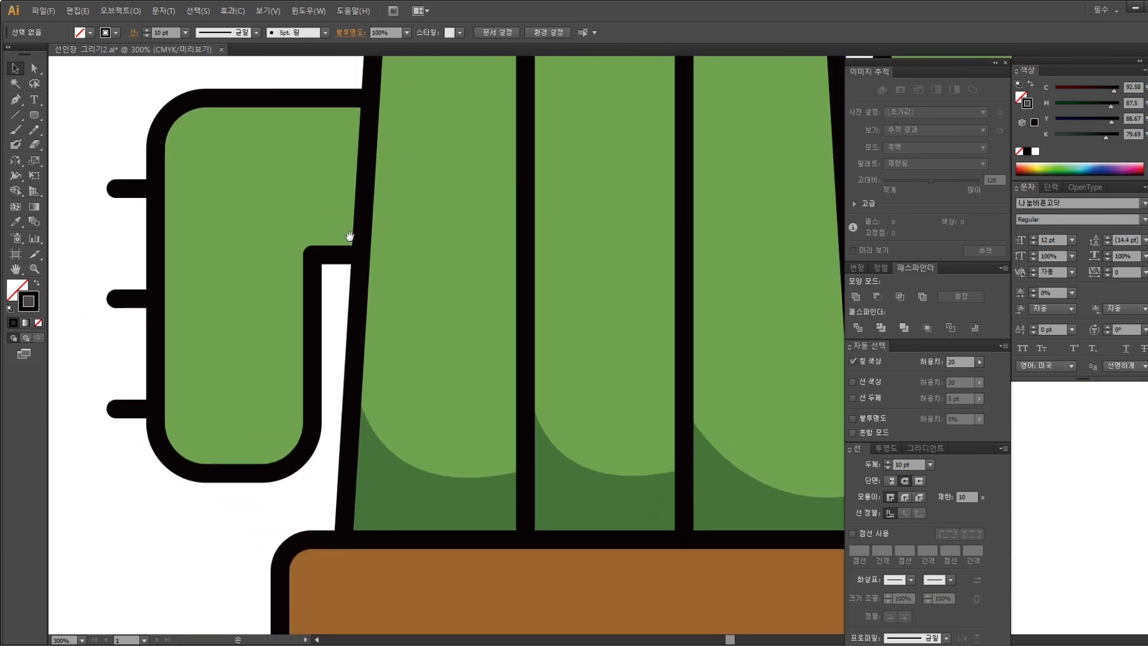
{"action": "left_click_drag", "start_coordinate": [492, 287], "coordinate": [310, 358]}
{"action": "key", "text": "a"}
{"action": "key", "text": "ctrl+minus"}
{"action": "key", "text": "ctrl+minus"}
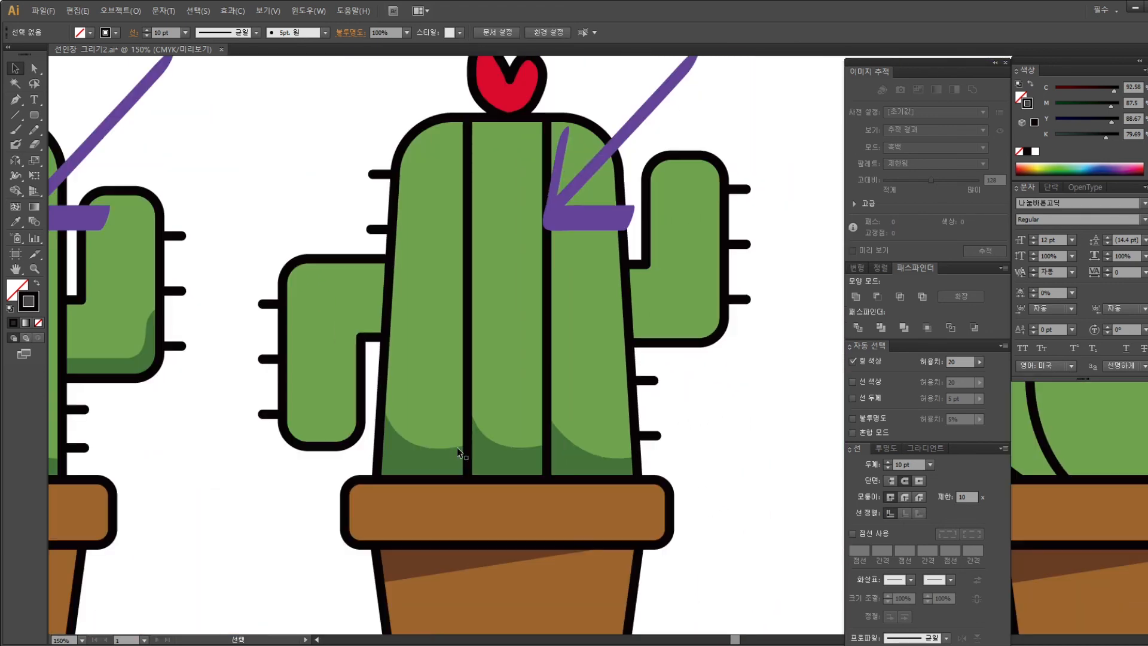
{"action": "left_click_drag", "start_coordinate": [536, 407], "coordinate": [510, 483]}
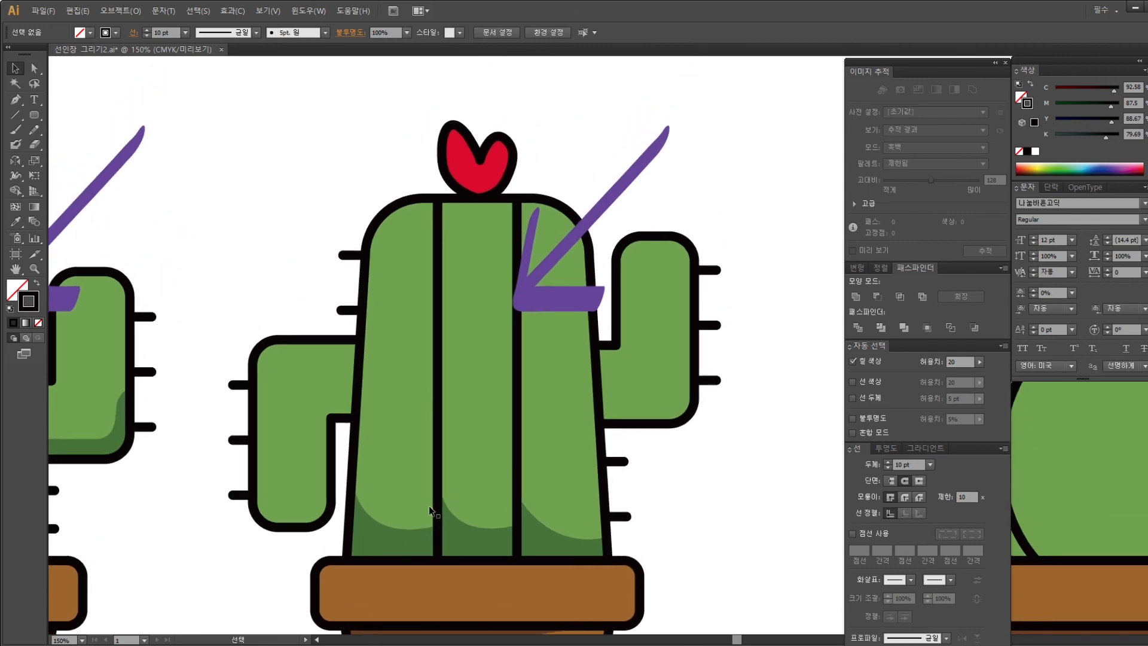
{"action": "scroll", "coordinate": [458, 423], "scroll_direction": "left", "scroll_amount": 5}
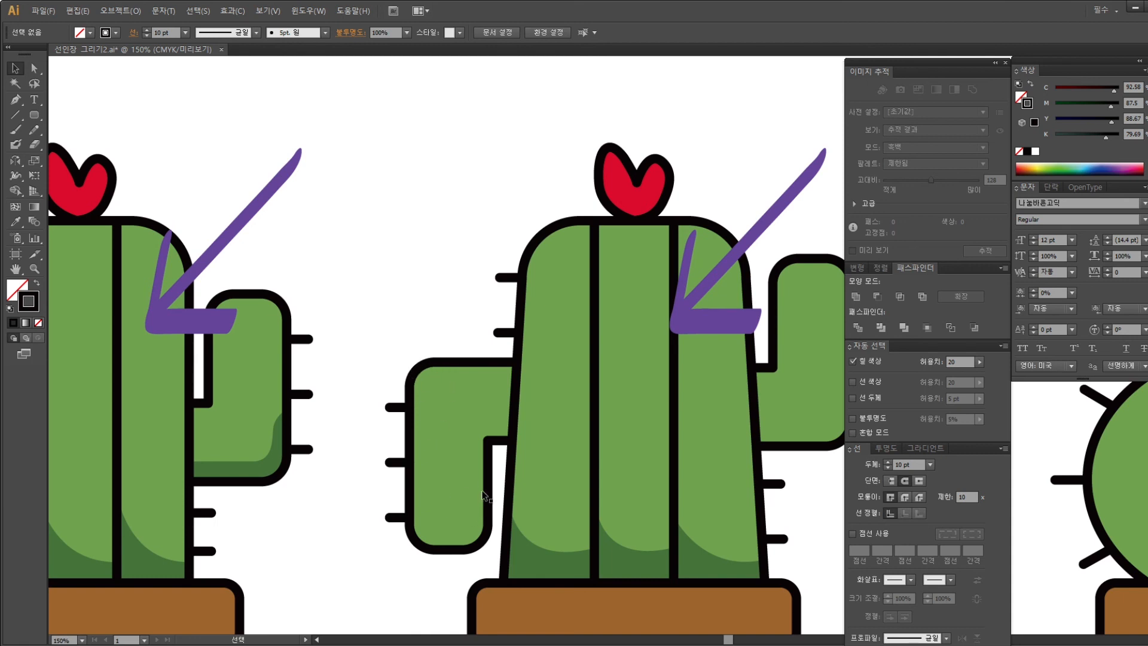
{"action": "left_click", "coordinate": [17, 101]}
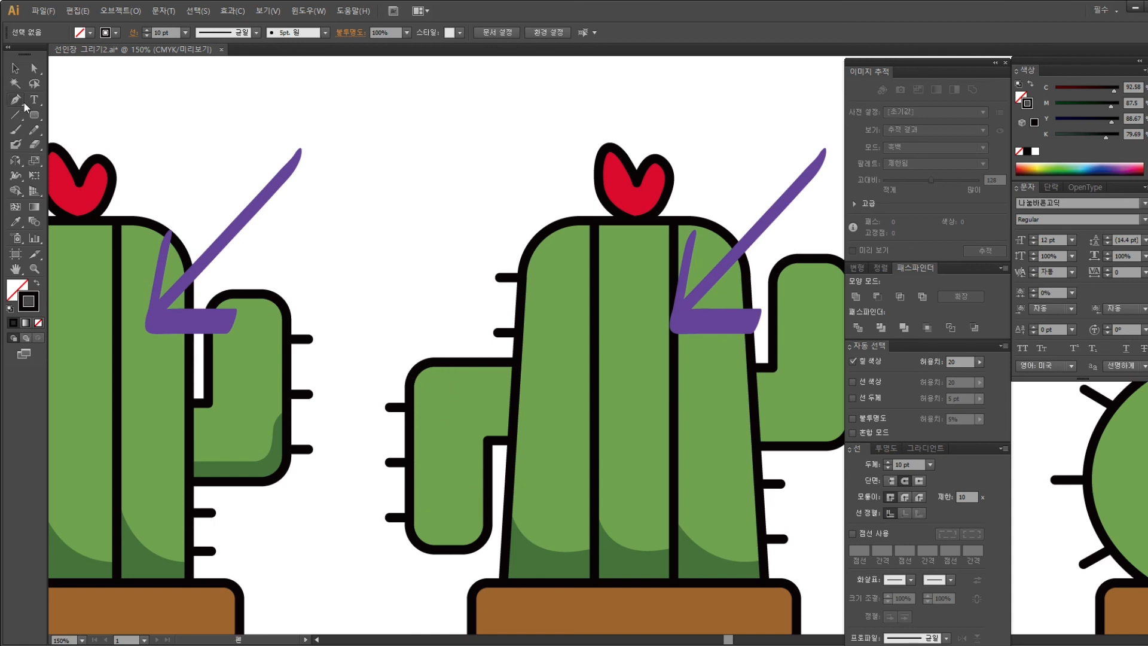
{"action": "left_click", "coordinate": [433, 366]}
{"action": "left_click", "coordinate": [433, 511]}
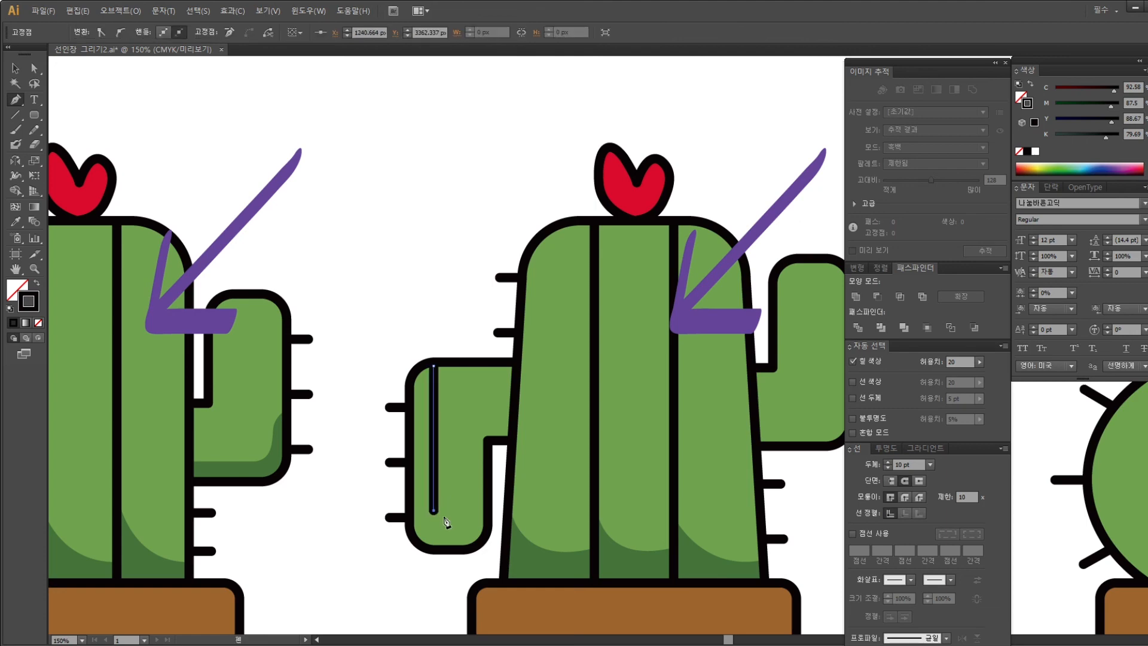
{"action": "mouse_move", "coordinate": [484, 521]}
{"action": "left_mouse_down"}
{"action": "mouse_move", "coordinate": [531, 509]}
{"action": "mouse_move", "coordinate": [456, 551]}
{"action": "mouse_move", "coordinate": [419, 555]}
{"action": "left_mouse_up"}
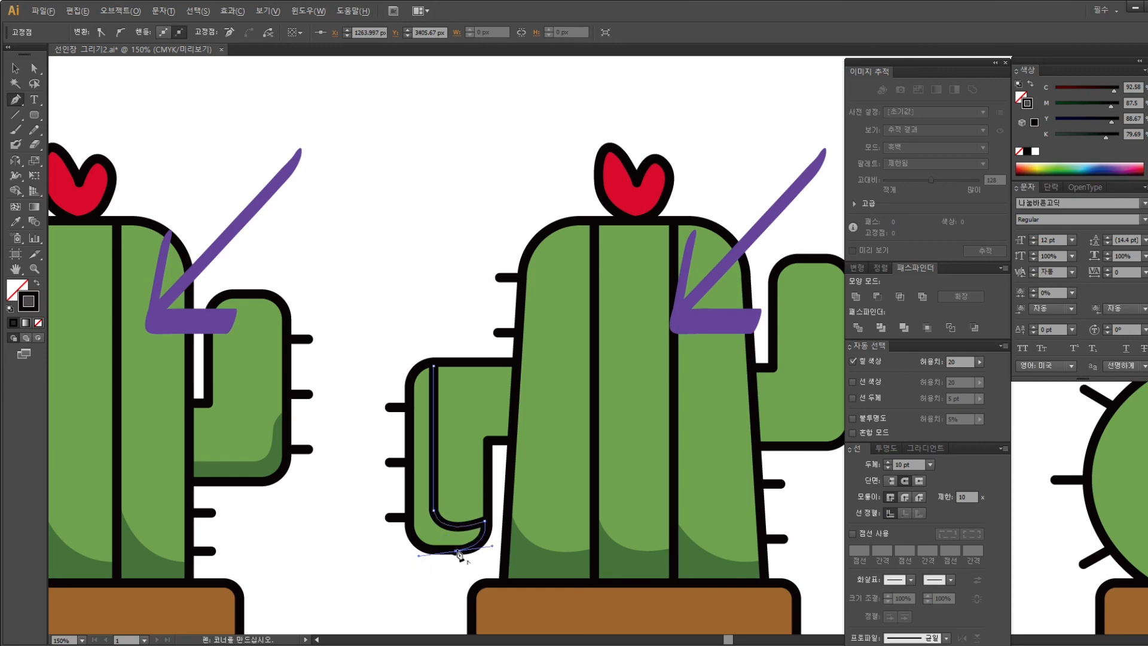
{"action": "left_click_drag", "start_coordinate": [409, 523], "coordinate": [410, 491]}
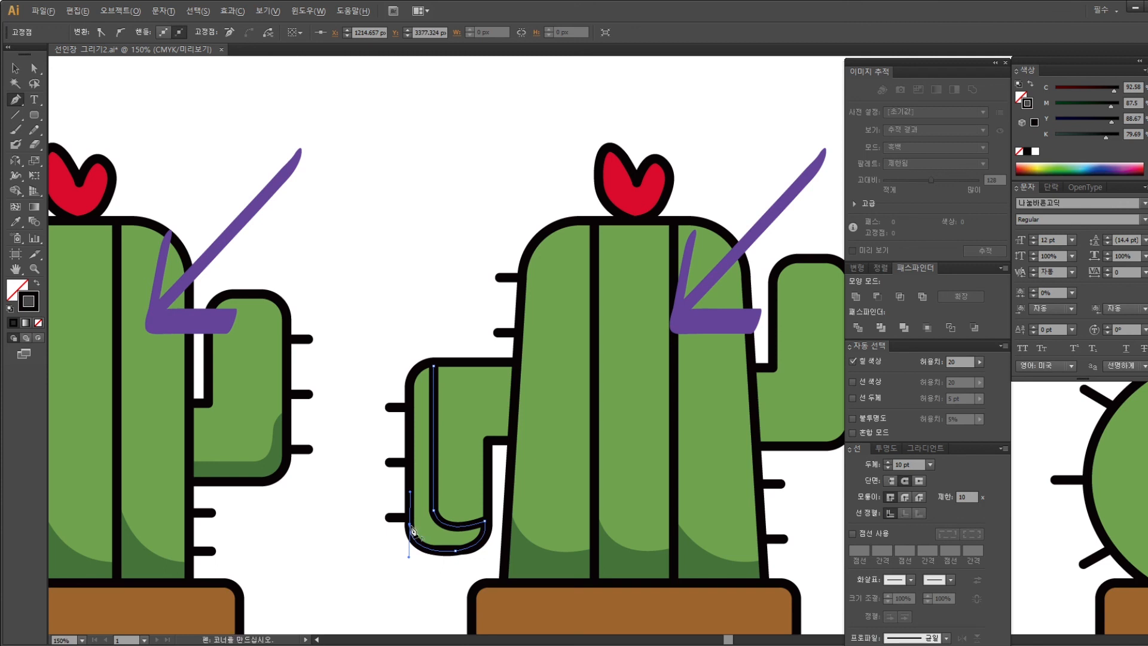
{"action": "mouse_move", "coordinate": [409, 388]}
{"action": "left_mouse_down"}
{"action": "mouse_move", "coordinate": [439, 374]}
{"action": "mouse_move", "coordinate": [431, 365]}
{"action": "mouse_move", "coordinate": [451, 381]}
{"action": "left_mouse_up"}
Recolor the left arm's shadow shape with the dark green sampled from the cactus's base shadow using the Eyedropper
{"action": "left_click", "coordinate": [15, 221]}
{"action": "left_click", "coordinate": [574, 577]}
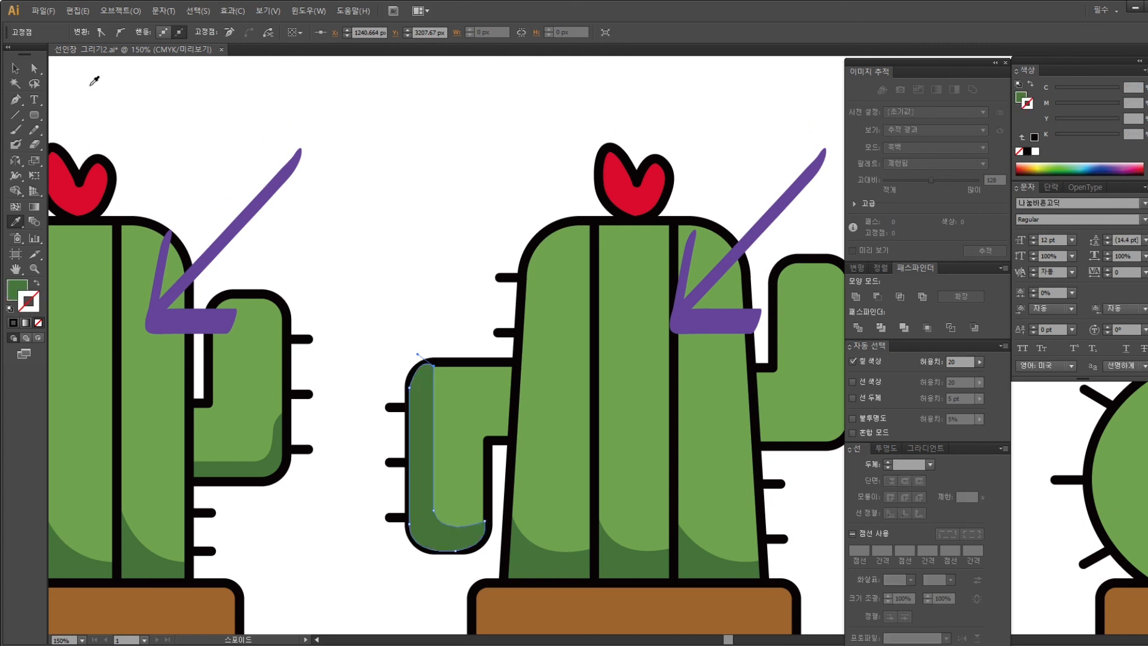
{"action": "left_click", "coordinate": [15, 67]}
{"action": "left_click", "coordinate": [428, 188]}
Copy the neighboring cactus's right arm shadow onto the lower corner of the third cactus's right arm
{"action": "left_click_drag", "start_coordinate": [613, 331], "coordinate": [547, 310]}
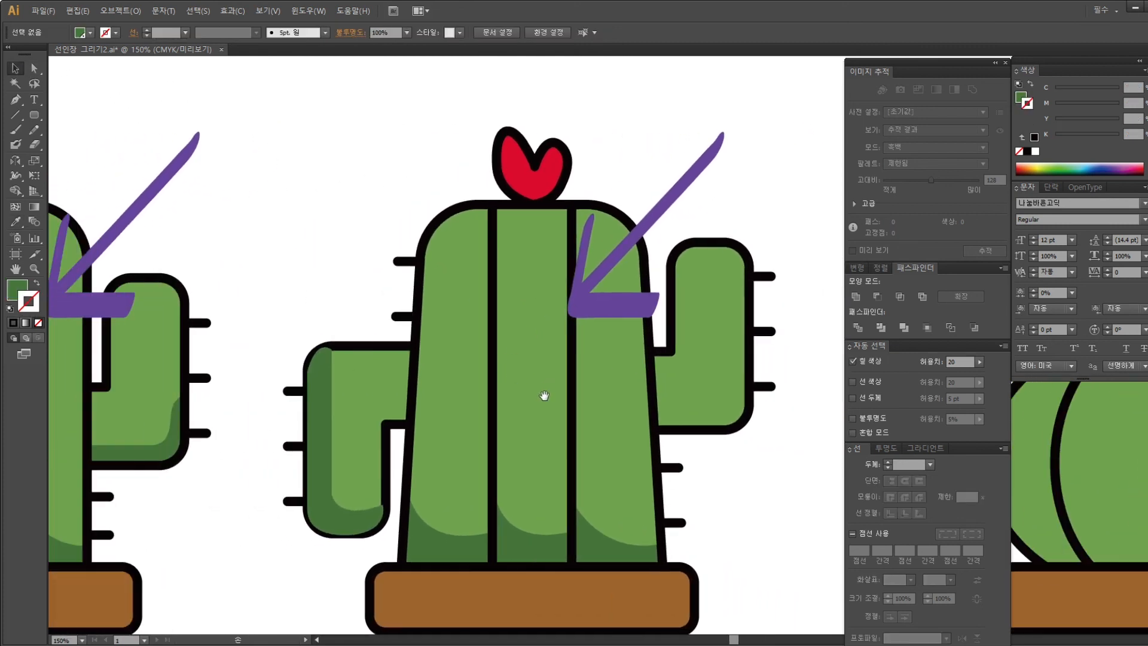
{"action": "left_click", "coordinate": [172, 459]}
{"action": "mouse_move", "coordinate": [172, 460]}
{"action": "left_mouse_down"}
{"action": "mouse_move", "coordinate": [725, 402]}
{"action": "mouse_move", "coordinate": [727, 423]}
{"action": "left_mouse_up"}
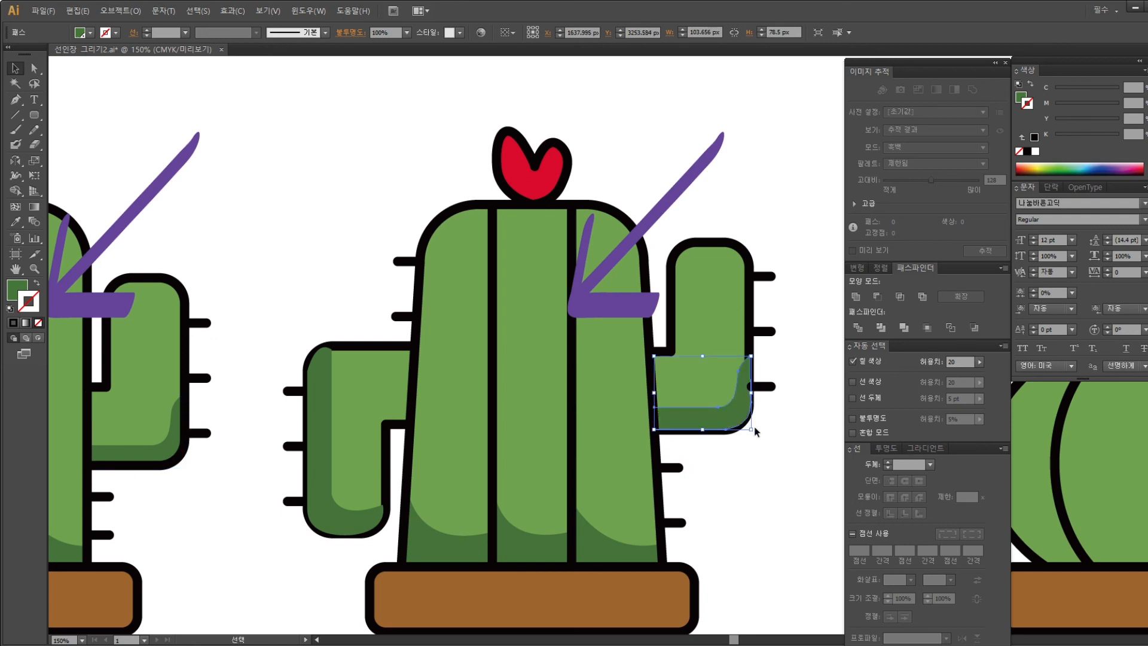
Ungroup the third cactus's two arms and duplicate both arm shapes in place
{"action": "key", "text": "ctrl+plus"}
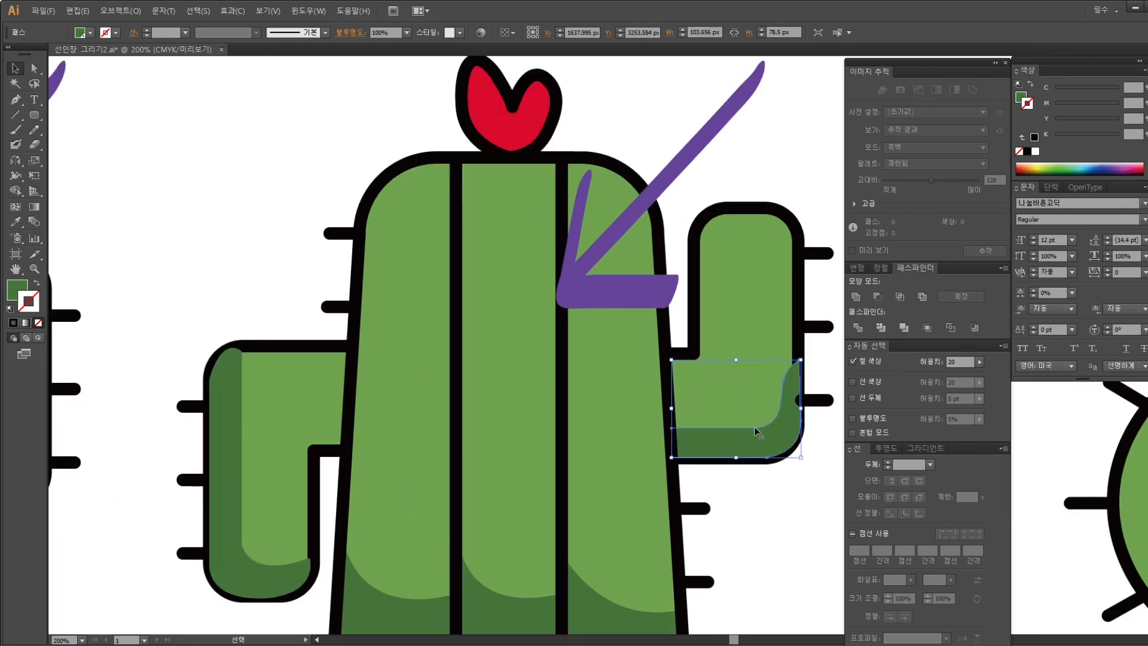
{"action": "left_click", "coordinate": [706, 319]}
{"action": "right_click", "coordinate": [704, 311]}
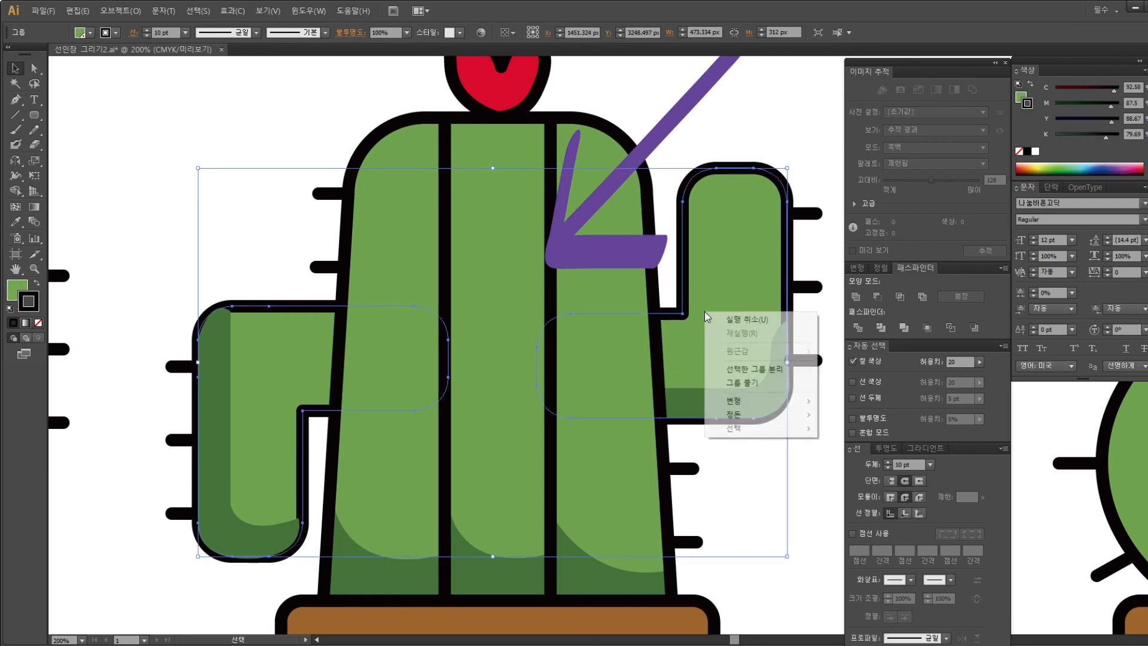
{"action": "left_click", "coordinate": [741, 383]}
{"action": "left_click", "coordinate": [728, 339]}
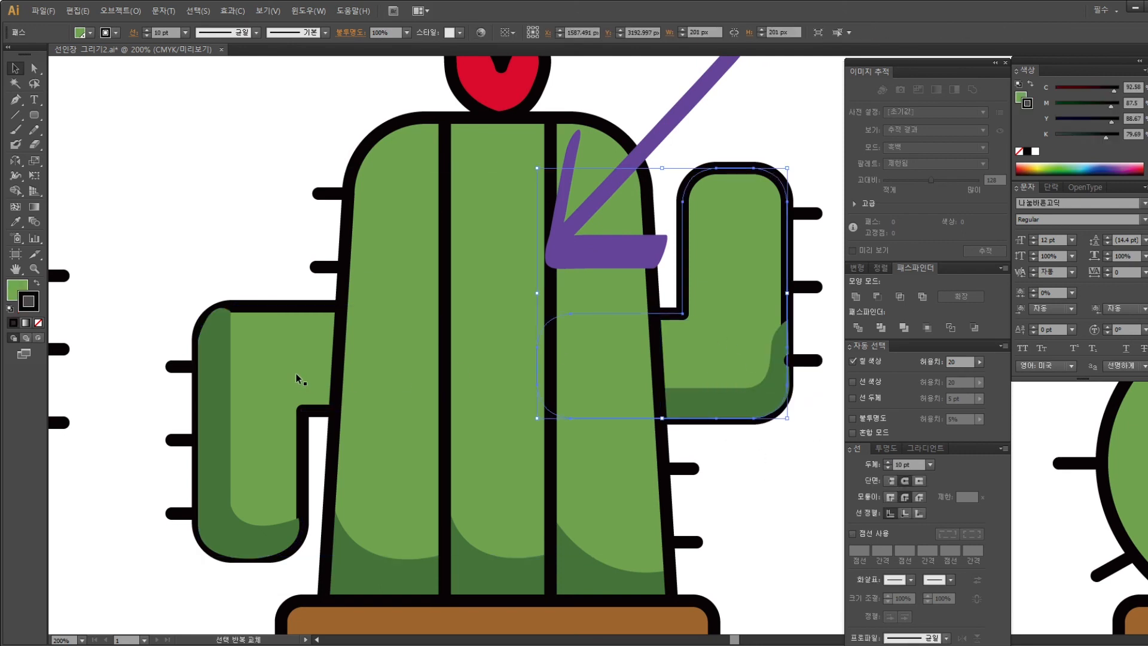
{"action": "left_click", "coordinate": [291, 361], "text": "shift"}
{"action": "key", "text": "a"}
{"action": "key", "text": "v"}
{"action": "left_click", "coordinate": [250, 205]}
Remove the fill from the upper copies of both arms, keeping only their black 10 pt outlines
{"action": "left_click", "coordinate": [260, 360]}
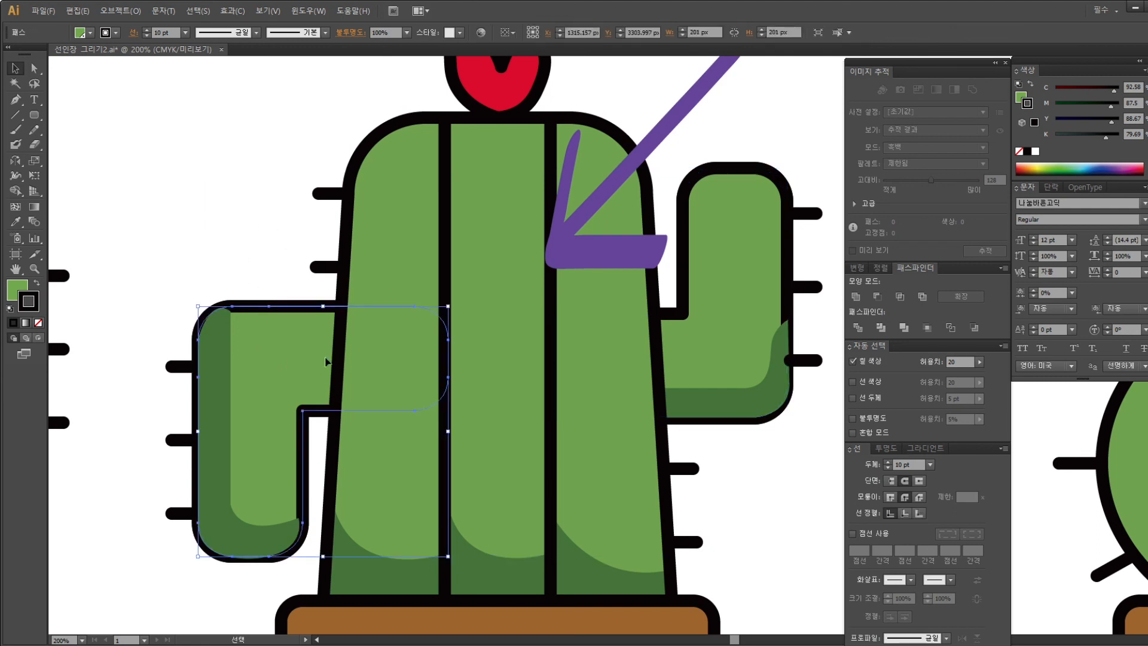
{"action": "left_click", "coordinate": [709, 325], "text": "shift"}
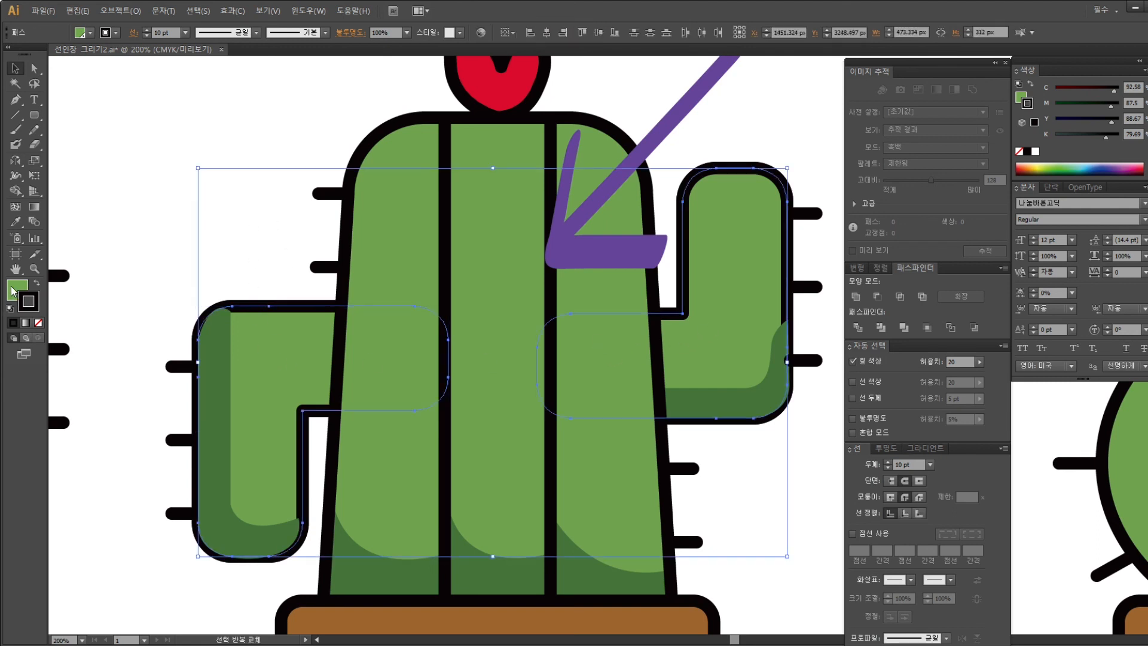
{"action": "left_click", "coordinate": [39, 323]}
{"action": "left_click", "coordinate": [240, 341]}
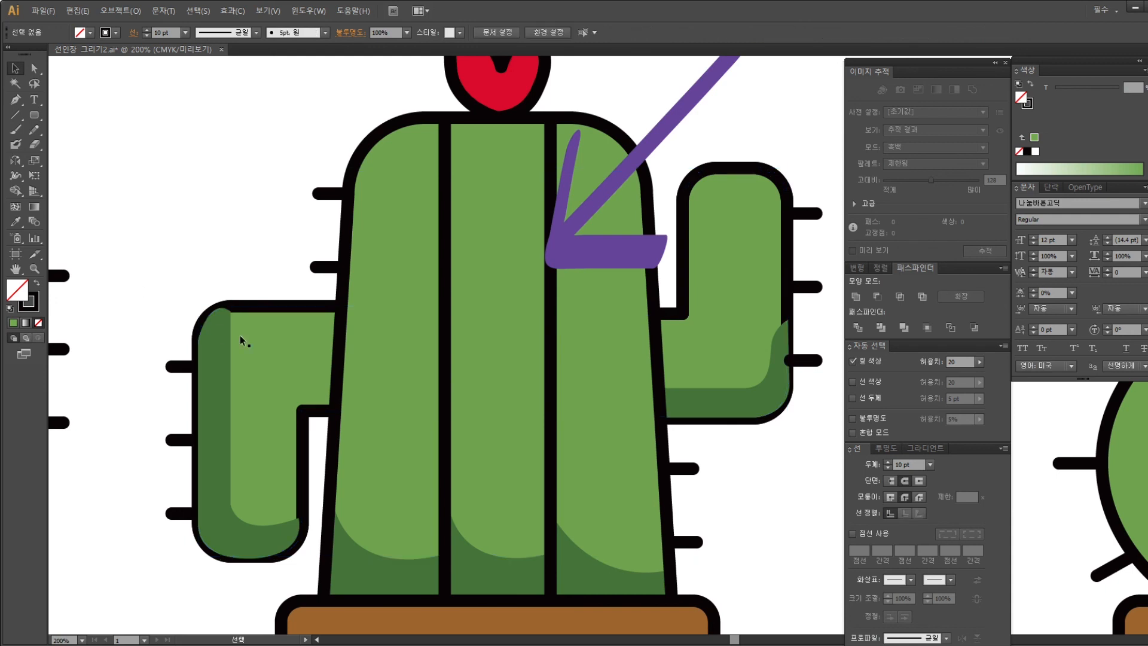
Remove the stroke from the remaining green-filled copies of both arms
{"action": "left_click", "coordinate": [240, 341]}
{"action": "left_click", "coordinate": [705, 334], "text": "shift"}
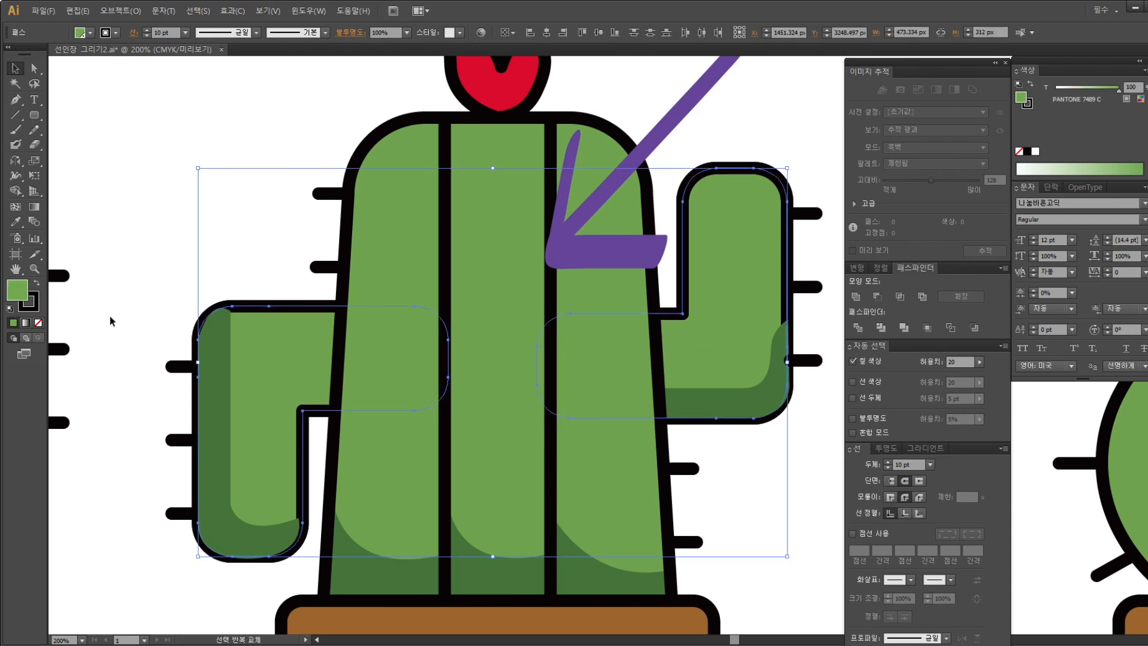
{"action": "left_click", "coordinate": [33, 306]}
{"action": "left_click", "coordinate": [38, 323]}
{"action": "left_click", "coordinate": [129, 289]}
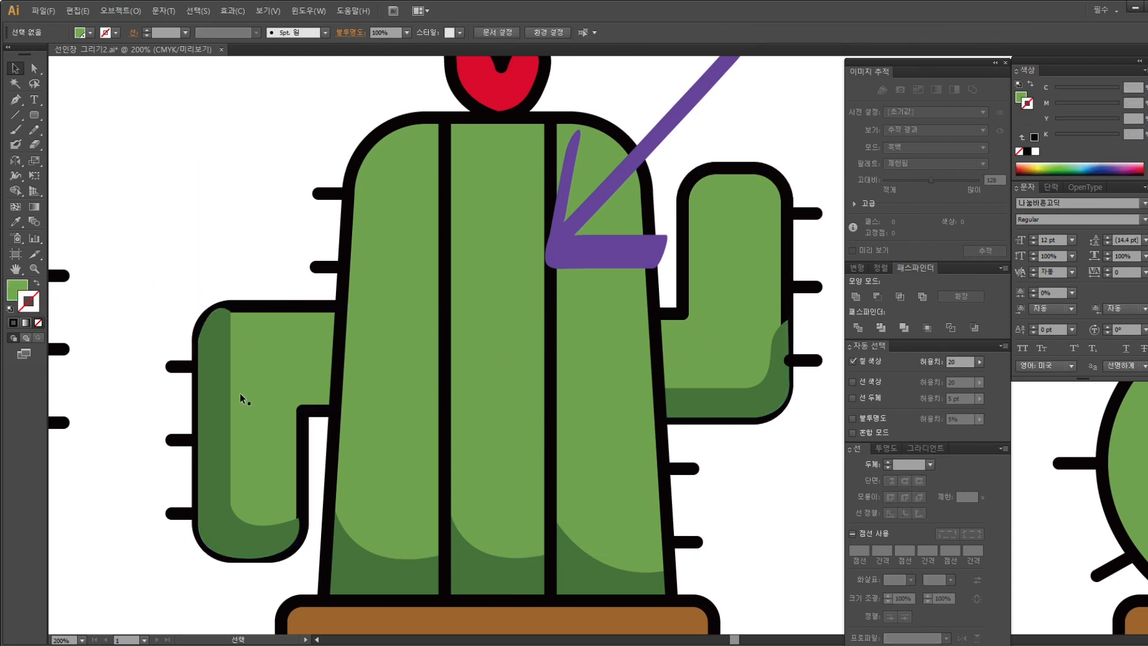
Send both arm shadows and the green arm fills behind the arms' black outlines, keeping the shadows above the fills
{"action": "left_click", "coordinate": [214, 374]}
{"action": "left_click", "coordinate": [709, 333], "text": "shift"}
{"action": "left_click", "coordinate": [729, 403], "text": "shift"}
{"action": "key", "text": "a"}
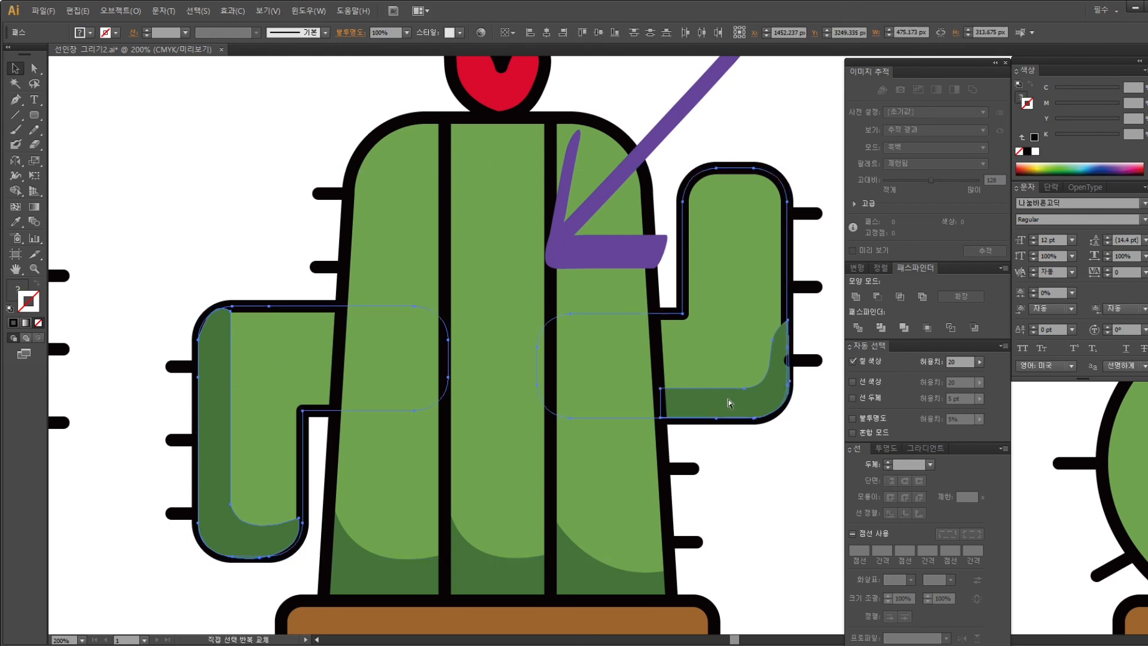
{"action": "key", "text": "v"}
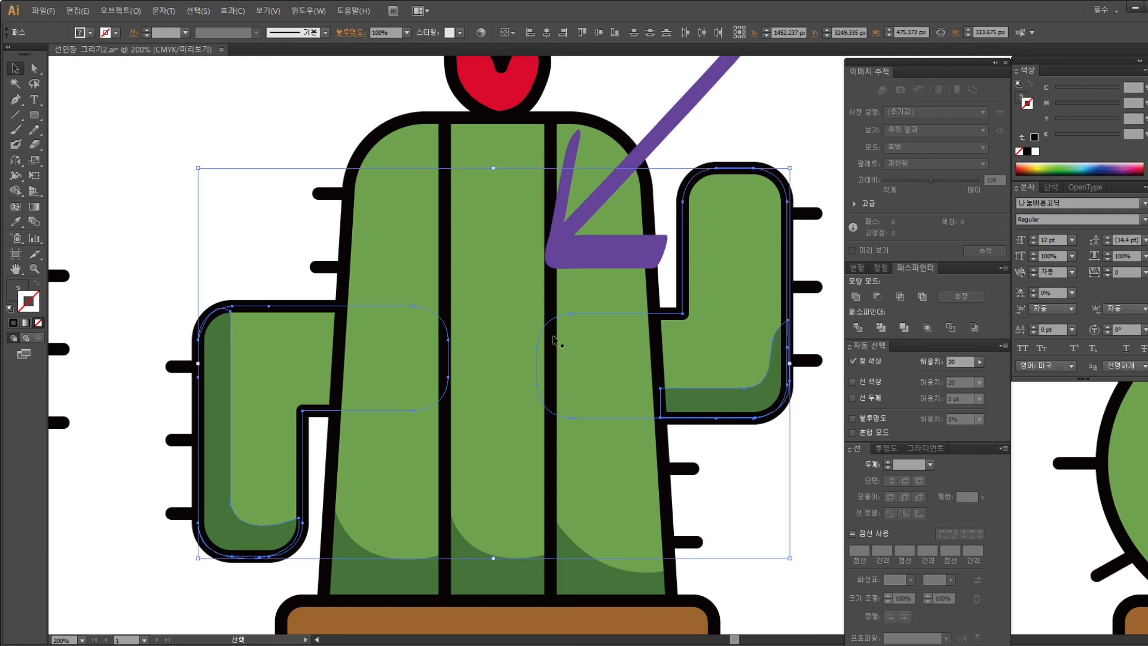
{"action": "left_click", "coordinate": [281, 228]}
Draw a dark green shadow with a curved upper edge at the base of the round cactus's left segment using the Pen tool
{"action": "left_click_drag", "start_coordinate": [694, 434], "coordinate": [592, 423]}
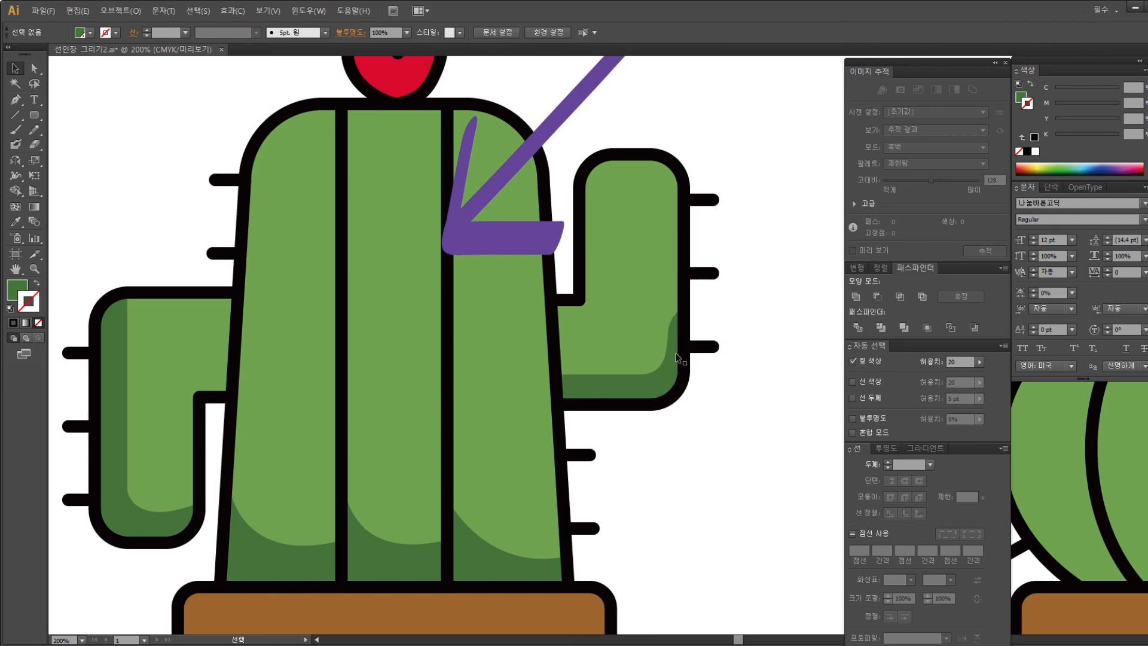
{"action": "key", "text": "ctrl+minus"}
{"action": "key", "text": "ctrl+minus"}
{"action": "key", "text": "ctrl+minus"}
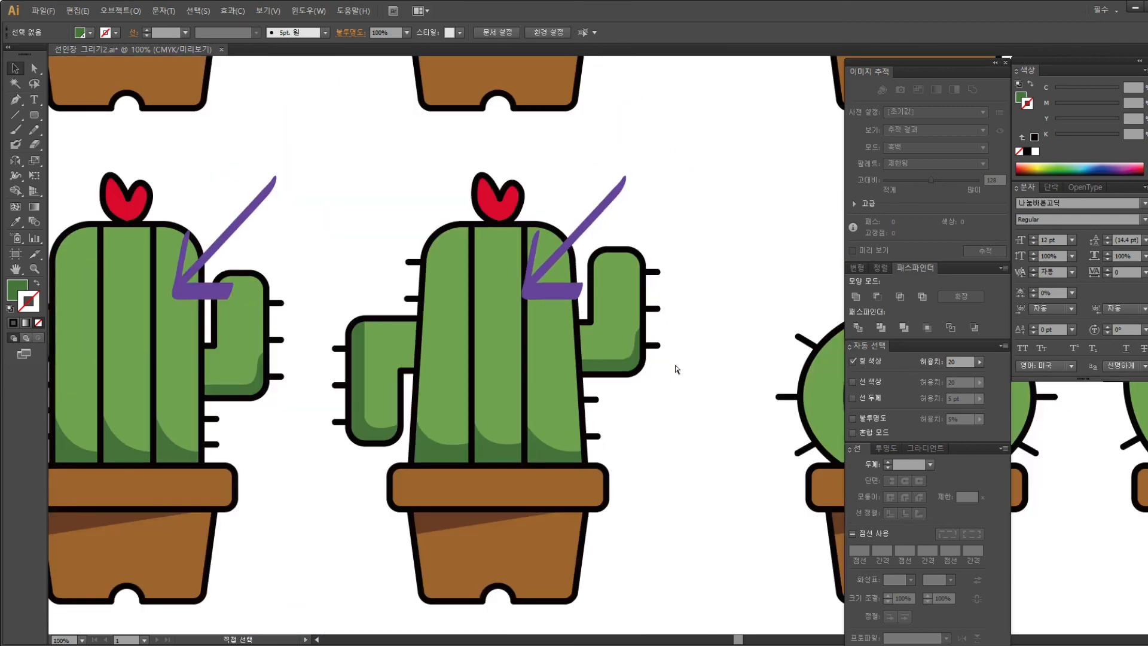
{"action": "left_click_drag", "start_coordinate": [658, 404], "coordinate": [338, 422]}
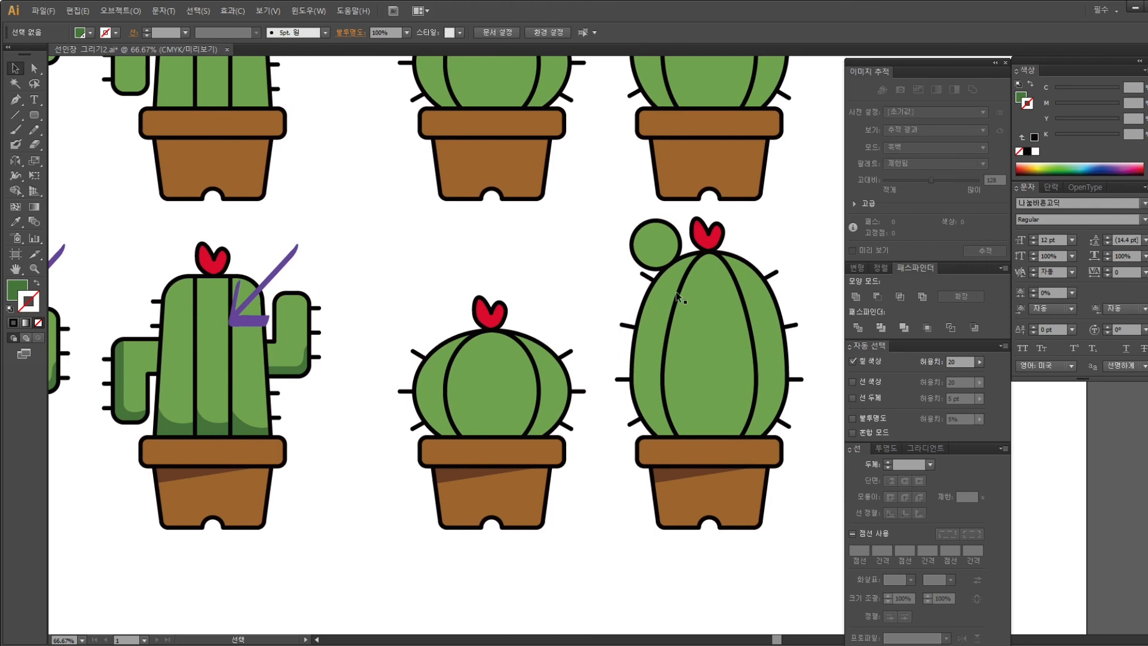
{"action": "key", "text": "a"}
{"action": "key", "text": "ctrl+plus"}
{"action": "key", "text": "ctrl+plus"}
{"action": "left_click_drag", "start_coordinate": [511, 362], "coordinate": [576, 359]}
{"action": "left_click_drag", "start_coordinate": [443, 359], "coordinate": [282, 254]}
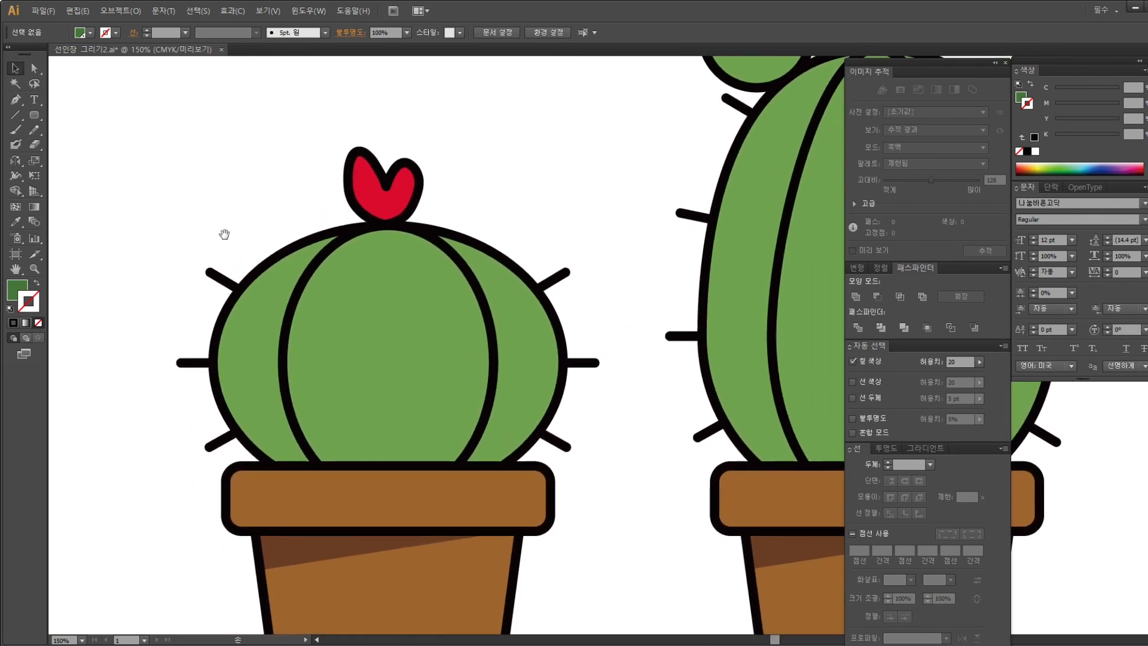
{"action": "left_click", "coordinate": [15, 99]}
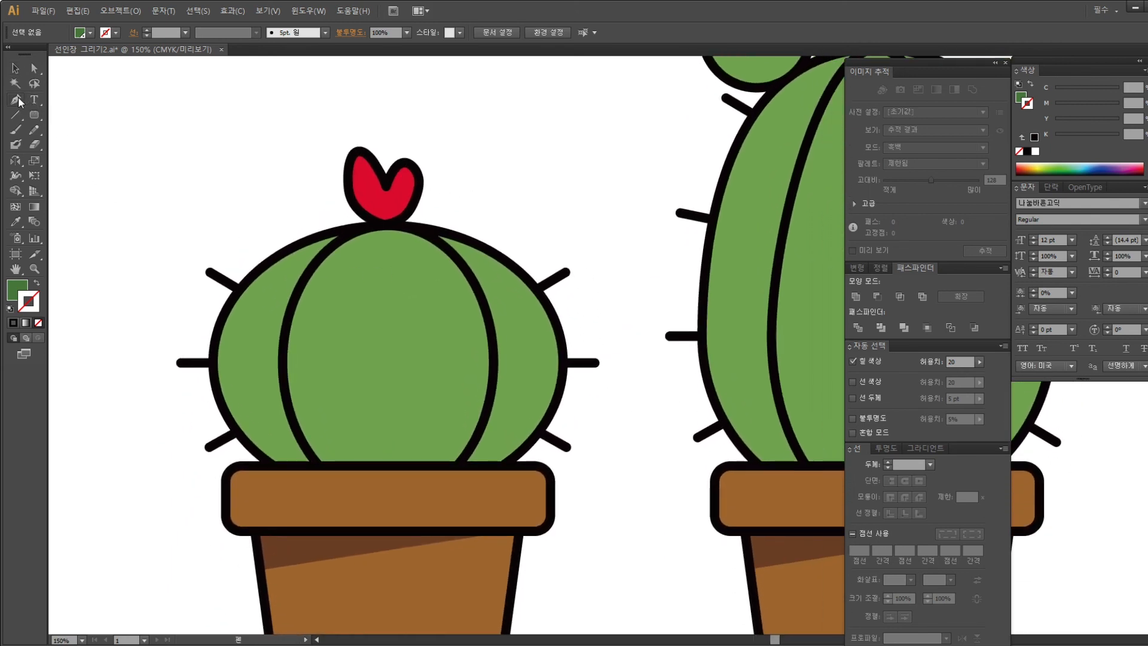
{"action": "left_click", "coordinate": [218, 398]}
{"action": "left_click_drag", "start_coordinate": [340, 417], "coordinate": [346, 418]}
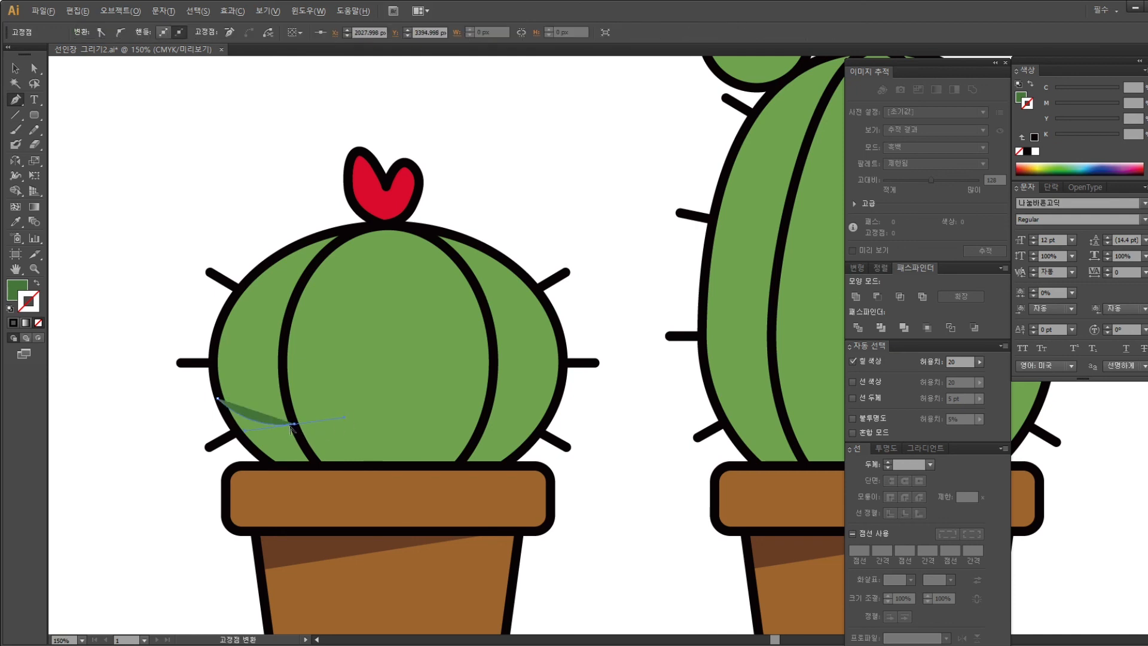
{"action": "left_click", "coordinate": [316, 463]}
{"action": "left_click", "coordinate": [268, 465]}
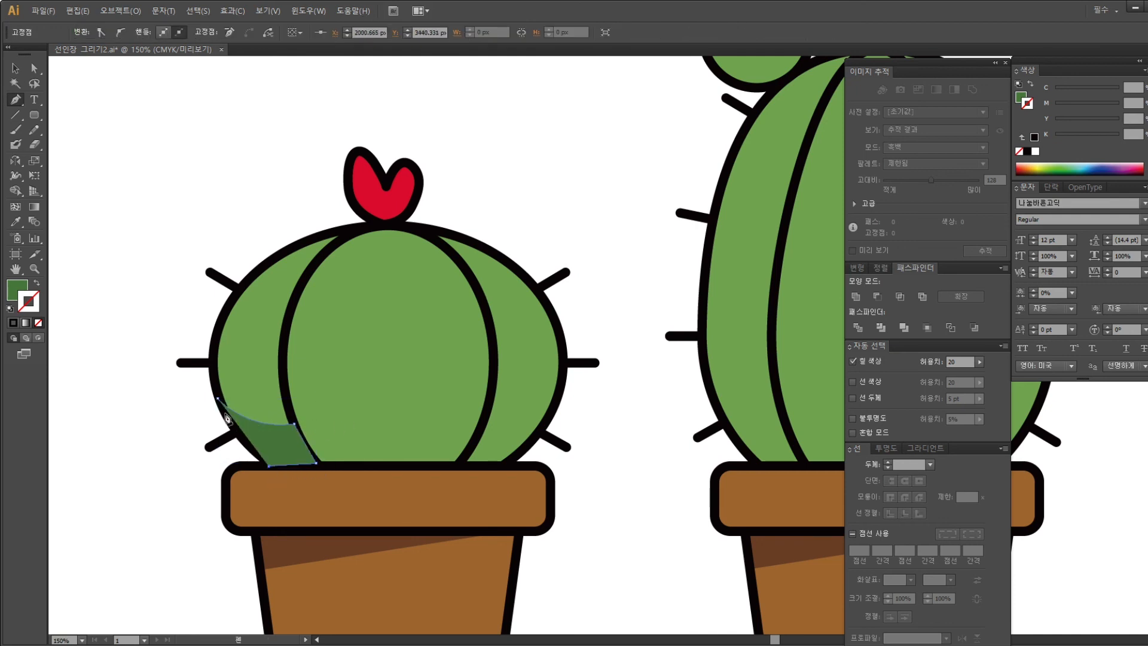
{"action": "left_click_drag", "start_coordinate": [217, 397], "coordinate": [206, 375]}
{"action": "left_click", "coordinate": [35, 67]}
{"action": "key", "text": "ctrl+shift+a"}
Draw a dark green shadow with a curved upper edge across the base of the round cactus's middle segment
{"action": "left_click", "coordinate": [16, 100]}
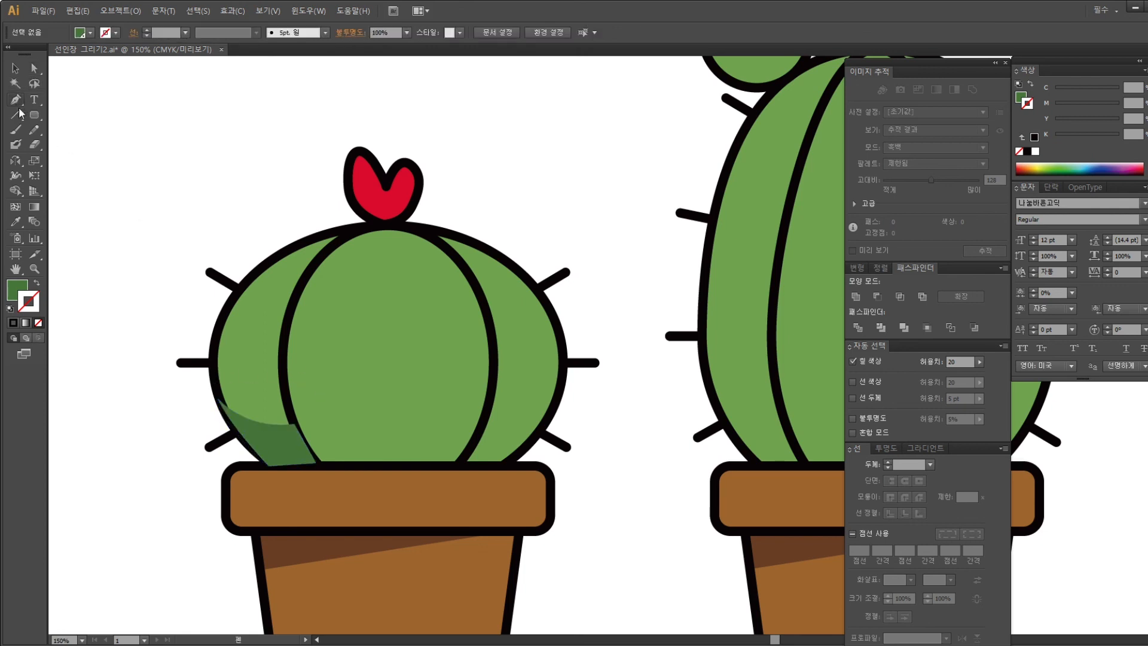
{"action": "left_click", "coordinate": [478, 435]}
{"action": "left_click_drag", "start_coordinate": [282, 375], "coordinate": [255, 291]}
{"action": "left_click", "coordinate": [283, 376]}
{"action": "left_click", "coordinate": [322, 466]}
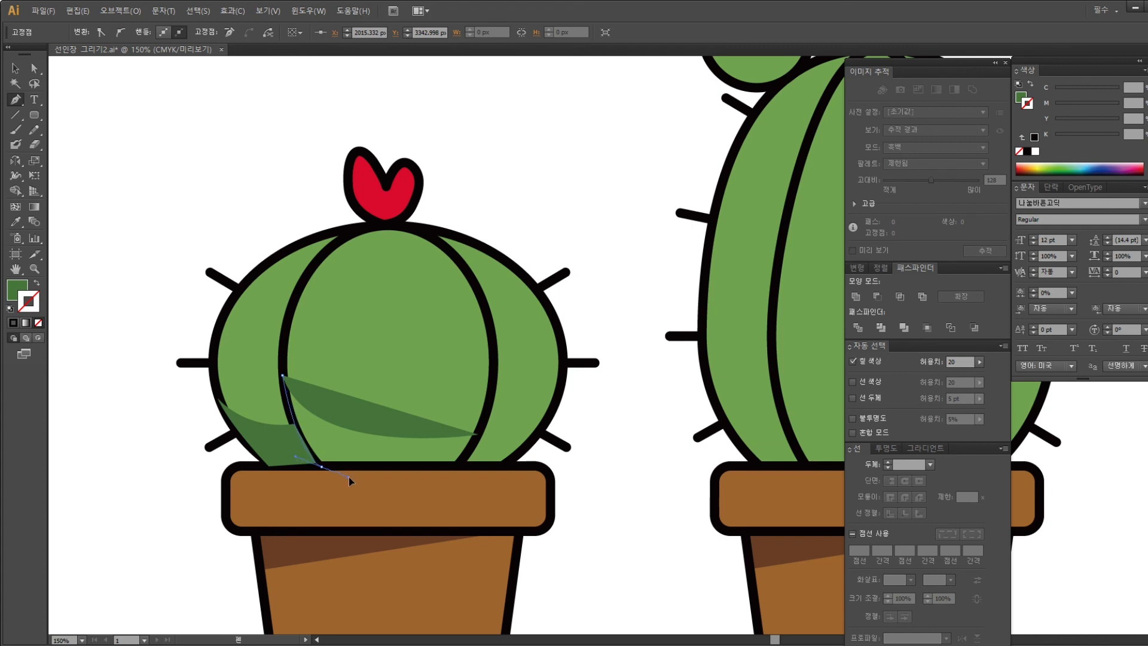
{"action": "left_click_drag", "start_coordinate": [349, 476], "coordinate": [356, 485]}
{"action": "left_click", "coordinate": [323, 466]}
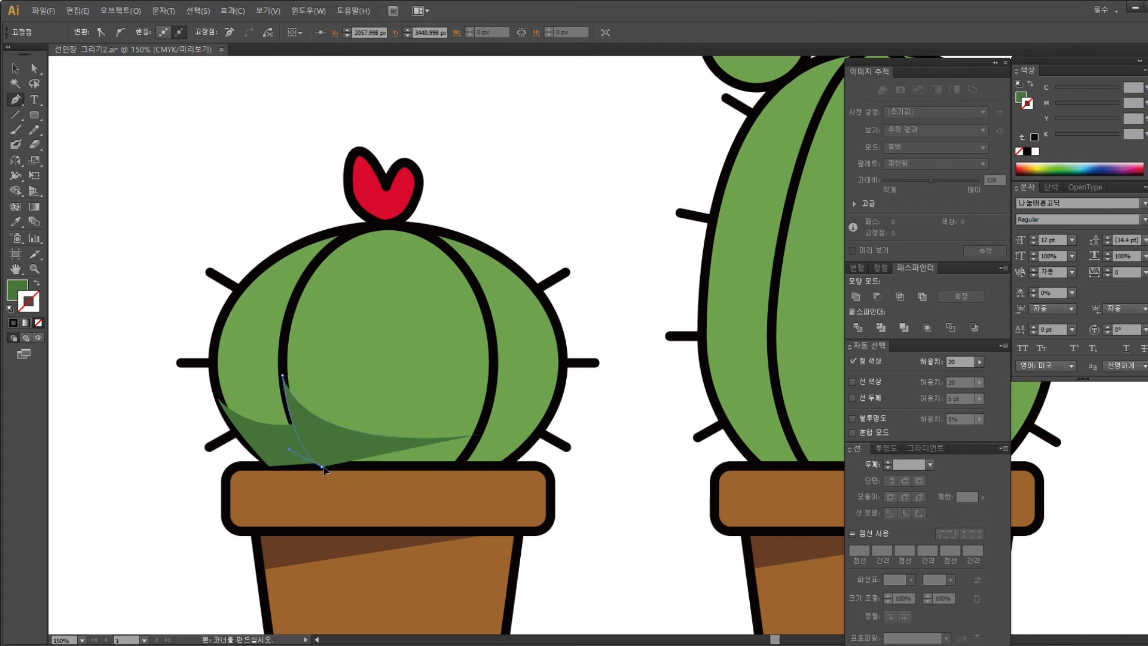
{"action": "left_click", "coordinate": [457, 467]}
{"action": "left_click", "coordinate": [477, 437]}
{"action": "left_click", "coordinate": [15, 67]}
{"action": "left_click", "coordinate": [171, 222]}
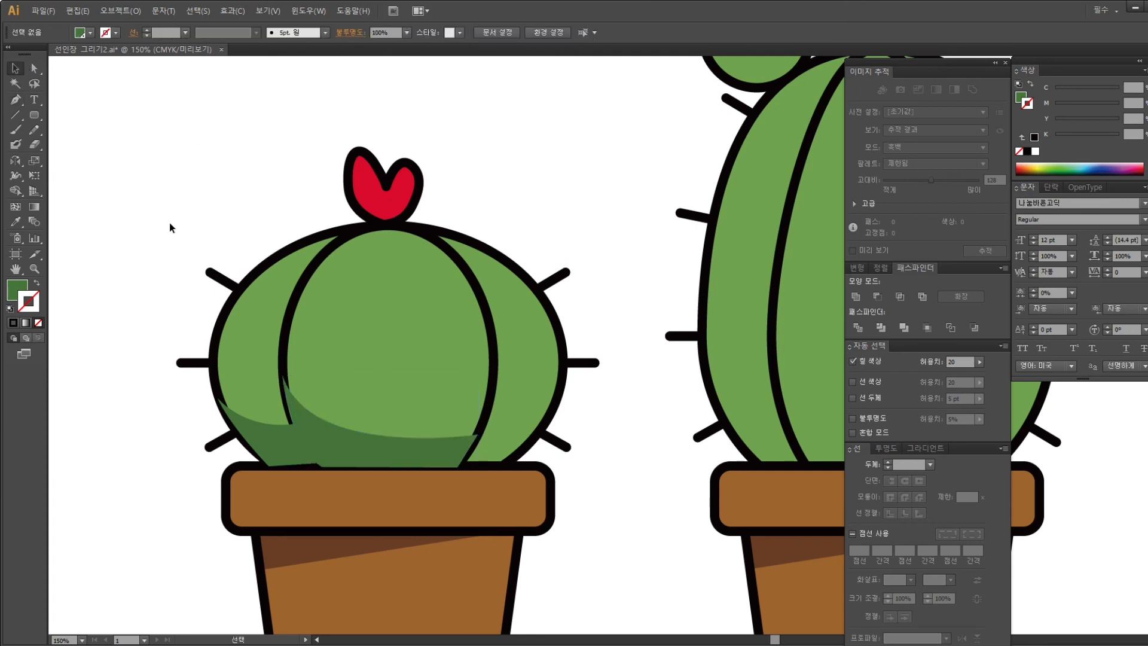
Draw a dark green shadow with a curved upper edge at the base of the round cactus's right segment using the Pen tool
{"action": "left_click", "coordinate": [18, 99]}
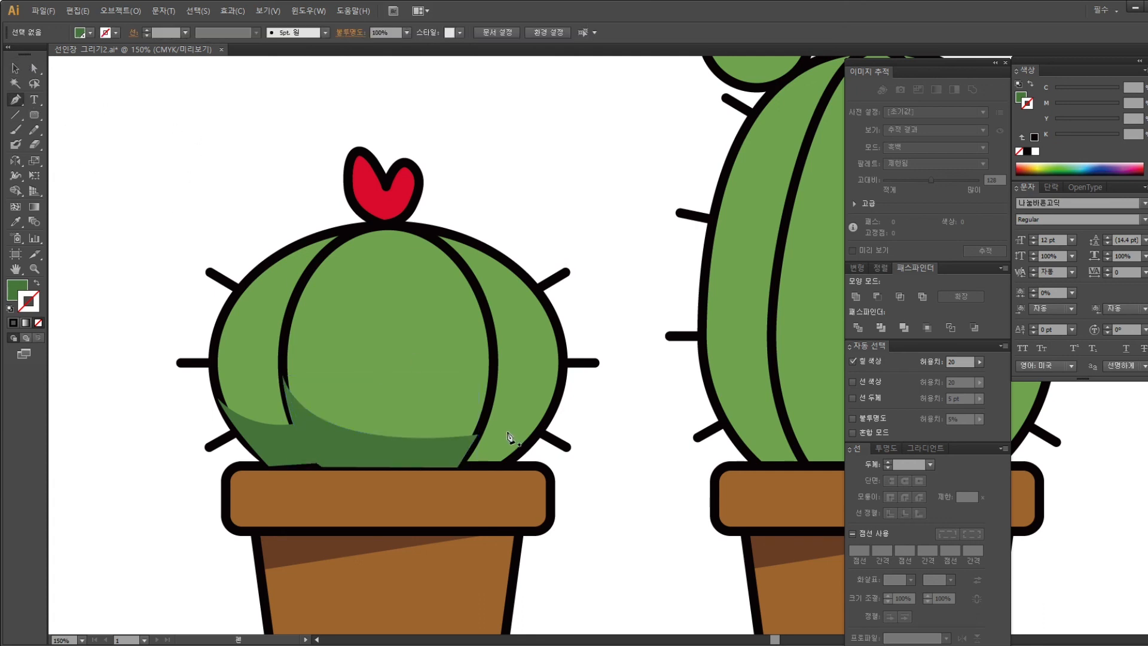
{"action": "left_click", "coordinate": [489, 401]}
{"action": "left_click", "coordinate": [464, 467]}
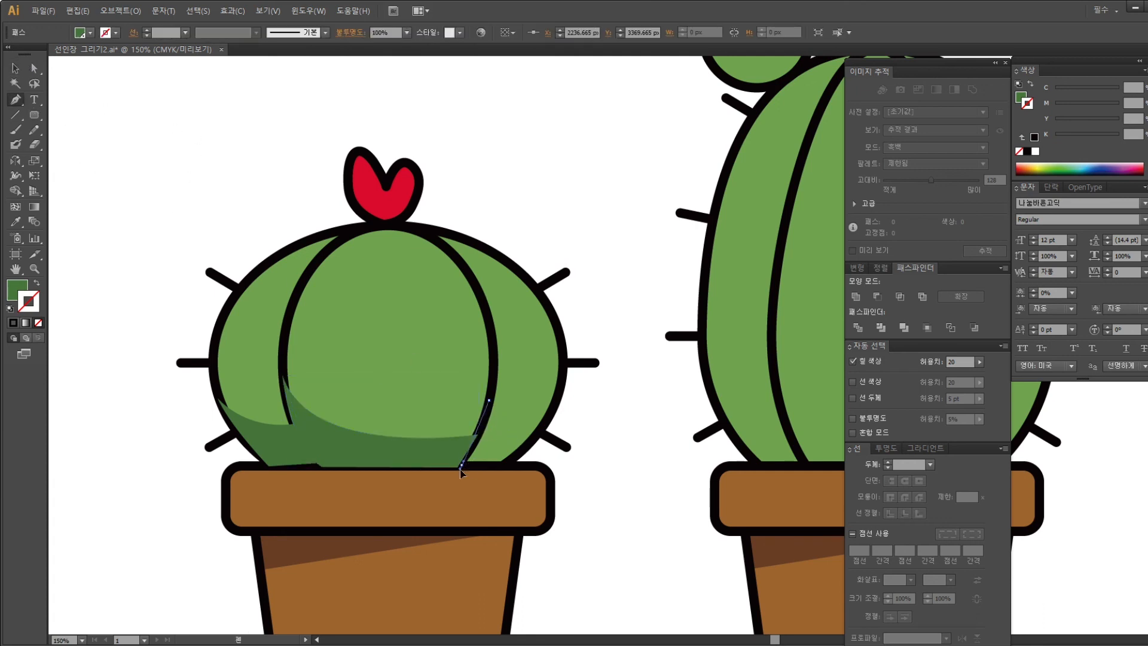
{"action": "left_click", "coordinate": [506, 467]}
{"action": "mouse_move", "coordinate": [562, 395]}
{"action": "left_mouse_down"}
{"action": "mouse_move", "coordinate": [555, 383]}
{"action": "mouse_move", "coordinate": [569, 377]}
{"action": "mouse_move", "coordinate": [550, 414]}
{"action": "left_mouse_up"}
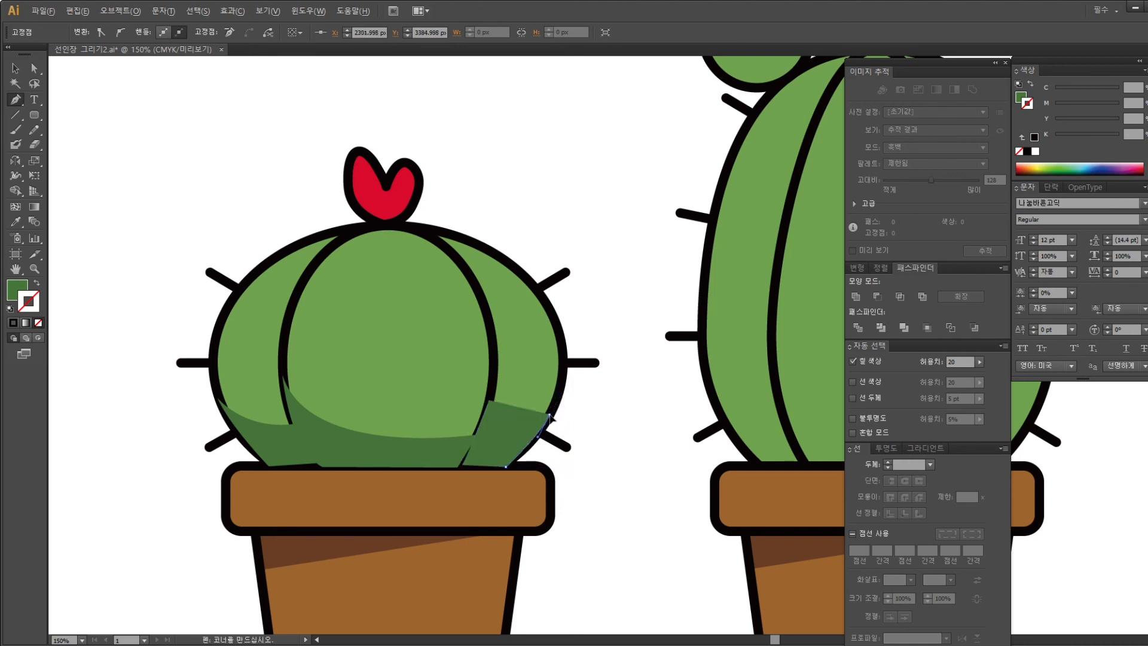
{"action": "left_click_drag", "start_coordinate": [489, 401], "coordinate": [490, 353]}
{"action": "left_click", "coordinate": [14, 70]}
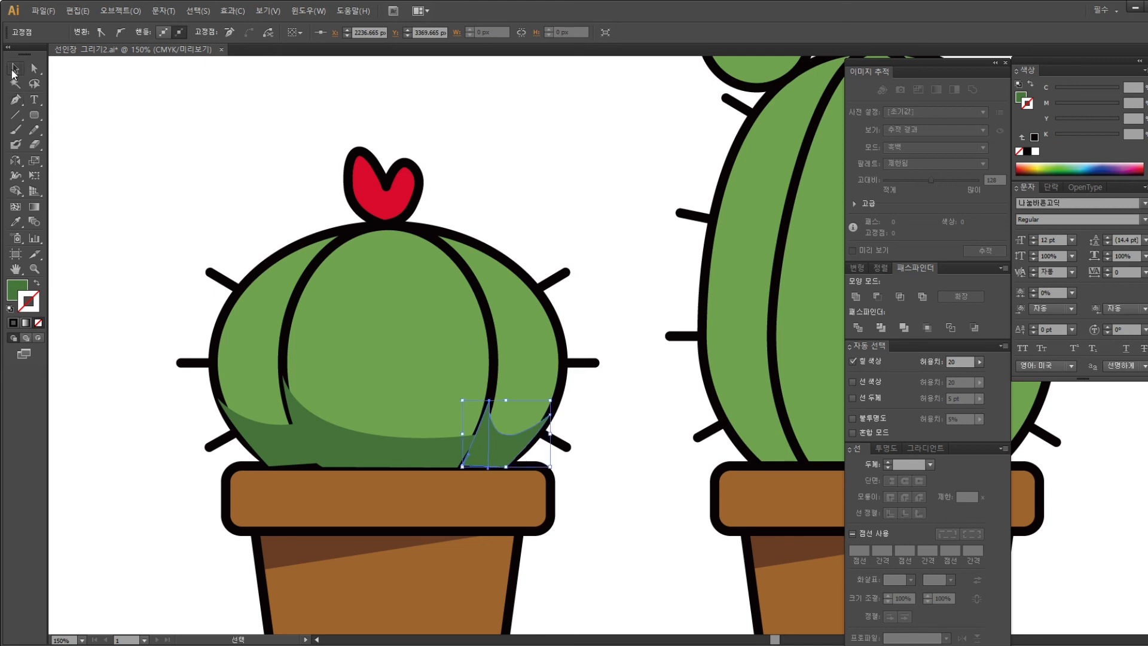
{"action": "left_click", "coordinate": [342, 153]}
Send the round cactus's three shadows and green body fills behind its black outlines, keeping the shadows above the fills
{"action": "left_click", "coordinate": [274, 373]}
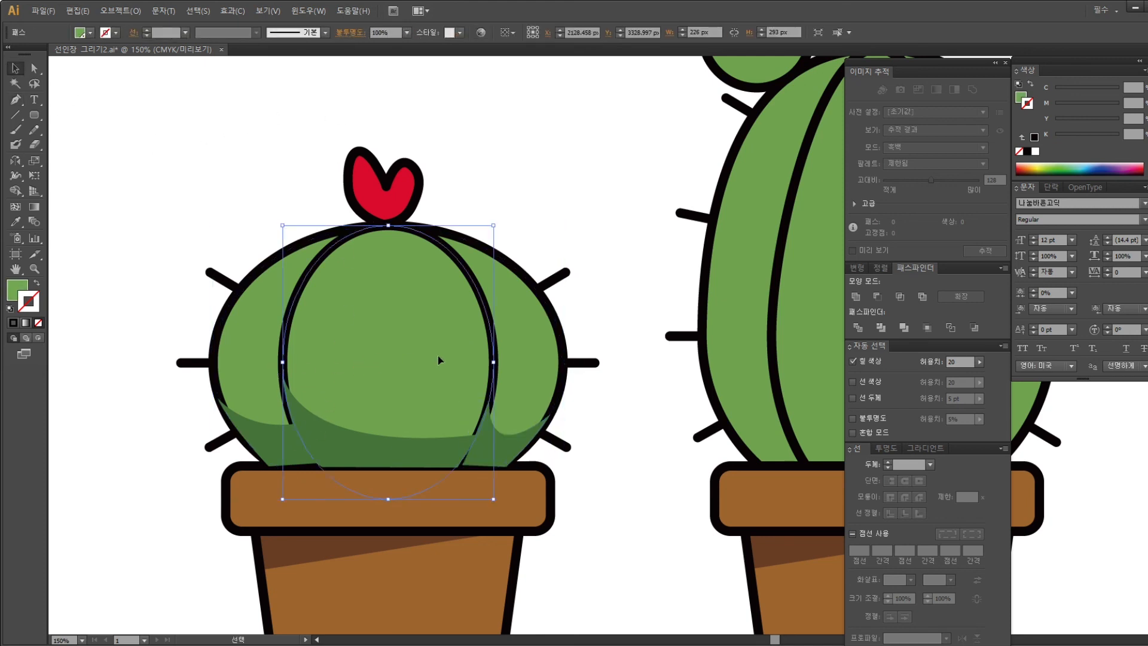
{"action": "left_click", "coordinate": [501, 451]}
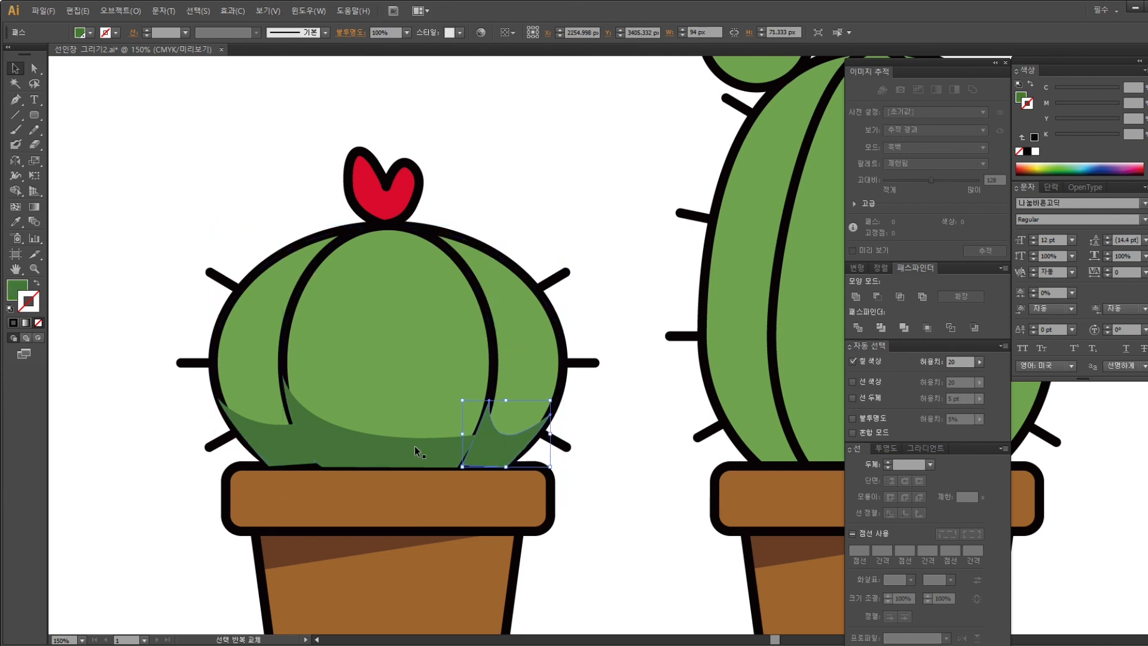
{"action": "left_click", "coordinate": [414, 446], "text": "shift"}
{"action": "left_click", "coordinate": [257, 452], "text": "shift"}
{"action": "left_click", "coordinate": [362, 365], "text": "shift"}
{"action": "left_click", "coordinate": [360, 364], "text": "shift"}
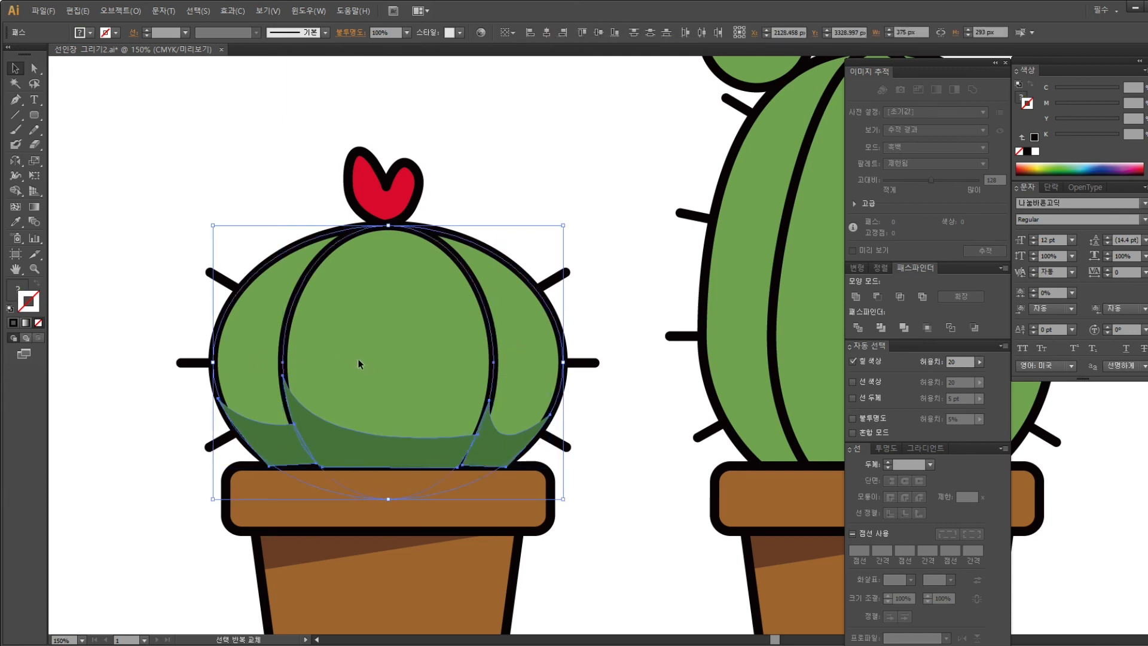
{"action": "key", "text": "a"}
{"action": "key", "text": "ctrl+["}
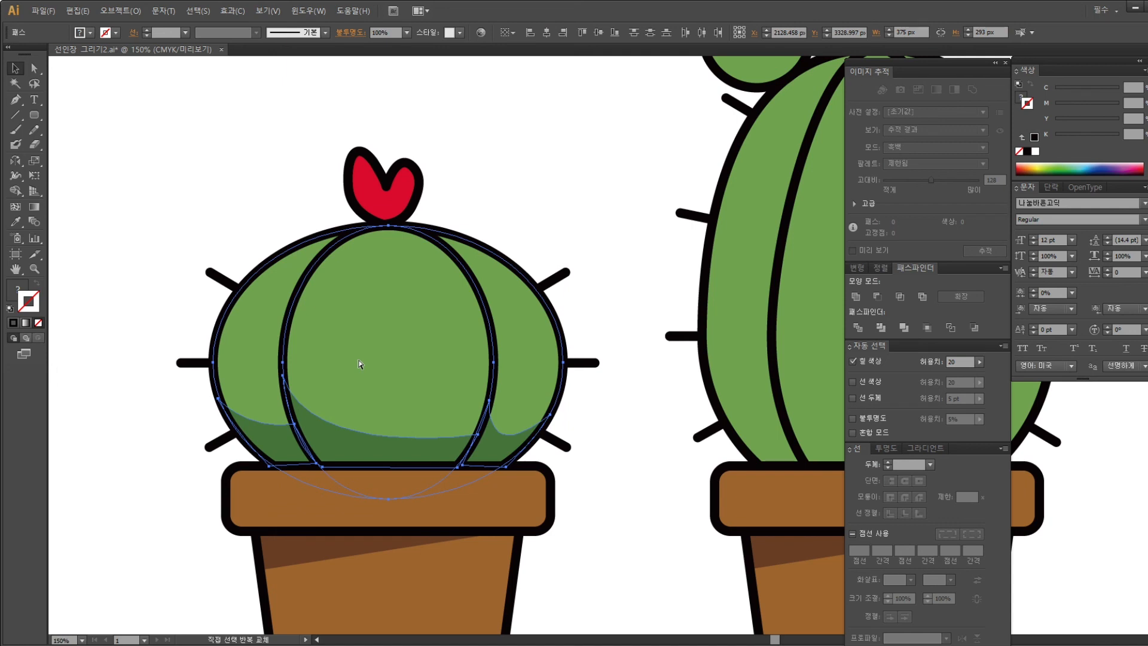
{"action": "key", "text": "v"}
{"action": "left_click", "coordinate": [205, 151]}
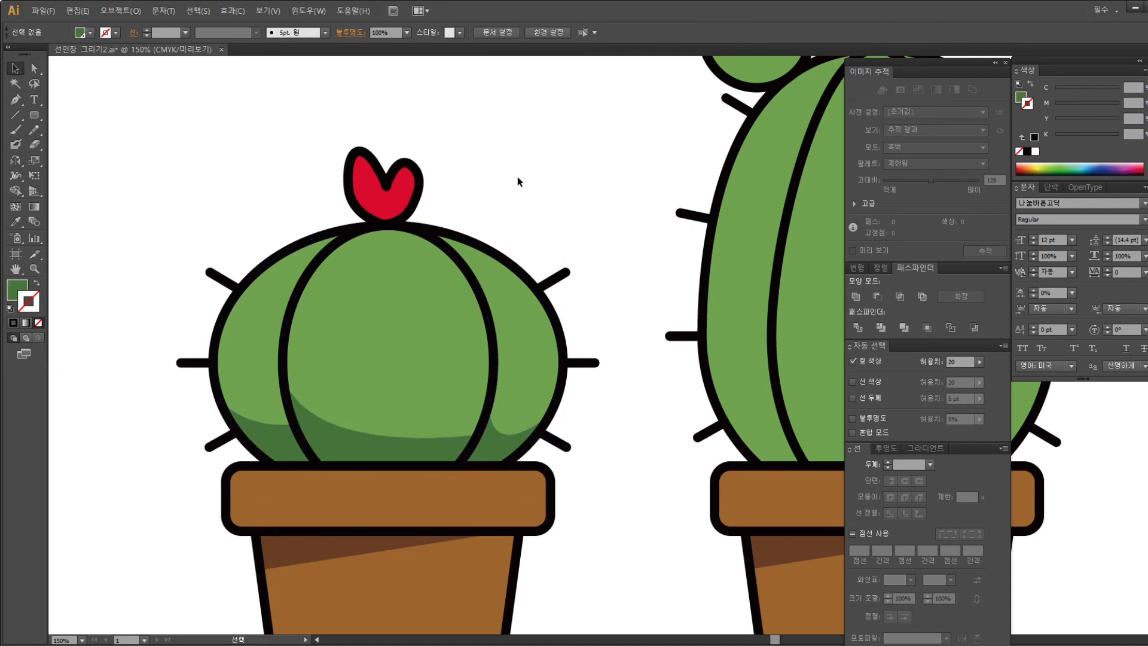
Reshape the round cactus's three base shadows by lowering the anchor points and adjusting the curves of their upper edges
{"action": "key", "text": "a"}
{"action": "left_click", "coordinate": [477, 435]}
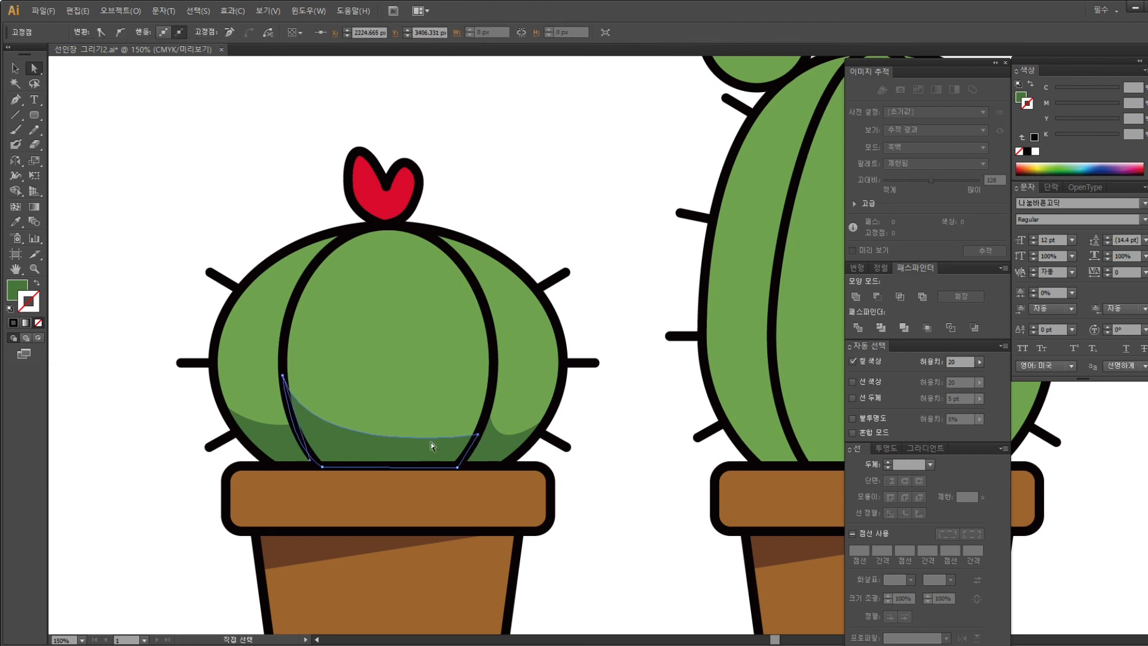
{"action": "left_click_drag", "start_coordinate": [310, 462], "coordinate": [310, 464]}
{"action": "left_click_drag", "start_coordinate": [330, 486], "coordinate": [331, 486]}
{"action": "left_click", "coordinate": [289, 443]}
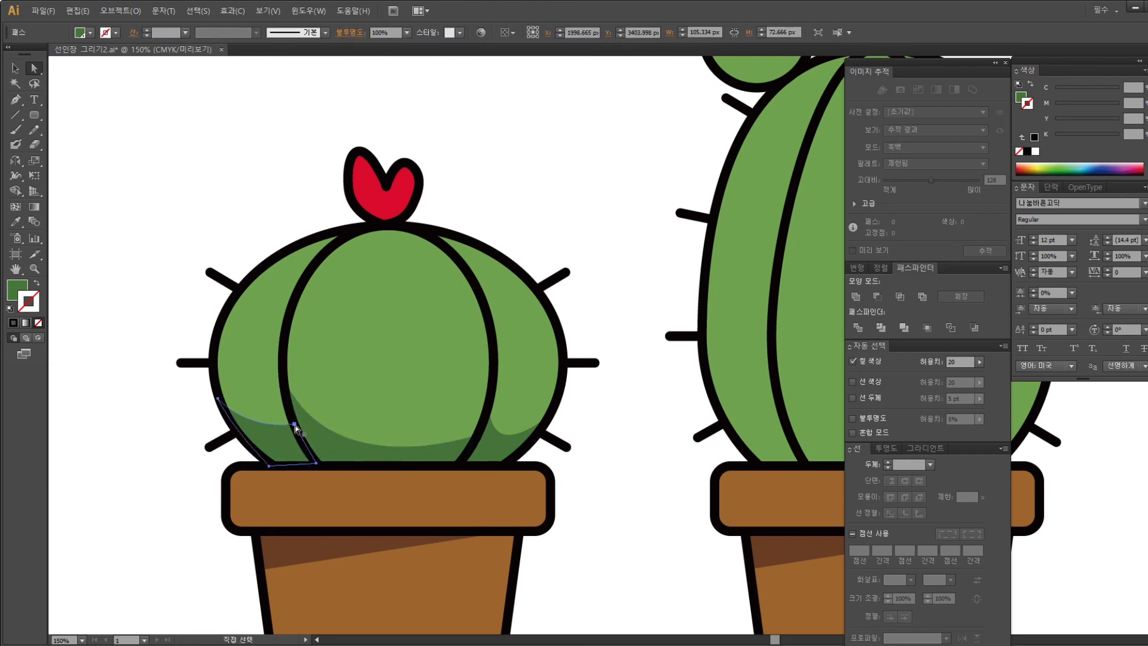
{"action": "left_click_drag", "start_coordinate": [294, 425], "coordinate": [302, 438]}
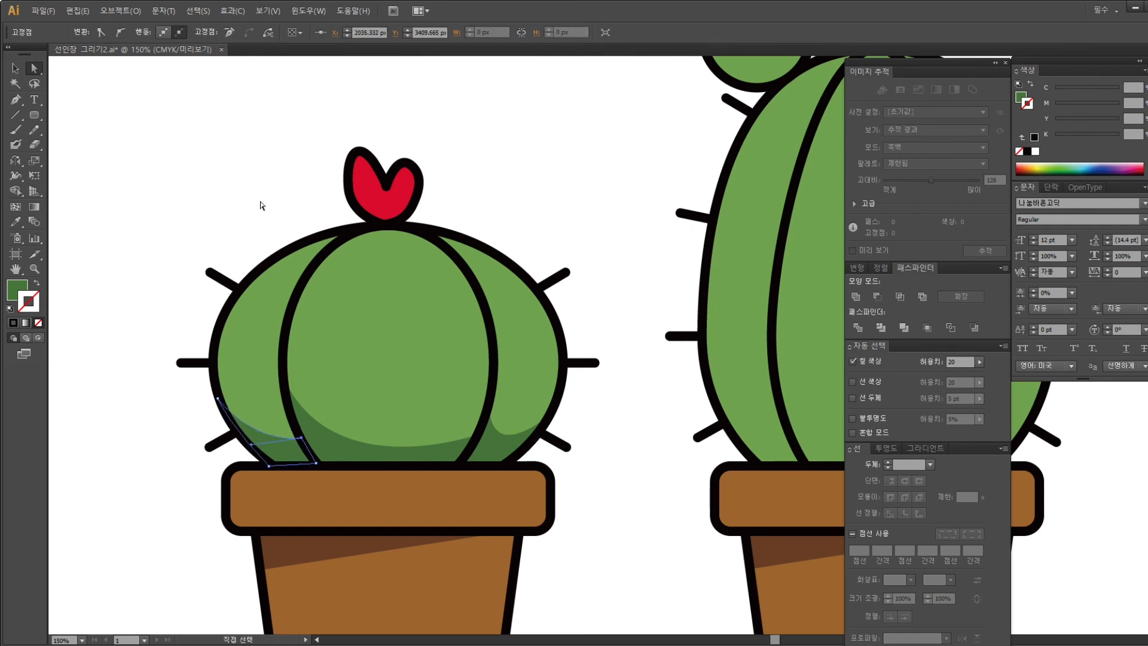
{"action": "left_click", "coordinate": [263, 206]}
{"action": "left_click", "coordinate": [489, 446]}
{"action": "left_click_drag", "start_coordinate": [489, 401], "coordinate": [486, 414]}
{"action": "left_click_drag", "start_coordinate": [486, 483], "coordinate": [486, 470]}
{"action": "left_click", "coordinate": [644, 437]}
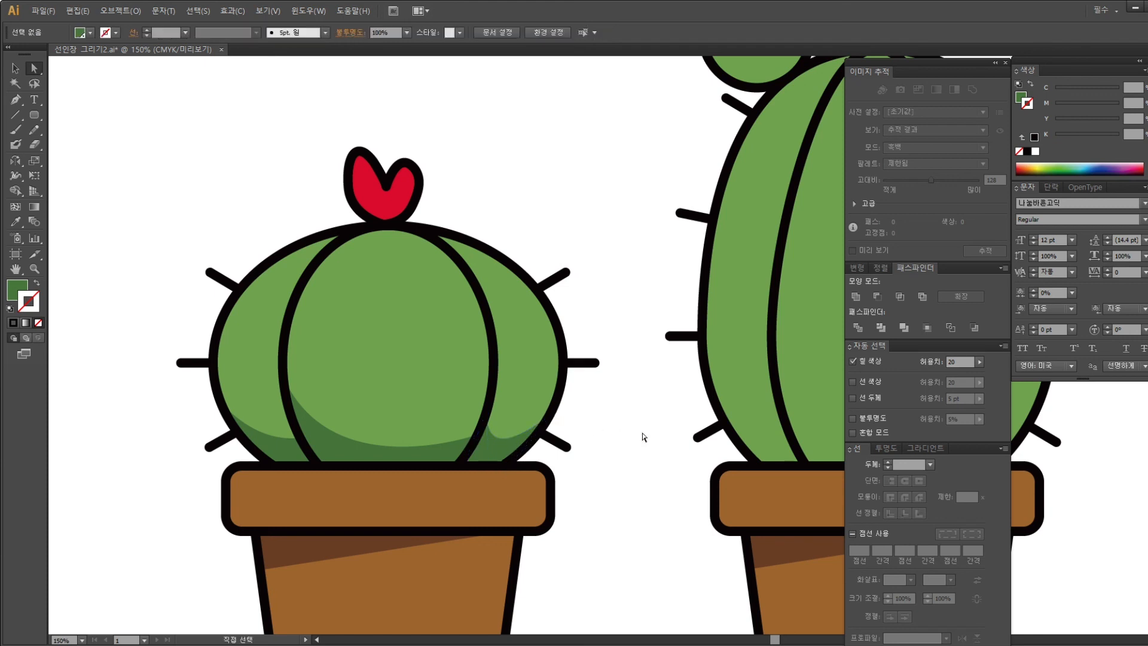
Draw a dark green shadow with a curved inner edge along the lower part of the tall cactus's left segment
{"action": "left_click_drag", "start_coordinate": [639, 470], "coordinate": [247, 526]}
{"action": "left_click_drag", "start_coordinate": [341, 469], "coordinate": [291, 499]}
{"action": "left_click", "coordinate": [16, 102]}
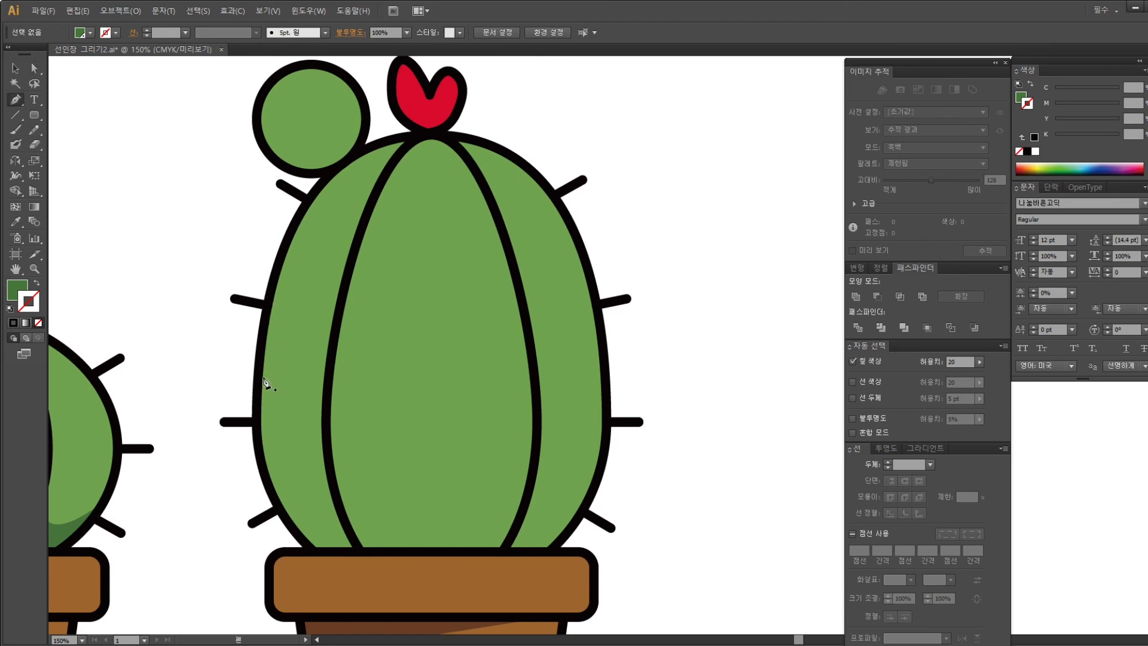
{"action": "left_click", "coordinate": [259, 358]}
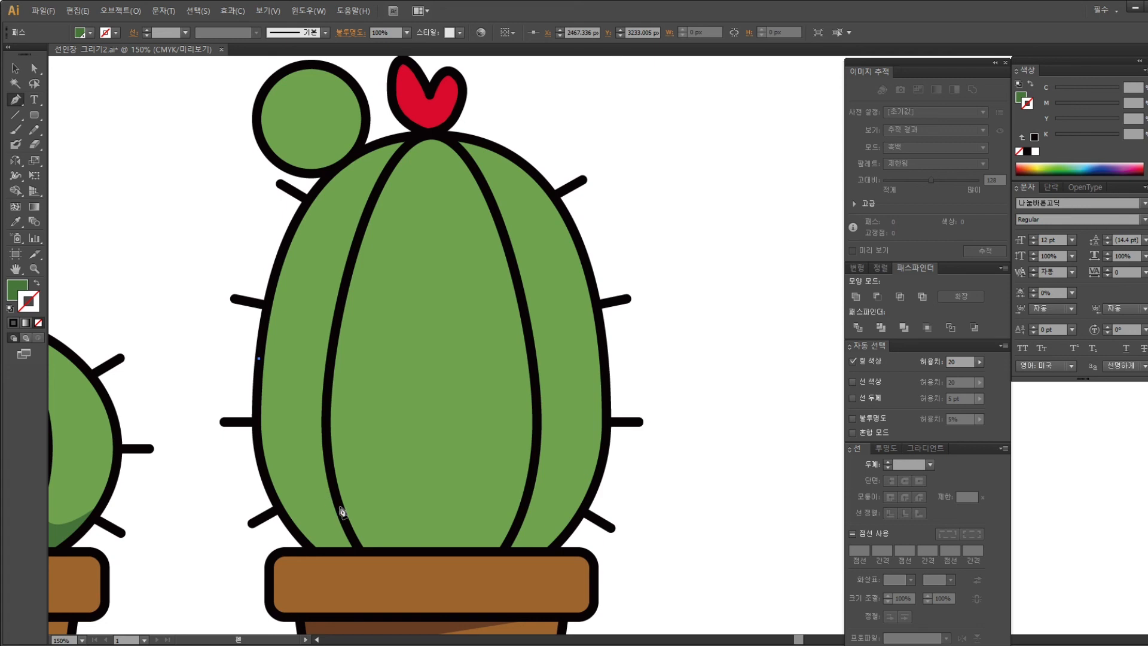
{"action": "mouse_move", "coordinate": [353, 505]}
{"action": "left_mouse_down"}
{"action": "mouse_move", "coordinate": [422, 504]}
{"action": "mouse_move", "coordinate": [365, 521]}
{"action": "left_mouse_up"}
{"action": "left_click", "coordinate": [338, 506]}
{"action": "left_click", "coordinate": [358, 548]}
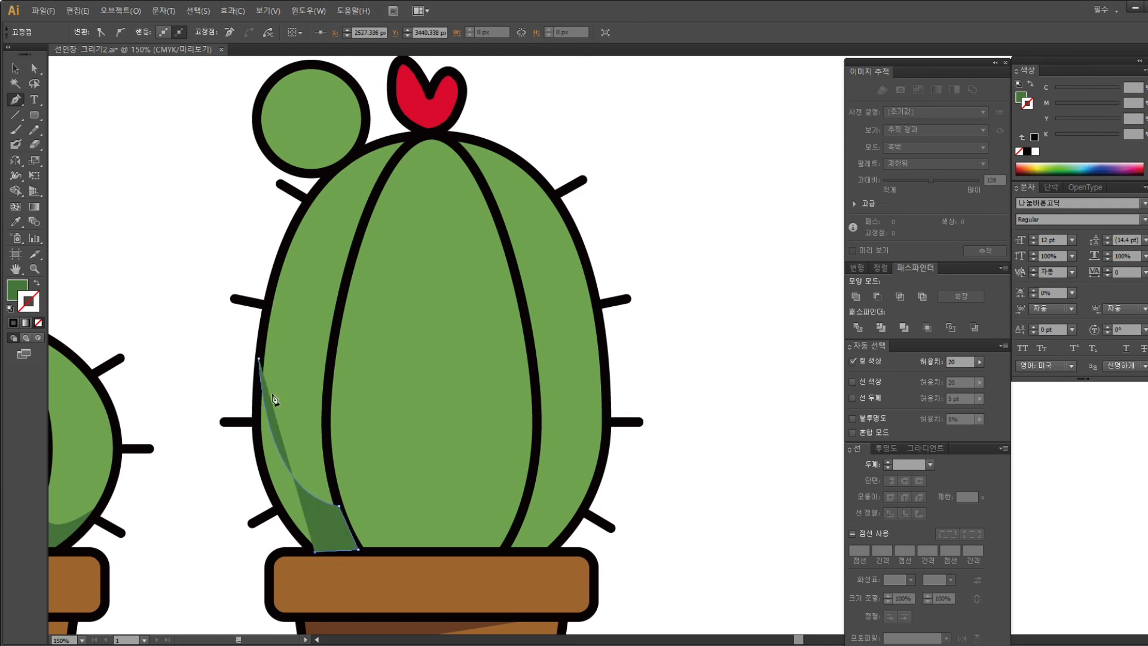
{"action": "left_click_drag", "start_coordinate": [259, 358], "coordinate": [277, 215]}
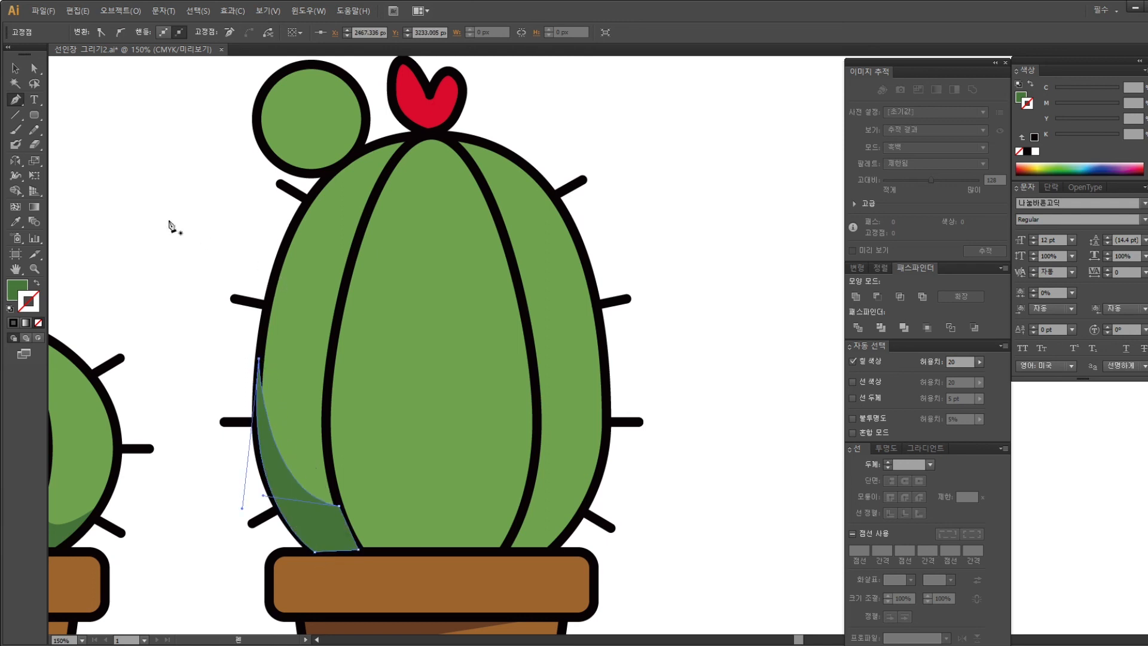
{"action": "left_click", "coordinate": [15, 67]}
{"action": "left_click", "coordinate": [60, 116]}
Draw a dark green shadow across the base of the tall cactus's middle segment, curving up along the segment's left edge
{"action": "key", "text": "p"}
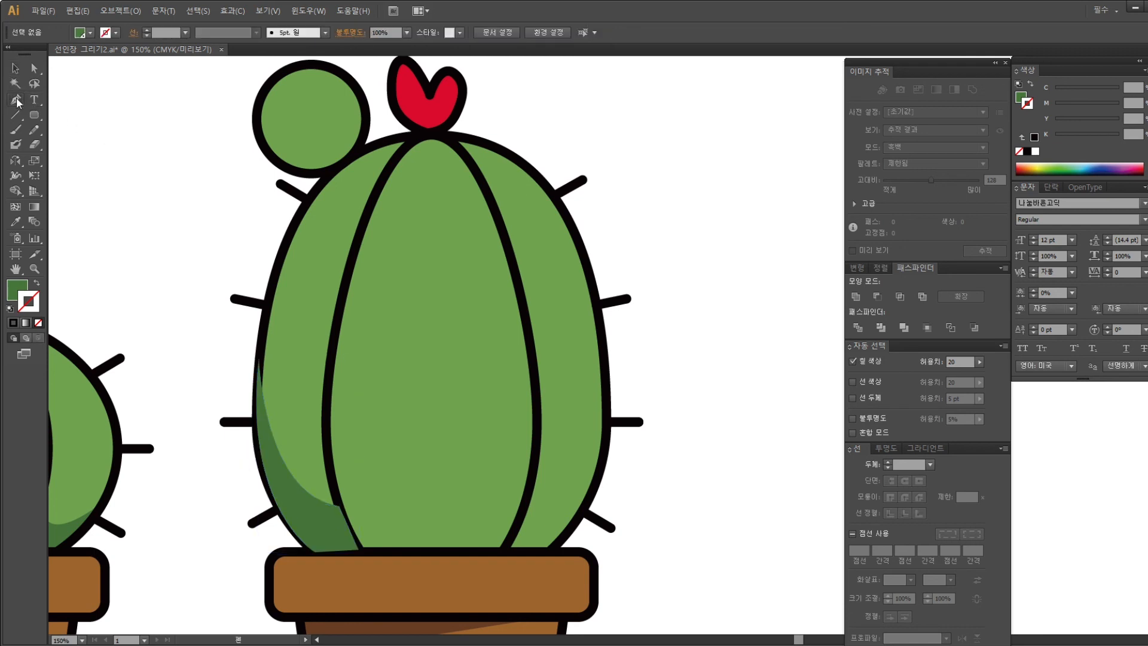
{"action": "left_click", "coordinate": [366, 552]}
{"action": "left_click", "coordinate": [504, 552]}
{"action": "left_click_drag", "start_coordinate": [532, 474], "coordinate": [532, 453]}
{"action": "left_click", "coordinate": [532, 474]}
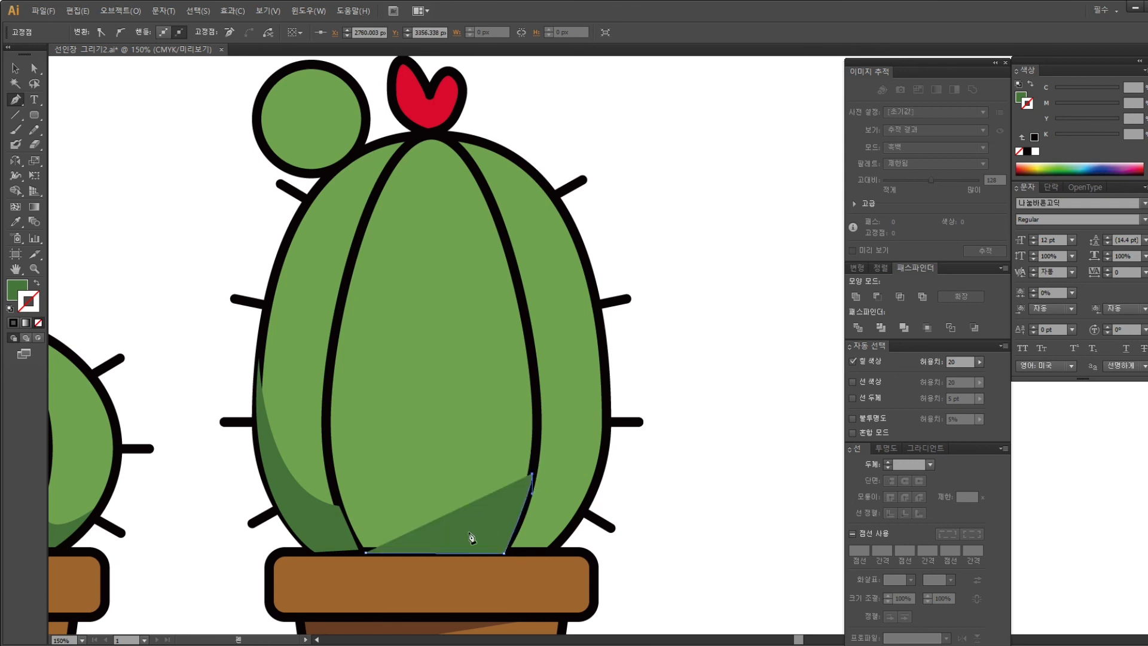
{"action": "left_click_drag", "start_coordinate": [399, 519], "coordinate": [299, 508]}
{"action": "left_click", "coordinate": [398, 519]}
{"action": "left_click", "coordinate": [365, 553]}
{"action": "left_click_drag", "start_coordinate": [332, 374], "coordinate": [328, 296]}
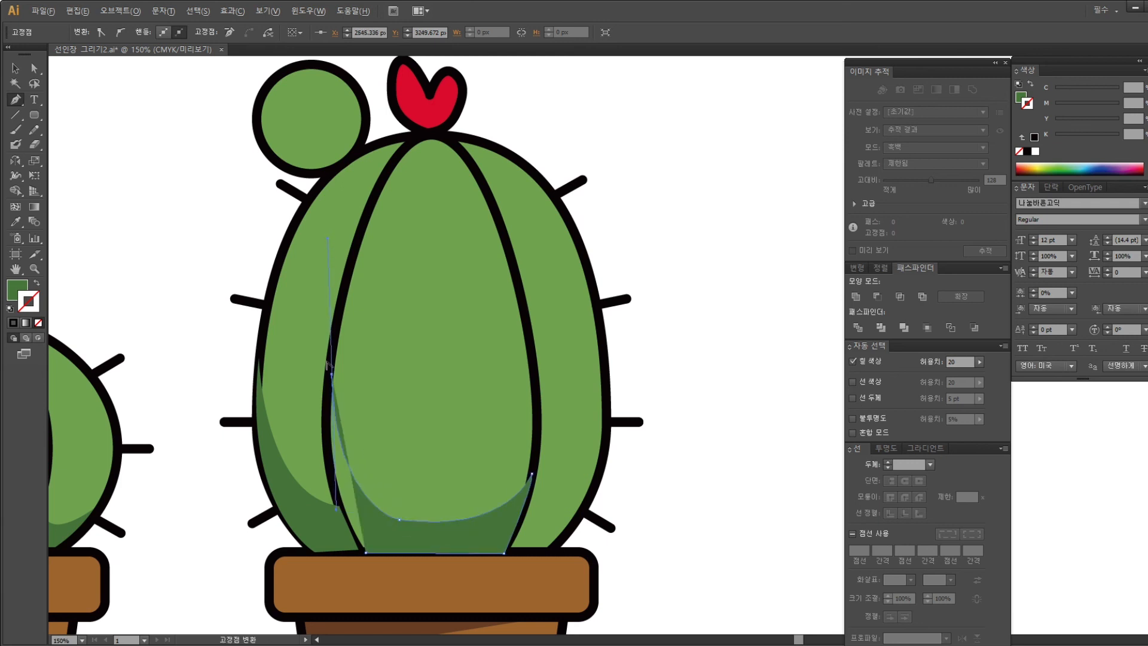
{"action": "left_click", "coordinate": [332, 374]}
{"action": "left_click", "coordinate": [366, 553]}
{"action": "scroll", "coordinate": [378, 576], "scroll_direction": "down", "scroll_amount": 3}
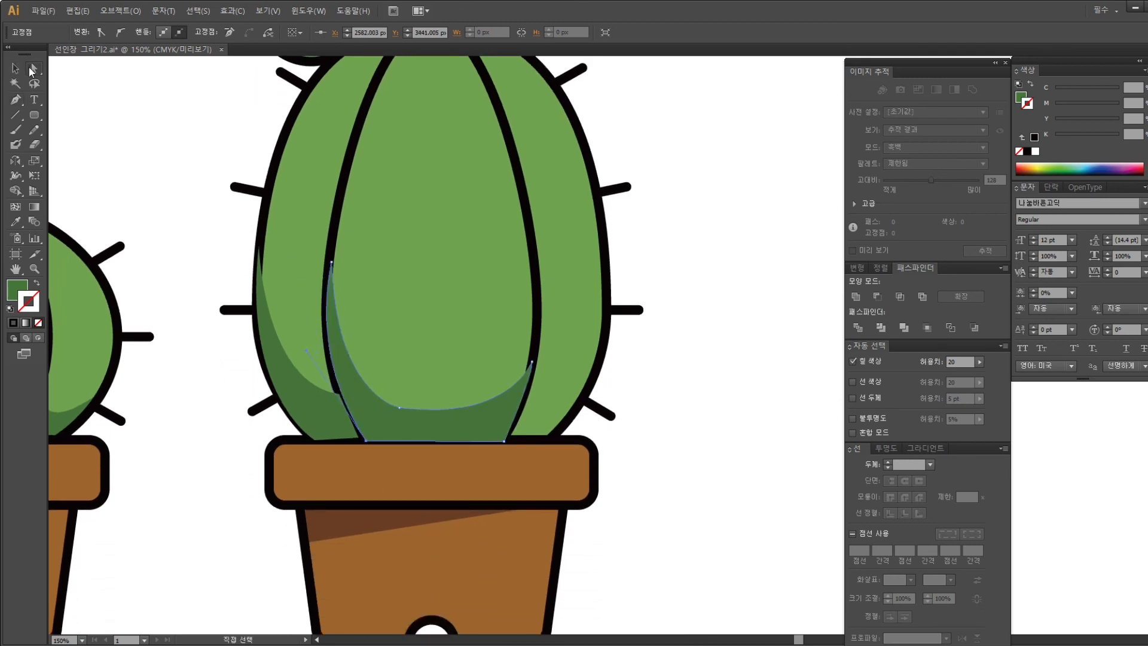
Draw a dark green shadow with a curved upper edge at the base of the tall cactus's right segment
{"action": "left_click", "coordinate": [605, 331]}
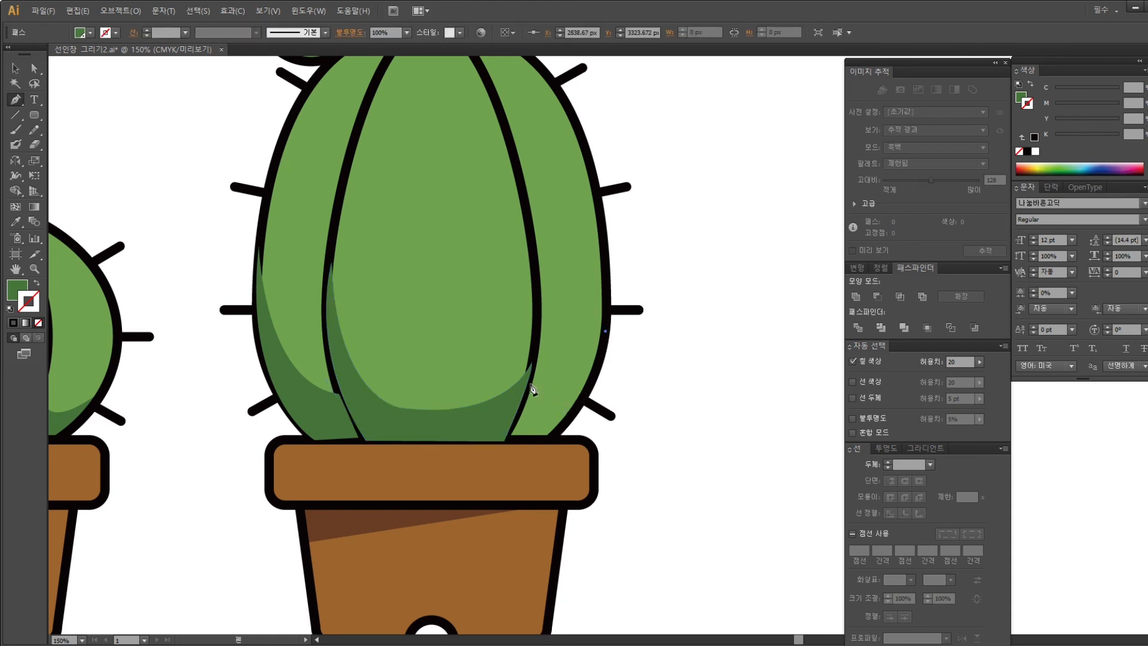
{"action": "left_click_drag", "start_coordinate": [496, 363], "coordinate": [467, 360]}
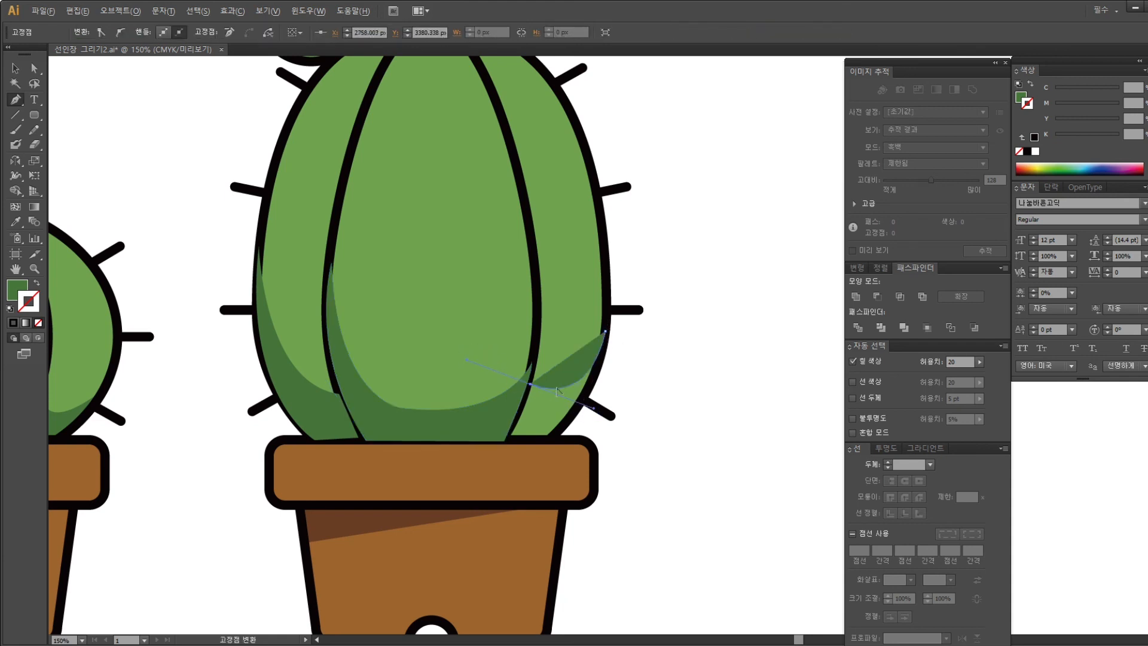
{"action": "left_click", "coordinate": [508, 438]}
{"action": "left_click", "coordinate": [550, 439]}
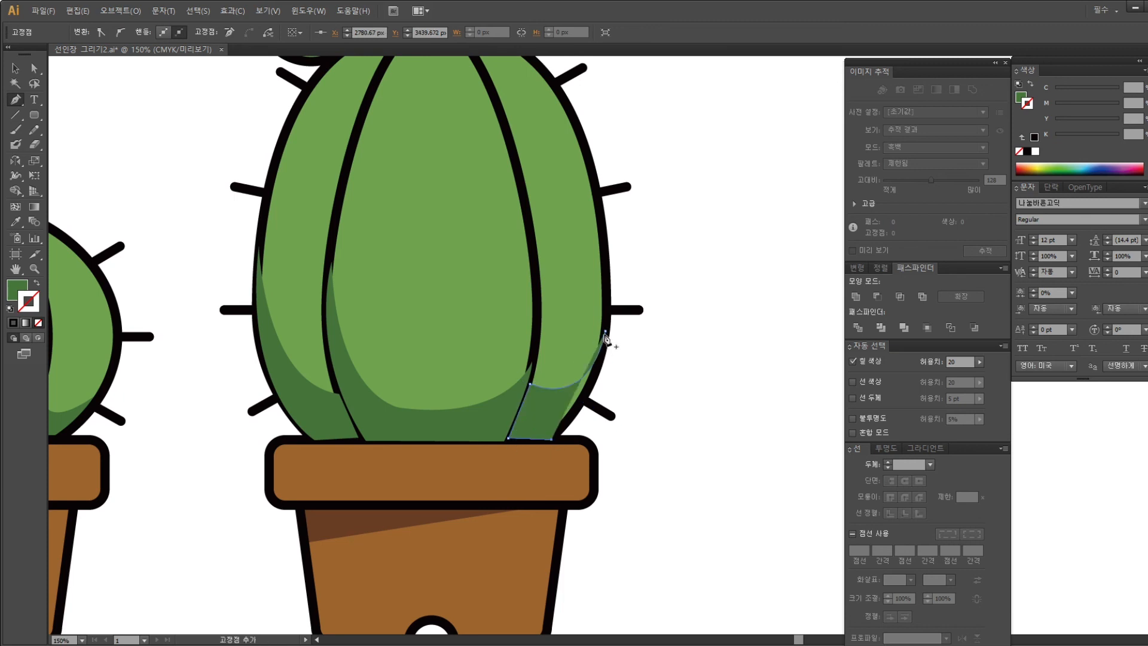
{"action": "left_click_drag", "start_coordinate": [605, 332], "coordinate": [611, 273]}
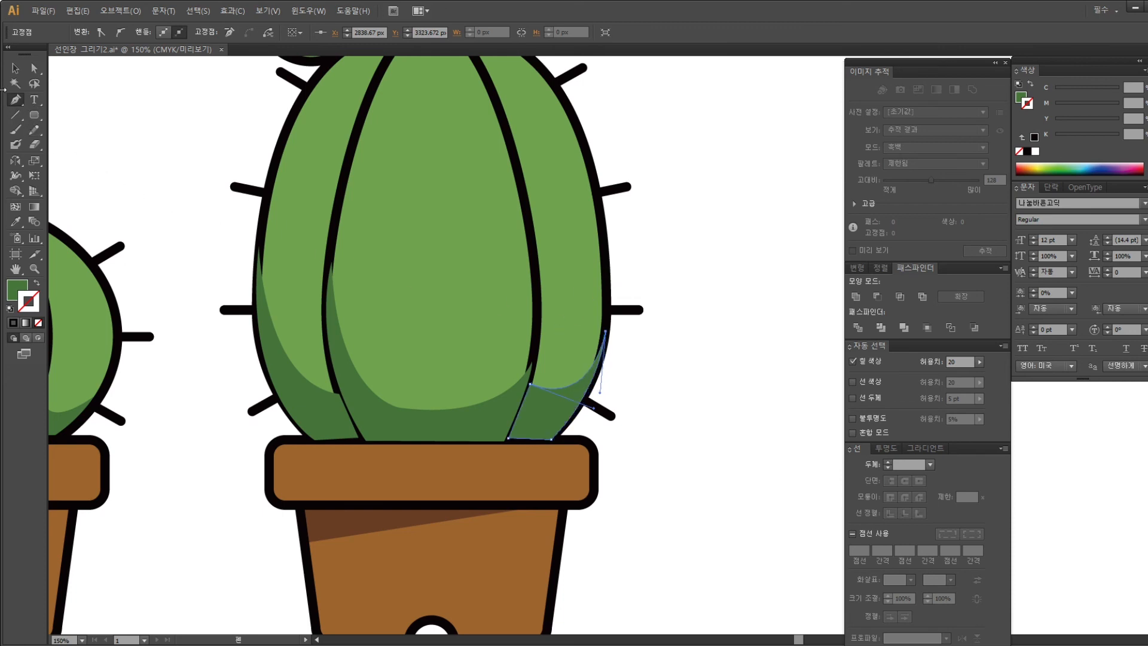
{"action": "left_click", "coordinate": [16, 71]}
Duplicate the tall cactus's two body shapes in place behind the originals and remove the fill from the front outlines
{"action": "left_click", "coordinate": [419, 208]}
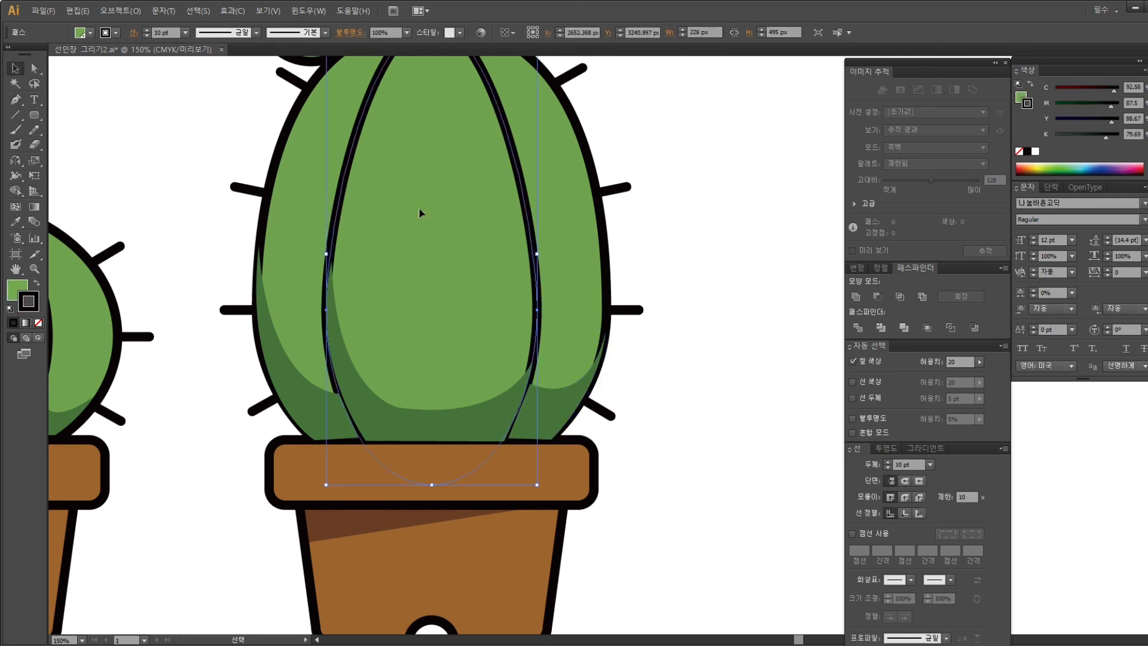
{"action": "left_click", "coordinate": [549, 196], "text": "shift"}
{"action": "key", "text": "a"}
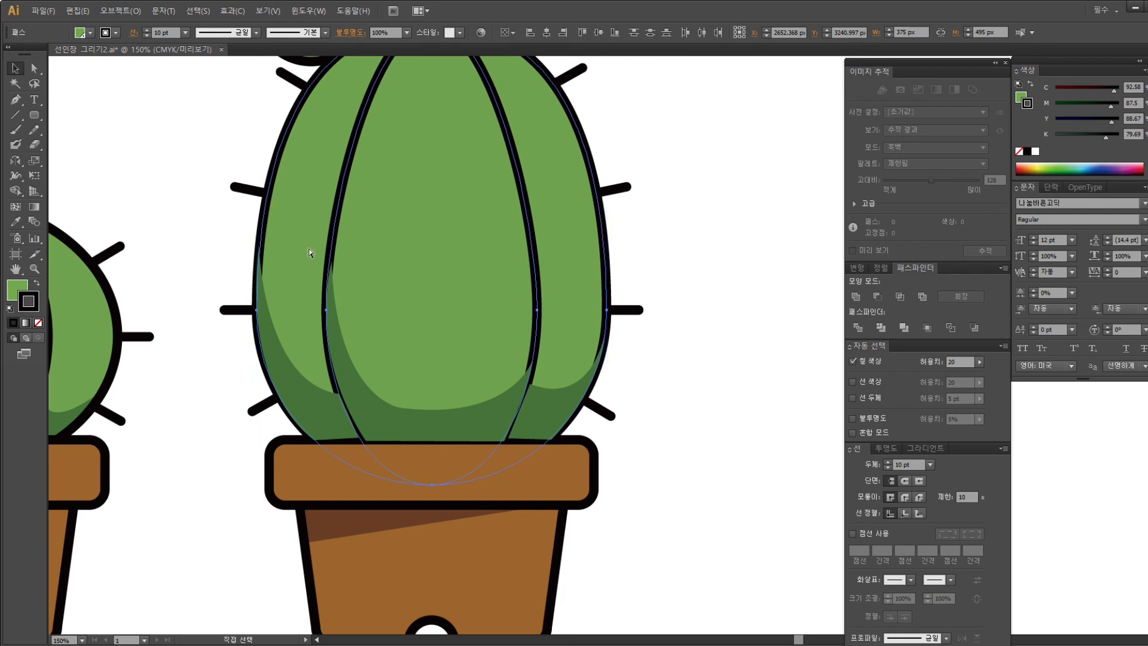
{"action": "key", "text": "v"}
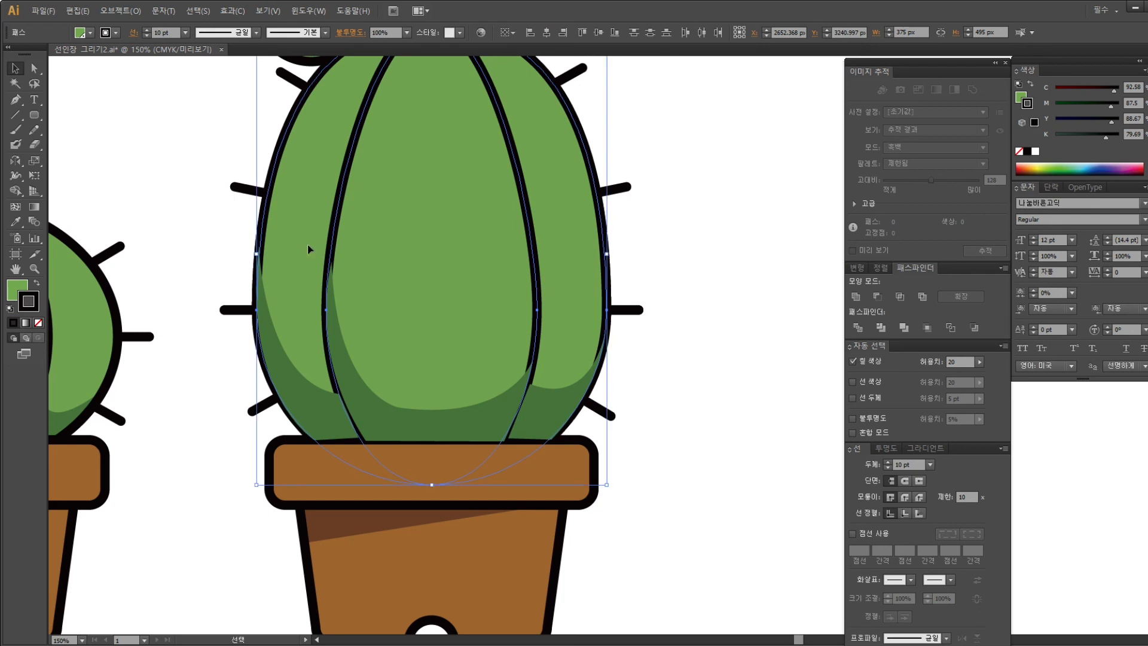
{"action": "left_click", "coordinate": [679, 253]}
{"action": "left_click", "coordinate": [493, 270]}
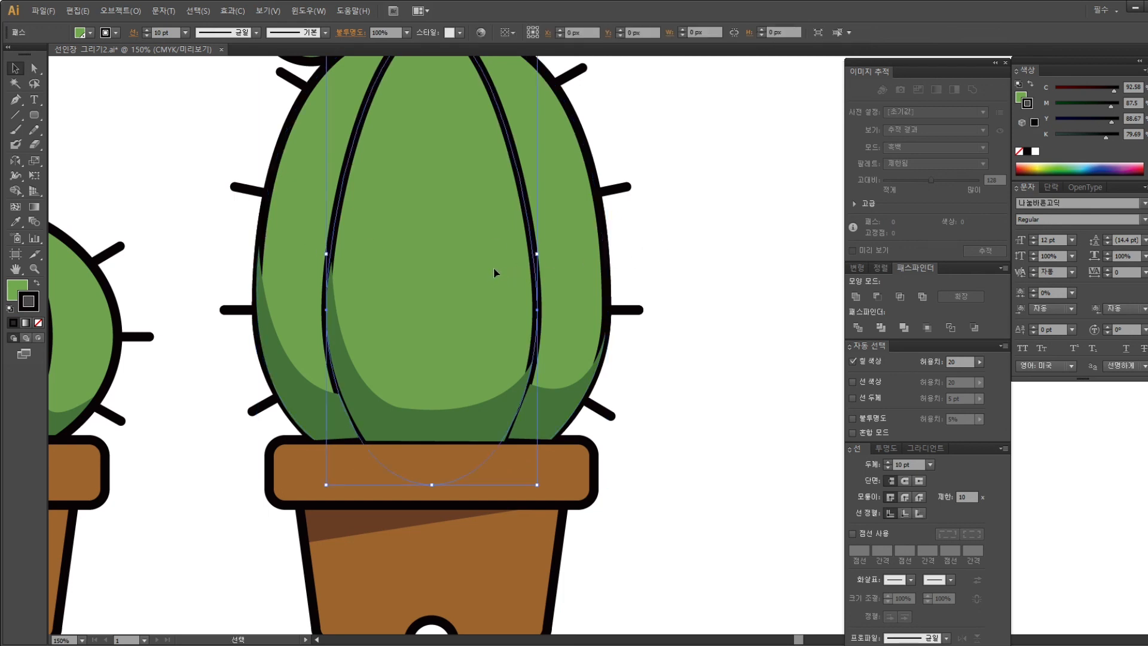
{"action": "left_click", "coordinate": [566, 233], "text": "shift"}
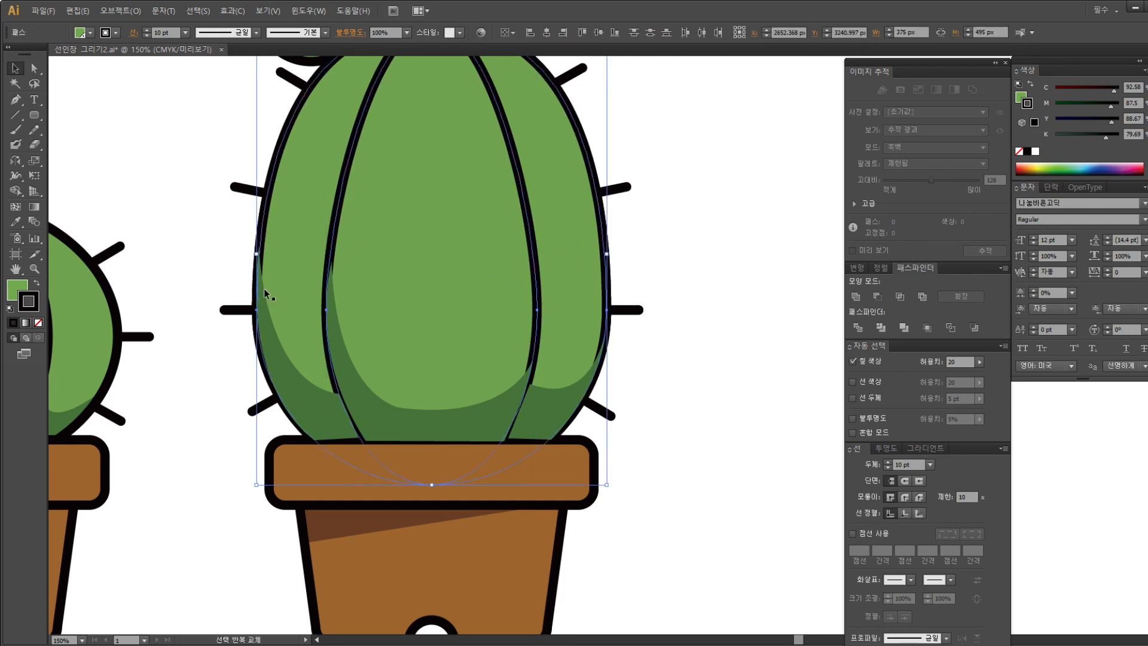
{"action": "left_click", "coordinate": [18, 290]}
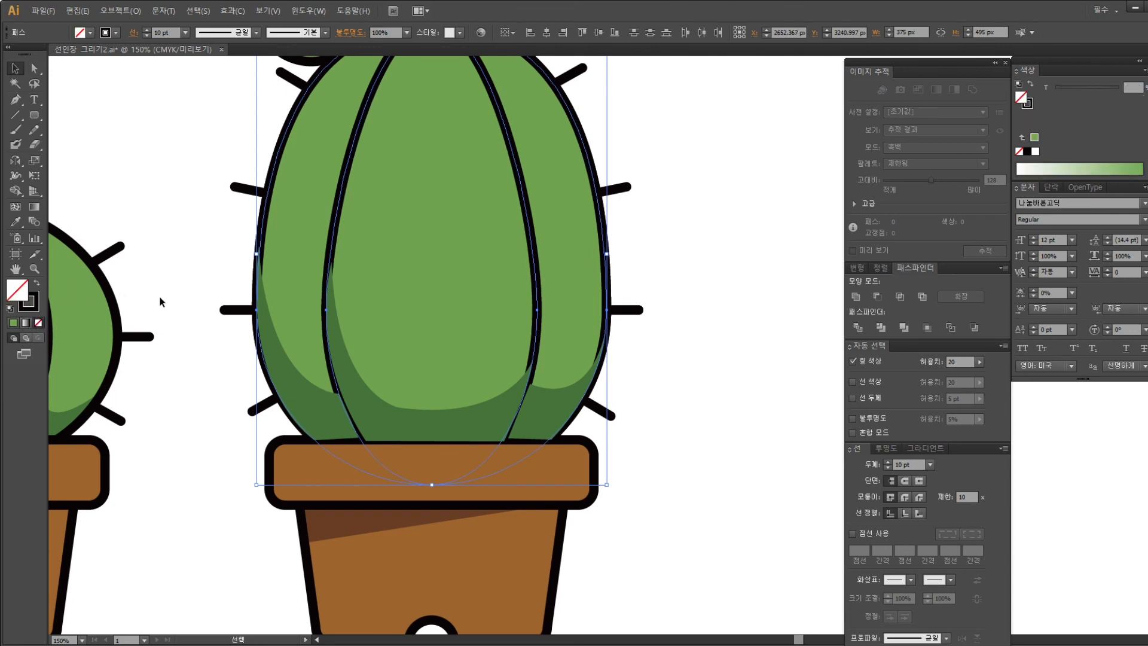
Remove the stroke from the green-filled copies of the tall cactus's two body shapes
{"action": "left_click", "coordinate": [391, 225], "text": "shift"}
{"action": "left_click", "coordinate": [360, 235], "text": "shift"}
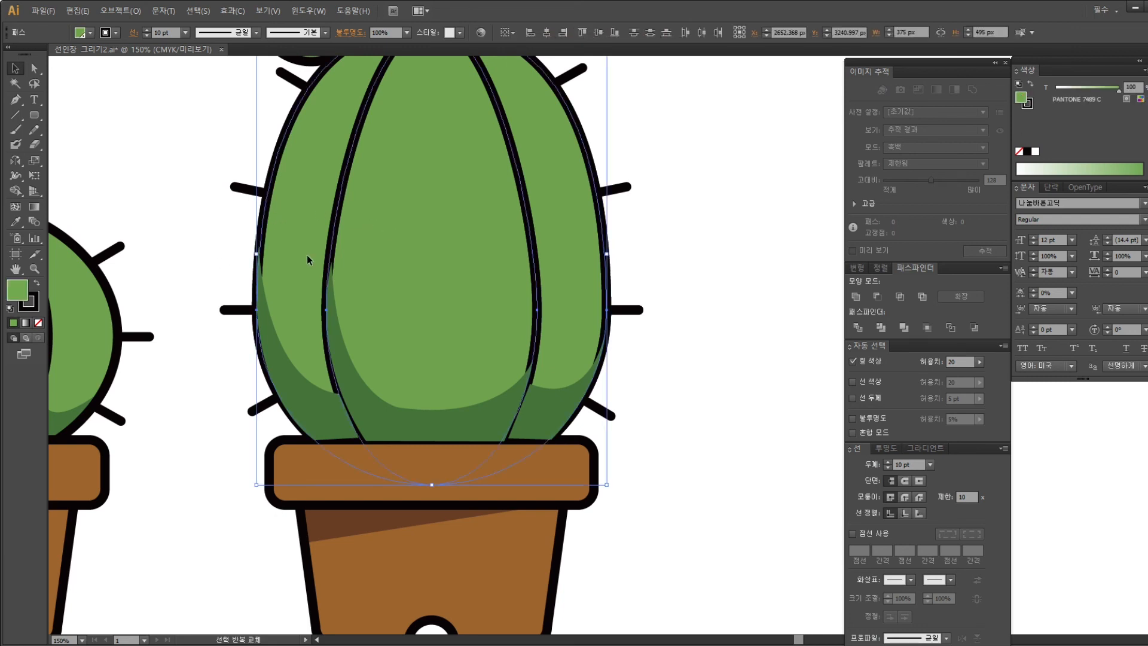
{"action": "left_click", "coordinate": [24, 310]}
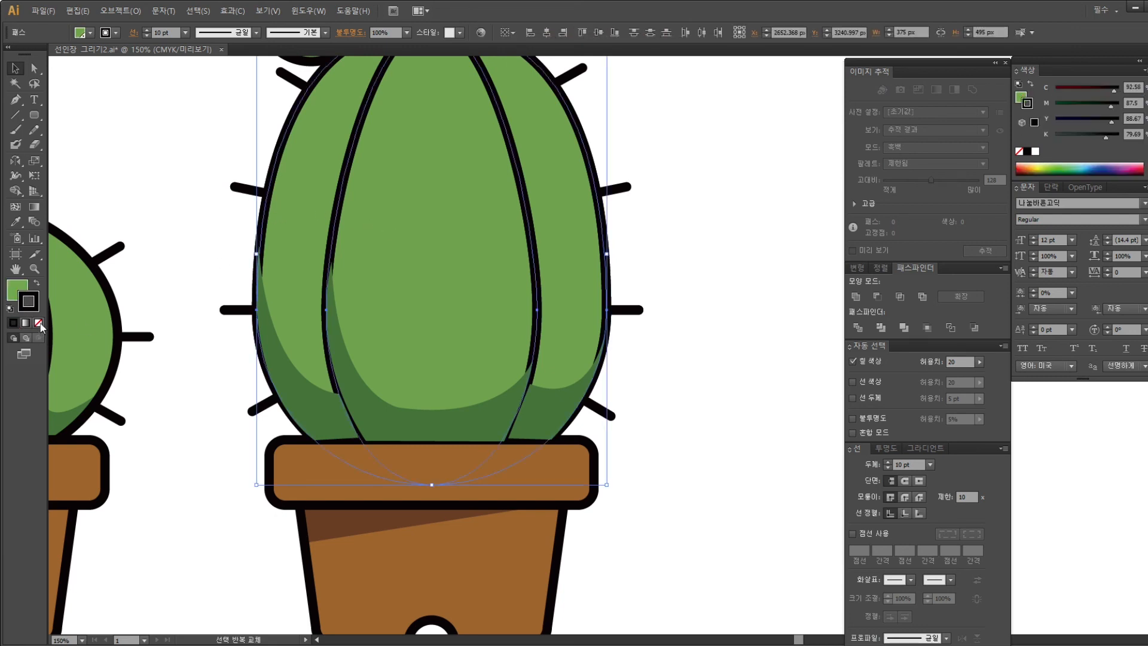
{"action": "left_click", "coordinate": [37, 323]}
Send the tall cactus's three shadows and green body fills behind its black outlines, keeping the shadows above the fills
{"action": "left_click", "coordinate": [295, 401], "text": "shift"}
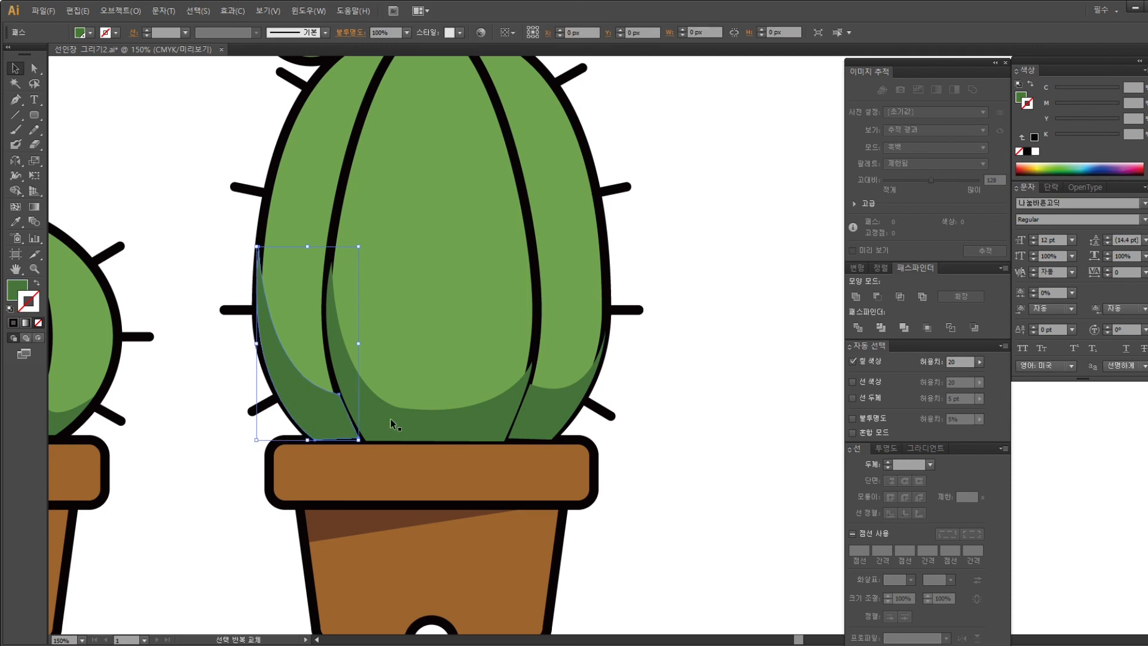
{"action": "left_click", "coordinate": [390, 418], "text": "shift"}
{"action": "left_click", "coordinate": [535, 395], "text": "shift"}
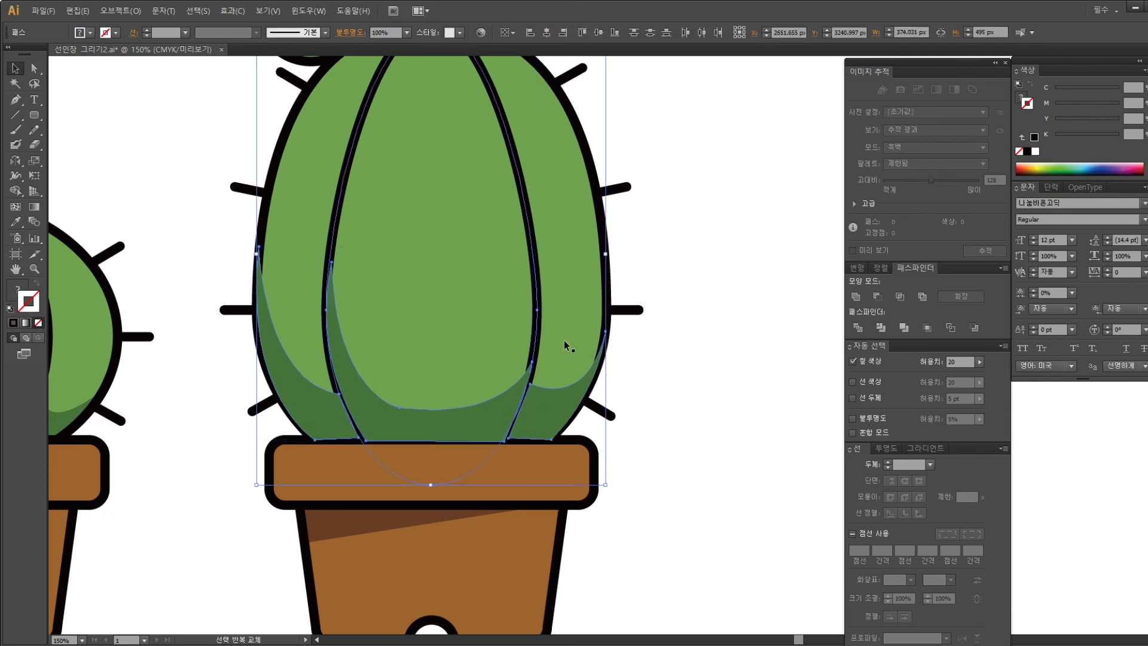
{"action": "left_click", "coordinate": [564, 339], "text": "shift"}
{"action": "key", "text": "a"}
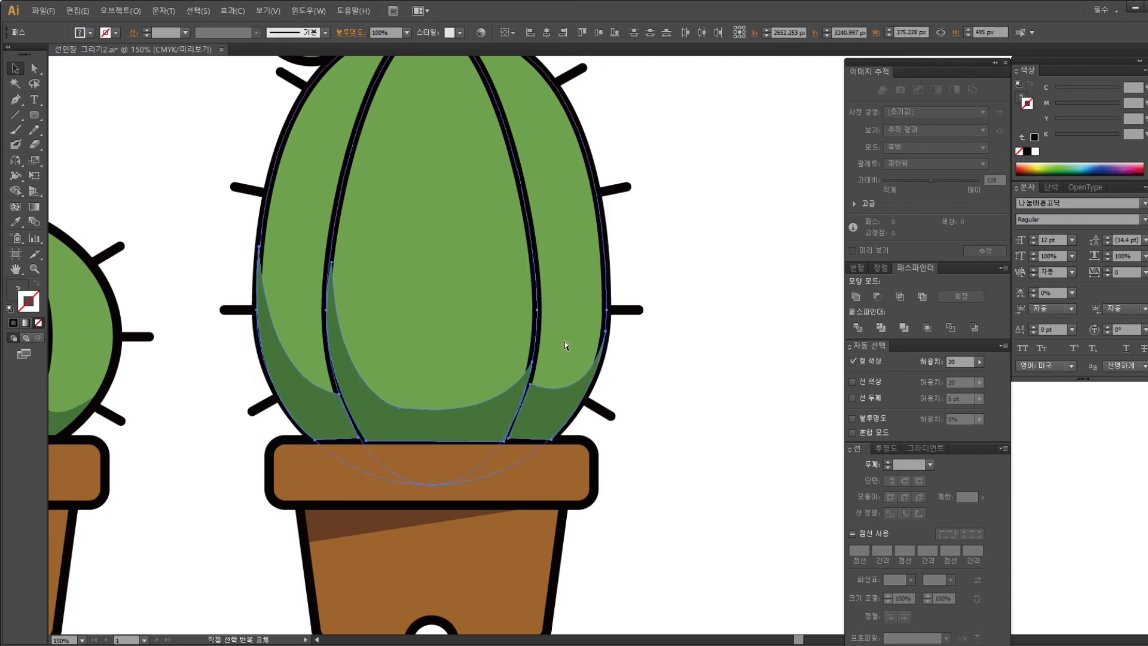
{"action": "key", "text": "v"}
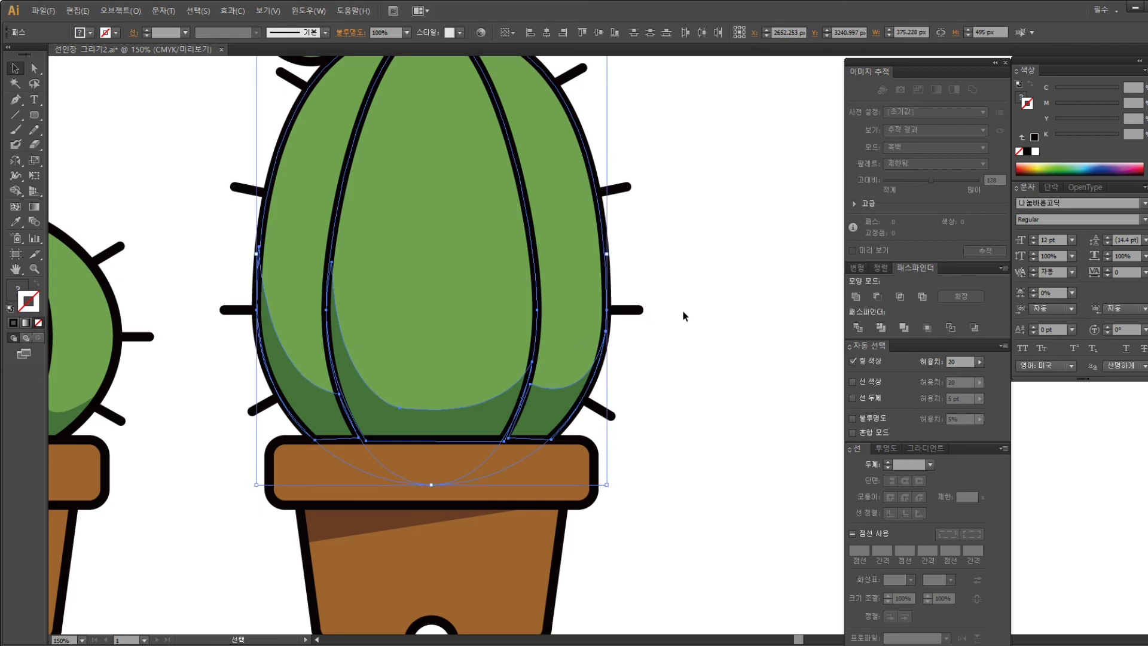
{"action": "left_click", "coordinate": [726, 304]}
Copy the purple light-direction arrow from the columnar cactus onto the round and tall cacti in the shaded row
{"action": "left_click_drag", "start_coordinate": [662, 329], "coordinate": [700, 461]}
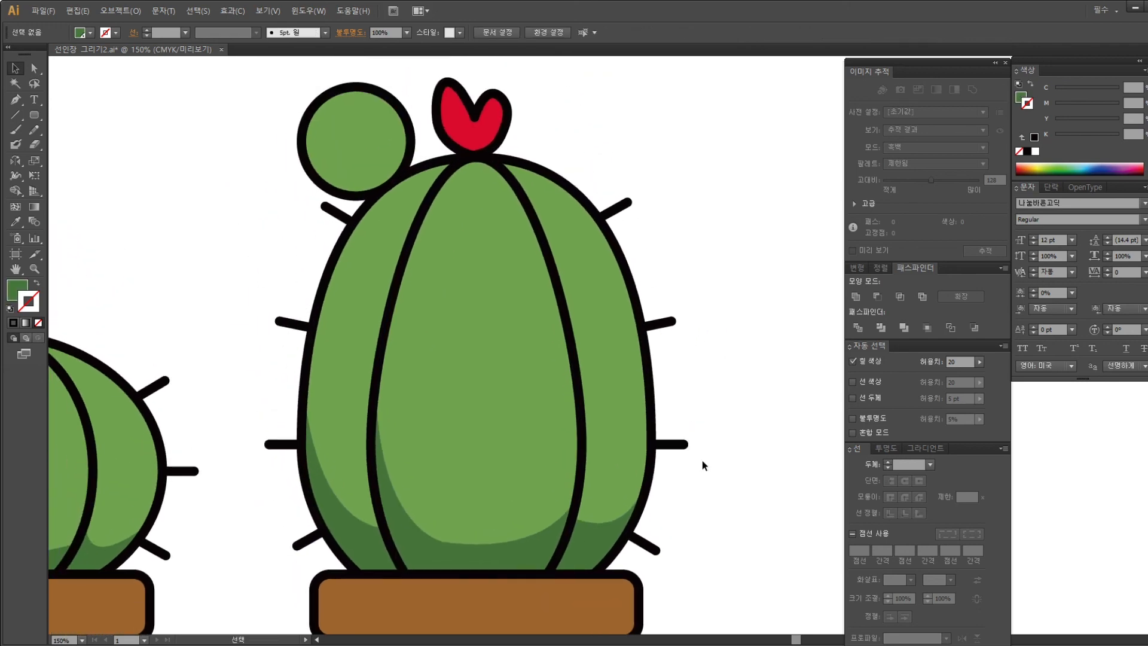
{"action": "key", "text": "ctrl+minus"}
{"action": "key", "text": "ctrl+minus"}
{"action": "key", "text": "ctrl+minus"}
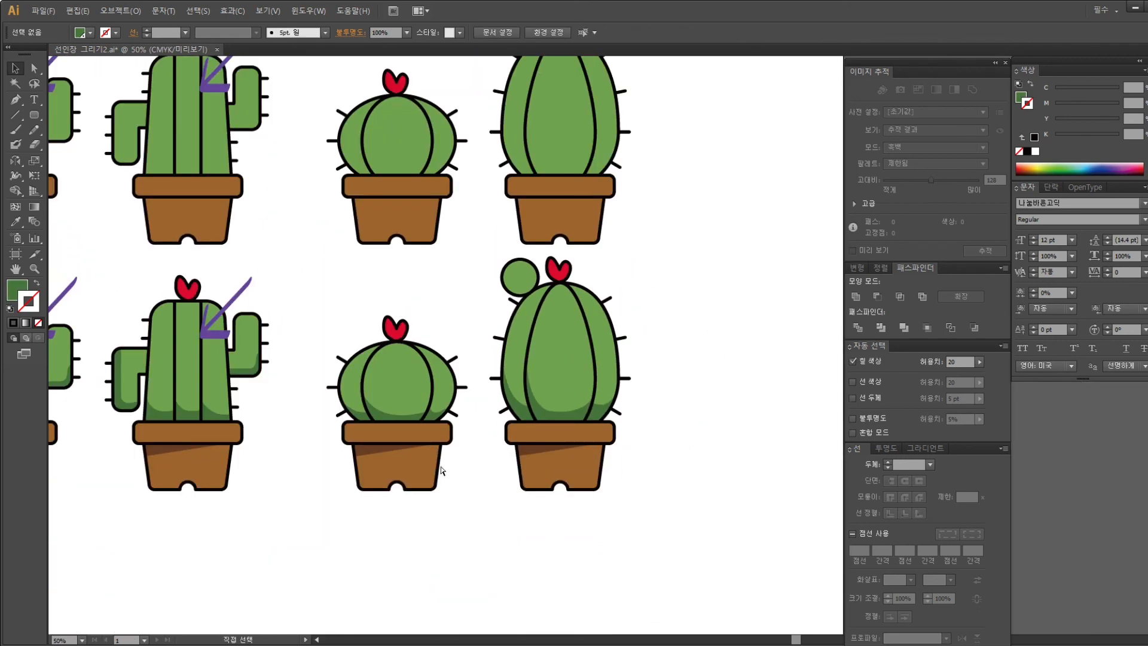
{"action": "left_click_drag", "start_coordinate": [426, 470], "coordinate": [347, 465]}
{"action": "left_click_drag", "start_coordinate": [260, 368], "coordinate": [626, 360]}
{"action": "left_click", "coordinate": [707, 335]}
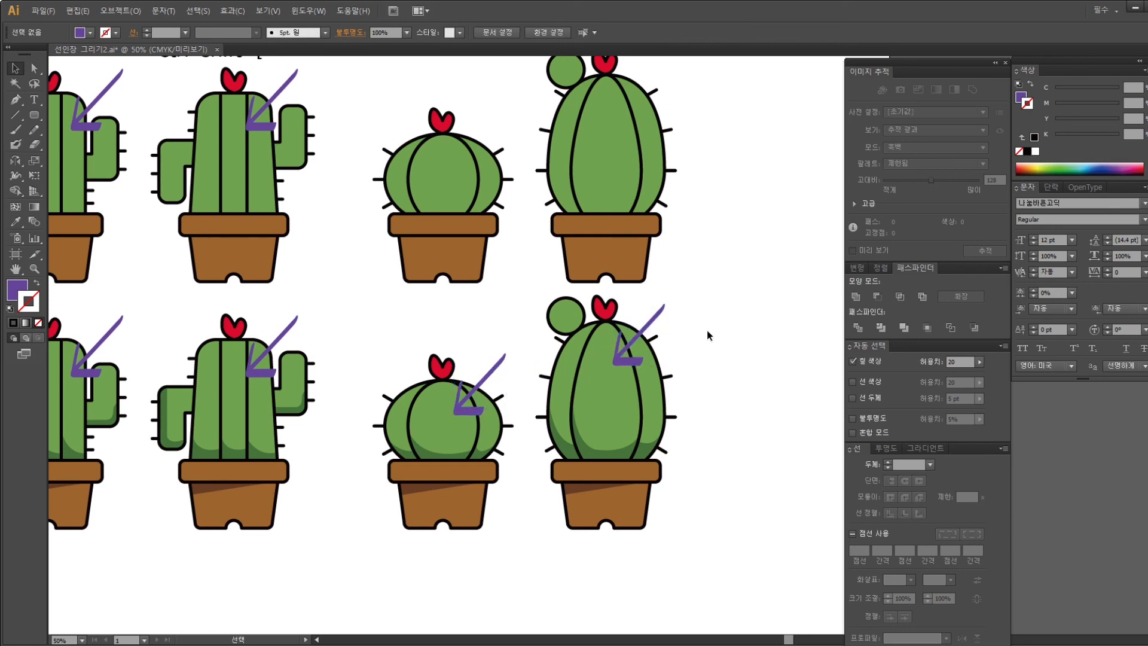